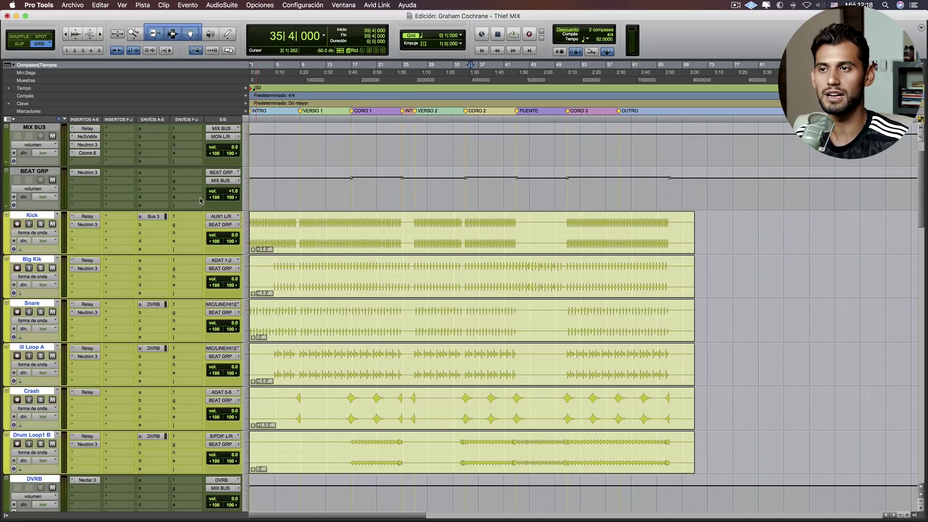
# Solo the Vox Lead track and play the song from bar 34, beat 2, at the CORO 2 section.
pyautogui.scroll(-20, 200, 201)
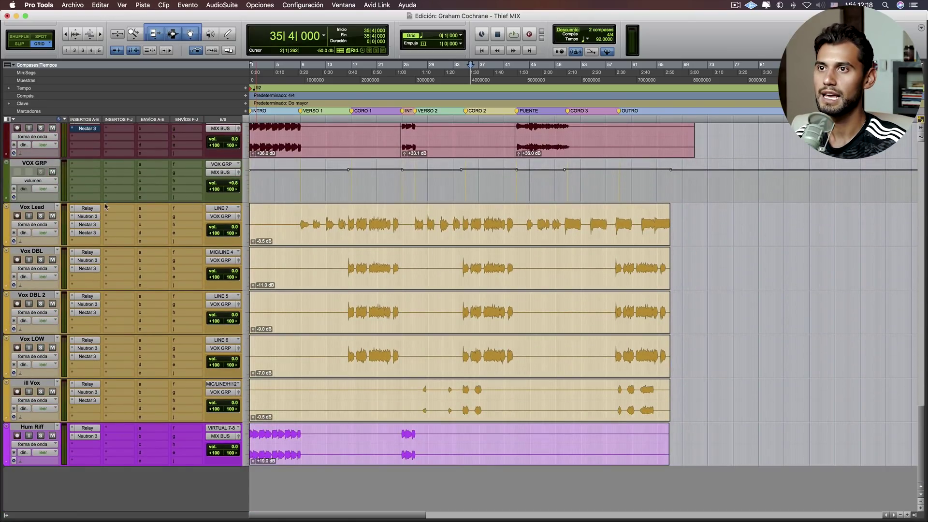
pyautogui.click(461, 225)
pyautogui.click(41, 216)
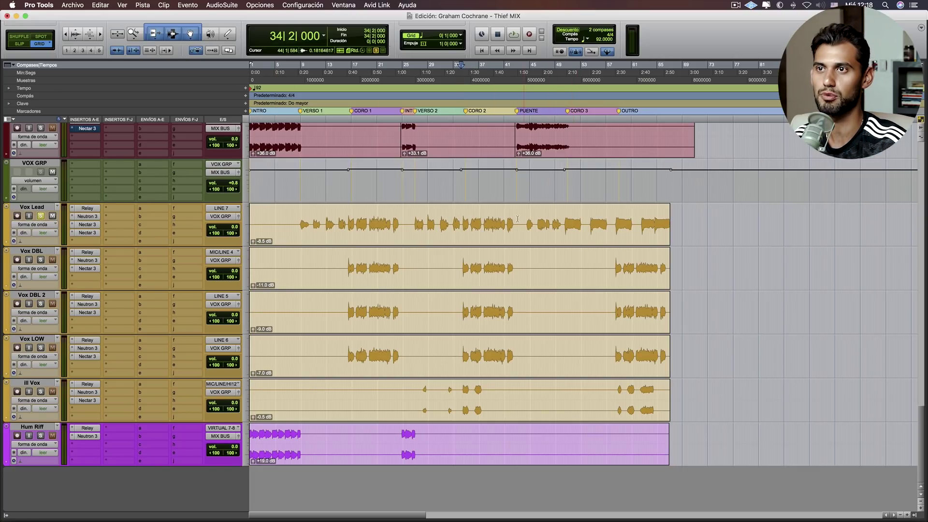
pyautogui.press('space')
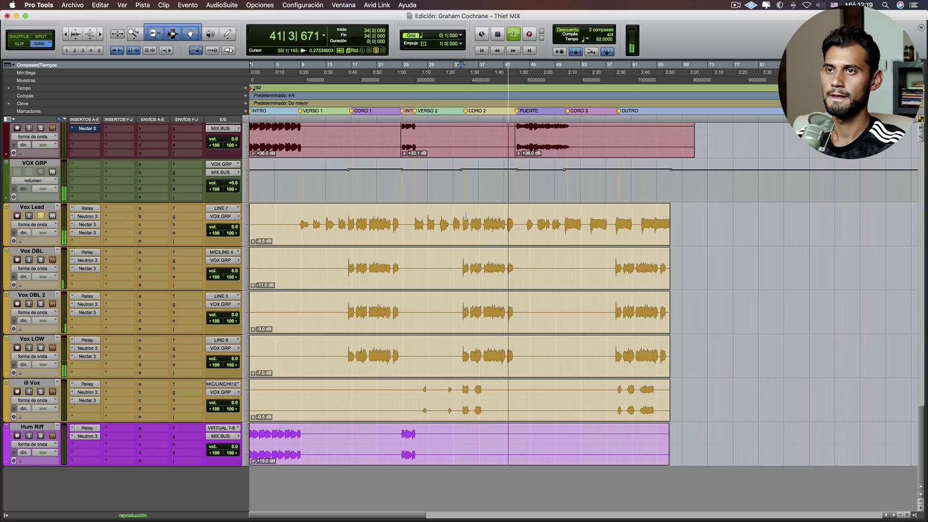
pyautogui.press('space')
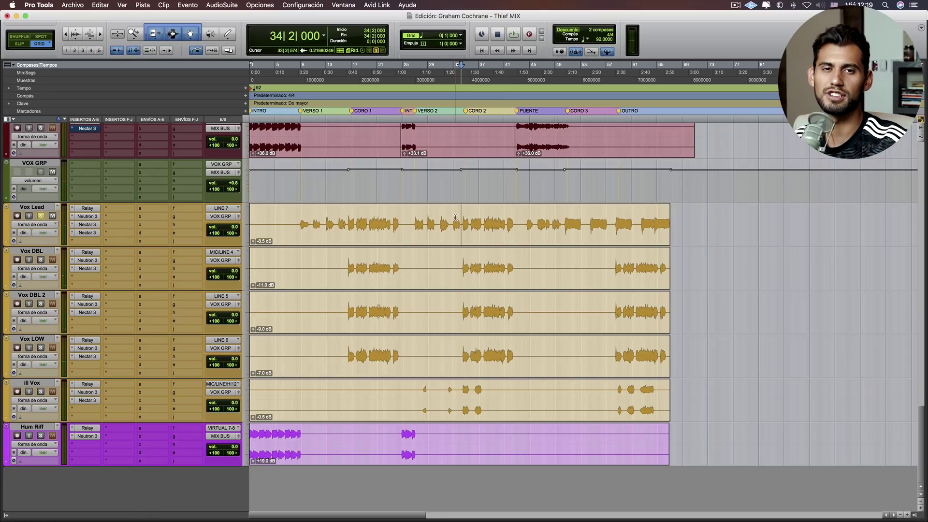
# Open the Relay plug-in on the Kick track to view its settings, and close it.
pyautogui.scroll(3, 466, 222)
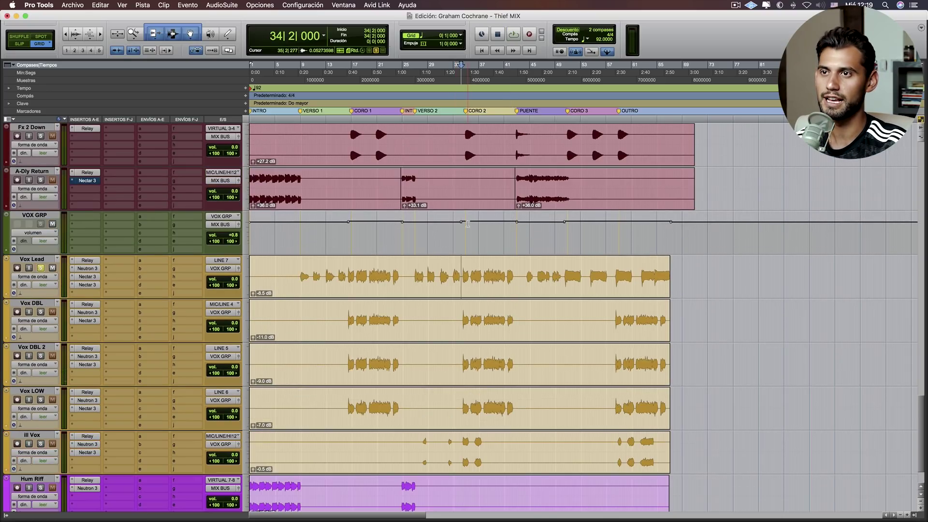
pyautogui.scroll(10, 468, 223)
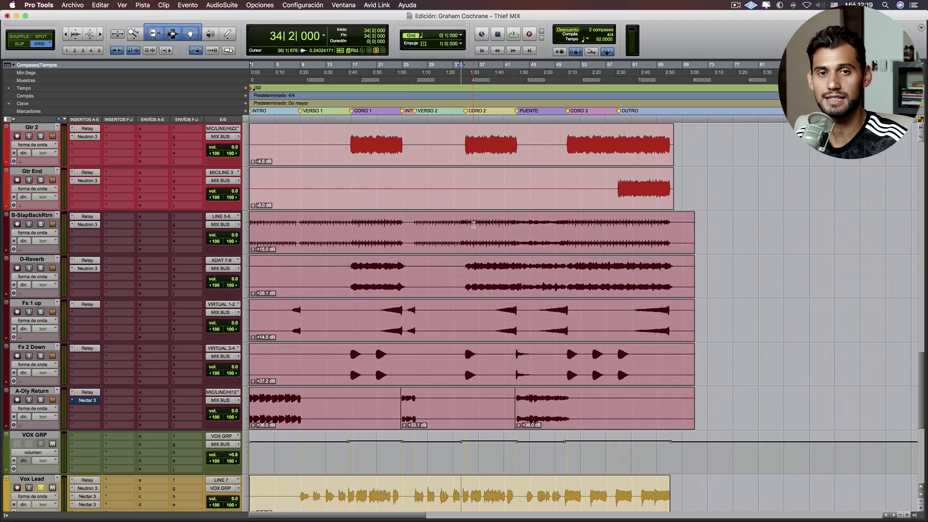
pyautogui.scroll(4, 473, 228)
pyautogui.scroll(20, 473, 228)
pyautogui.hscroll(3, 473, 228)
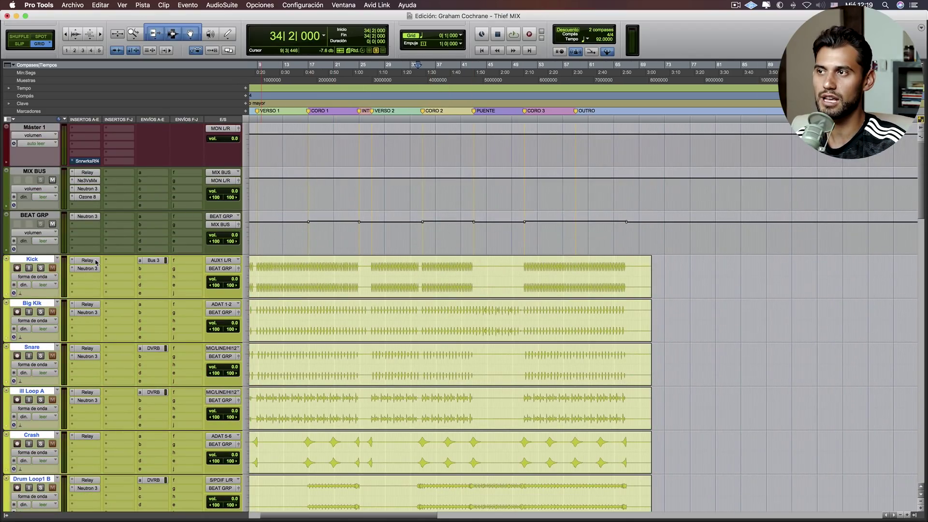
pyautogui.click(95, 262)
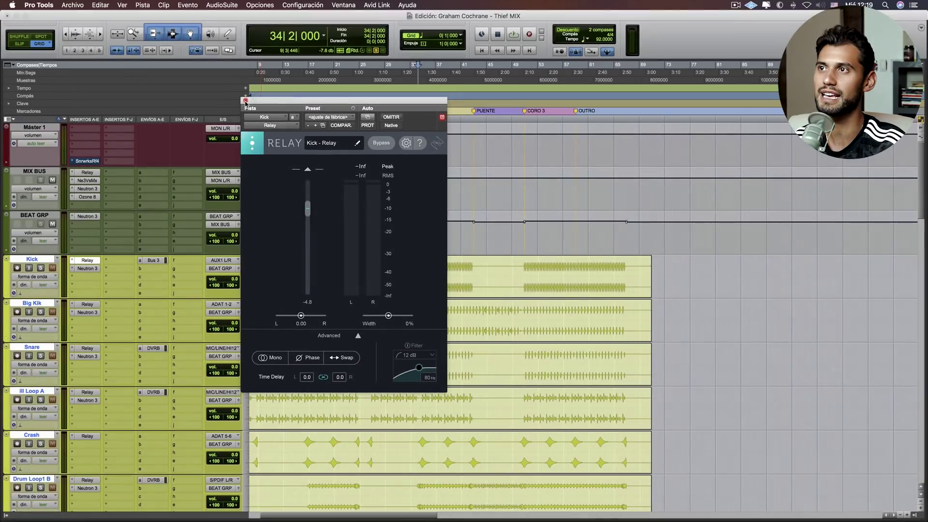
pyautogui.click(227, 73)
# Open the Neutron 3 Visual Mixer on the MIX BUS track and examine its list of Relay and Neutron instances against the session's tracks.
pyautogui.click(94, 182)
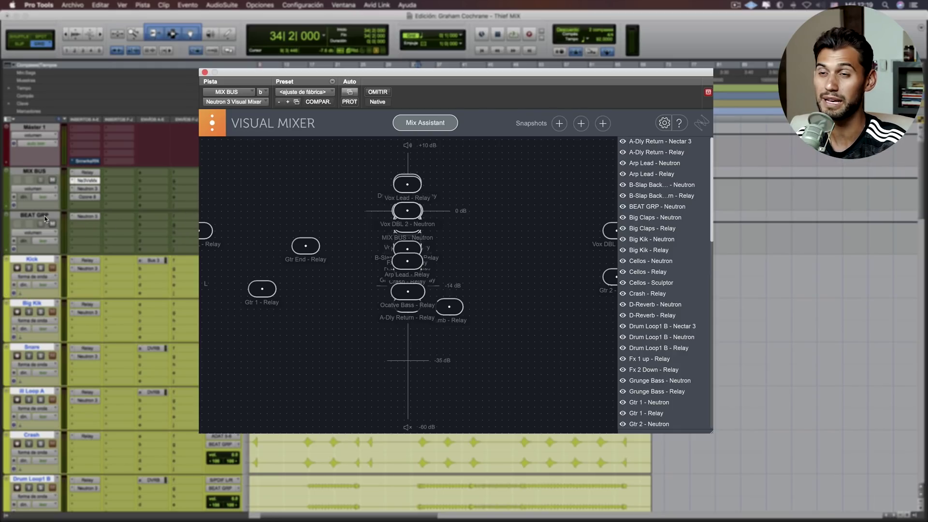
pyautogui.scroll(-15, 111, 289)
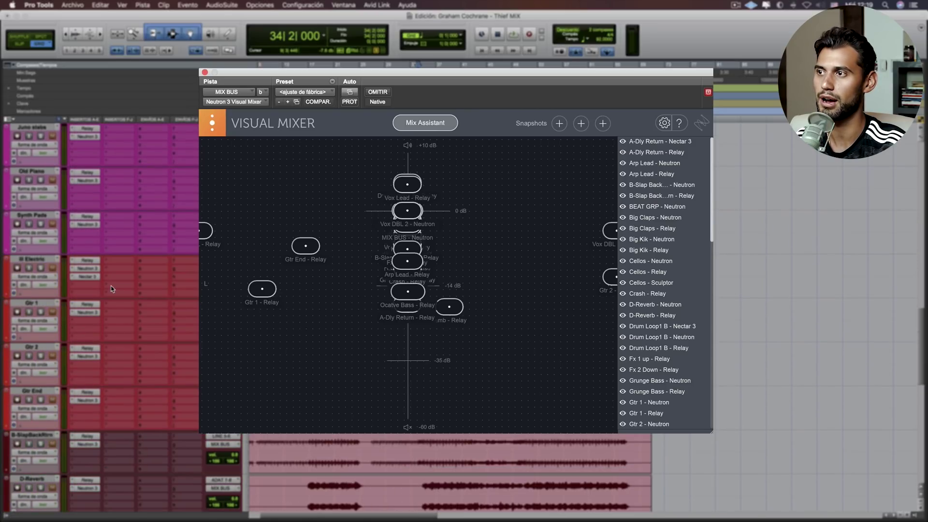
pyautogui.scroll(-2, 99, 352)
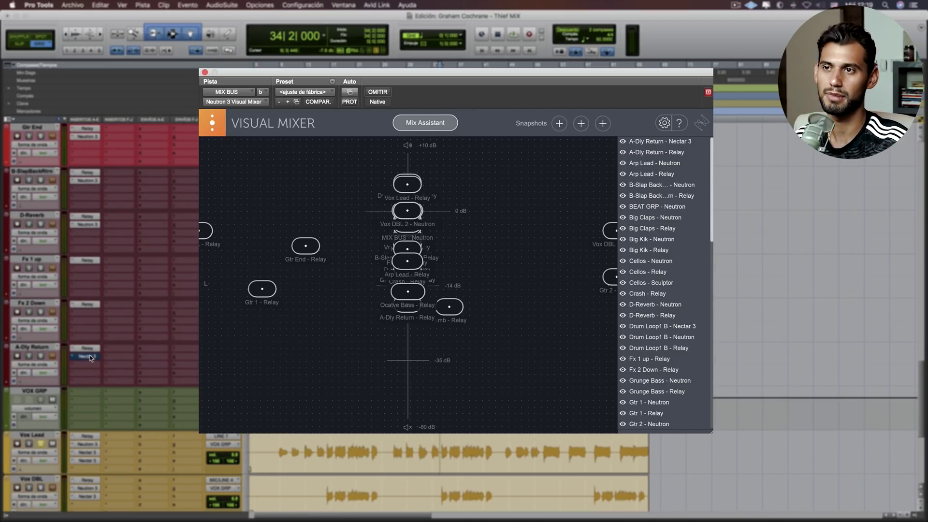
pyautogui.scroll(-10, 112, 328)
pyautogui.scroll(8, 112, 329)
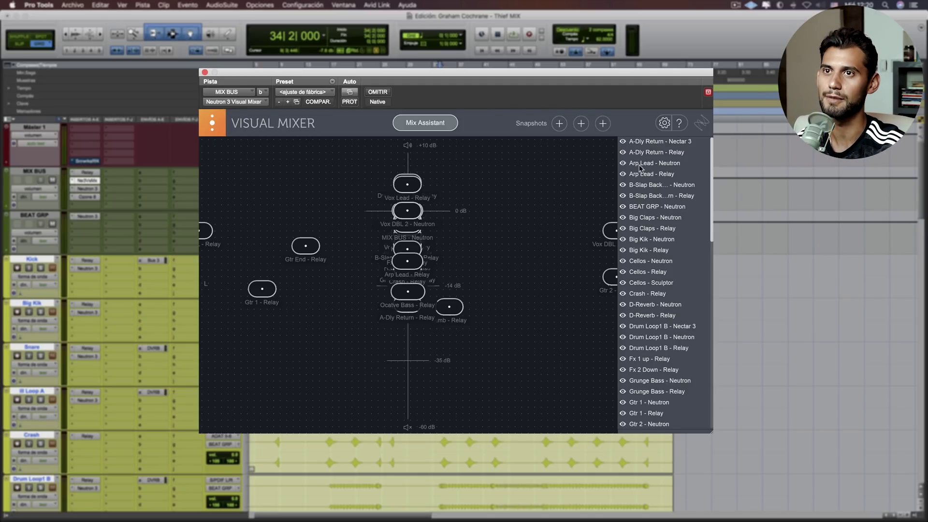
pyautogui.scroll(-4, 686, 170)
pyautogui.scroll(-10, 687, 170)
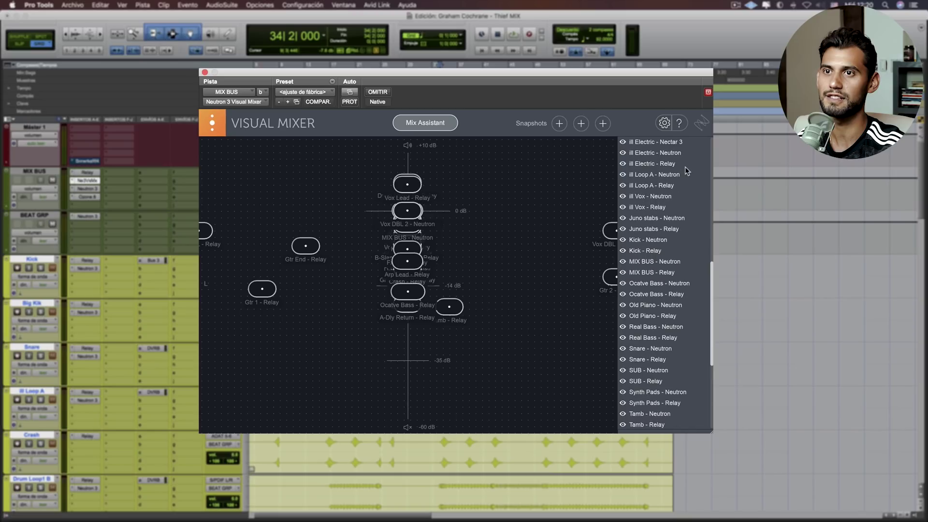
pyautogui.scroll(14, 687, 172)
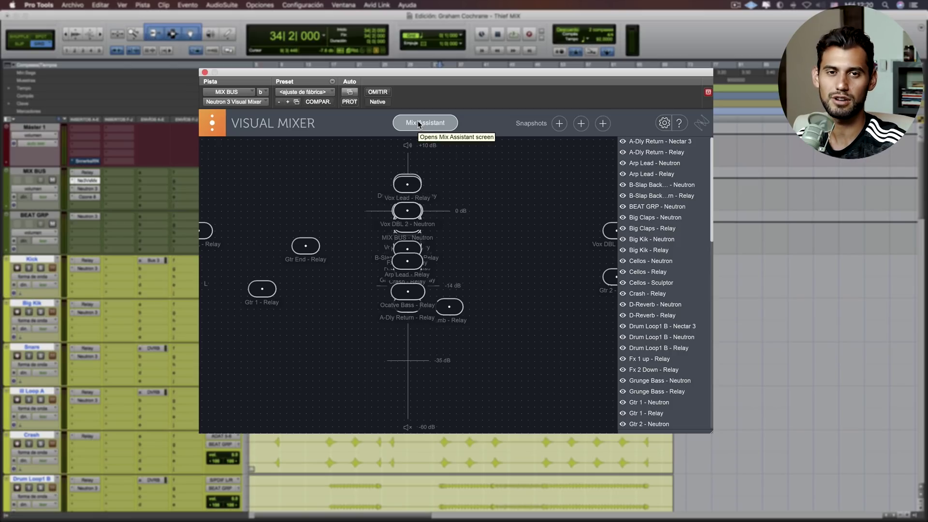
pyautogui.click(204, 73)
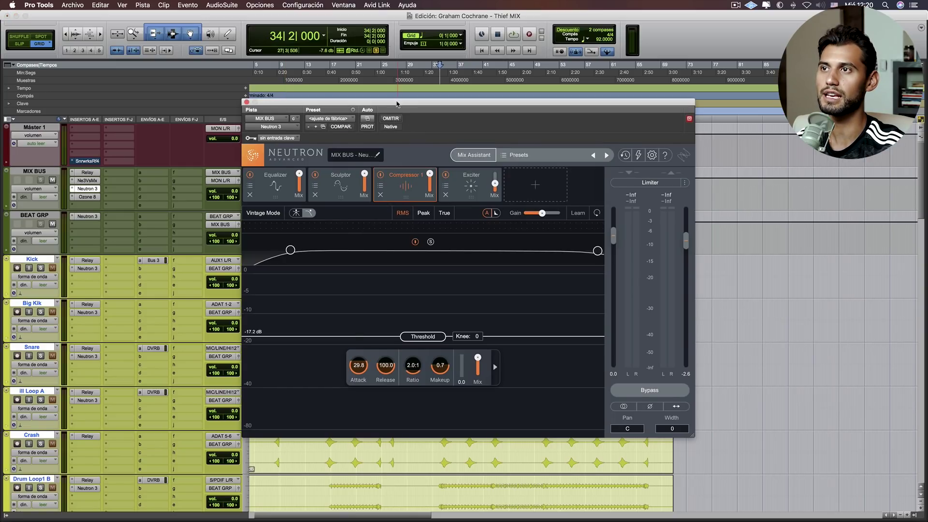
# Review the Equalizer, Sculptor, Compressor 1 and Exciter modules of Neutron 3 on the MIX BUS track.
pyautogui.moveTo(397, 102); pyautogui.dragTo(401, 123)
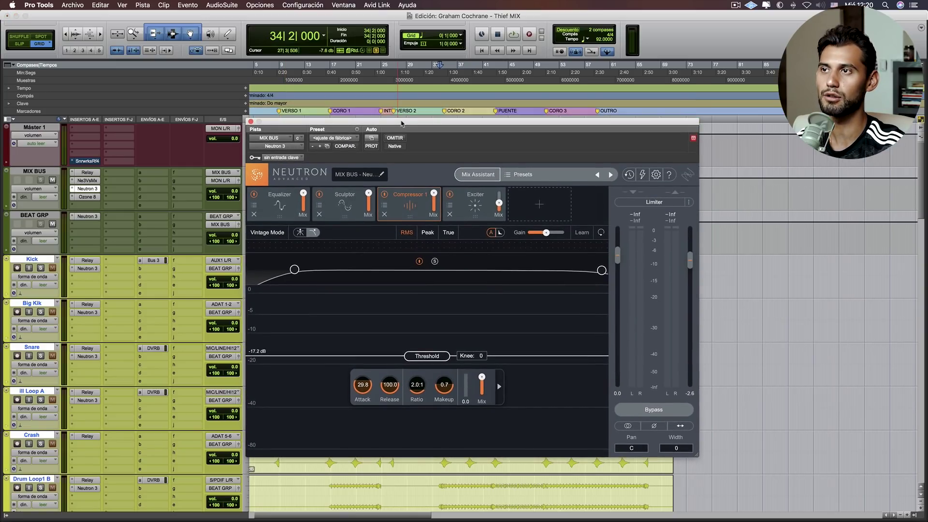
pyautogui.click(271, 215)
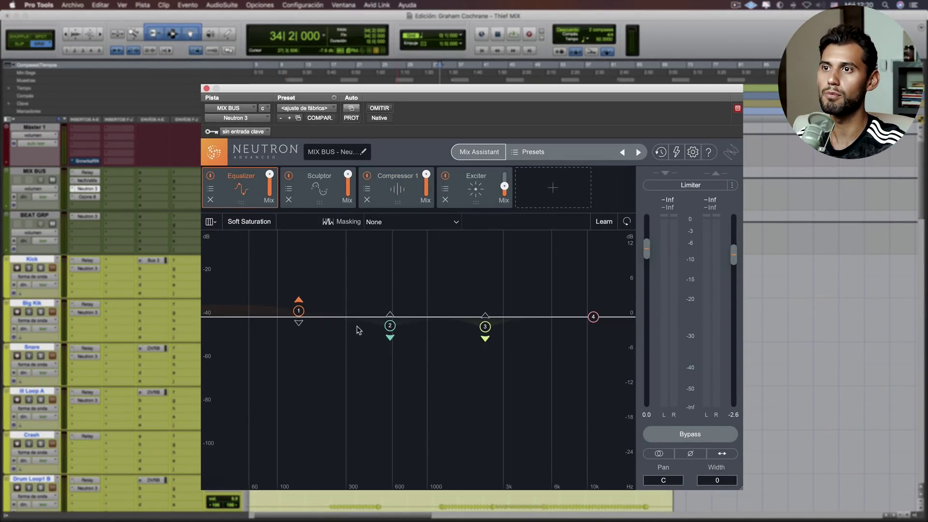
pyautogui.click(323, 195)
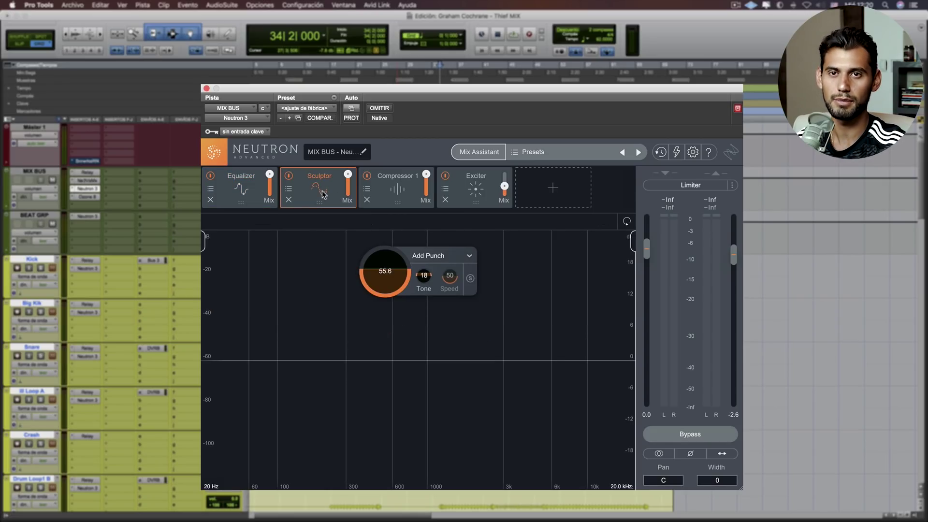
pyautogui.click(404, 192)
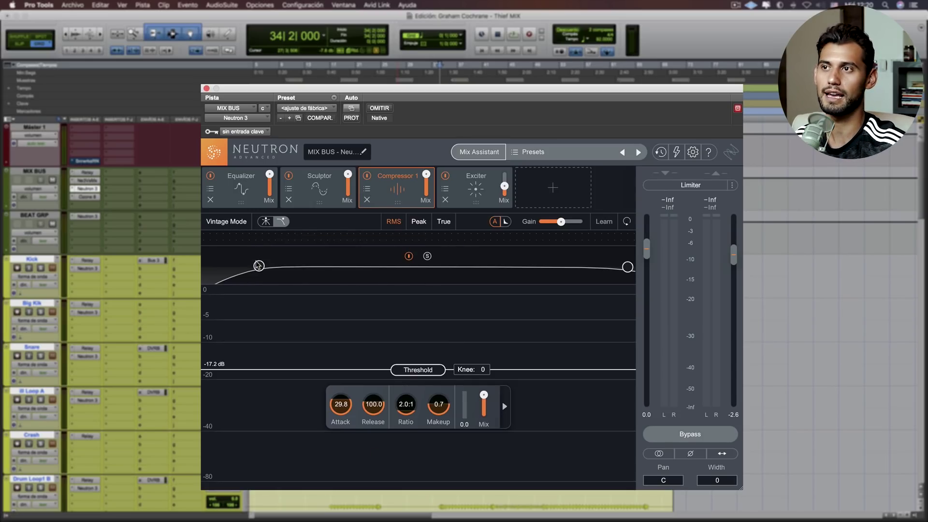
pyautogui.click(259, 266)
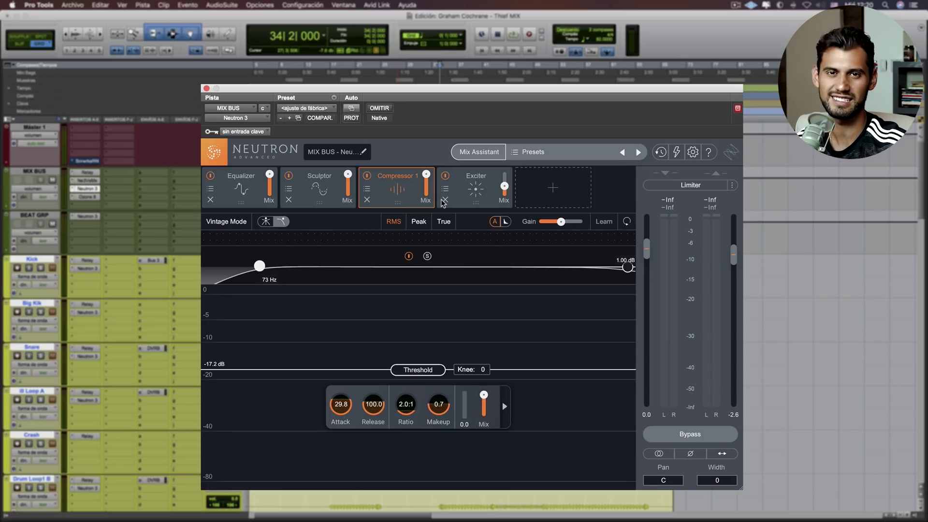
pyautogui.click(477, 192)
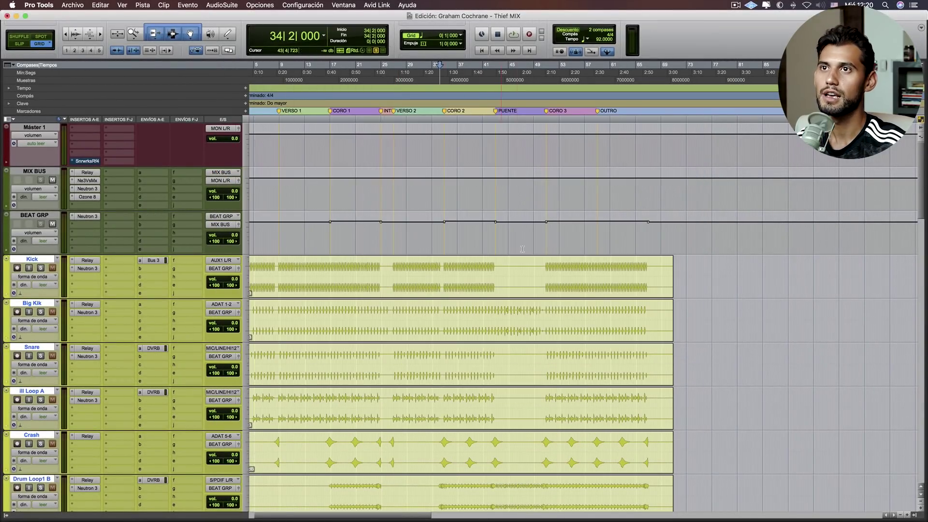
# Play the mix from bar 51, at the start of the CORO 3 section.
pyautogui.click(546, 269)
pyautogui.scroll(-2, 546, 269)
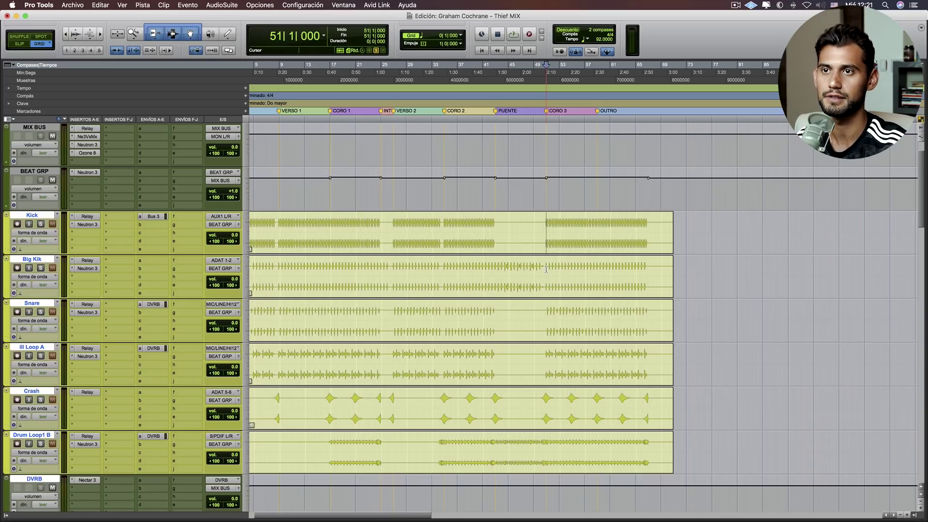
pyautogui.press('space')
pyautogui.press('space')
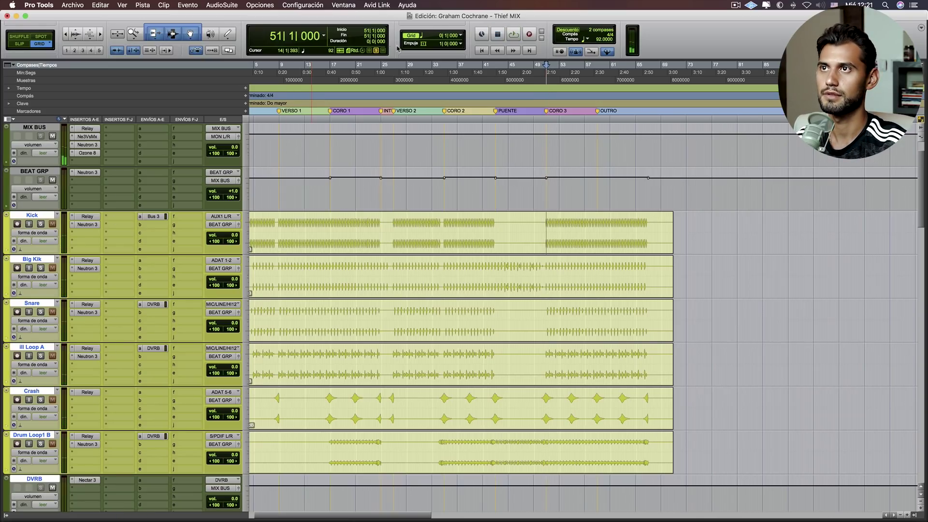
pyautogui.press('space')
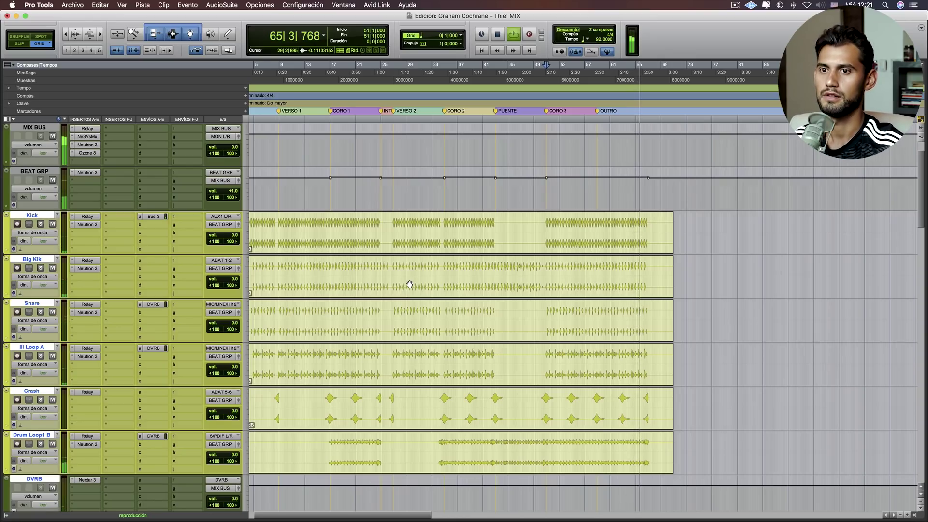
pyautogui.press('space')
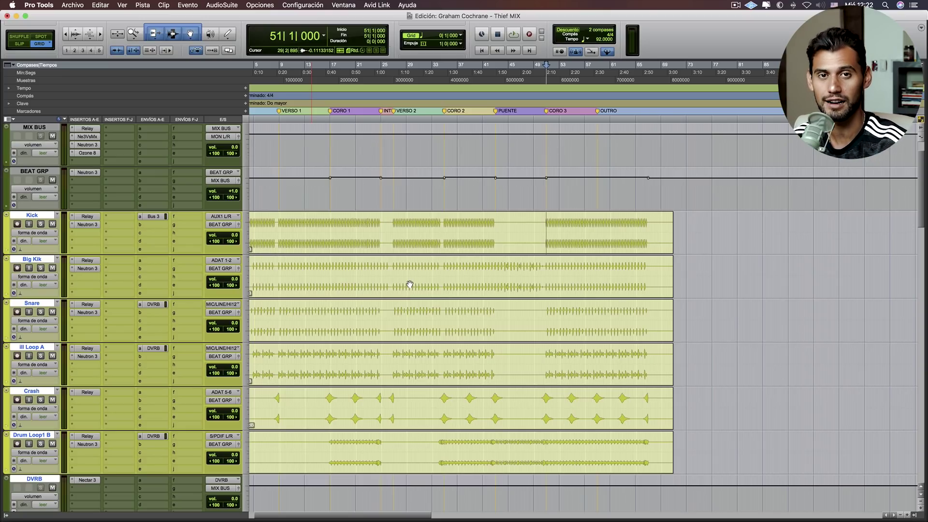
pyautogui.click(42, 225)
pyautogui.scroll(-6, 43, 230)
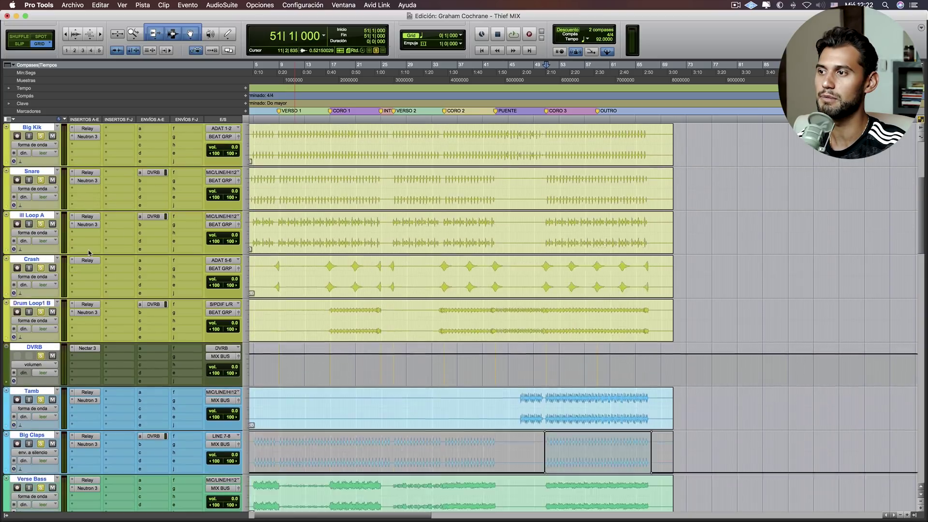
pyautogui.scroll(2, 43, 230)
pyautogui.click(41, 224)
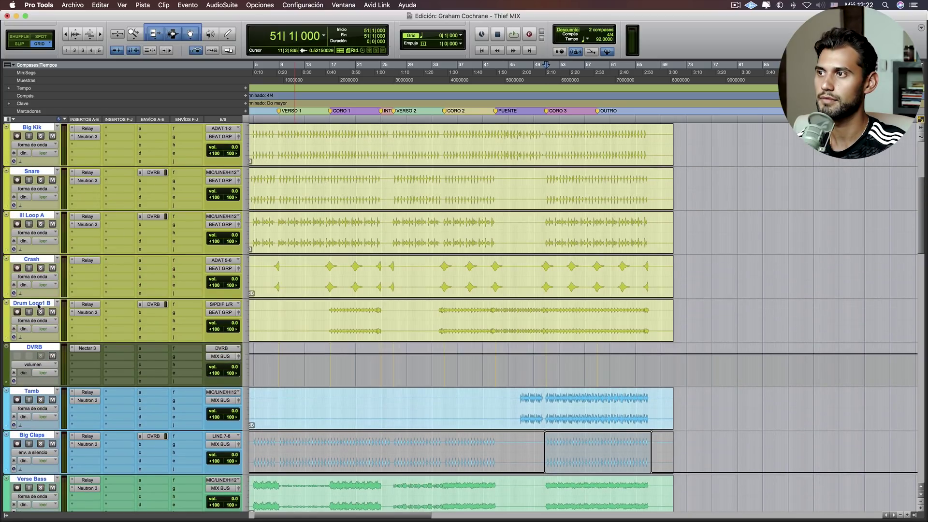
# Solo the selected drum tracks, including Kick, to hear them from bar 51, and clear the solo after playback.
pyautogui.scroll(5, 40, 290)
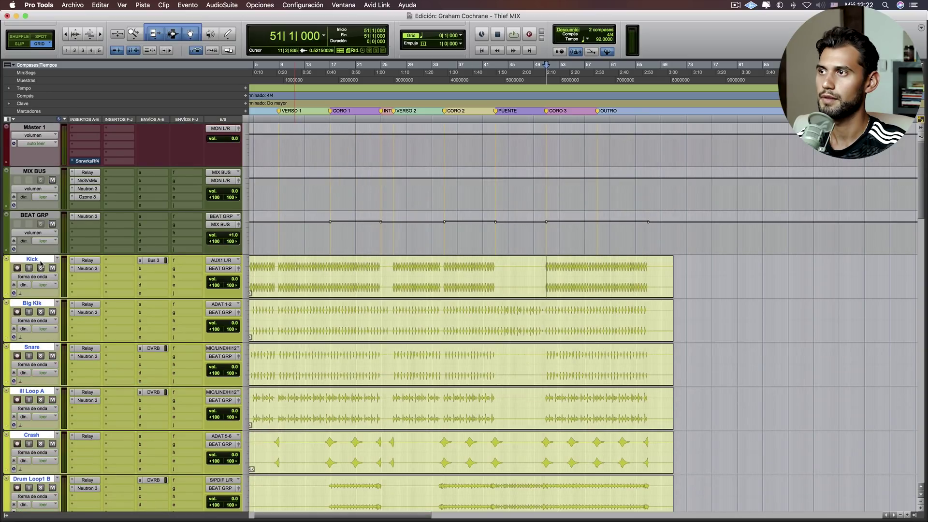
pyautogui.click(40, 267)
pyautogui.press('space')
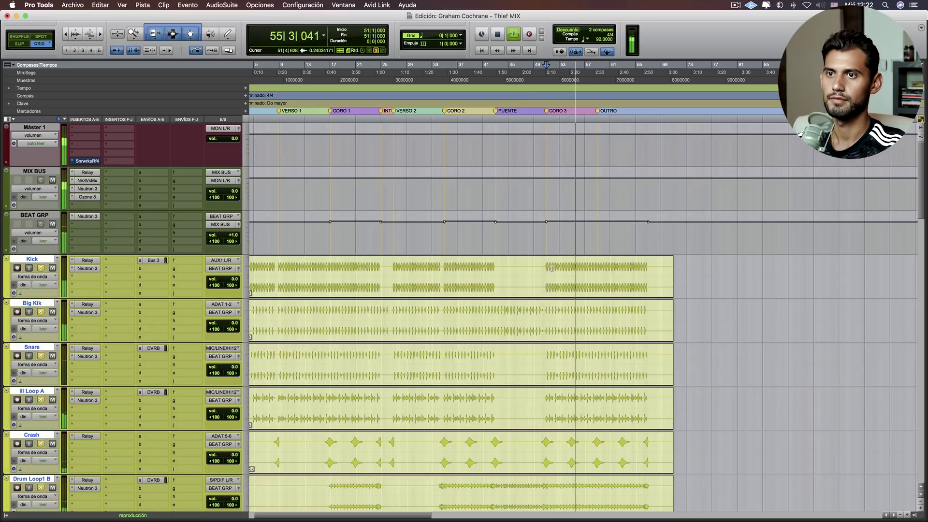
pyautogui.press('space')
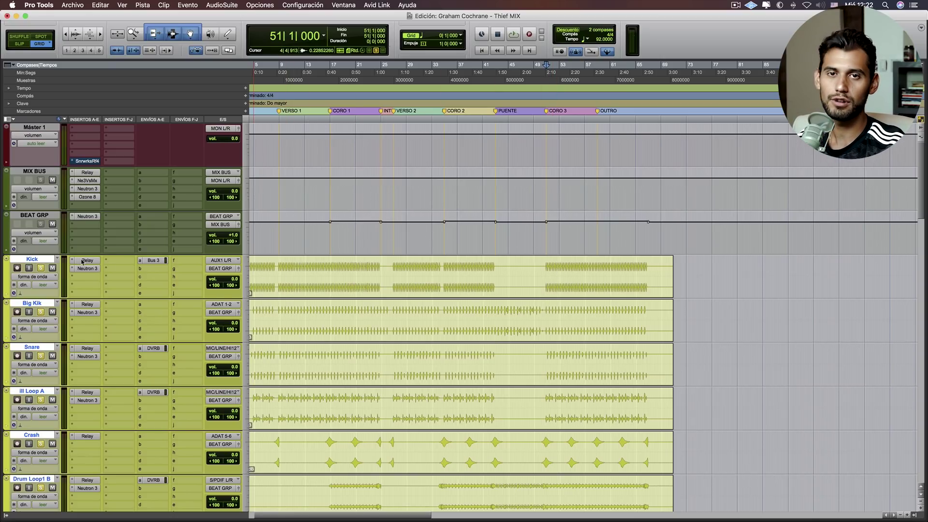
pyautogui.click(41, 268)
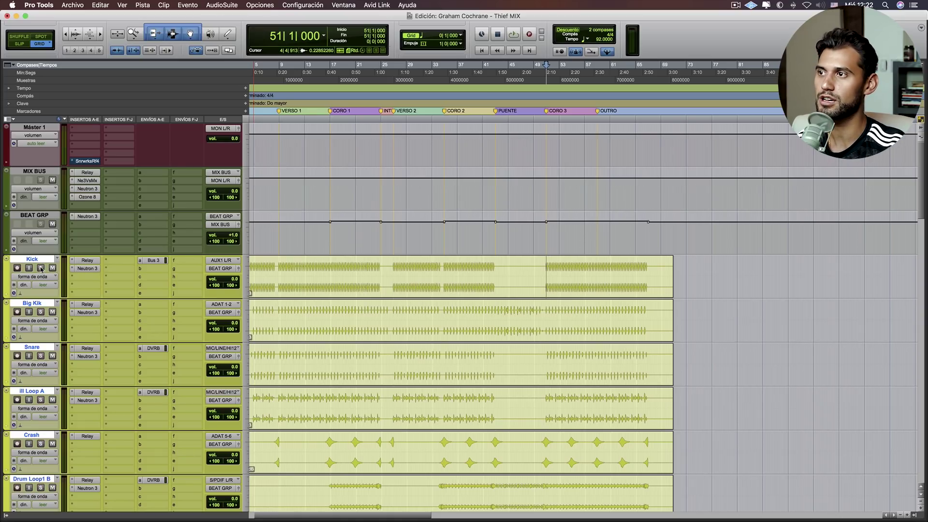
# Open Neutron 3 on the Kick track and compare the Kick and SUB equalizer curves in the masking view.
pyautogui.click(80, 269)
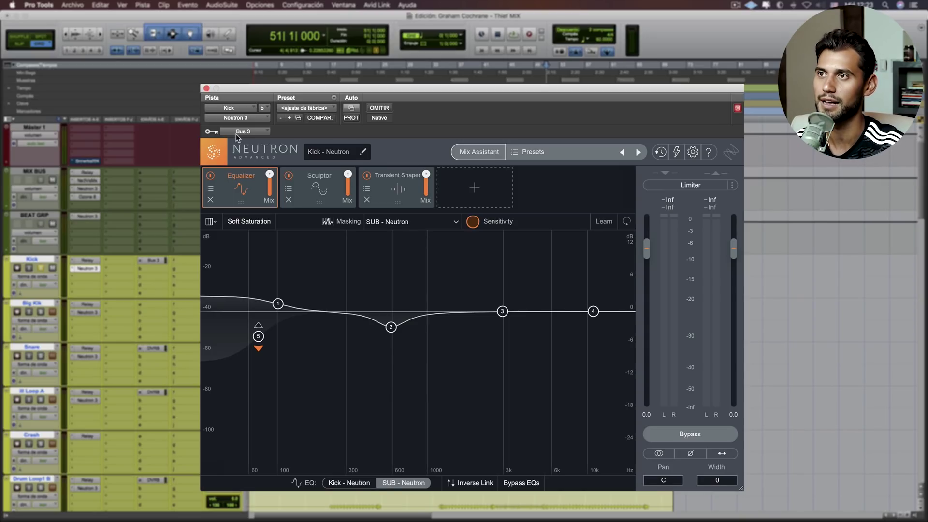
pyautogui.click(279, 304)
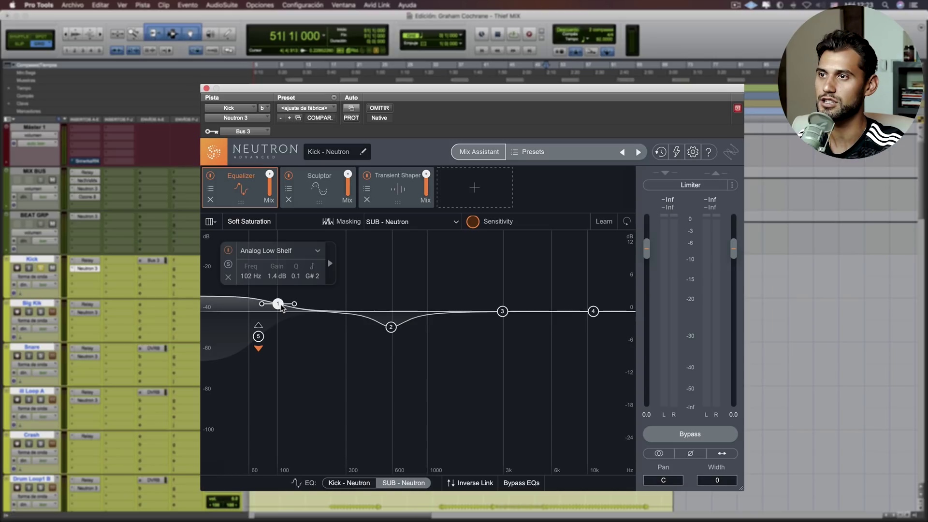
pyautogui.click(350, 483)
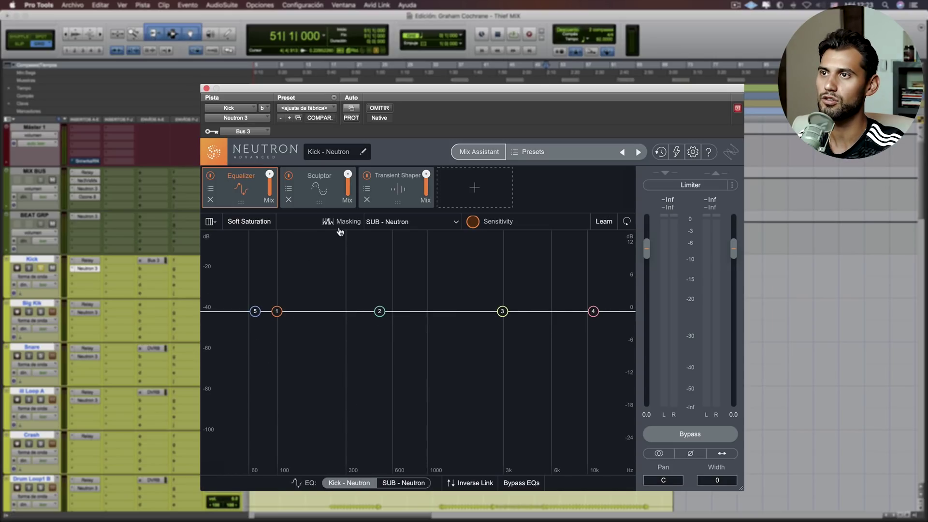
pyautogui.click(398, 482)
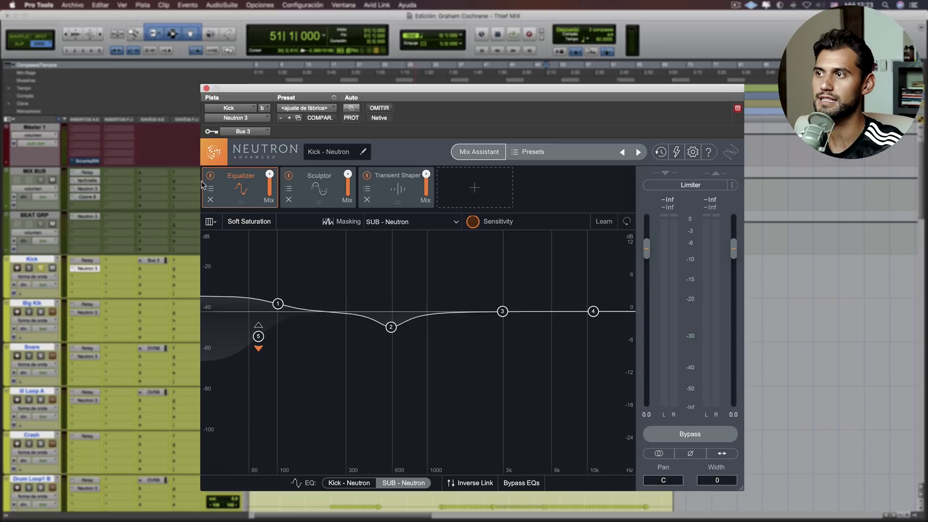
# Disable the Sculptor and Transient Shaper modules on the Kick and play from bar 51 to hear the Equalizer's effect alone.
pyautogui.click(289, 175)
pyautogui.click(366, 175)
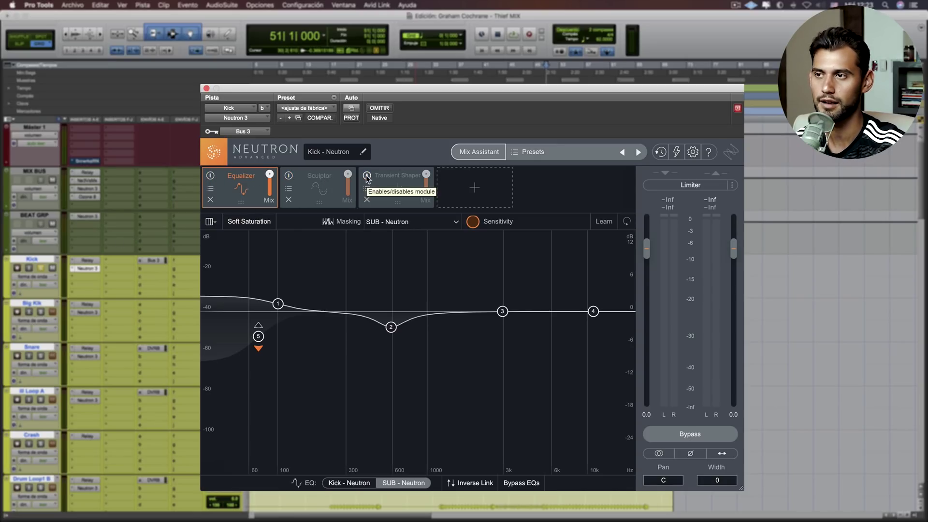
pyautogui.press('space')
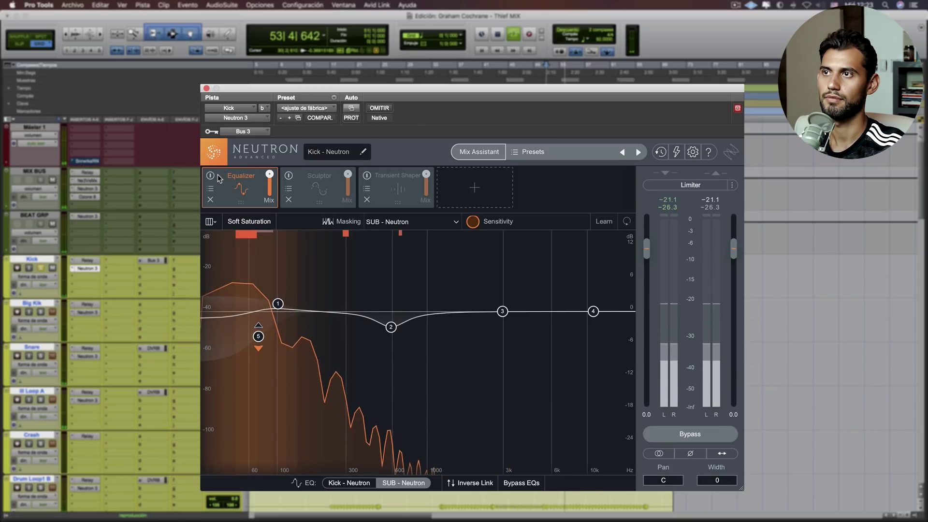
pyautogui.press('space')
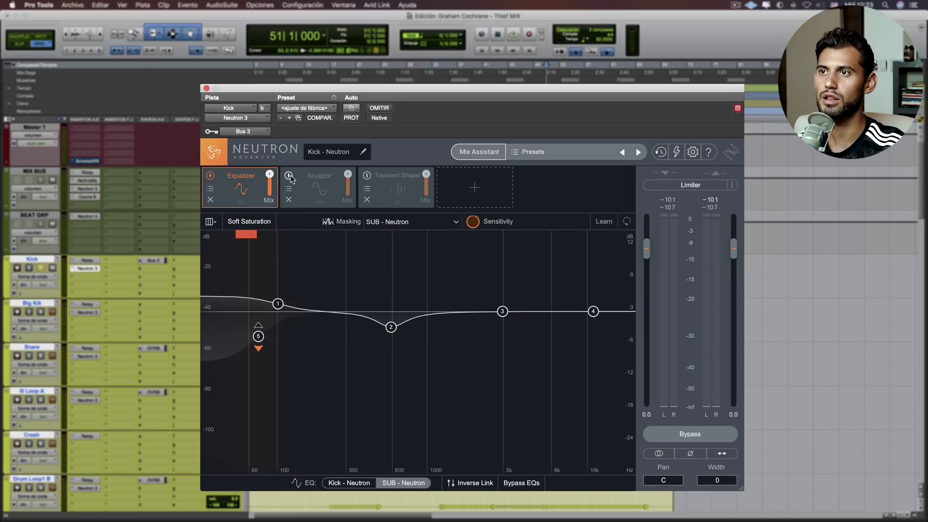
# Play the Kick from bar 51 while toggling the SUB - Neutron equalizer in the masking view.
pyautogui.press('space')
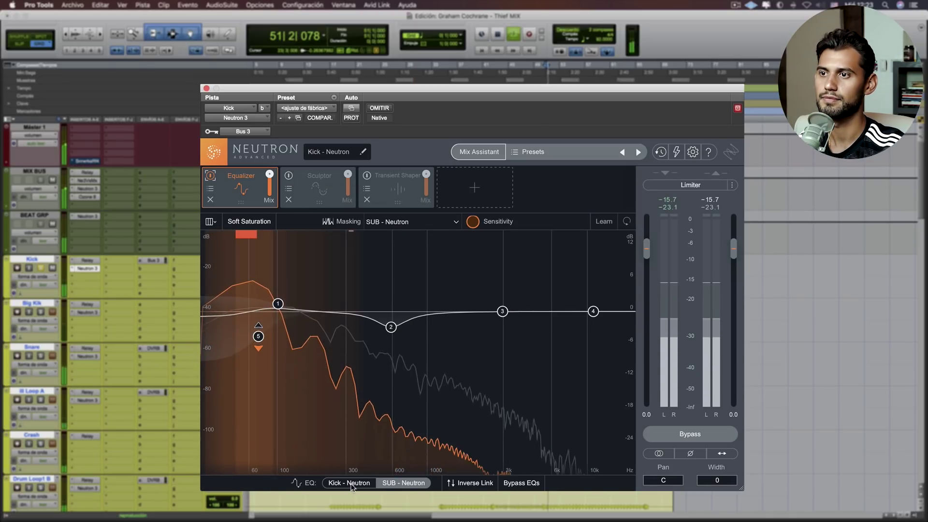
pyautogui.click(404, 483)
pyautogui.click(404, 483)
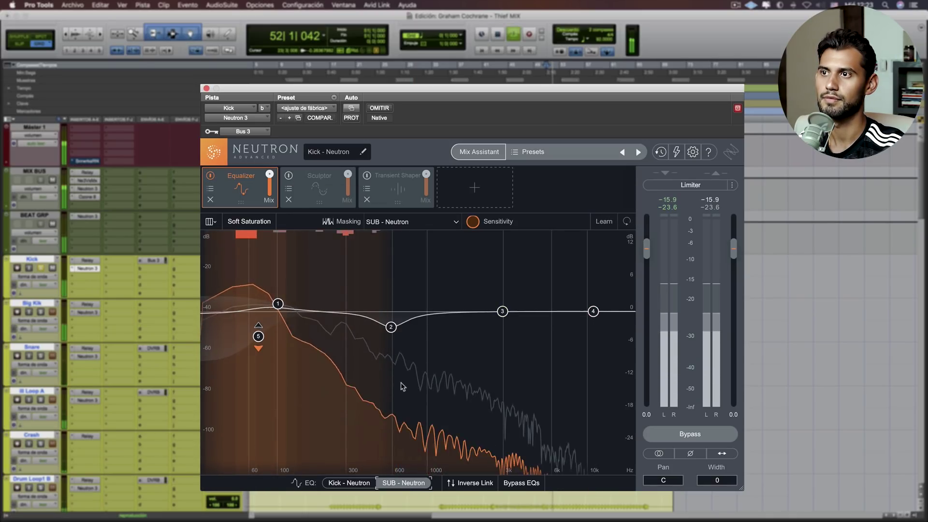
pyautogui.press('space')
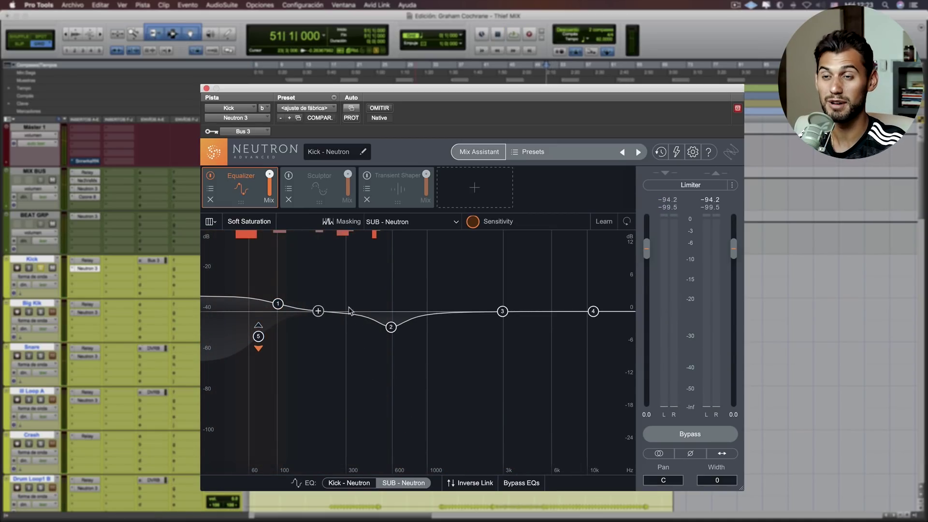
# Enable the Kick's Sculptor module and play from bar 51 with its settings in view.
pyautogui.click(299, 189)
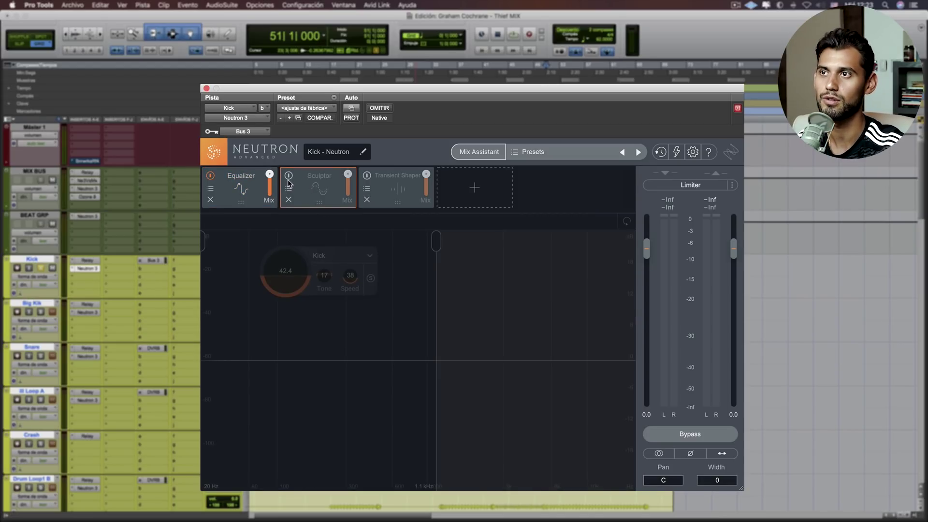
pyautogui.click(288, 177)
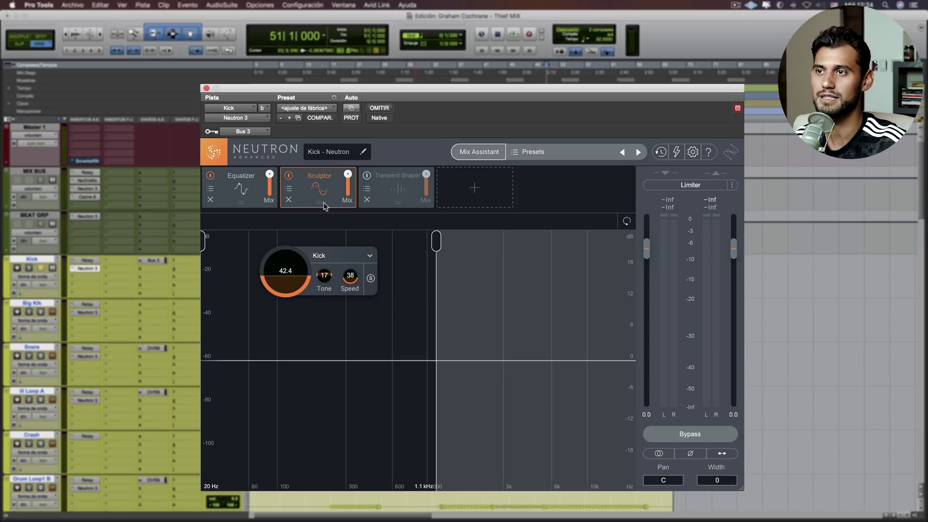
pyautogui.press('space')
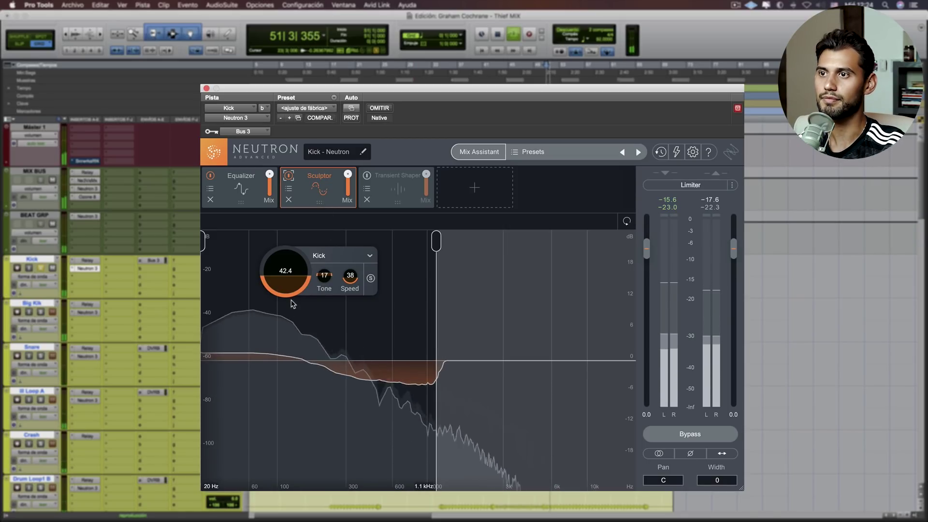
pyautogui.press('space')
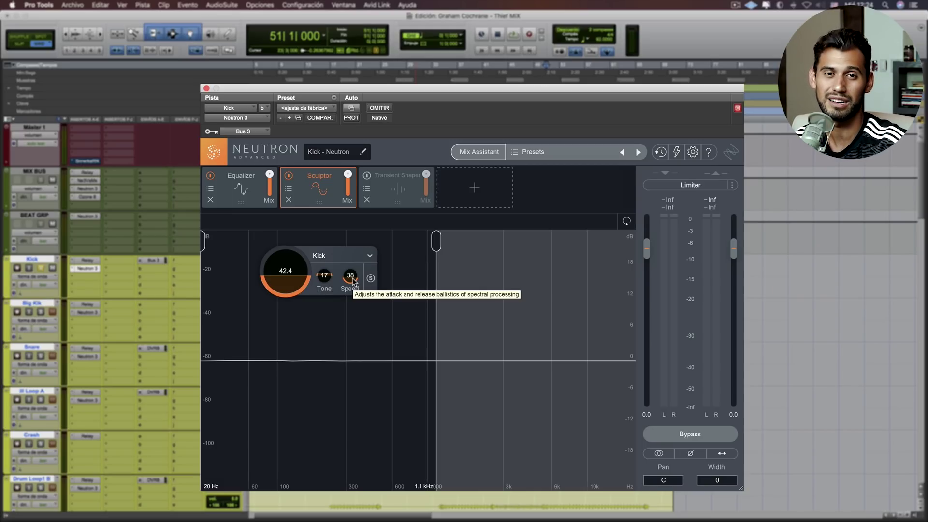
# Compare the Kick with Sculptor disabled and enabled during playback from bar 51.
pyautogui.press('space')
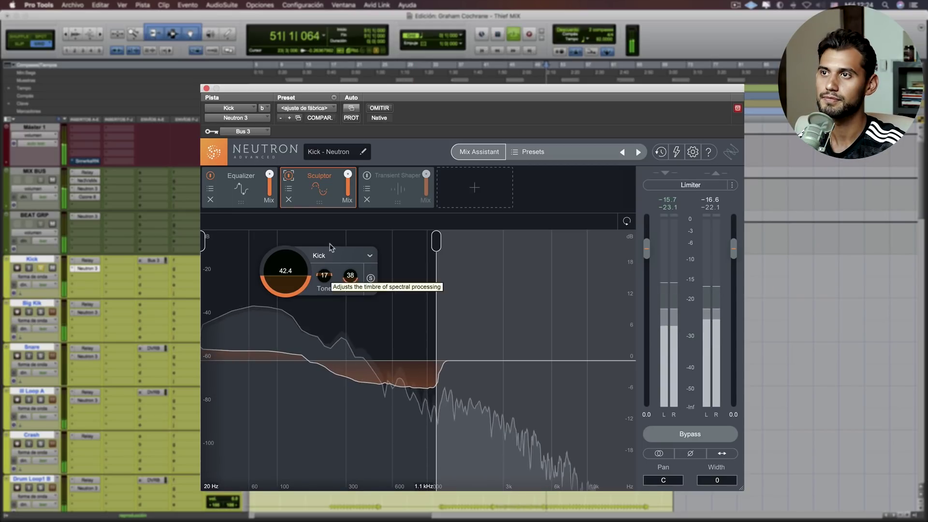
pyautogui.click(288, 176)
pyautogui.click(289, 176)
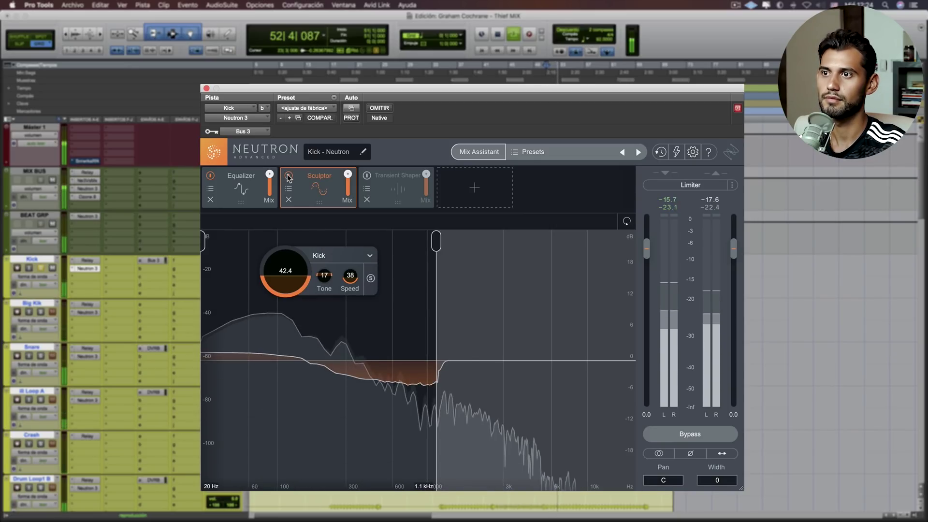
pyautogui.press('space')
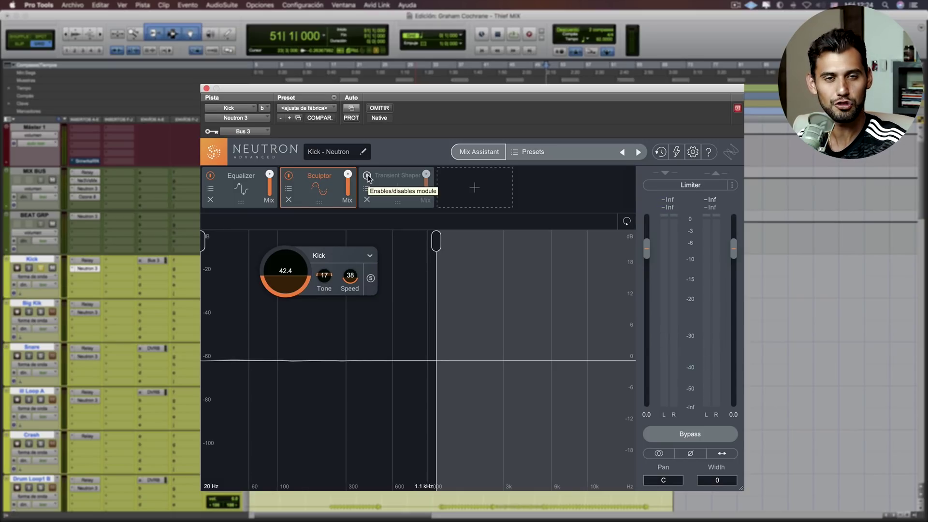
# Enable the Transient Shaper module on the Kick and examine its attack and sustain settings.
pyautogui.click(367, 176)
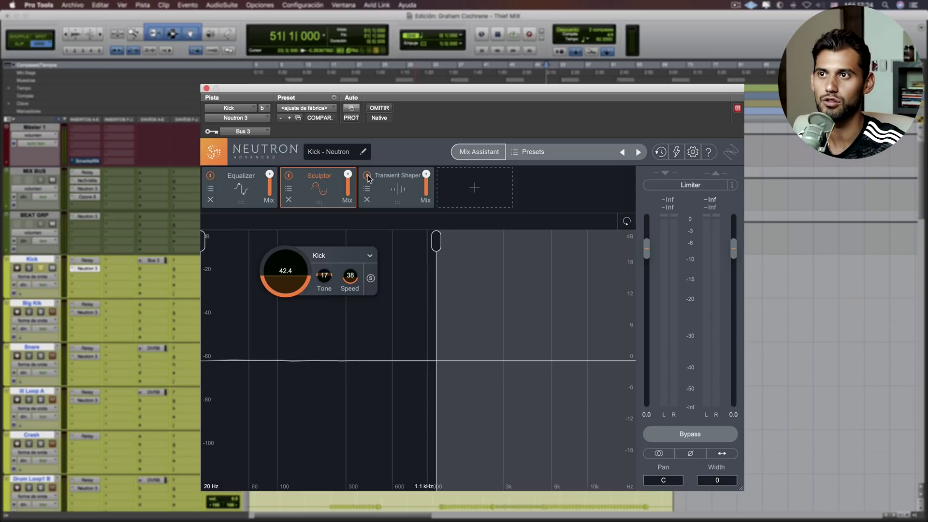
pyautogui.click(390, 188)
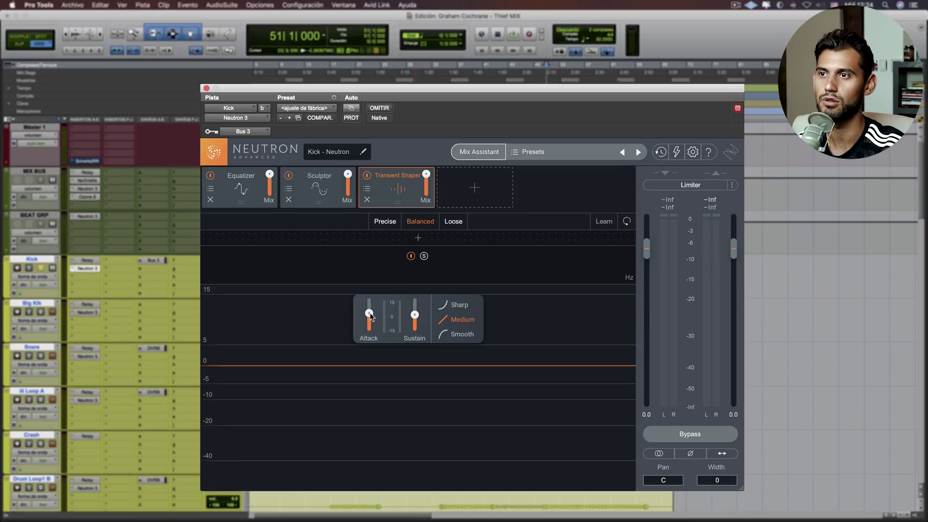
pyautogui.moveTo(369, 313); pyautogui.dragTo(370, 312)
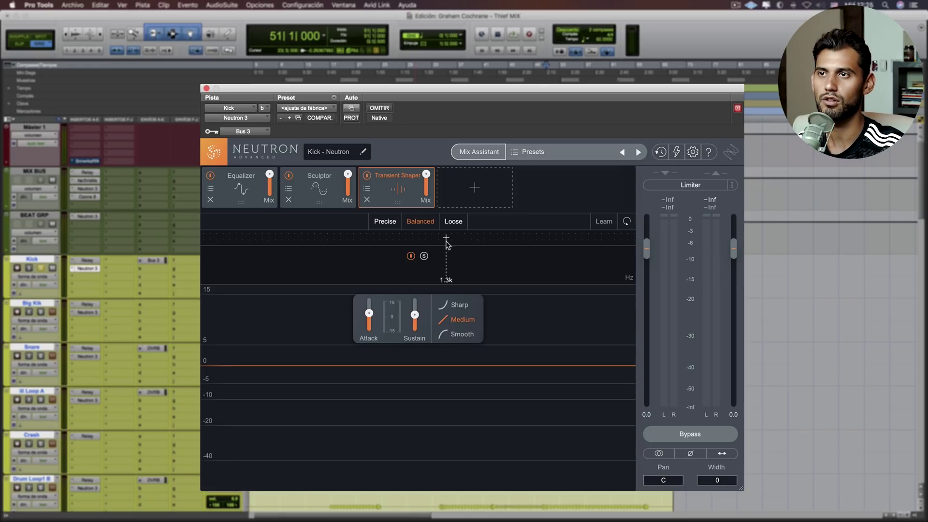
# Compare the Kick with the Transient Shaper disabled and enabled during playback, and close its Neutron 3 window.
pyautogui.press('space')
pyautogui.click(366, 175)
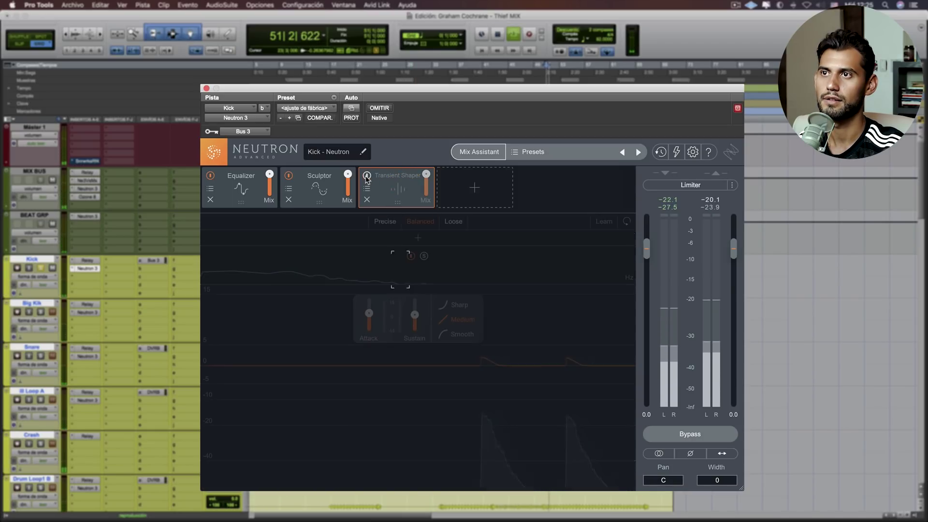
pyautogui.click(367, 175)
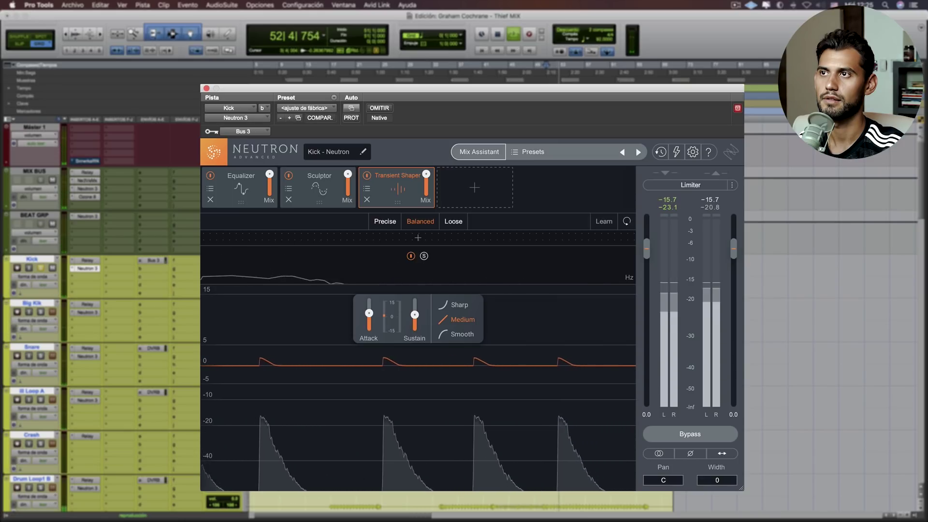
pyautogui.click(206, 89)
pyautogui.press('space')
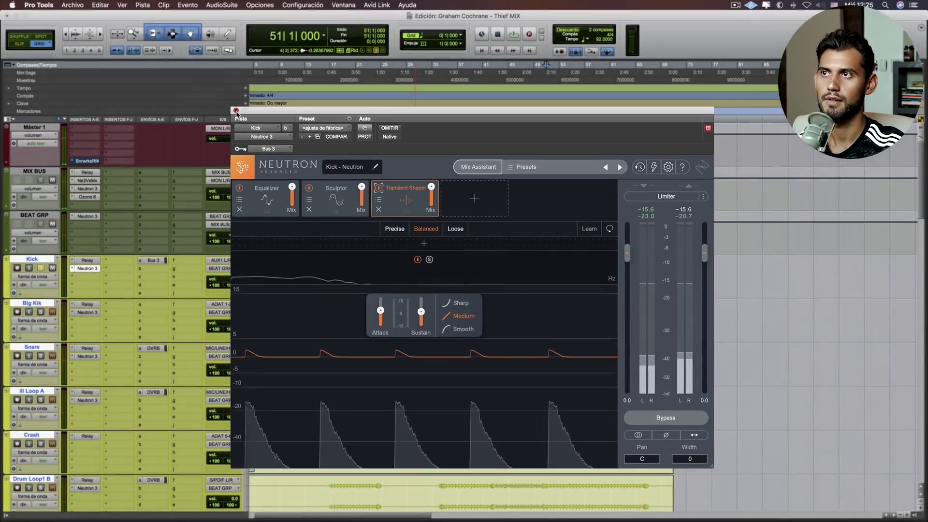
# Solo Big Kik alongside Kick, zoom in around CORO 3, and remove the Kick's solo during playback to hear Big Kik alone.
pyautogui.click(41, 312)
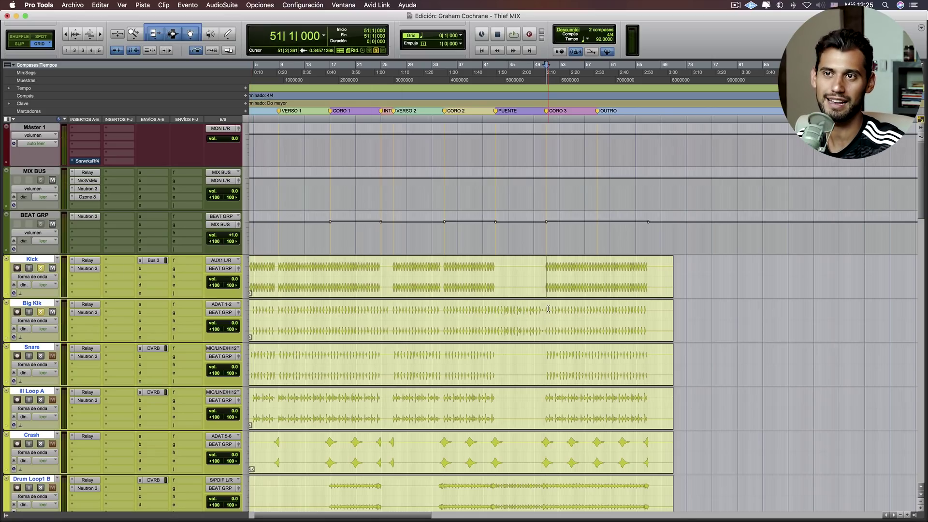
pyautogui.press('super+bracketright')
pyautogui.press('super+bracketright')
pyautogui.press('super+bracketright')
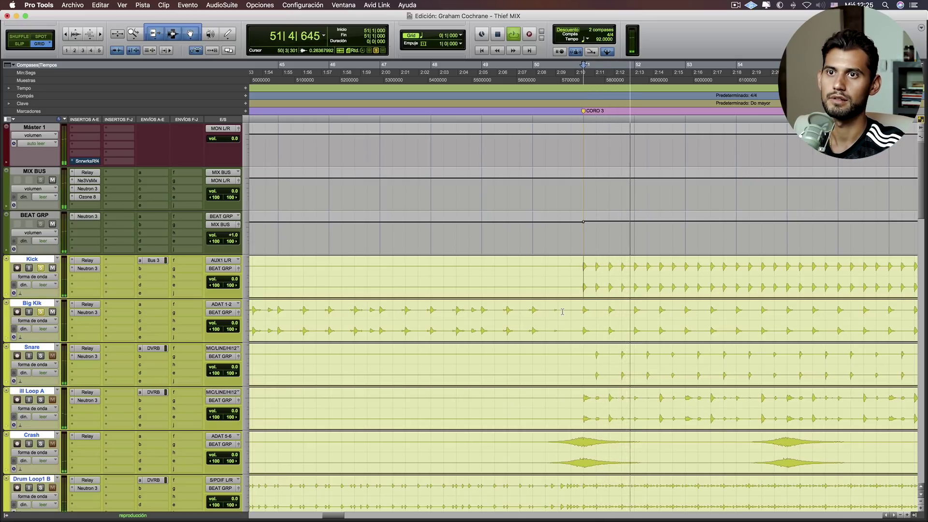
pyautogui.click(40, 268)
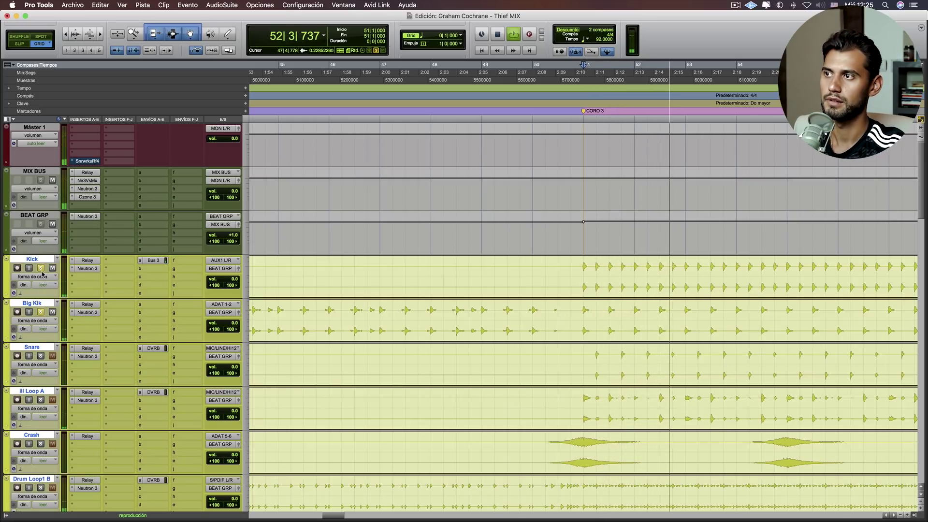
pyautogui.press('space')
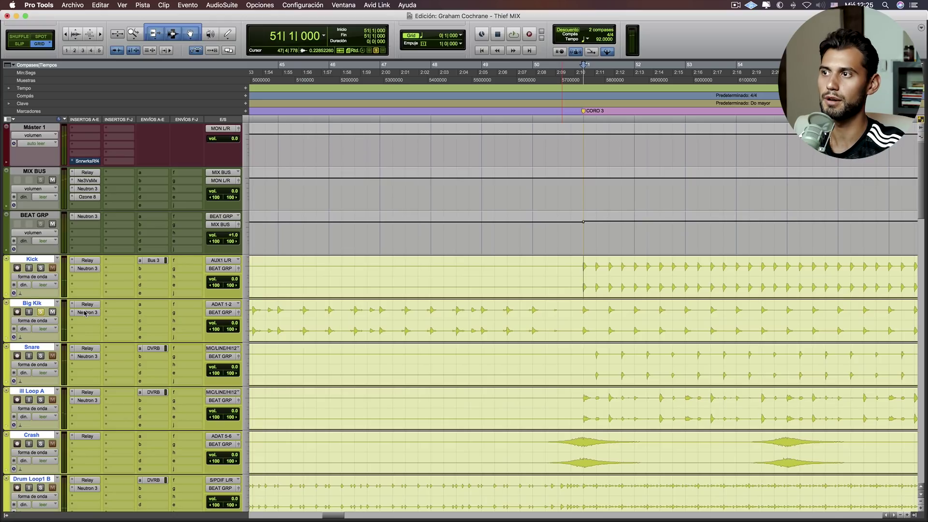
# Open Neutron 3 on the Big Kik track and compare the sound bypassed and processed during playback from bar 51.
pyautogui.click(86, 312)
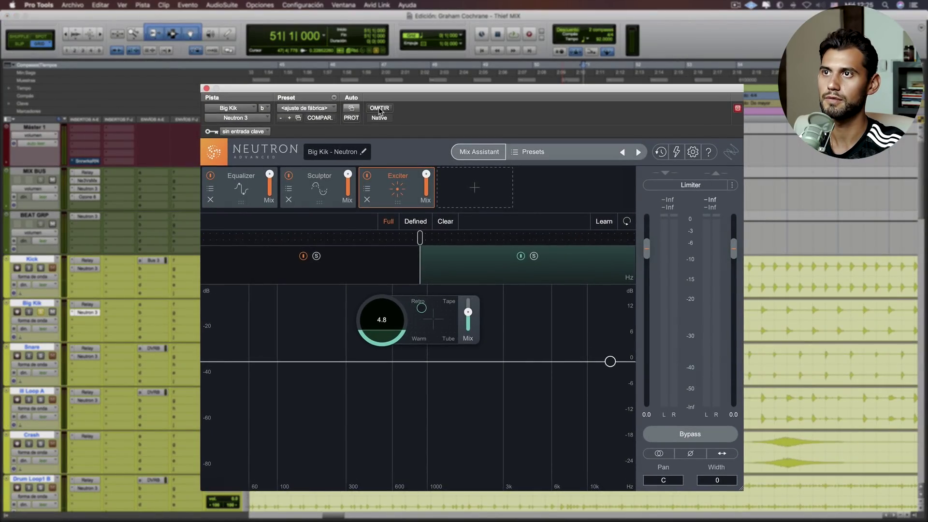
pyautogui.click(379, 108)
pyautogui.press('space')
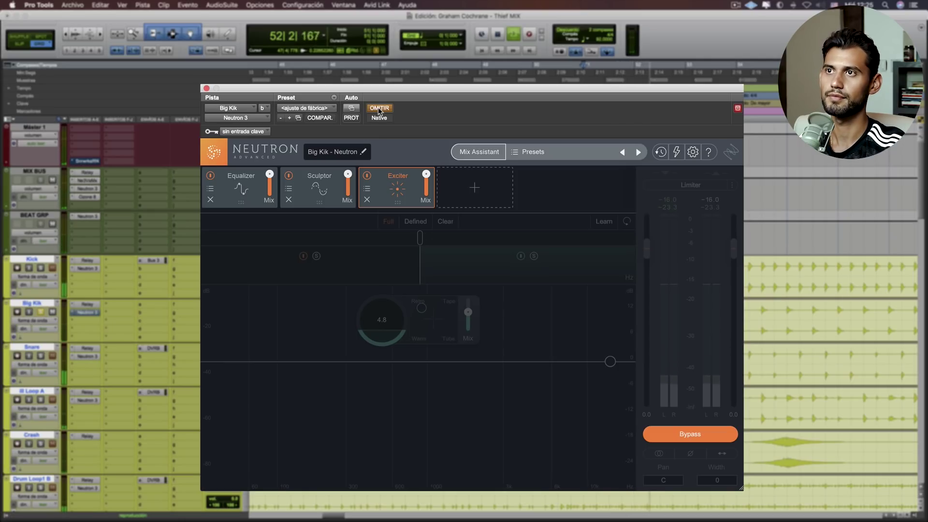
pyautogui.click(379, 108)
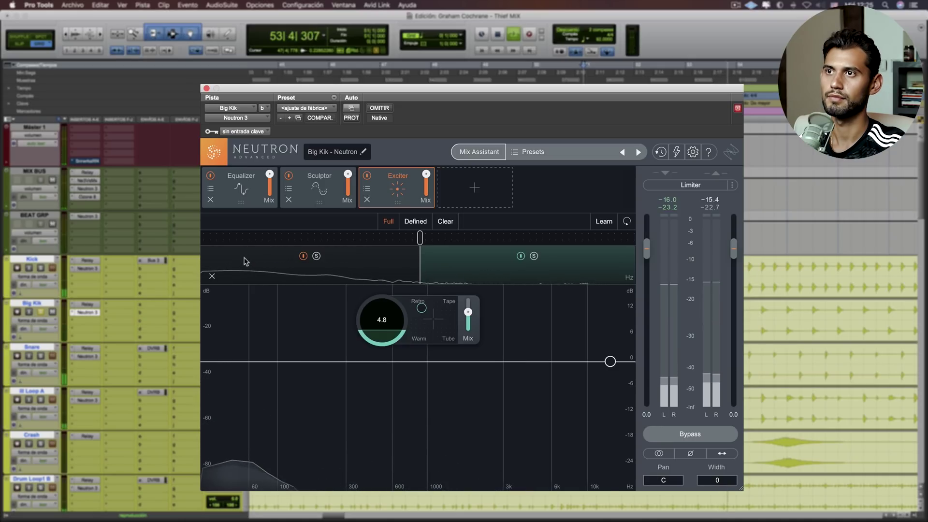
pyautogui.press('space')
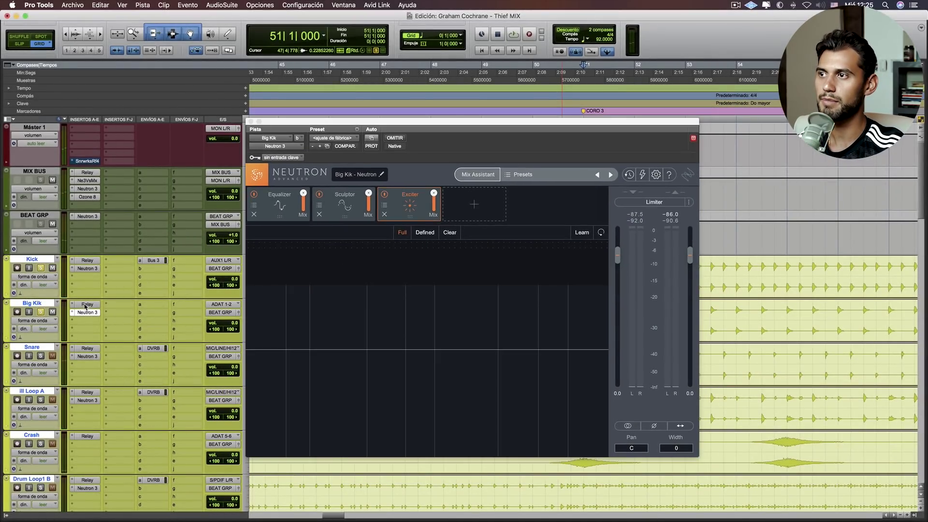
# Open Relay on the Big Kik track and compare playback from bar 51 with phase inversion on and off.
pyautogui.click(87, 305)
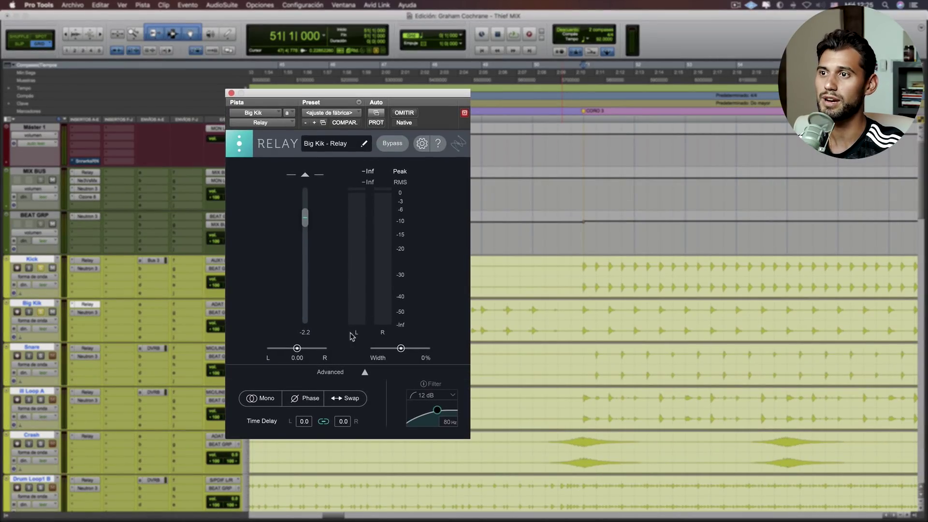
pyautogui.click(310, 399)
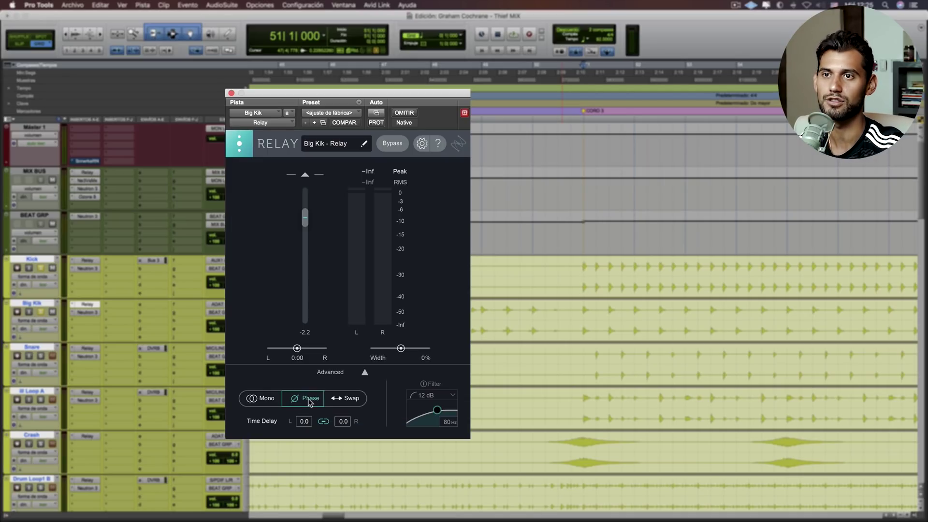
pyautogui.press('space')
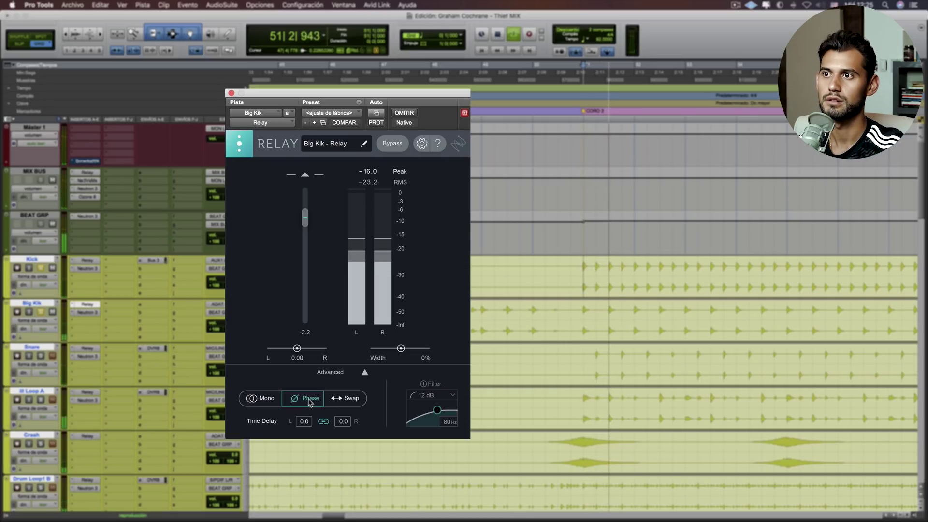
pyautogui.click(310, 399)
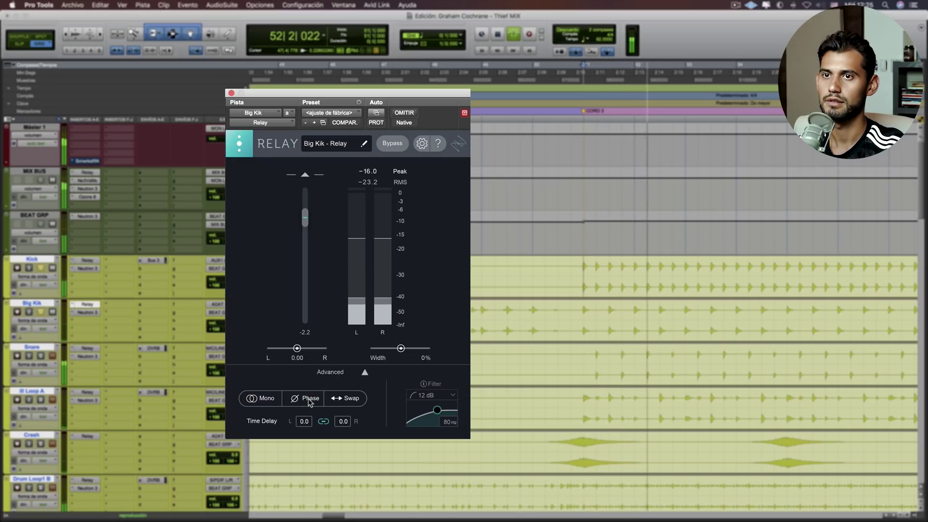
pyautogui.press('space')
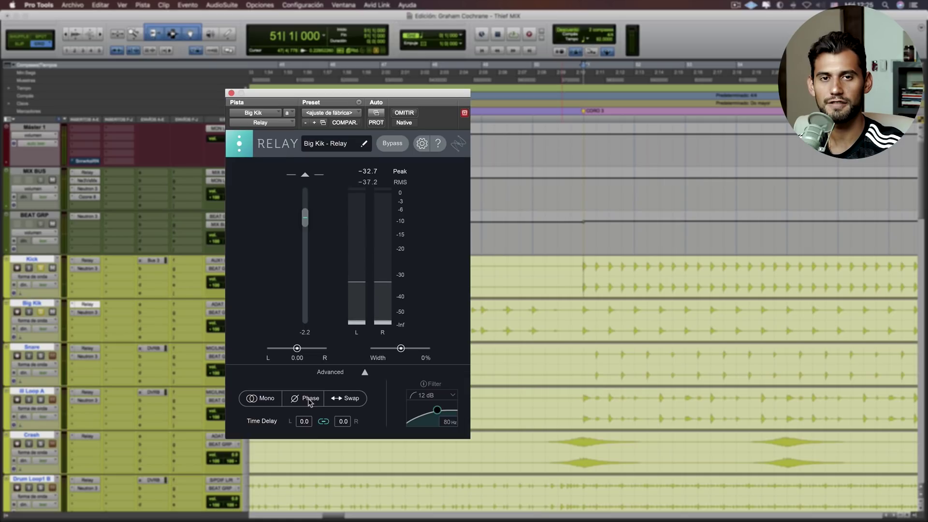
# Turn on phase inversion in the Big Kik's Relay while playing both kicks from bar 51.
pyautogui.press('space')
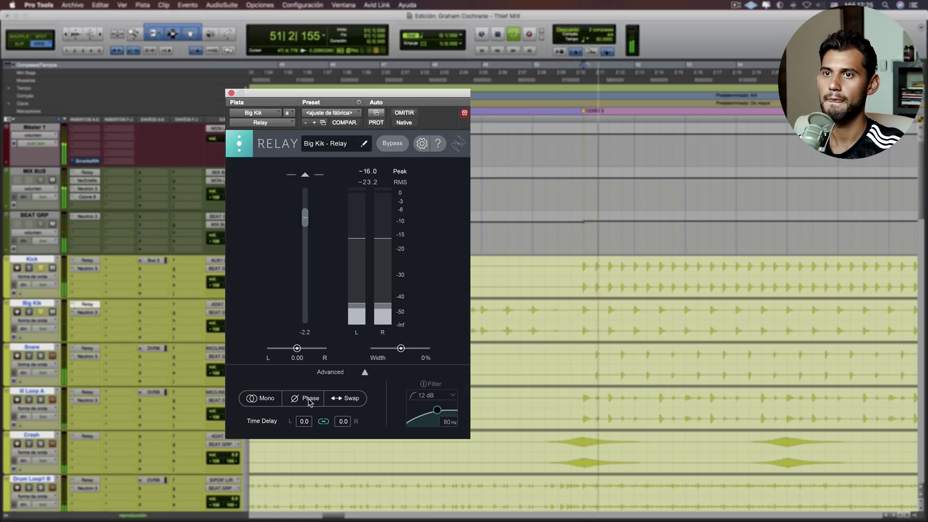
pyautogui.click(310, 399)
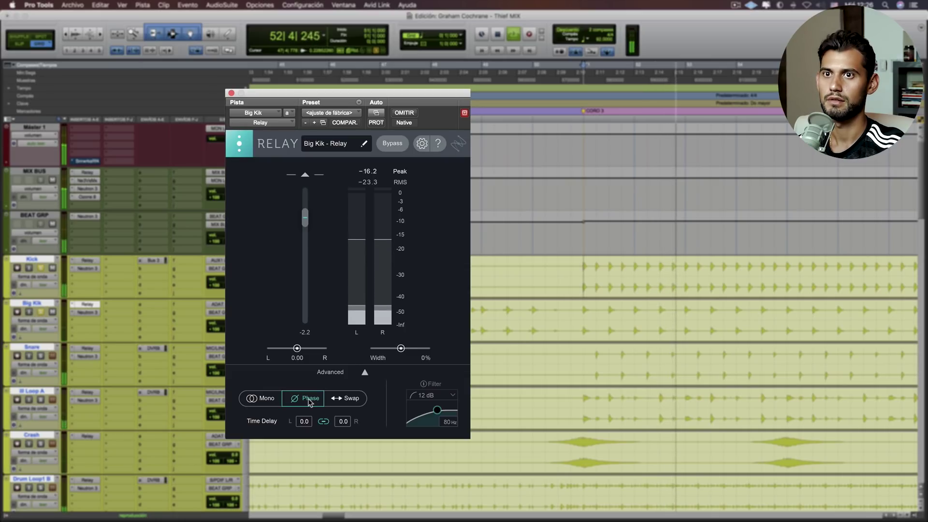
pyautogui.press('space')
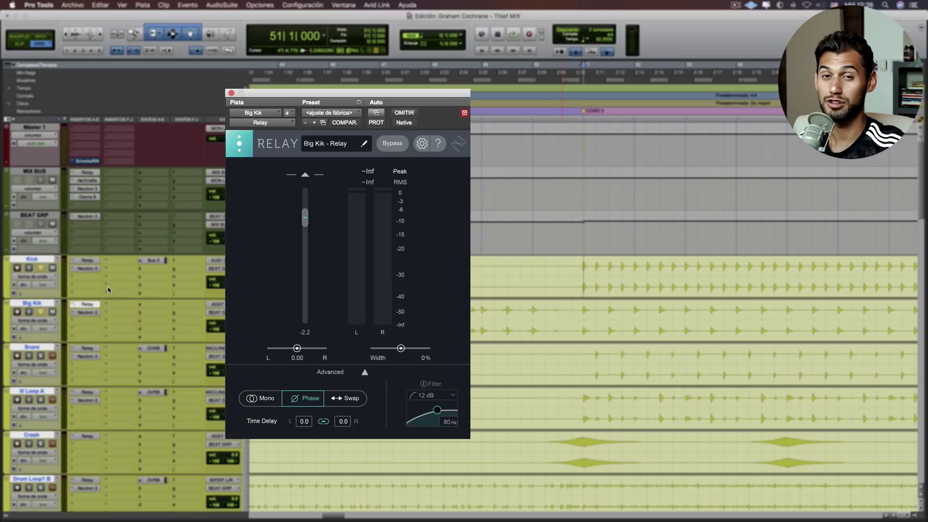
# Open the Equalizer in Big Kik's Neutron 3 and examine its band 2 cut against the Kick's curve and masking during playback from bar 51.
pyautogui.click(94, 313)
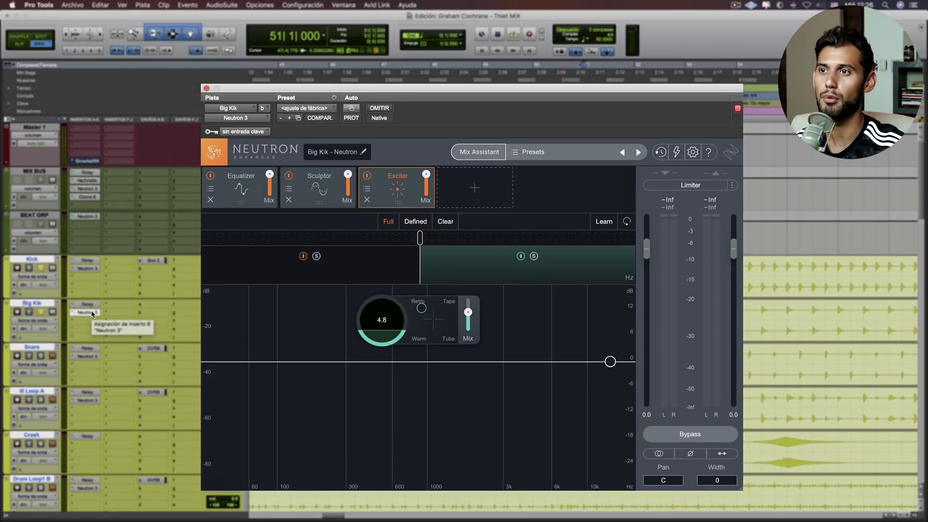
pyautogui.click(244, 196)
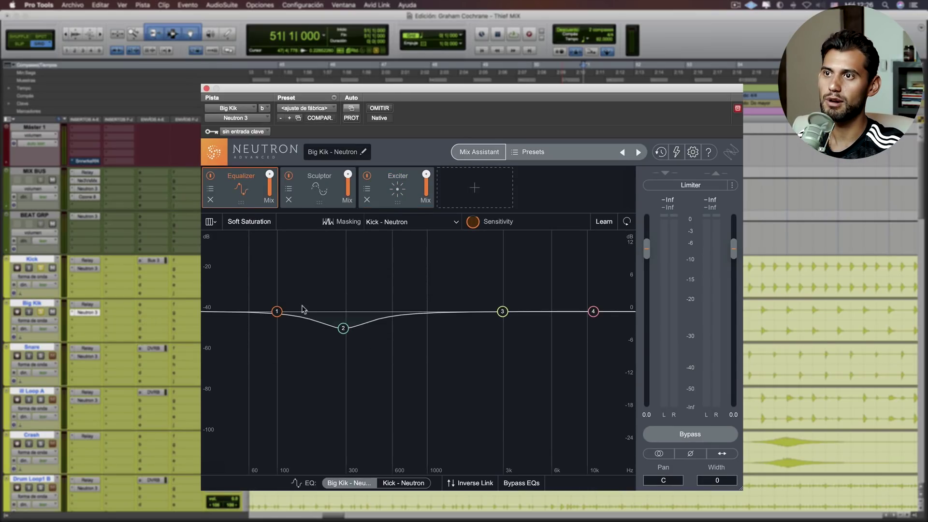
pyautogui.click(344, 330)
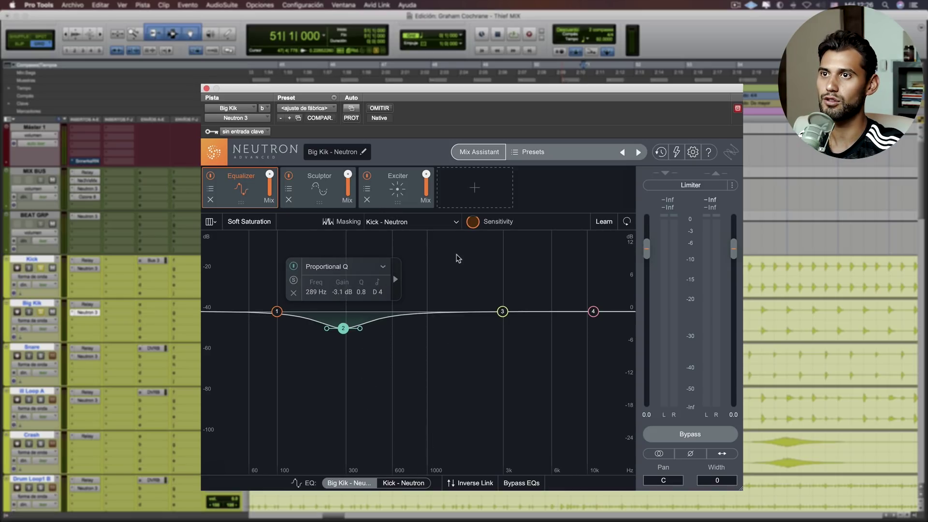
pyautogui.click(413, 483)
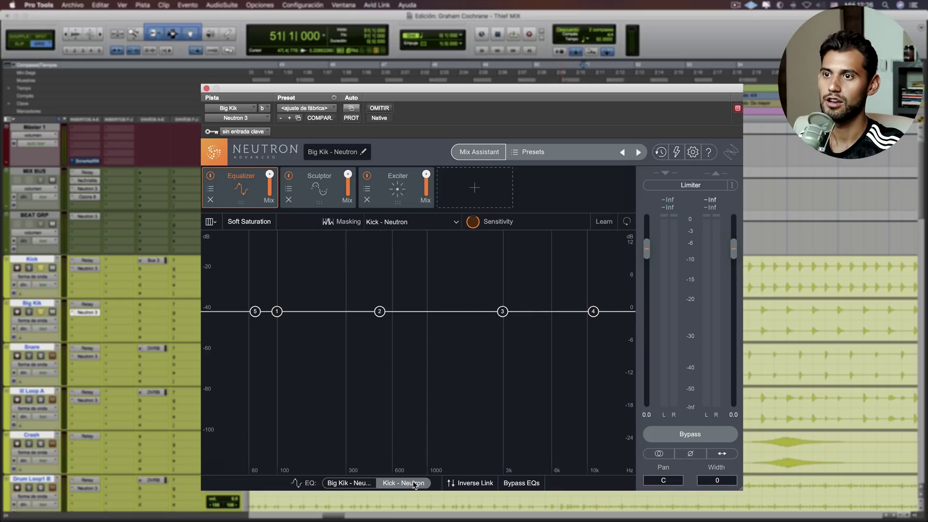
pyautogui.click(362, 484)
pyautogui.press('space')
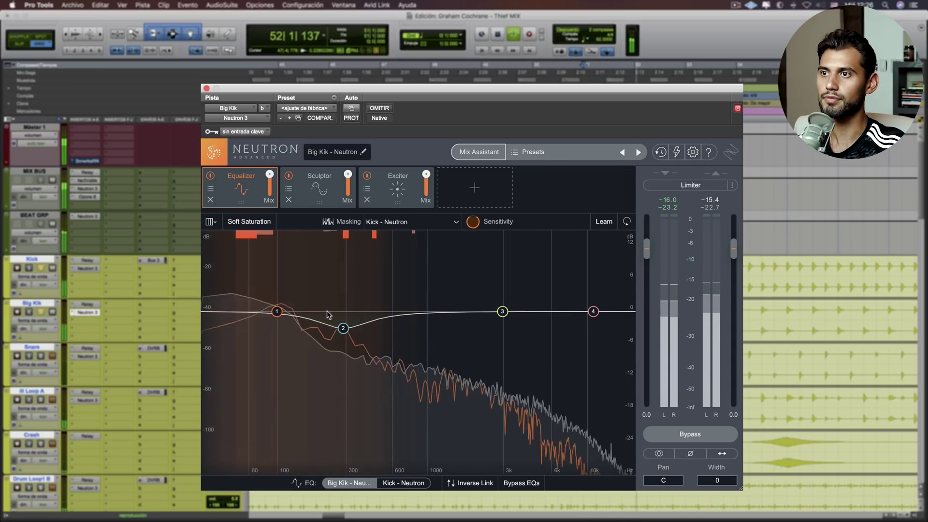
pyautogui.press('space')
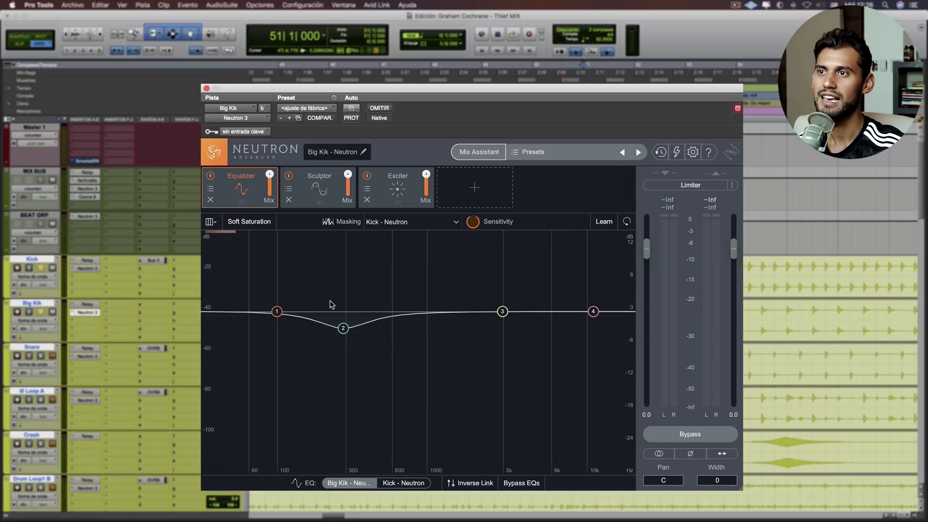
pyautogui.click(344, 329)
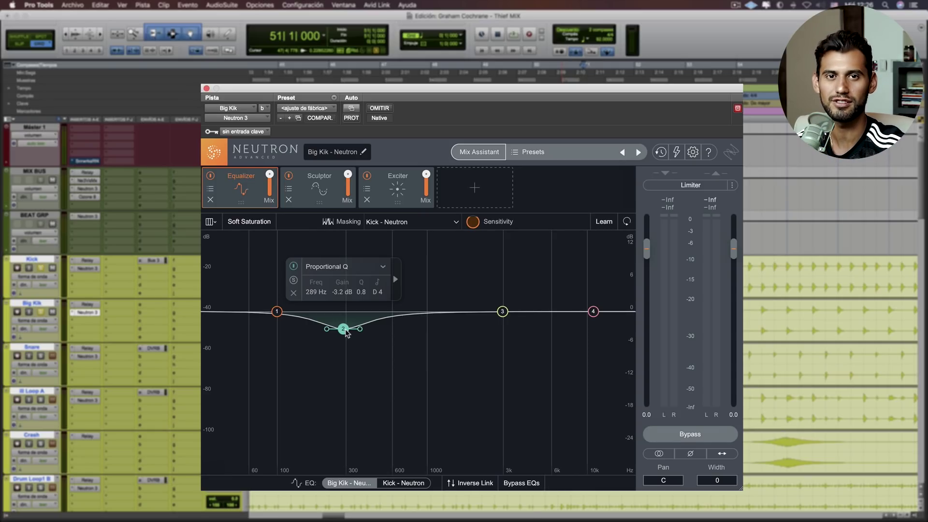
# Show Big Kik's Sculptor, remove the Kick's solo, and compare playback from bar 51 with the module off and on.
pyautogui.press('space')
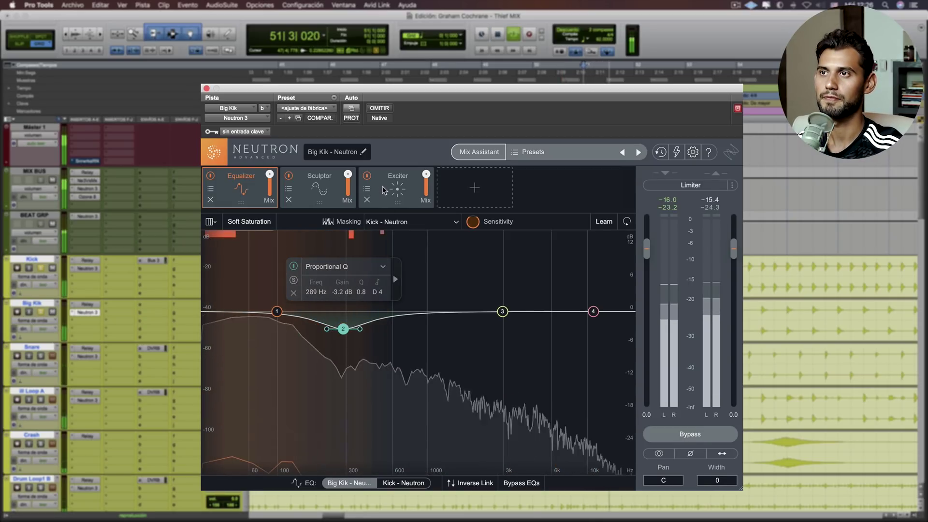
pyautogui.click(318, 187)
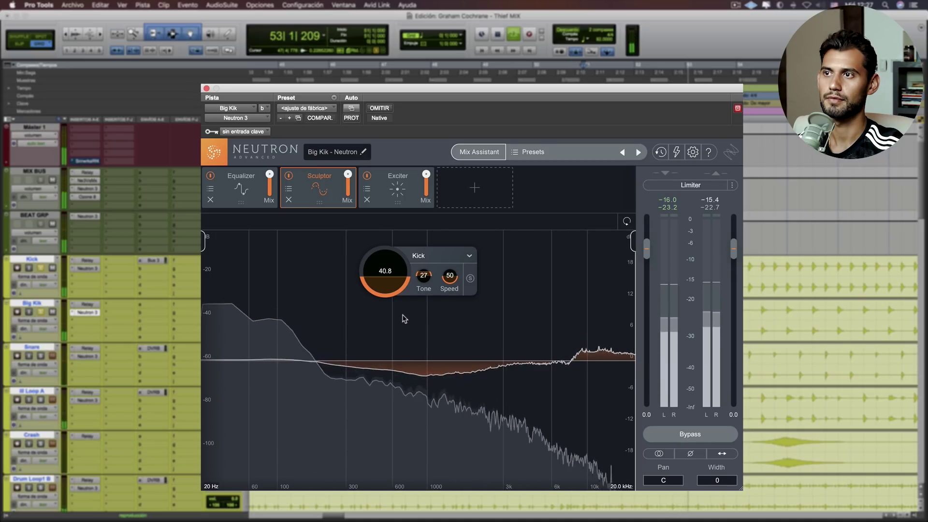
pyautogui.press('space')
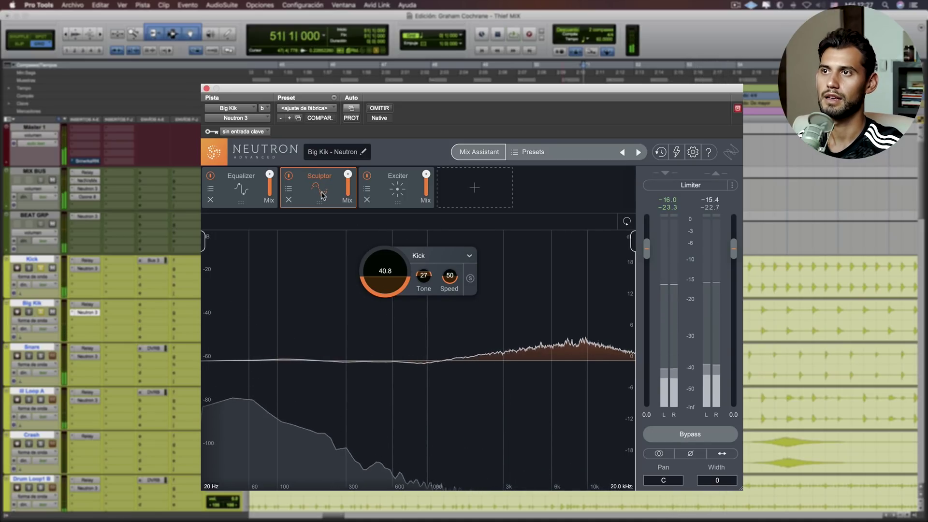
pyautogui.click(42, 272)
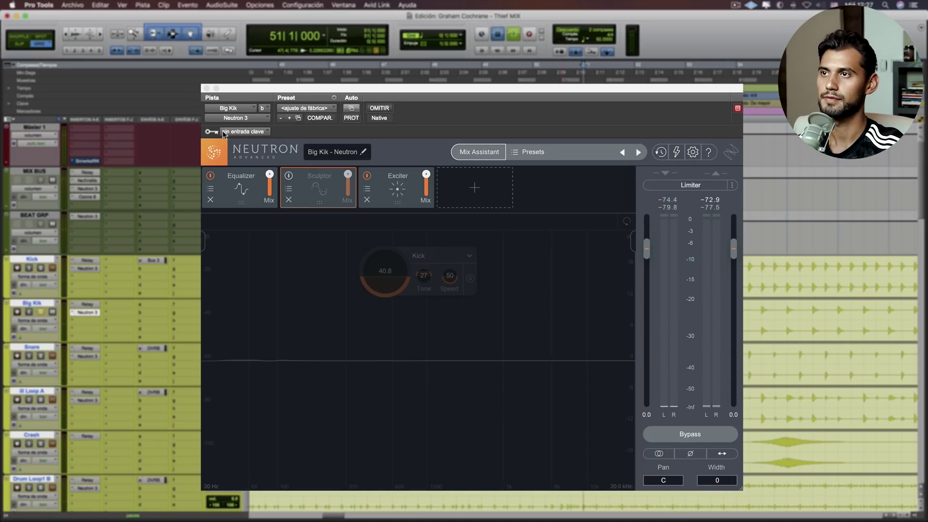
pyautogui.press('space')
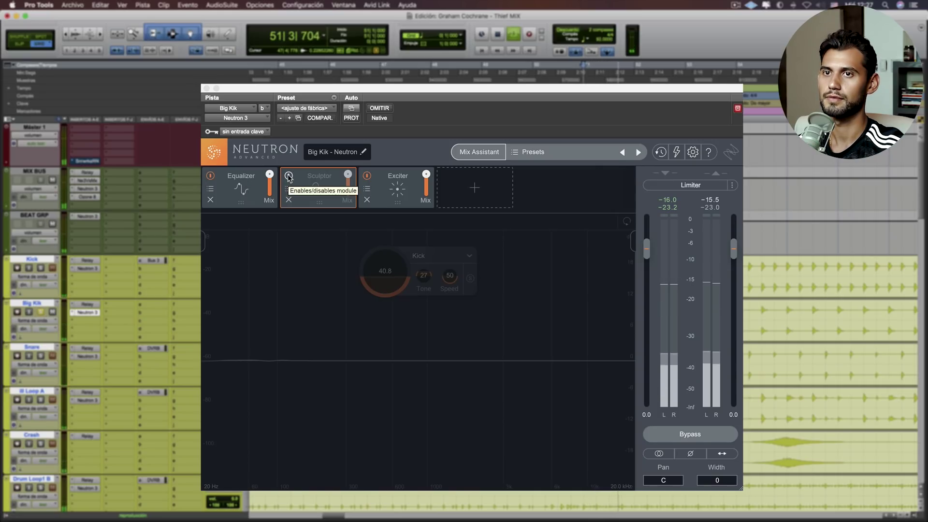
pyautogui.click(288, 177)
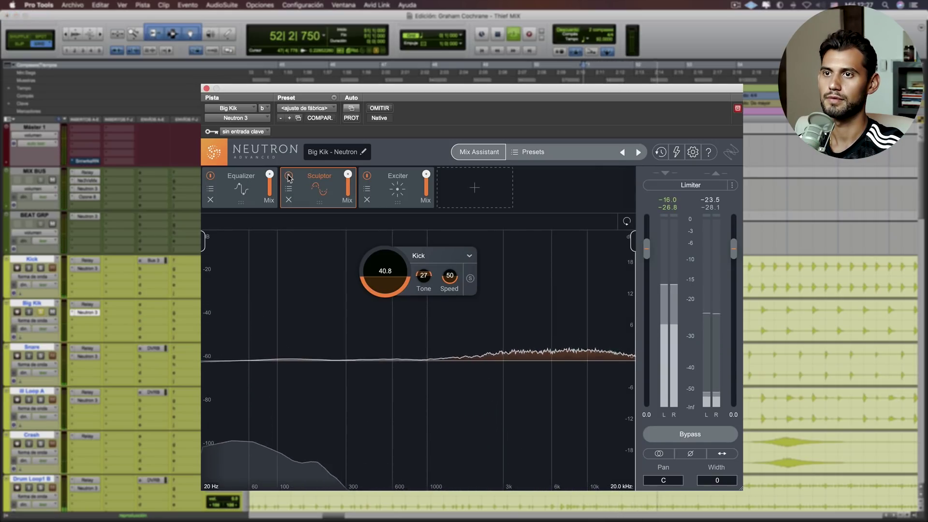
pyautogui.press('space')
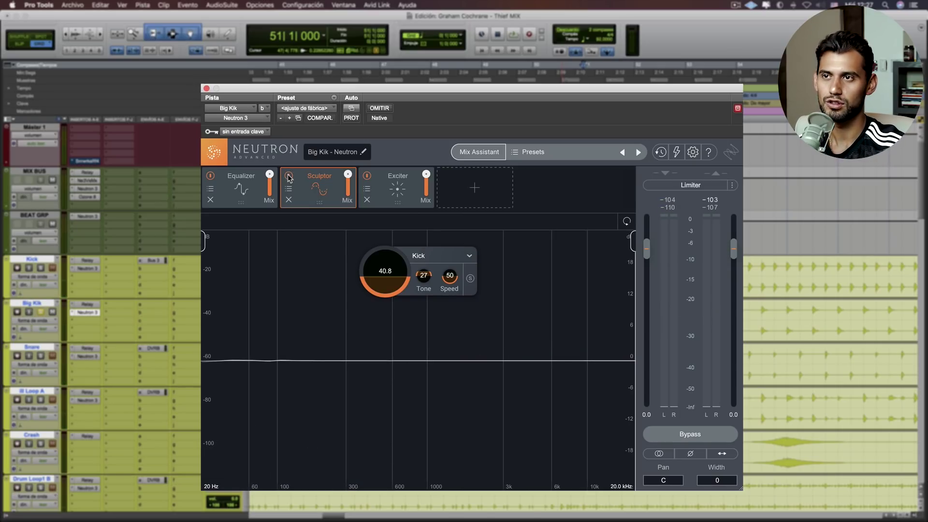
# Set the mix of the upper band in Big Kik's Exciter to about 77 during playback from bar 51.
pyautogui.click(386, 180)
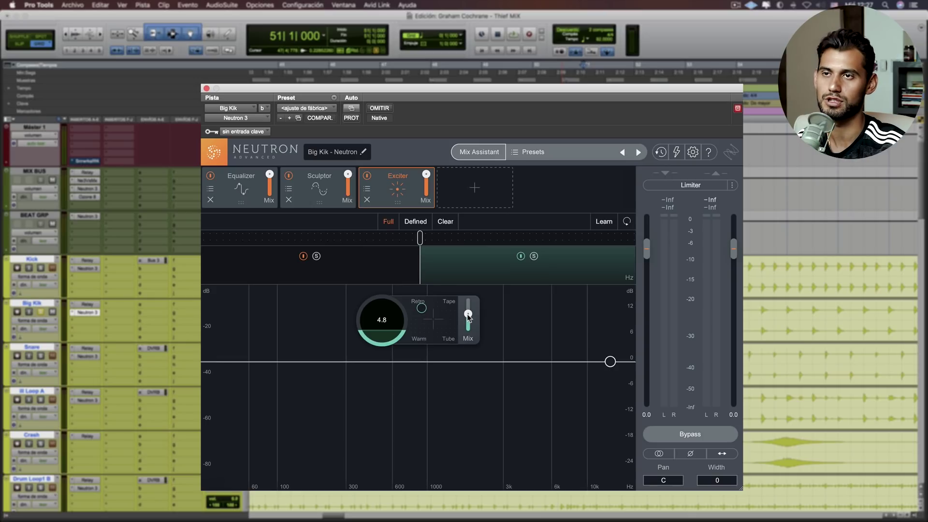
pyautogui.press('space')
pyautogui.moveTo(460, 327)
pyautogui.mouseDown()
pyautogui.moveTo(470, 290)
pyautogui.moveTo(471, 313)
pyautogui.mouseUp()
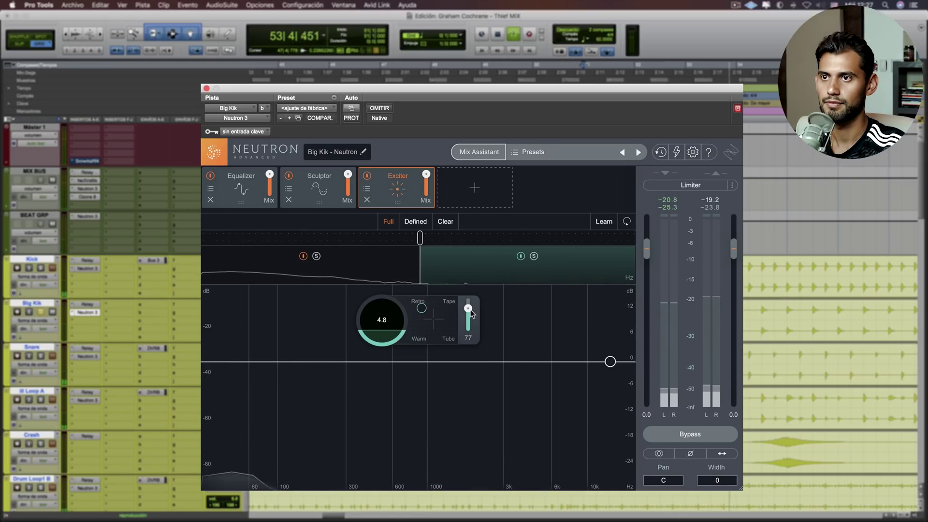
pyautogui.press('space')
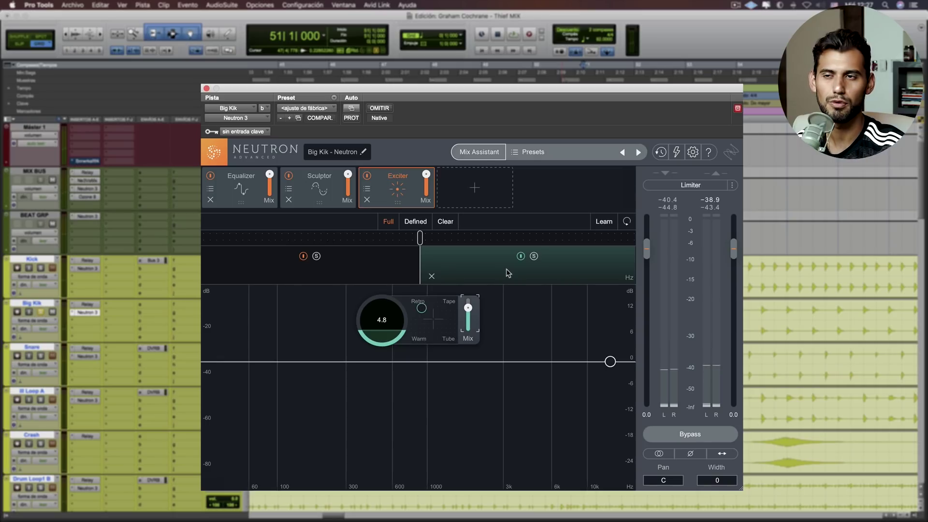
# Solo the Kick again alongside Big Kik, play both from bar 51, and close the Neutron 3 window.
pyautogui.click(40, 269)
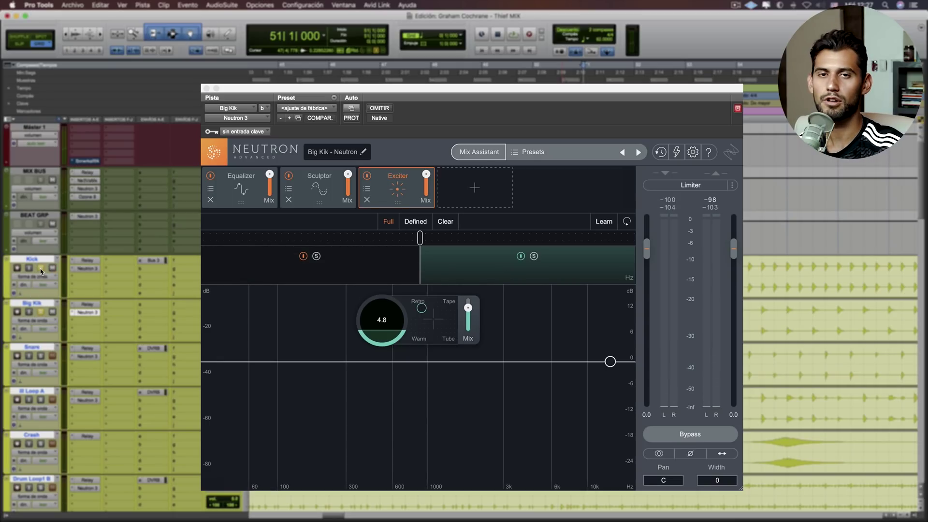
pyautogui.press('space')
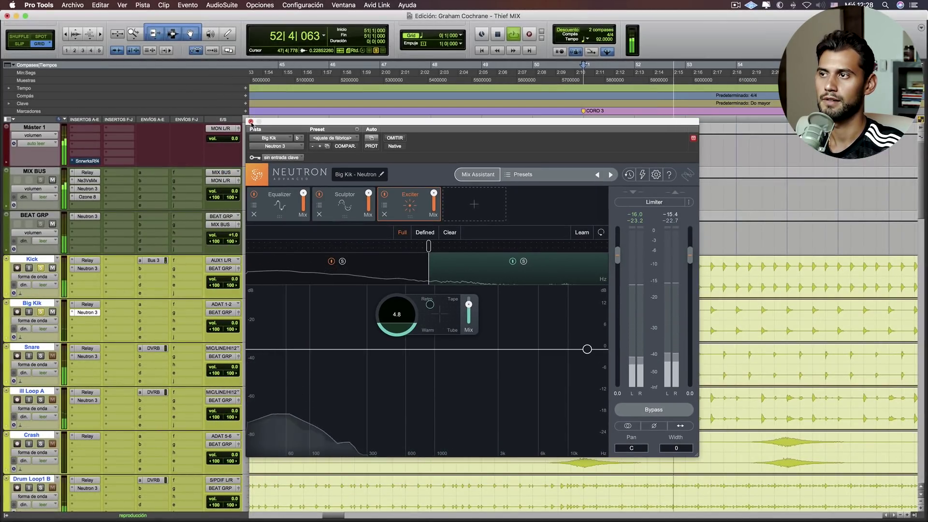
pyautogui.click(207, 91)
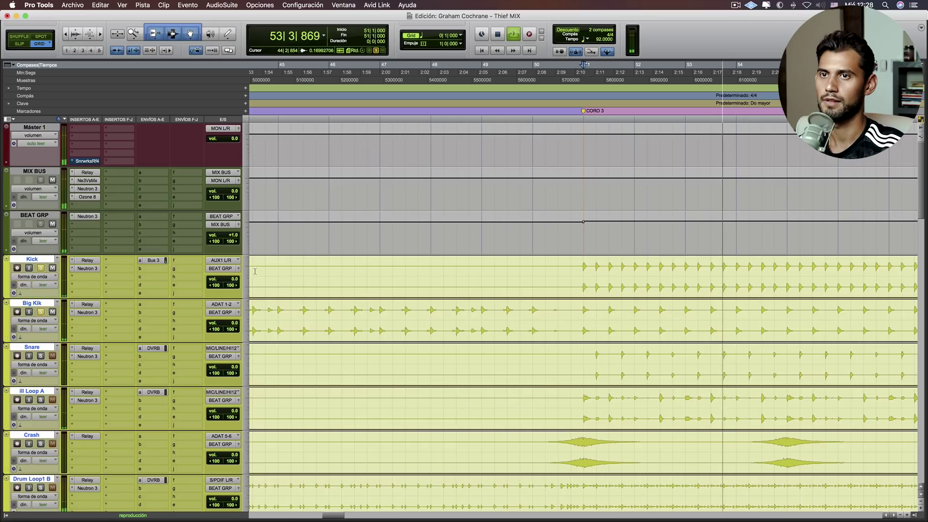
pyautogui.hscroll(3, 306, 273)
pyautogui.hscroll(1, 306, 273)
pyautogui.press('space')
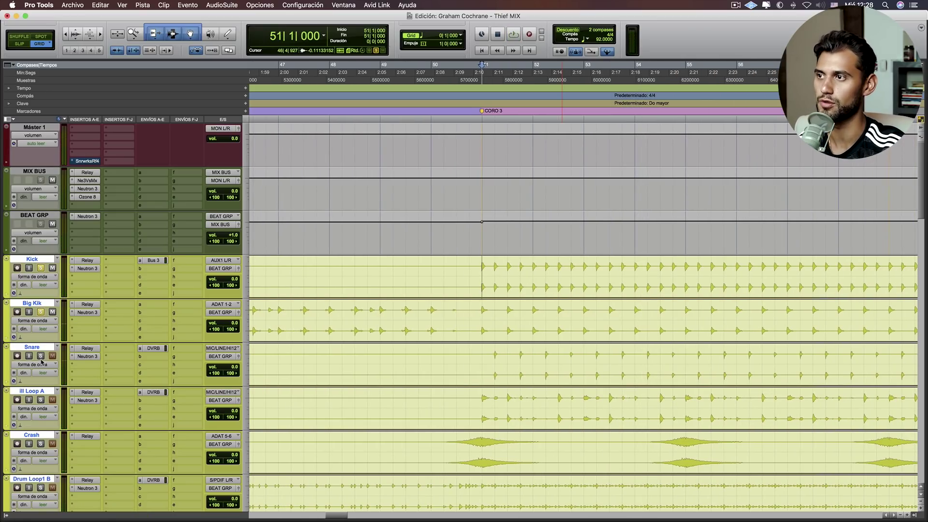
# Solo the Snare together with both kicks and play the three tracks from bar 51.
pyautogui.click(483, 351)
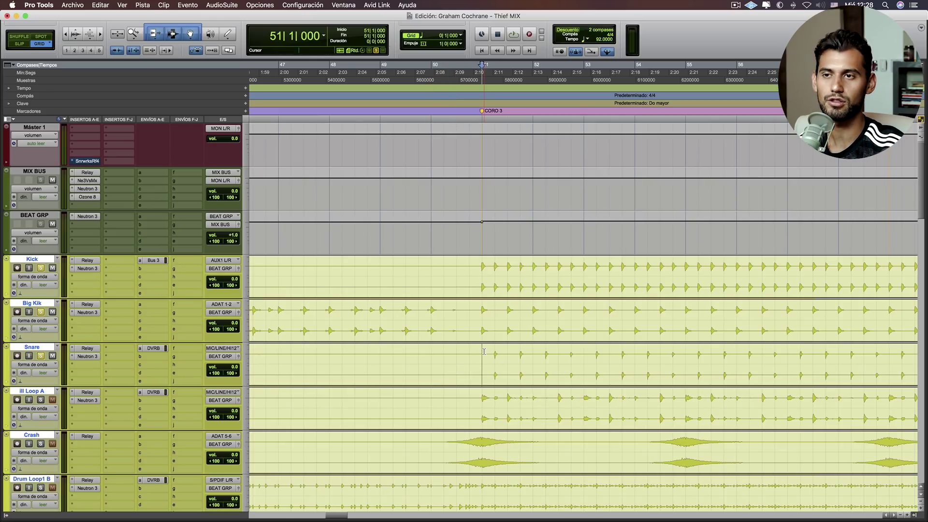
pyautogui.press('space')
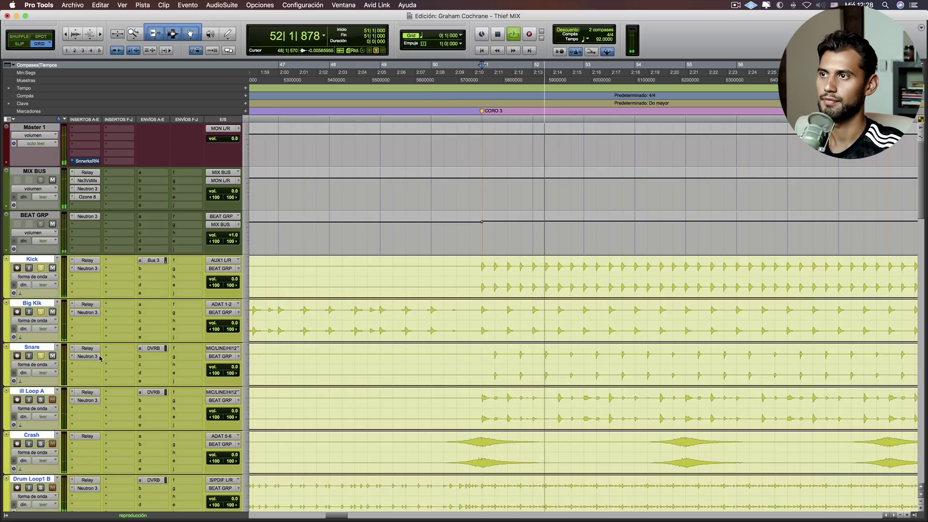
pyautogui.press('space')
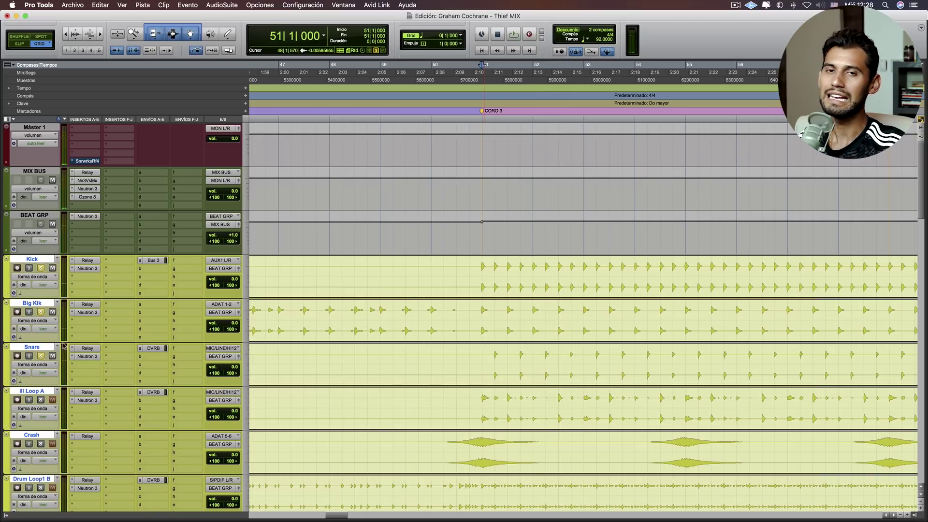
# Solo only the Snare and compare playback from bar 51 with its Neutron 3 insert bypassed and active.
pyautogui.keyDown('alt'); pyautogui.click(42, 356); pyautogui.keyUp('alt')
pyautogui.click(42, 357)
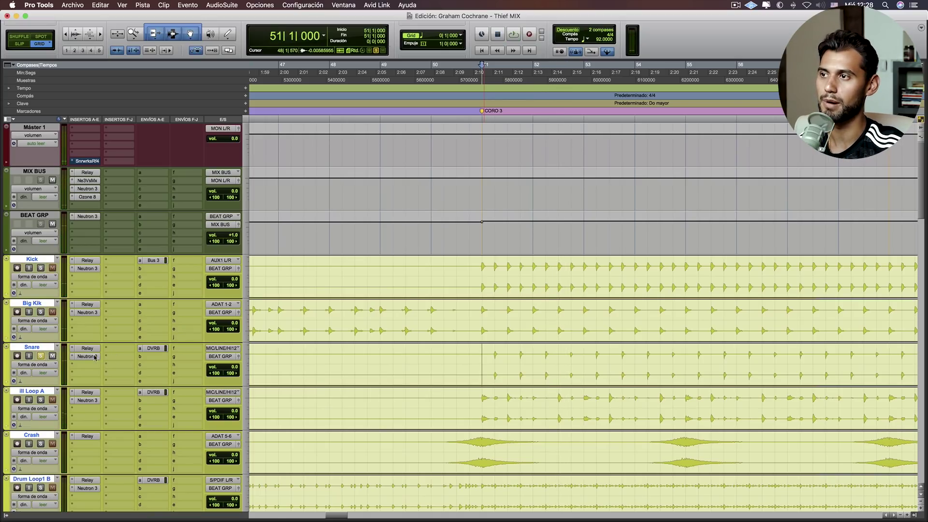
pyautogui.click(94, 357)
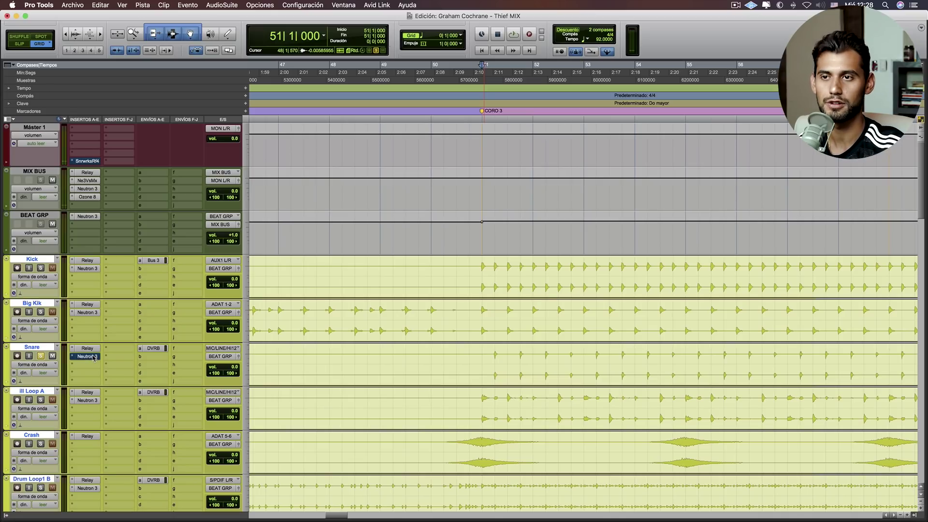
pyautogui.press('space')
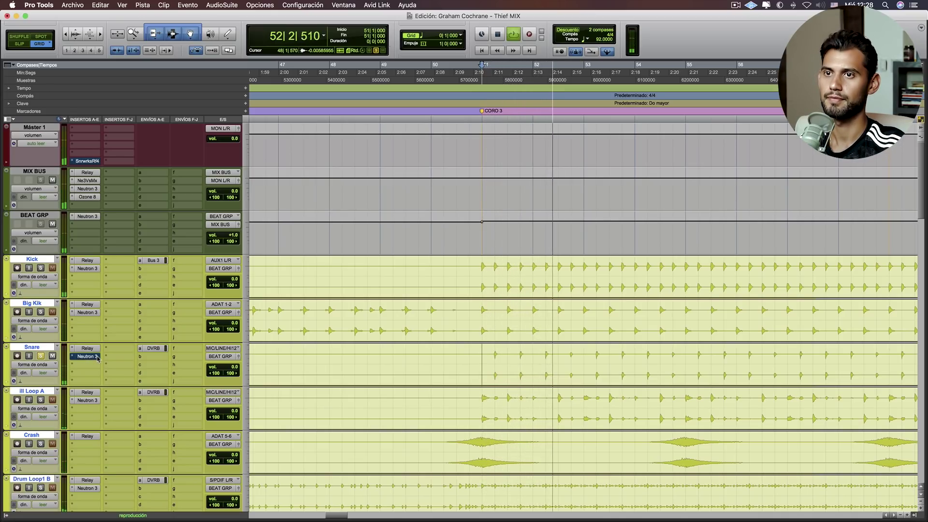
pyautogui.press('space')
pyautogui.press('space')
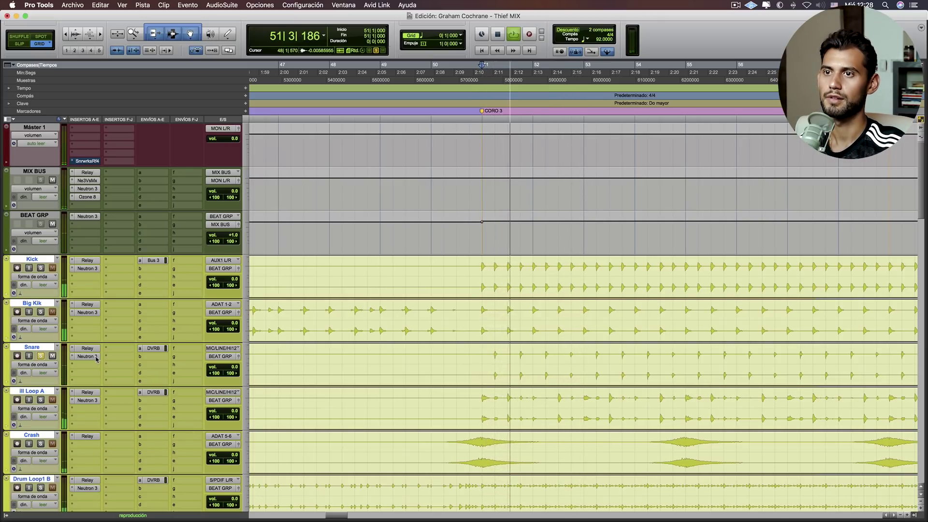
pyautogui.press('space')
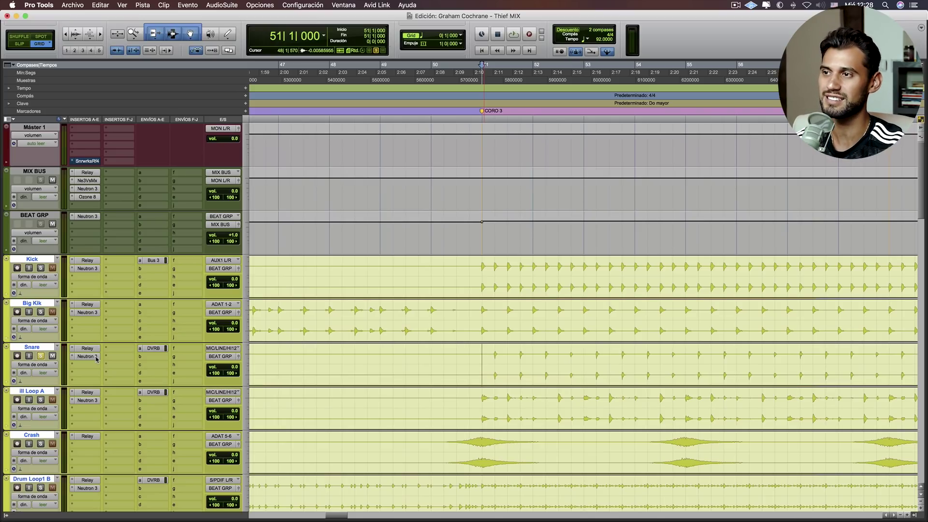
# Open Neutron 3 on the Snare, turn off all five modules, and play the unprocessed sound from bar 51.
pyautogui.click(87, 356)
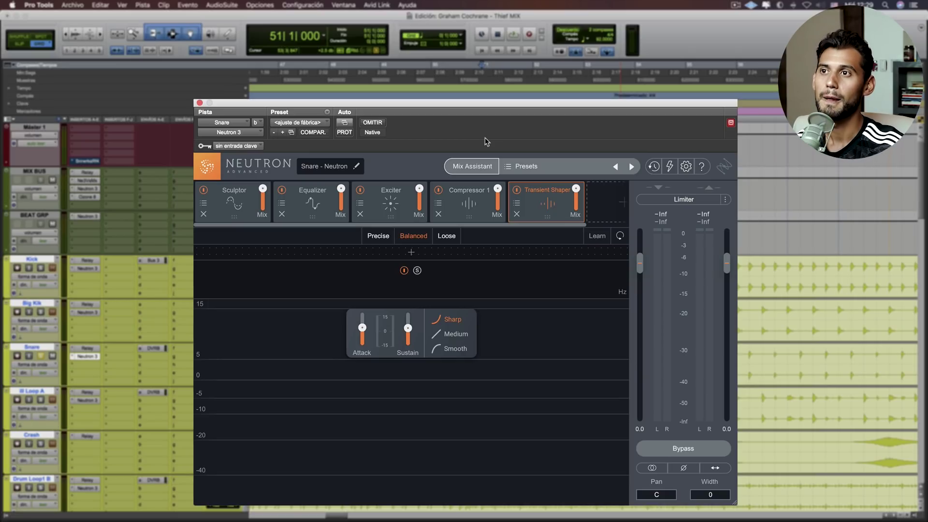
pyautogui.click(237, 203)
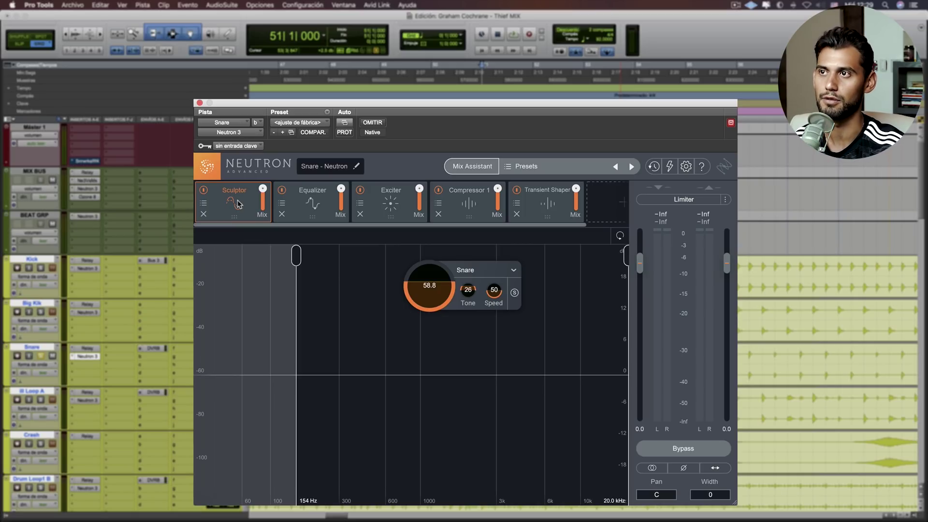
pyautogui.press('space')
pyautogui.click(204, 190)
pyautogui.click(282, 190)
pyautogui.click(360, 190)
pyautogui.click(438, 190)
pyautogui.click(517, 190)
pyautogui.press('space')
# Turn on the Snare's Sculptor, lower its minimum frequency to 20 Hz, and listen from bar 51.
pyautogui.click(203, 190)
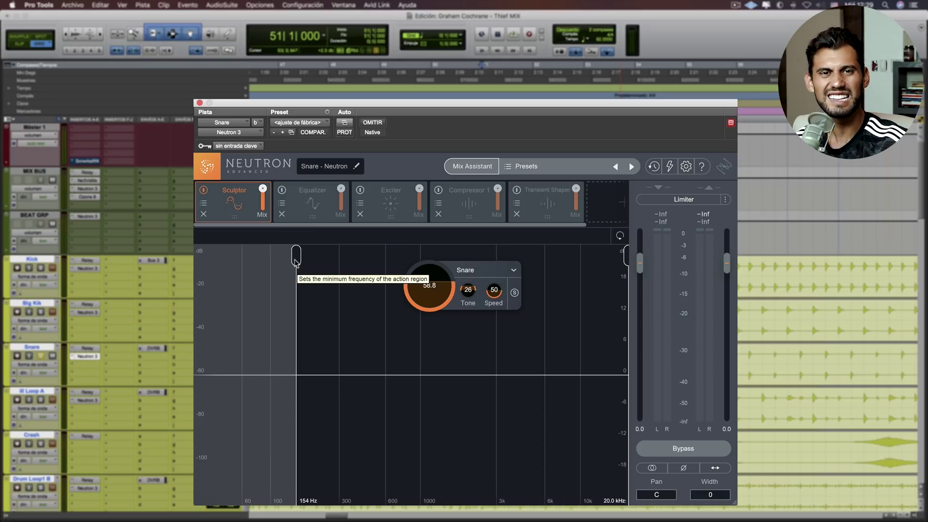
pyautogui.moveTo(295, 258); pyautogui.dragTo(196, 261)
pyautogui.press('space')
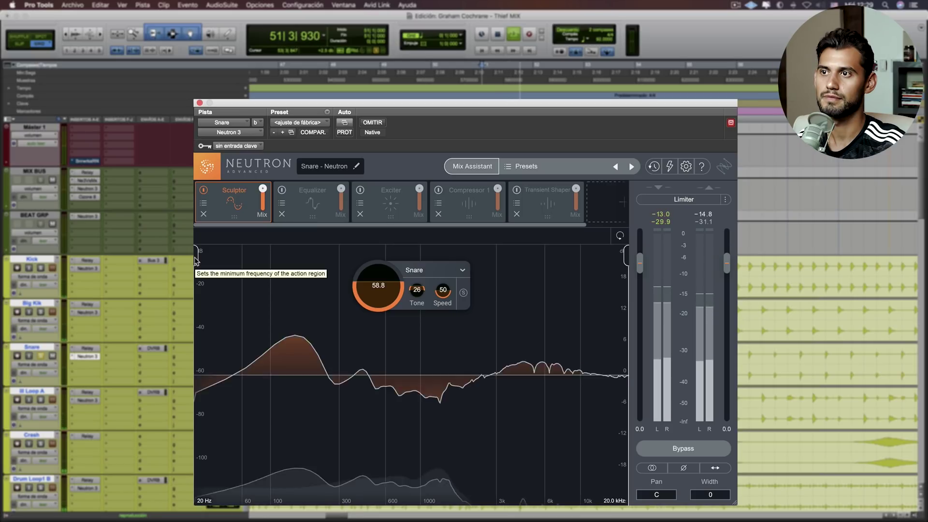
pyautogui.press('space')
# Raise the Sculptor's minimum frequency to 164 Hz and turn on the Equalizer module during playback from bar 51.
pyautogui.moveTo(196, 256)
pyautogui.mouseDown()
pyautogui.moveTo(321, 265)
pyautogui.moveTo(301, 274)
pyautogui.mouseUp()
pyautogui.press('space')
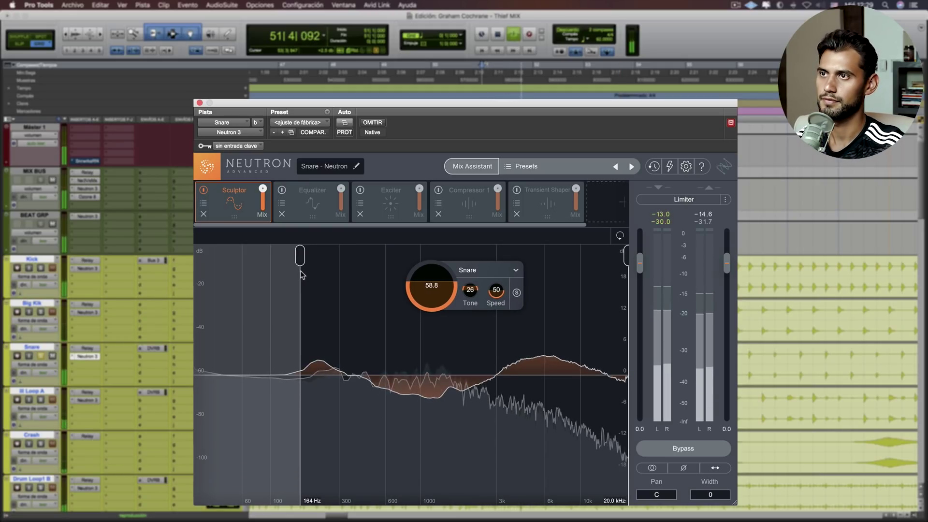
pyautogui.click(286, 193)
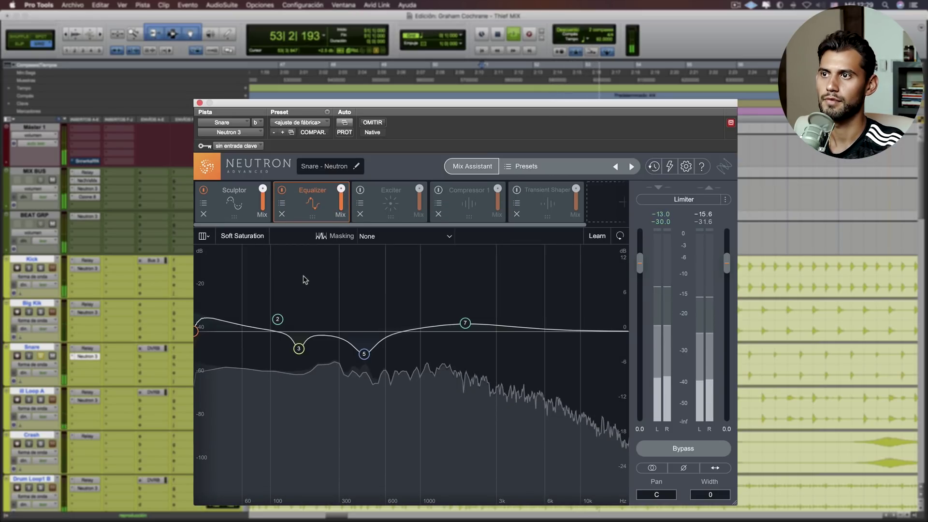
# Inspect the settings of Equalizer bands 3, 5 and 7 on the Snare, and listen from bar 51.
pyautogui.press('space')
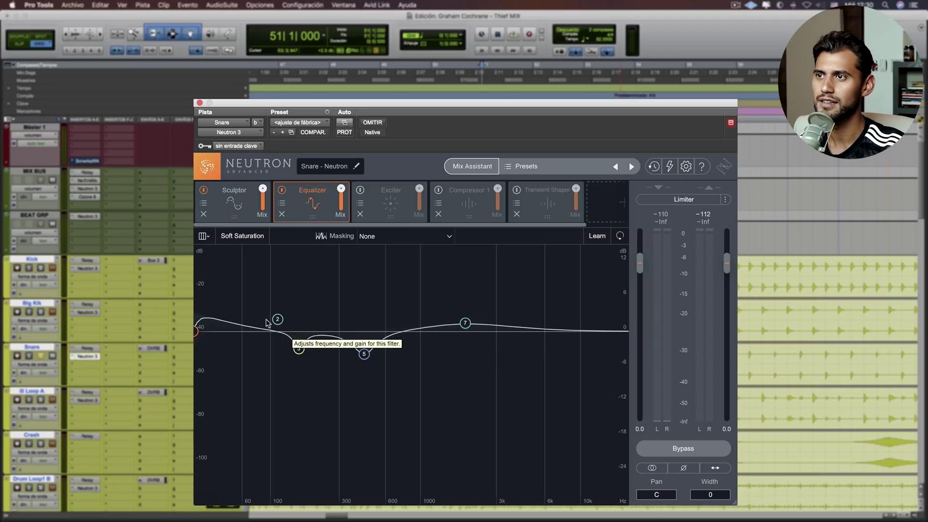
pyautogui.click(299, 349)
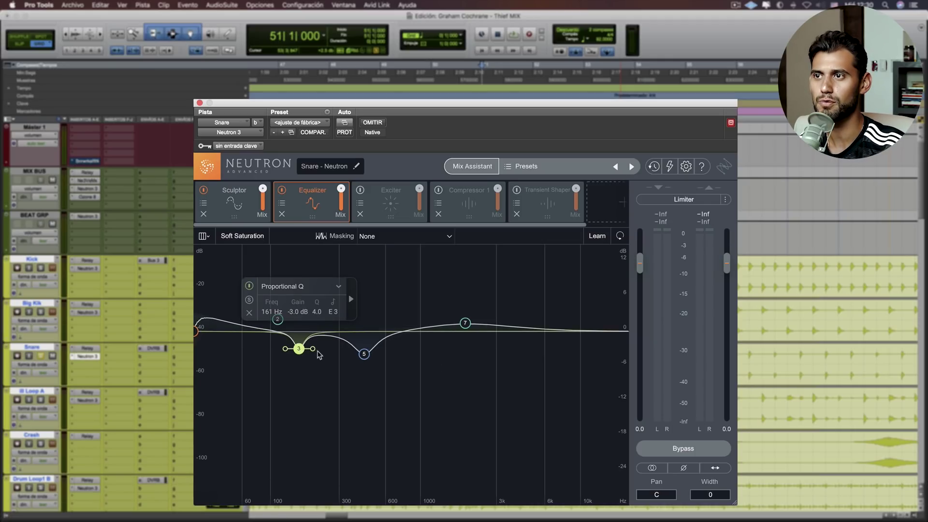
pyautogui.click(364, 355)
pyautogui.click(465, 324)
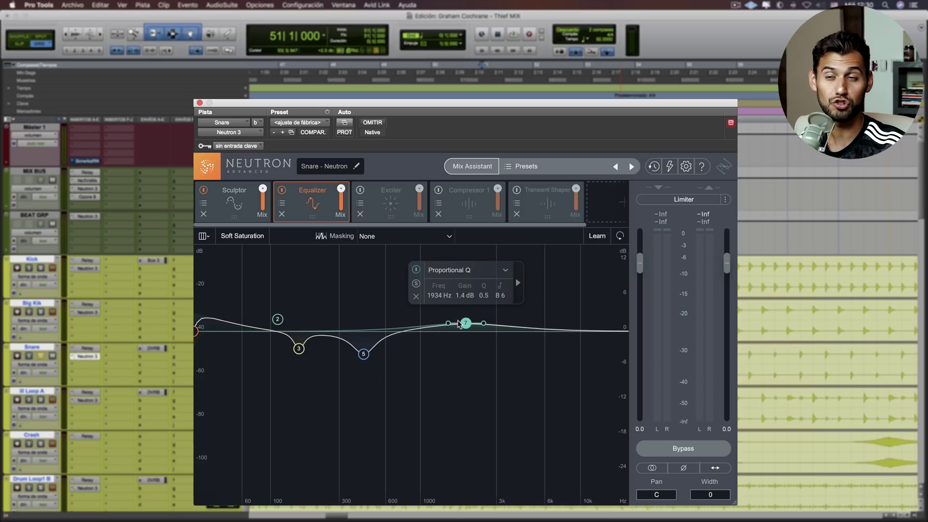
pyautogui.press('space')
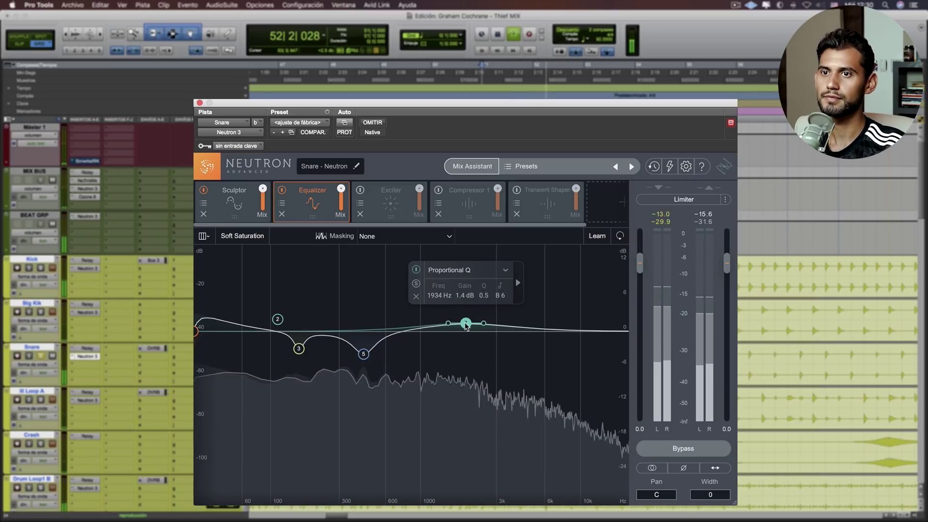
pyautogui.press('space')
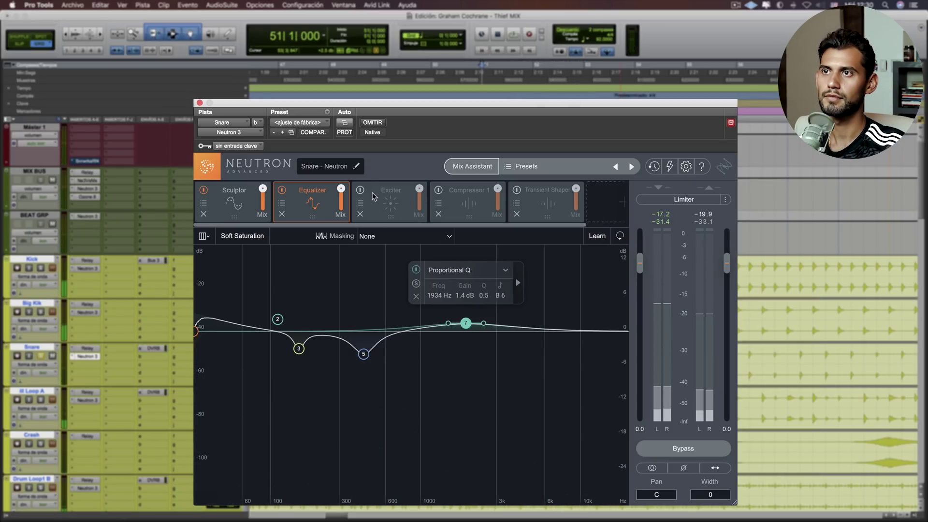
# Turn on the Snare's Exciter and review the settings of its low and middle bands.
pyautogui.click(373, 196)
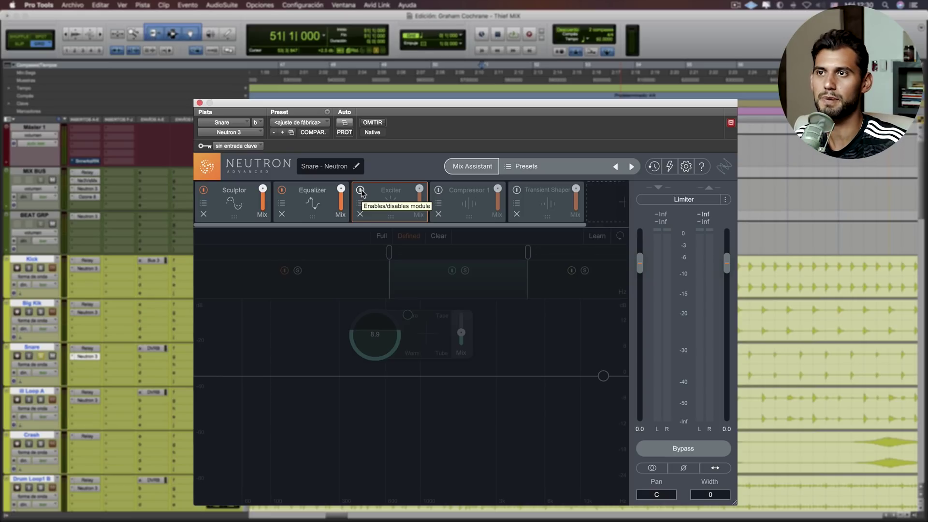
pyautogui.click(361, 190)
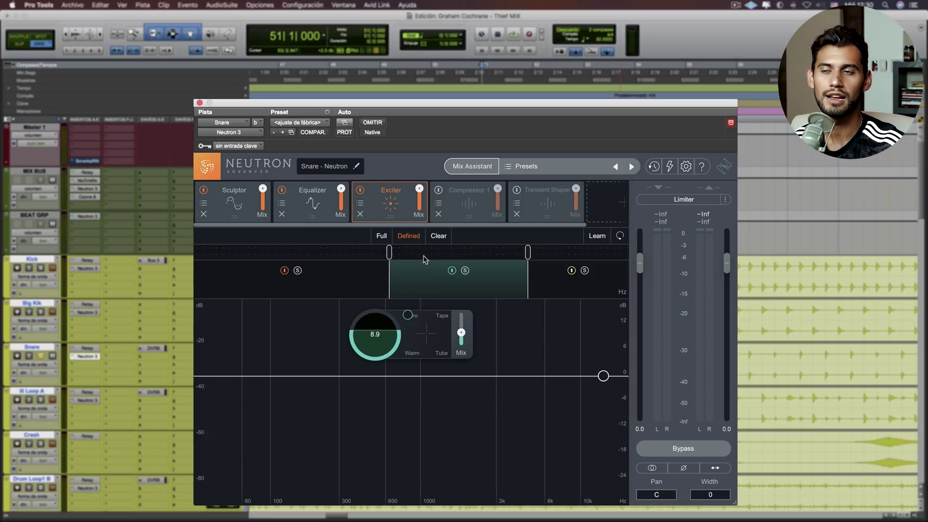
pyautogui.click(332, 282)
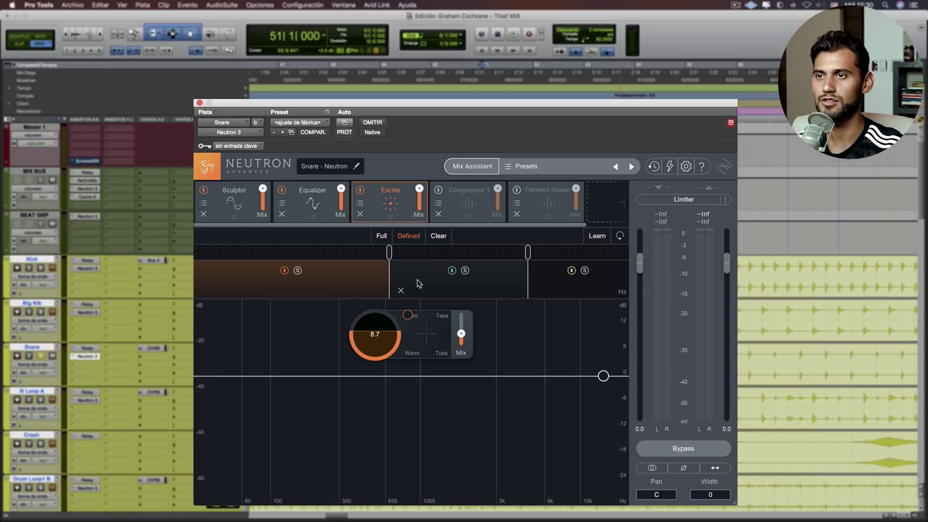
pyautogui.click(467, 287)
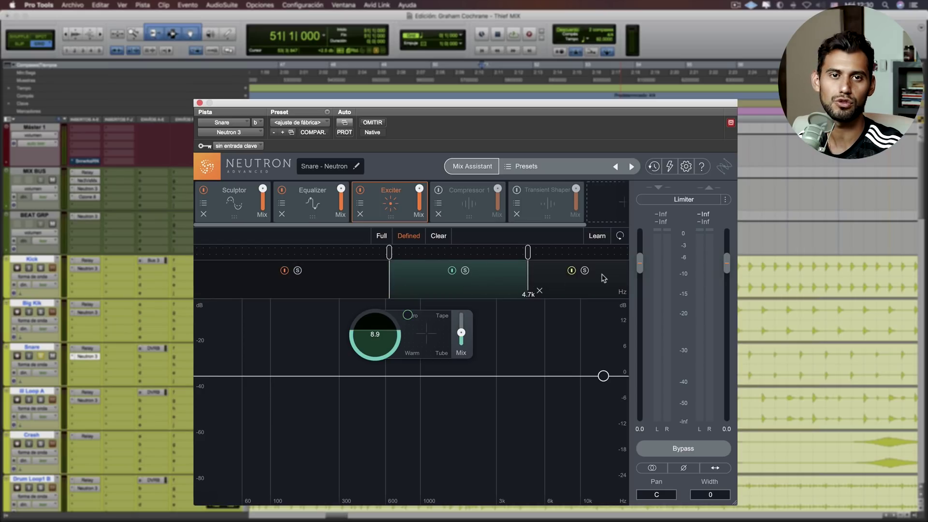
pyautogui.click(312, 282)
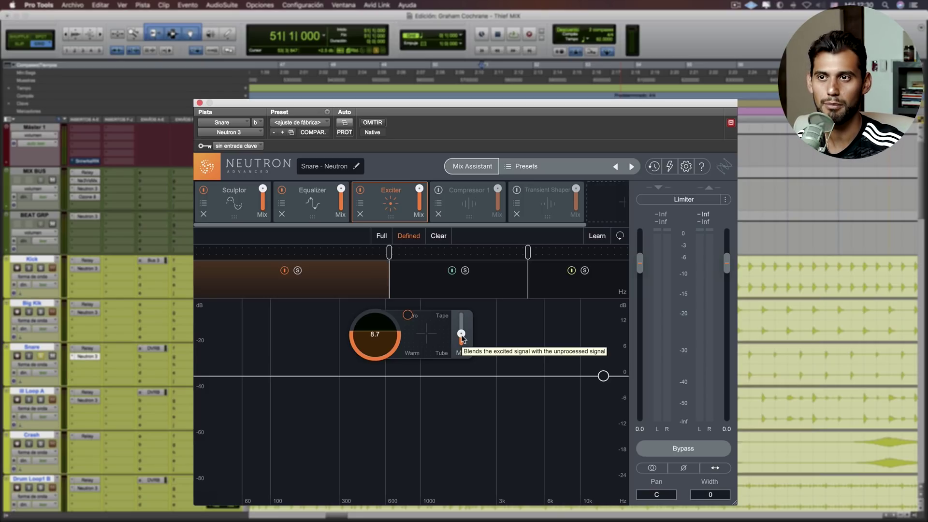
# Solo the Exciter's middle band during playback of the Snare from bar 51.
pyautogui.press('space')
pyautogui.click(430, 292)
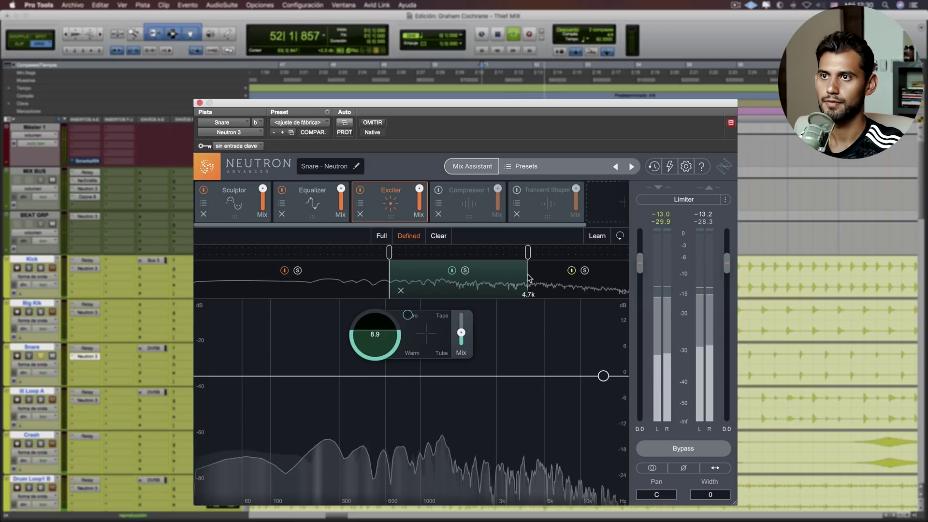
pyautogui.click(466, 271)
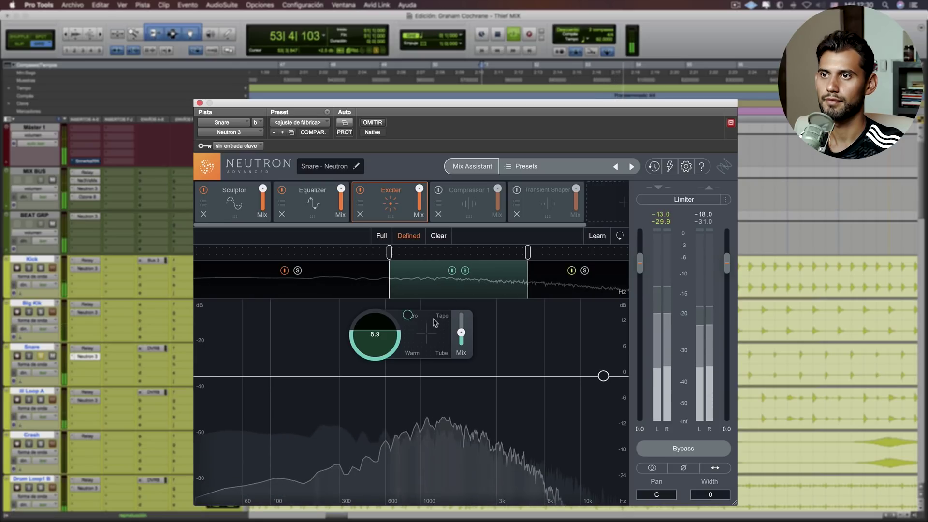
pyautogui.press('space')
# Solo the Exciter's high band and shift its harmonic blend slightly closer to Retro while listening from bar 51.
pyautogui.click(584, 273)
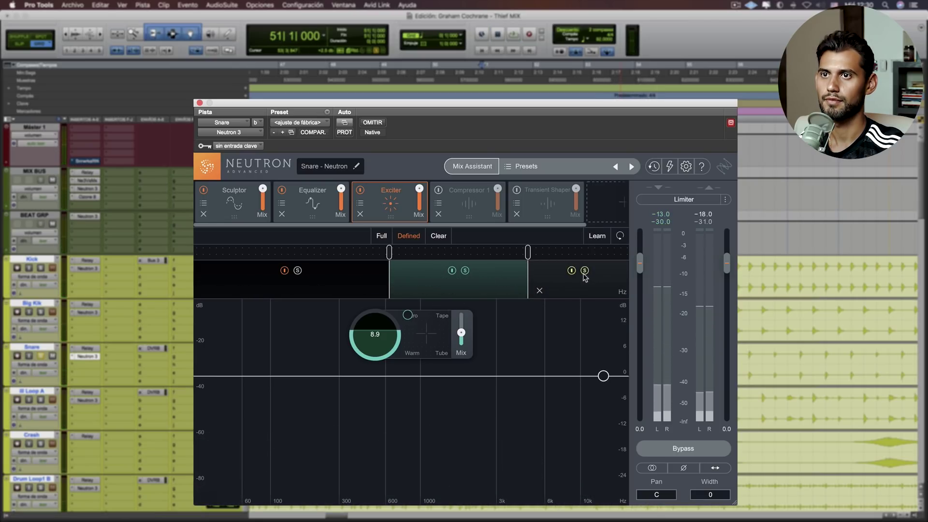
pyautogui.click(555, 285)
pyautogui.press('space')
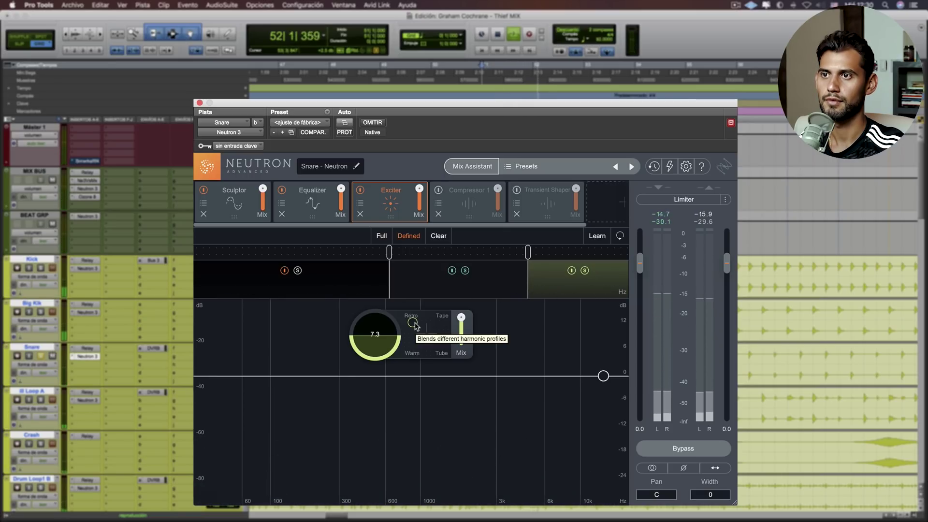
pyautogui.press('space')
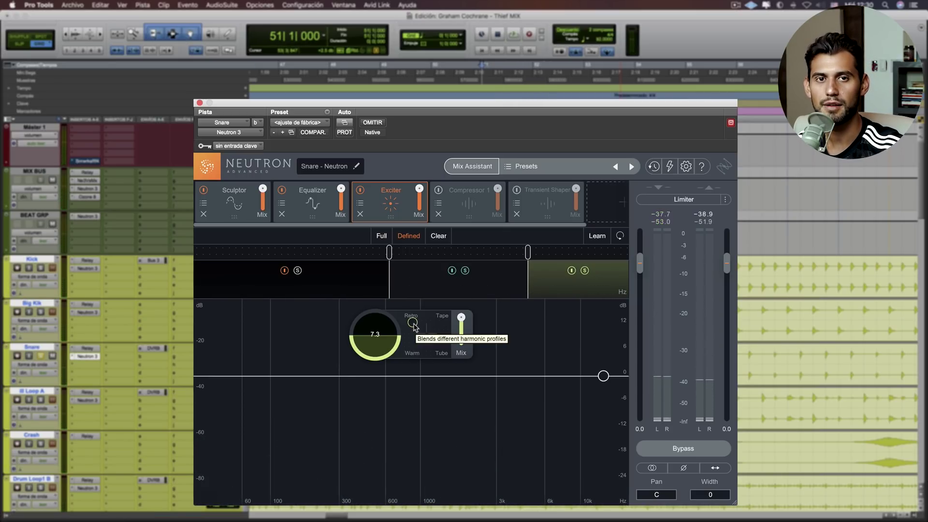
pyautogui.press('space')
pyautogui.moveTo(412, 323)
pyautogui.mouseDown()
pyautogui.moveTo(411, 352)
pyautogui.moveTo(445, 347)
pyautogui.moveTo(443, 320)
pyautogui.moveTo(412, 325)
pyautogui.mouseUp()
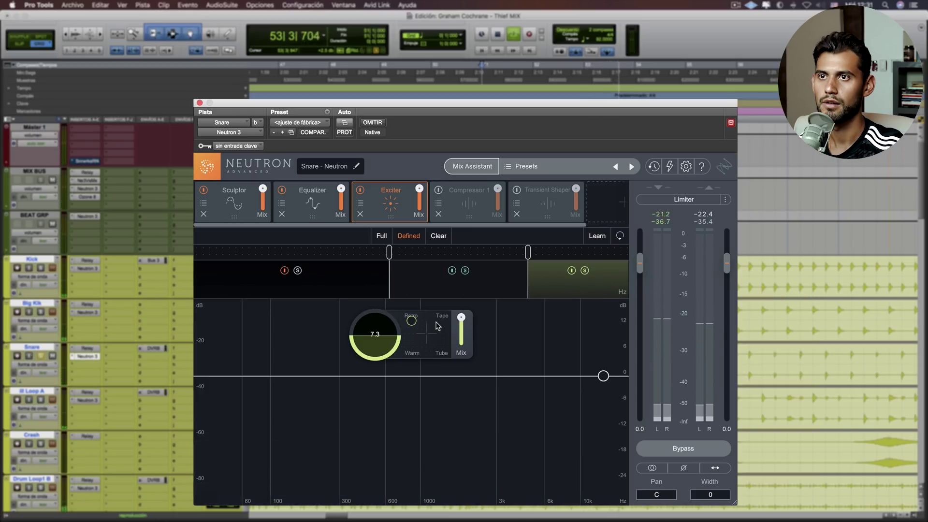
pyautogui.press('space')
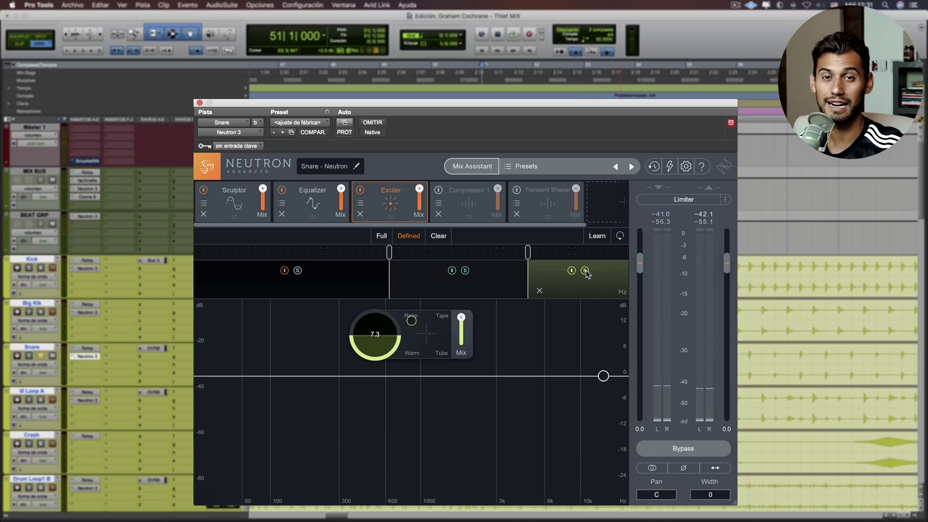
# Compare playback from bar 51 with the Exciter's high band soloed and unsoloed beside the soloed middle band.
pyautogui.click(586, 271)
pyautogui.press('space')
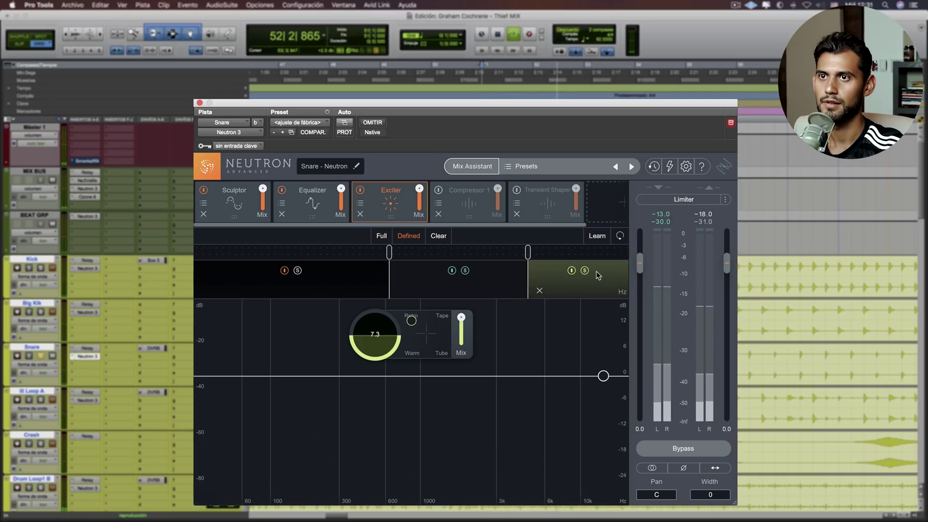
pyautogui.click(585, 271)
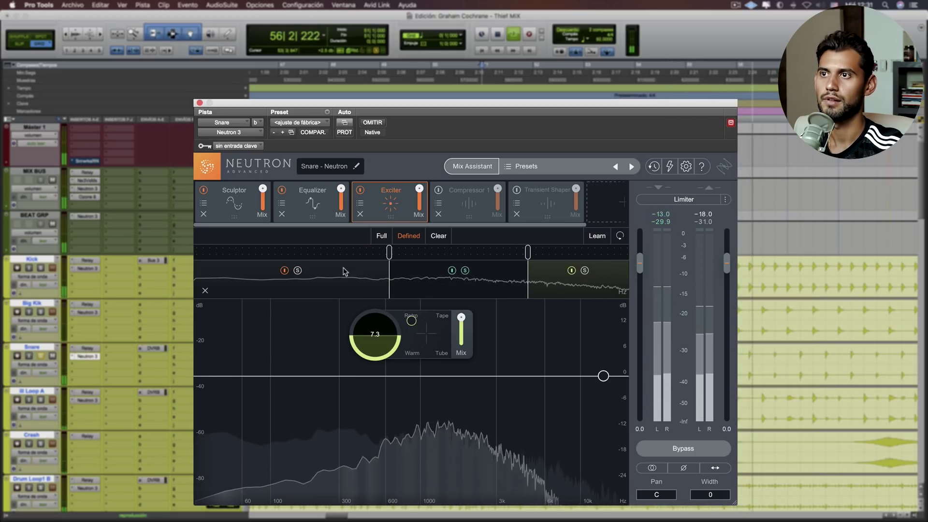
pyautogui.press('space')
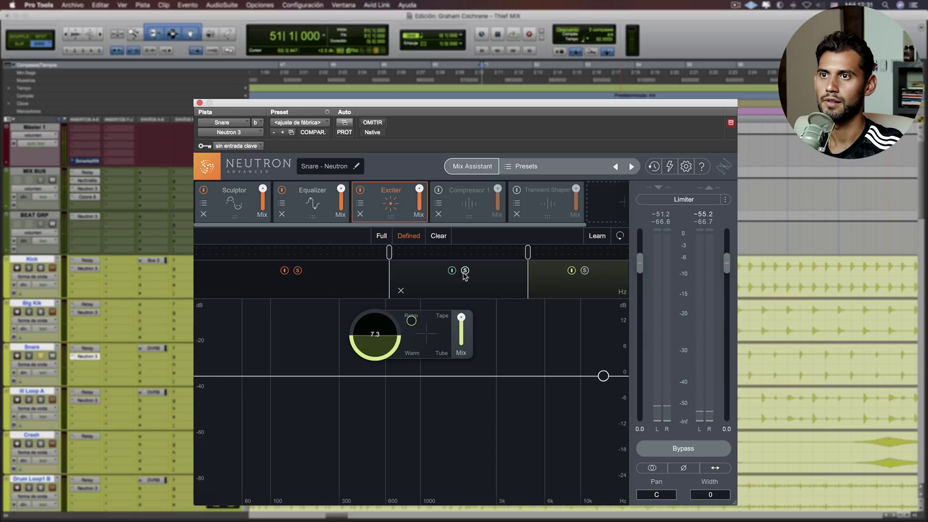
# Solo all three Exciter bands together and play the Snare from bar 51.
pyautogui.click(584, 271)
pyautogui.press('space')
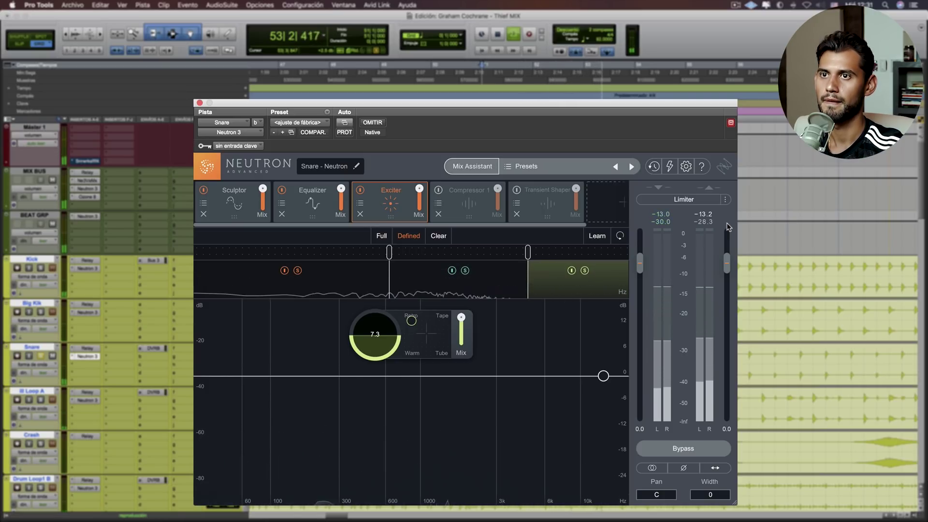
pyautogui.press('space')
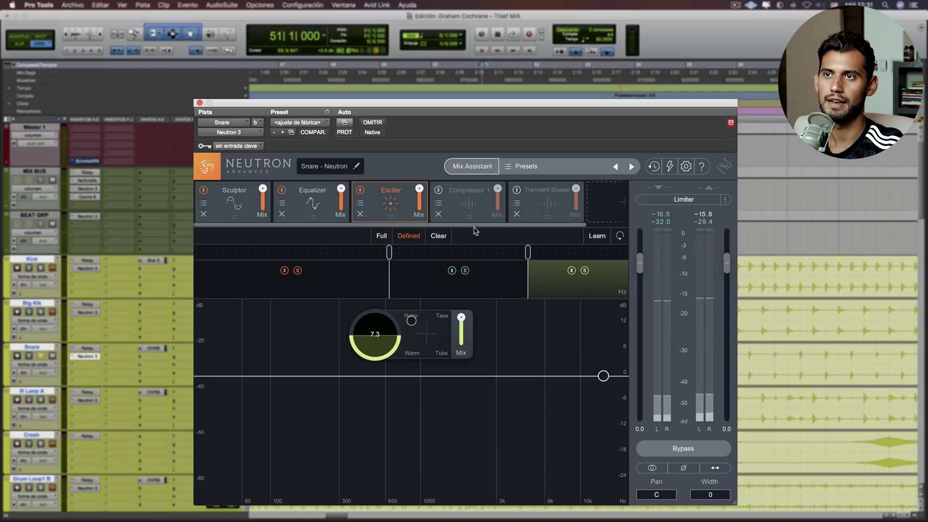
# Turn on the Snare's Compressor 1, listen from bar 51, and raise its threshold to -30.8 dB during playback.
pyautogui.click(464, 205)
pyautogui.click(437, 191)
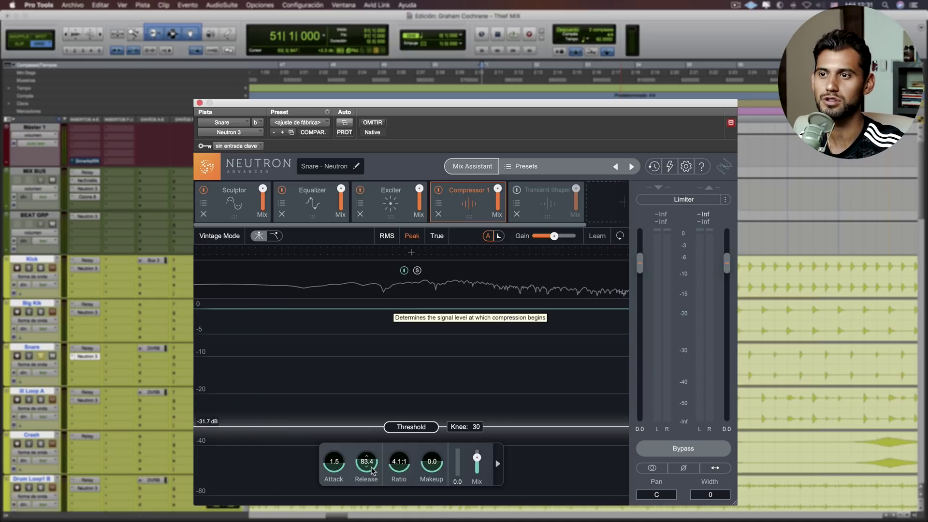
pyautogui.press('space')
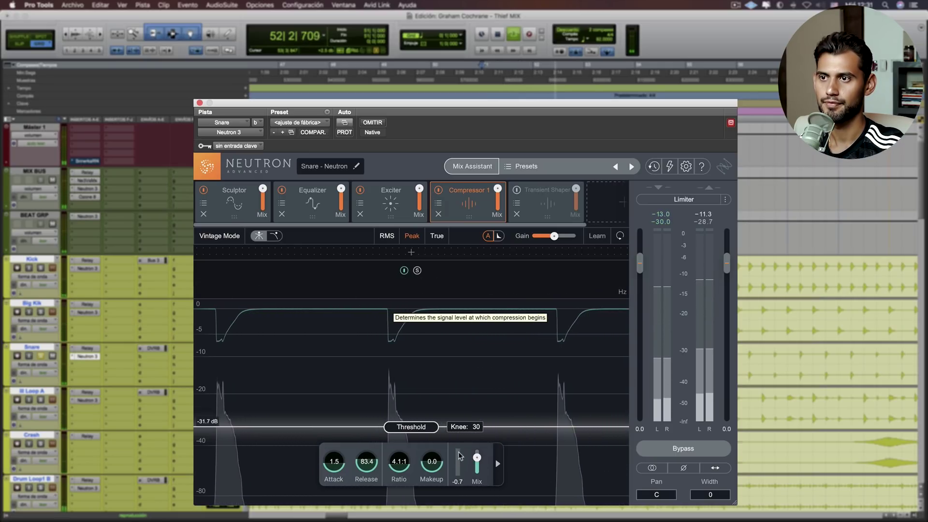
pyautogui.press('space')
pyautogui.press('space')
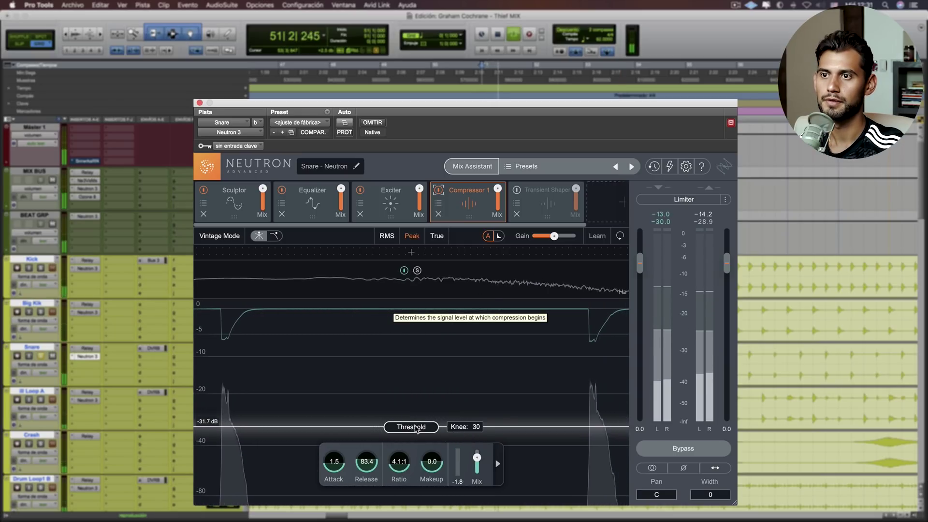
pyautogui.moveTo(416, 429); pyautogui.dragTo(416, 427)
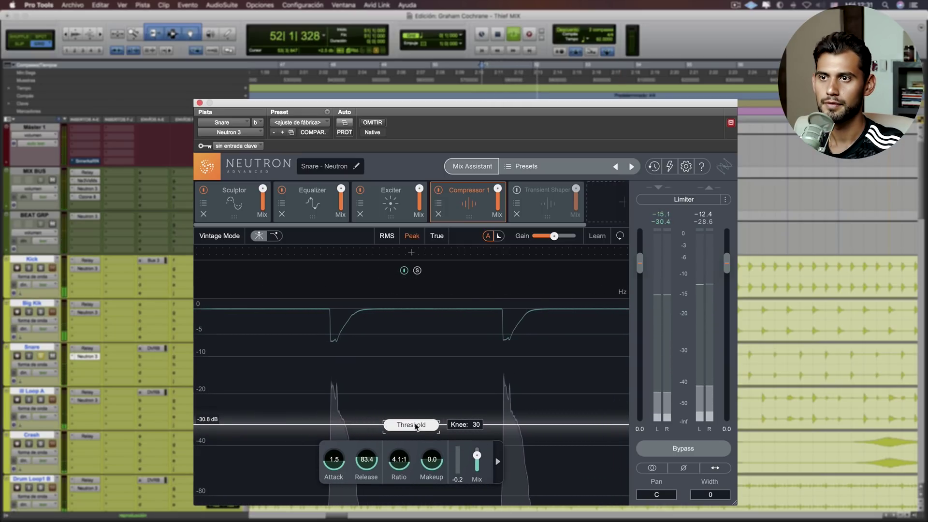
# Turn on the Snare's Transient Shaper and compare playback from bar 51 with Neutron 3 bypassed and active.
pyautogui.click(517, 196)
pyautogui.press('space')
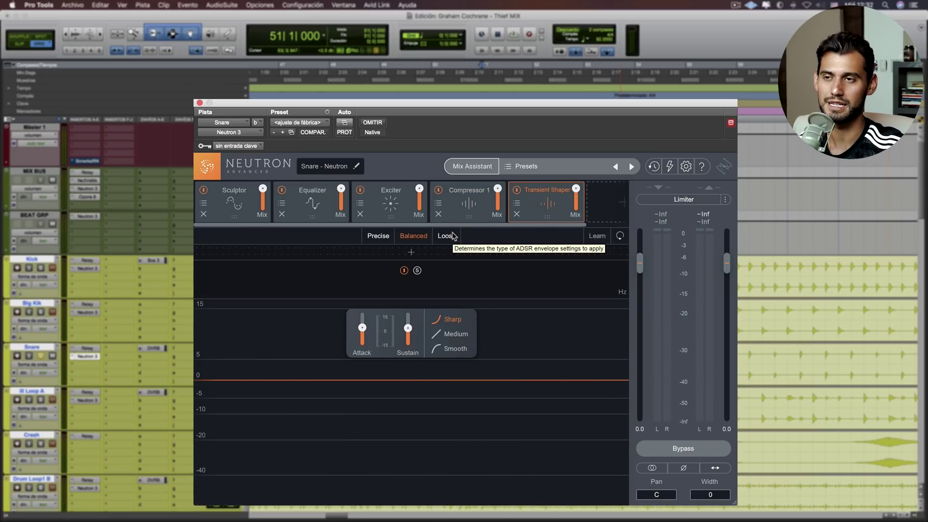
pyautogui.press('space')
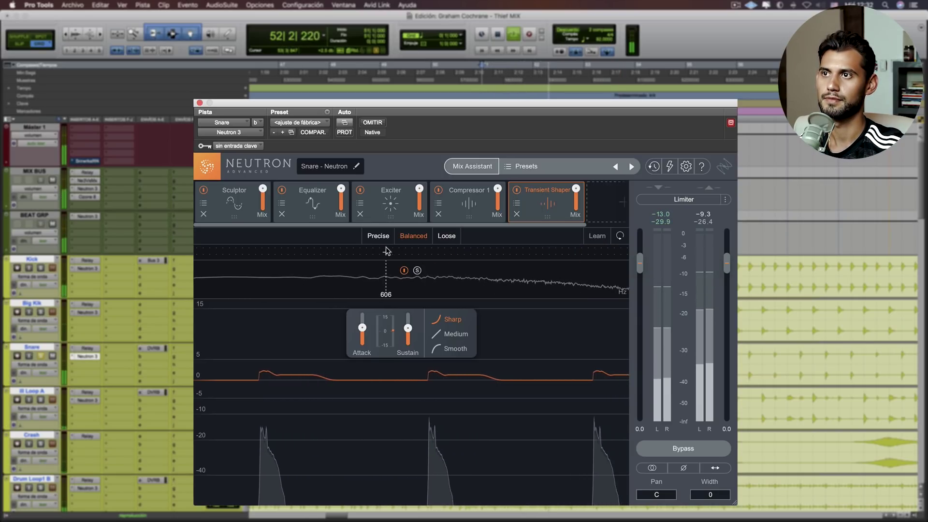
pyautogui.keyDown('super'); pyautogui.click(89, 356); pyautogui.keyUp('super')
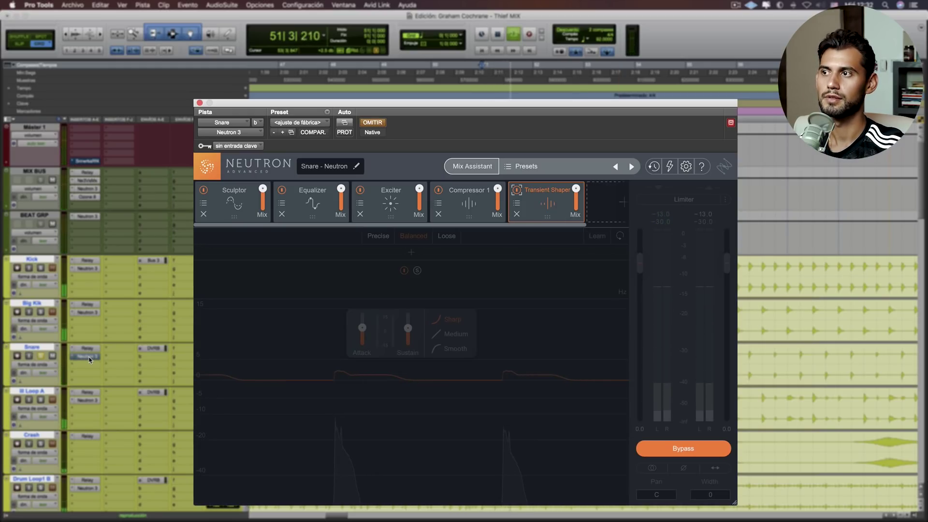
pyautogui.keyDown('super'); pyautogui.click(90, 357); pyautogui.keyUp('super')
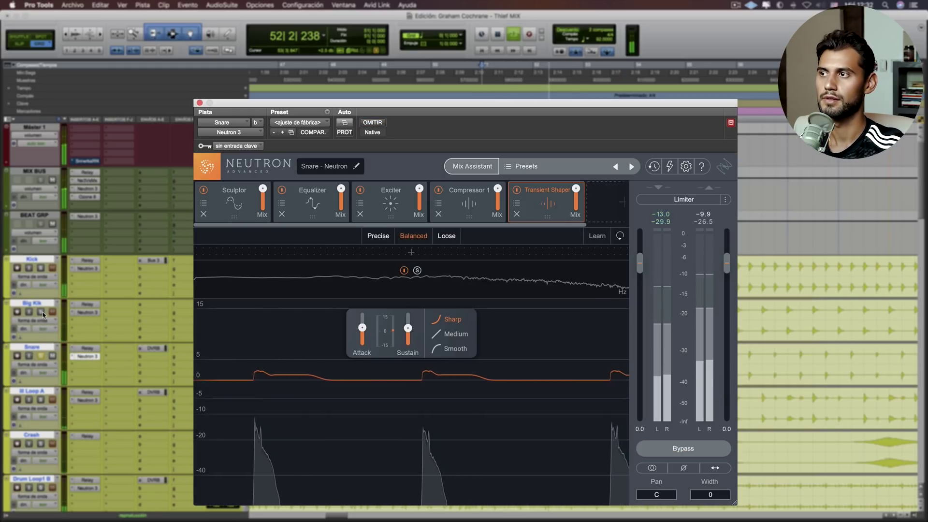
# Compare the Snare's Neutron 3 bypassed and active with the Kick and Big Kik playing, and move the playback start to 50|4|000.
pyautogui.click(88, 356)
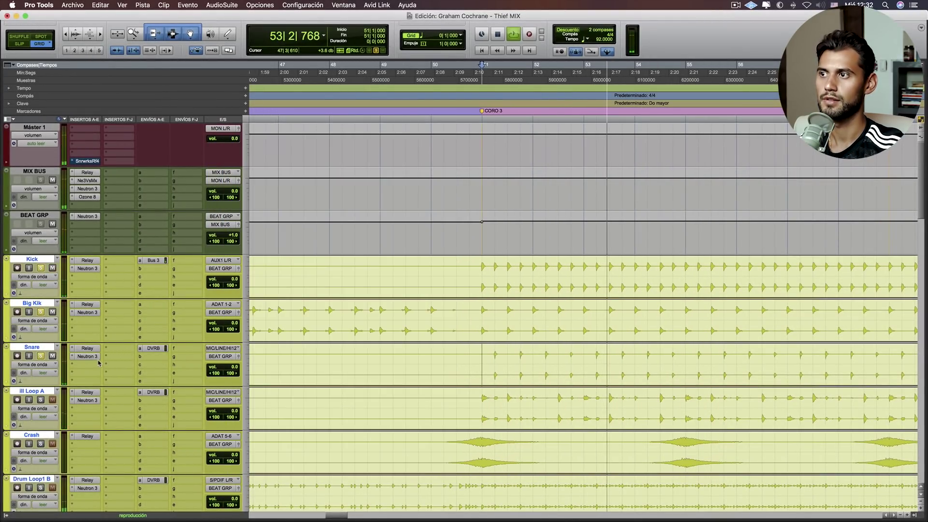
pyautogui.keyDown('super'); pyautogui.click(97, 359); pyautogui.keyUp('super')
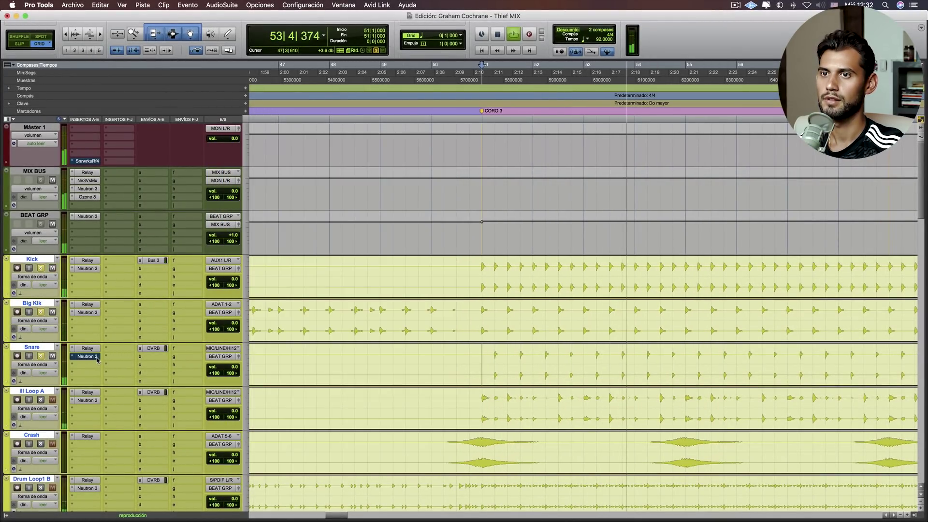
pyautogui.keyDown('super'); pyautogui.click(97, 359); pyautogui.keyUp('super')
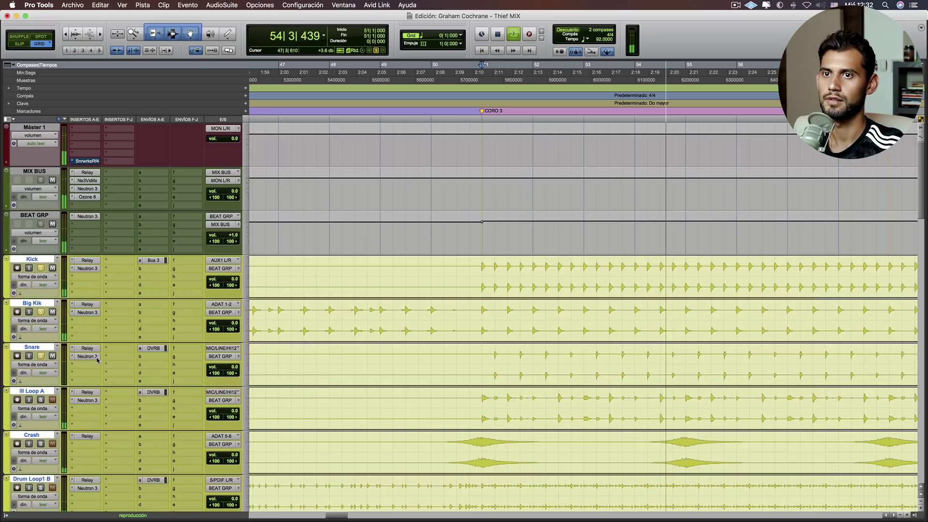
pyautogui.press('space')
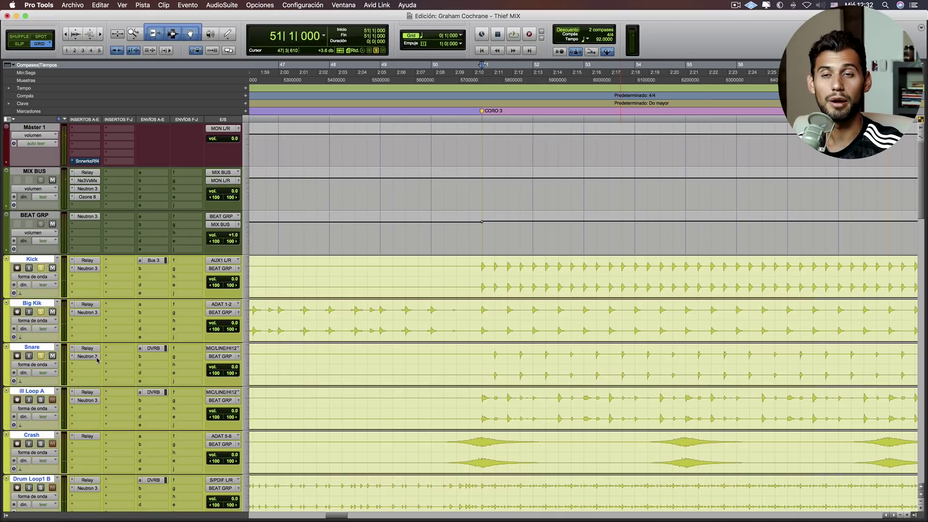
pyautogui.click(468, 409)
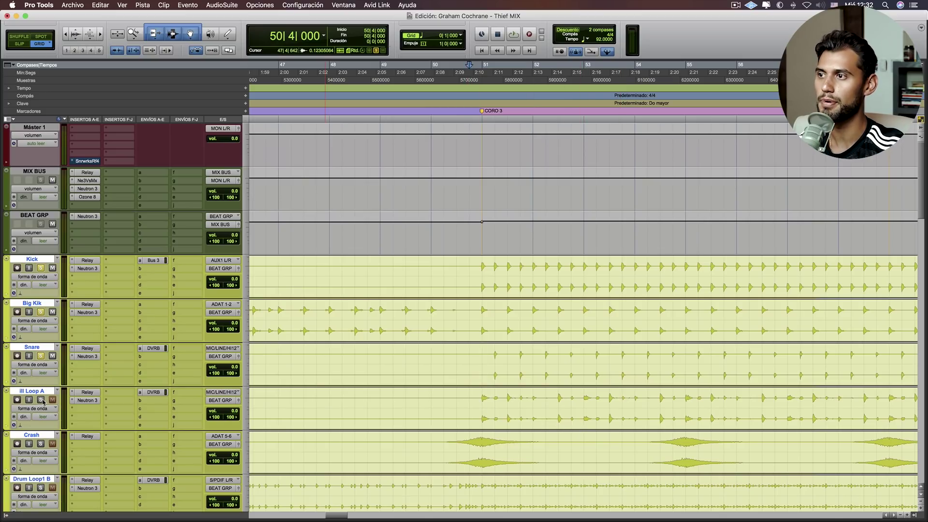
# Leave only the ill Loop A track soloed and play it from 50|4|000.
pyautogui.click(41, 356)
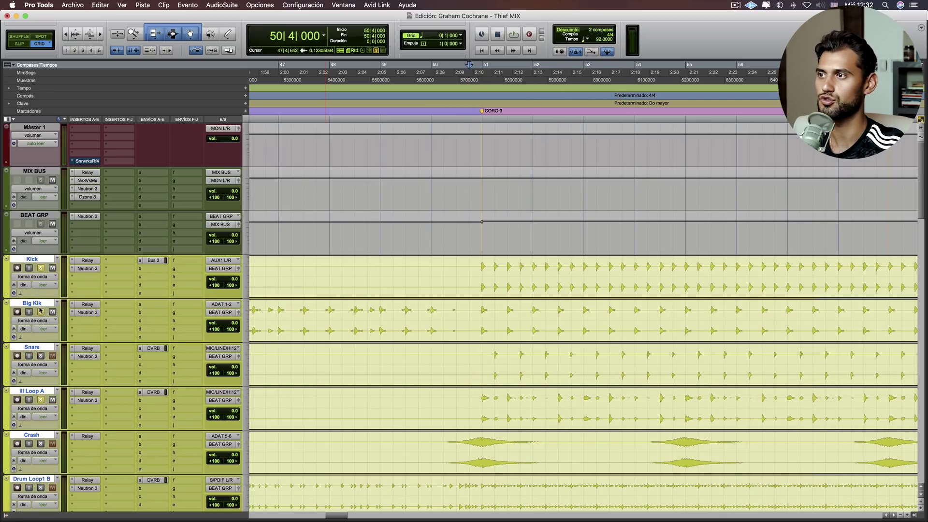
pyautogui.click(41, 267)
pyautogui.press('space')
pyautogui.press('super+bracketleft')
pyautogui.press('super+bracketright')
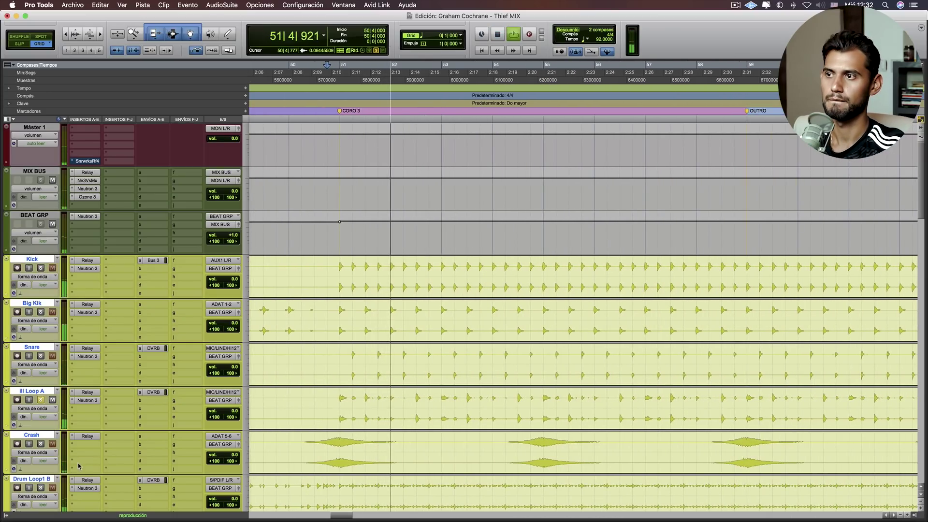
pyautogui.press('space')
# Play ill Loop A from 50|4|000 with its Neutron 3 bypassed, and reactivate the plug-in.
pyautogui.click(81, 400)
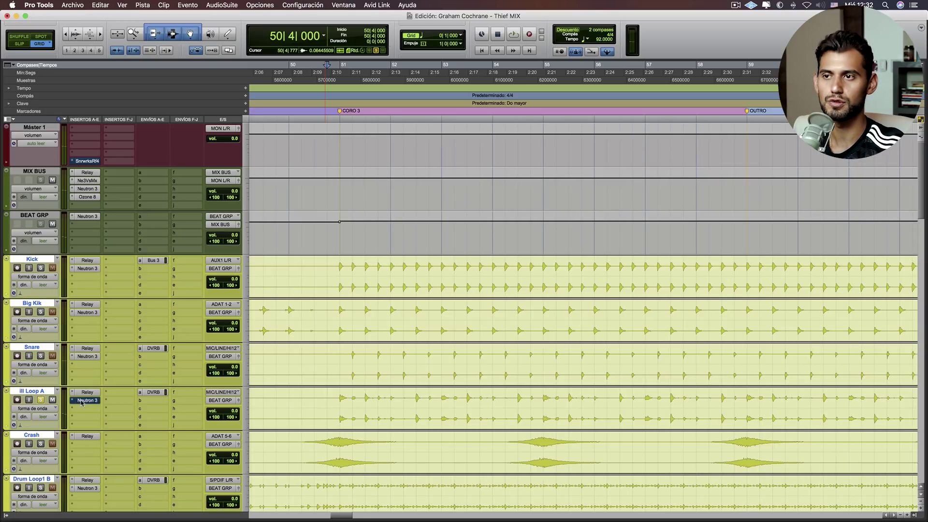
pyautogui.press('space')
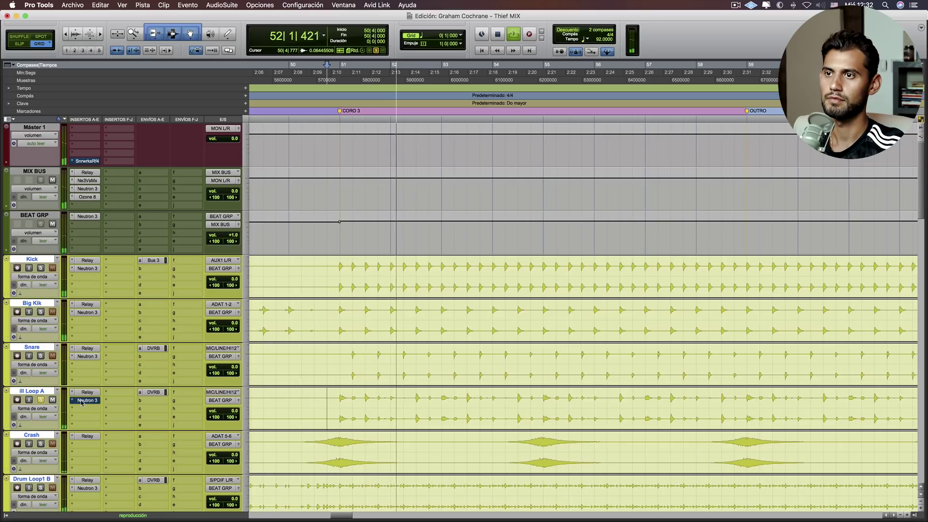
pyautogui.press('space')
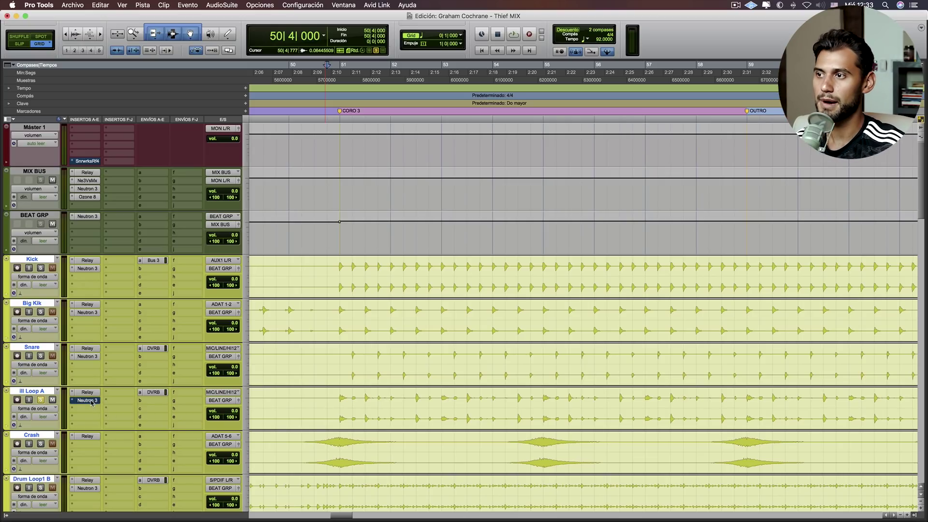
pyautogui.keyDown('super'); pyautogui.click(92, 401); pyautogui.keyUp('super')
# Open Neutron 3 on ill Loop A, show its own EQ curve instead of Big Kik's, and play the loop.
pyautogui.click(92, 401)
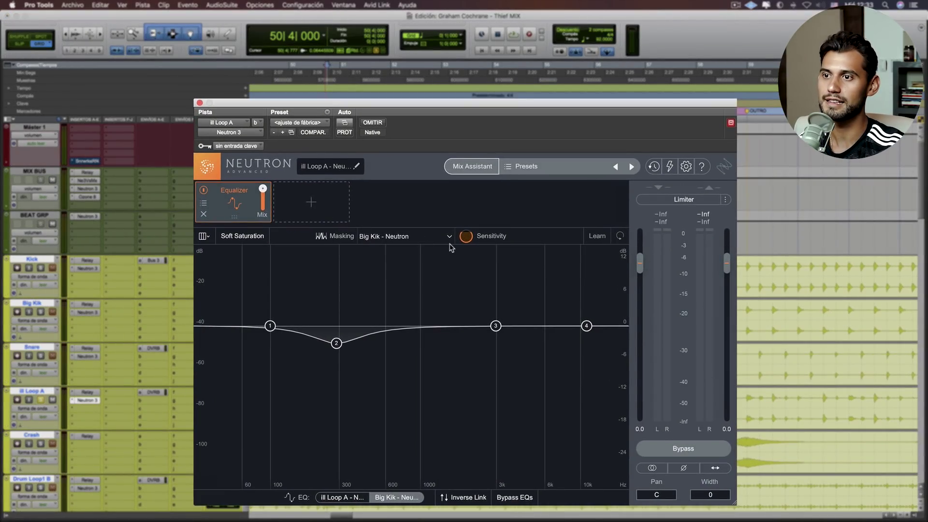
pyautogui.click(332, 497)
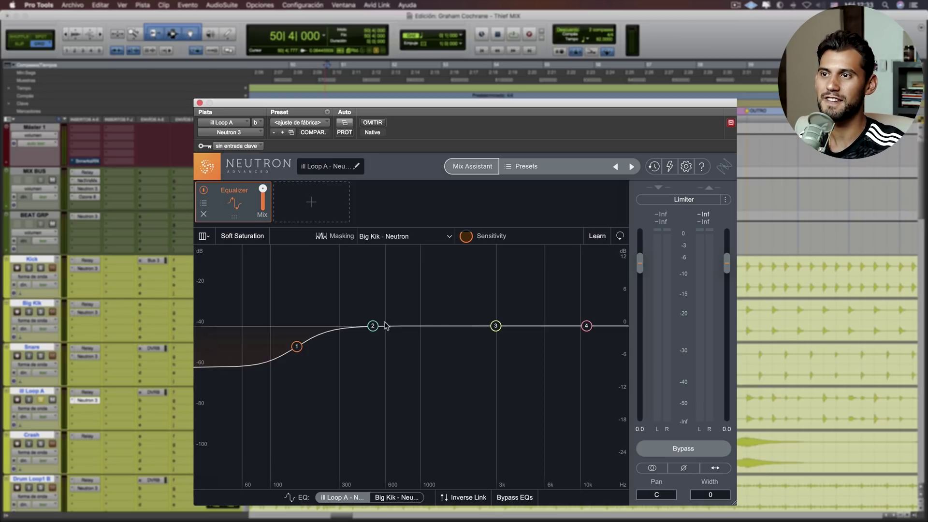
pyautogui.press('space')
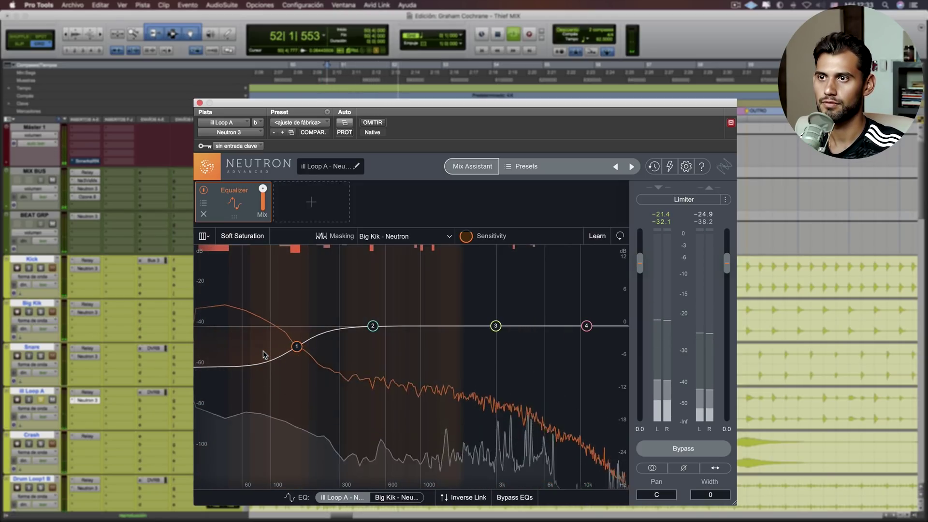
pyautogui.press('space')
# Solo the Big Kik together with ill Loop A and play from 50|4|000 with the masking view open.
pyautogui.click(41, 313)
pyautogui.press('space')
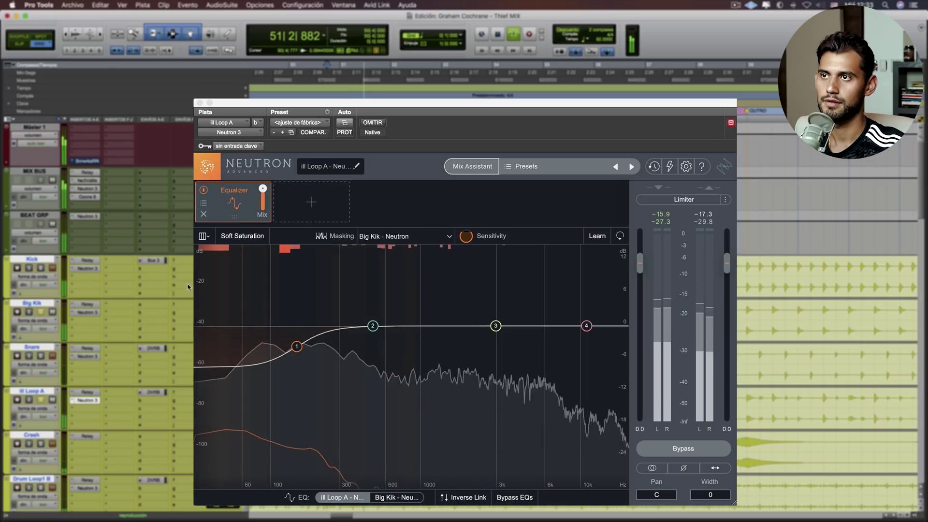
pyautogui.press('space')
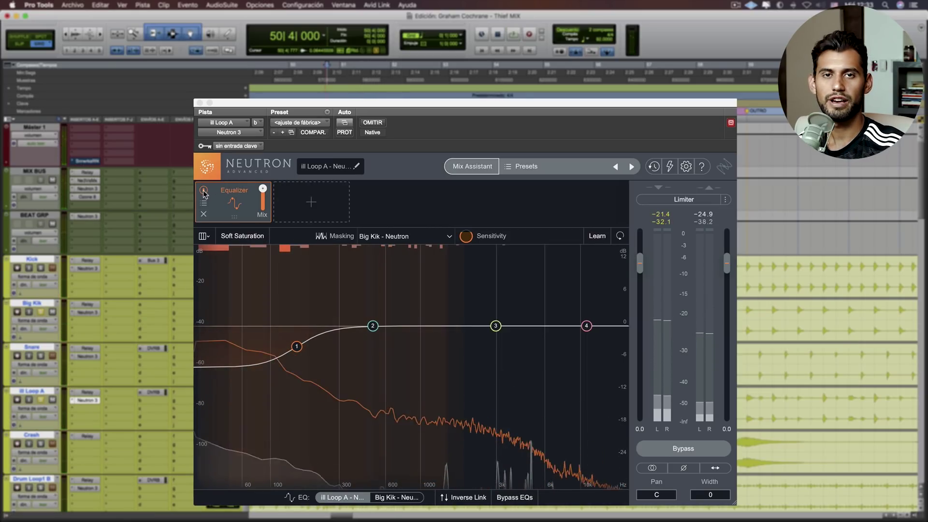
# Compare ill Loop A with its Equalizer off and on during playback, inspect the Analog Low Shelf band, and close Neutron 3.
pyautogui.click(204, 191)
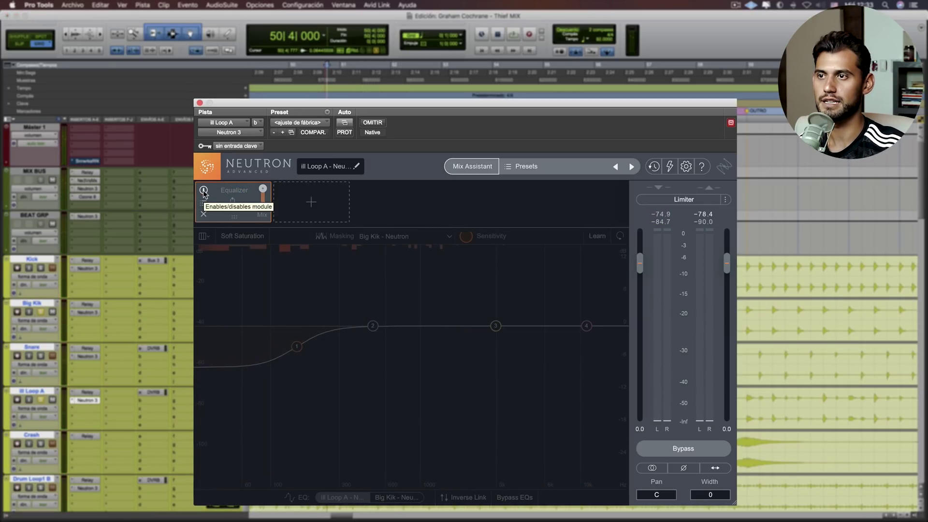
pyautogui.press('space')
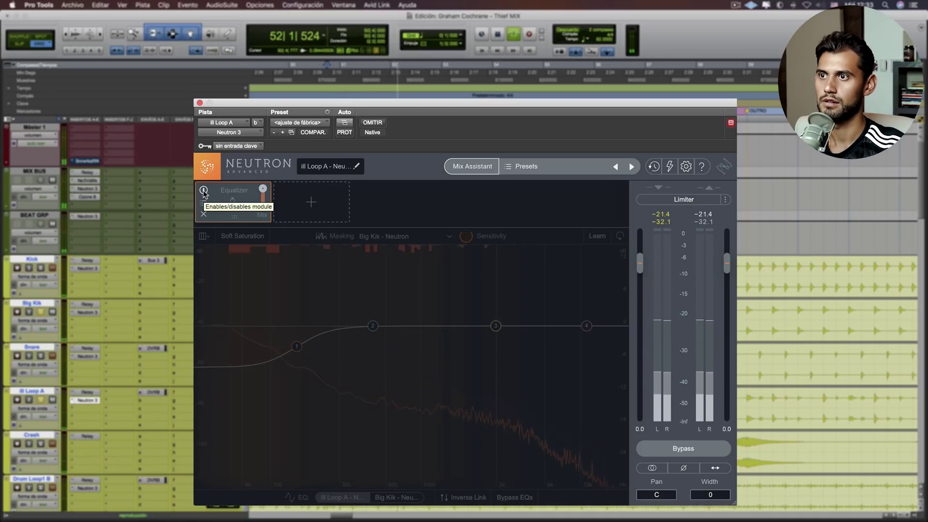
pyautogui.click(204, 191)
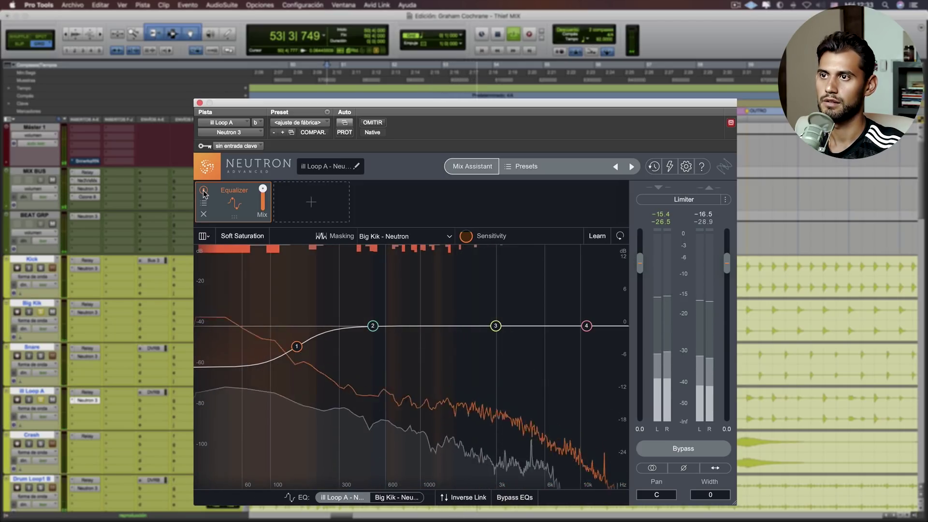
pyautogui.press('space')
pyautogui.click(297, 346)
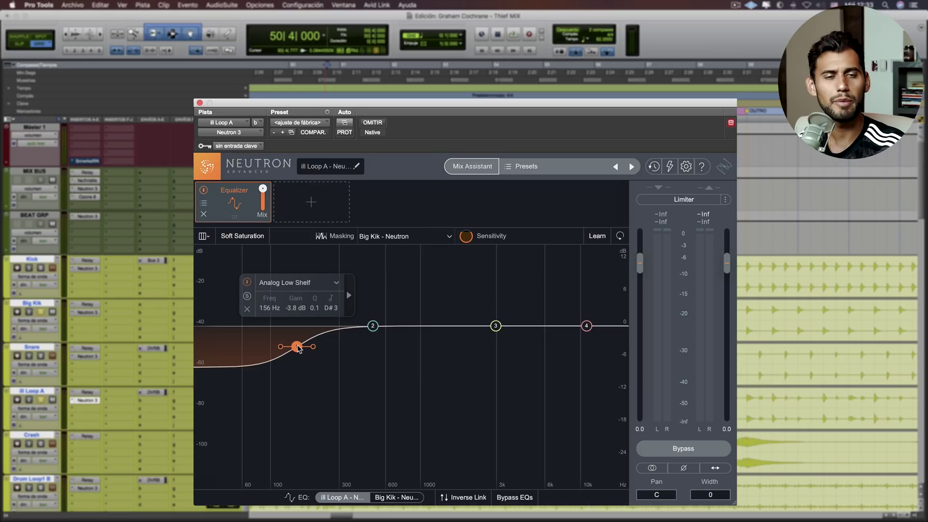
pyautogui.click(199, 103)
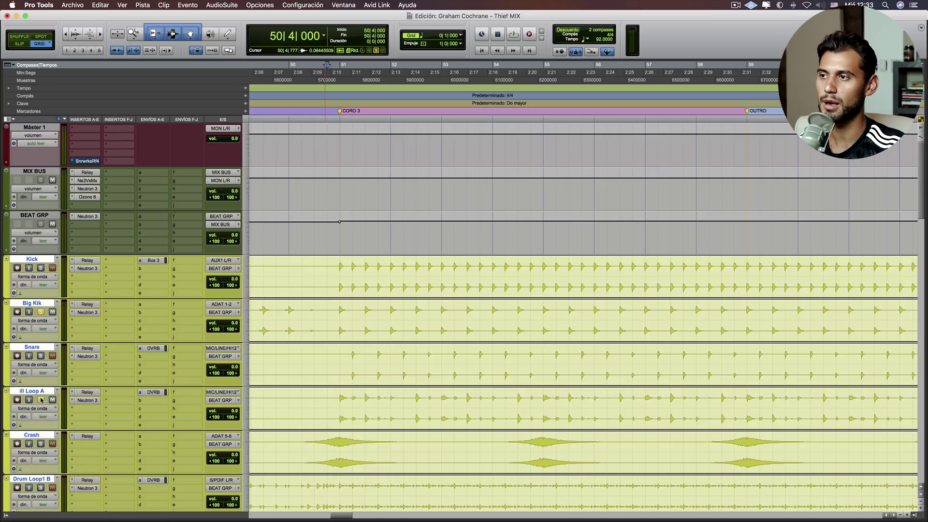
# Solo only Drum Loop1 B and play it from 50|4|000 with its Neutron 3 bypassed.
pyautogui.scroll(-2, 41, 400)
pyautogui.click(40, 443)
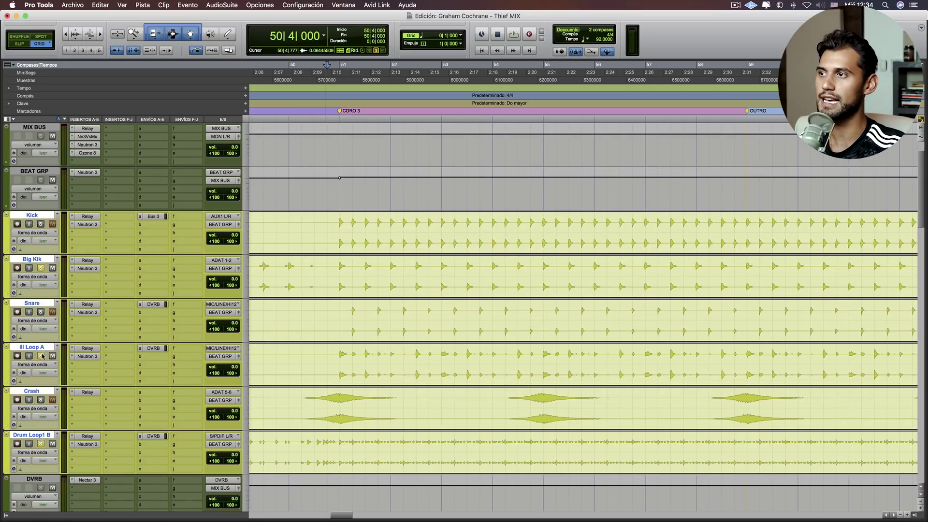
pyautogui.click(43, 270)
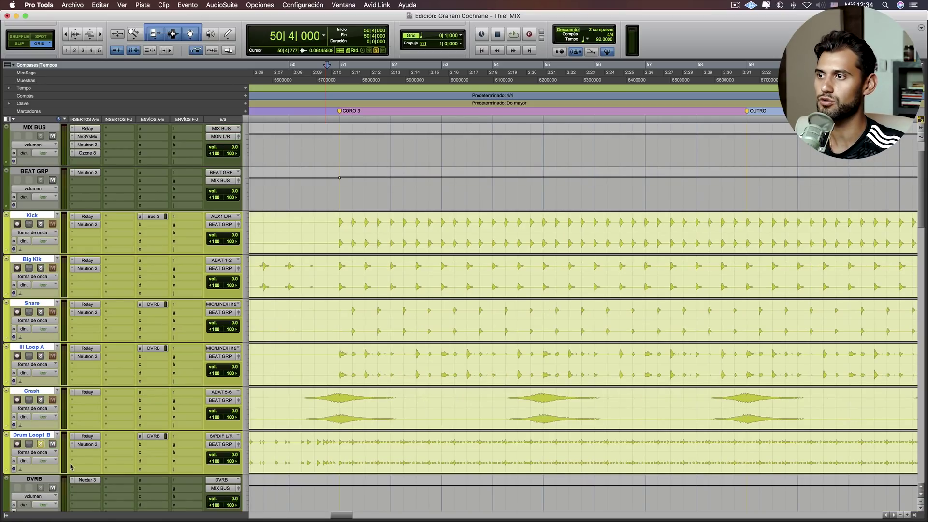
pyautogui.keyDown('super'); pyautogui.click(89, 445); pyautogui.keyUp('super')
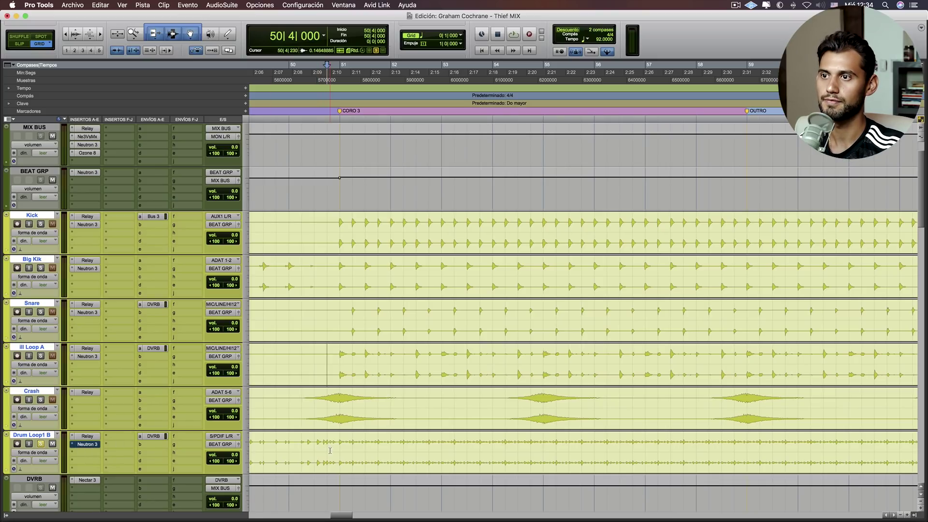
pyautogui.press('space')
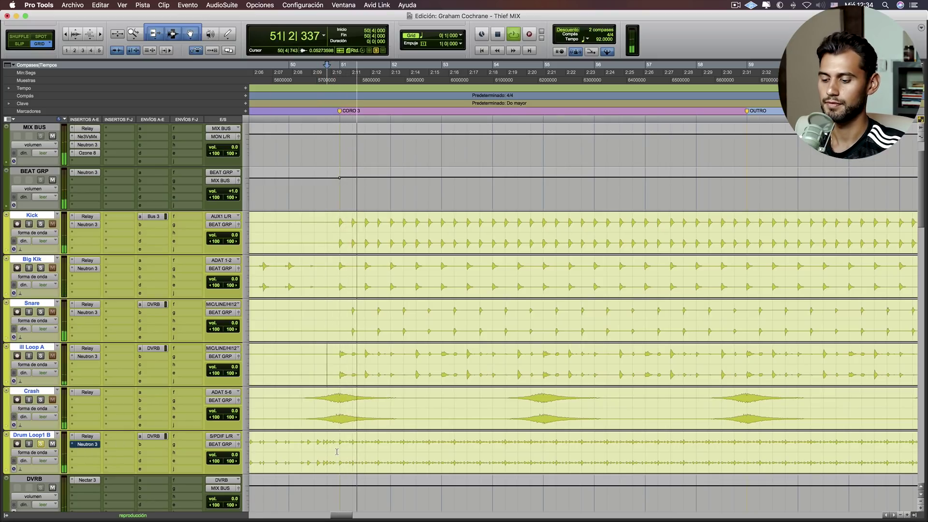
pyautogui.press('super+bracketleft')
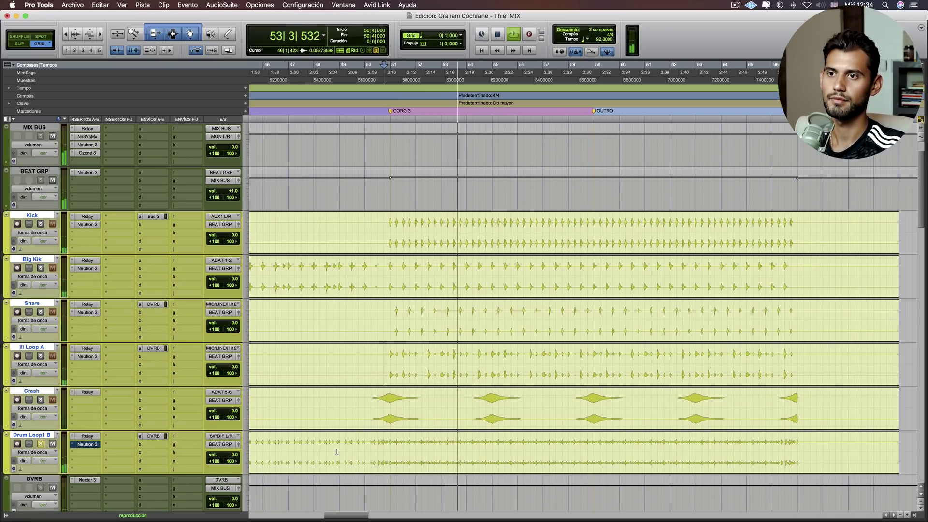
pyautogui.press('space')
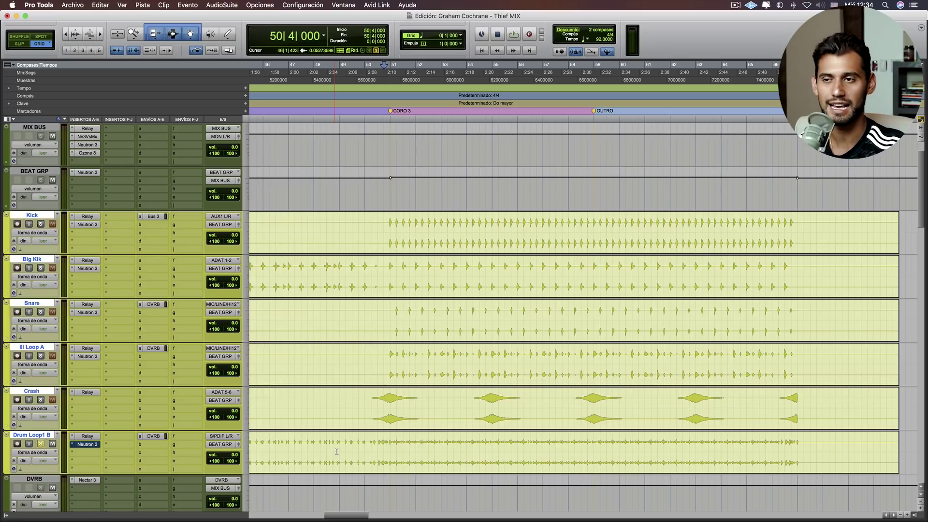
# Open Drum Loop1 B's Neutron 3, inspect Equalizer band 3, and view the Sculptor while playing from 50|4|000.
pyautogui.click(87, 447)
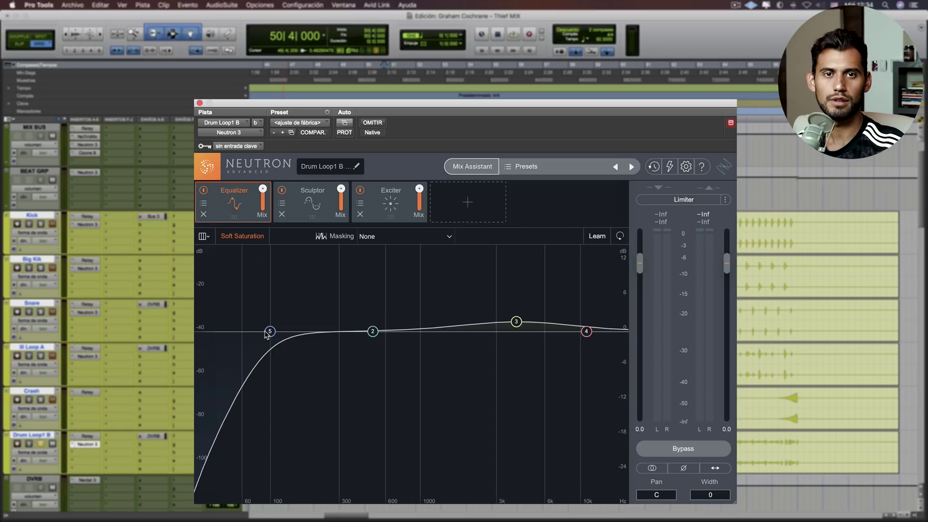
pyautogui.click(515, 323)
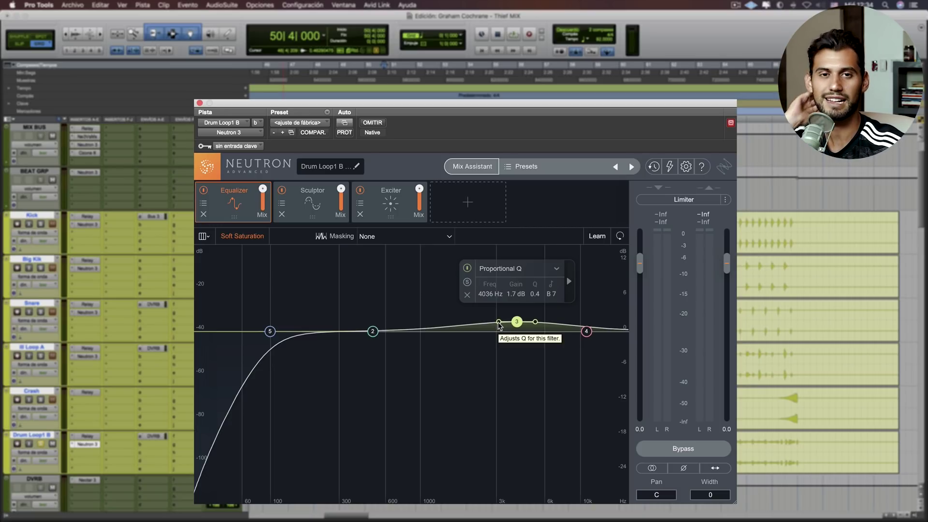
pyautogui.press('space')
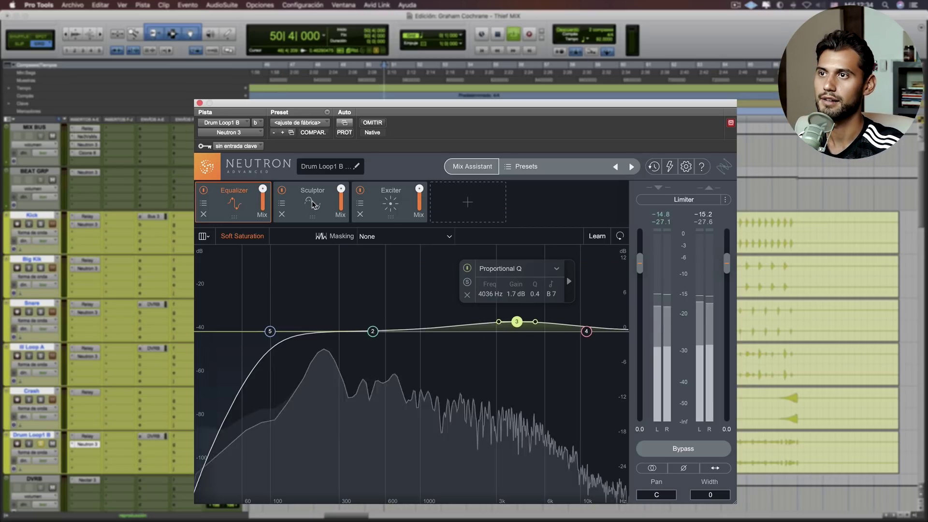
pyautogui.click(311, 205)
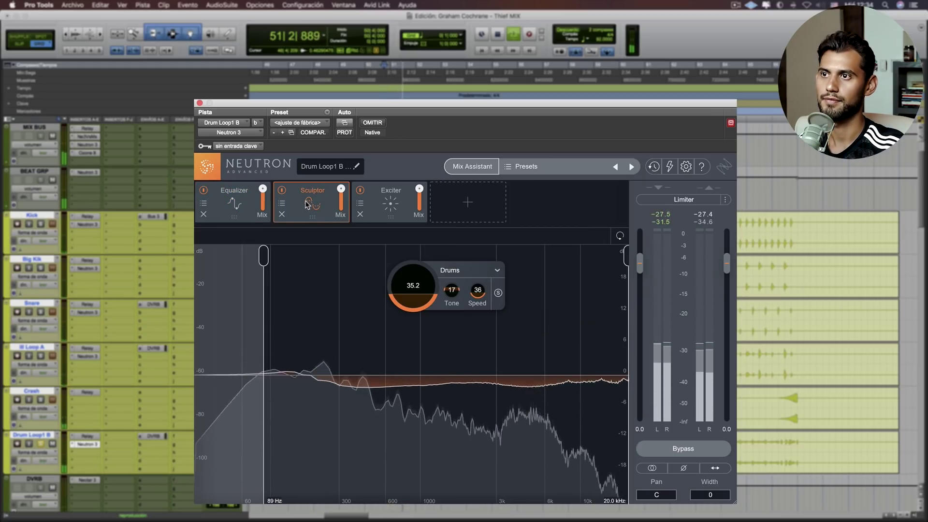
pyautogui.press('space')
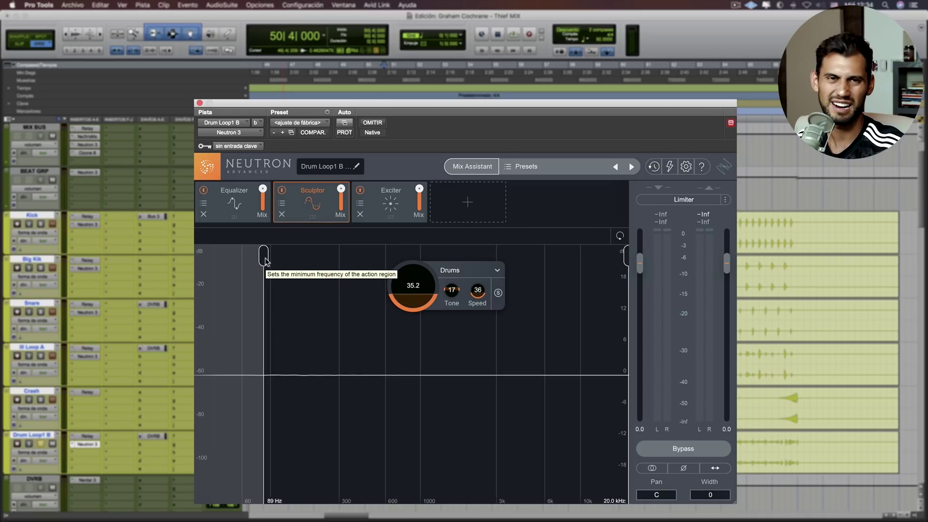
# Compare Drum Loop1 B's Sculptor off and on during playback and set its Tone to 19.
pyautogui.press('space')
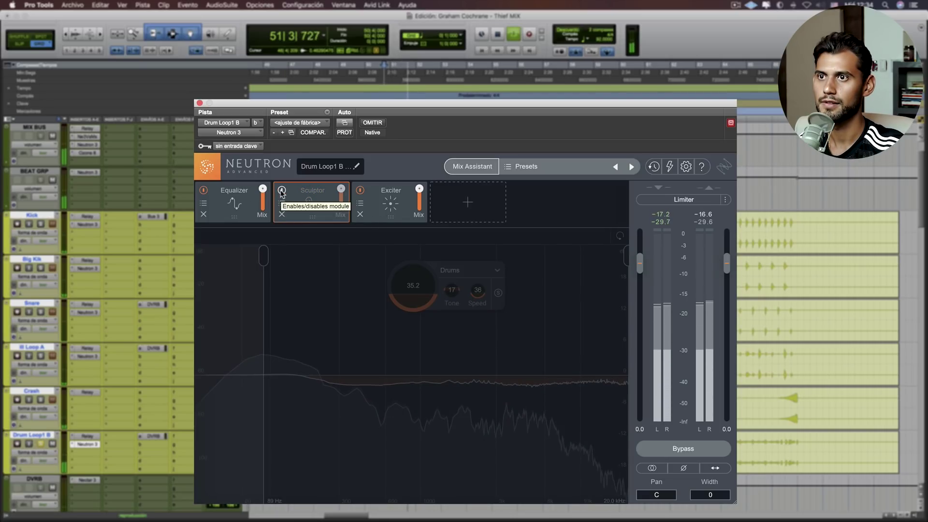
pyautogui.moveTo(455, 290); pyautogui.dragTo(457, 286)
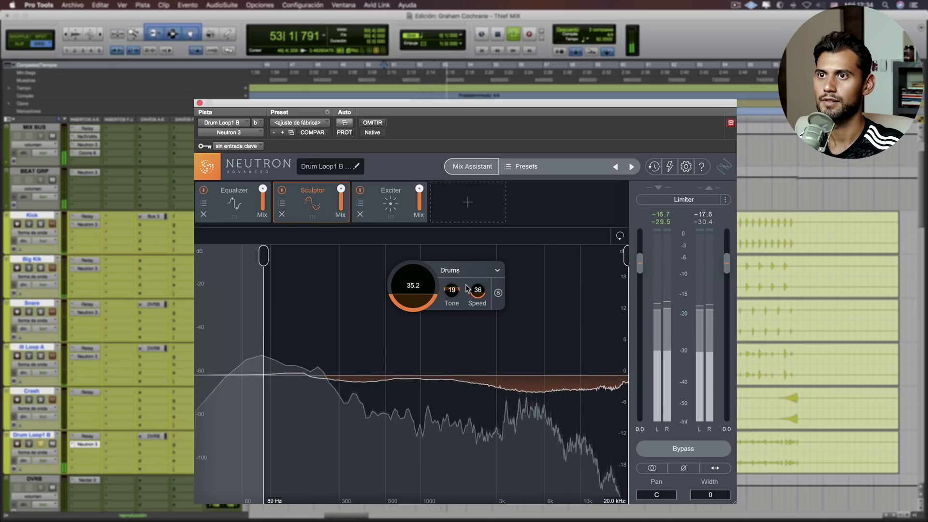
pyautogui.press('space')
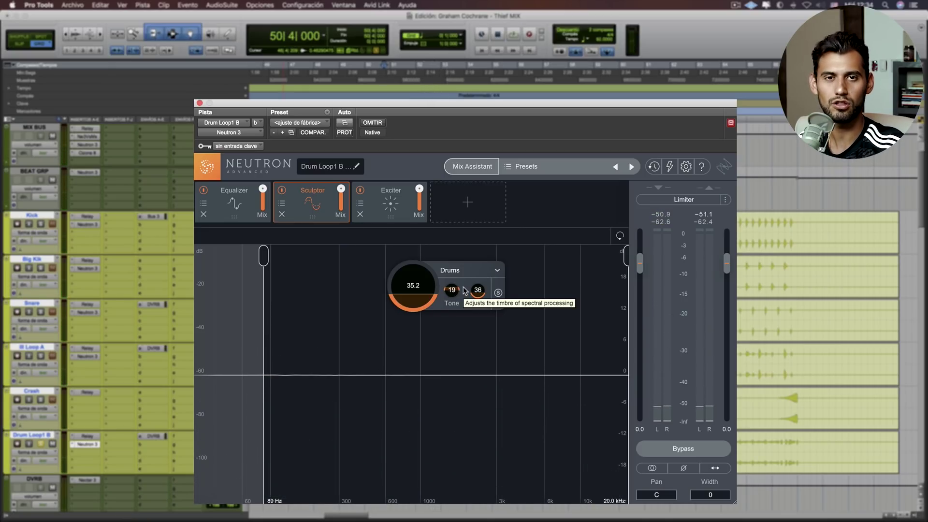
# Show Drum Loop1 B's Exciter and inspect the settings of its low and high bands.
pyautogui.click(358, 199)
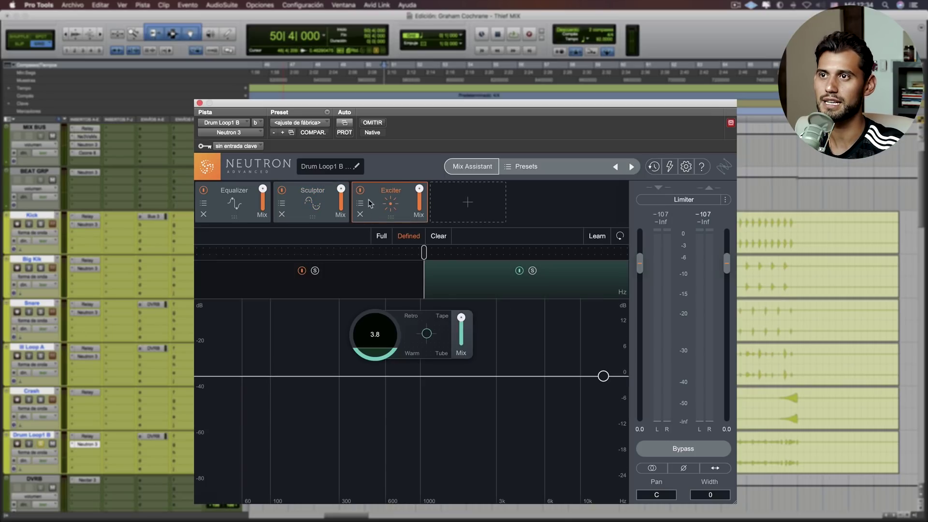
pyautogui.click(396, 283)
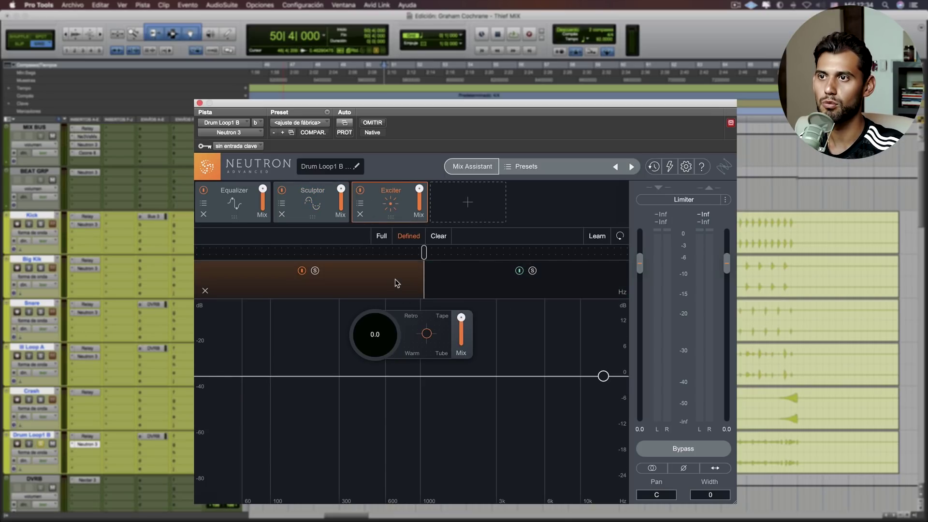
pyautogui.click(474, 282)
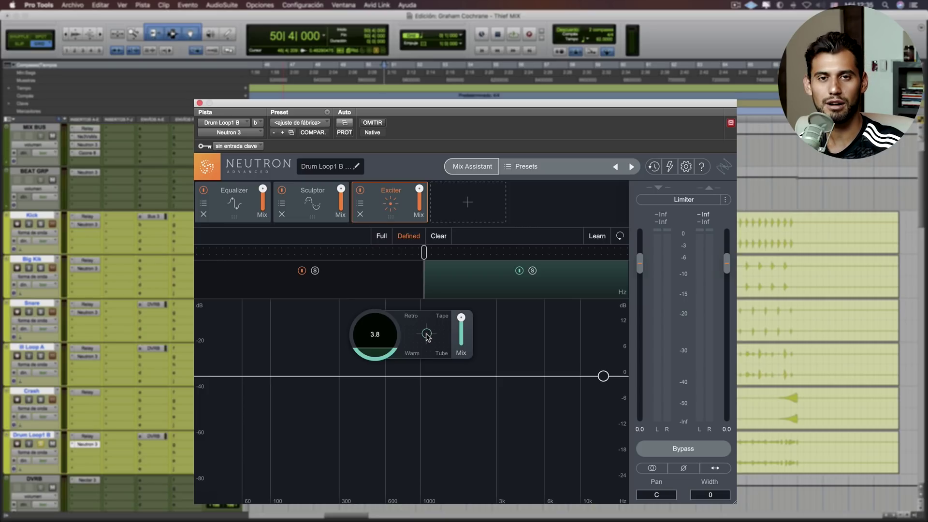
# Shift the Exciter's high band character toward Retro while Drum Loop1 B plays, and close Neutron 3.
pyautogui.press('space')
pyautogui.moveTo(426, 334)
pyautogui.mouseDown()
pyautogui.moveTo(409, 323)
pyautogui.moveTo(443, 326)
pyautogui.moveTo(418, 346)
pyautogui.moveTo(418, 329)
pyautogui.mouseUp()
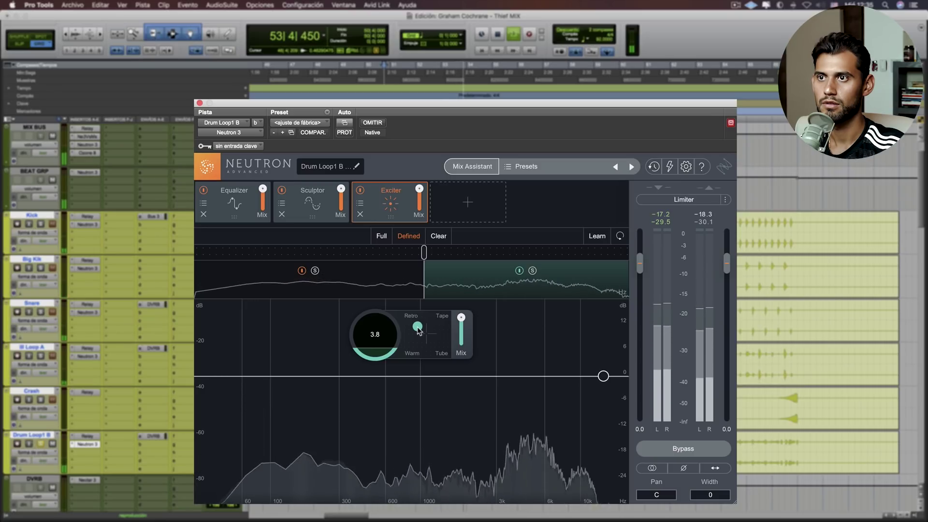
pyautogui.click(419, 328)
pyautogui.press('space')
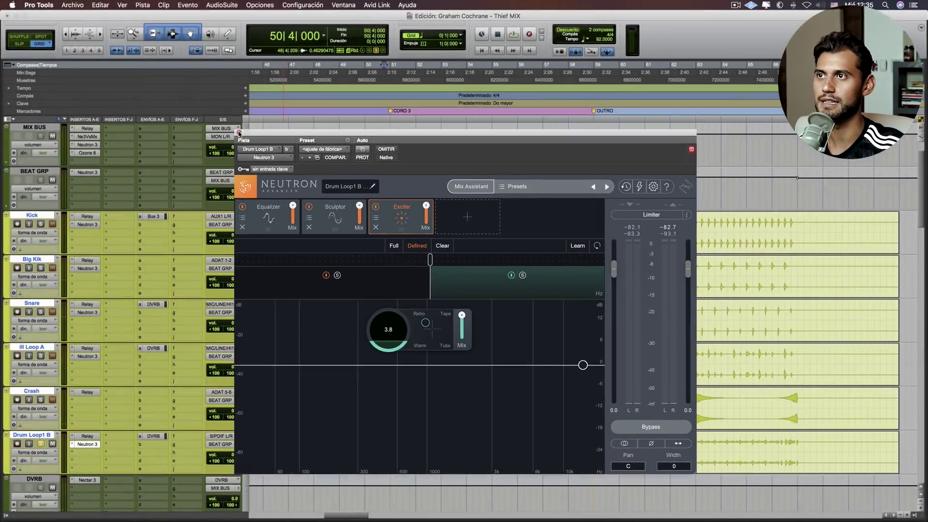
pyautogui.click(200, 103)
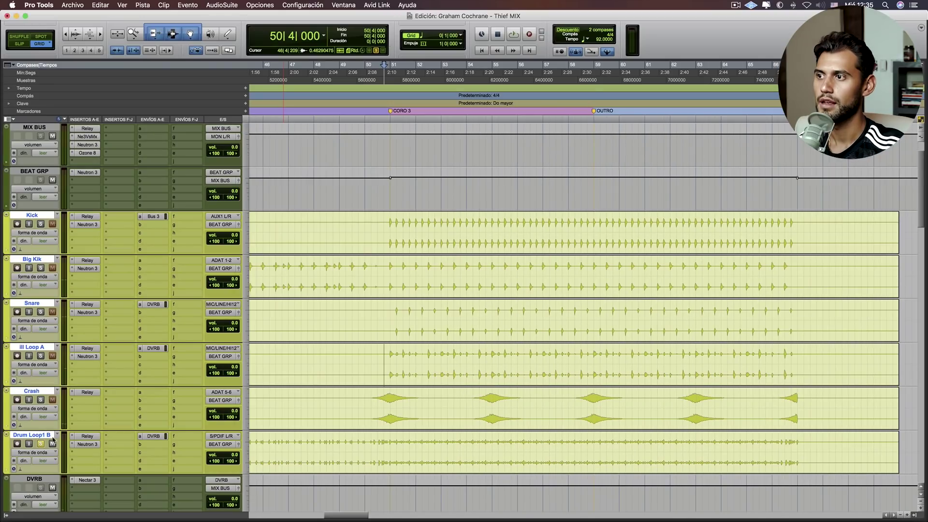
# Solo the Crash along with the other drum tracks and play the drums from 50|4|000.
pyautogui.click(41, 400)
pyautogui.press('space')
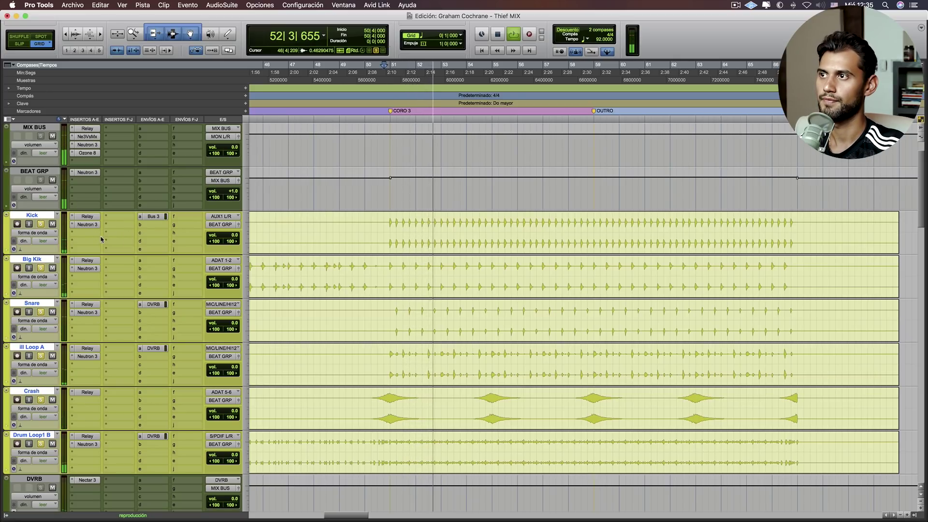
pyautogui.press('space')
# Compare playback with Neutron 3 bypassed and active on Kick, Big Kik, Snare, ill Loop A and Drum Loop1 B.
pyautogui.keyDown('super'); pyautogui.click(91, 224); pyautogui.keyUp('super')
pyautogui.keyDown('super'); pyautogui.click(85, 268); pyautogui.keyUp('super')
pyautogui.keyDown('super'); pyautogui.click(92, 313); pyautogui.keyUp('super')
pyautogui.keyDown('super'); pyautogui.click(92, 356); pyautogui.keyUp('super')
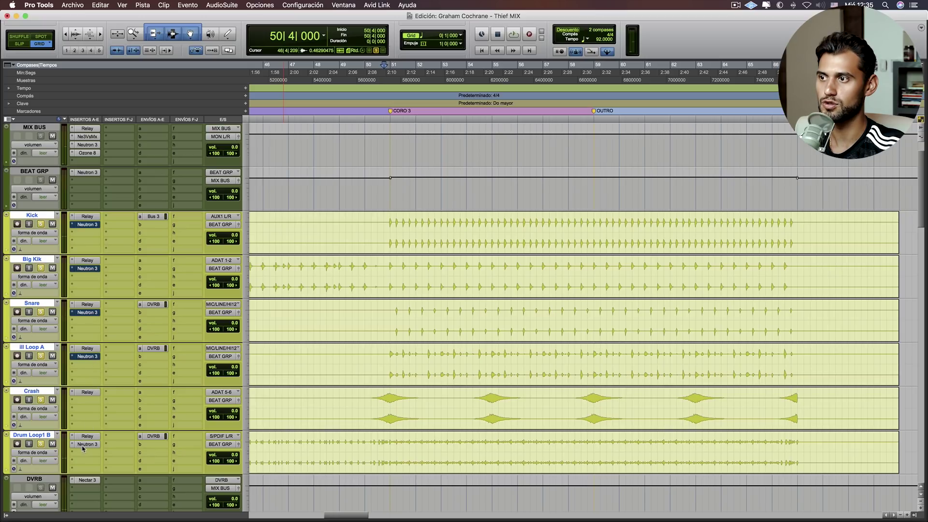
pyautogui.press('space')
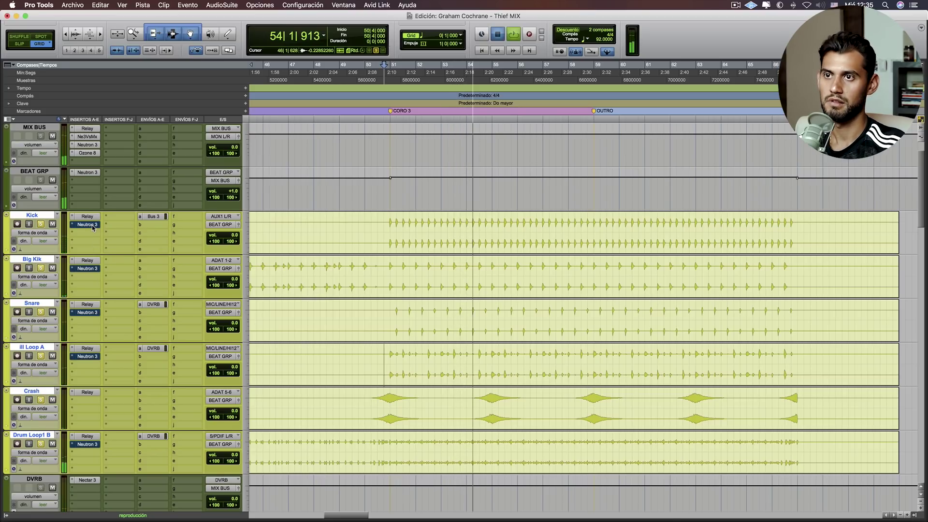
pyautogui.press('space')
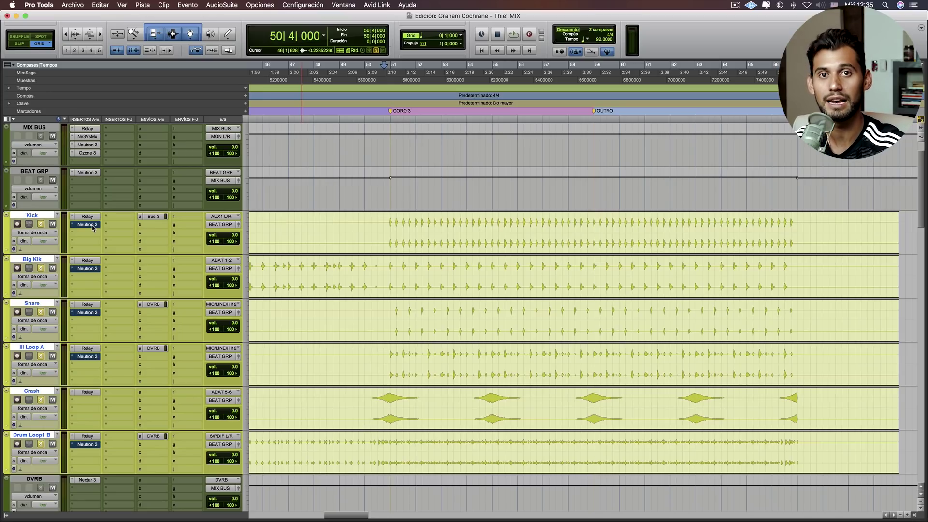
pyautogui.keyDown('super'); pyautogui.click(88, 225); pyautogui.keyUp('super')
pyautogui.keyDown('super'); pyautogui.click(87, 357); pyautogui.keyUp('super')
pyautogui.keyDown('super'); pyautogui.click(85, 445); pyautogui.keyUp('super')
pyautogui.press('space')
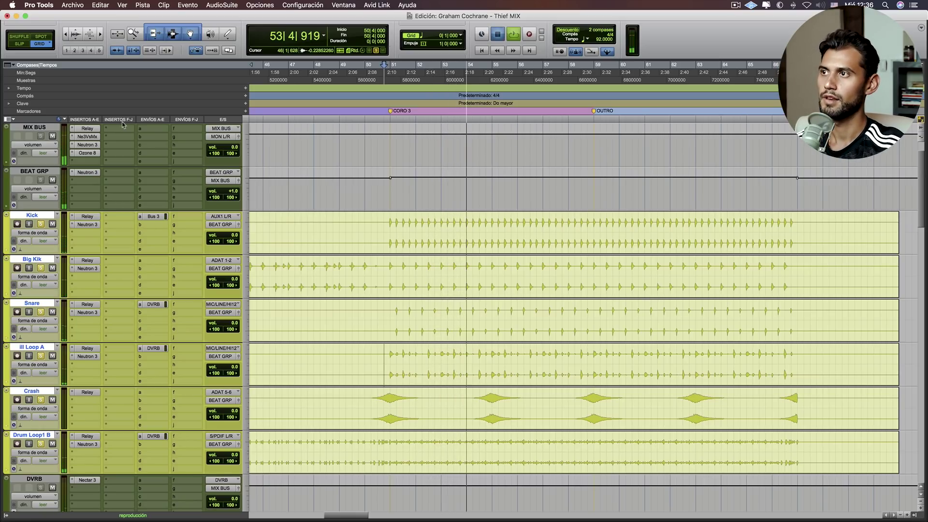
pyautogui.press('space')
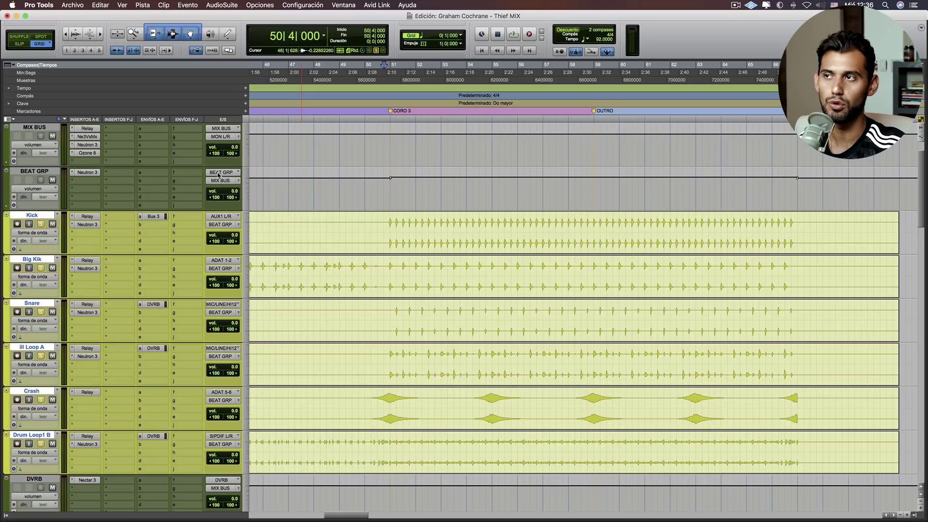
# Open BEAT GRP's Neutron 3 and compare it bypassed and active while the drums play.
pyautogui.click(93, 174)
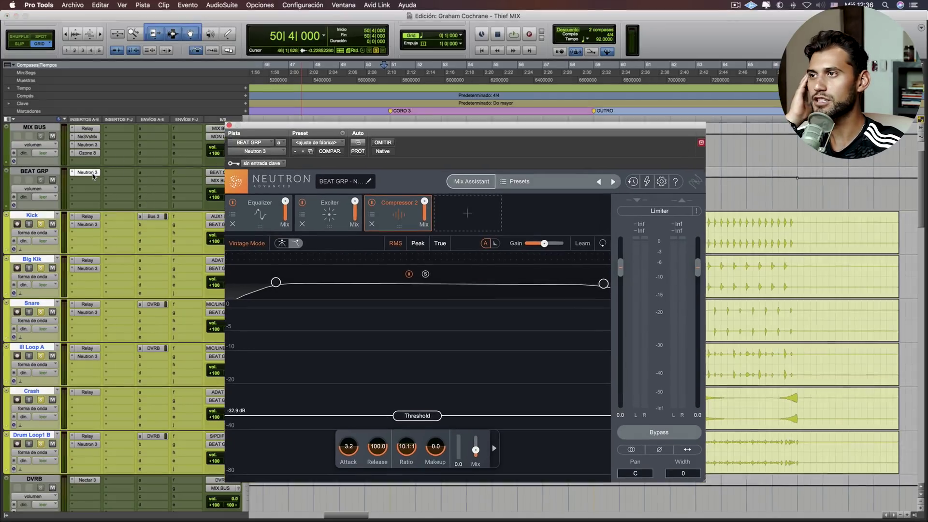
pyautogui.keyDown('super'); pyautogui.click(86, 174); pyautogui.keyUp('super')
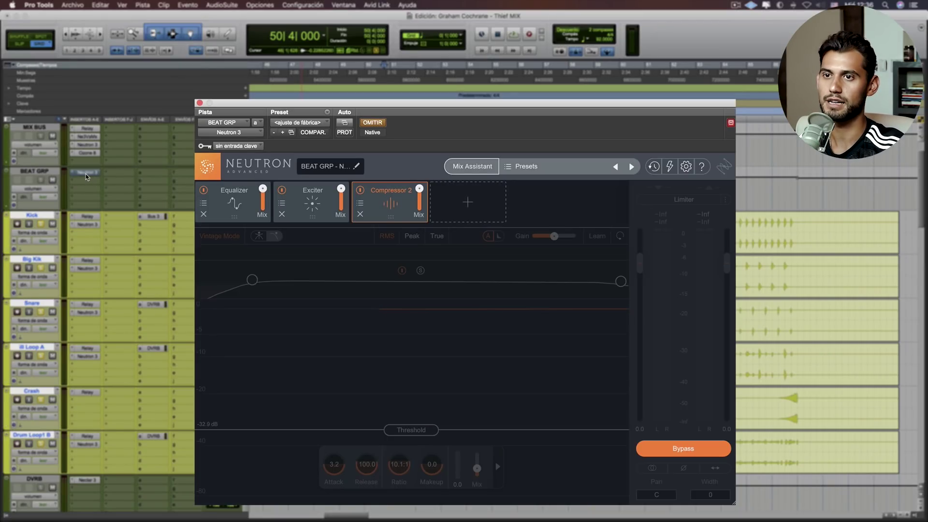
pyautogui.press('space')
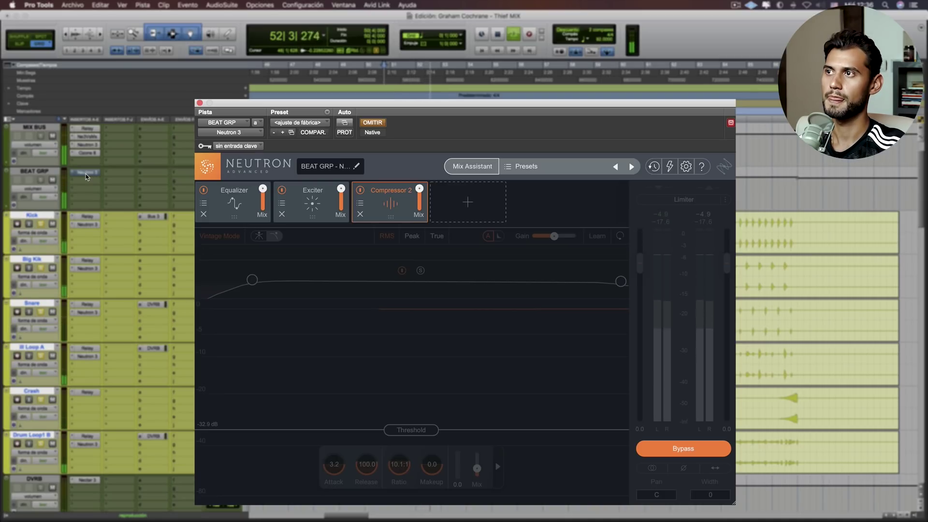
pyautogui.keyDown('super'); pyautogui.click(86, 175); pyautogui.keyUp('super')
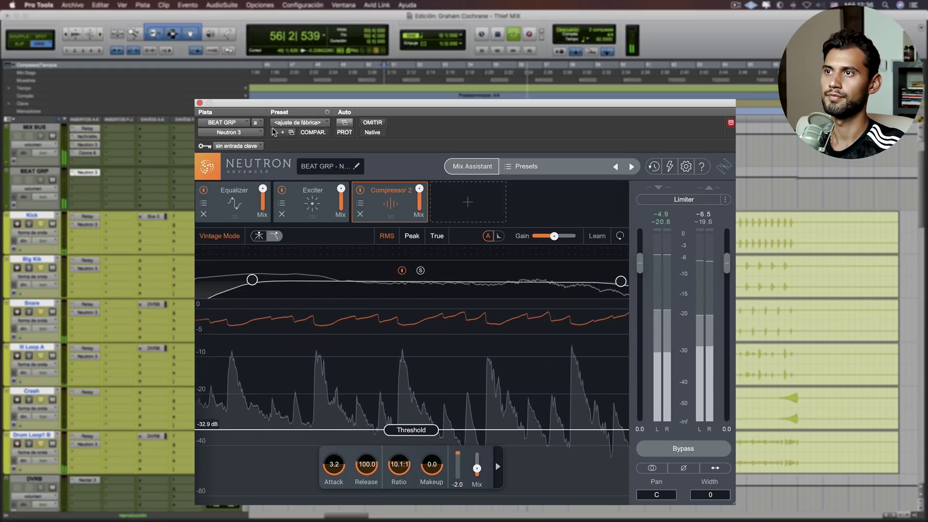
# View BEAT GRP's Equalizer and Exciter, set the Exciter's low crossover to 151 Hz, and move the upper crossover slightly above 3.0 kHz.
pyautogui.click(247, 200)
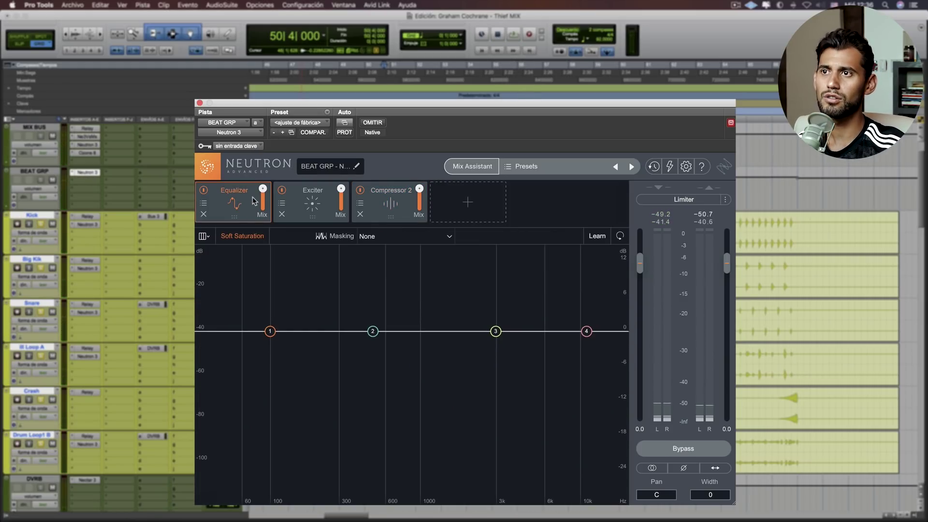
pyautogui.click(296, 206)
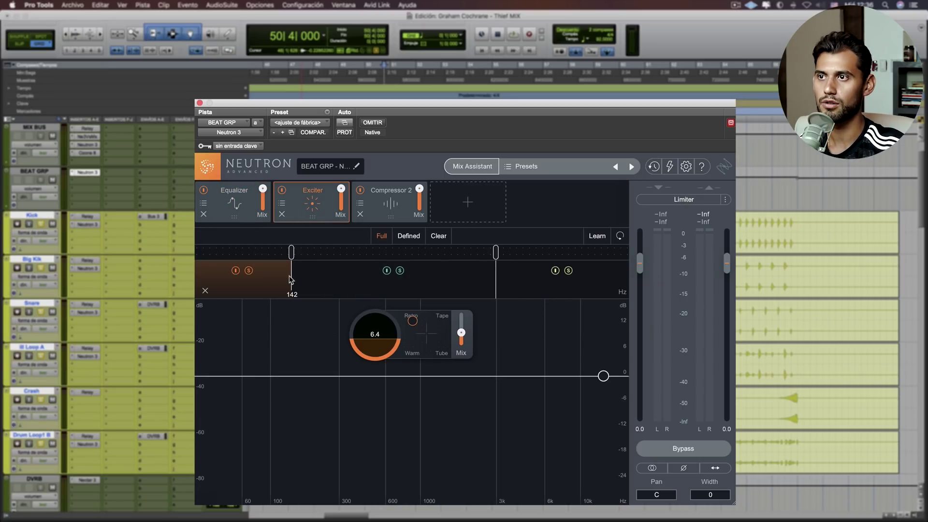
pyautogui.moveTo(291, 279); pyautogui.dragTo(295, 277)
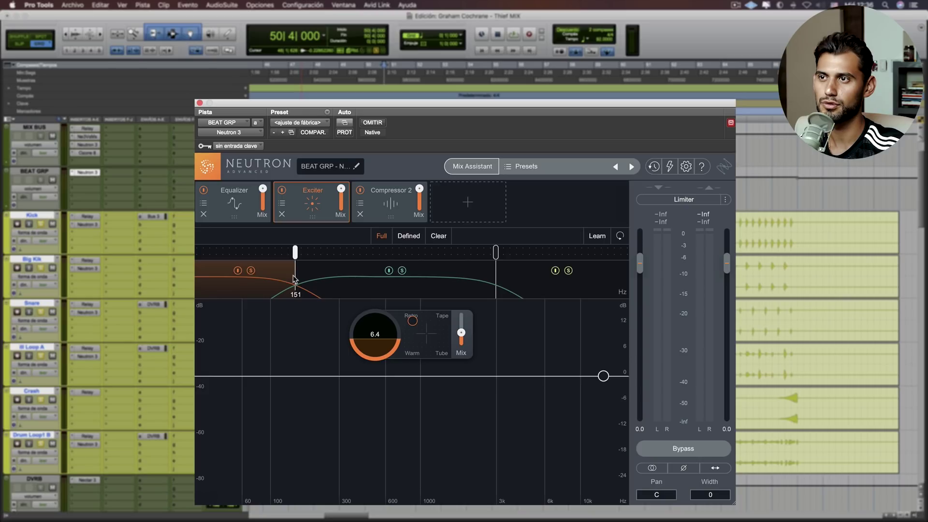
pyautogui.click(352, 283)
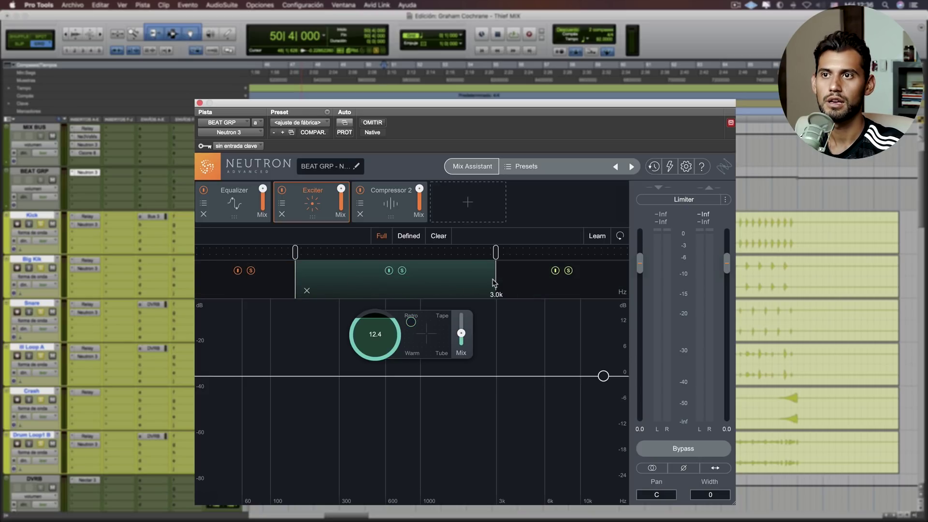
pyautogui.moveTo(495, 282); pyautogui.dragTo(503, 276)
# Shift the Exciter's low band character from Retro to Warm while the drum group plays.
pyautogui.click(247, 288)
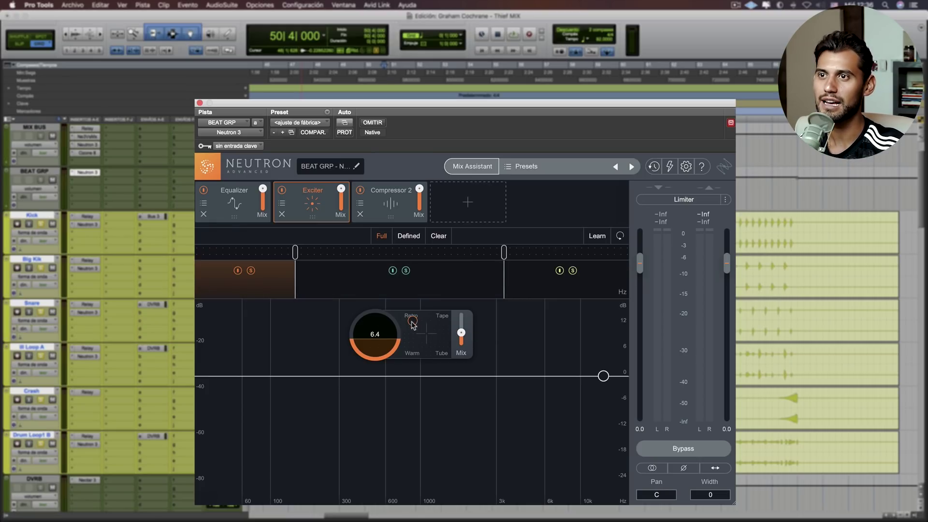
pyautogui.press('space')
pyautogui.moveTo(415, 325); pyautogui.dragTo(411, 344)
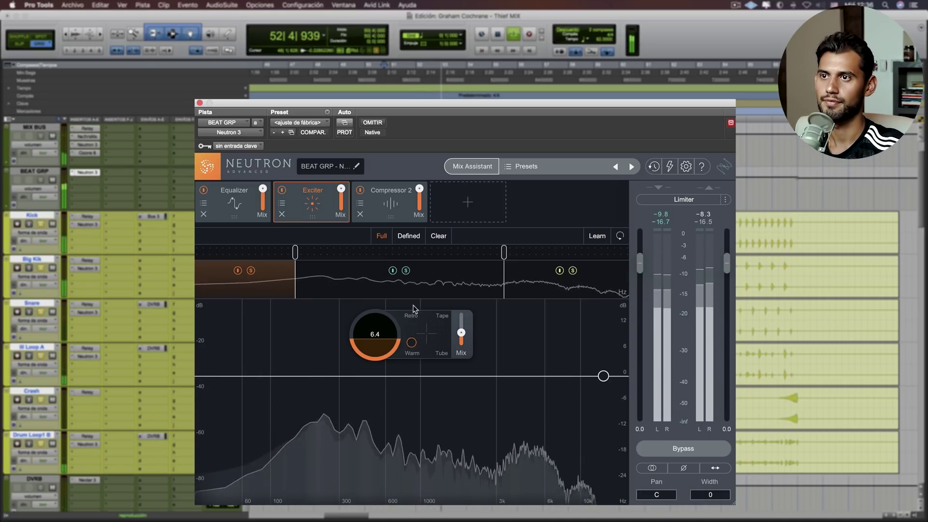
pyautogui.press('space')
# Audition the Exciter's middle band, and shift the high band's character from Retro to Tape with playback.
pyautogui.click(388, 280)
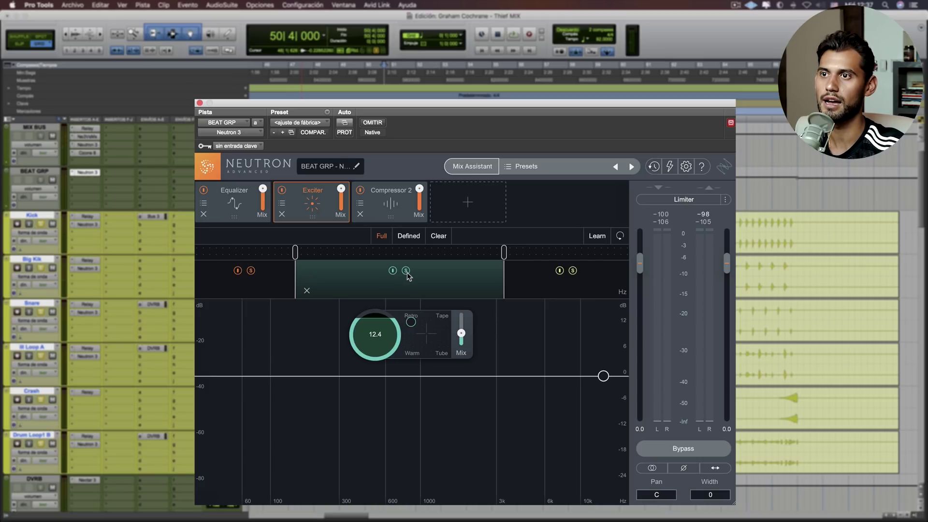
pyautogui.press('space')
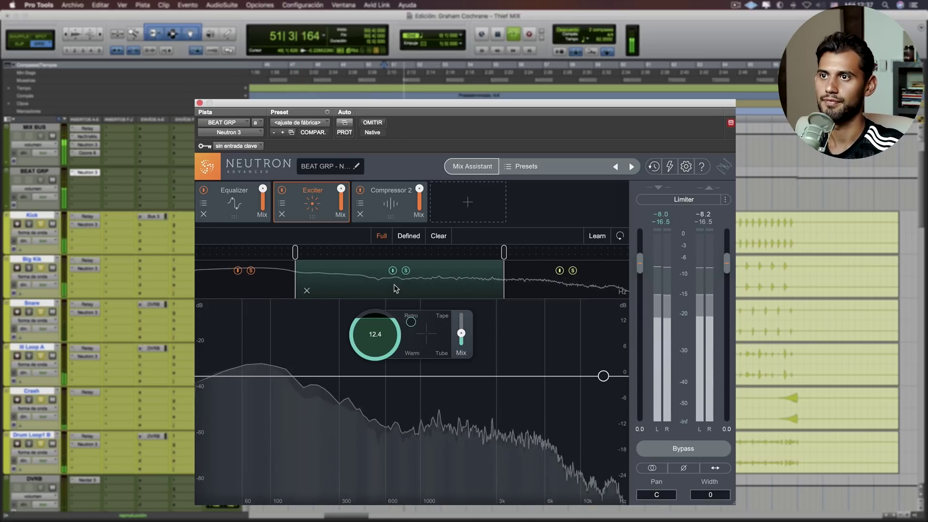
pyautogui.click(551, 286)
pyautogui.press('space')
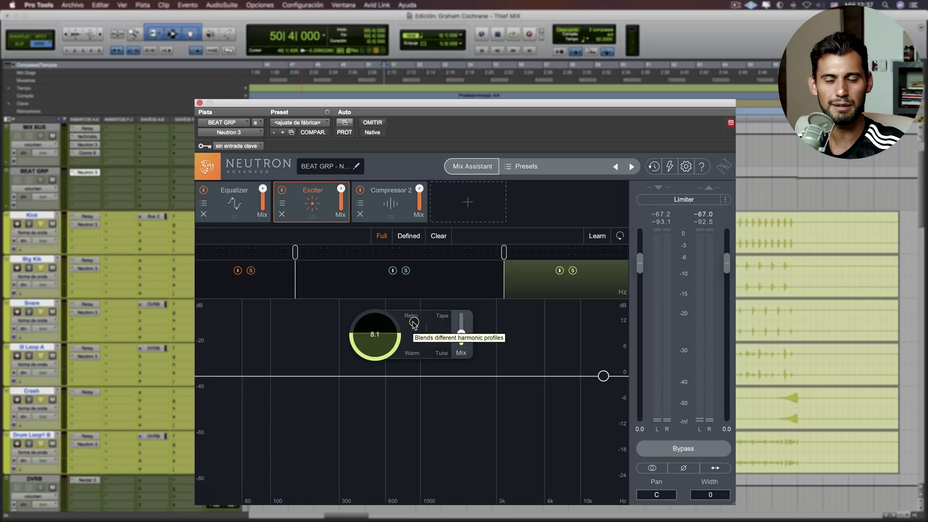
pyautogui.moveTo(414, 323); pyautogui.dragTo(440, 321)
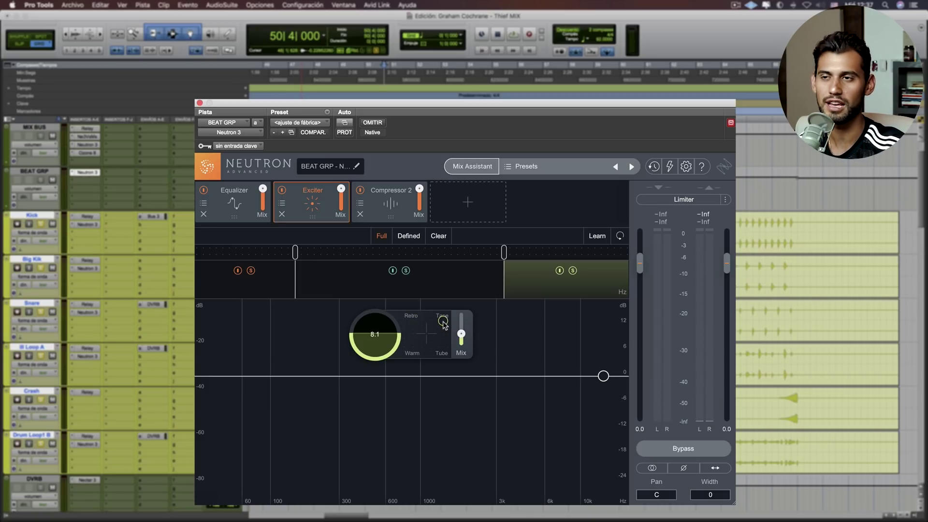
pyautogui.press('space')
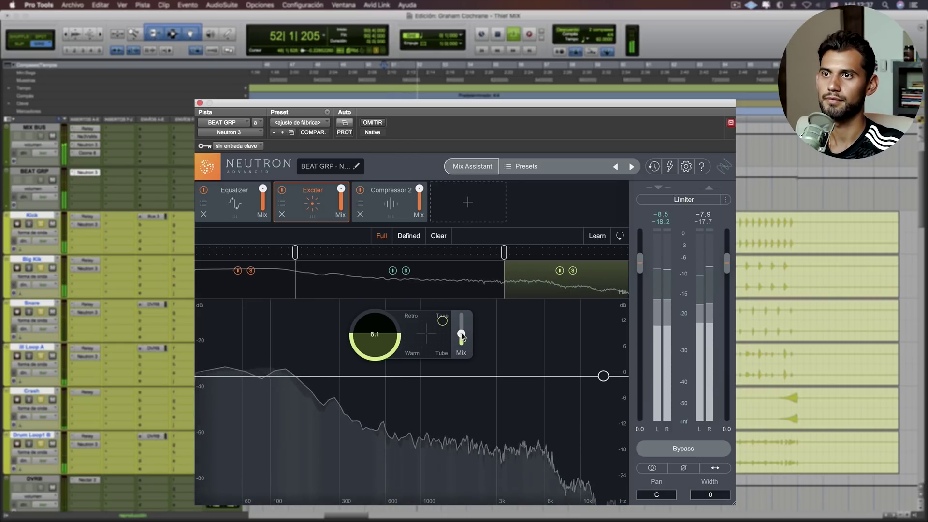
# Inspect the Exciter's middle band during playback and review the low band's settings.
pyautogui.click(306, 285)
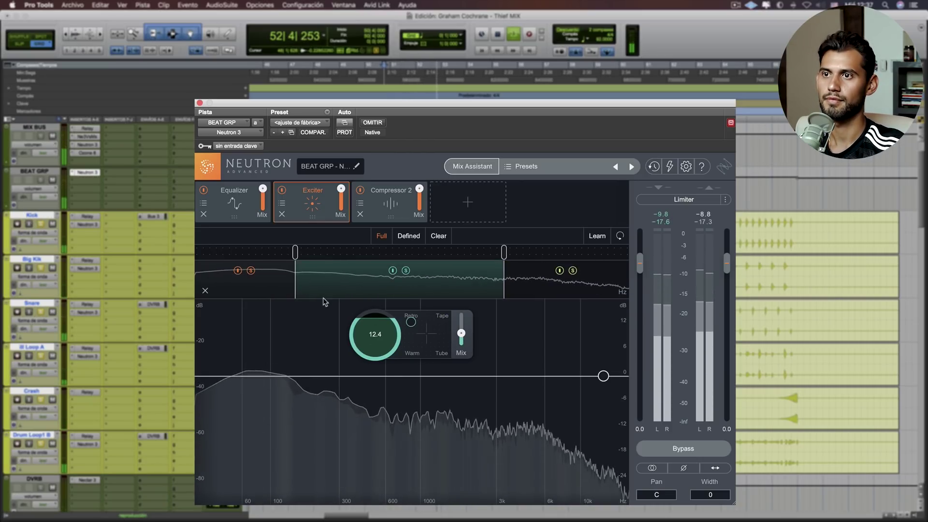
pyautogui.press('space')
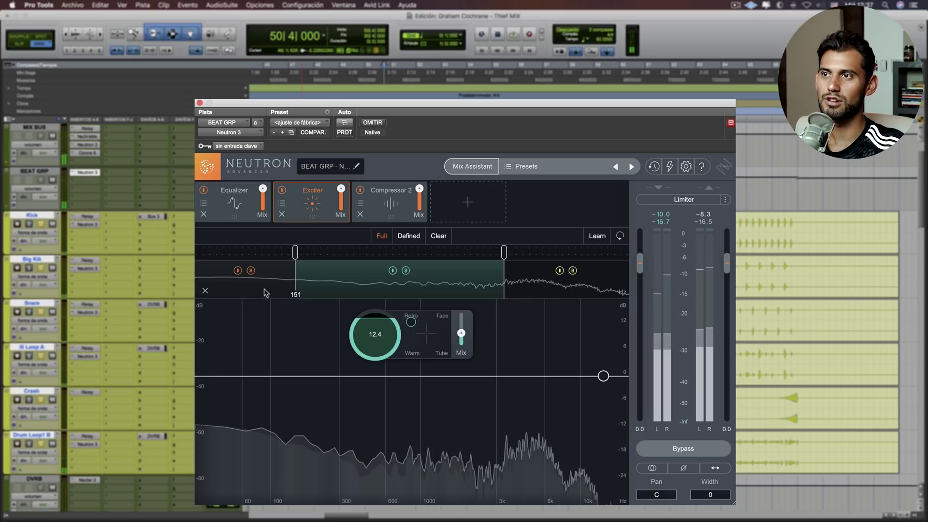
pyautogui.click(264, 292)
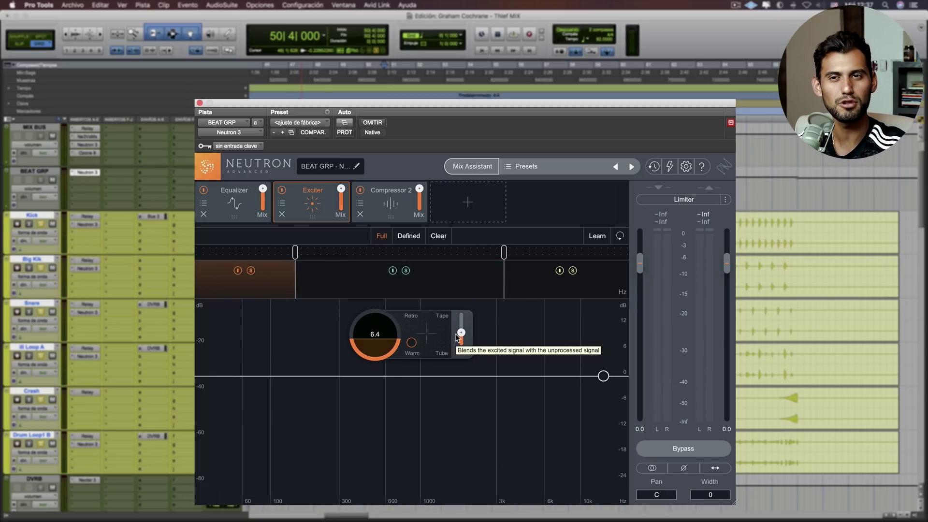
# Show Compressor 2 on BEAT GRP, compare it off and on during playback, and close Neutron 3.
pyautogui.click(391, 207)
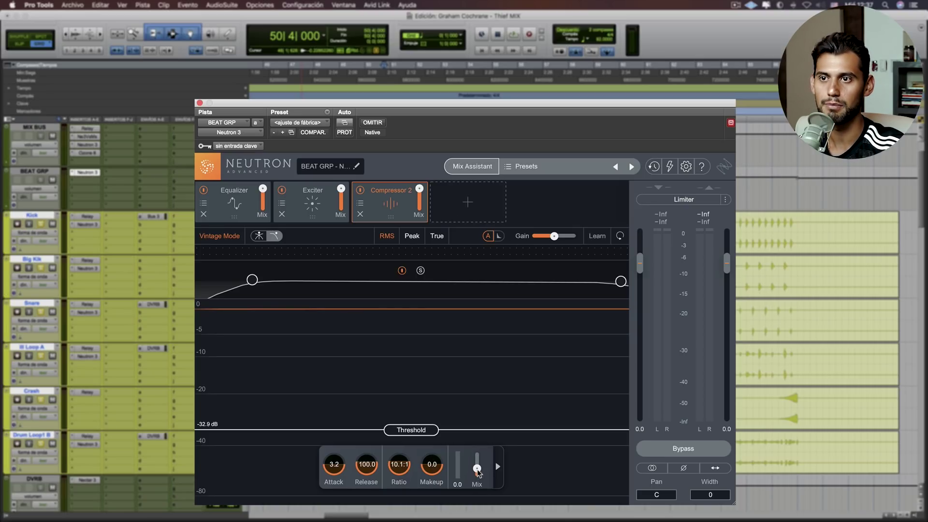
pyautogui.press('space')
pyautogui.click(360, 190)
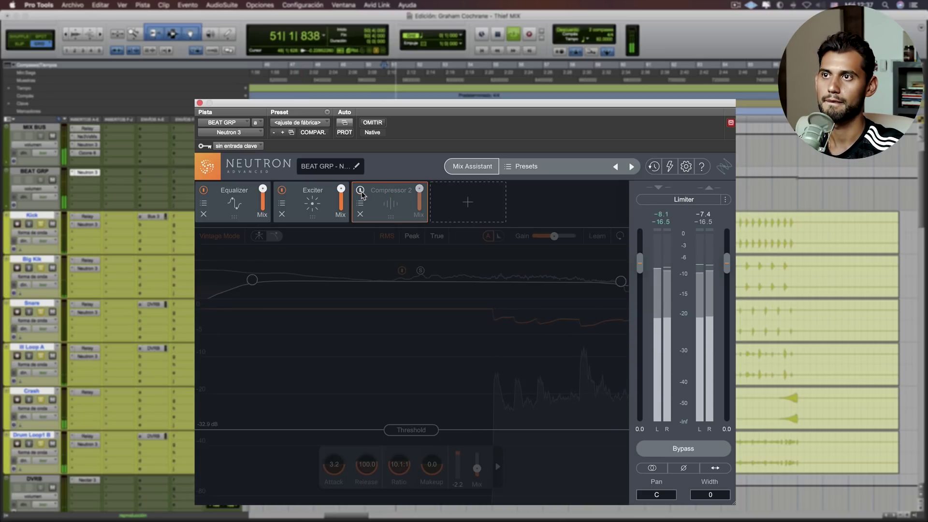
pyautogui.click(360, 191)
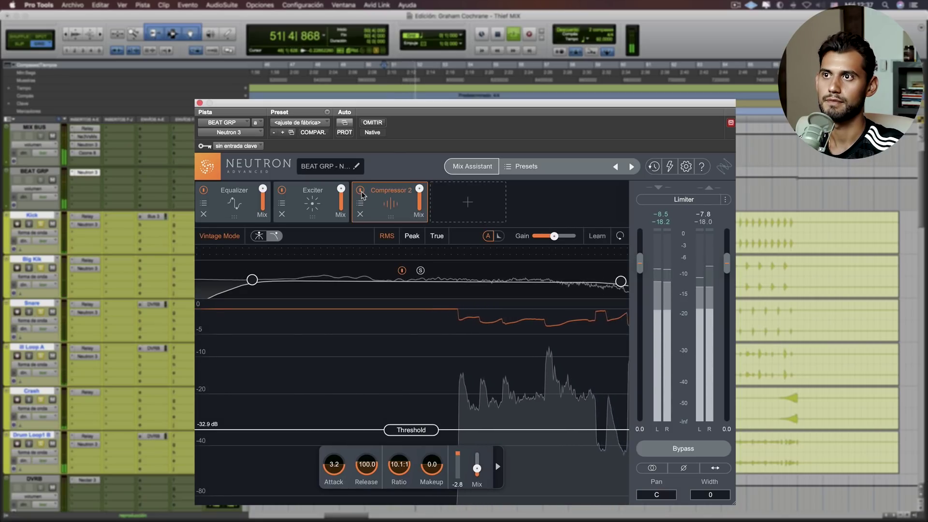
pyautogui.click(360, 191)
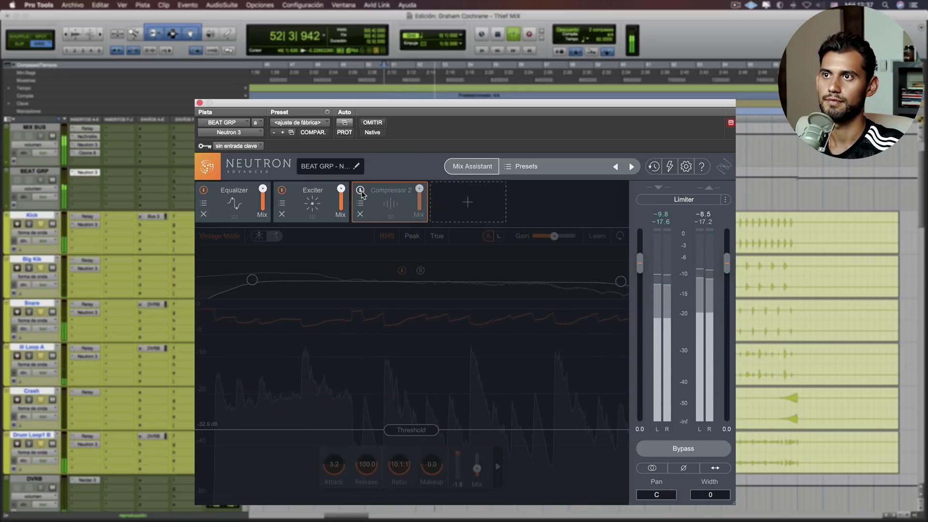
pyautogui.click(360, 190)
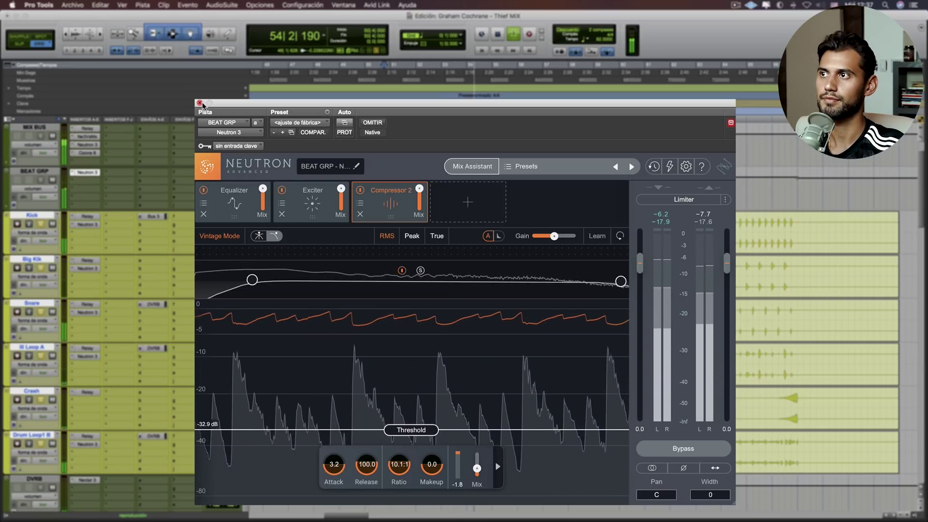
pyautogui.press('space')
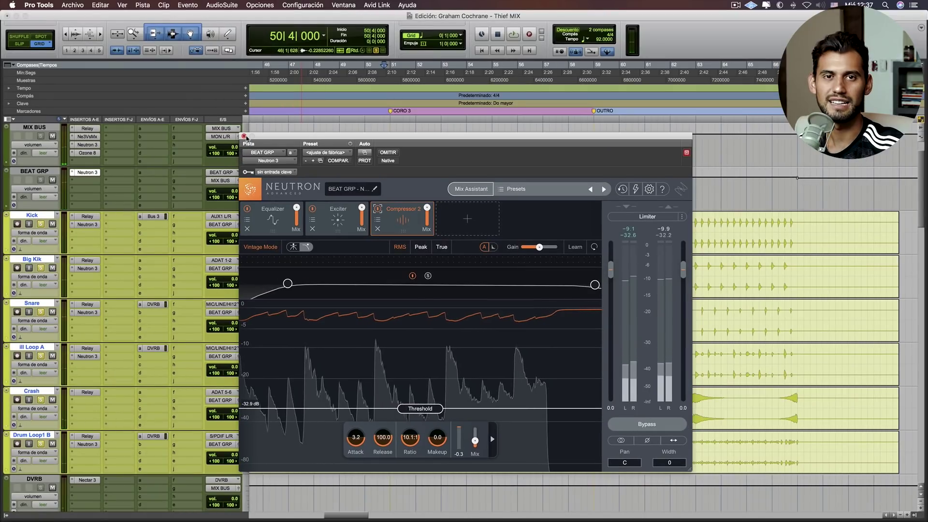
pyautogui.click(244, 137)
# Open the DVRB track's Nectar 3 and inspect its Reverb, Dimension and Saturation modules.
pyautogui.scroll(-4, 56, 258)
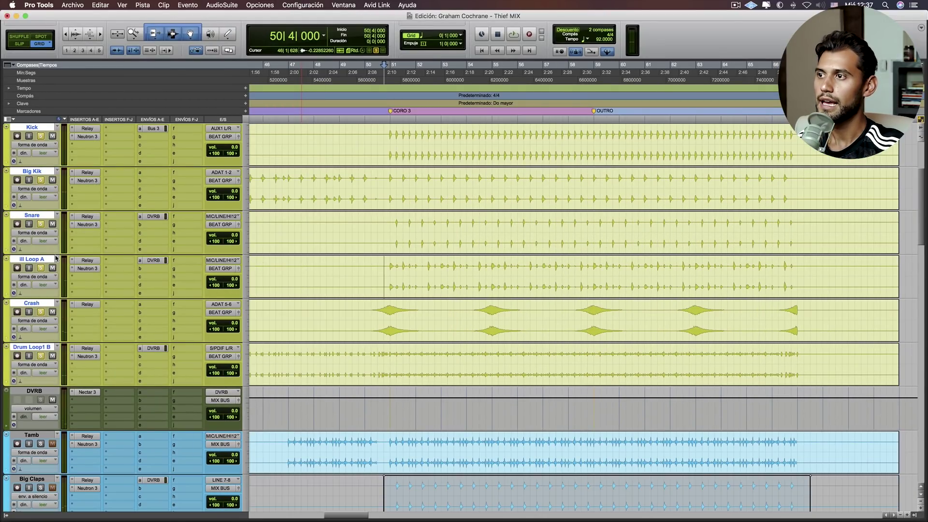
pyautogui.click(88, 392)
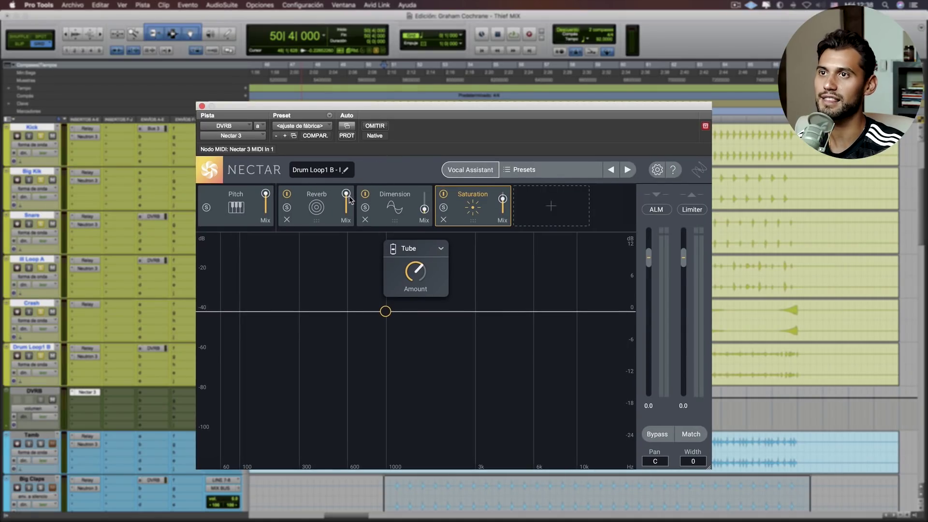
pyautogui.click(322, 214)
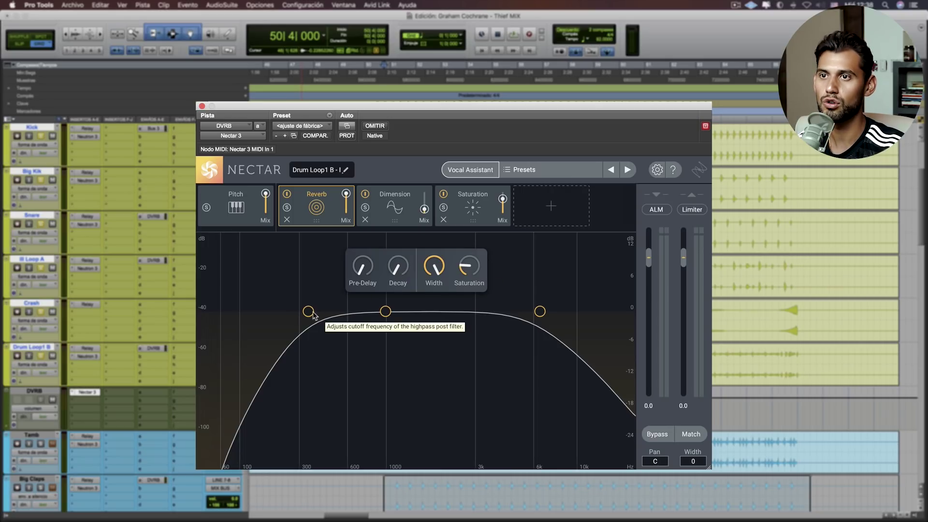
pyautogui.click(392, 208)
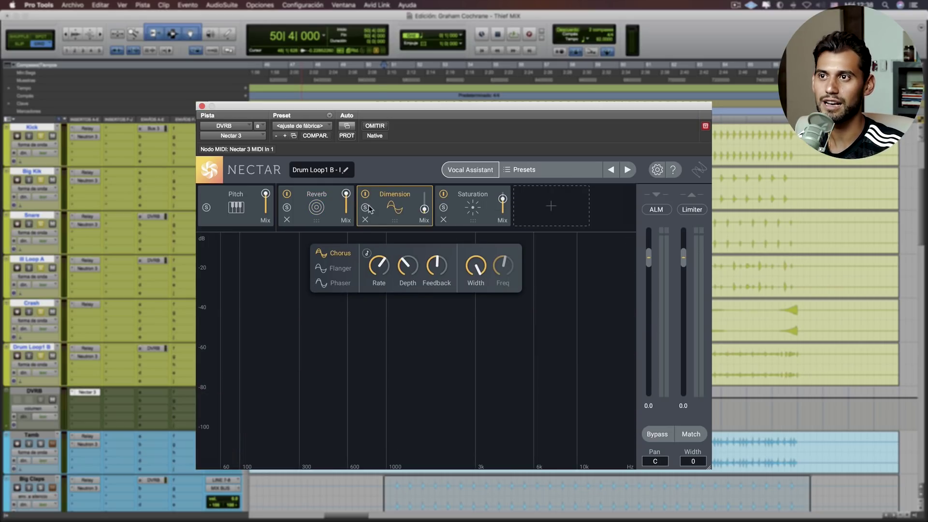
pyautogui.click(471, 208)
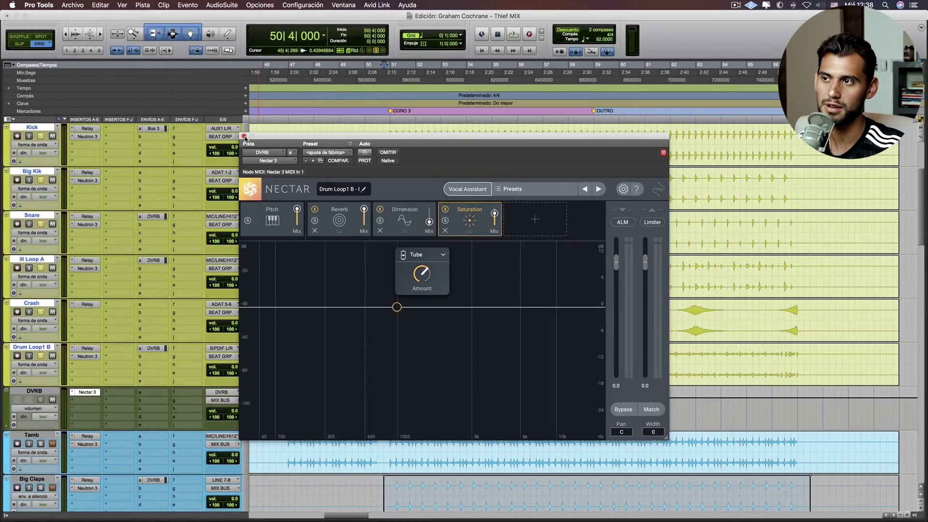
# Close Nectar 3, and view the ill Loop A track's send to DVRB.
pyautogui.click(202, 106)
pyautogui.click(156, 261)
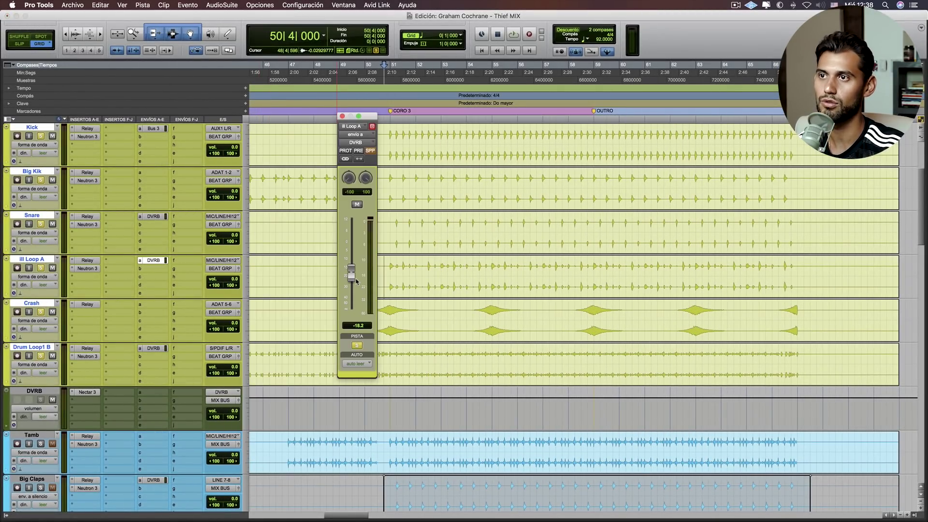
pyautogui.click(343, 117)
# Compare the drums with the DVRB track muted and unmuted during playback.
pyautogui.press('space')
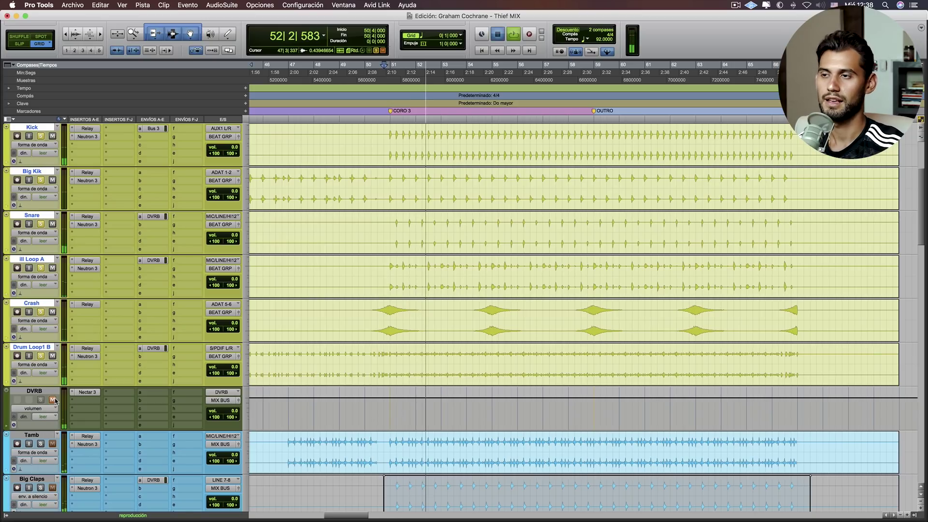
pyautogui.press('space')
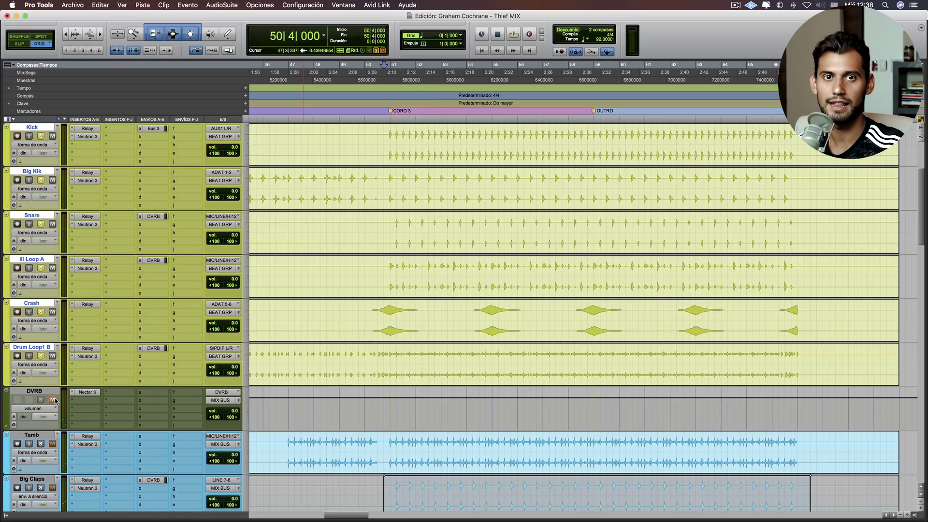
pyautogui.press('space')
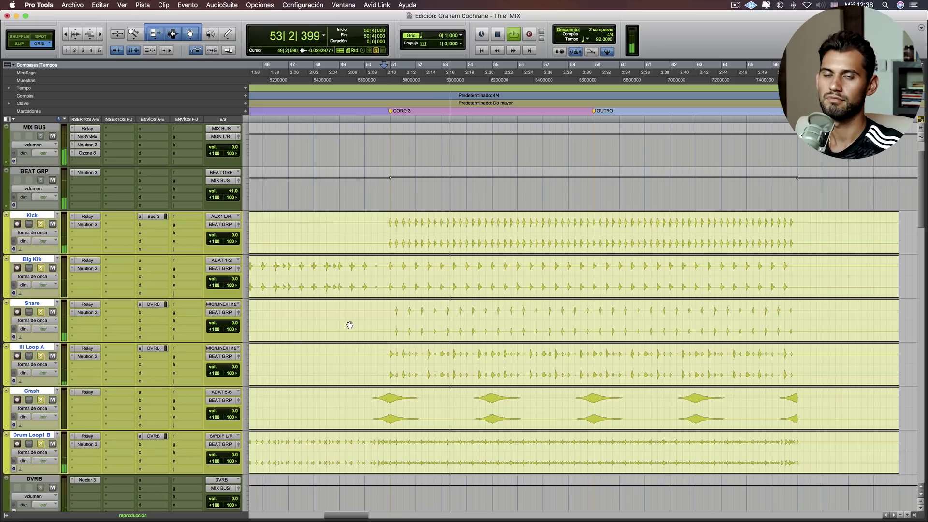
pyautogui.press('space')
# Solo the Tamb track alone and audition it from the start of CORO 3 at bar 51.
pyautogui.scroll(-10, 345, 326)
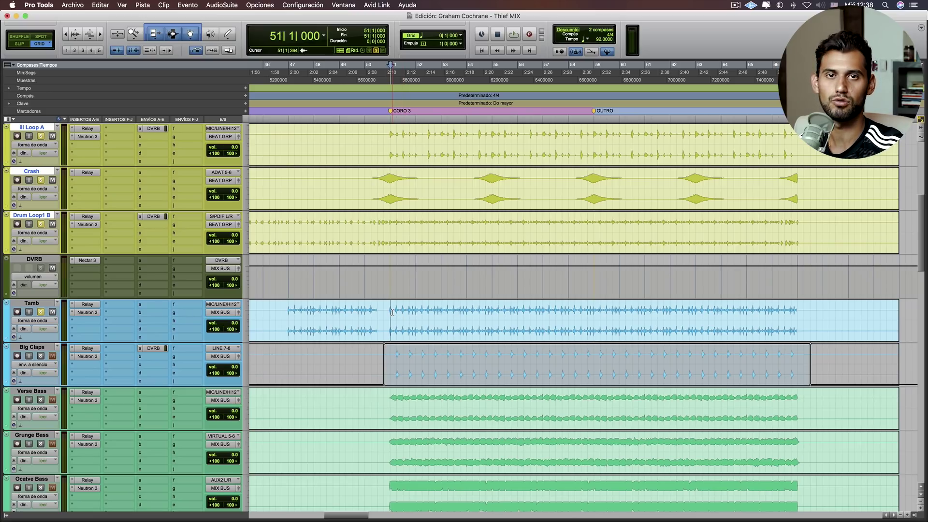
pyautogui.press('space')
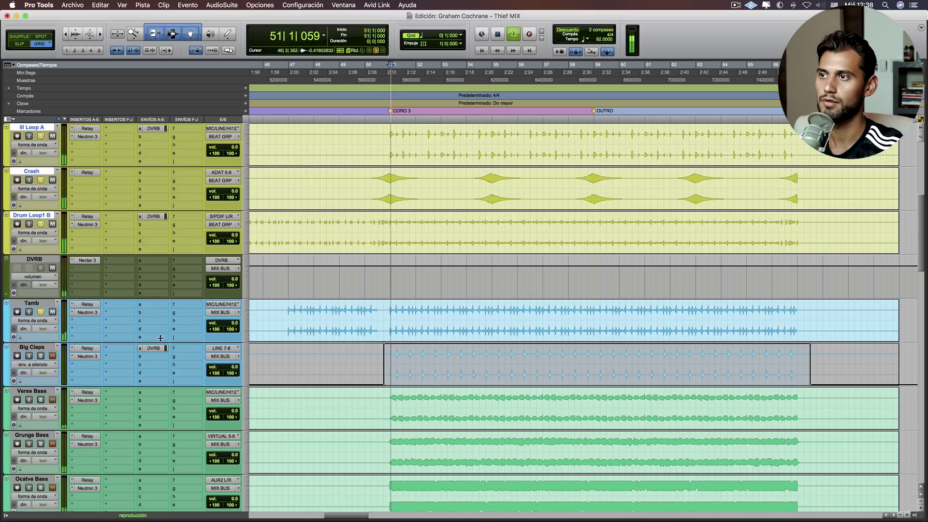
pyautogui.click(41, 313)
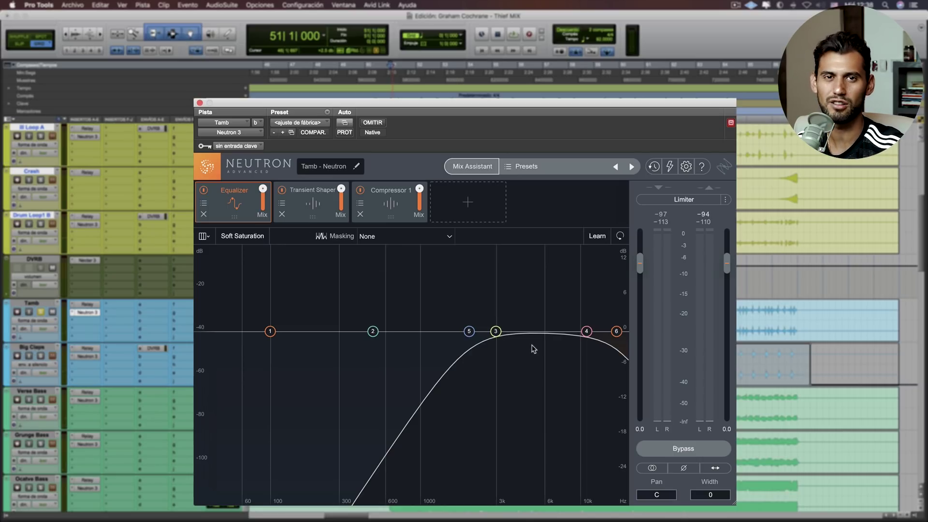
# Inspect the Transient Shaper and Compressor 1 in Tamb's Neutron 3, and compare the plug-in bypassed and active during playback.
pyautogui.click(321, 213)
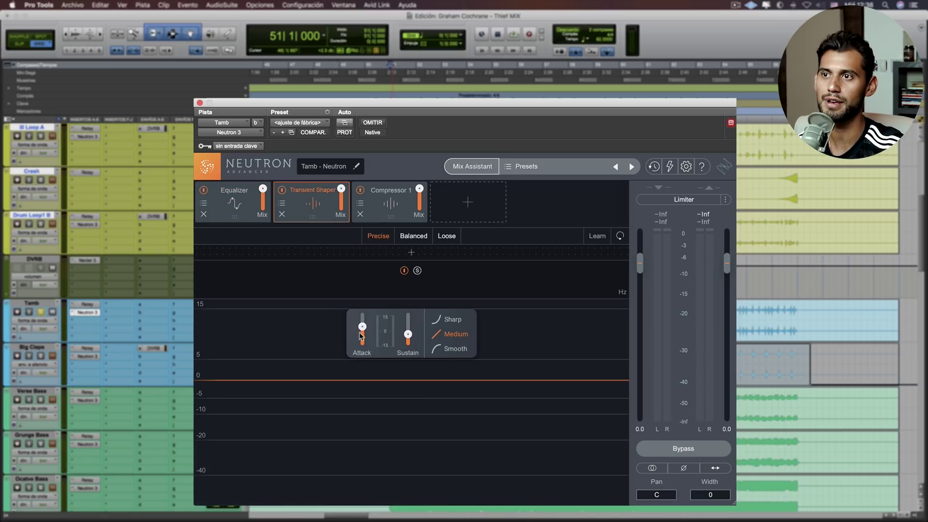
pyautogui.click(383, 212)
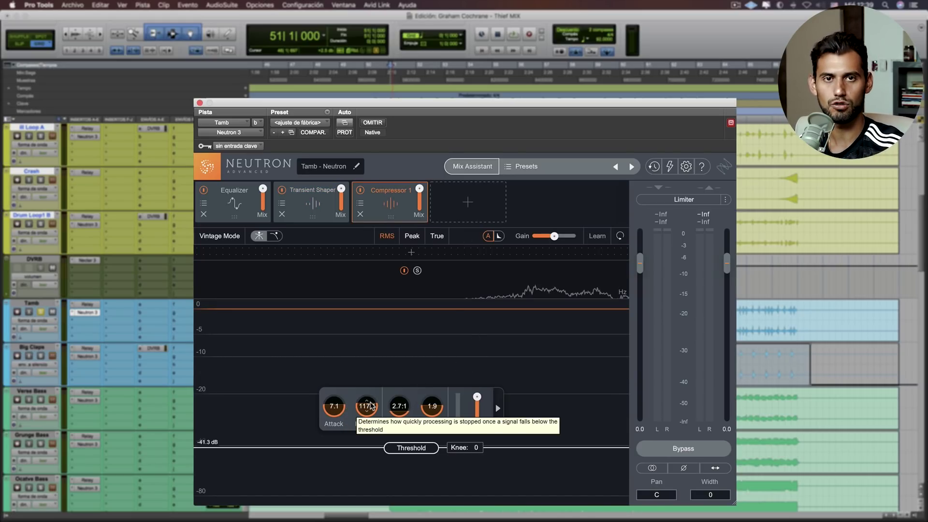
pyautogui.press('space')
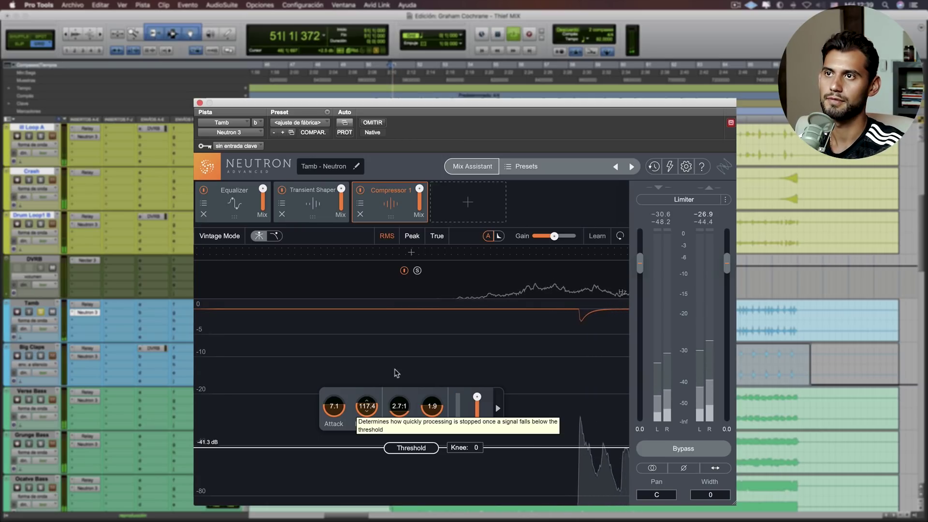
pyautogui.click(371, 122)
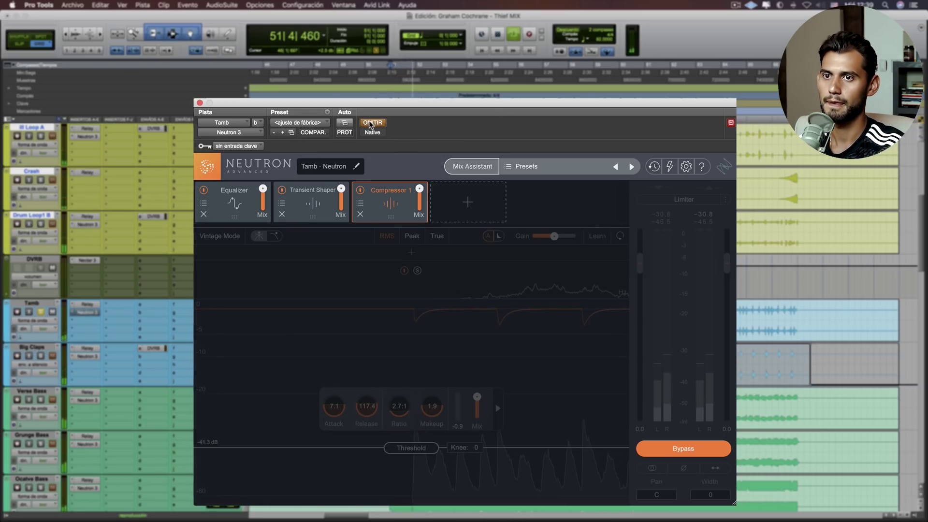
pyautogui.click(371, 123)
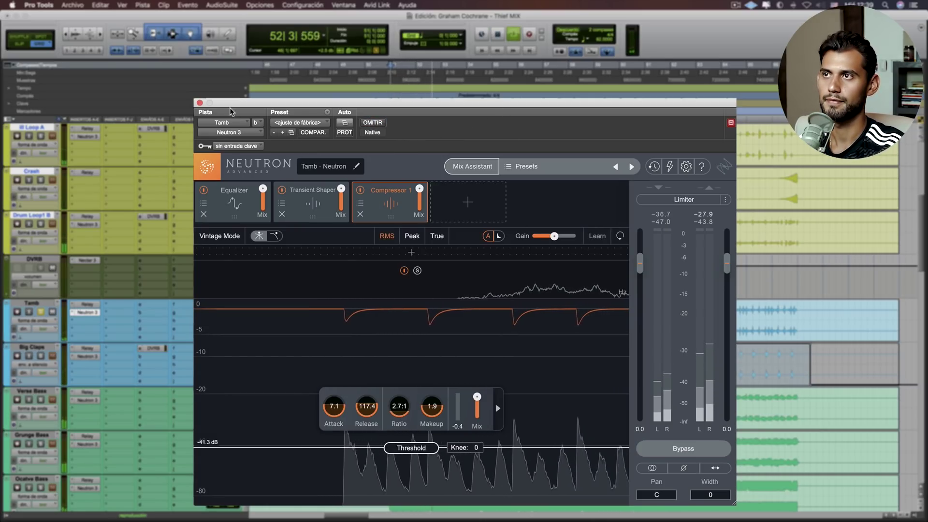
pyautogui.press('space')
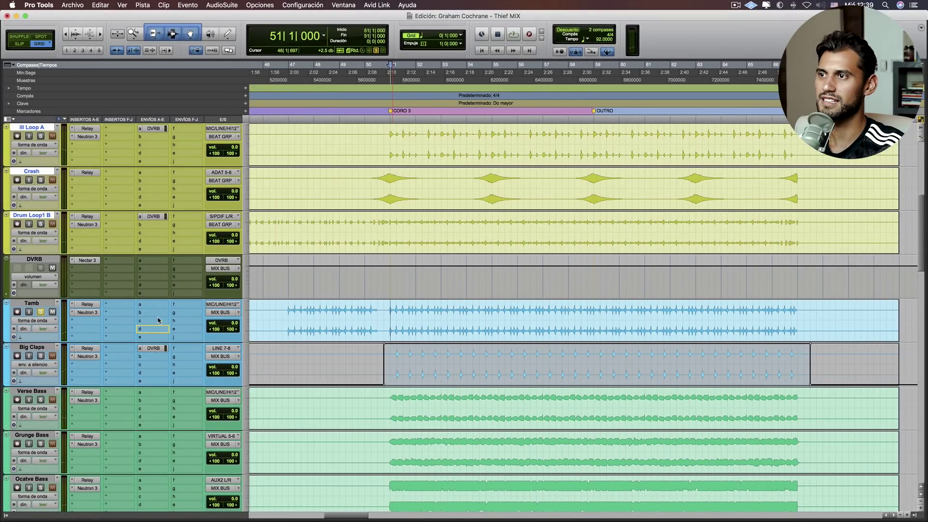
# Add a send from Tamb to DVRB, set its level to -15.3 dB during playback, and close the send window.
pyautogui.click(159, 308)
pyautogui.press('space')
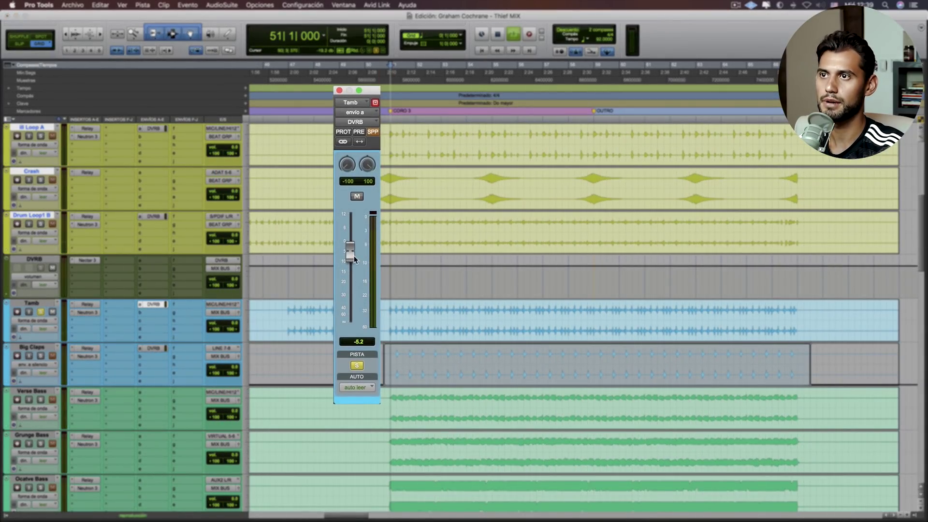
pyautogui.moveTo(352, 254); pyautogui.dragTo(352, 274)
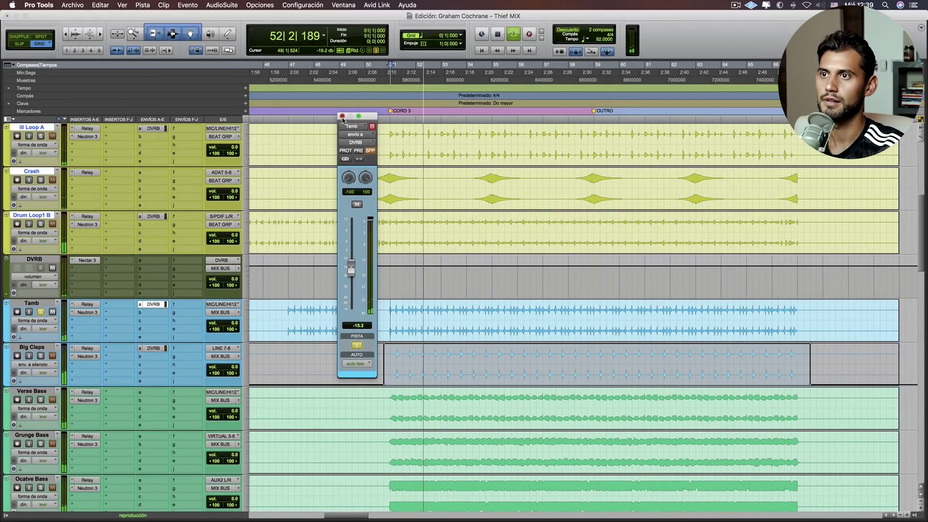
pyautogui.click(340, 92)
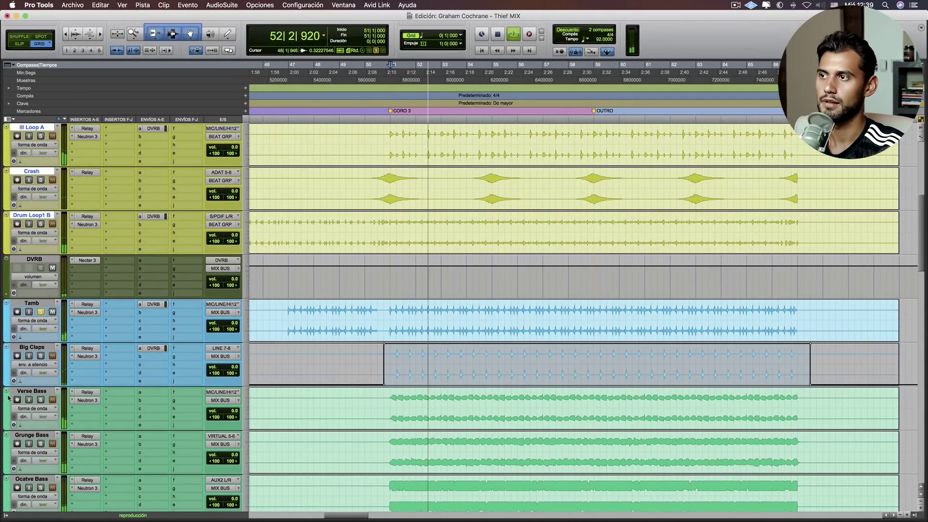
# Solo the Big Claps track instead of Tamb, and audition it from bar 53.
pyautogui.press('space')
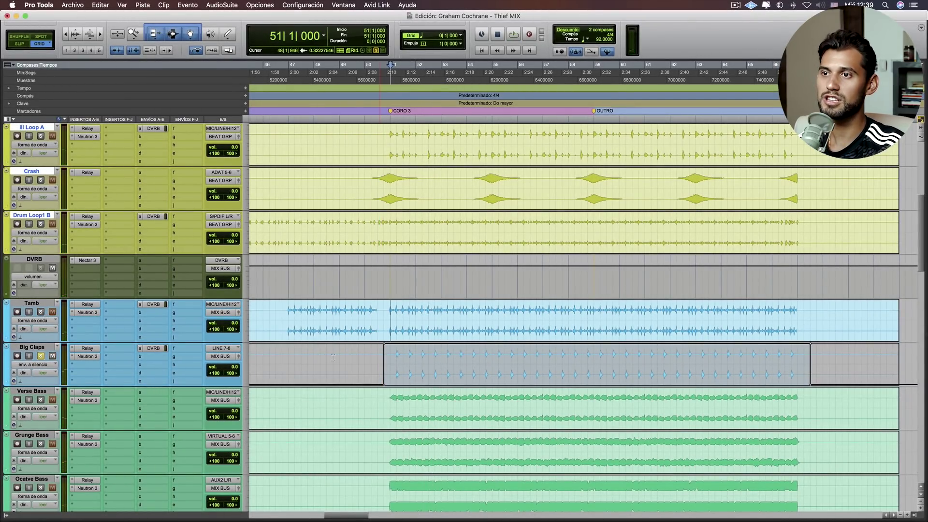
pyautogui.press('r')
pyautogui.hscroll(-3, 354, 360)
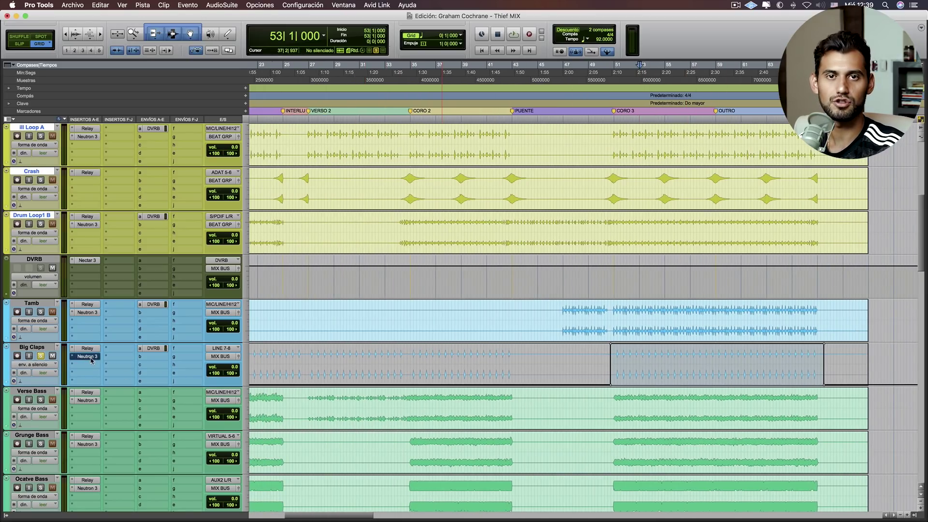
pyautogui.press('space')
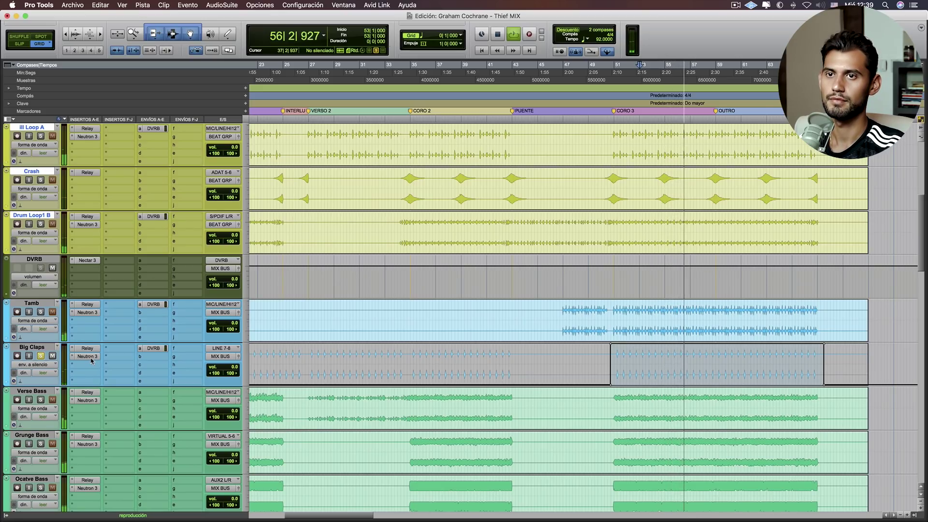
pyautogui.press('space')
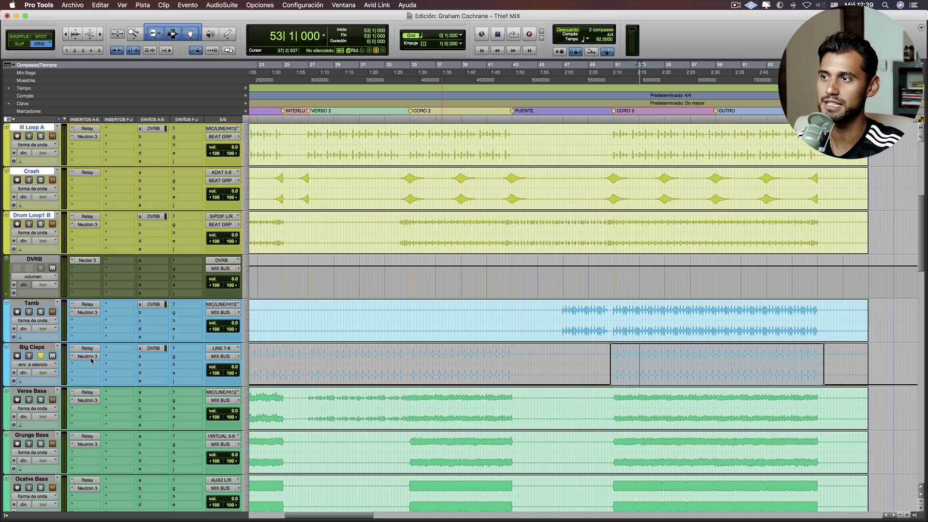
# Open Neutron 3 on Big Claps, show the Sculptor, and turn off all five modules.
pyautogui.click(86, 356)
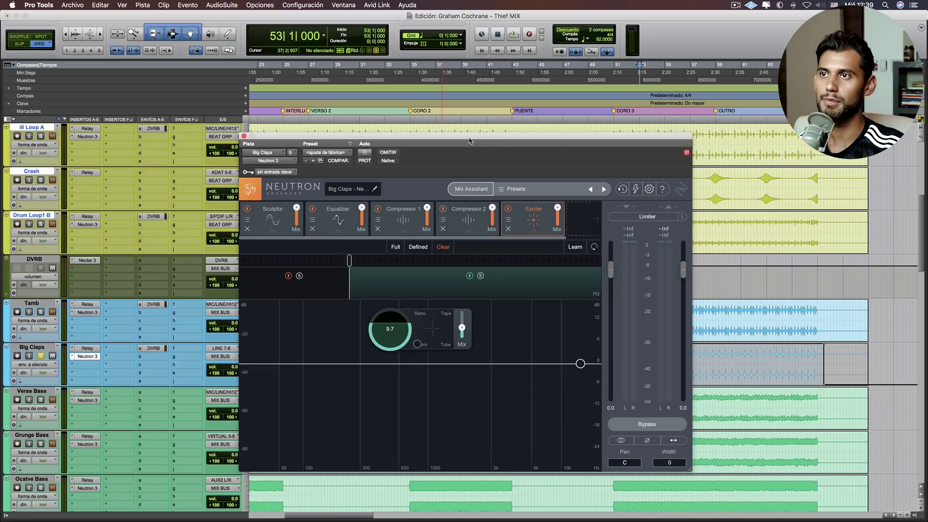
pyautogui.moveTo(463, 140); pyautogui.dragTo(416, 134)
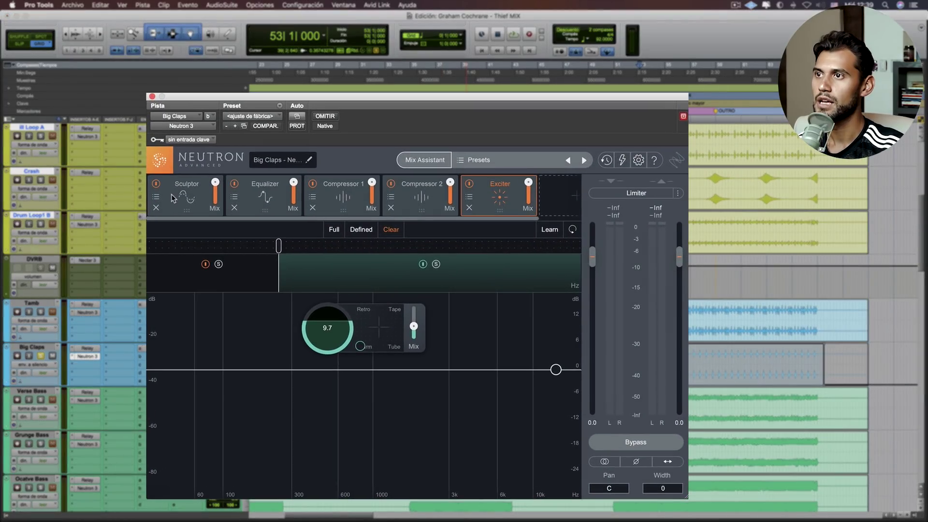
pyautogui.click(214, 215)
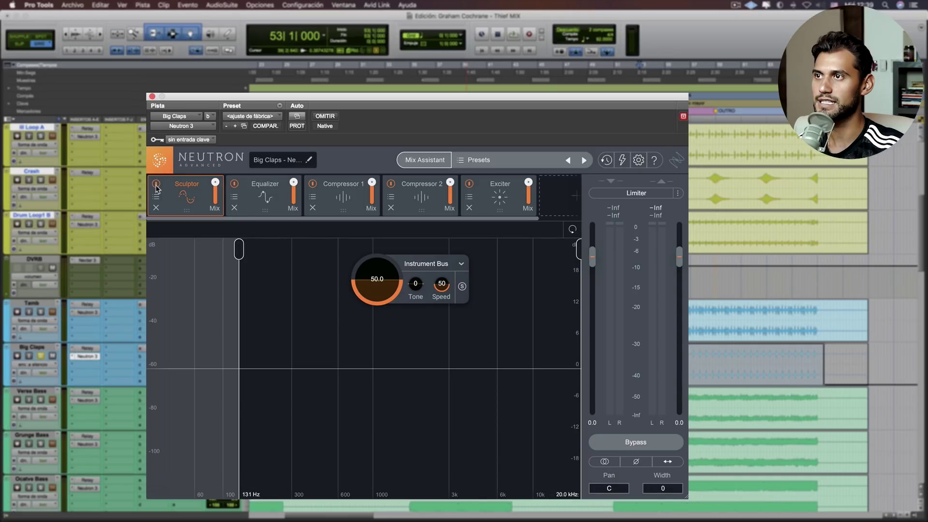
pyautogui.click(235, 184)
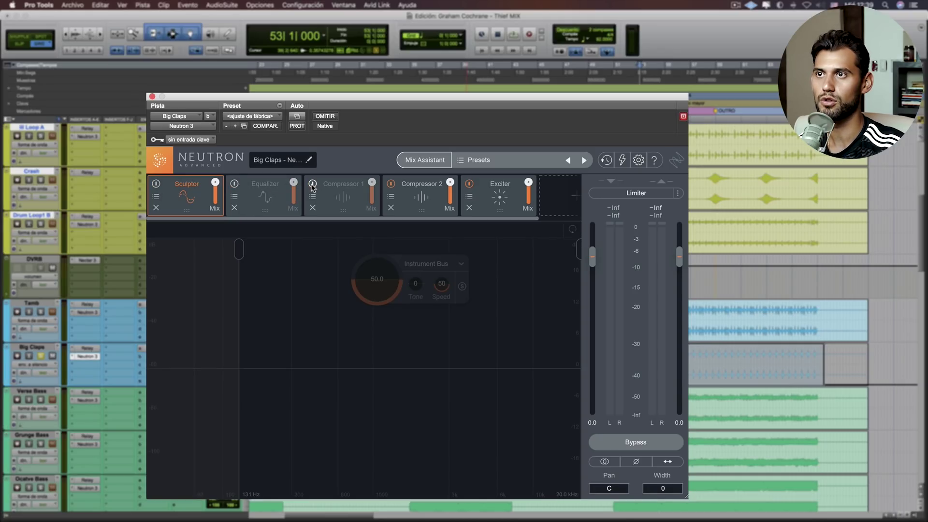
# Play Big Claps without processing, and turn the Sculptor on during playback to hear its effect.
pyautogui.press('space')
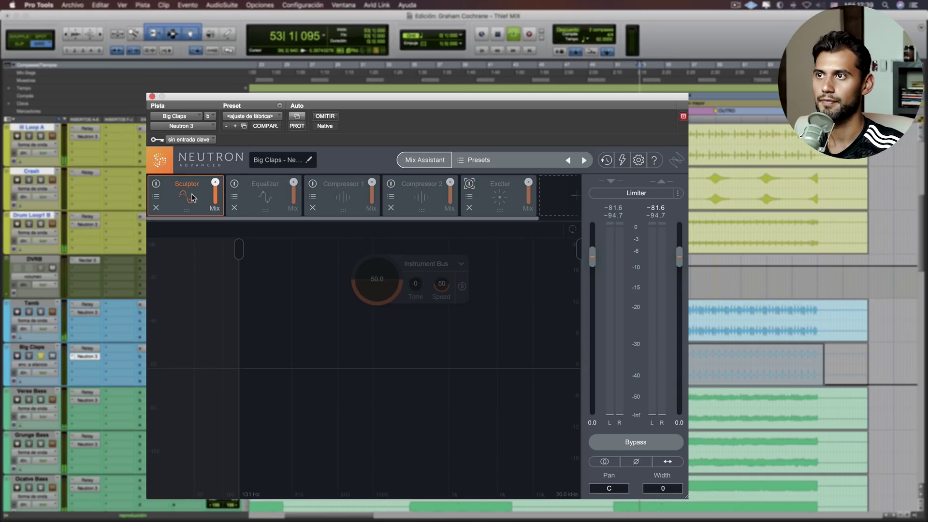
pyautogui.click(156, 184)
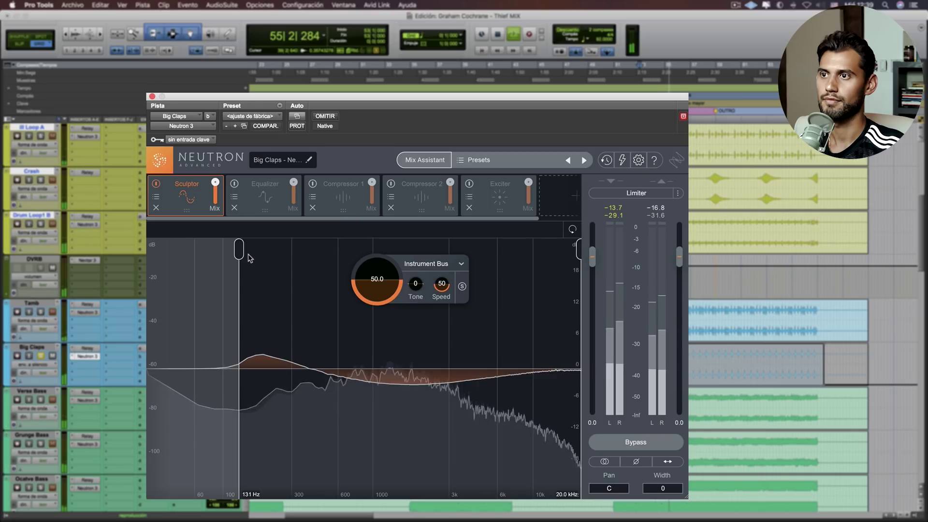
pyautogui.press('space')
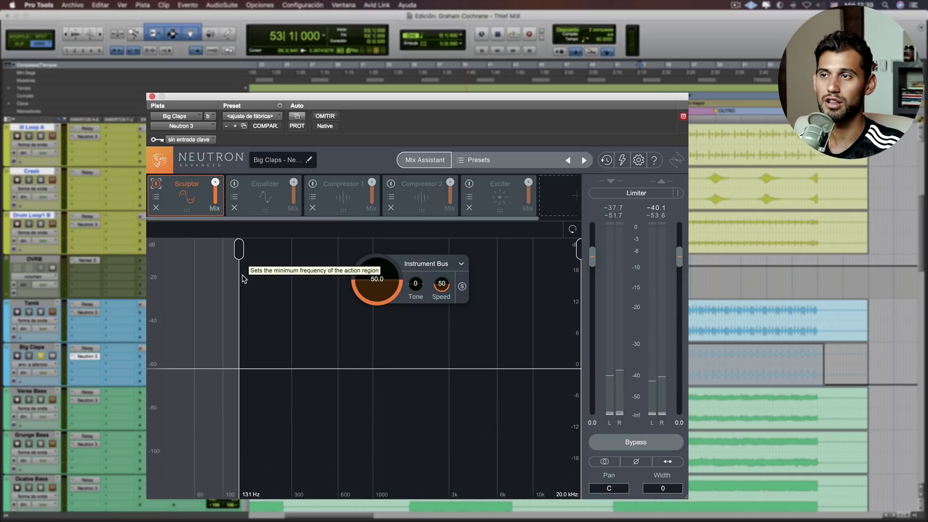
# Turn on the Equalizer for Big Claps, and examine dynamic band 3 at 546 Hz during playback.
pyautogui.click(254, 197)
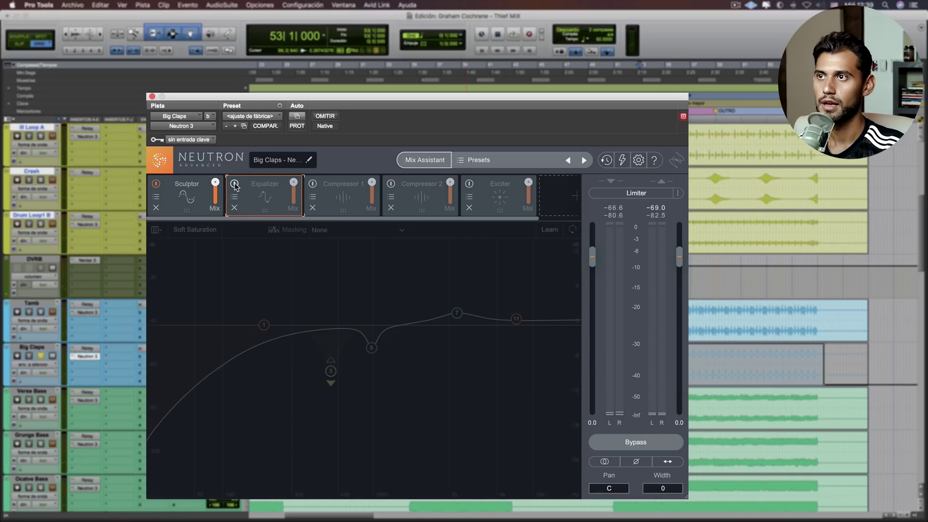
pyautogui.click(330, 371)
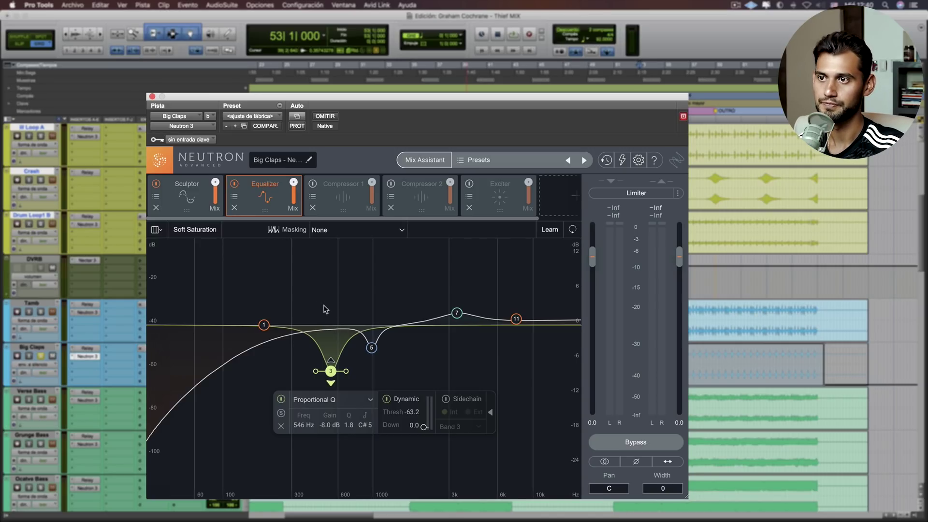
pyautogui.press('space')
pyautogui.moveTo(423, 427); pyautogui.dragTo(425, 429)
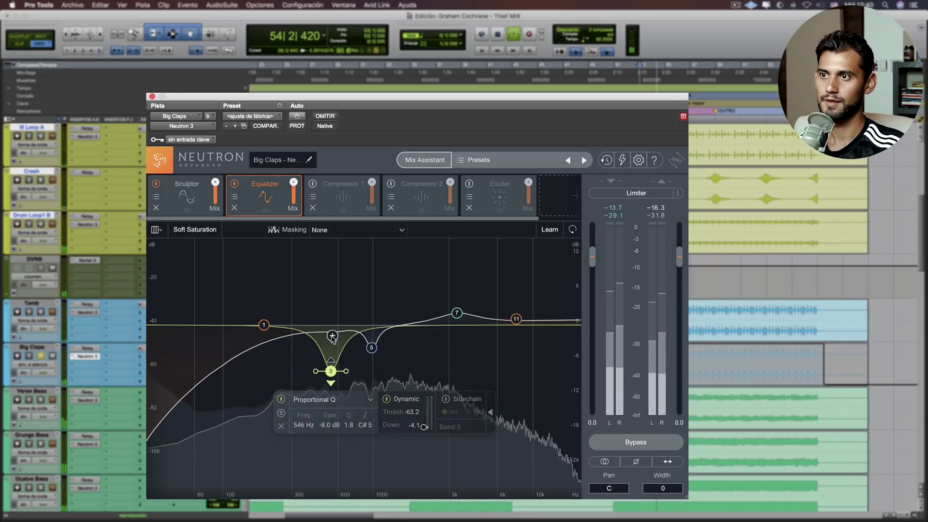
pyautogui.press('space')
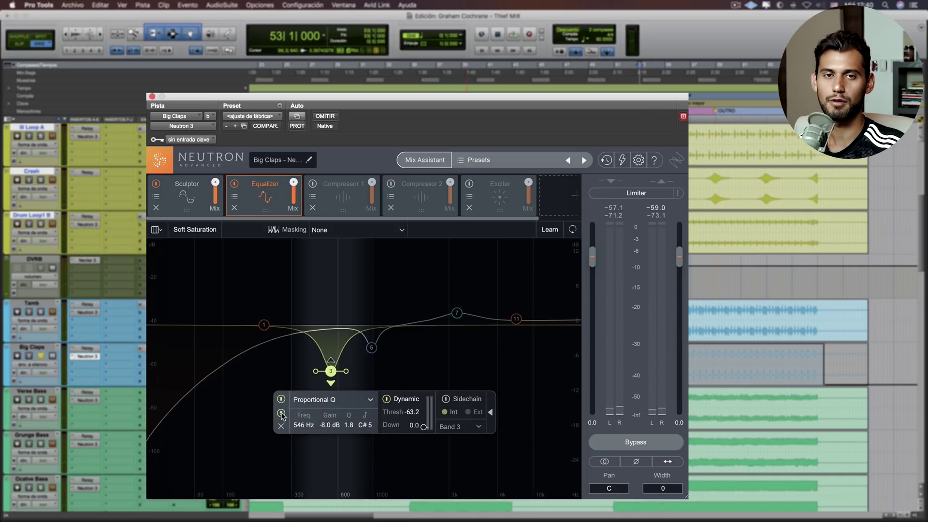
# Audition Equalizer band 3 in isolation, and inspect the settings of bands 5 and 7.
pyautogui.press('space')
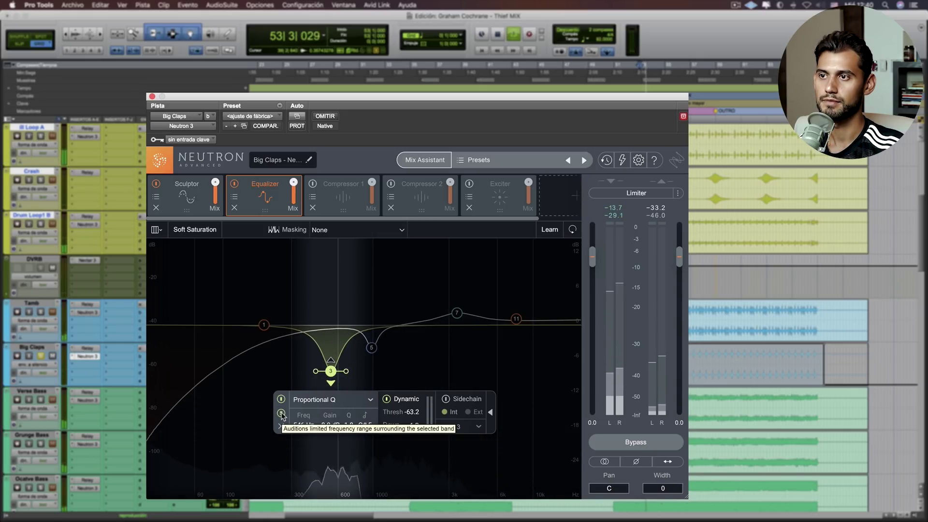
pyautogui.press('space')
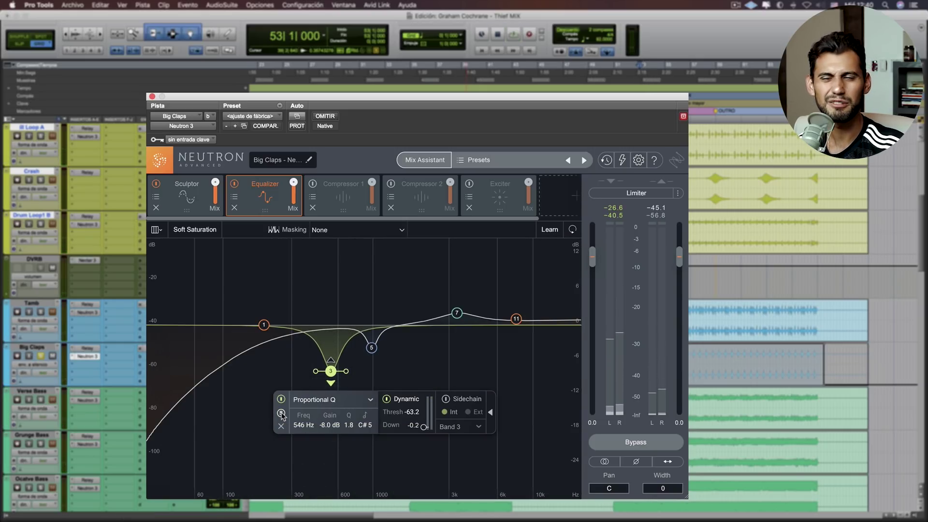
pyautogui.click(372, 347)
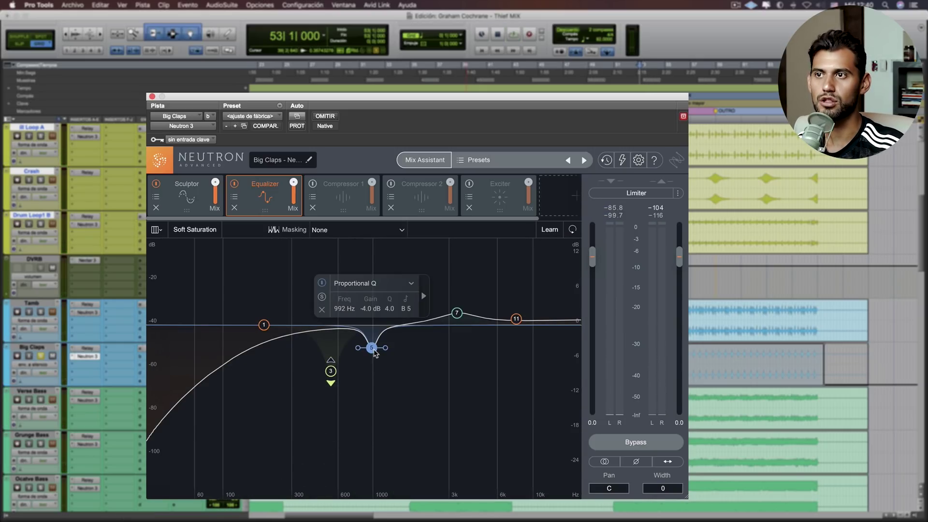
pyautogui.click(457, 313)
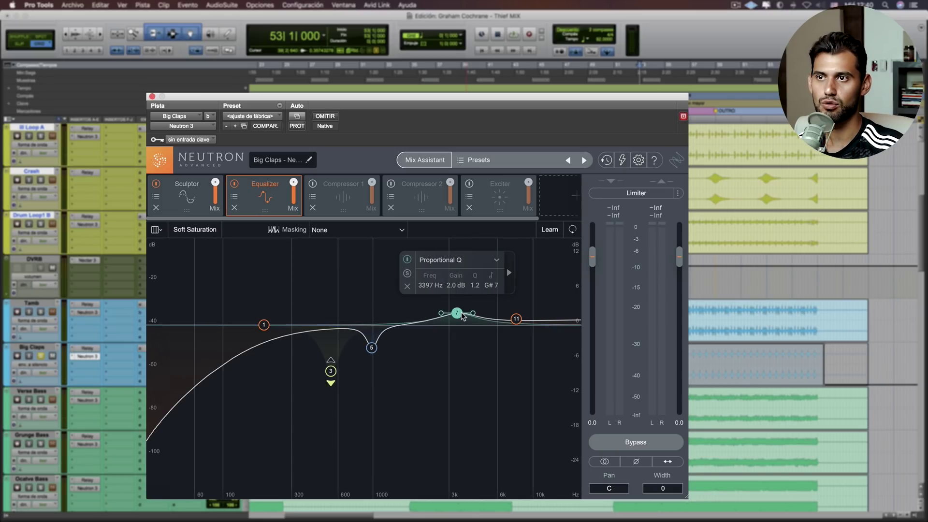
# Inspect the settings of Equalizer band 11, and play Big Claps with the Equalizer active.
pyautogui.click(516, 320)
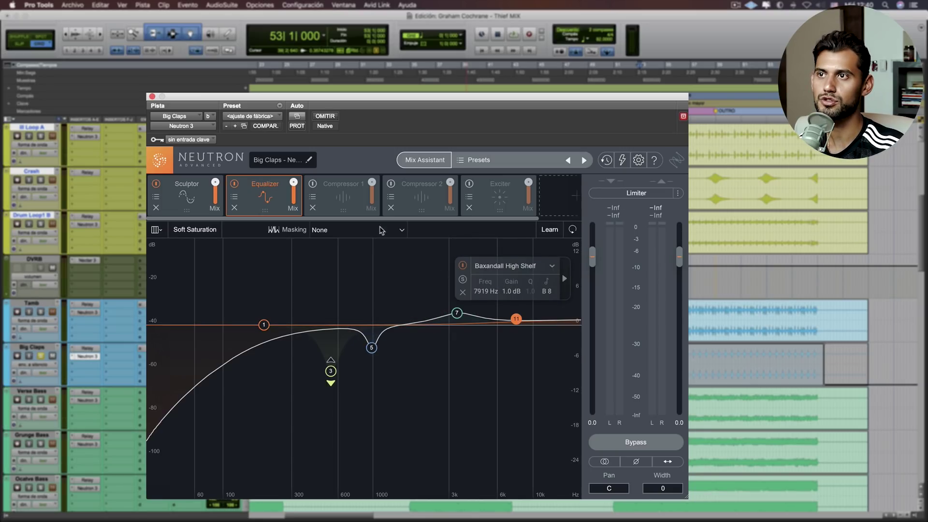
pyautogui.press('space')
# Turn on Compressor 1 and Compressor 2 for Big Claps, and play the track to hear the compression.
pyautogui.click(316, 187)
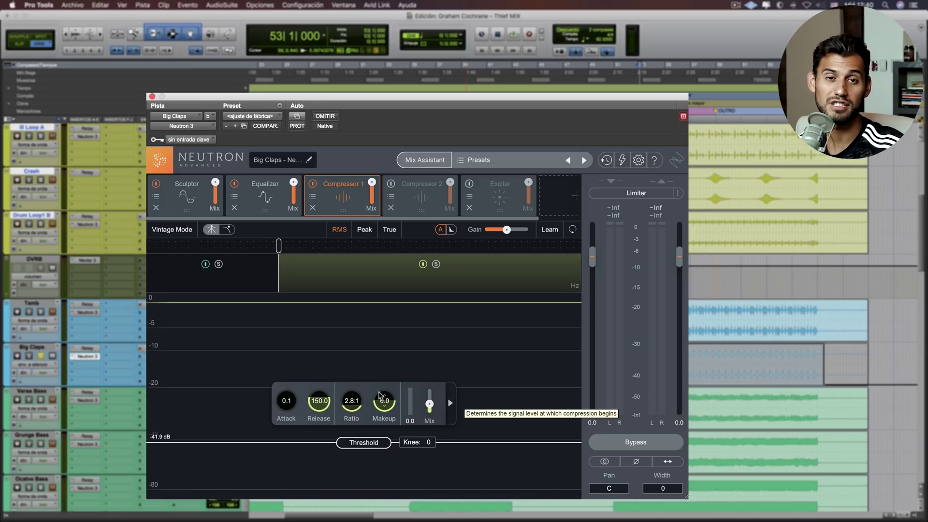
pyautogui.click(412, 198)
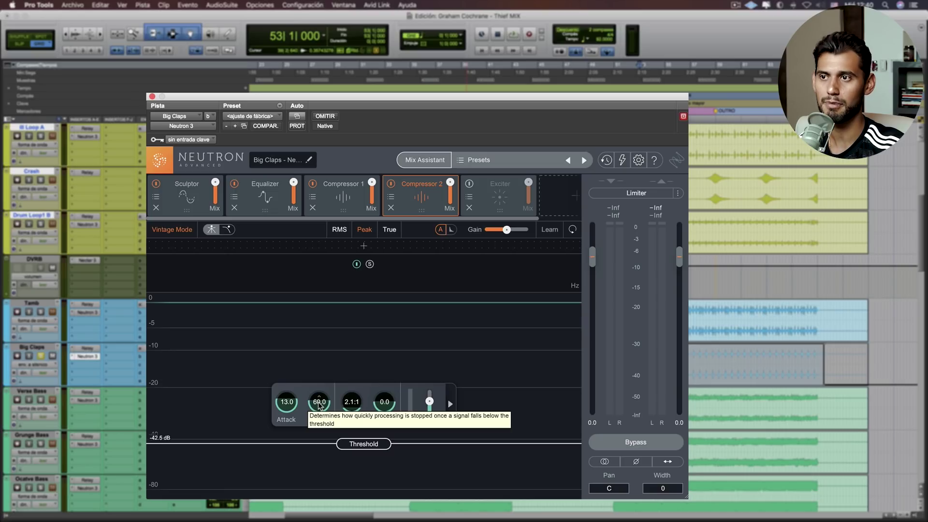
pyautogui.press('space')
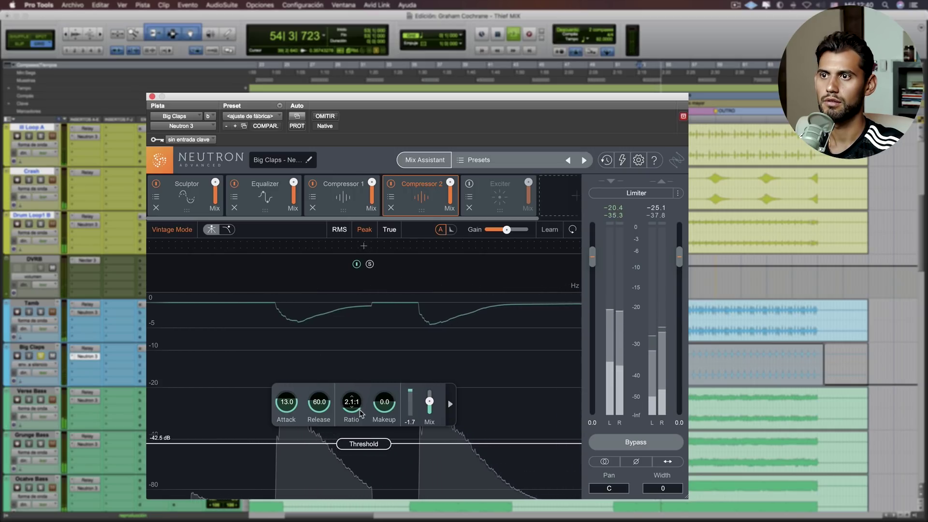
pyautogui.press('space')
# Turn on the Exciter for Big Claps, select its low band, and start playback.
pyautogui.click(469, 184)
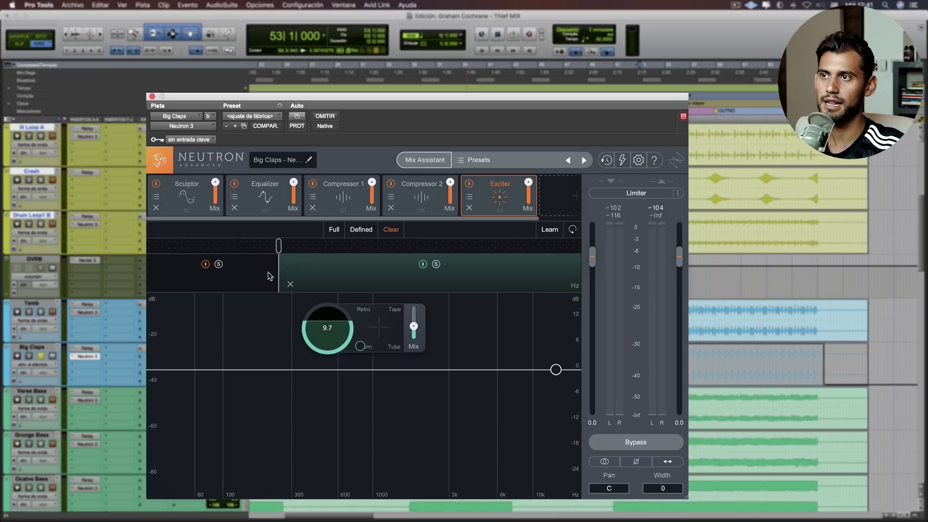
pyautogui.click(249, 282)
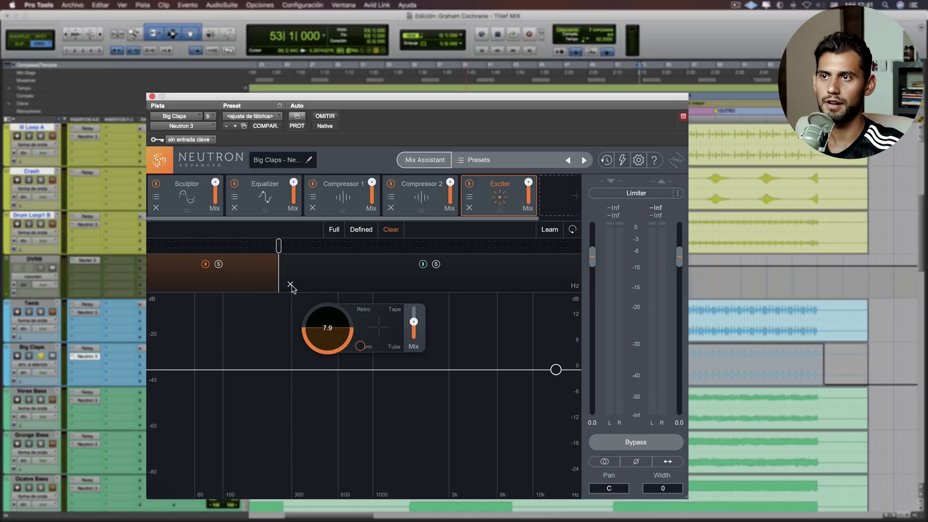
pyautogui.press('space')
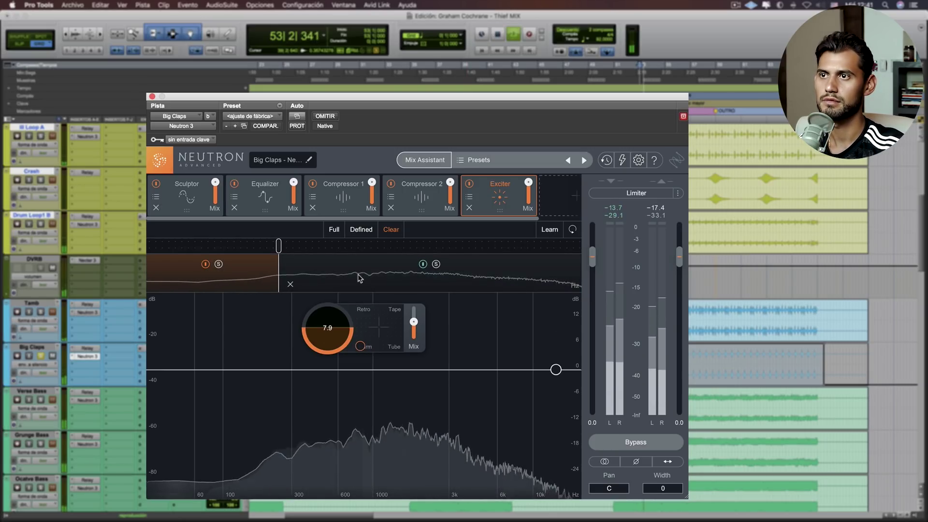
# Shift the saturation character of the Exciter's high band from Warm toward Retro during playback, and close Neutron 3.
pyautogui.click(360, 338)
pyautogui.moveTo(361, 336); pyautogui.dragTo(367, 320)
pyautogui.press('space')
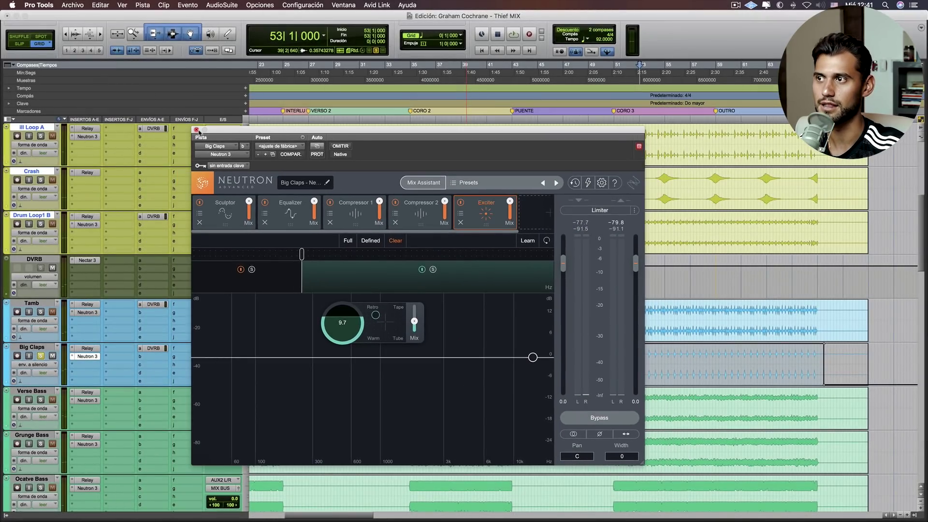
pyautogui.click(152, 96)
# Solo the drum tracks together with Tamb and Big Claps, and start playback from bar 53.
pyautogui.scroll(5, 57, 282)
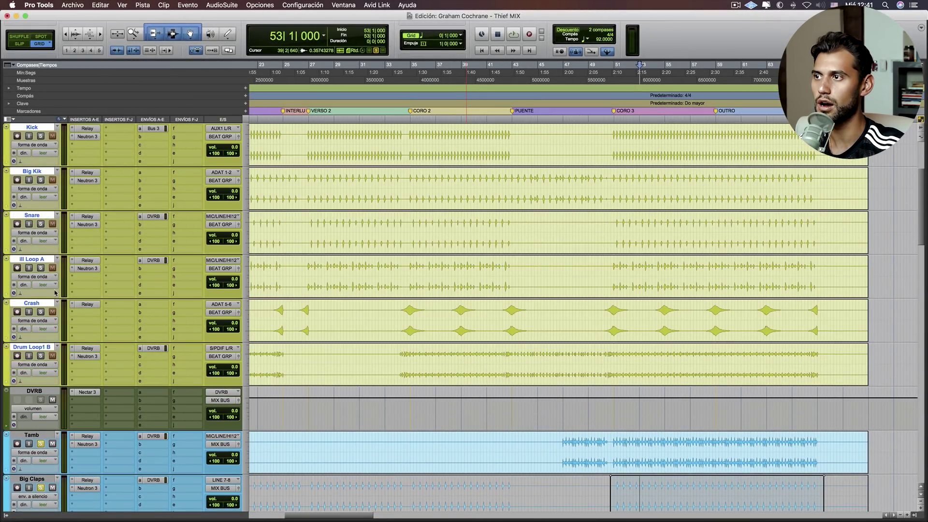
pyautogui.click(41, 311)
pyautogui.press('space')
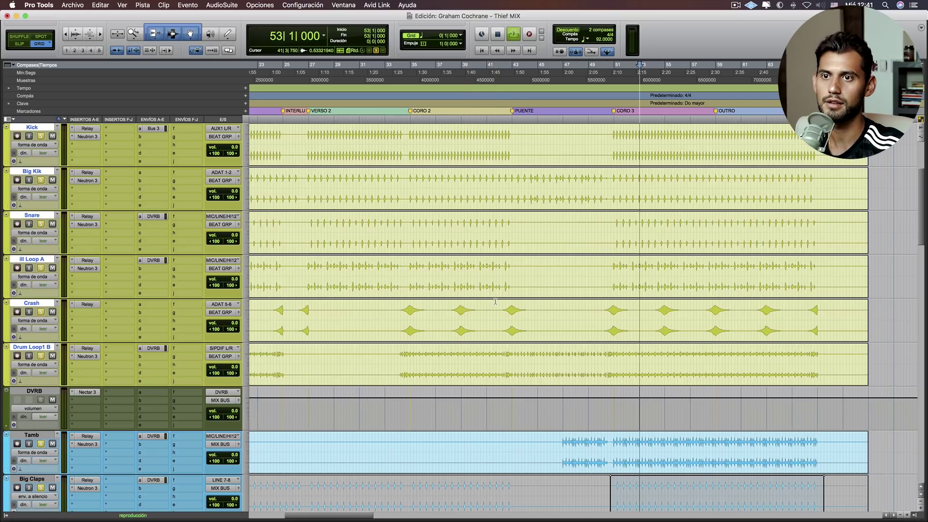
# Readjust the saturation character of the Big Claps Exciter's high band while listening with the drums, and close Neutron 3.
pyautogui.scroll(-2, 415, 331)
pyautogui.scroll(-1, 415, 330)
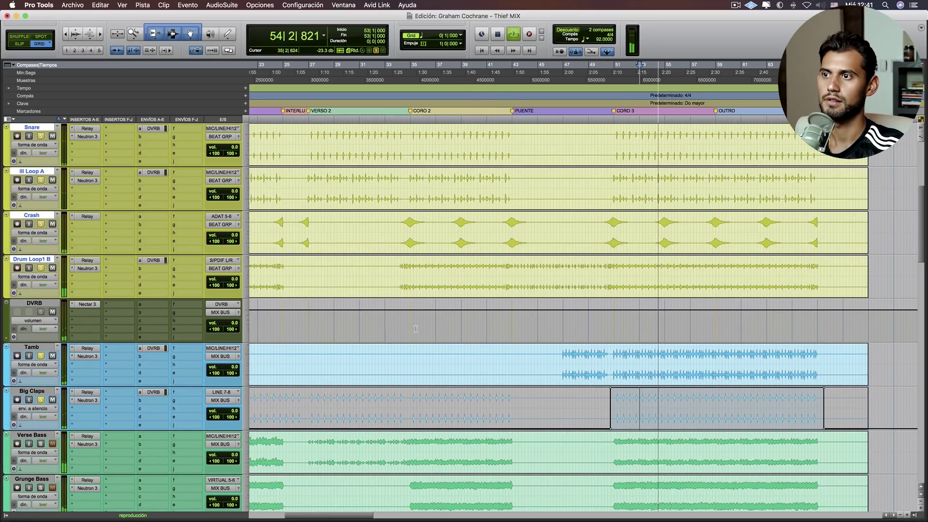
pyautogui.click(88, 400)
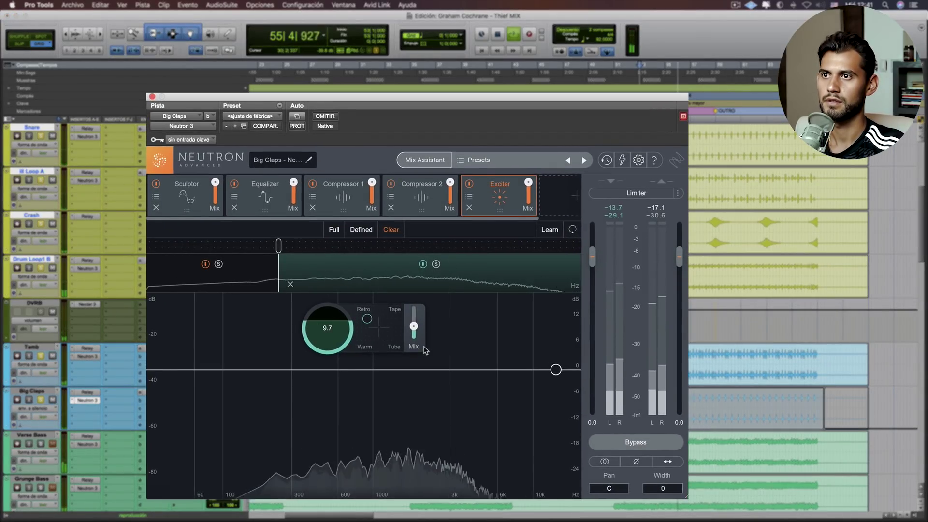
pyautogui.moveTo(366, 332)
pyautogui.mouseDown()
pyautogui.moveTo(365, 347)
pyautogui.moveTo(374, 329)
pyautogui.mouseUp()
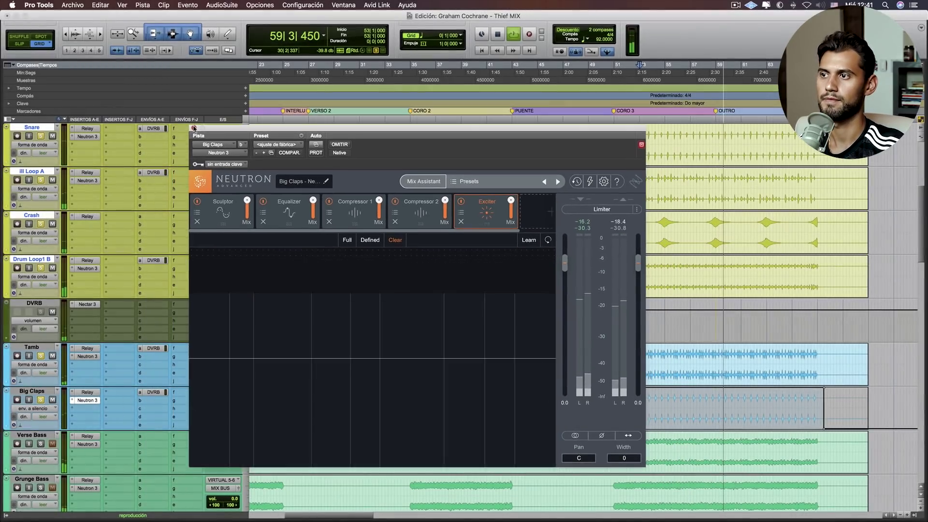
pyautogui.click(152, 96)
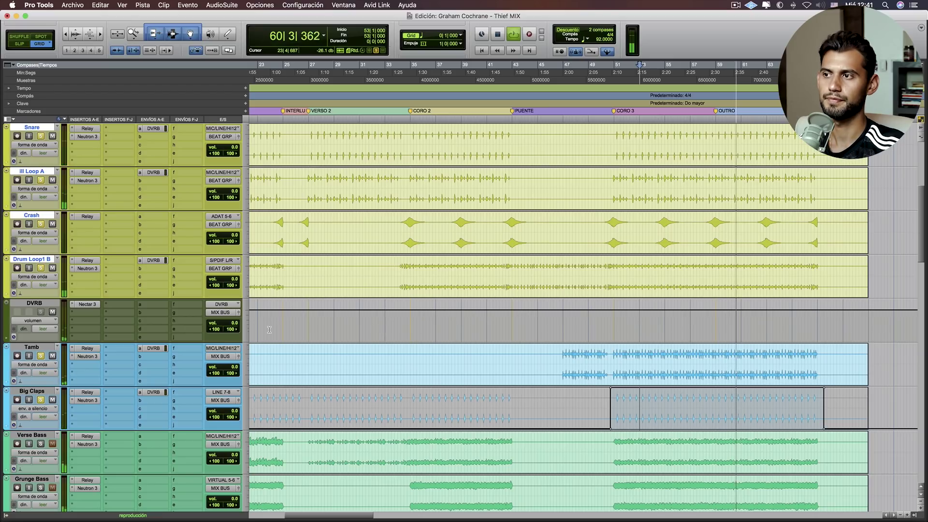
pyautogui.scroll(-1, 269, 330)
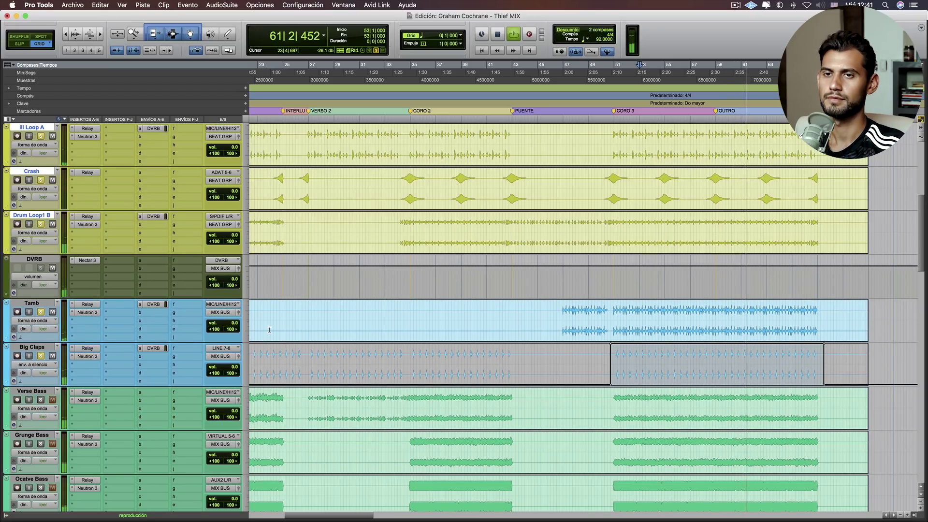
pyautogui.press('space')
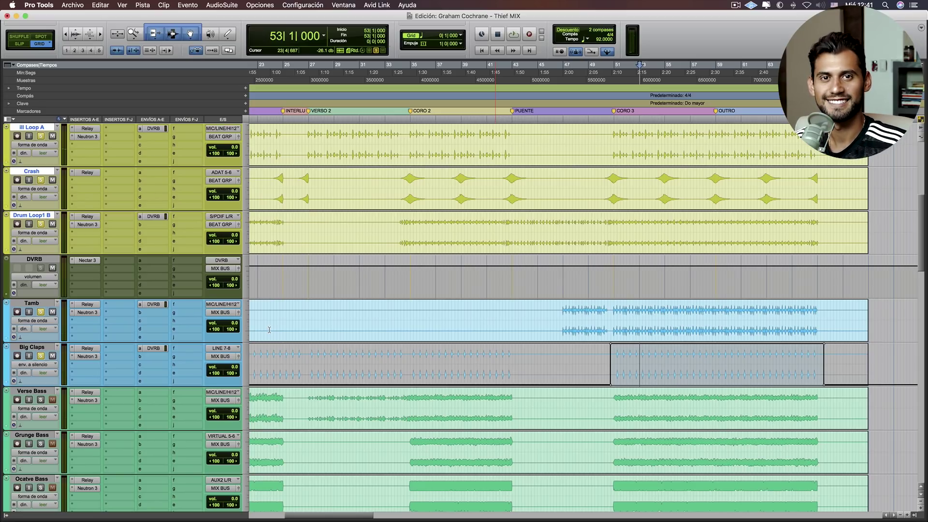
# Solo the five bass tracks and compare them from just before CORO 3 with Neutron 3 bypassed and active.
pyautogui.scroll(-3, 269, 329)
pyautogui.click(612, 270)
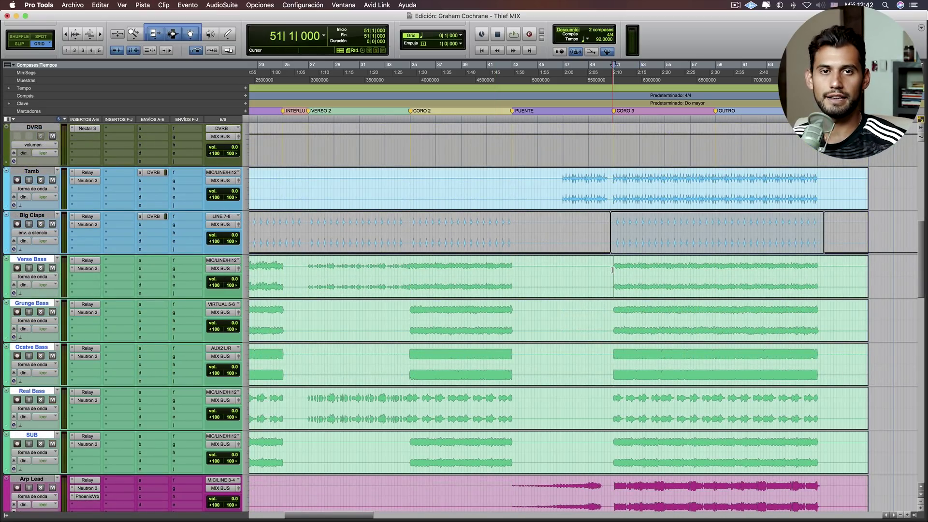
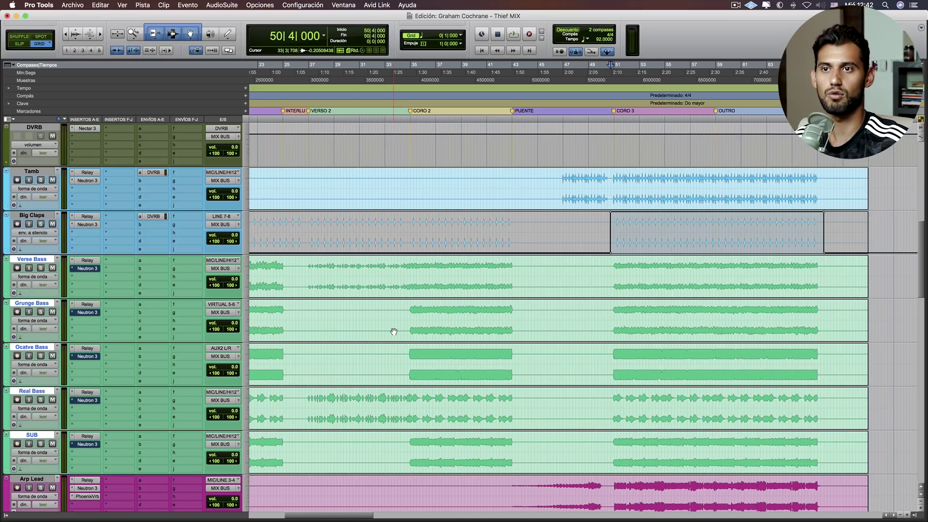
pyautogui.press('space')
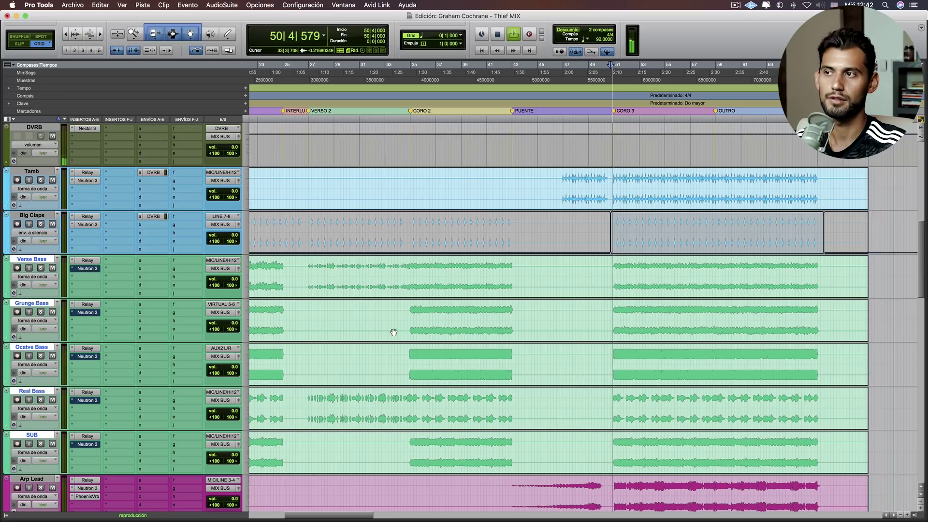
pyautogui.click(41, 268)
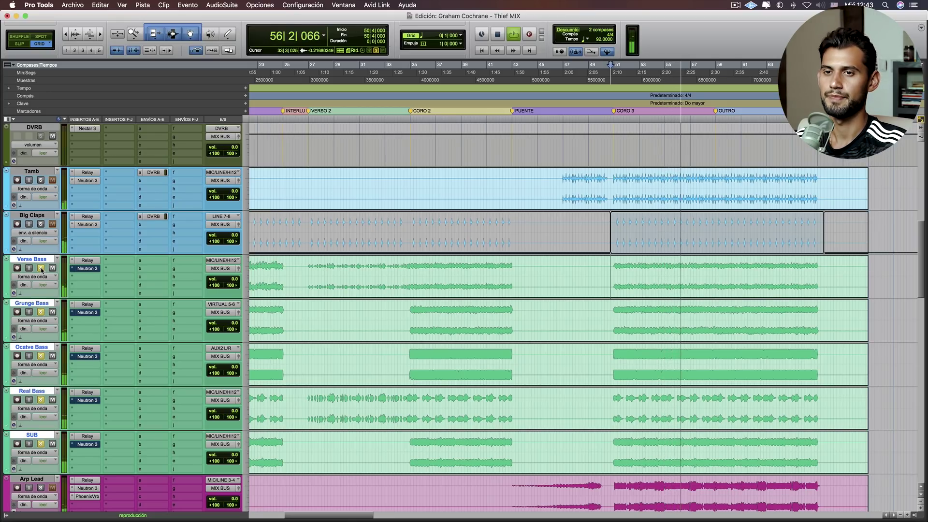
pyautogui.press('space')
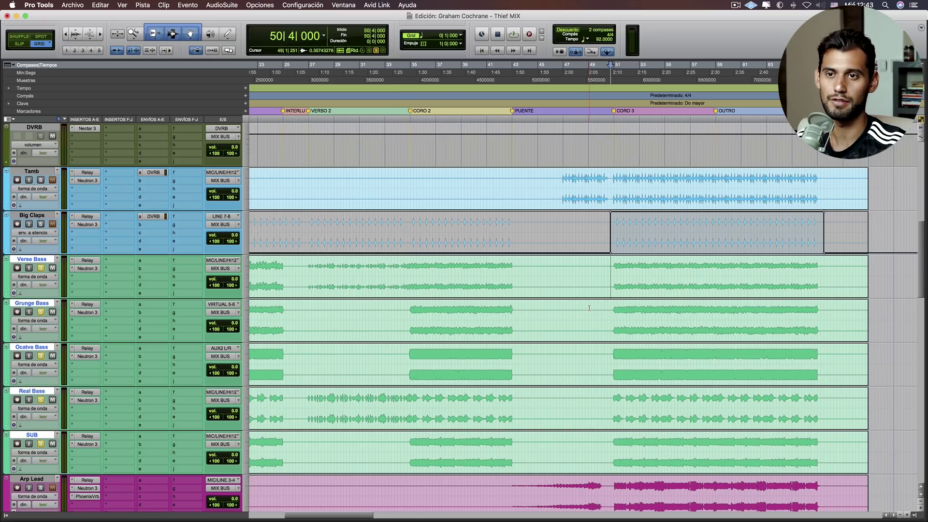
pyautogui.press('space')
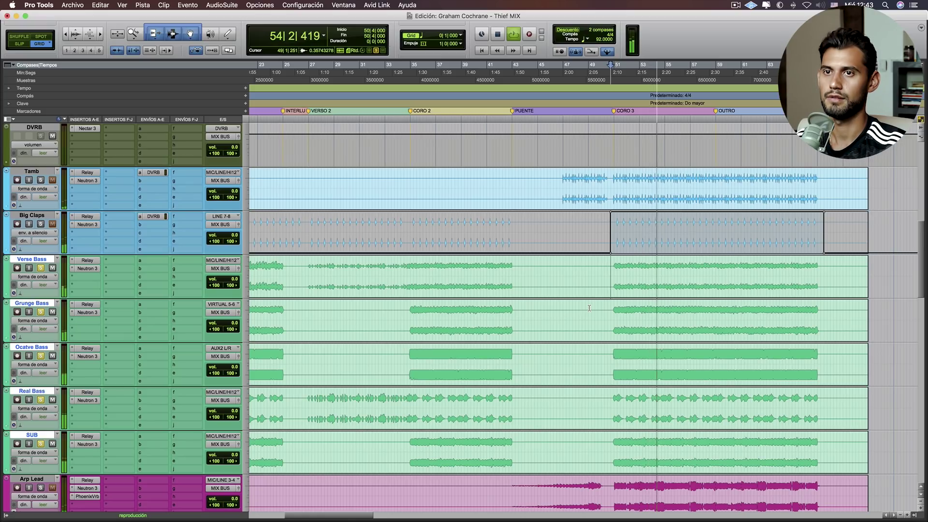
pyautogui.press('space')
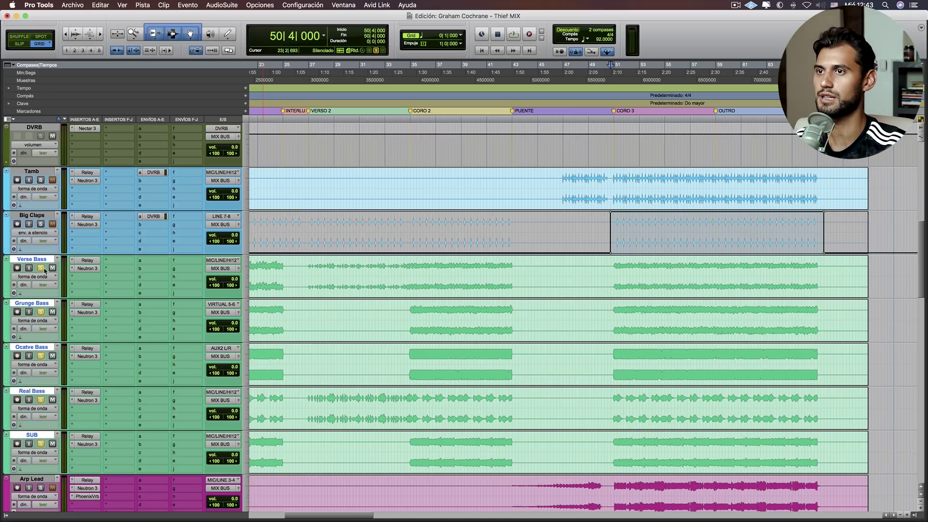
# Solo only Verse Bass, open its Neutron 3, and compare the track with the plug-in bypassed and active during playback.
pyautogui.hscroll(-5, 152, 262)
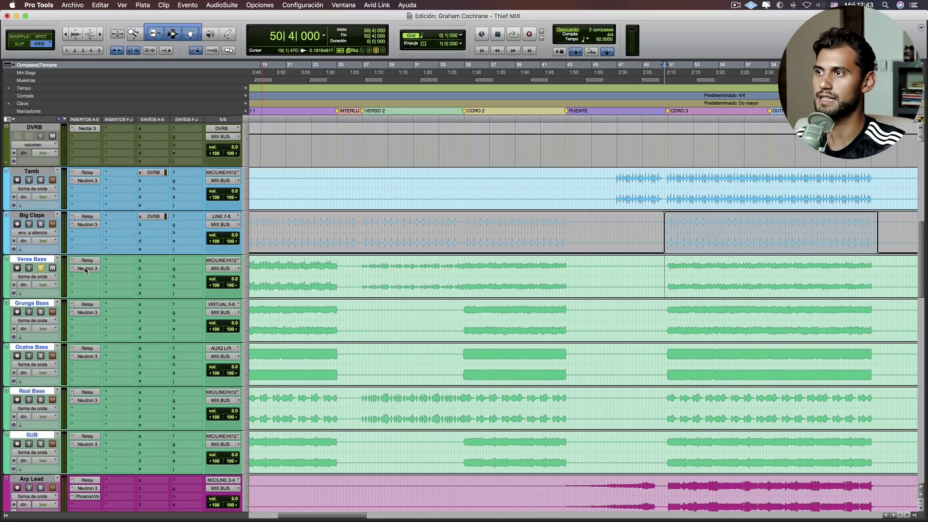
pyautogui.press('space')
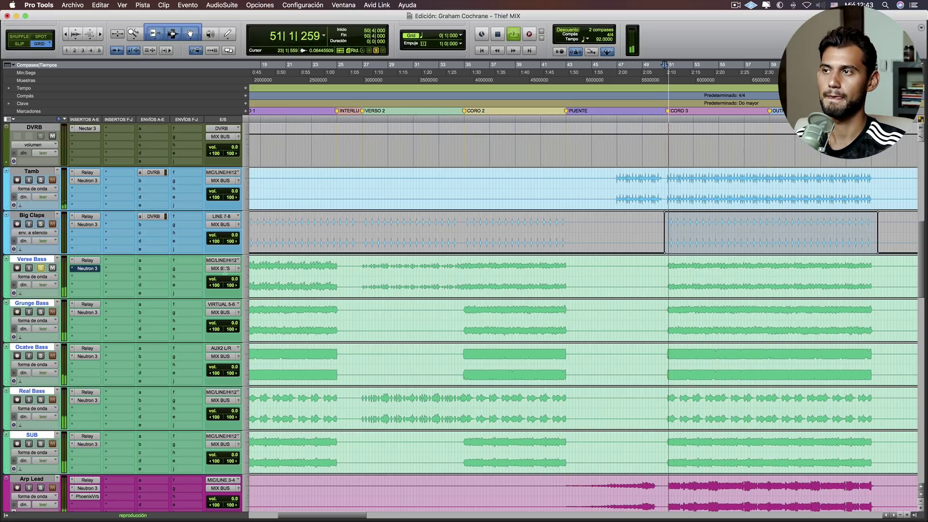
pyautogui.click(88, 269)
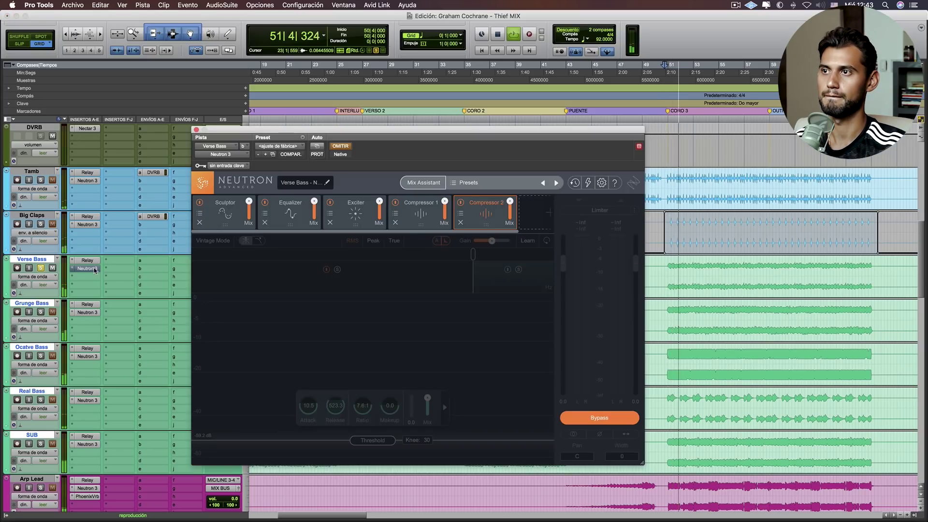
pyautogui.moveTo(373, 139); pyautogui.dragTo(342, 138)
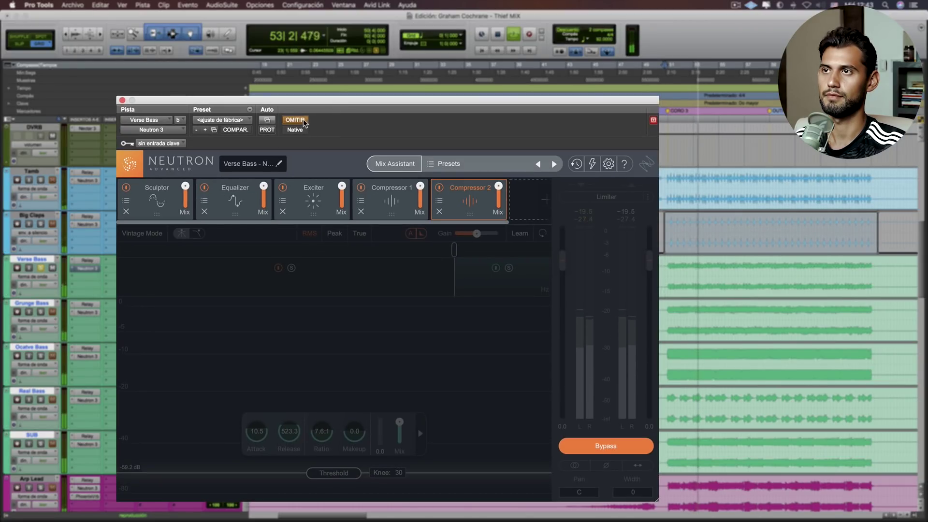
pyautogui.click(299, 120)
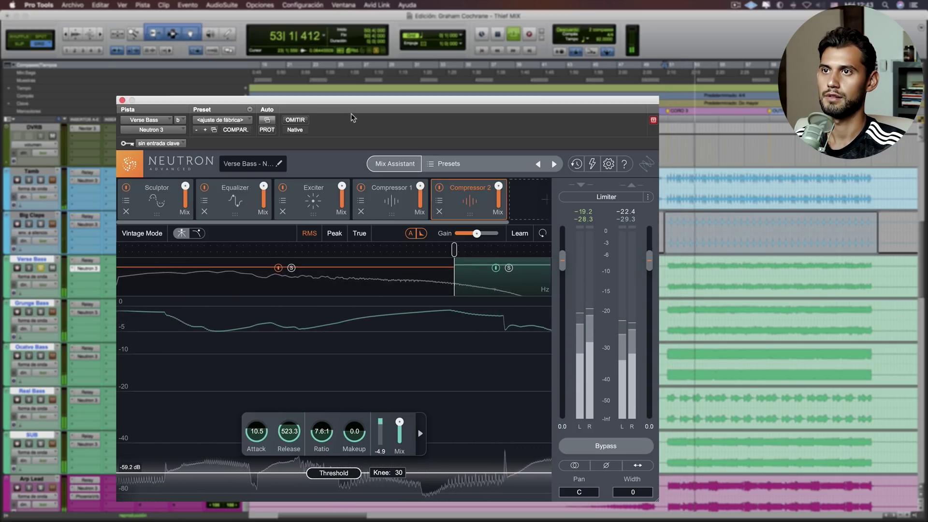
pyautogui.press('space')
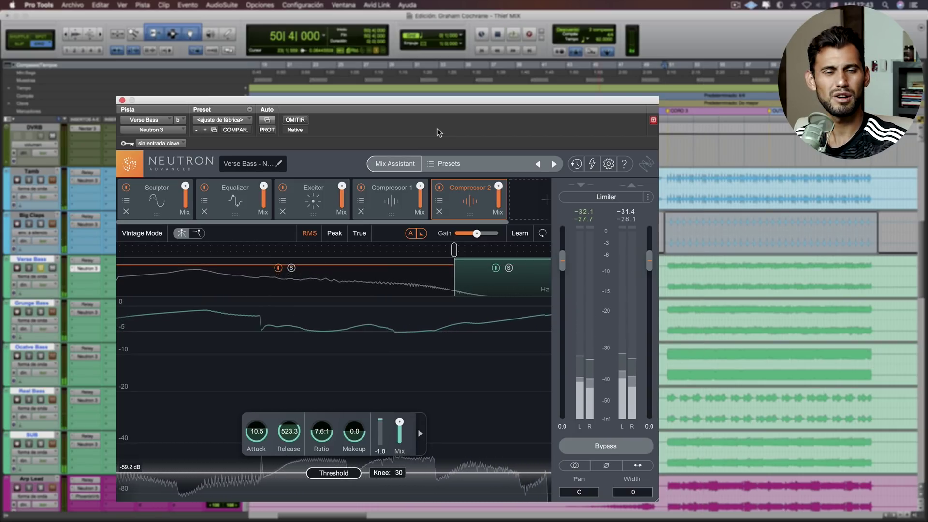
# Show the Sculptor of the Verse Bass Neutron 3, and examine its processing during playback.
pyautogui.click(156, 199)
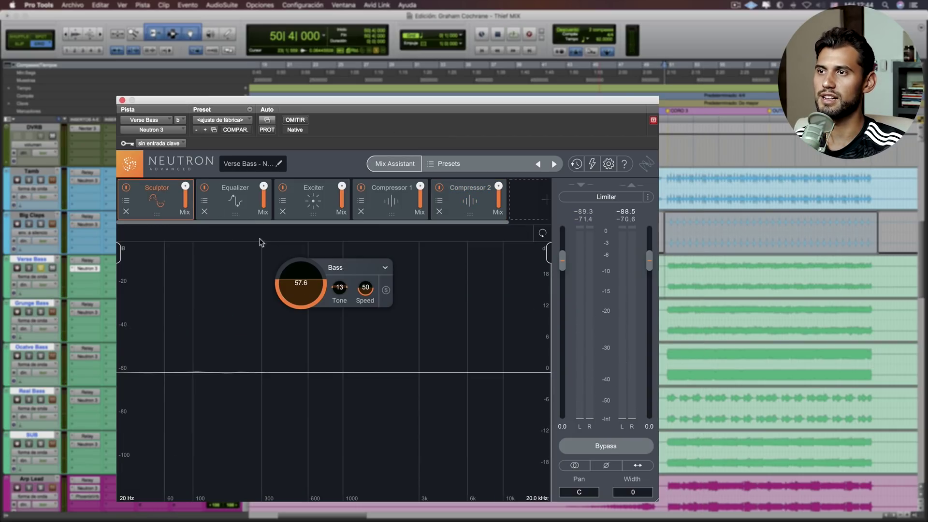
pyautogui.press('space')
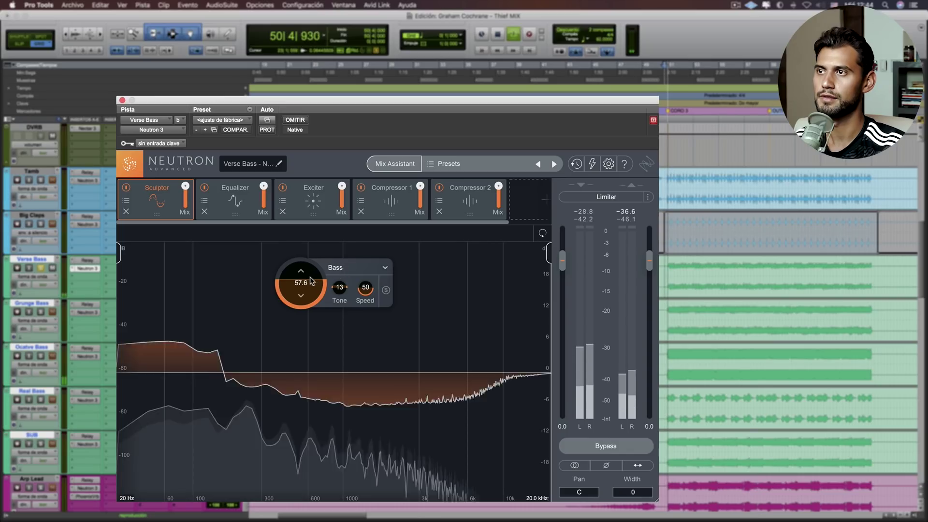
pyautogui.press('space')
# Turn off the Equalizer, Exciter and both compressors on Verse Bass, and compare the Sculptor off and on during playback.
pyautogui.click(205, 187)
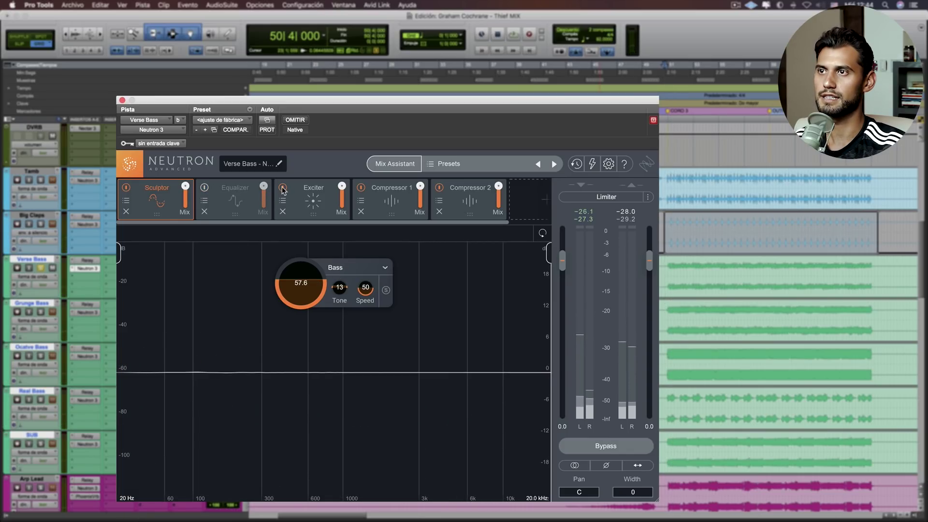
pyautogui.click(439, 187)
pyautogui.press('space')
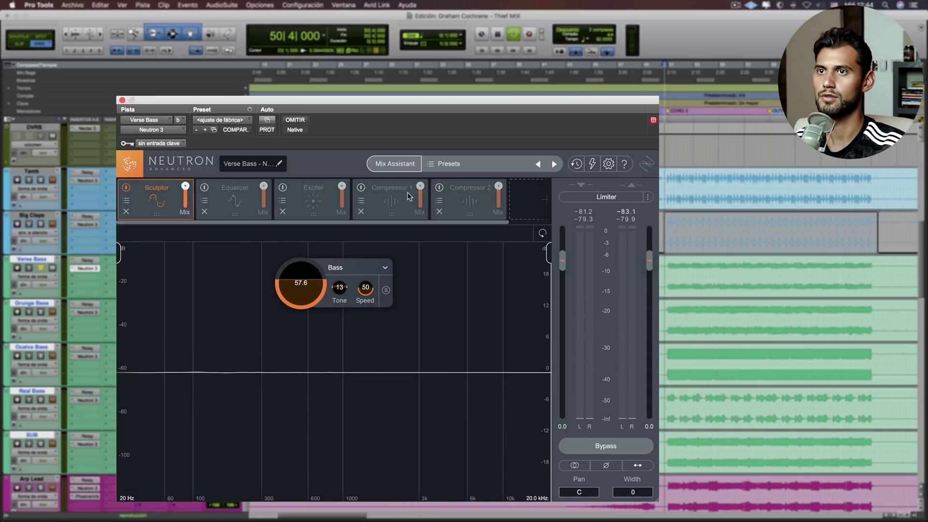
pyautogui.click(126, 188)
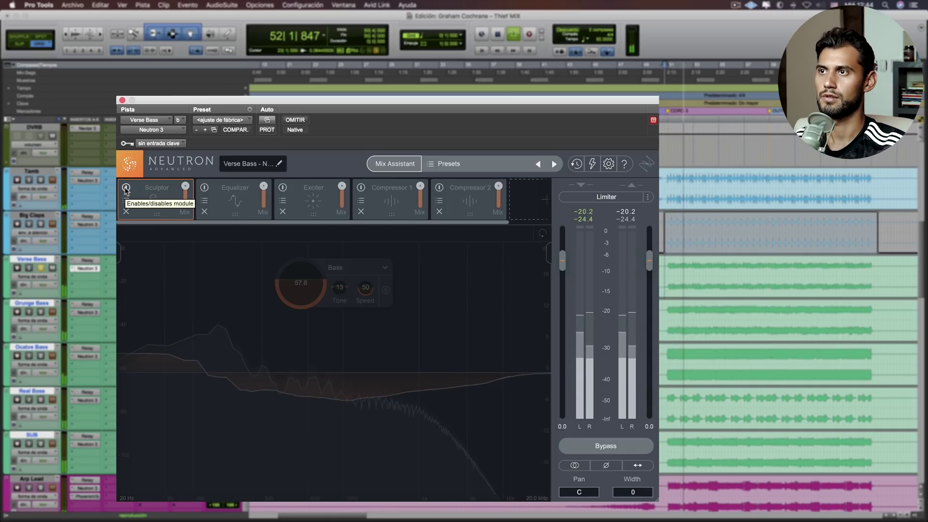
pyautogui.click(126, 187)
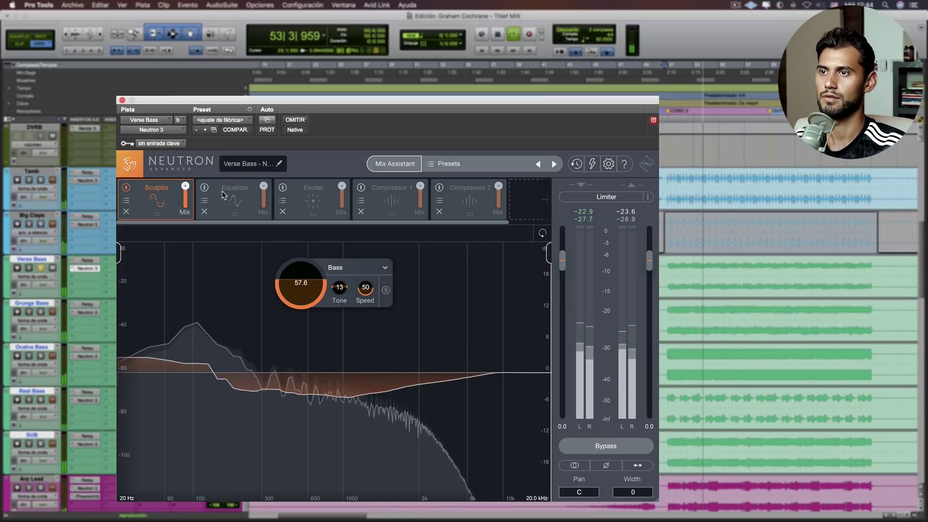
# Set the Verse Bass Sculptor's Tone to 21 and Speed to 42, and listen to the adjusted processing during playback.
pyautogui.press('space')
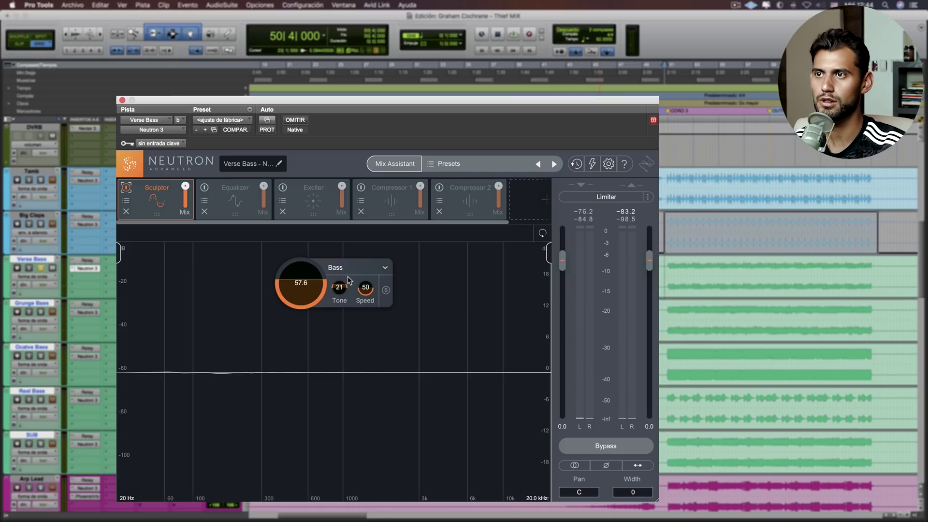
pyautogui.press('space')
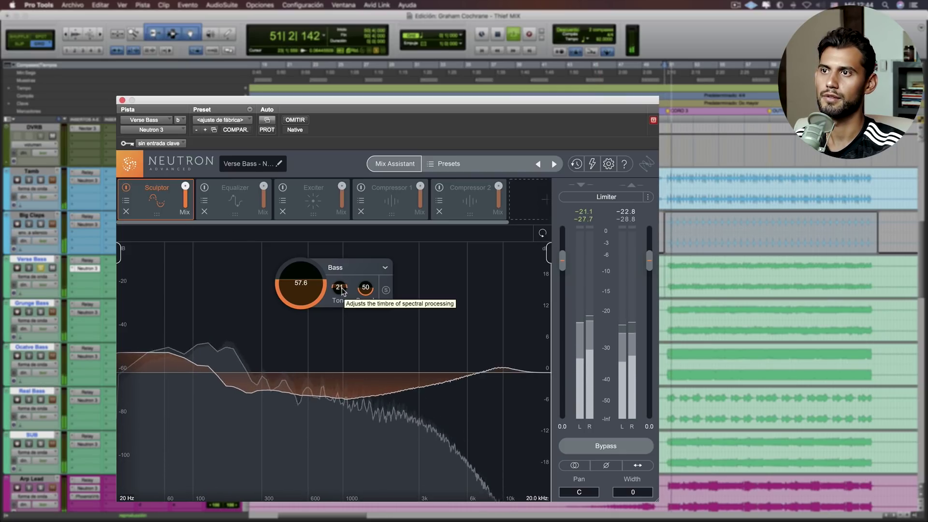
pyautogui.moveTo(366, 291); pyautogui.dragTo(368, 301)
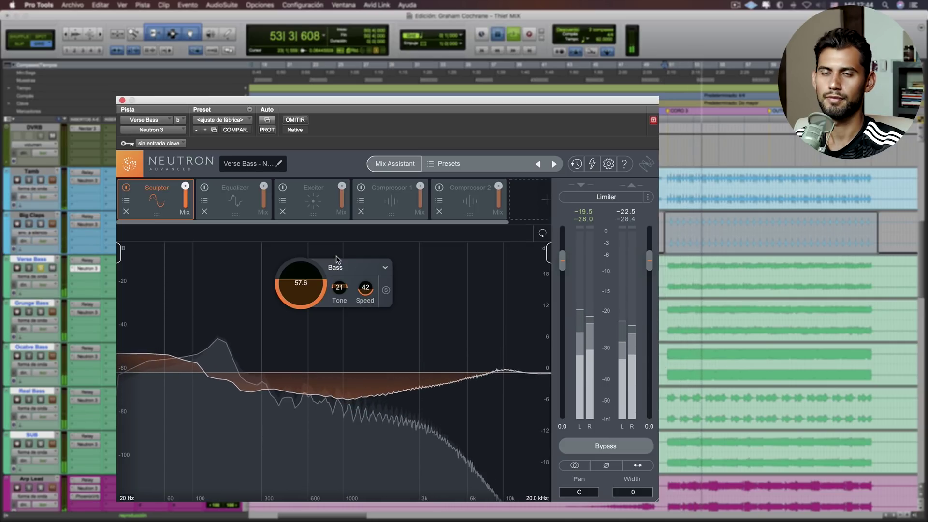
pyautogui.press('space')
# Turn the Verse Bass Equalizer back on, inspect the settings of its band 3 cut, and play the track.
pyautogui.click(246, 206)
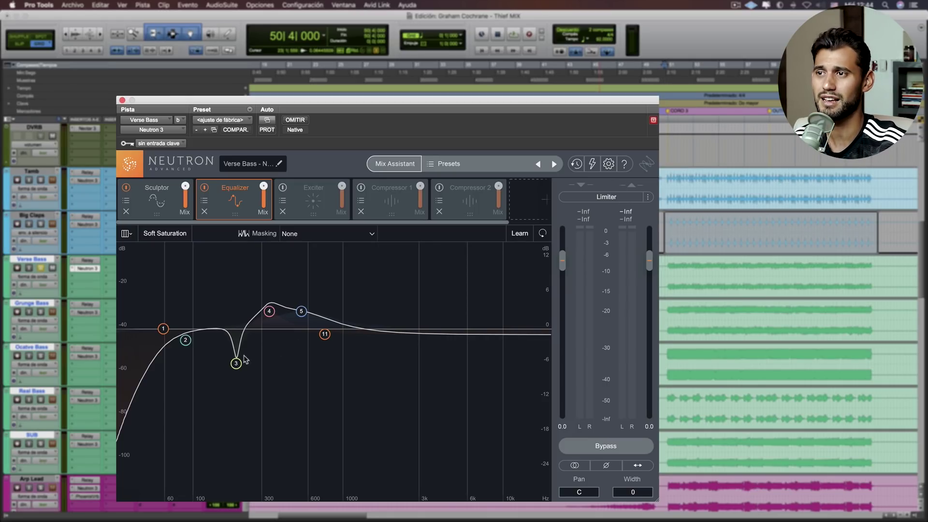
pyautogui.click(235, 365)
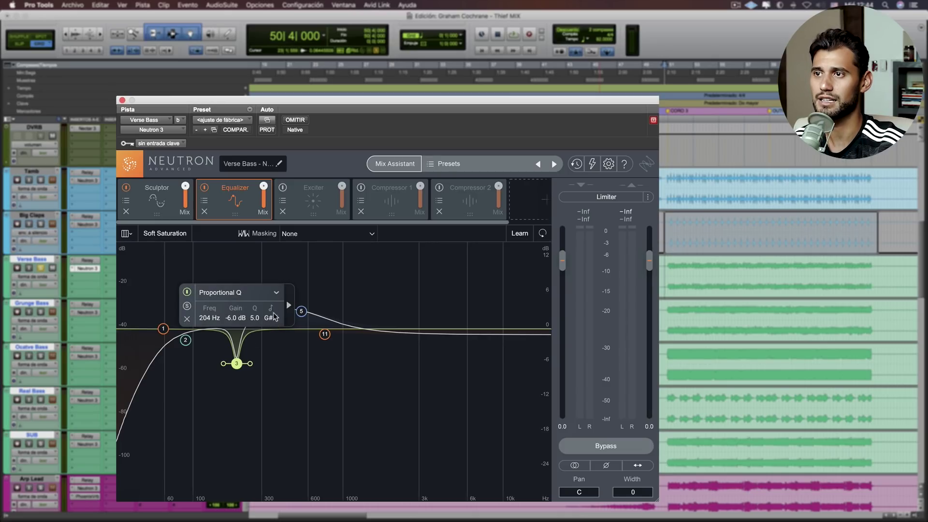
pyautogui.press('space')
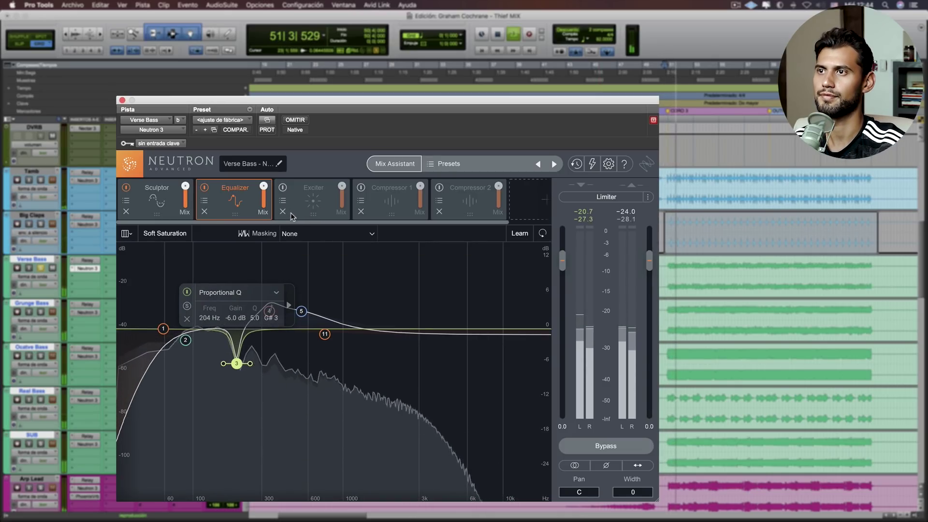
# Turn the Verse Bass Exciter back on, select its high band, and briefly solo that band during playback.
pyautogui.click(299, 215)
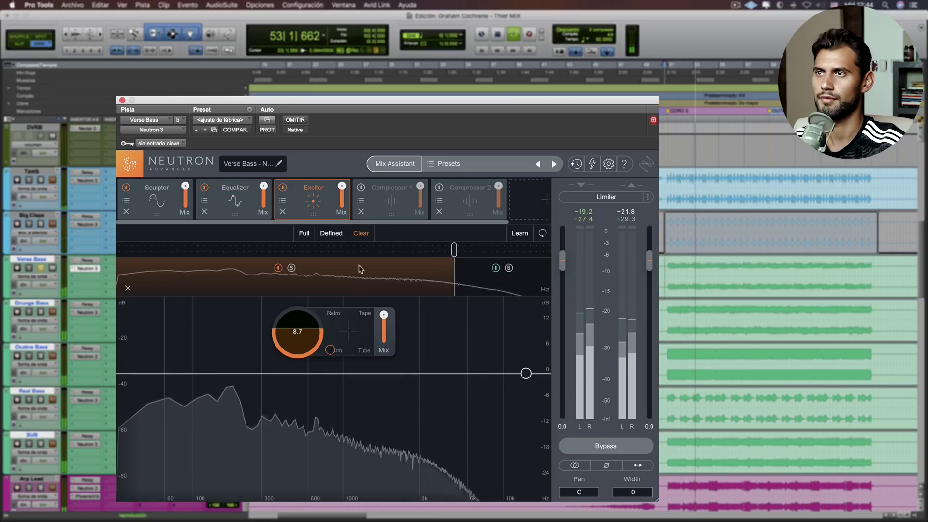
pyautogui.click(501, 281)
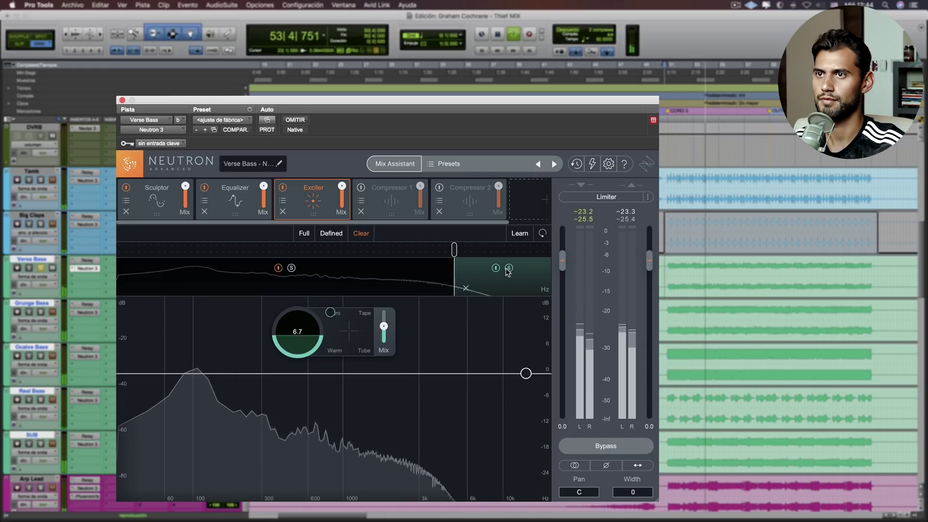
pyautogui.click(507, 269)
pyautogui.click(508, 269)
pyautogui.press('space')
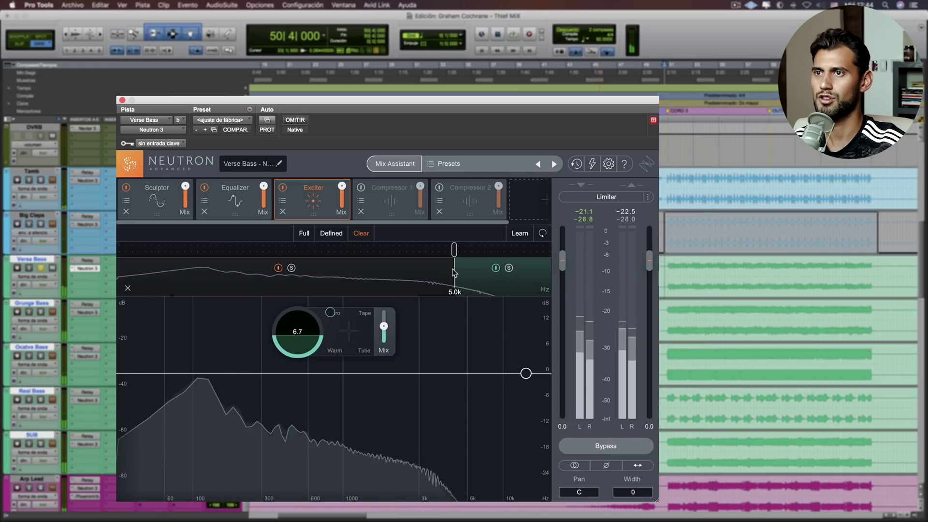
# Lower the Exciter's crossover between the low and high bands to 1.6 kHz while auditioning the track.
pyautogui.moveTo(454, 272); pyautogui.dragTo(394, 270)
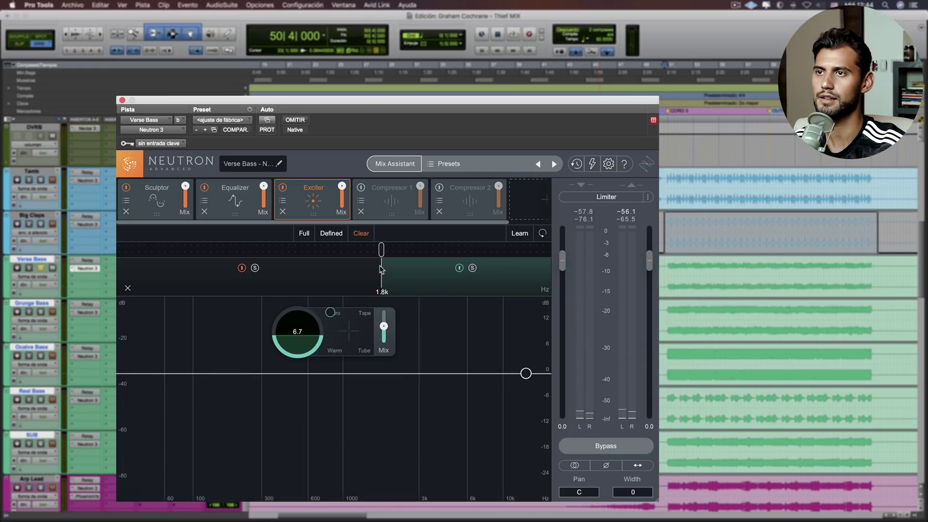
pyautogui.press('space')
pyautogui.moveTo(381, 269); pyautogui.dragTo(375, 277)
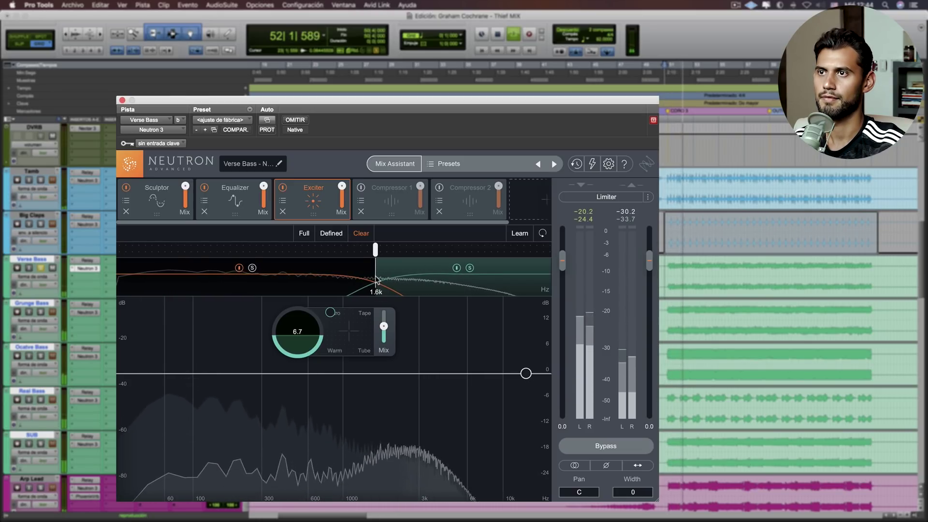
# Audition the Exciter's high and low bands on Verse Bass, temporarily soloing the low band during playback.
pyautogui.click(468, 269)
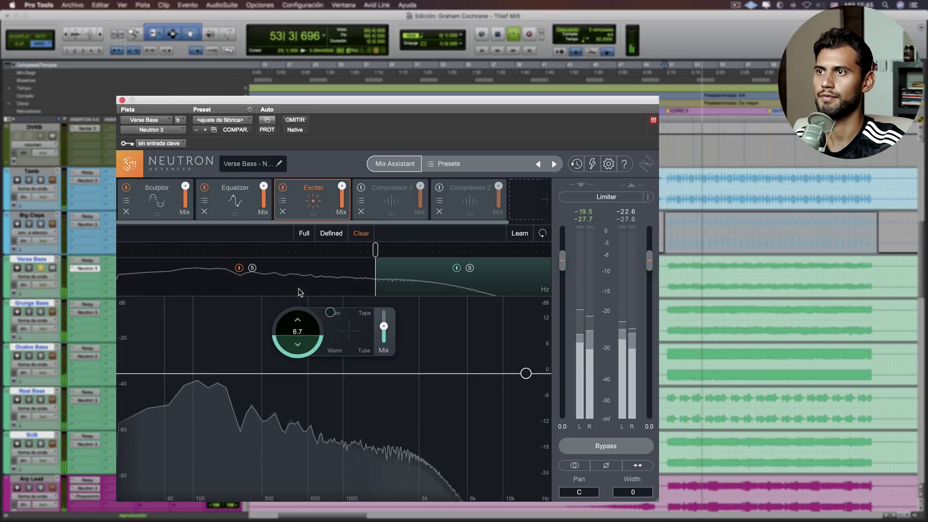
pyautogui.click(252, 268)
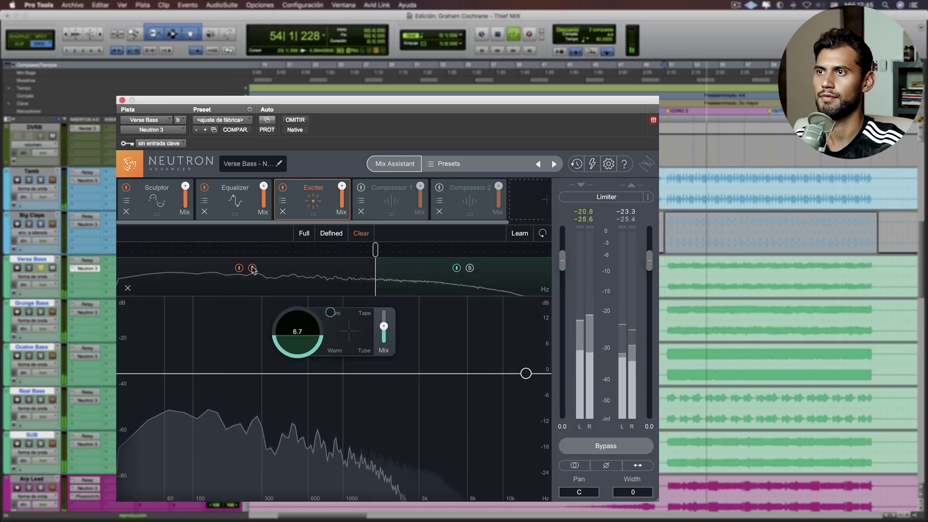
pyautogui.click(299, 286)
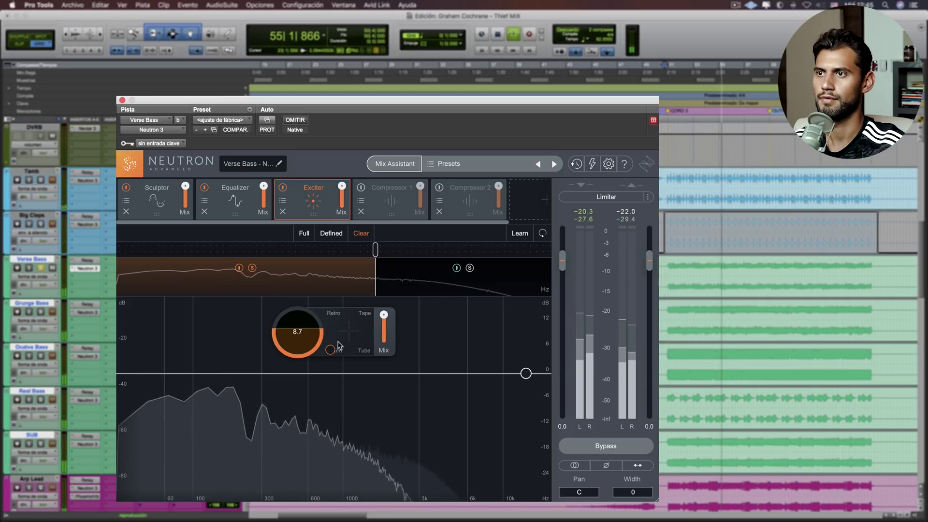
pyautogui.press('space')
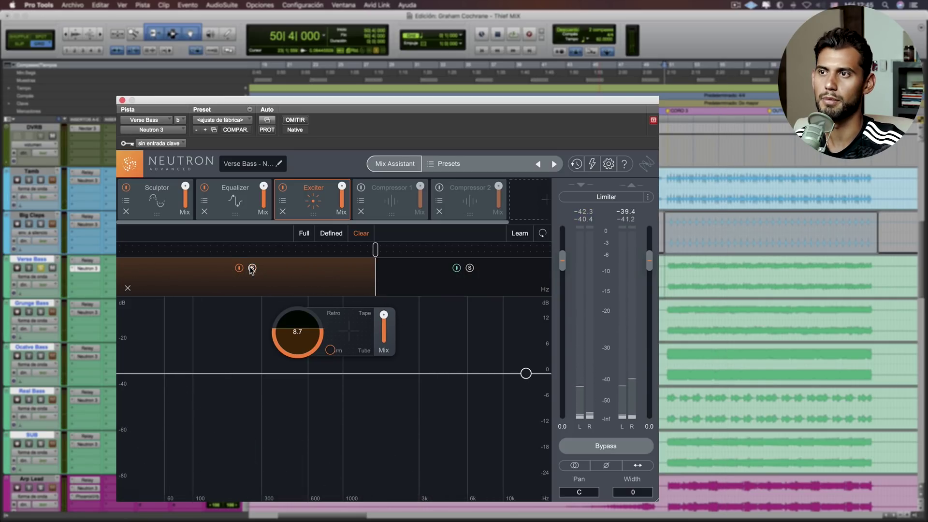
pyautogui.press('space')
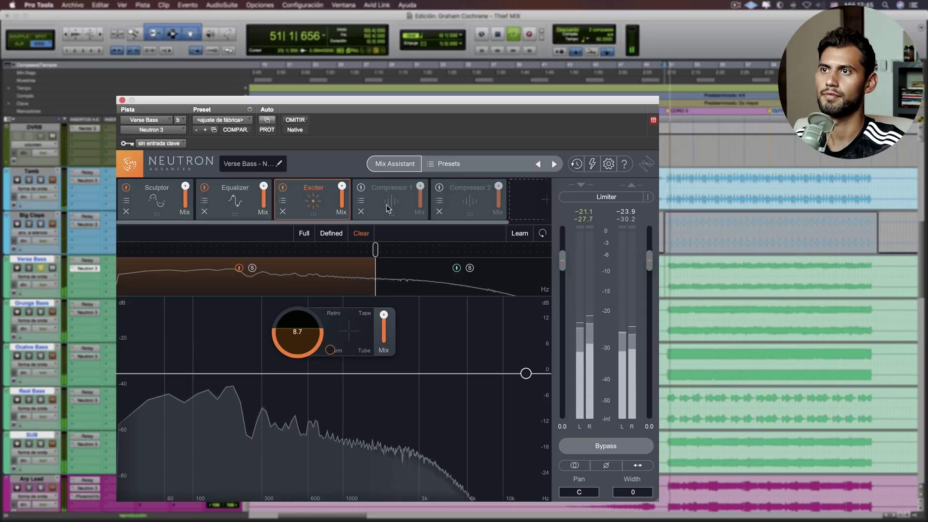
# Enable Compressor 1 on Verse Bass and play the chorus repeatedly to check its compression settings.
pyautogui.click(386, 208)
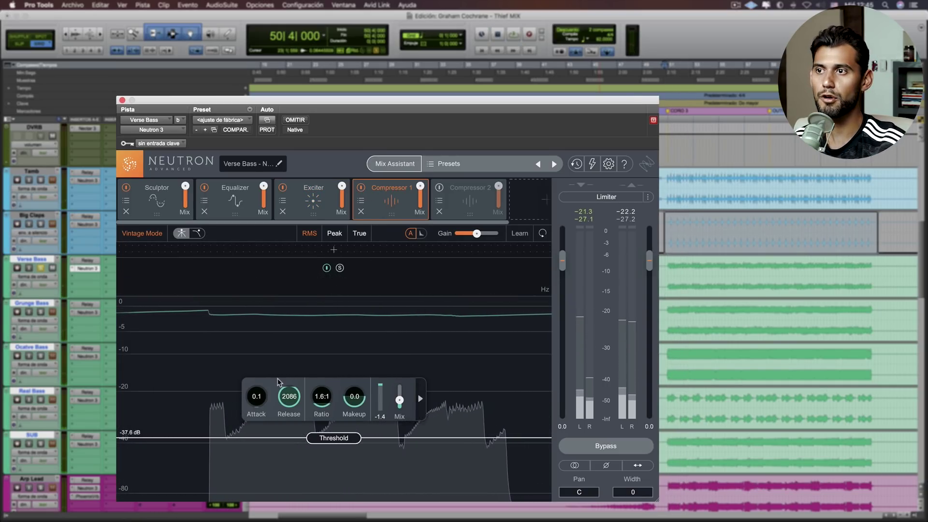
pyautogui.press('space')
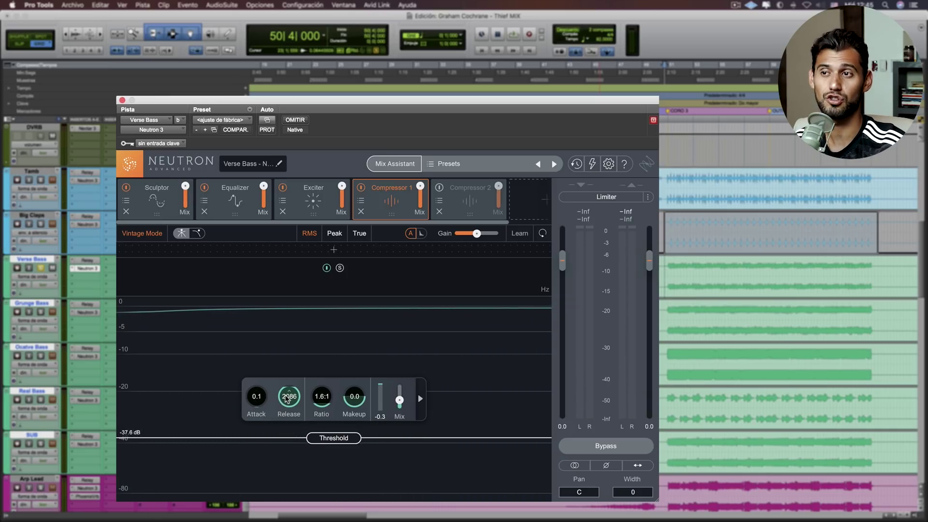
pyautogui.press('space')
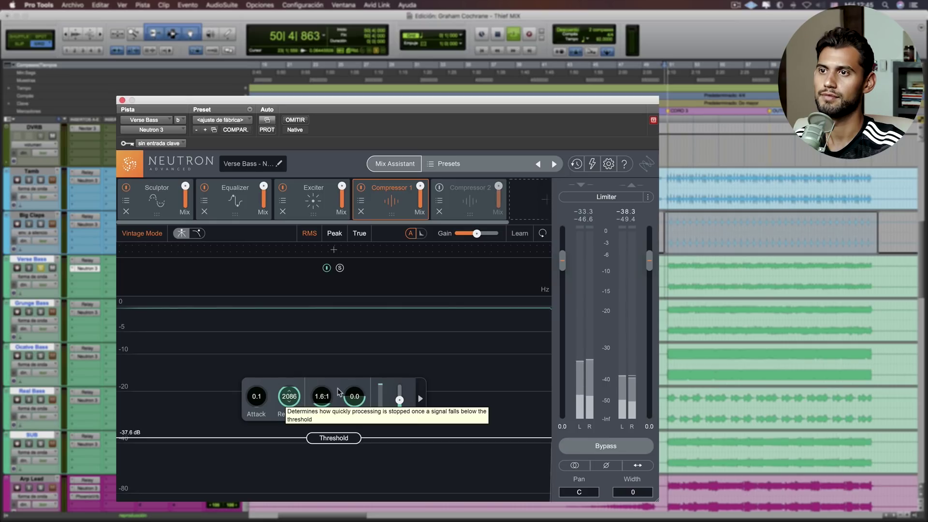
pyautogui.press('space')
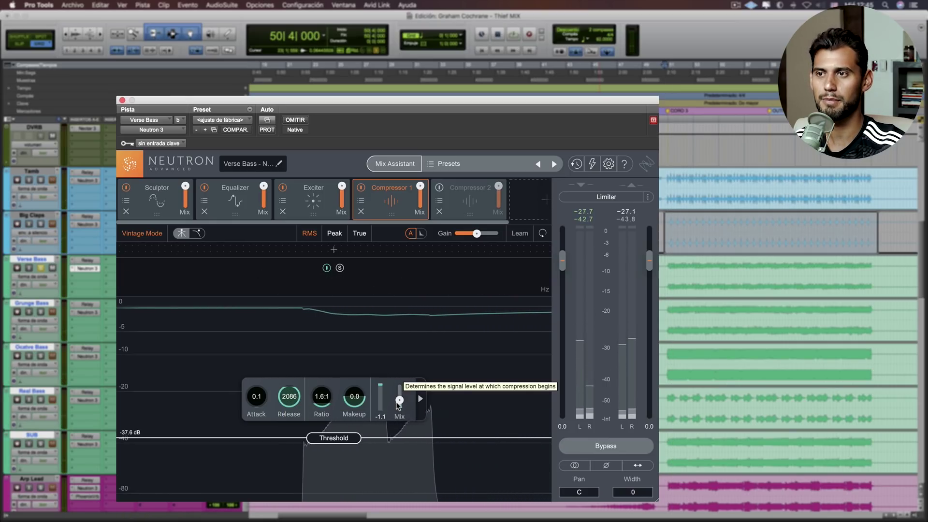
pyautogui.press('space')
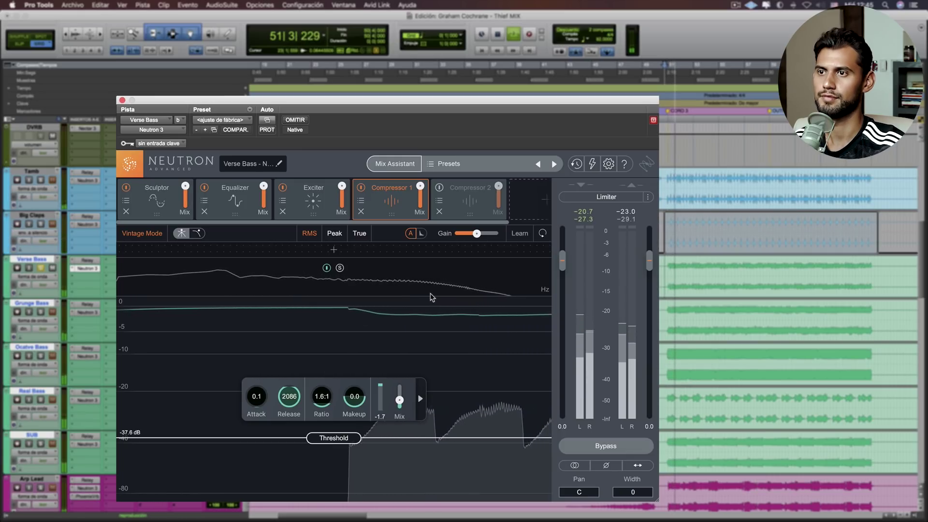
pyautogui.press('space')
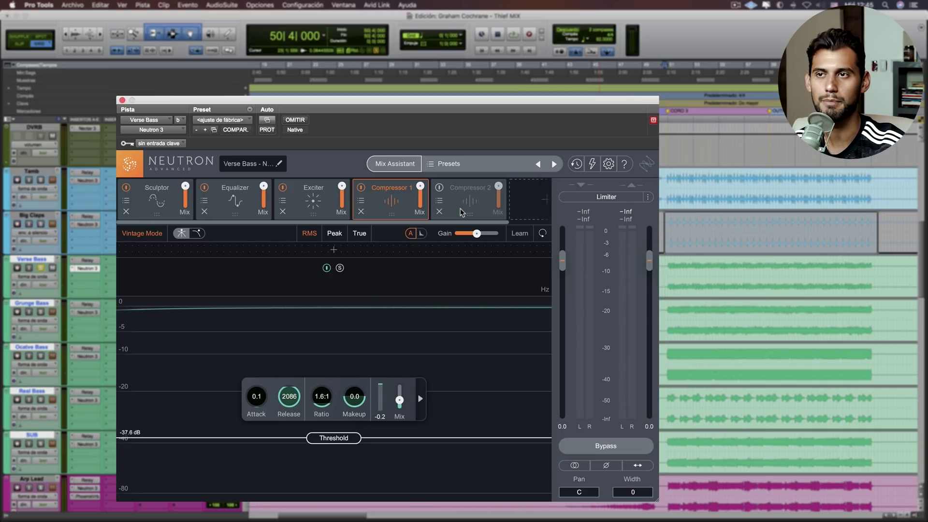
# Enable Compressor 2 on Verse Bass, play it back and select its low band.
pyautogui.click(462, 213)
pyautogui.press('space')
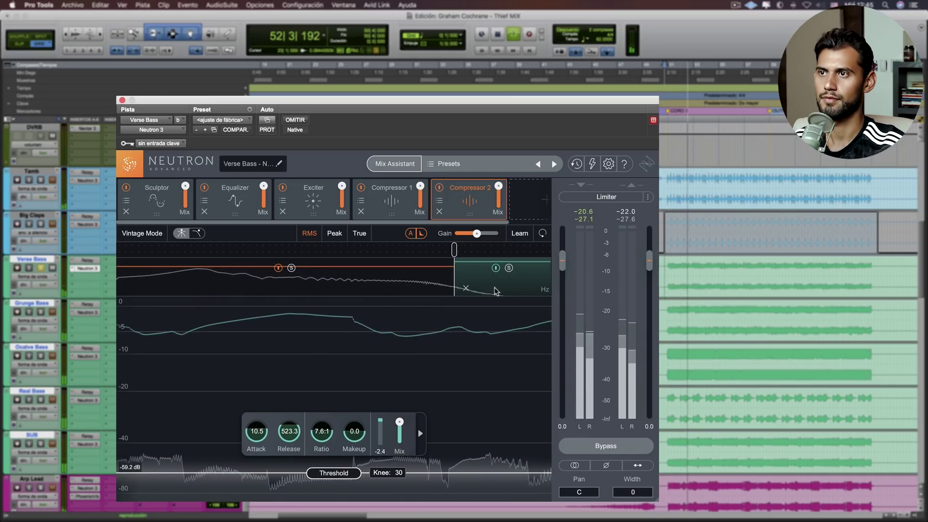
pyautogui.press('space')
pyautogui.click(405, 287)
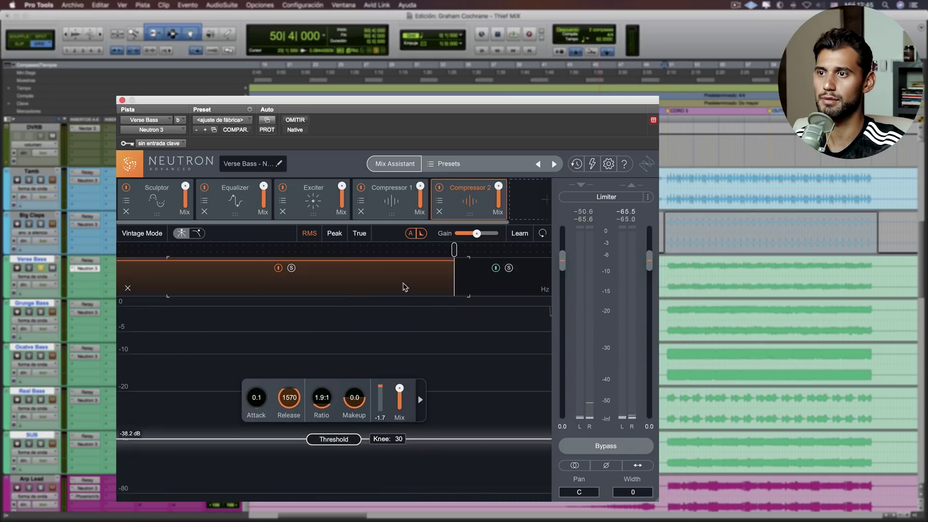
# Raise the threshold of Compressor 2's low band to -29.8 dB while playing the bass.
pyautogui.press('space')
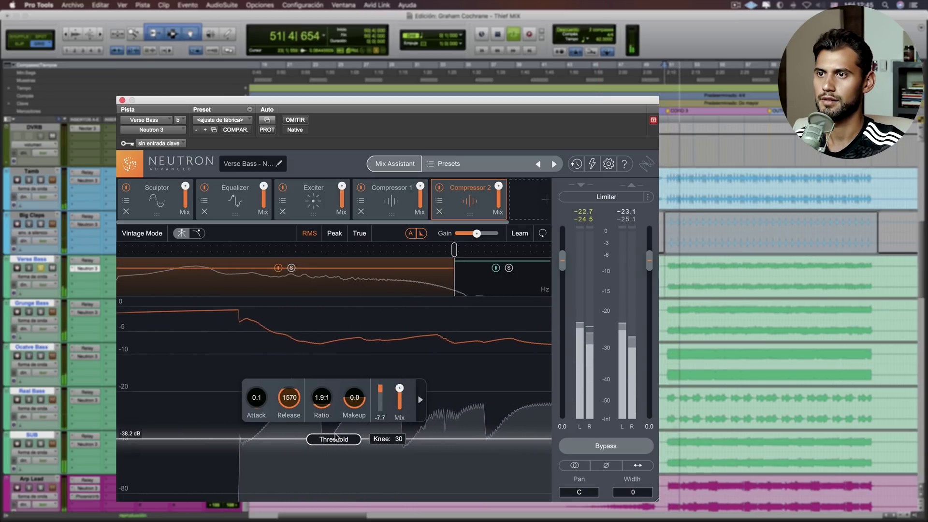
pyautogui.moveTo(335, 438); pyautogui.dragTo(340, 419)
pyautogui.press('space')
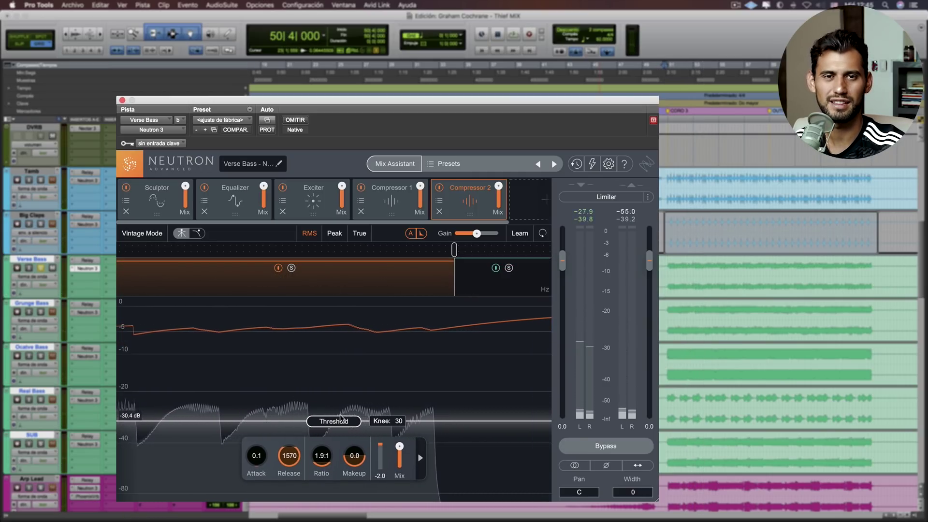
pyautogui.press('space')
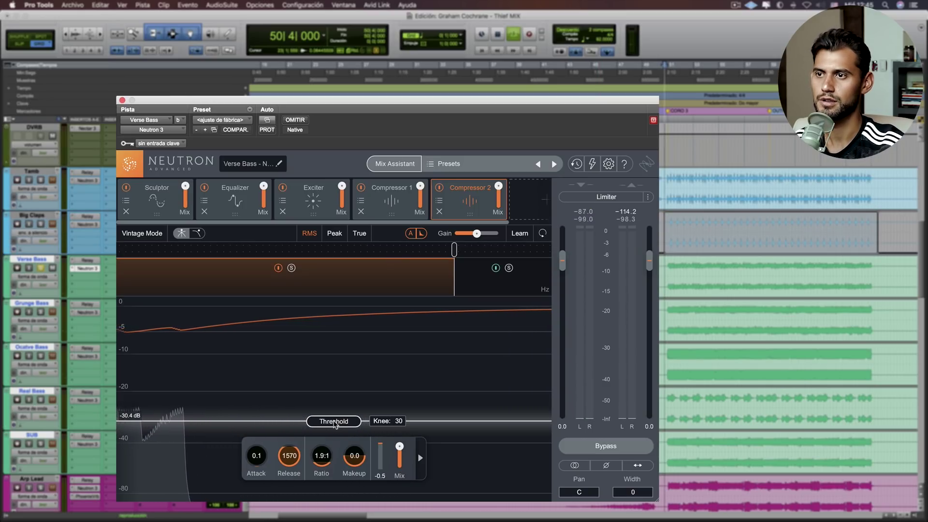
pyautogui.moveTo(334, 424); pyautogui.dragTo(336, 422)
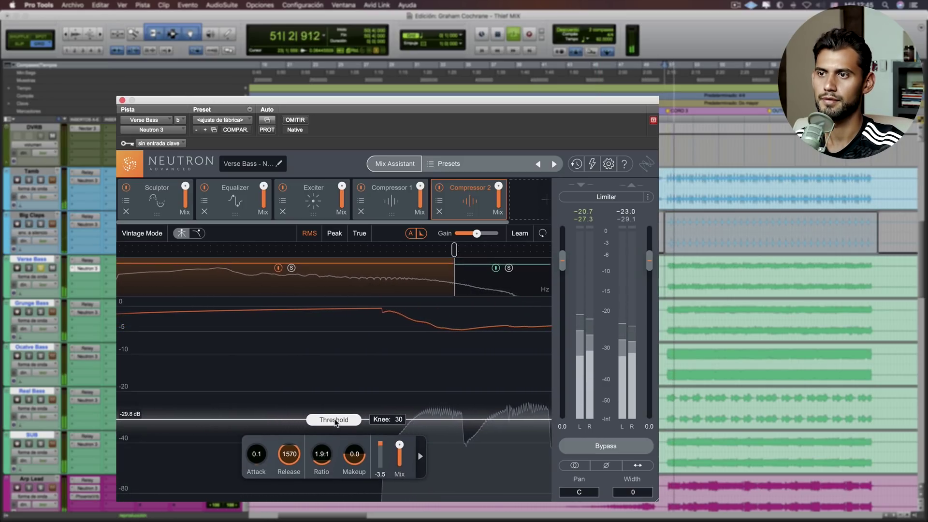
# Check Compressor 2's high band during playback, then stop and close the Verse Bass plug-in window.
pyautogui.click(492, 279)
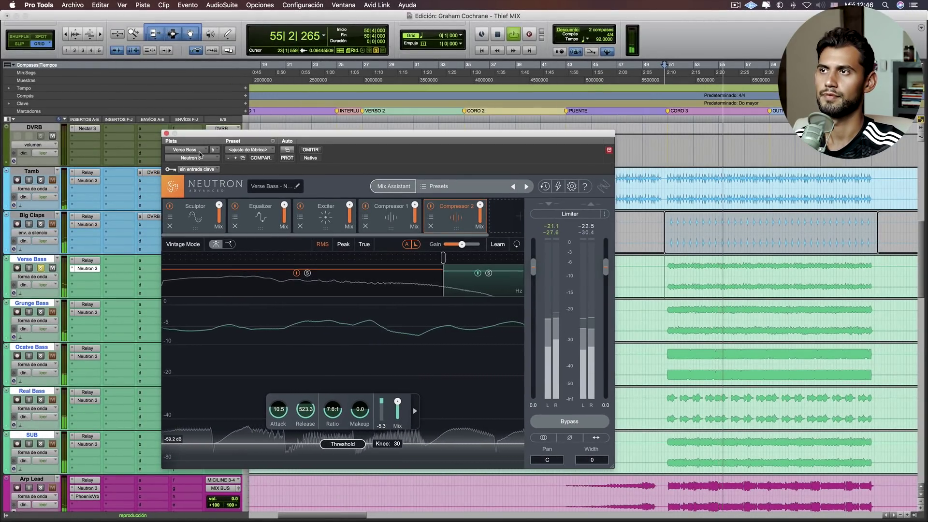
pyautogui.press('space')
pyautogui.click(166, 134)
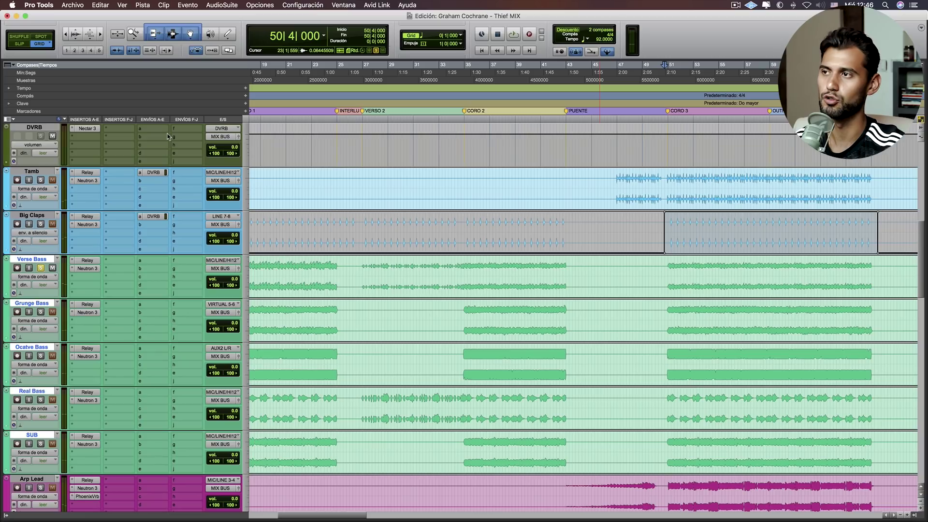
# Solo Grunge Bass instead of Verse Bass and play from bar 51 at the start of CORO 3.
pyautogui.click(40, 312)
pyautogui.click(40, 268)
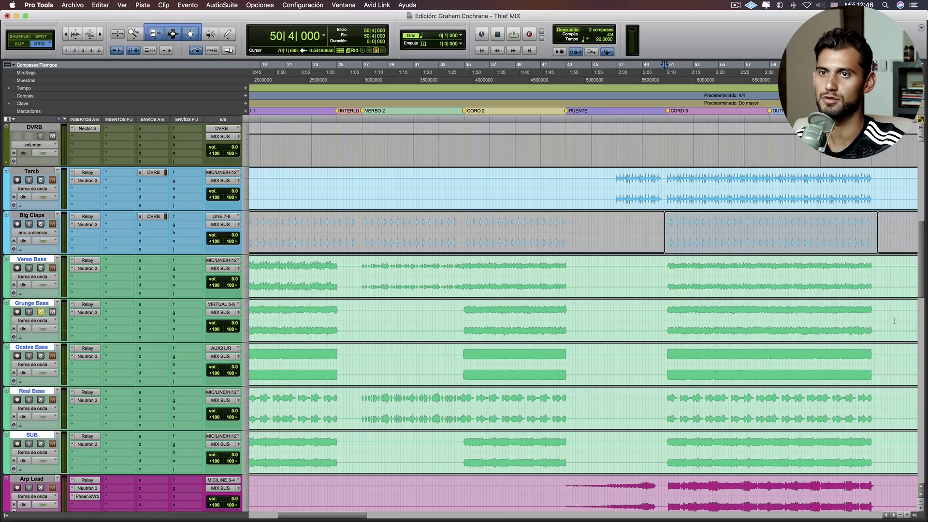
pyautogui.click(670, 314)
pyautogui.press('space')
# Compare Grunge Bass with its Neutron 3 insert bypassed and active, and look at its equalizer curve.
pyautogui.click(84, 312)
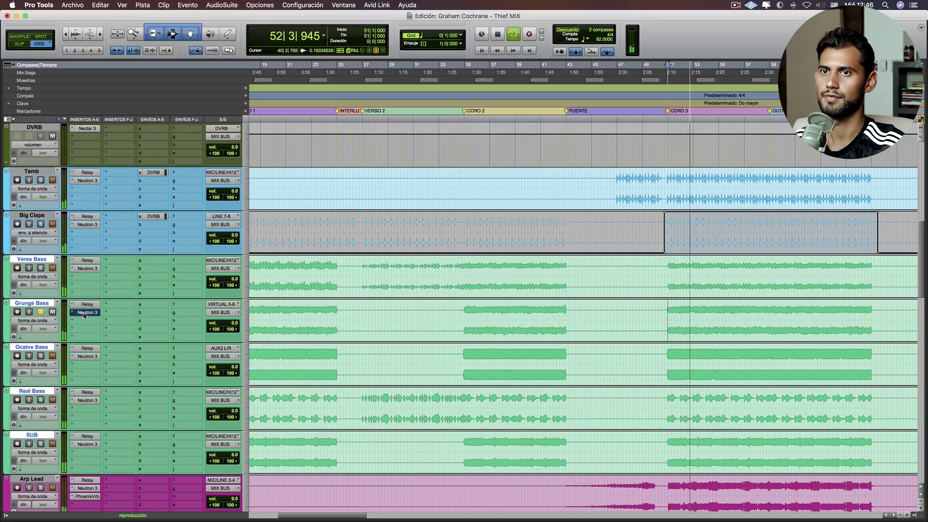
pyautogui.keyDown('super'); pyautogui.click(84, 313); pyautogui.keyUp('super')
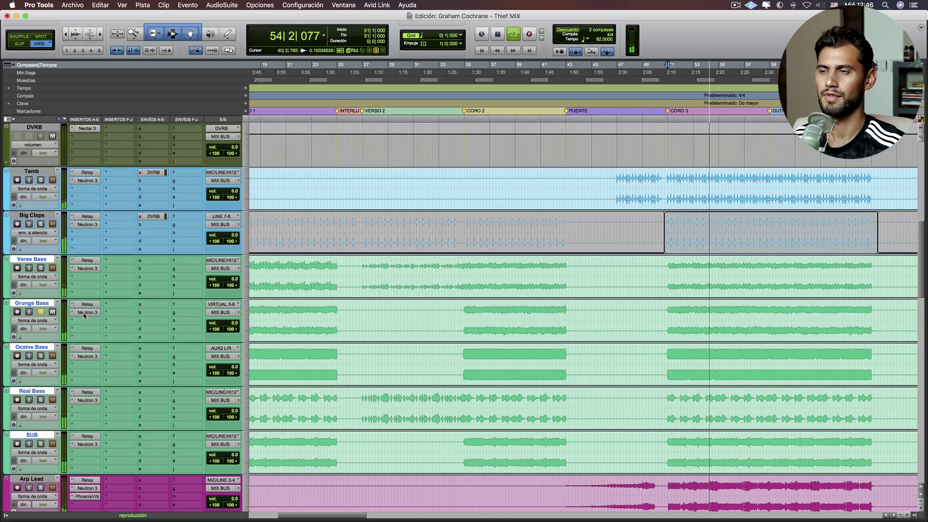
pyautogui.press('space')
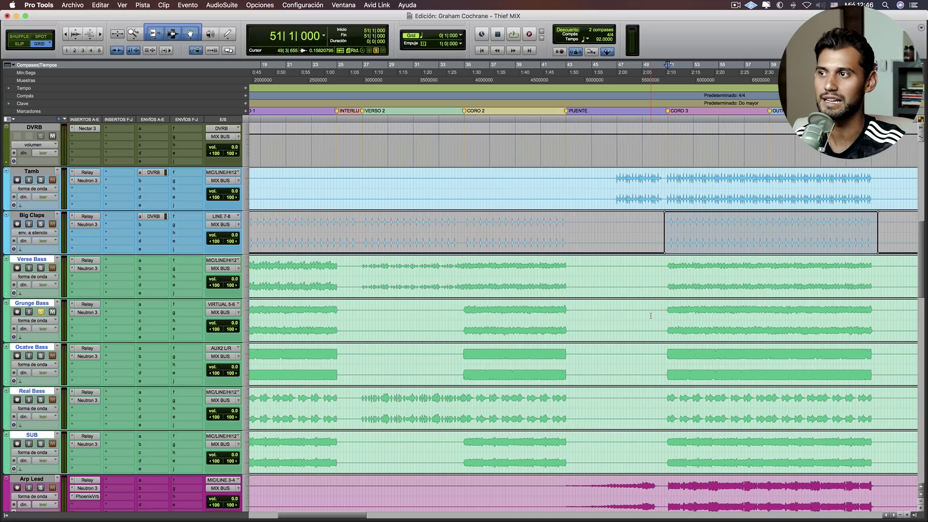
pyautogui.click(84, 312)
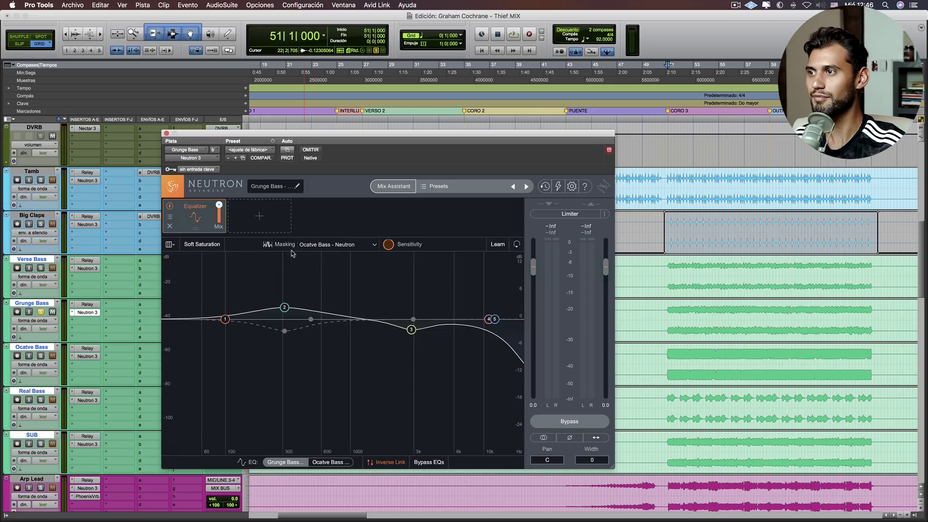
pyautogui.click(166, 133)
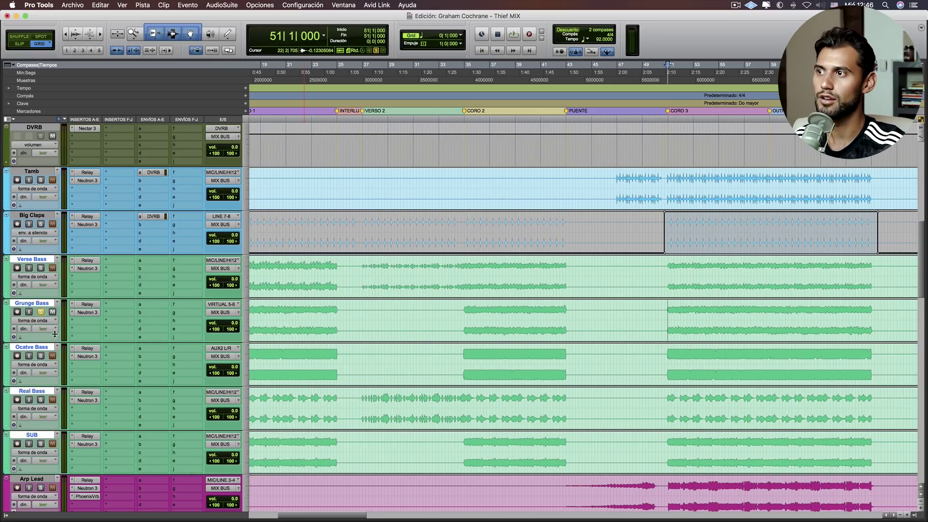
# Solo Ocatve Bass, remove the solo from Grunge Bass and listen to the chorus.
pyautogui.click(41, 356)
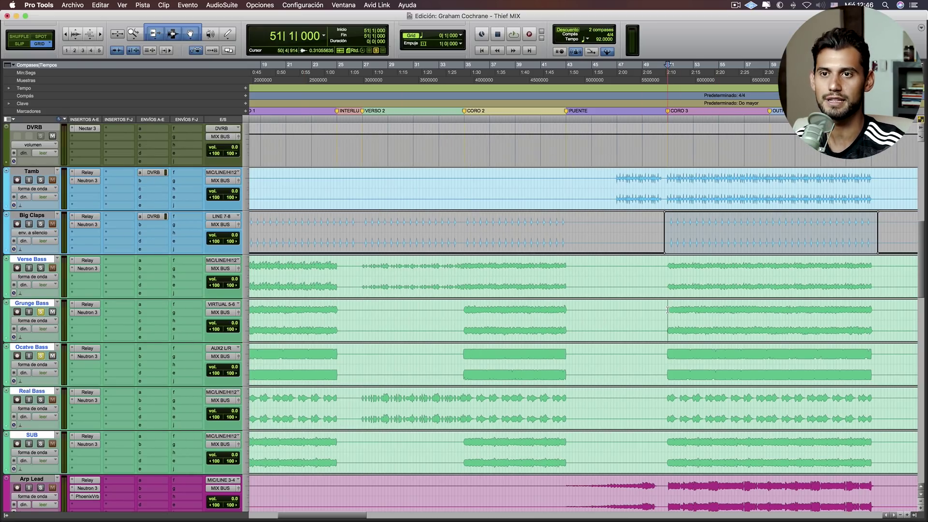
pyautogui.press('space')
pyautogui.click(41, 312)
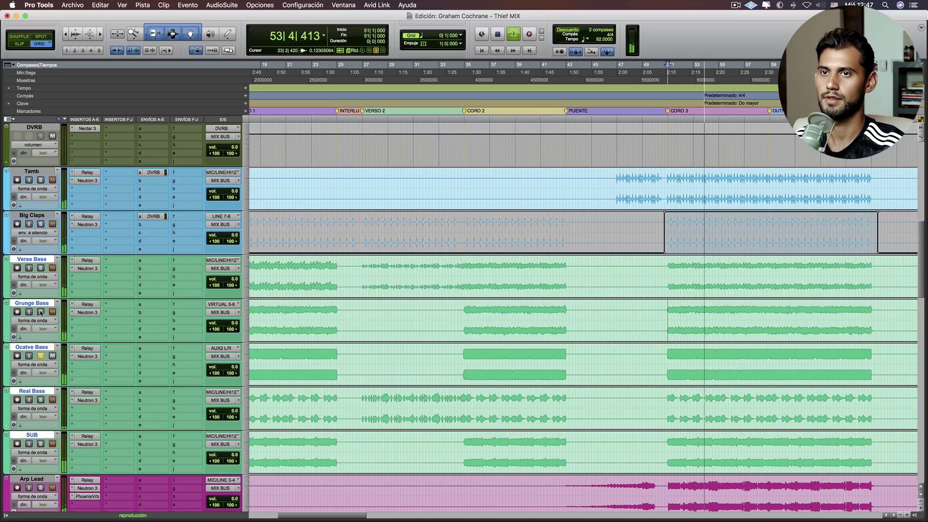
pyautogui.press('space')
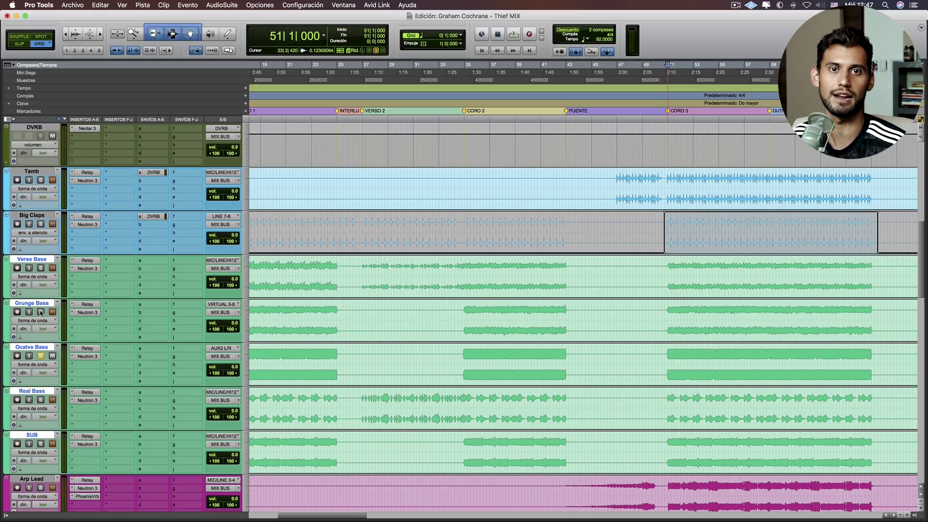
# Examine the Ocatve Bass and Grunge Bass equalizers in Neutron 3, comparing their inverse-linked curves and Grunge Bass's band 2.
pyautogui.click(90, 356)
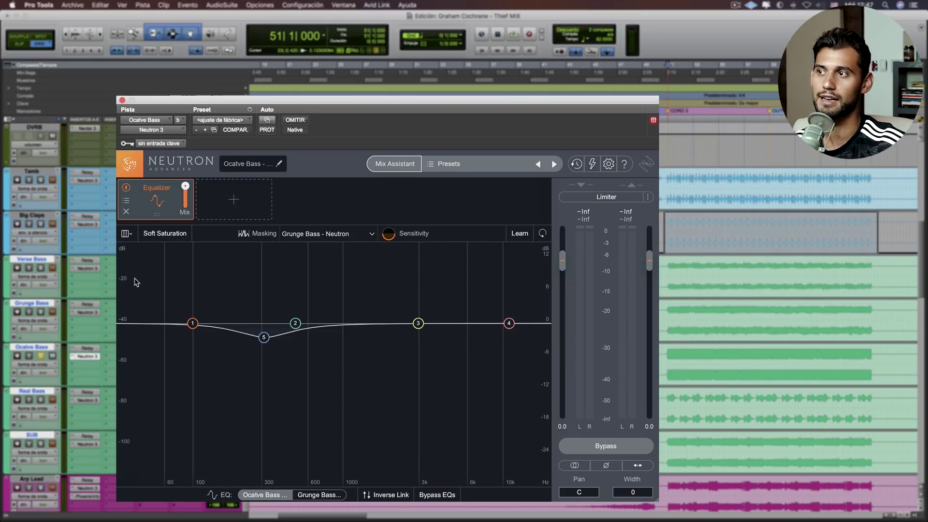
pyautogui.click(89, 313)
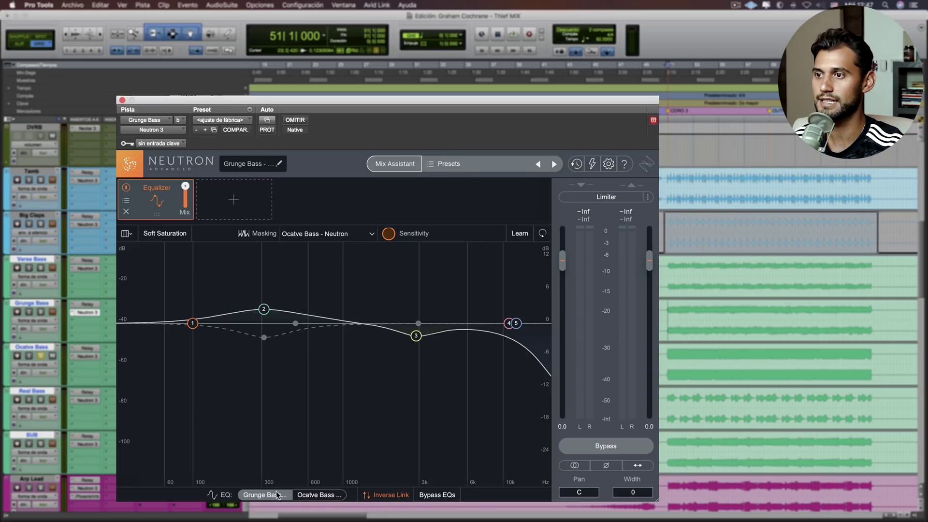
pyautogui.click(264, 309)
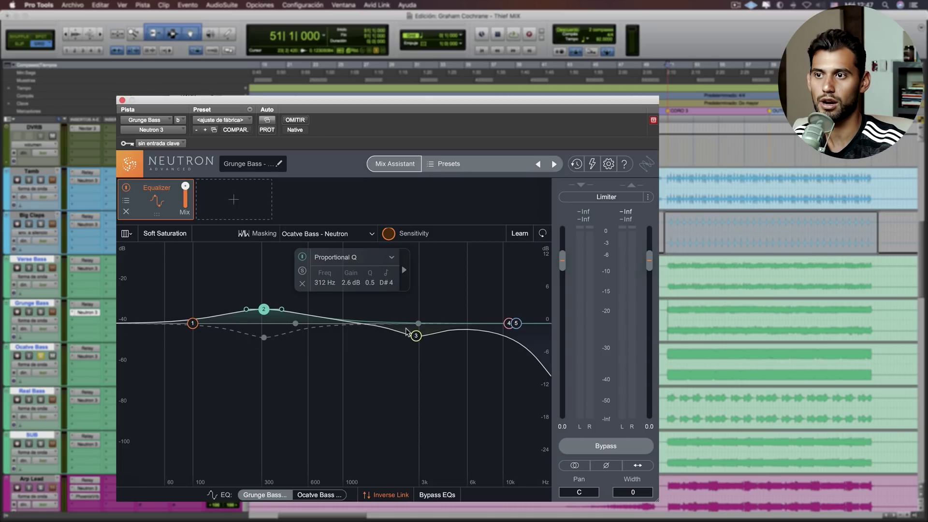
pyautogui.click(319, 495)
pyautogui.click(249, 495)
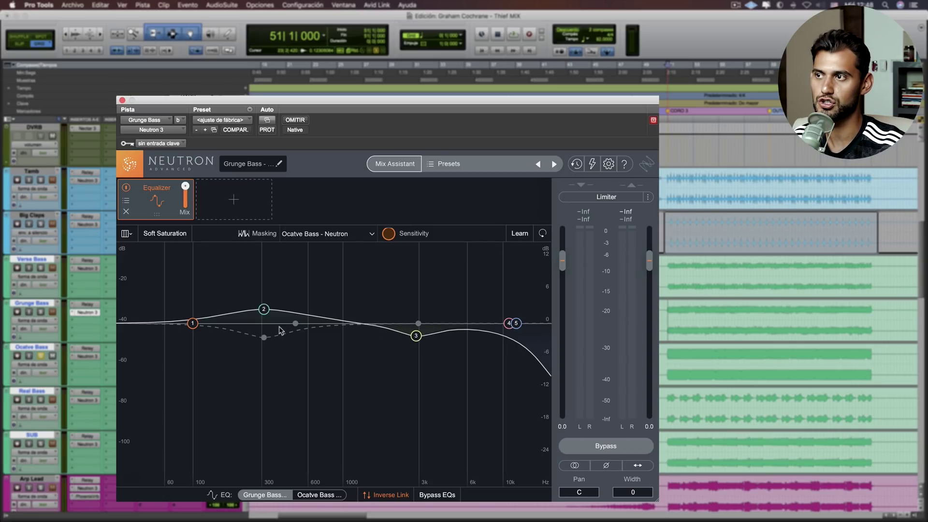
# Play the chorus with Ocatve Bass's Neutron 3 equalizer open and add Grunge Bass to the solo.
pyautogui.press('space')
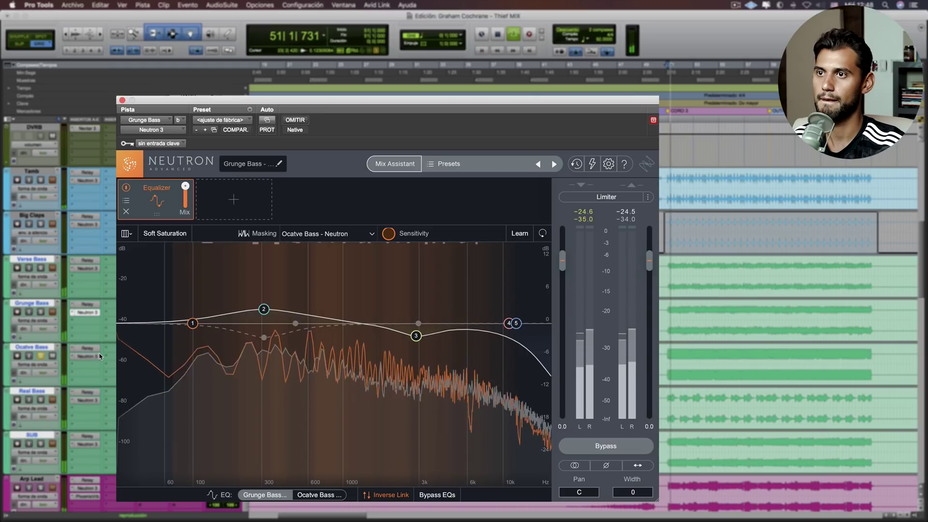
pyautogui.click(84, 356)
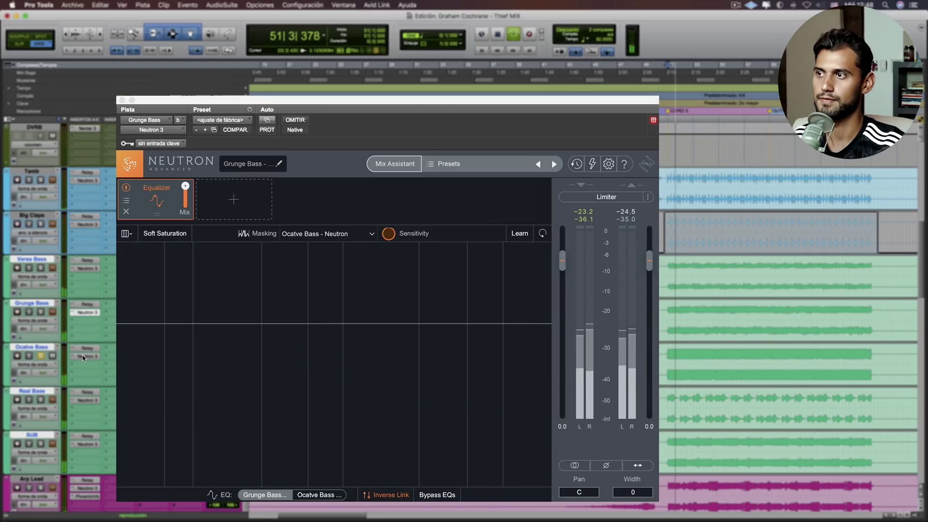
pyautogui.click(41, 313)
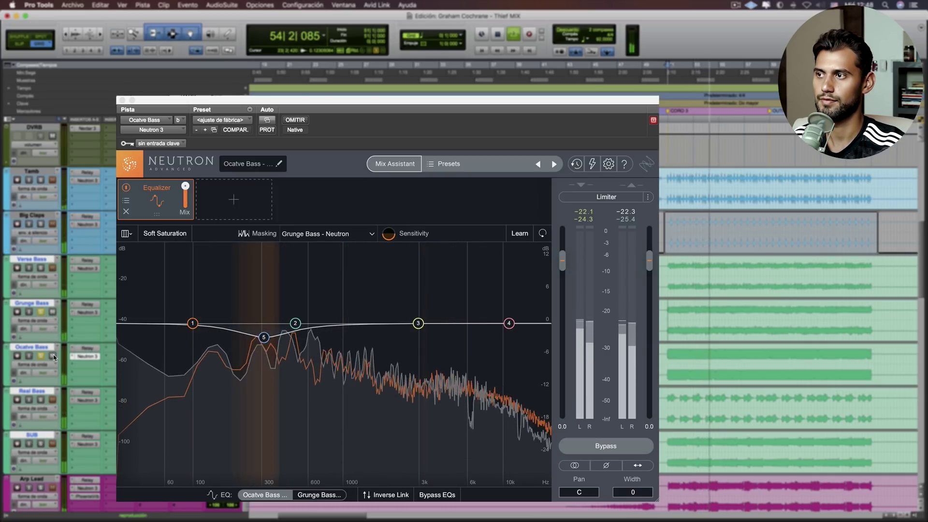
# Listen to the chorus with Grunge Bass and Ocatve Bass soloed together, and close Ocatve Bass's Neutron 3 window.
pyautogui.press('space')
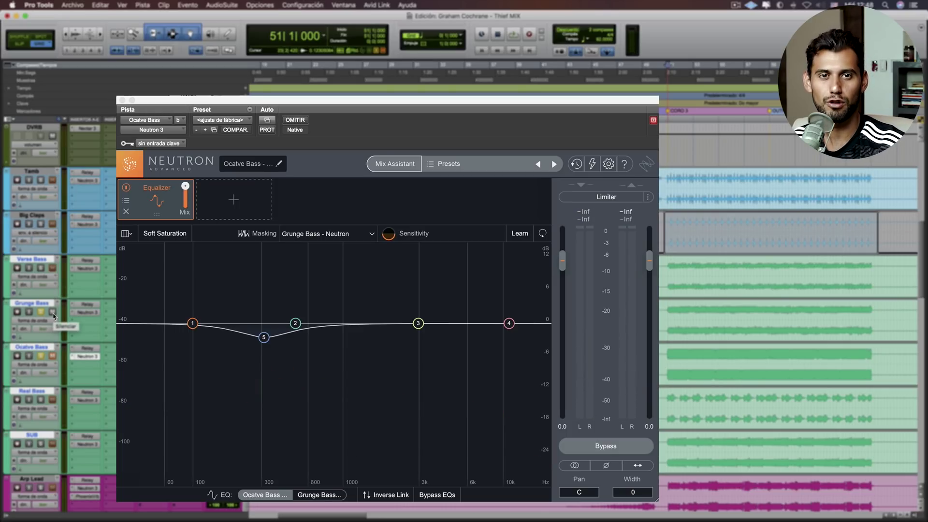
pyautogui.press('space')
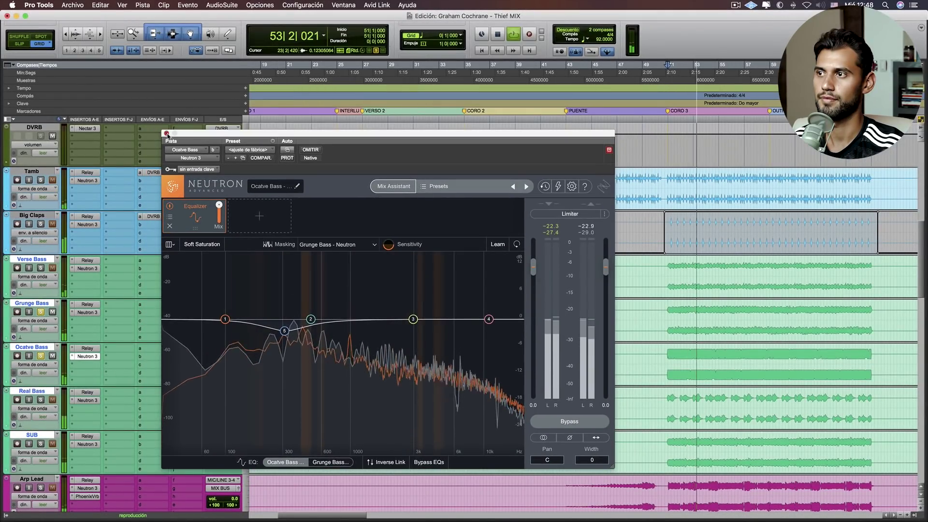
pyautogui.click(166, 134)
pyautogui.press('space')
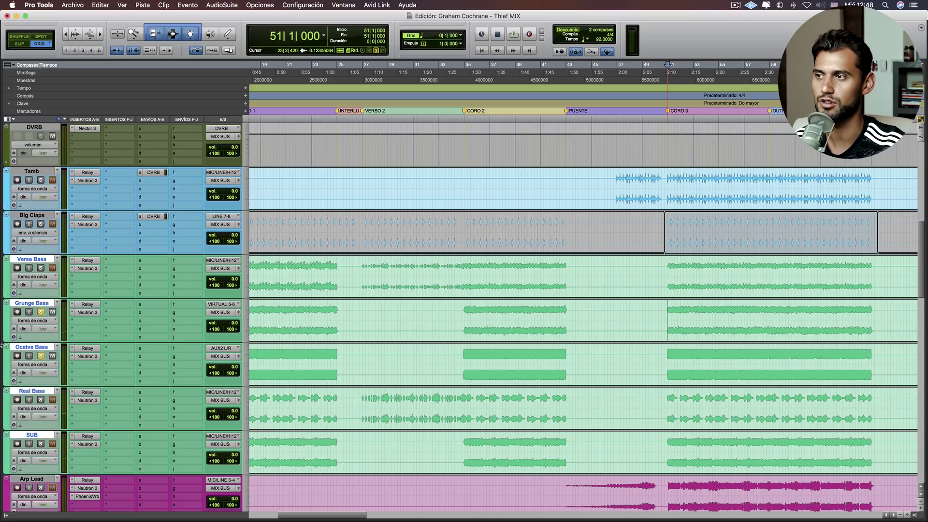
# Solo only Real Bass, removing the solos from Grunge Bass and Ocatve Bass, and listen to the chorus.
pyautogui.click(42, 398)
pyautogui.press('space')
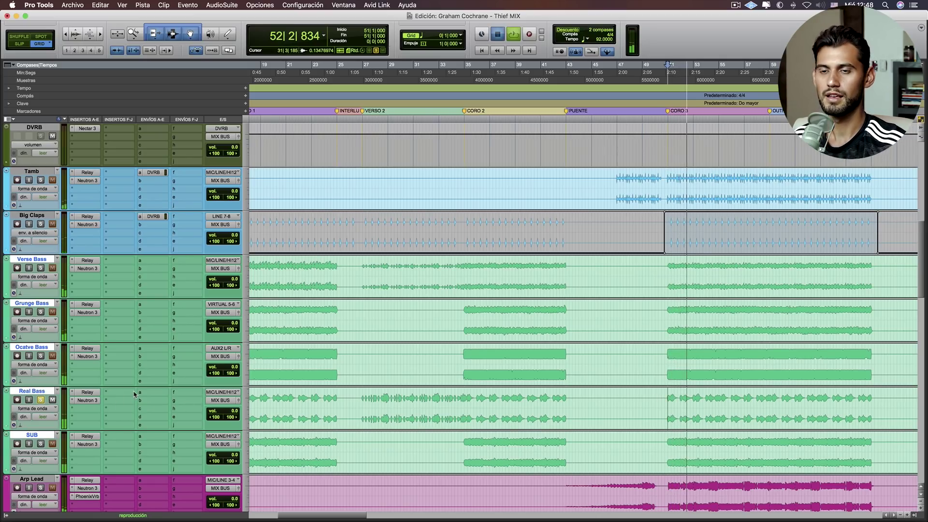
pyautogui.press('space')
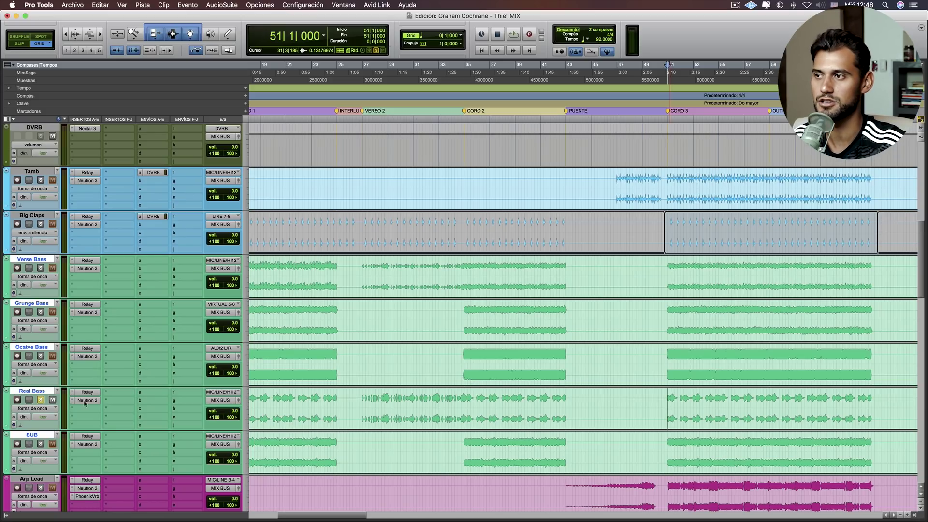
# Open Real Bass's Neutron 3 insert and compare the chorus with the plug-in bypassed and active.
pyautogui.click(86, 400)
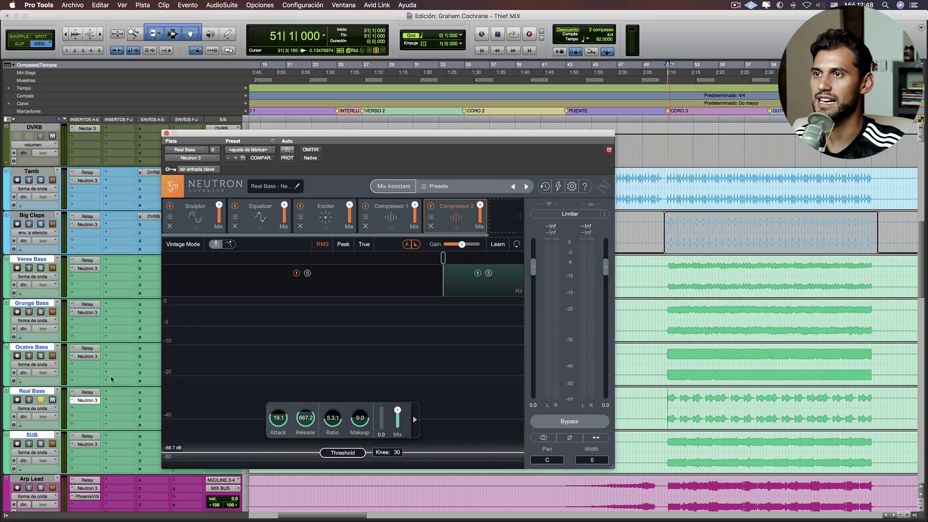
pyautogui.moveTo(355, 134); pyautogui.dragTo(389, 142)
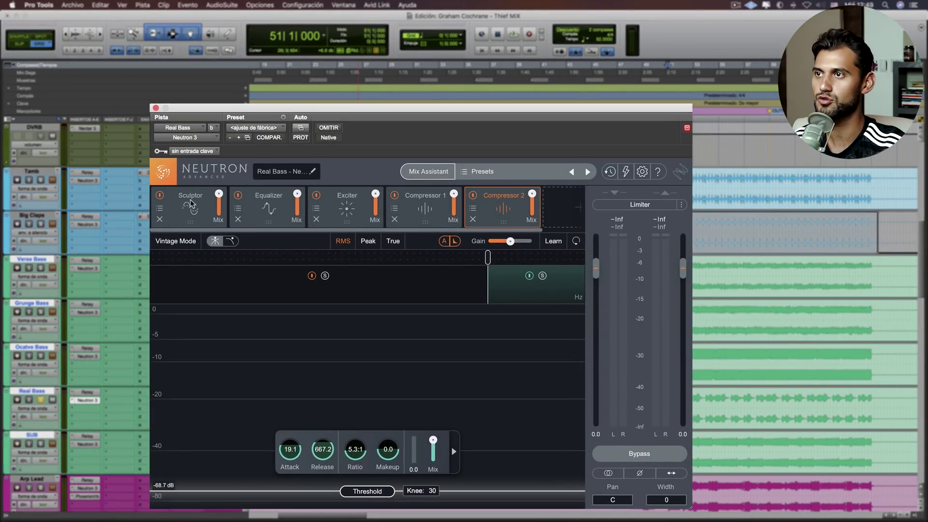
pyautogui.keyDown('super'); pyautogui.click(96, 403); pyautogui.keyUp('super')
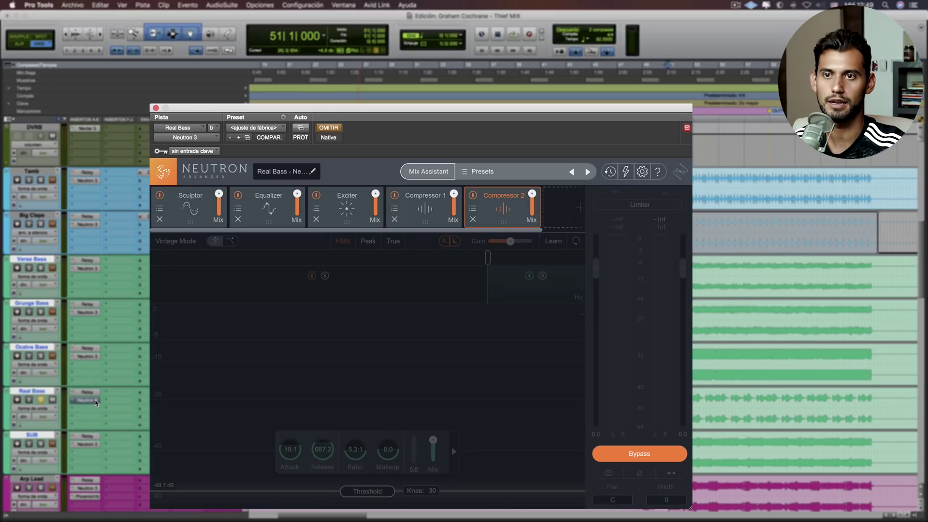
pyautogui.press('space')
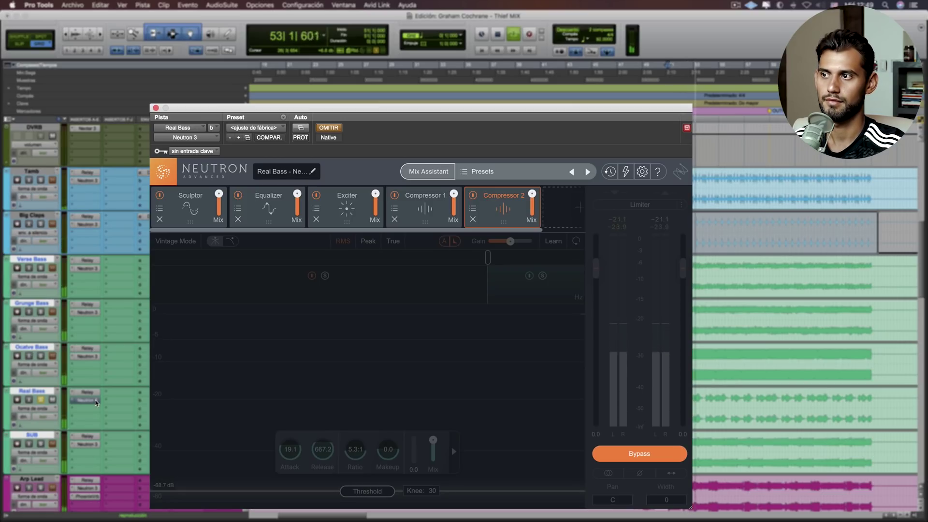
pyautogui.keyDown('super'); pyautogui.click(95, 402); pyautogui.keyUp('super')
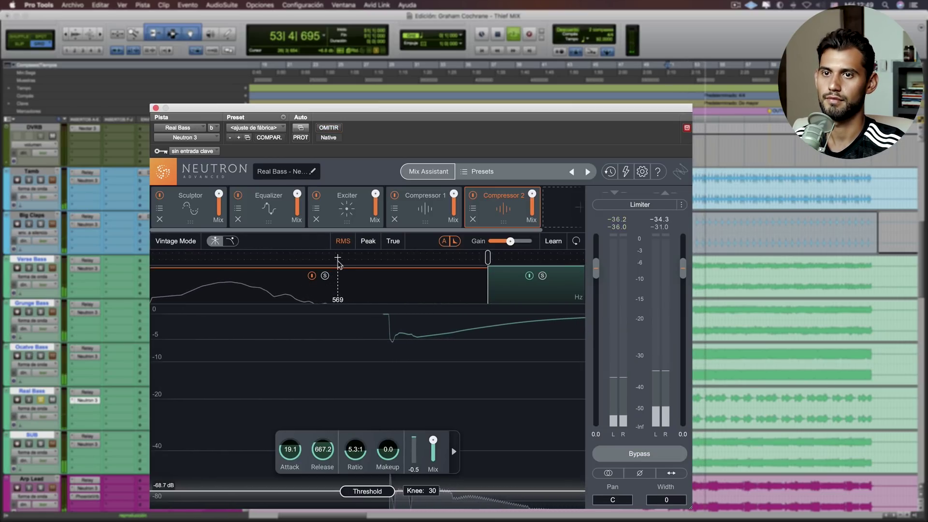
pyautogui.press('space')
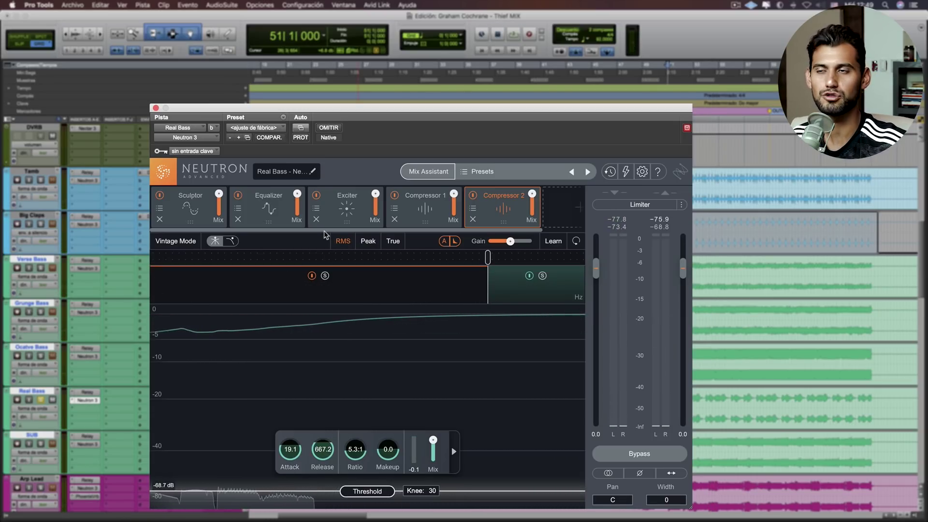
# Show the Sculptor module on Real Bass and watch its curve react while the chorus plays.
pyautogui.click(203, 213)
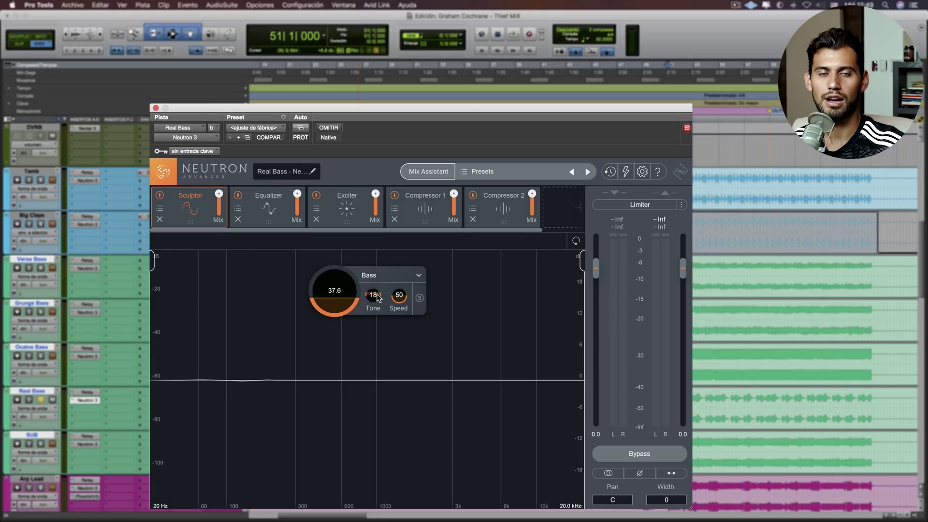
pyautogui.press('space')
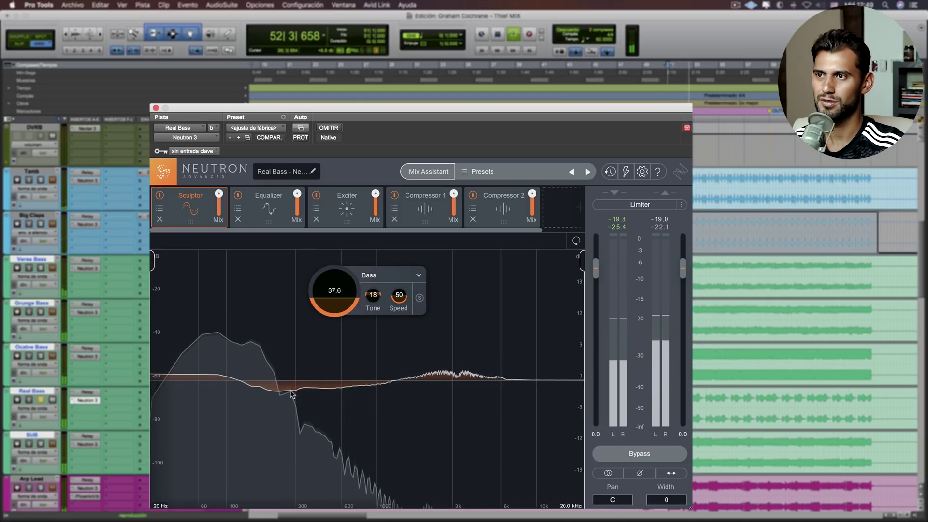
pyautogui.press('space')
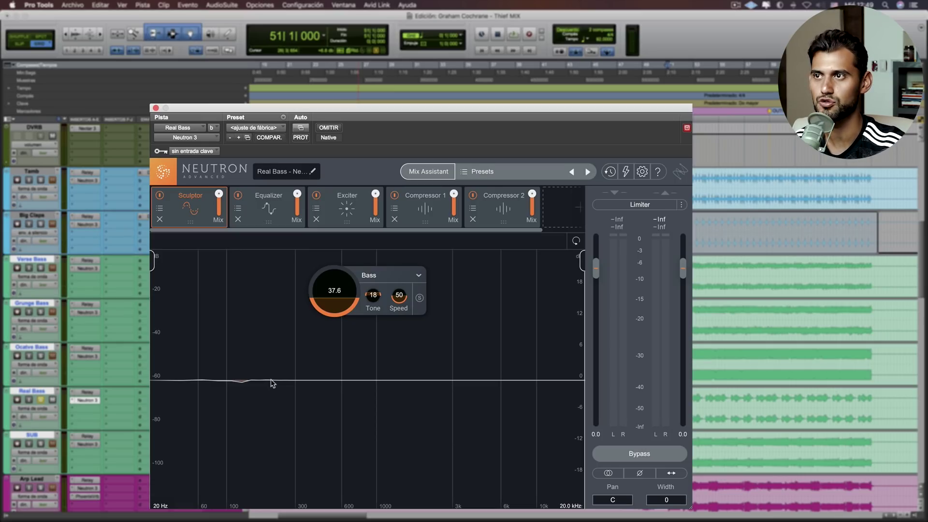
# Turn off Real Bass's Exciter and both compressors, and look at bands 4 and 5 of its equalizer.
pyautogui.click(271, 220)
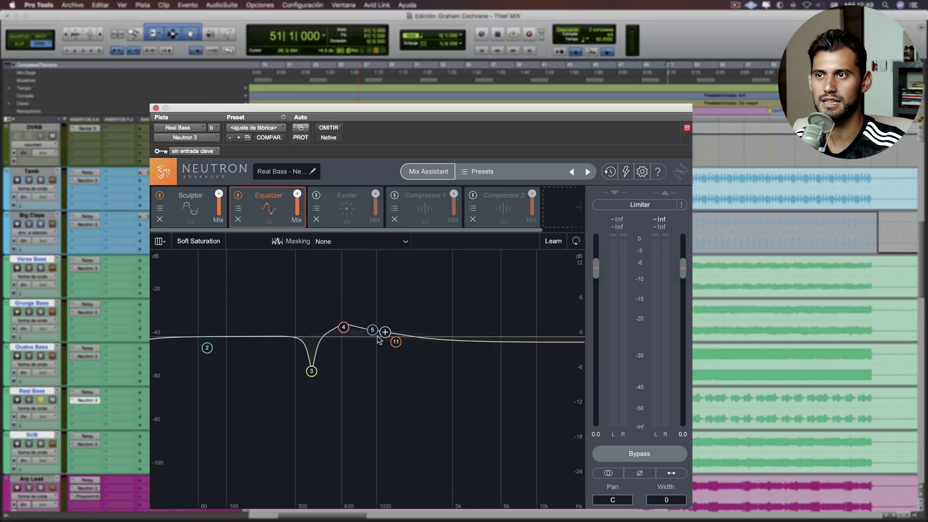
pyautogui.click(345, 329)
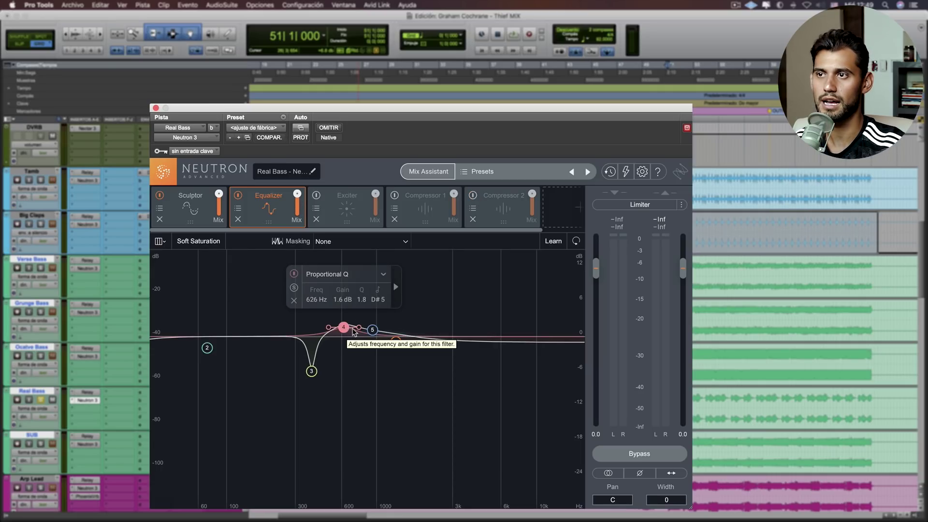
pyautogui.click(371, 330)
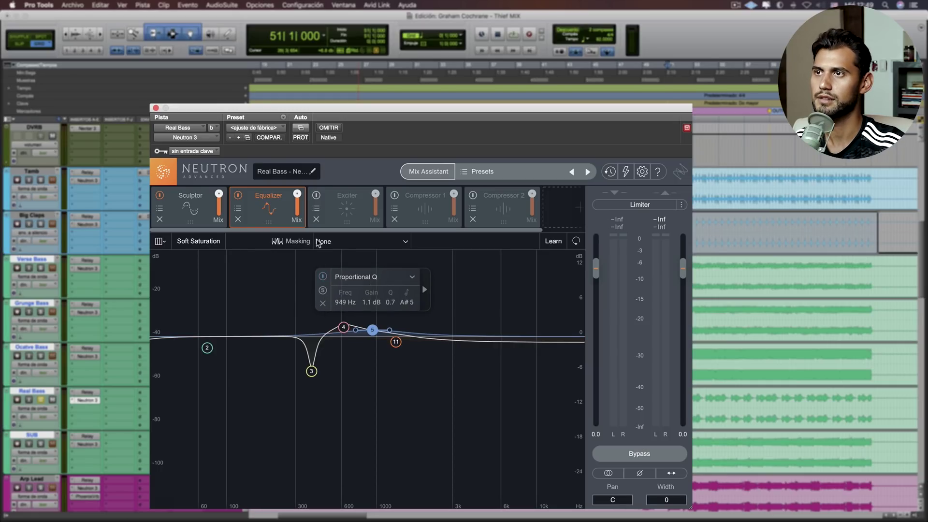
# Play the chorus, turn Real Bass's Exciter module back on and show its settings.
pyautogui.press('space')
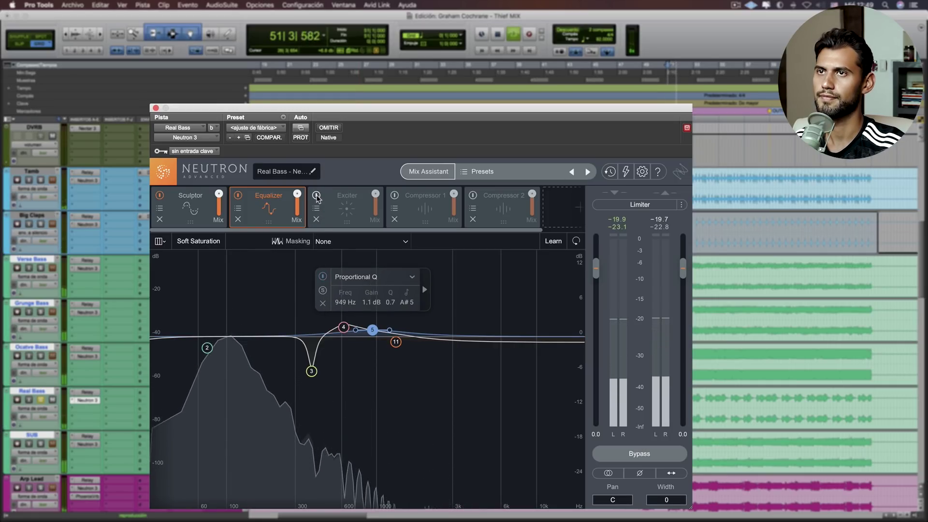
pyautogui.click(317, 195)
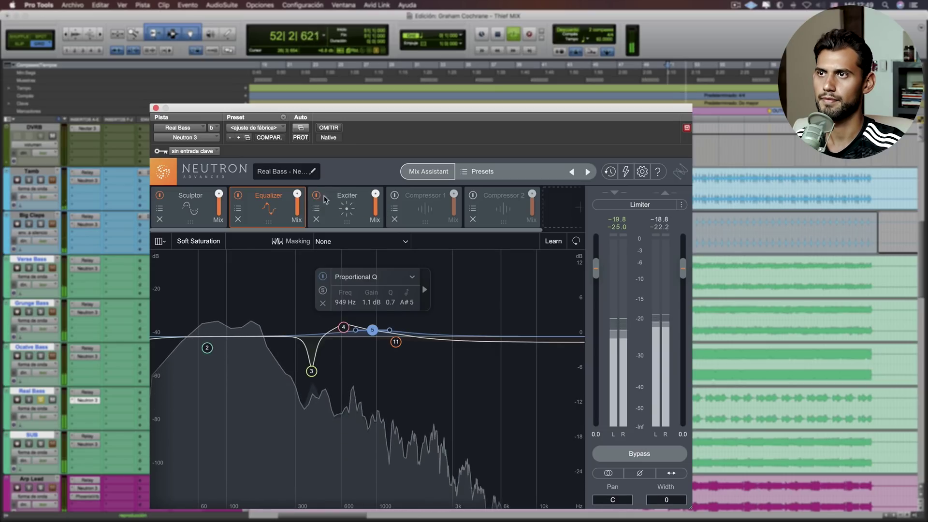
pyautogui.click(344, 220)
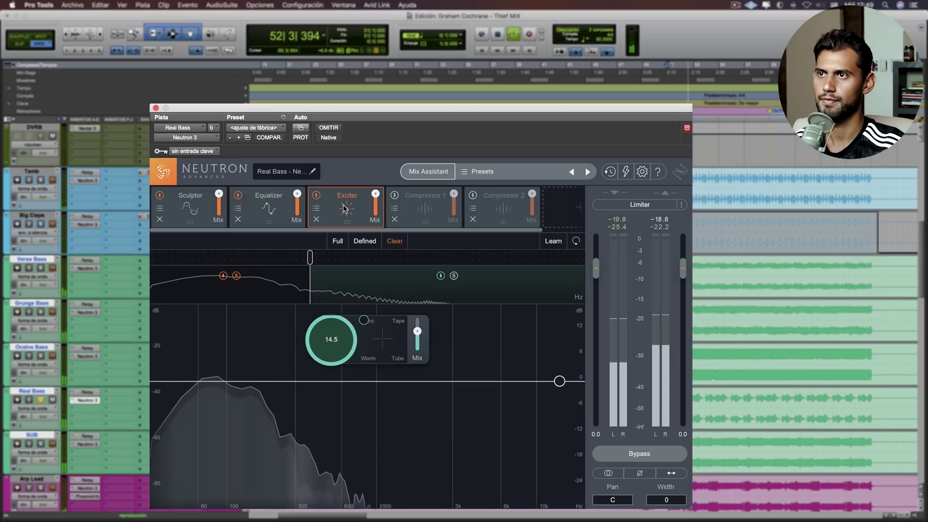
pyautogui.press('space')
# During playback, try the Exciter's low band with its harmonic blend moved to Warm and return it to Retro.
pyautogui.click(282, 298)
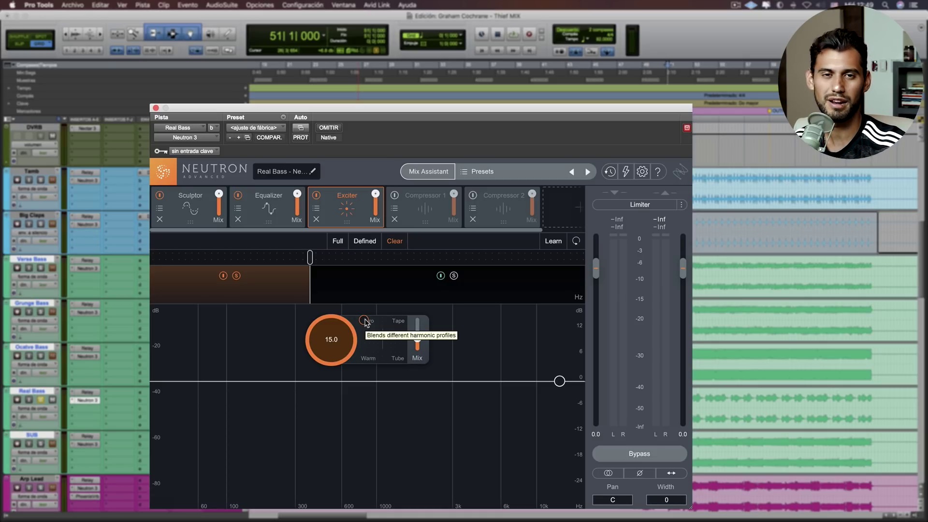
pyautogui.press('space')
pyautogui.moveTo(365, 323); pyautogui.dragTo(365, 355)
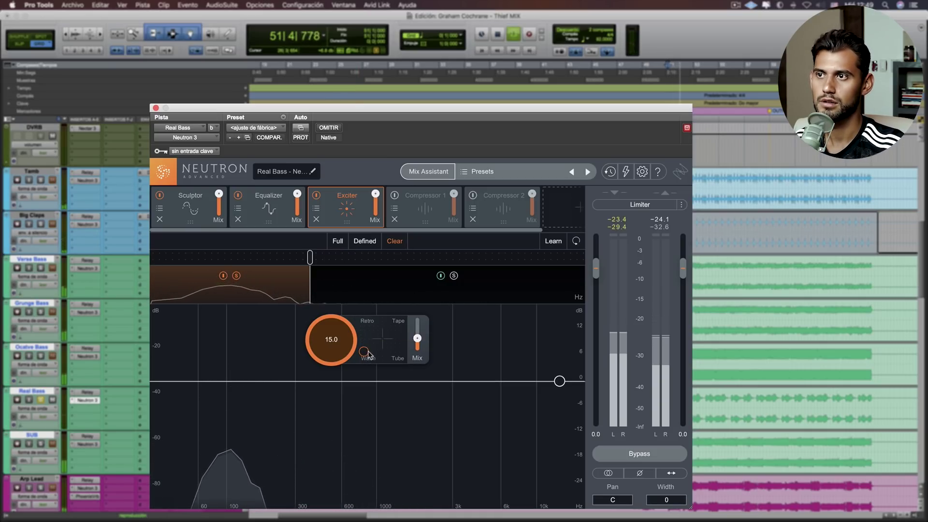
pyautogui.moveTo(363, 351); pyautogui.dragTo(363, 321)
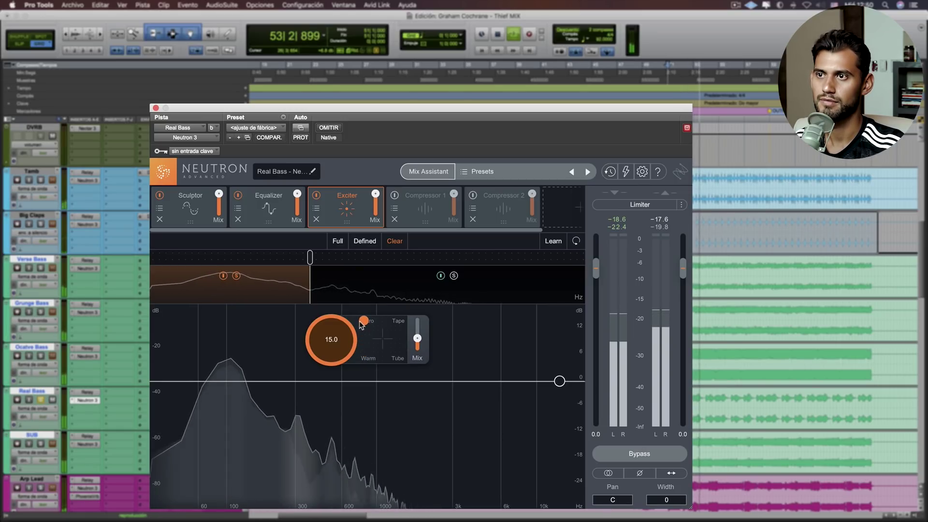
pyautogui.press('space')
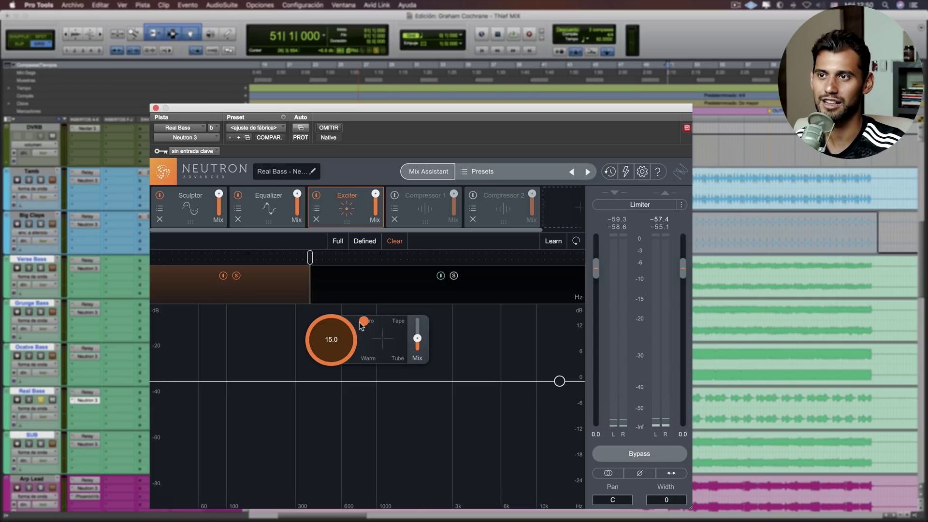
# Select the Exciter's high band on Real Bass and listen to it soloed during the chorus.
pyautogui.click(353, 285)
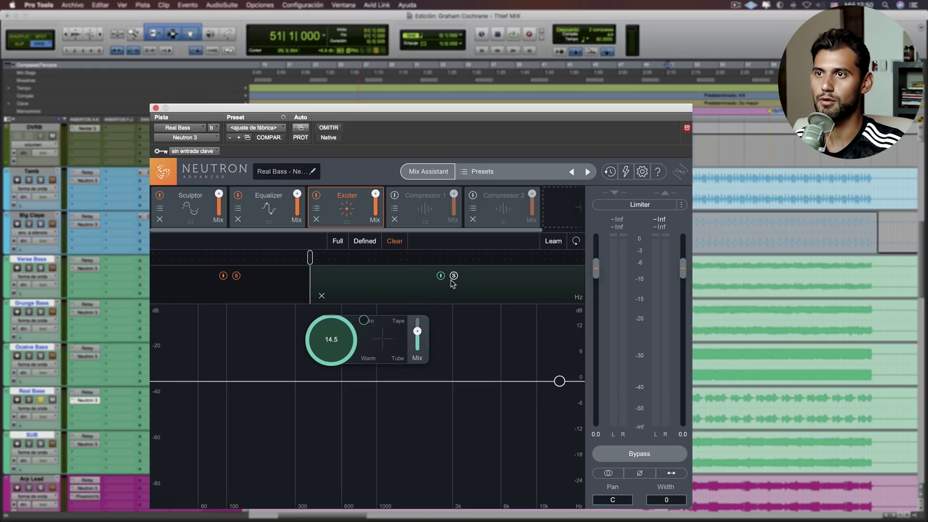
pyautogui.press('space')
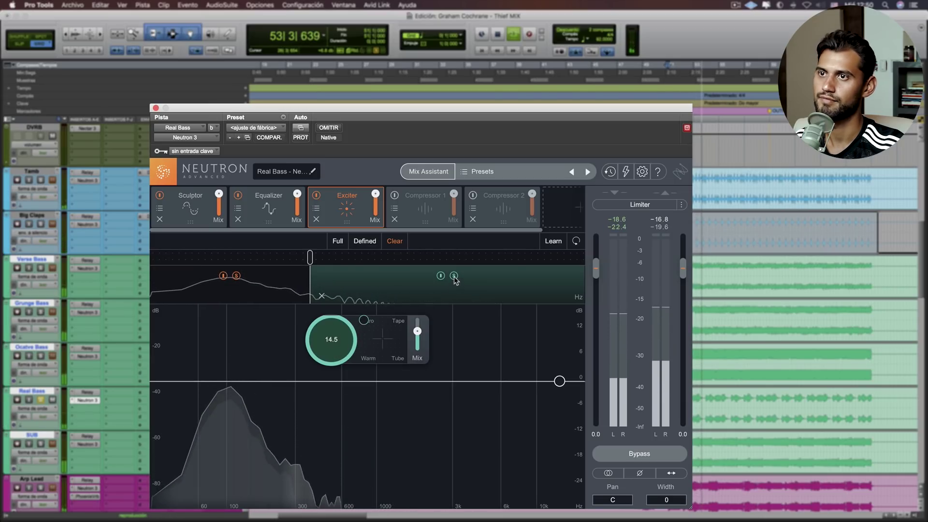
pyautogui.press('space')
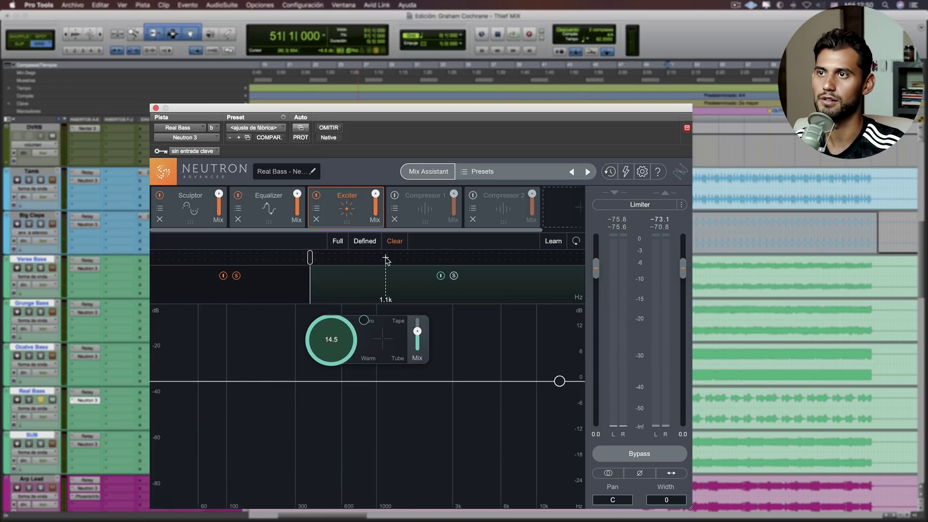
pyautogui.press('space')
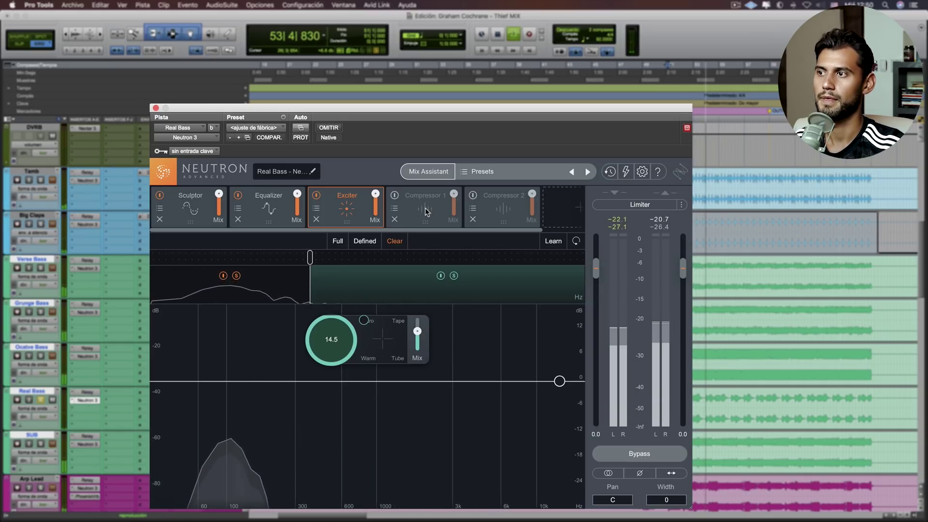
# Turn on Compressor 1 on Real Bass and listen to its effect on the chorus.
pyautogui.click(401, 203)
pyautogui.press('space')
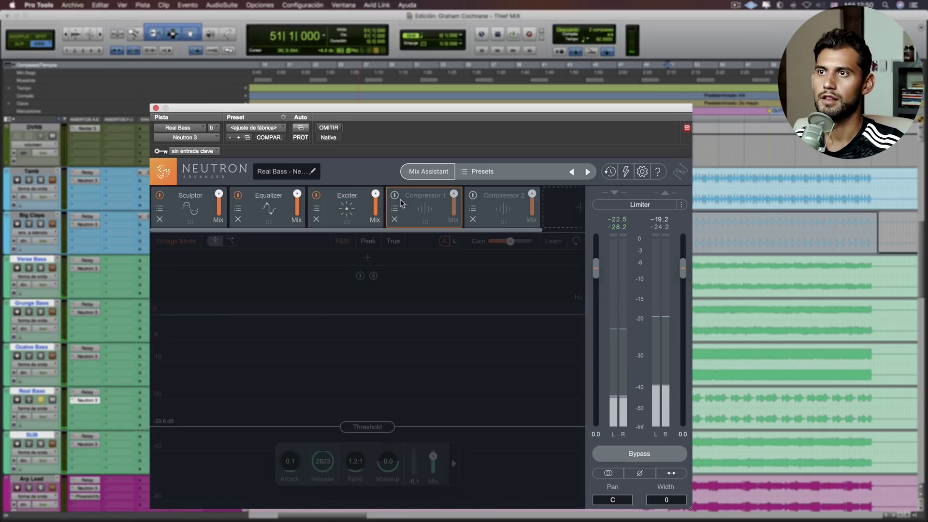
pyautogui.click(395, 196)
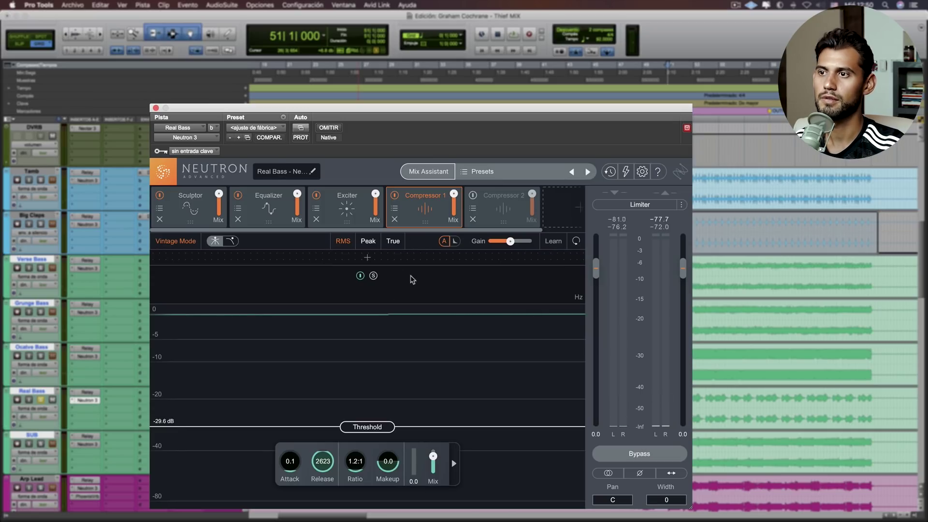
pyautogui.press('space')
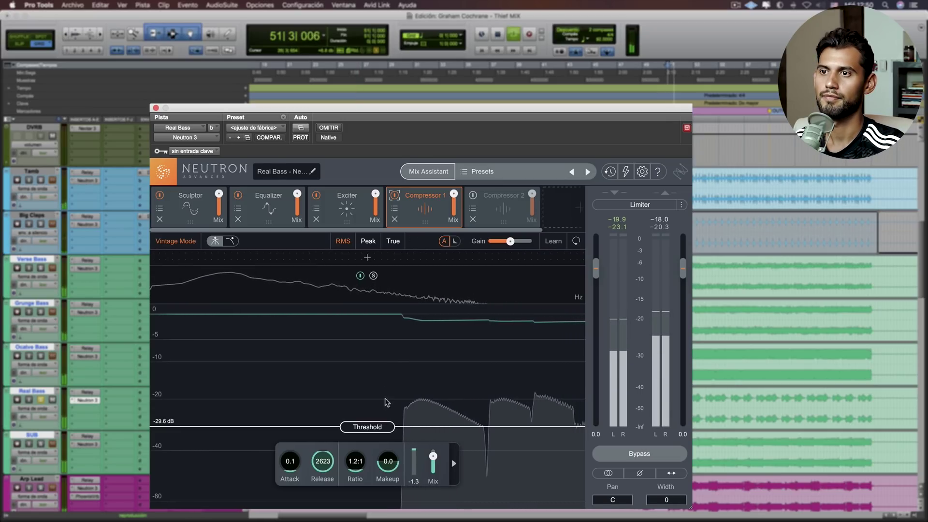
pyautogui.press('space')
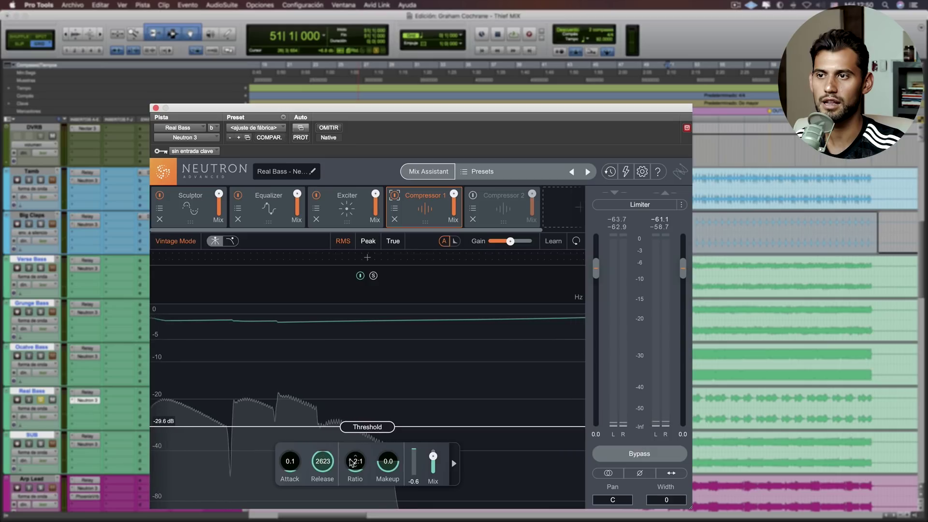
# While the chorus plays, set Compressor 1's ratio to 9.5:1 and its threshold to -19.2 dB on Real Bass.
pyautogui.moveTo(358, 469); pyautogui.dragTo(363, 457)
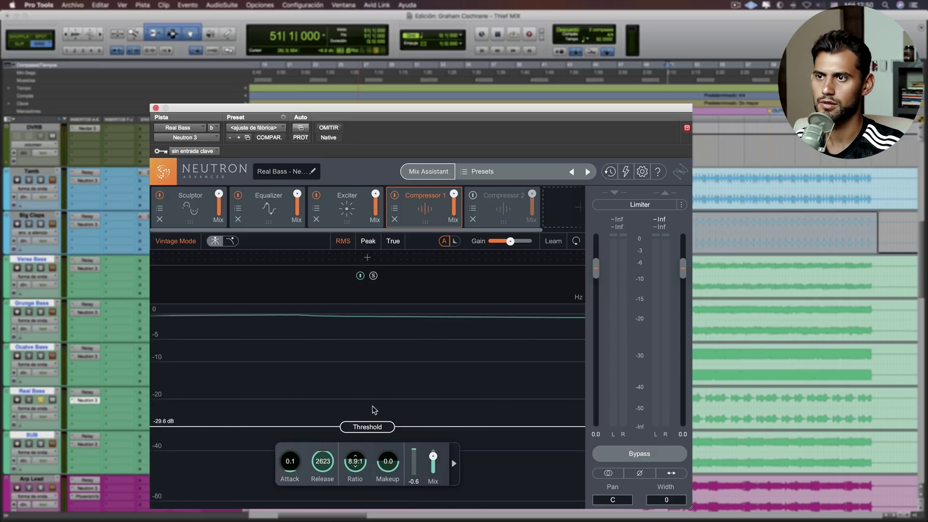
pyautogui.press('space')
pyautogui.moveTo(380, 431); pyautogui.dragTo(379, 405)
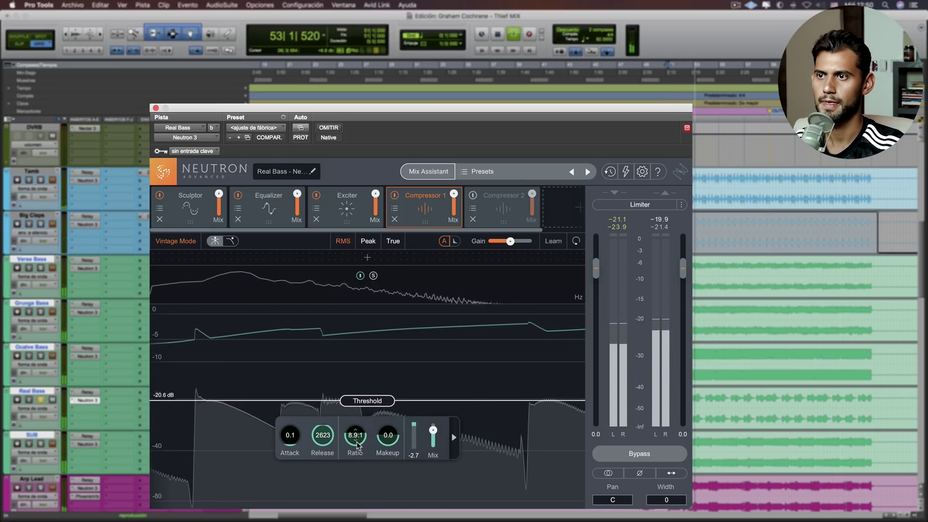
pyautogui.moveTo(357, 441); pyautogui.dragTo(356, 438)
pyautogui.moveTo(372, 399); pyautogui.dragTo(373, 401)
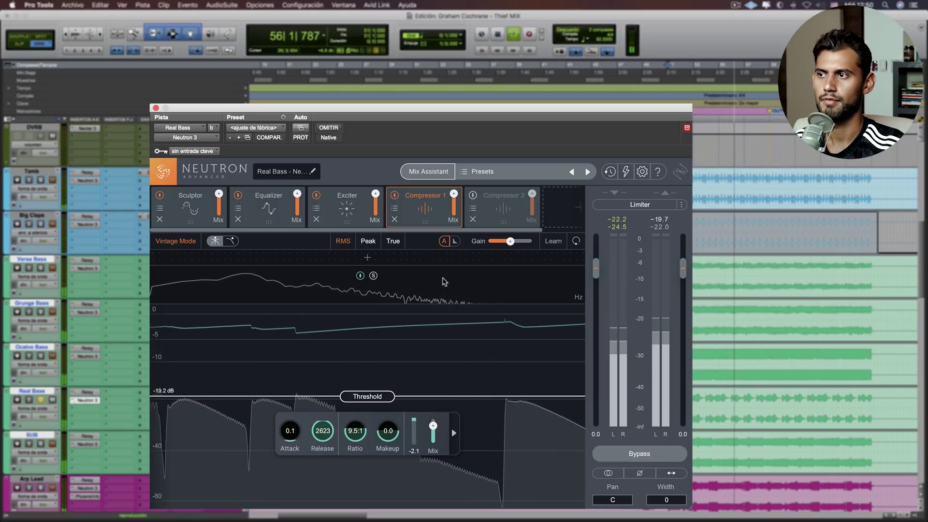
# Turn on Compressor 2 on Real Bass and set its release to 151.8 while listening to the chorus.
pyautogui.click(500, 203)
pyautogui.press('space')
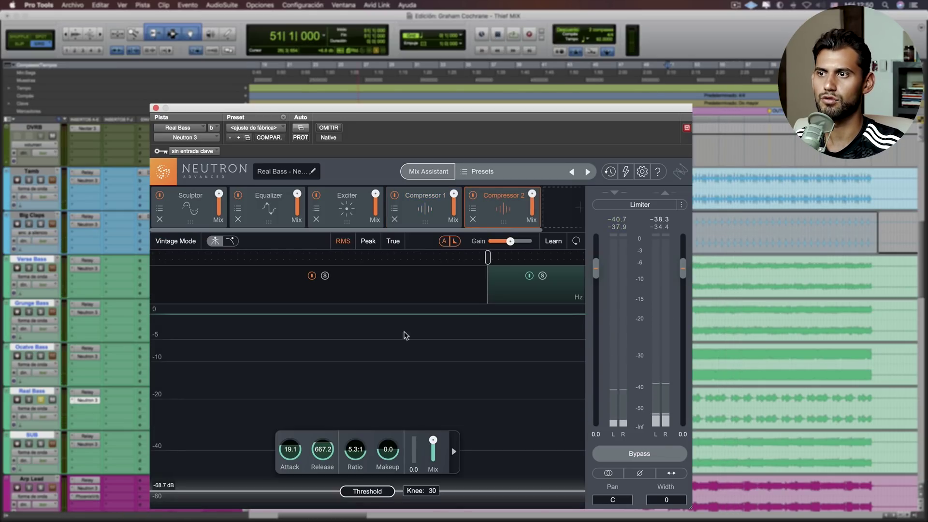
pyautogui.press('space')
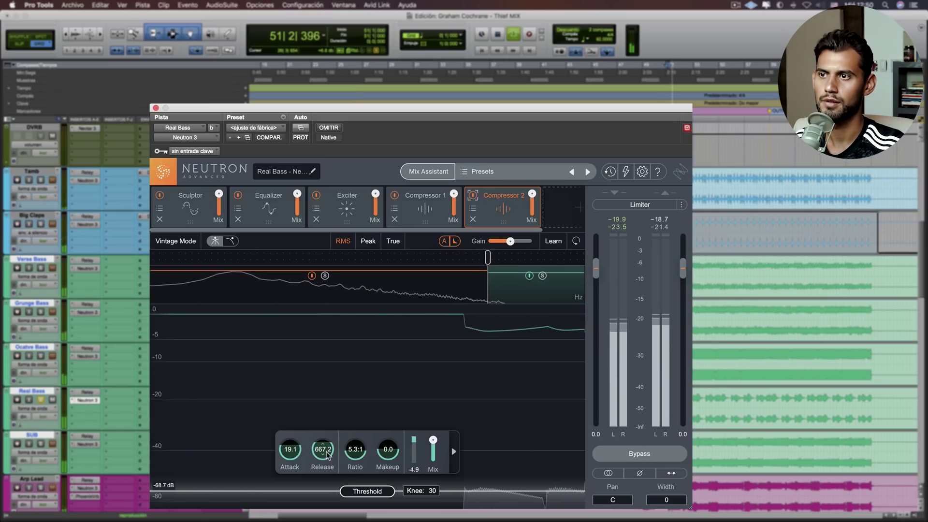
pyautogui.moveTo(323, 450); pyautogui.dragTo(323, 476)
pyautogui.press('space')
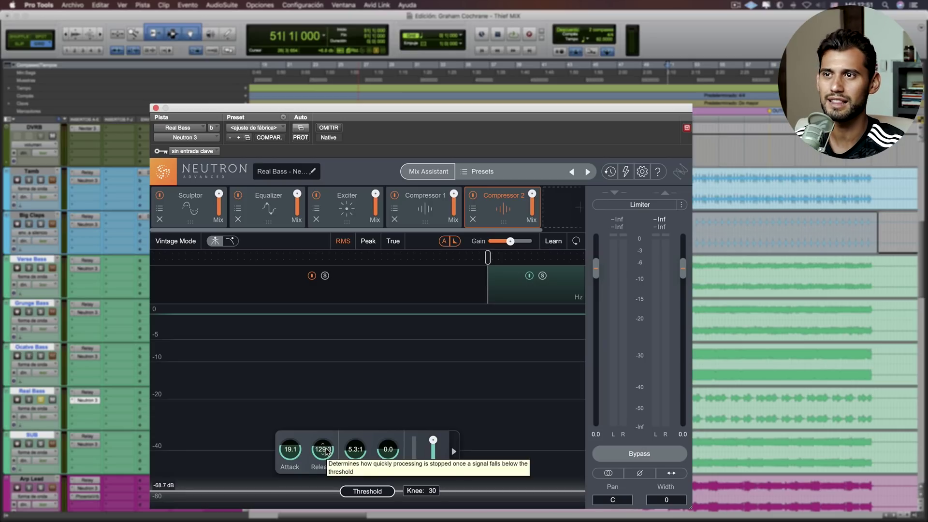
pyautogui.press('space')
pyautogui.moveTo(330, 452); pyautogui.dragTo(332, 450)
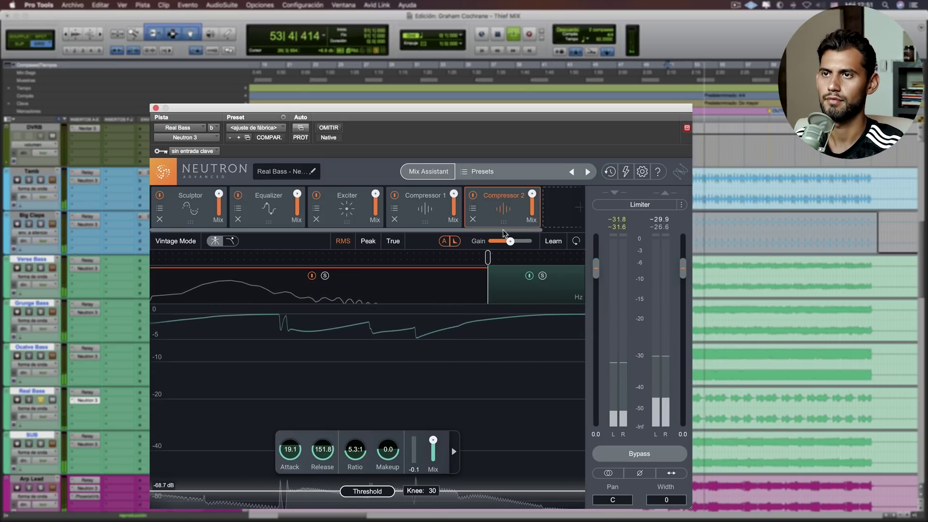
pyautogui.press('space')
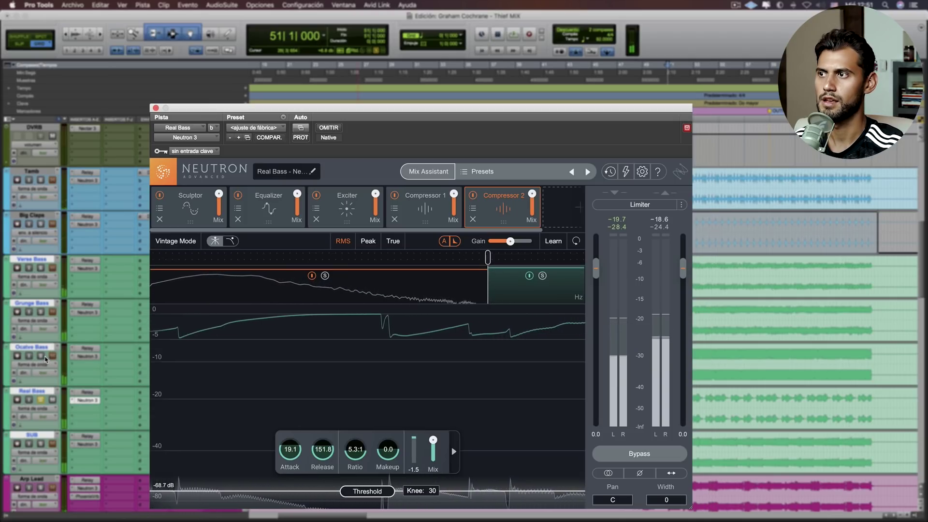
# Solo Verse Bass, Grunge Bass and Ocatve Bass together with Real Bass and listen to the chorus.
pyautogui.click(41, 356)
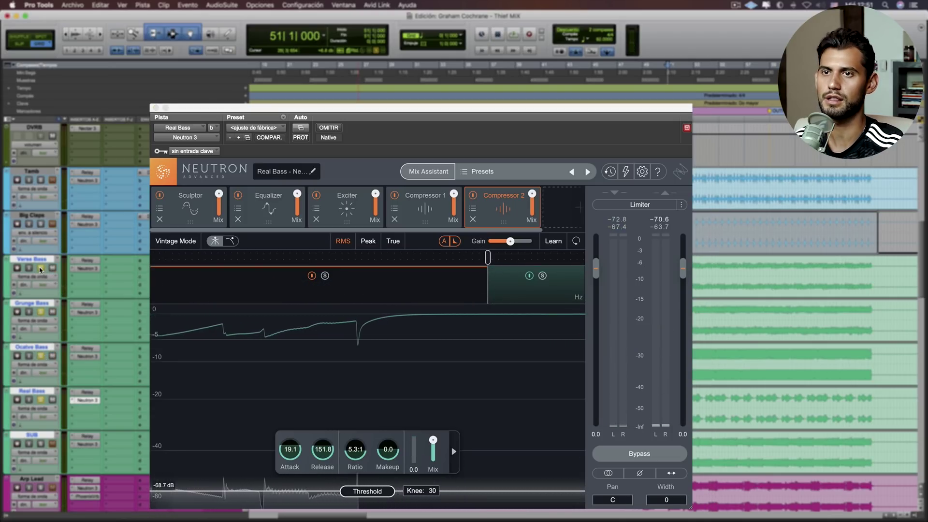
pyautogui.press('space')
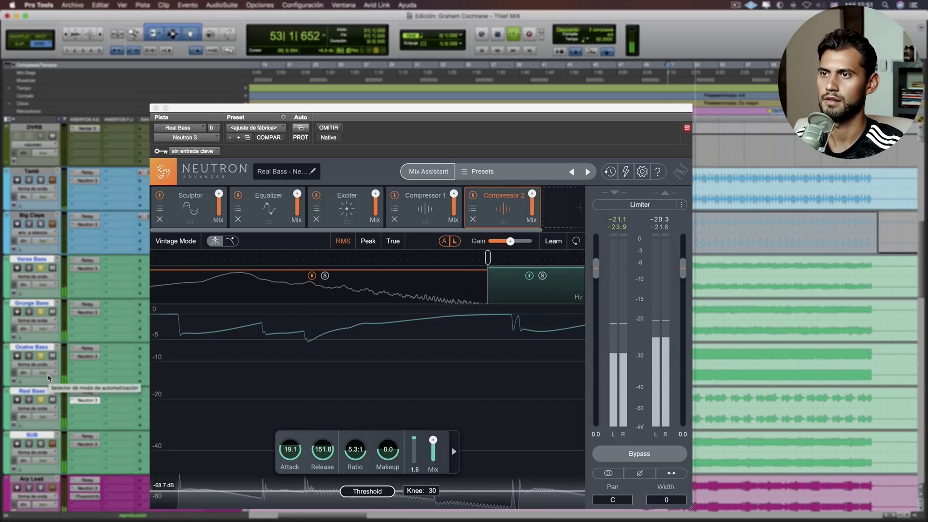
pyautogui.press('space')
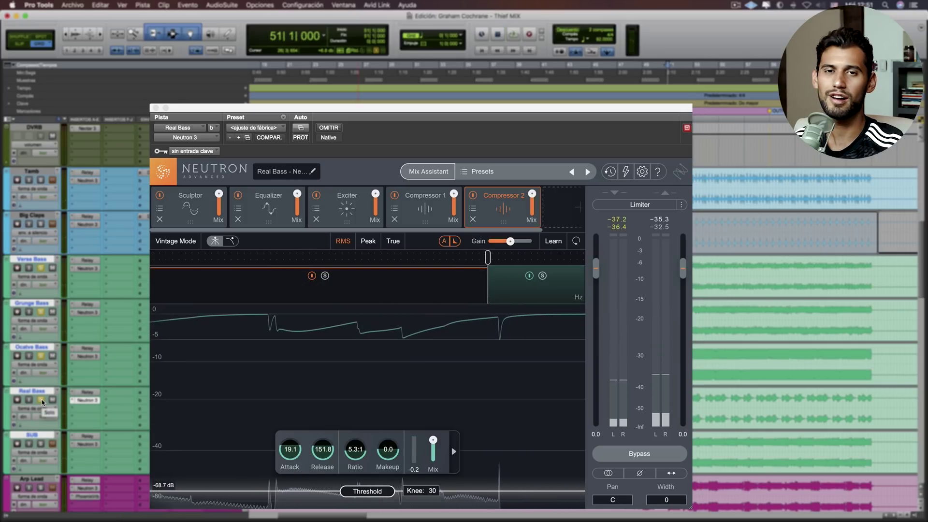
# Add a Transient Shaper to Real Bass and set its contour to Medium while the chorus plays.
pyautogui.click(570, 205)
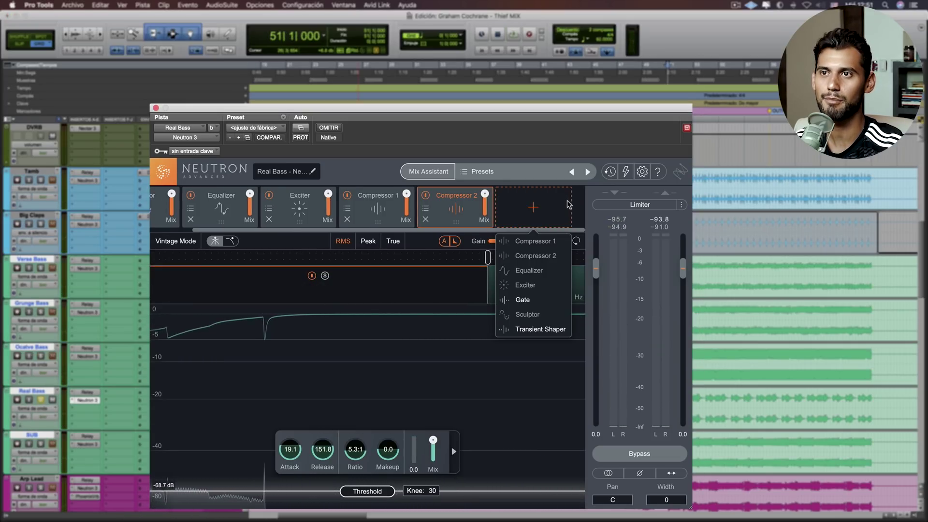
pyautogui.click(540, 329)
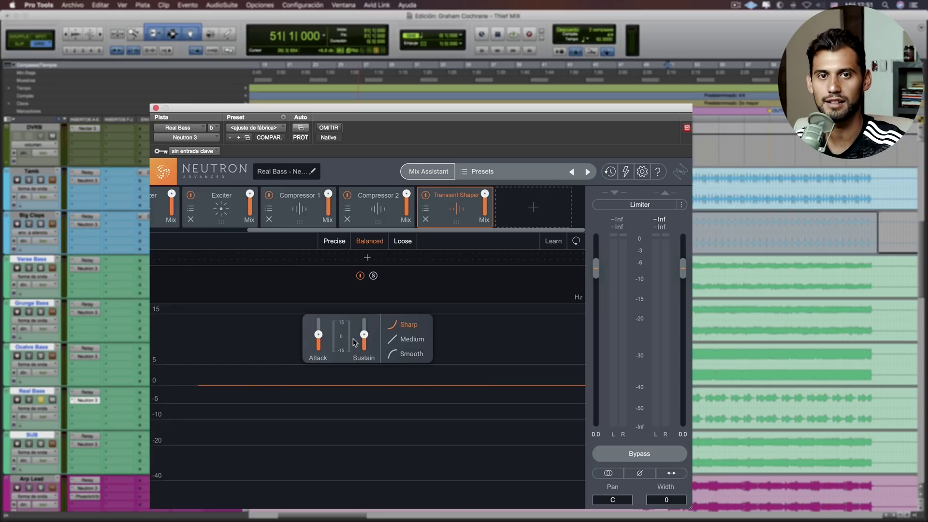
pyautogui.press('space')
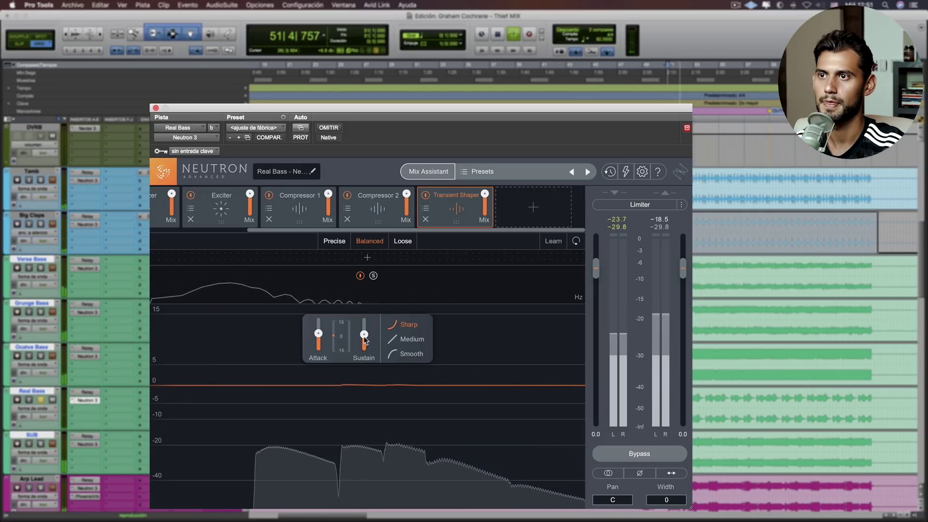
pyautogui.click(412, 339)
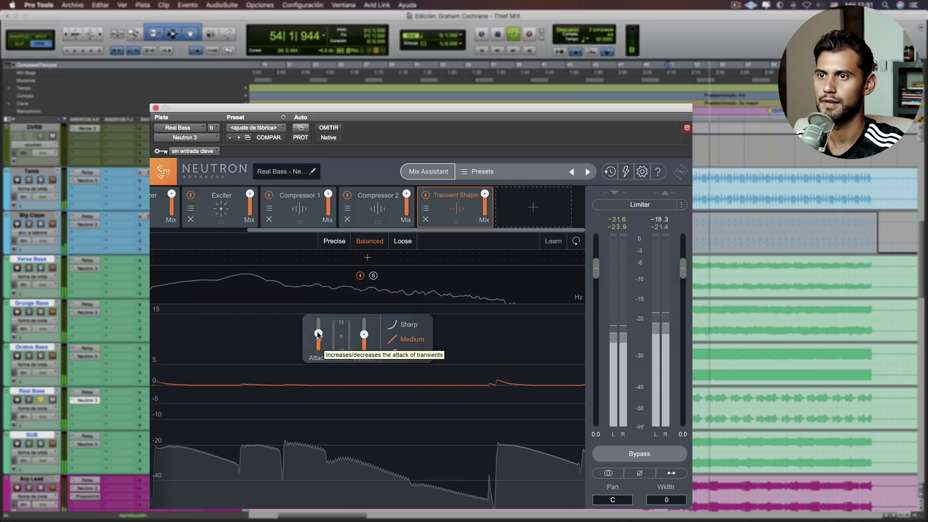
pyautogui.press('space')
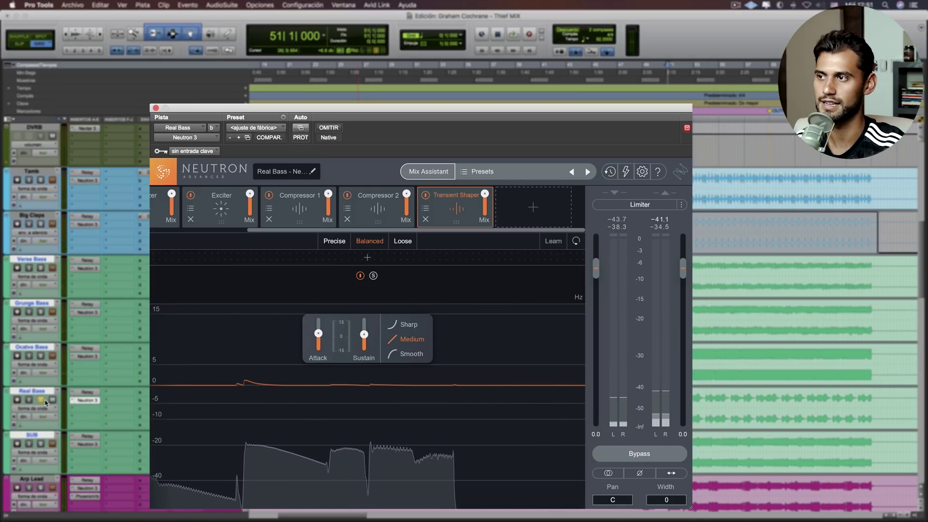
# Unsolo the bass tracks and listen to Real Bass within the full mix.
pyautogui.click(42, 400)
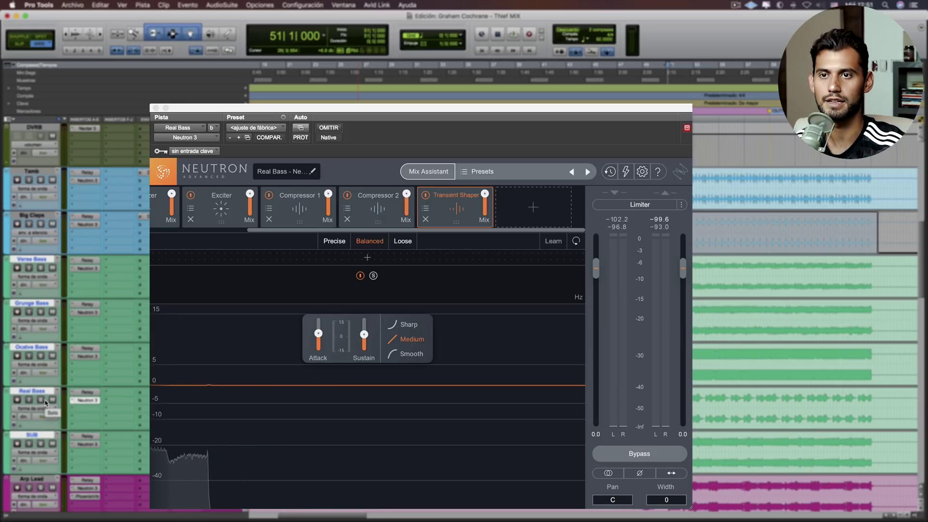
pyautogui.press('space')
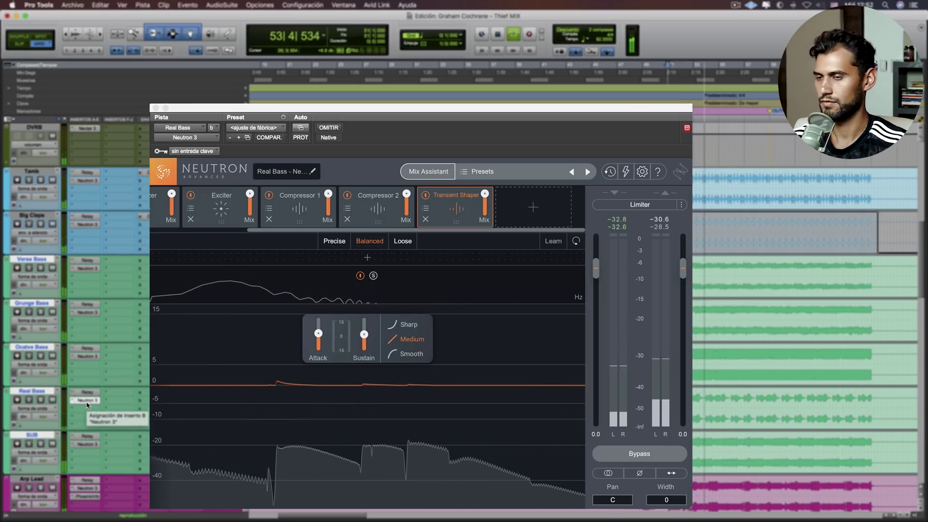
pyautogui.press('space')
# Solo the SUB track, replace the Real Bass plug-in window with SUB's Neutron 3, and listen to the chorus.
pyautogui.click(41, 444)
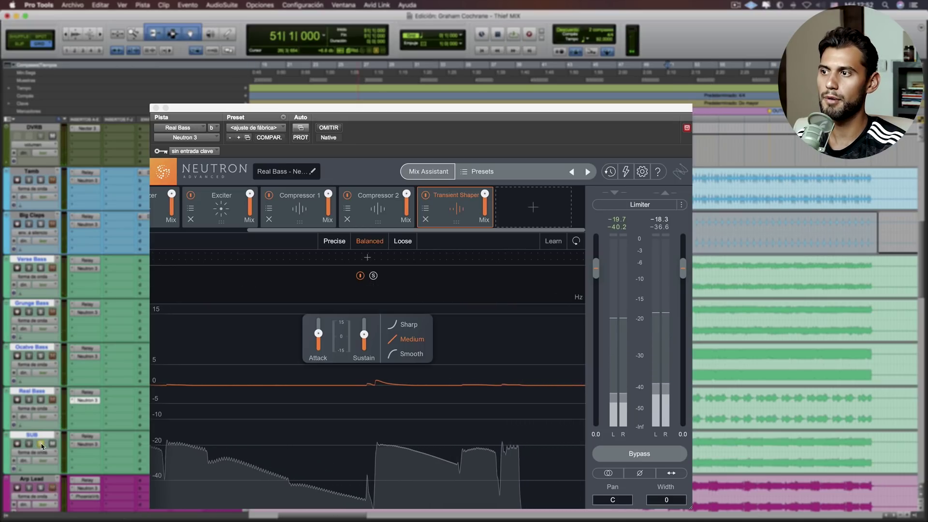
pyautogui.click(155, 108)
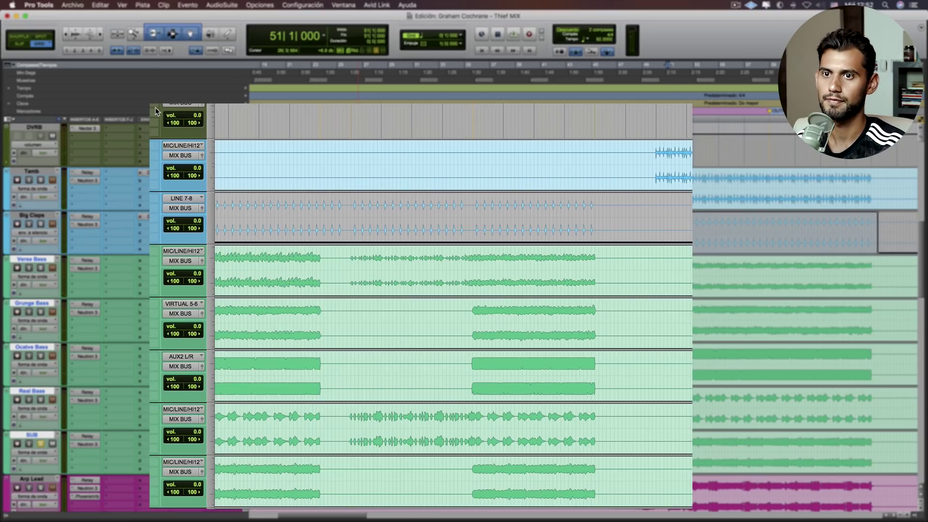
pyautogui.press('space')
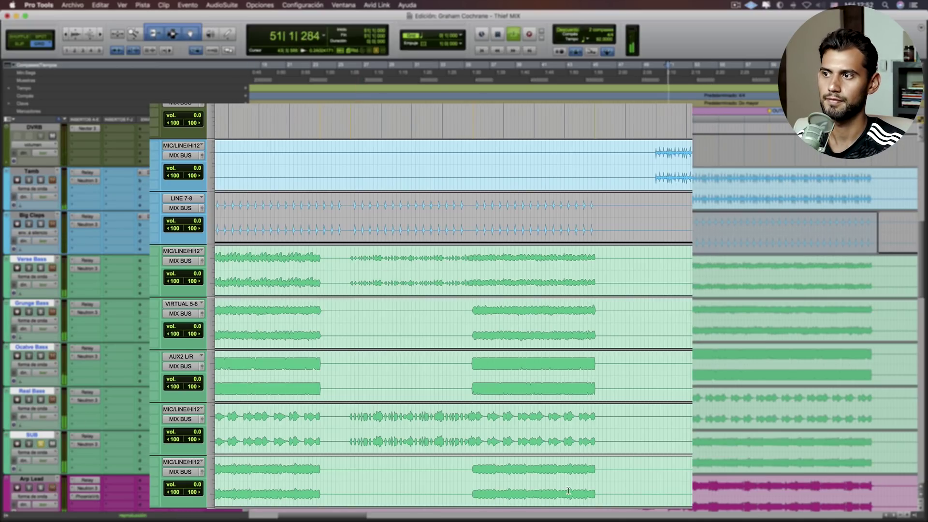
pyautogui.click(87, 444)
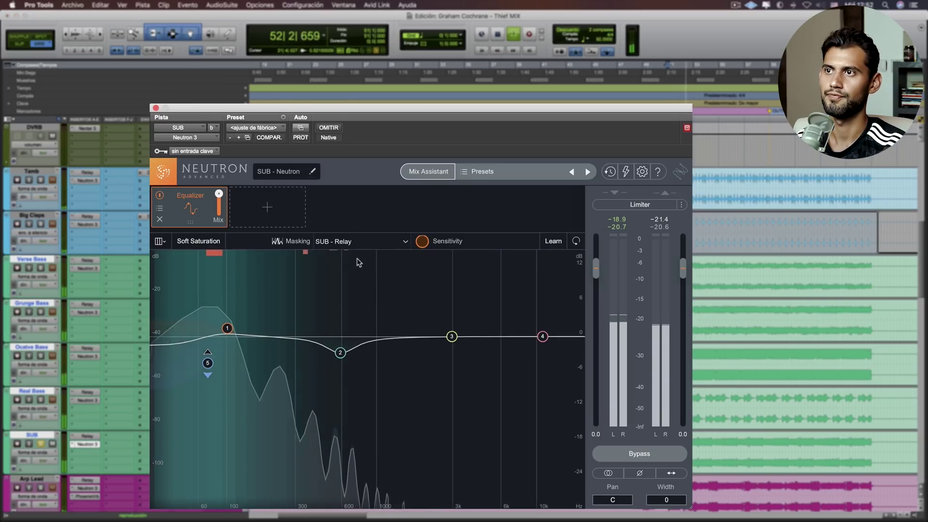
pyautogui.press('space')
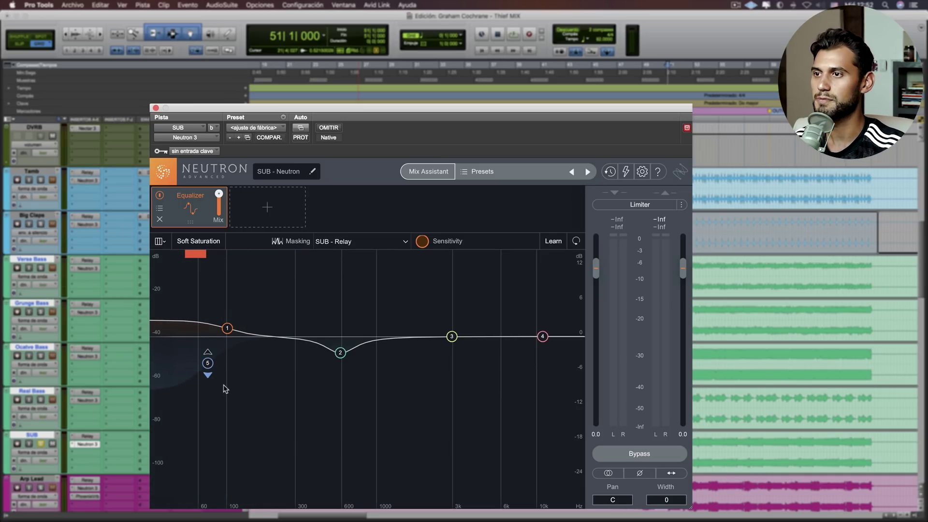
# Set the key input of SUB's Neutron 3 to Bus 3 and listen to equalizer band 5's dynamic response.
pyautogui.click(209, 364)
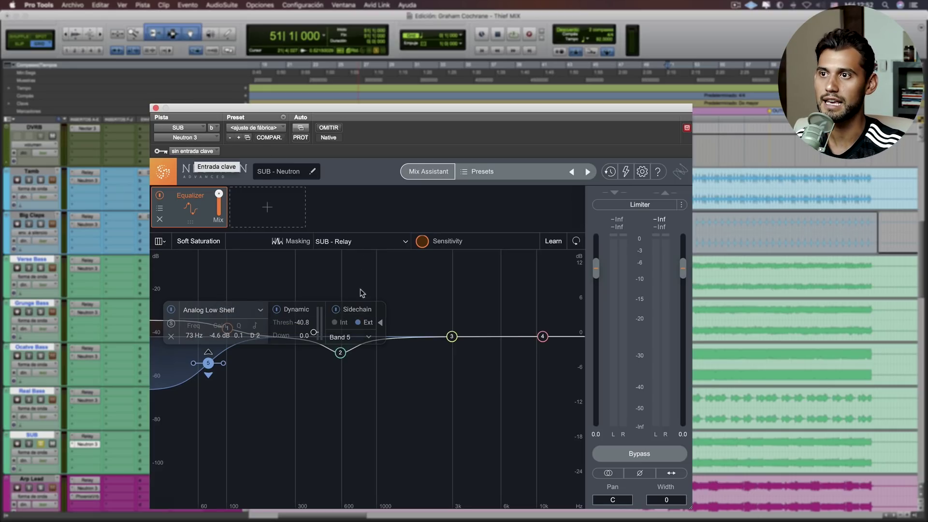
pyautogui.click(202, 151)
pyautogui.moveTo(212, 161)
pyautogui.click(300, 183)
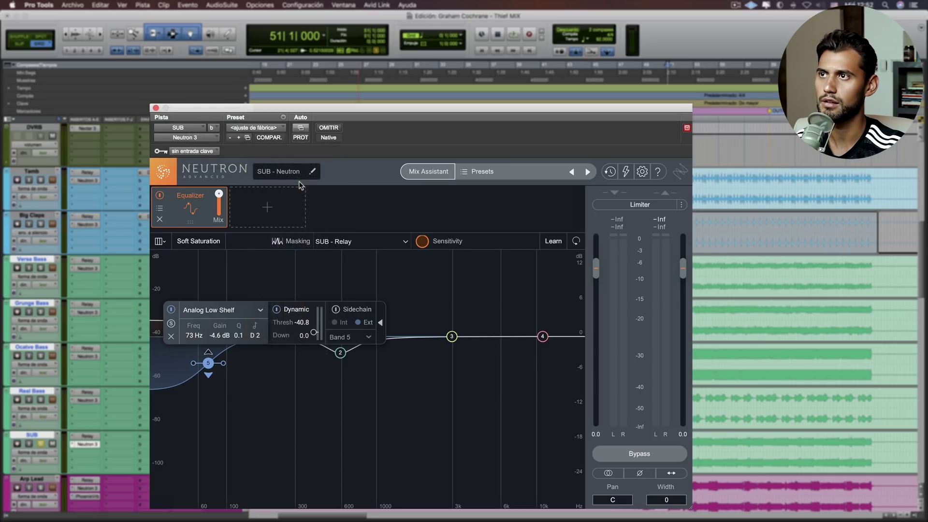
pyautogui.press('space')
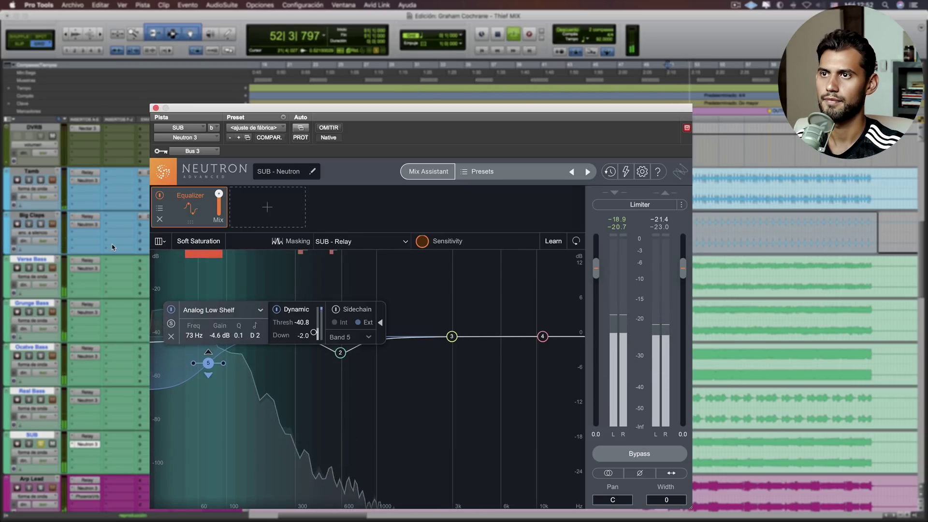
pyautogui.press('space')
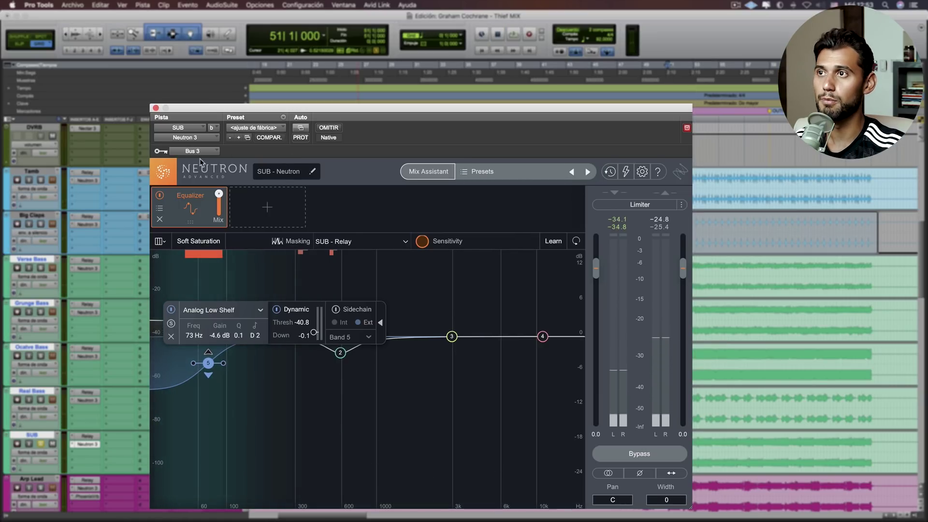
# Check the Kick track's send to Bus 3 and close its send fader window.
pyautogui.scroll(10, 50, 209)
pyautogui.click(145, 261)
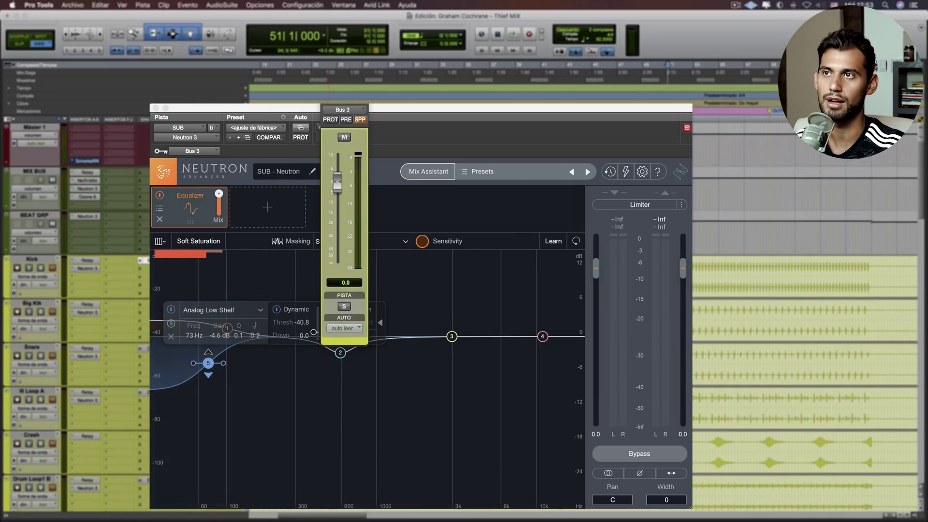
pyautogui.click(144, 261)
# Play the chorus and unsolo the SUB track to hear it in the full mix.
pyautogui.press('space')
pyautogui.scroll(-5, 110, 386)
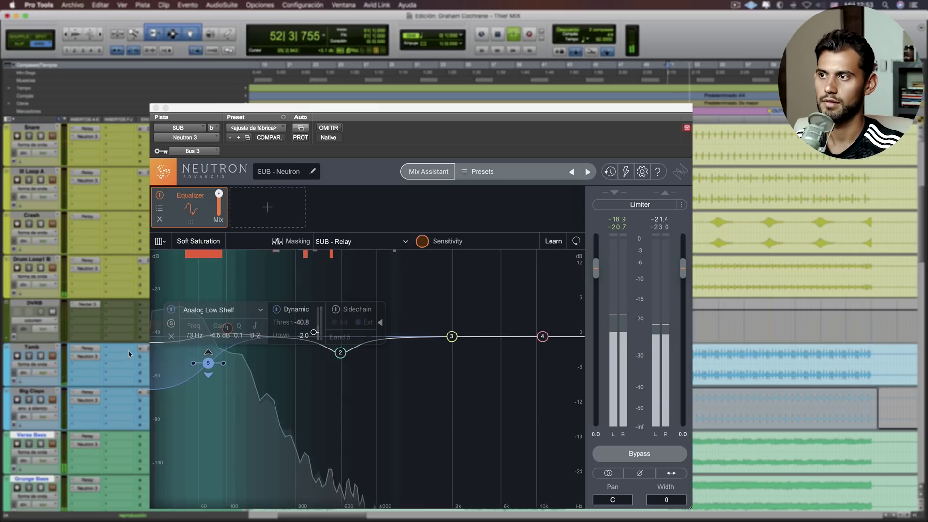
pyautogui.scroll(-6, 129, 354)
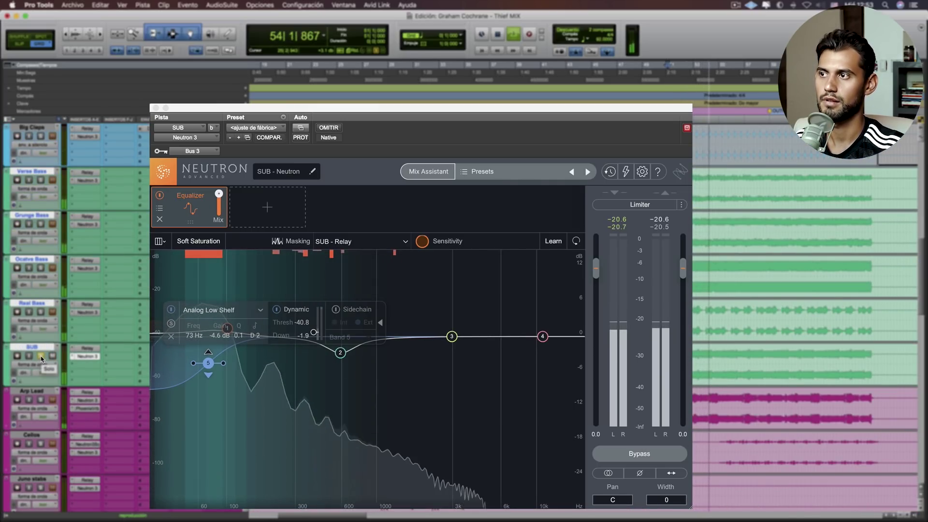
pyautogui.press('space')
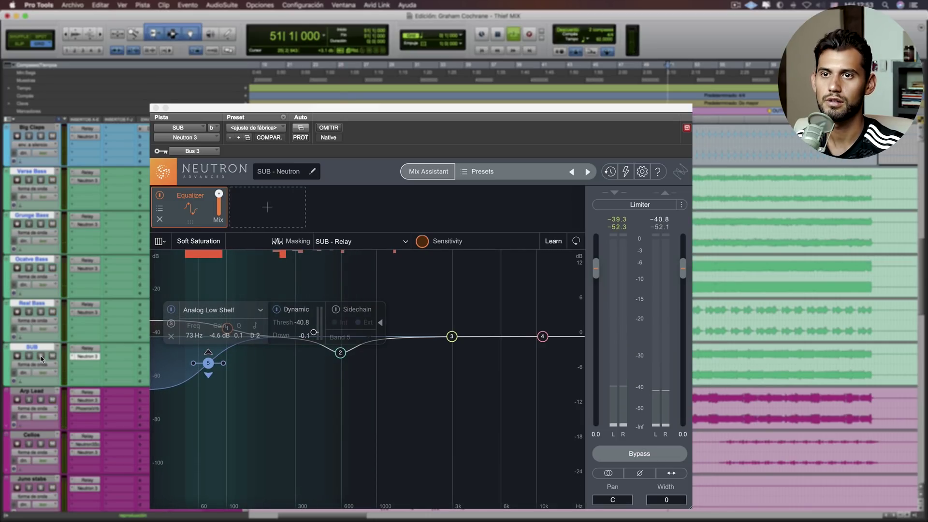
# Examine equalizer bands 2 and 1 on SUB while the chorus plays in the full mix.
pyautogui.press('space')
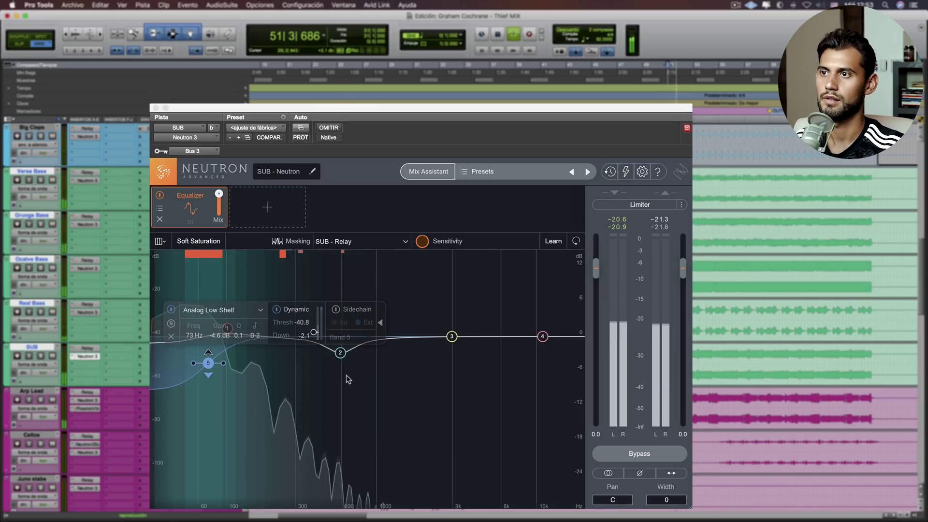
pyautogui.click(384, 383)
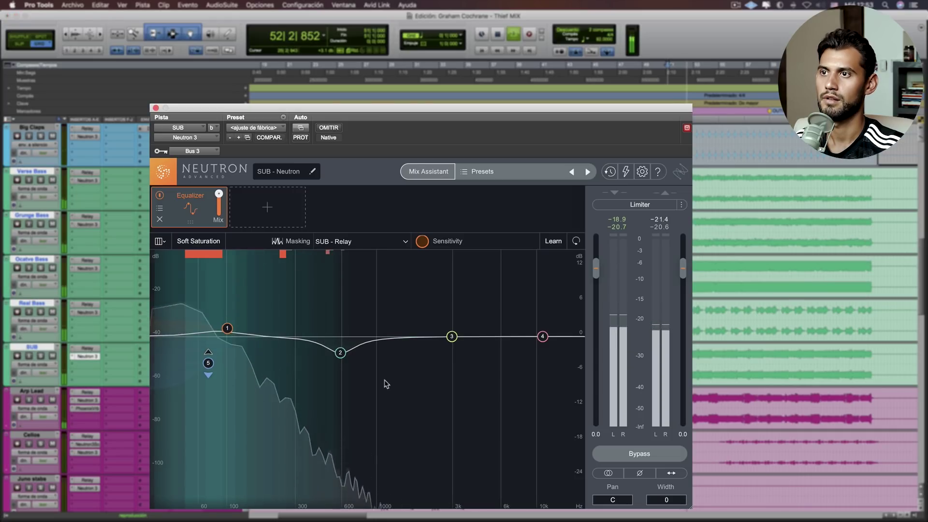
pyautogui.click(340, 352)
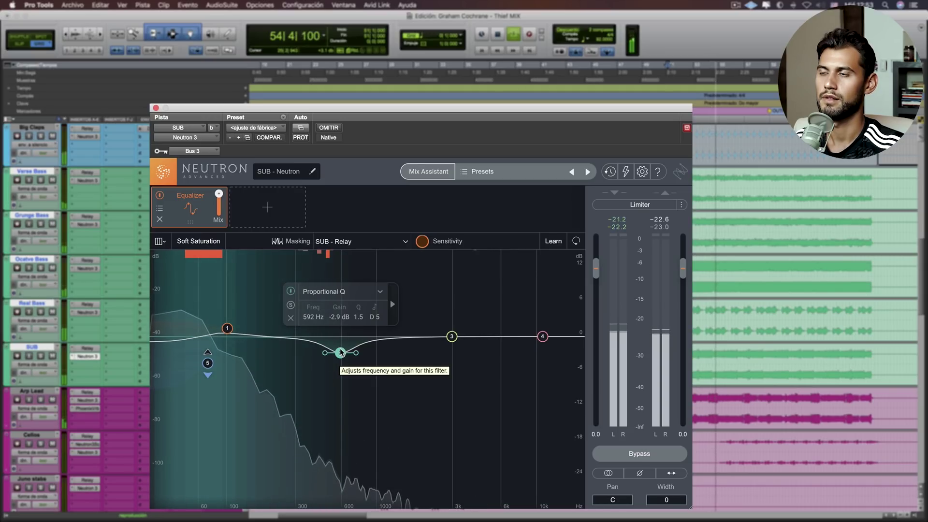
pyautogui.click(227, 328)
pyautogui.press('space')
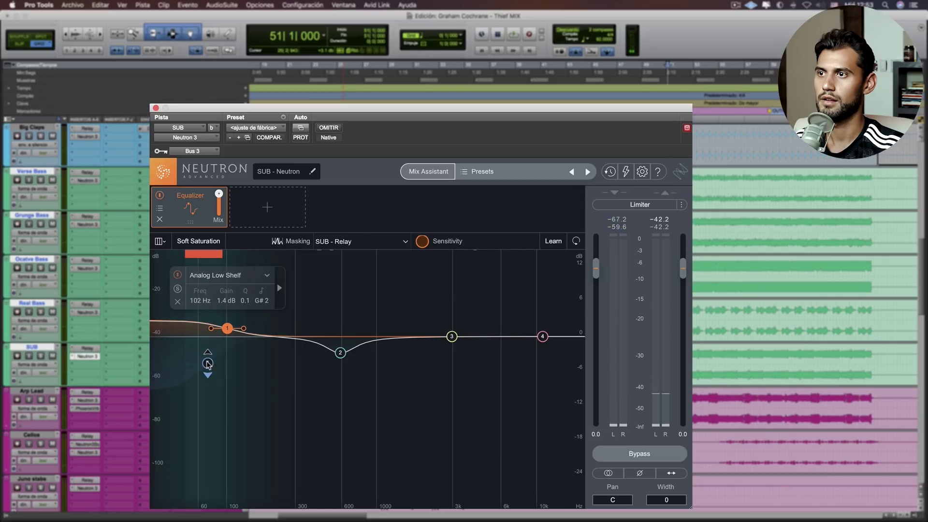
# Set the gain of SUB's equalizer band 1 low shelf to 1.3 dB.
pyautogui.click(207, 363)
pyautogui.click(268, 366)
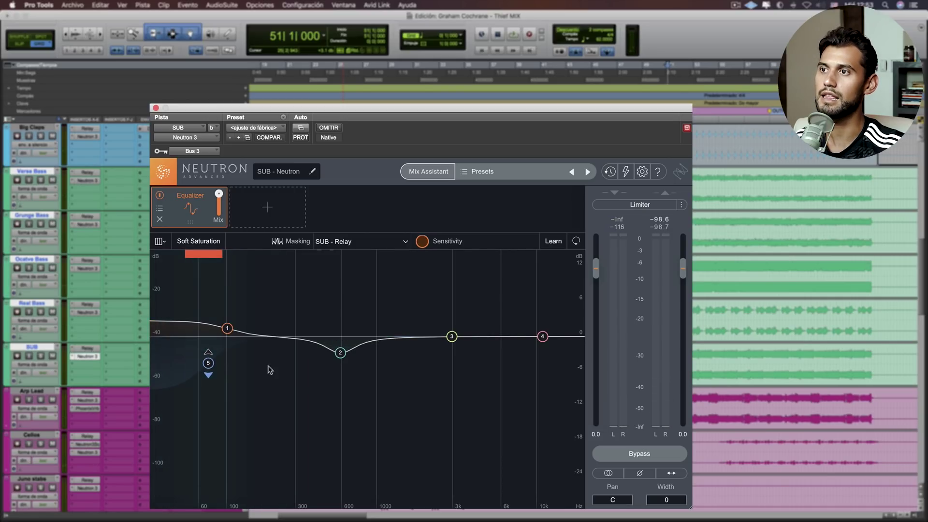
pyautogui.click(230, 333)
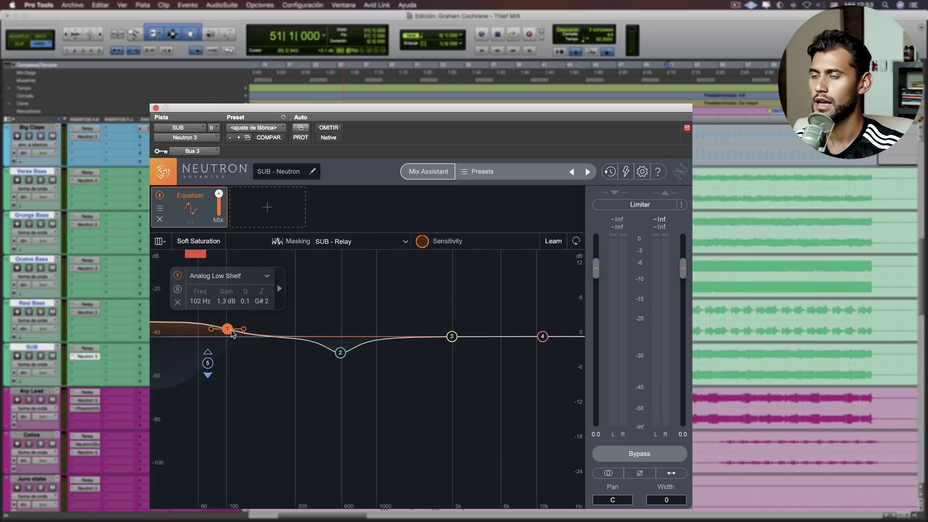
pyautogui.scroll(15, 103, 351)
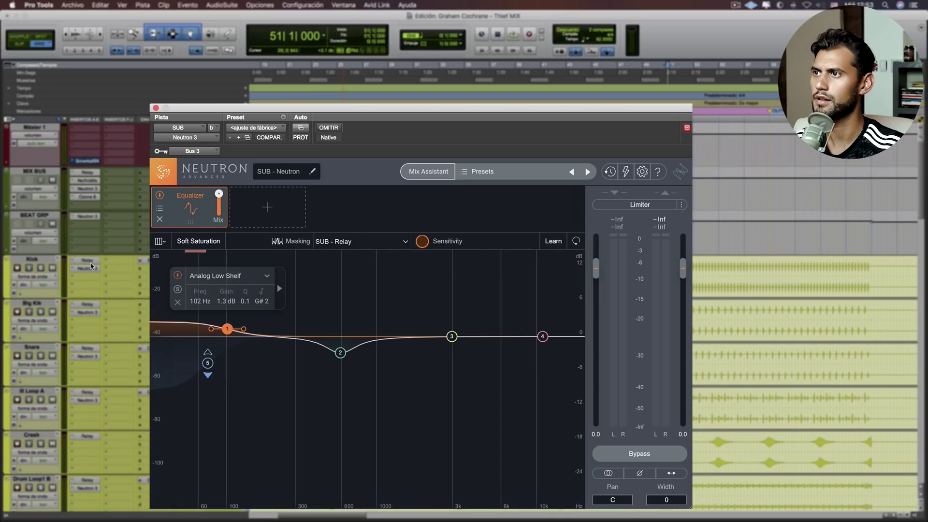
# Examine band 1 of the Kick's Neutron 3 equalizer against the SUB masking, play the chorus and close the plug-in.
pyautogui.click(90, 267)
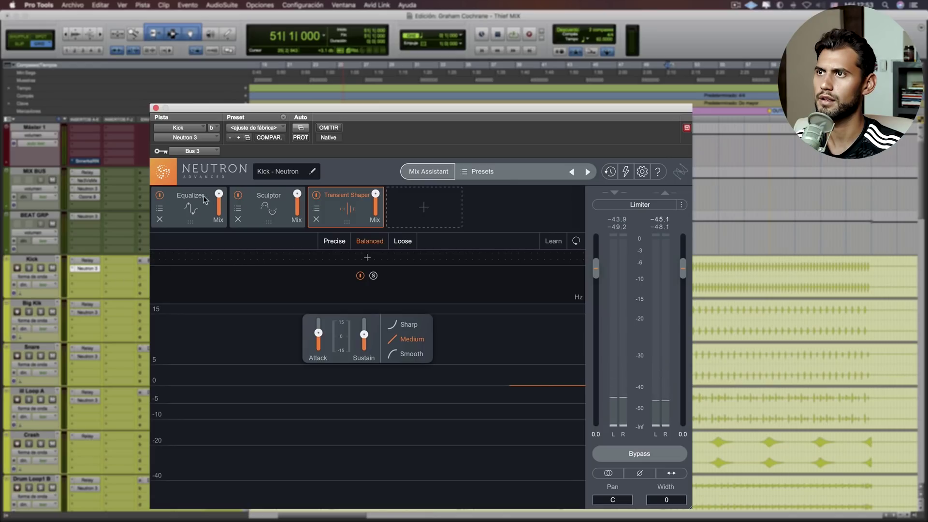
pyautogui.click(188, 203)
pyautogui.click(228, 323)
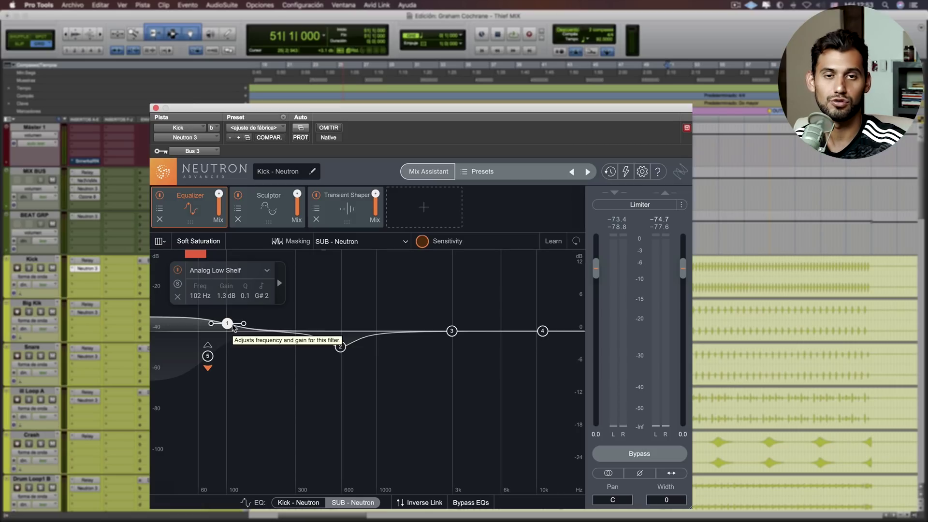
pyautogui.press('space')
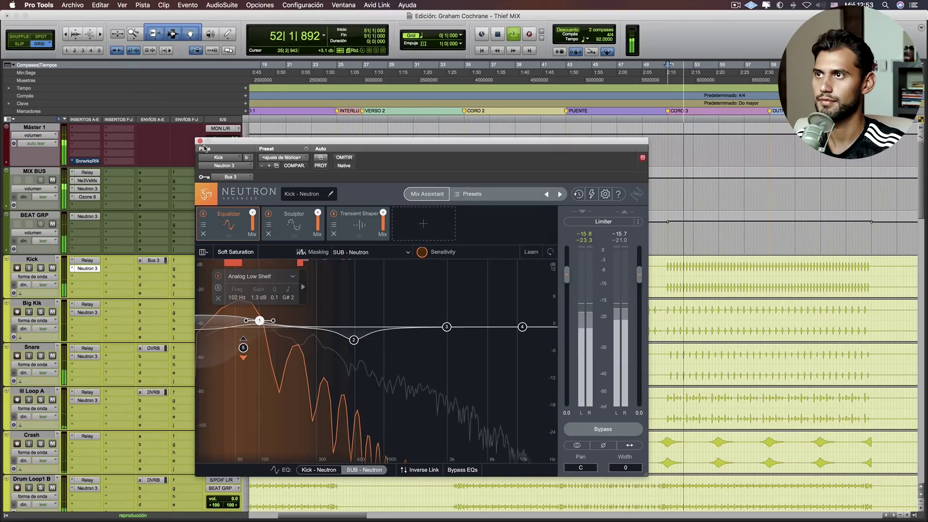
pyautogui.click(199, 140)
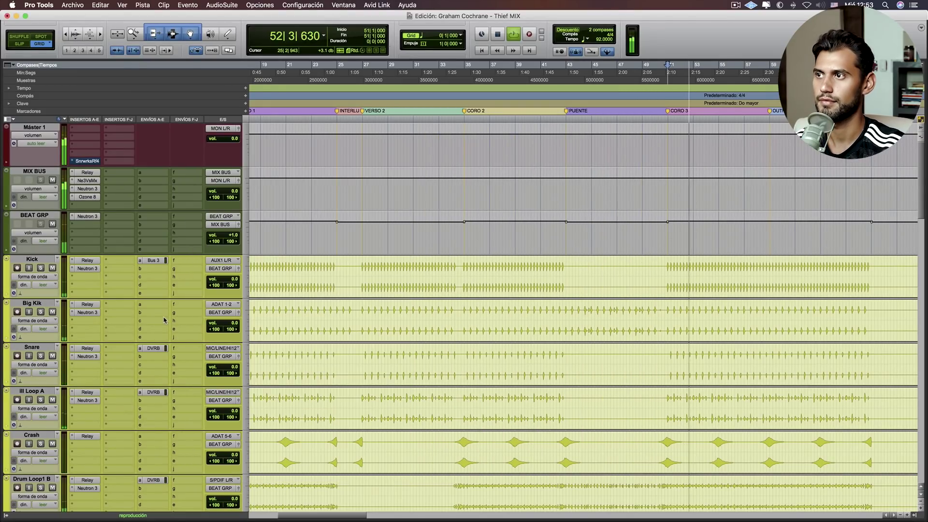
# Listen to the bass tracks in the full mix through the chorus and stop playback.
pyautogui.scroll(-6, 164, 320)
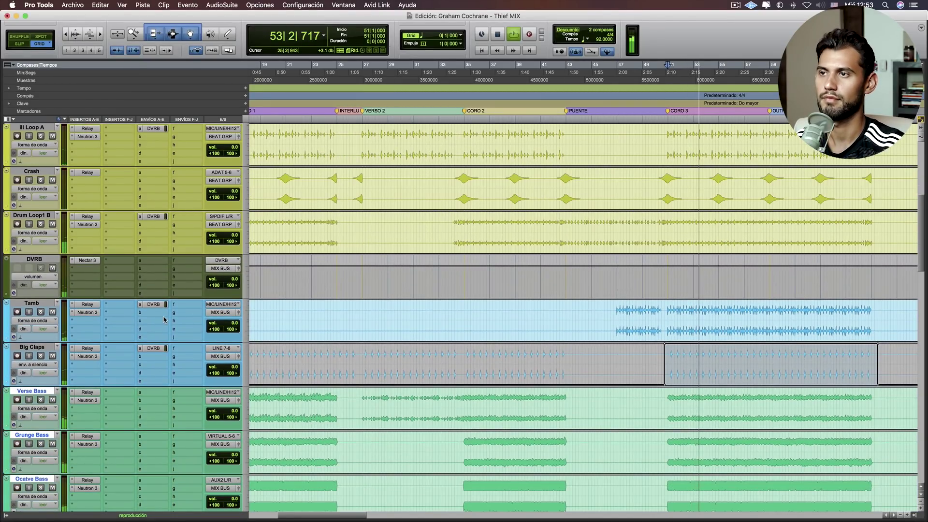
pyautogui.scroll(-1, 290, 324)
pyautogui.scroll(-1, 289, 324)
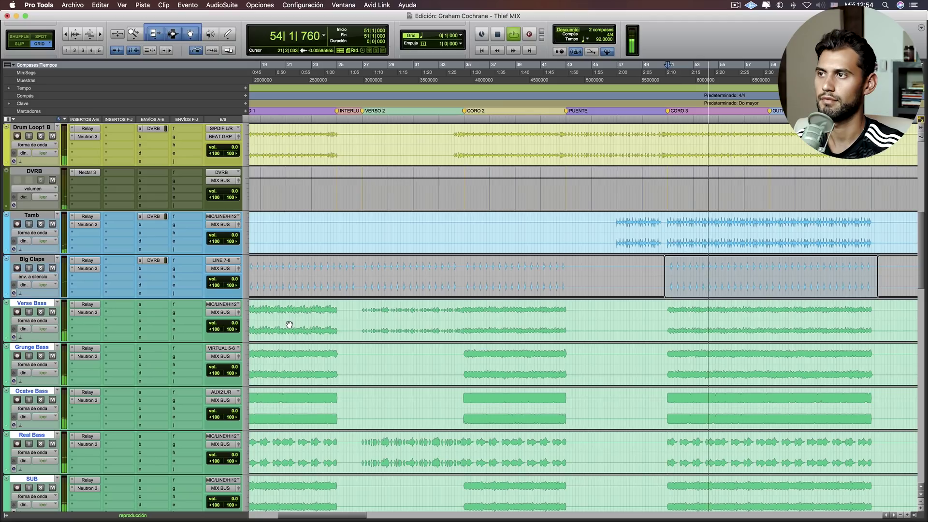
pyautogui.scroll(-2, 287, 325)
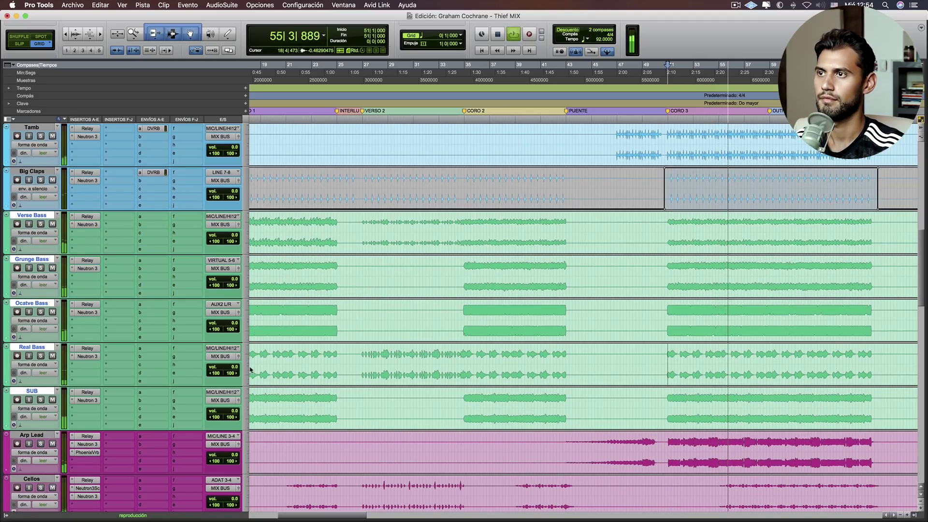
pyautogui.hscroll(5, 313, 363)
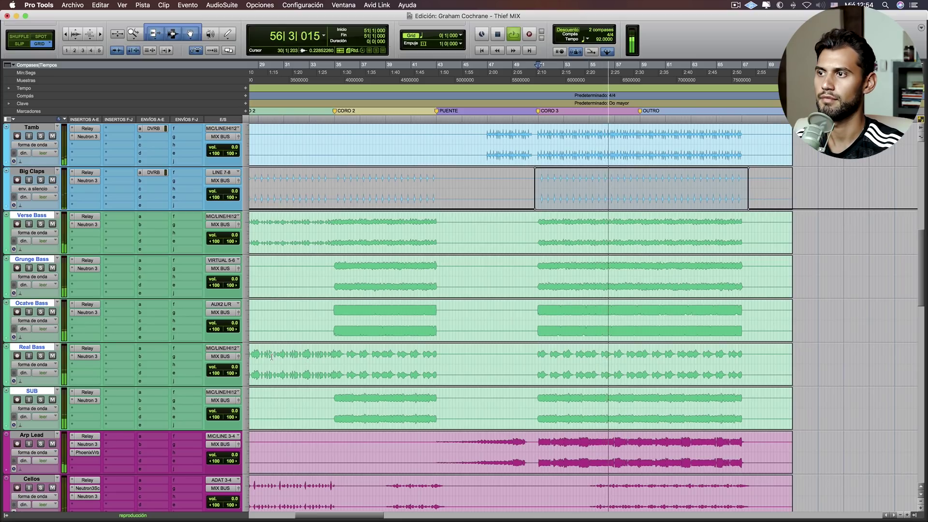
pyautogui.press('space')
# Solo the Arp Lead track, play it from CORO 3 and bypass its PhoenixVerb insert.
pyautogui.scroll(-3, 271, 357)
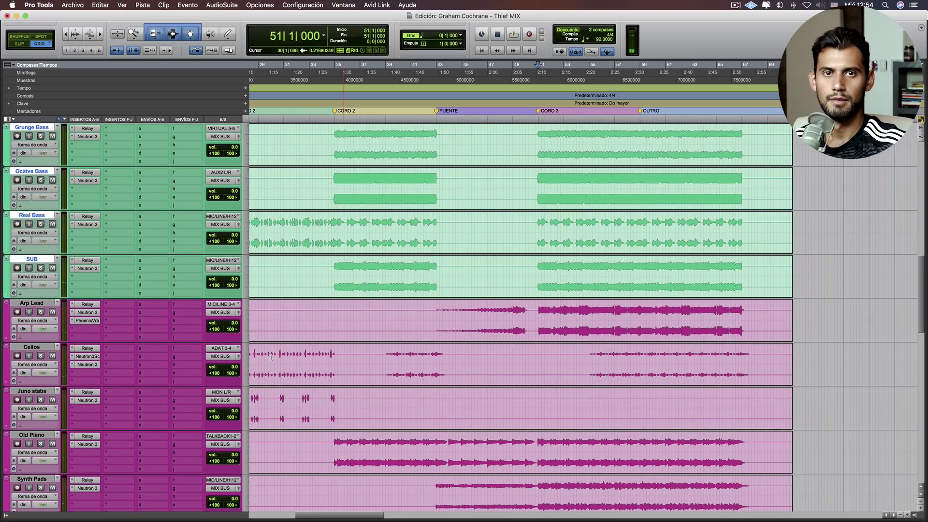
pyautogui.hscroll(-5, 310, 357)
pyautogui.scroll(-3, 309, 357)
pyautogui.press('r')
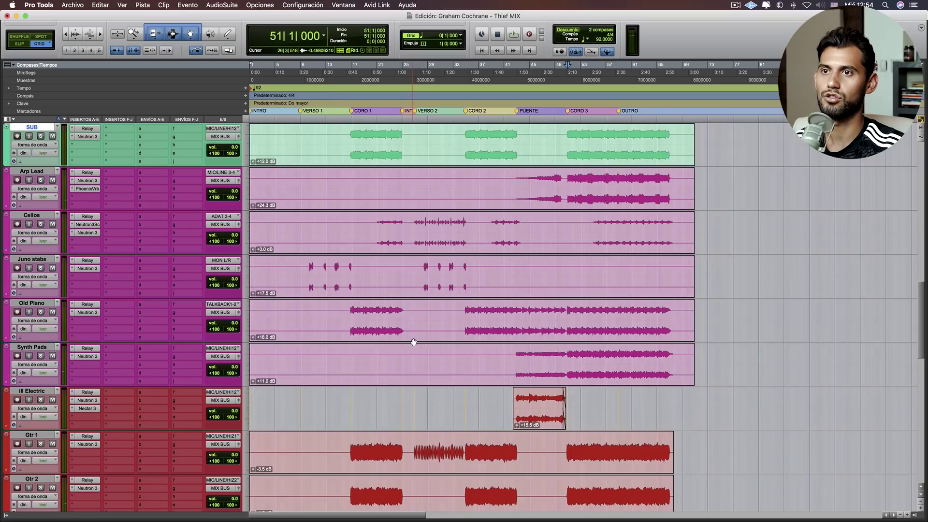
pyautogui.scroll(3, 413, 342)
pyautogui.scroll(-2, 414, 342)
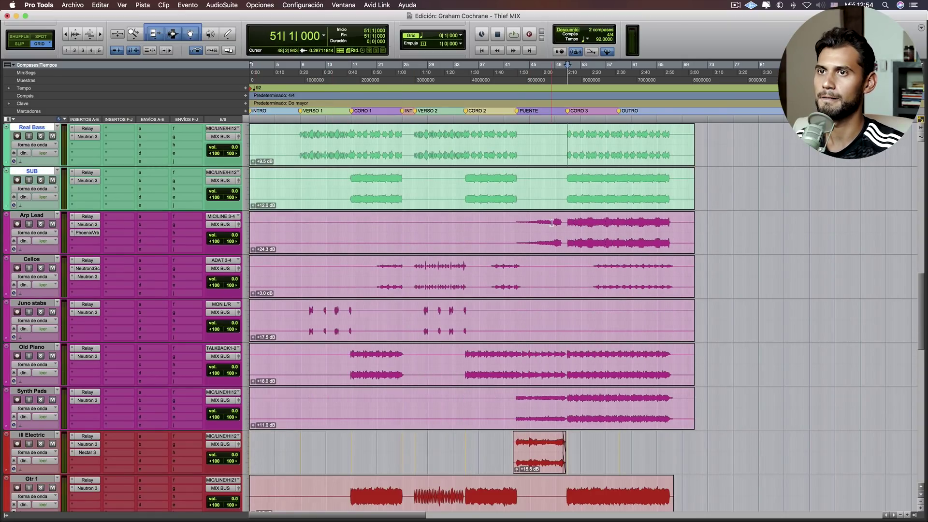
pyautogui.click(40, 224)
pyautogui.press('space')
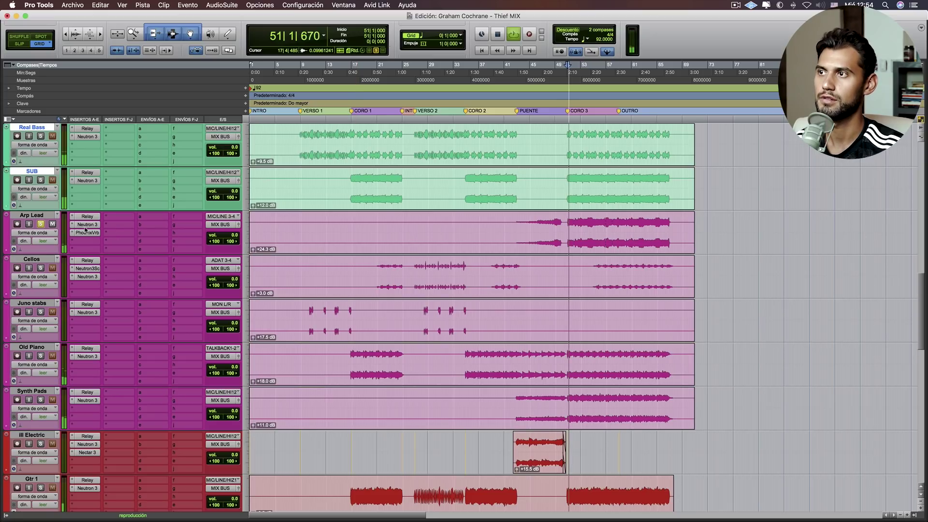
pyautogui.click(91, 233)
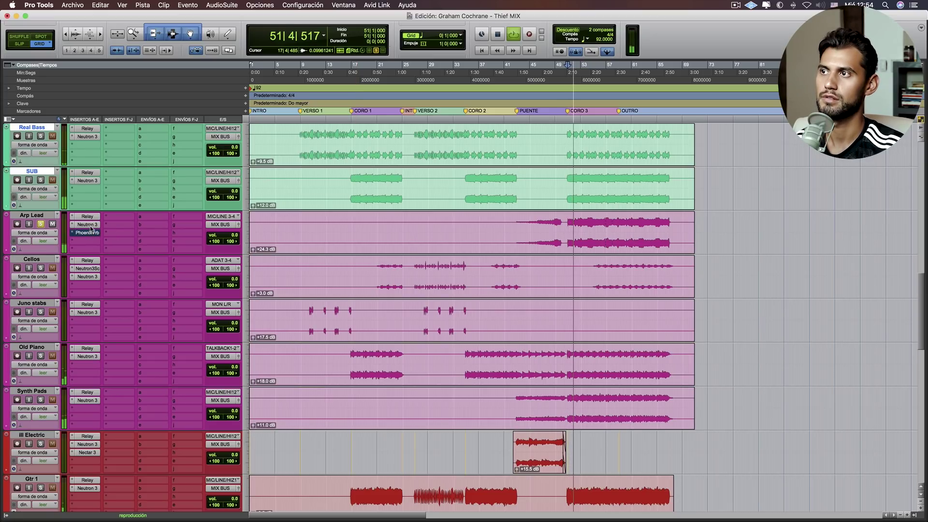
# Compare Arp Lead with its Neutron 3 bypassed and active while the chorus plays.
pyautogui.click(87, 224)
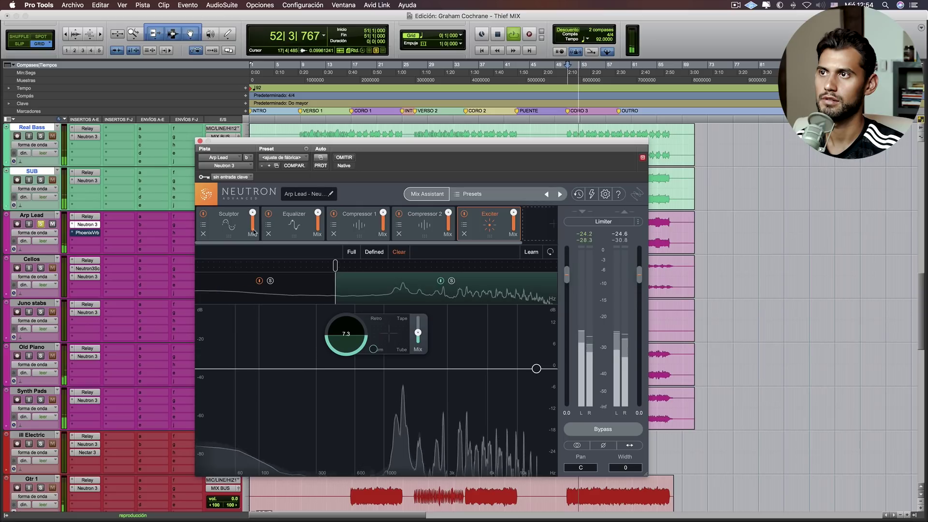
pyautogui.press('space')
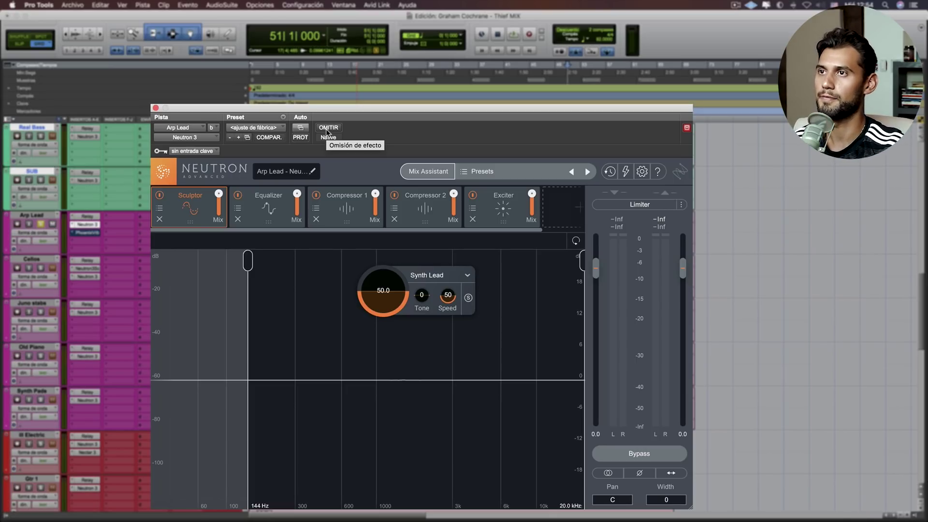
pyautogui.click(328, 128)
pyautogui.press('space')
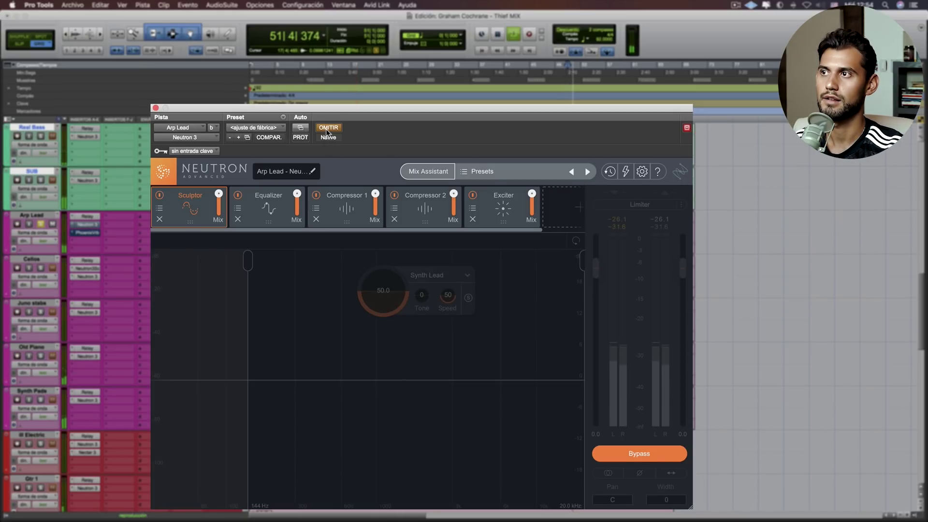
pyautogui.click(328, 128)
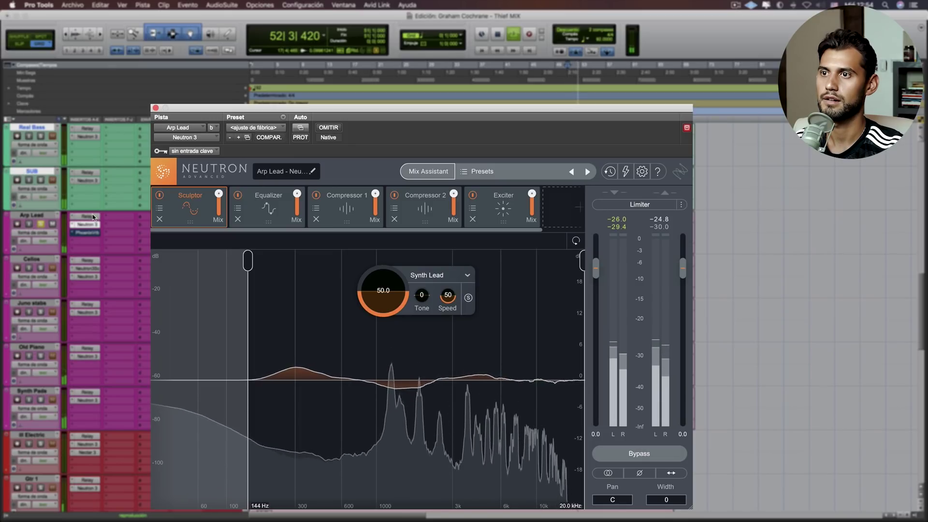
pyautogui.press('space')
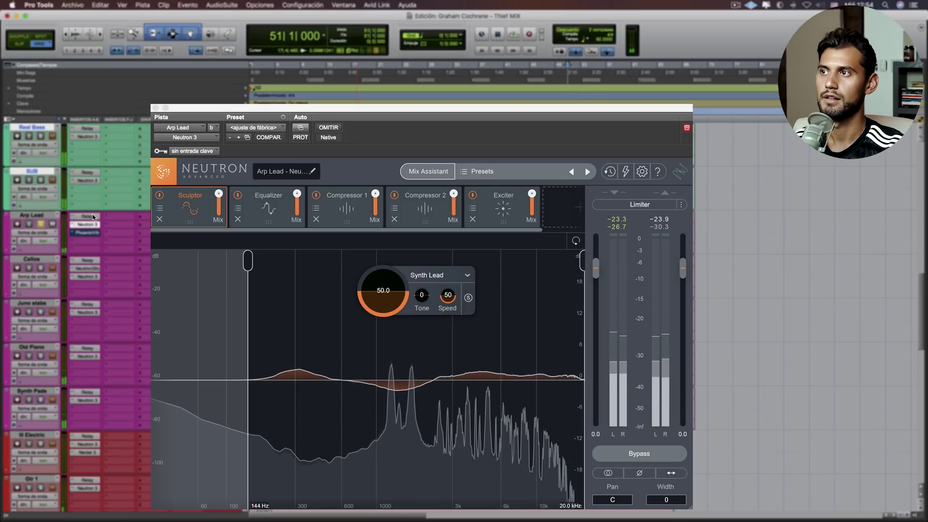
# Set the stereo width in Arp Lead's Relay to 29% and close the plug-in.
pyautogui.click(87, 216)
pyautogui.moveTo(341, 363); pyautogui.dragTo(334, 364)
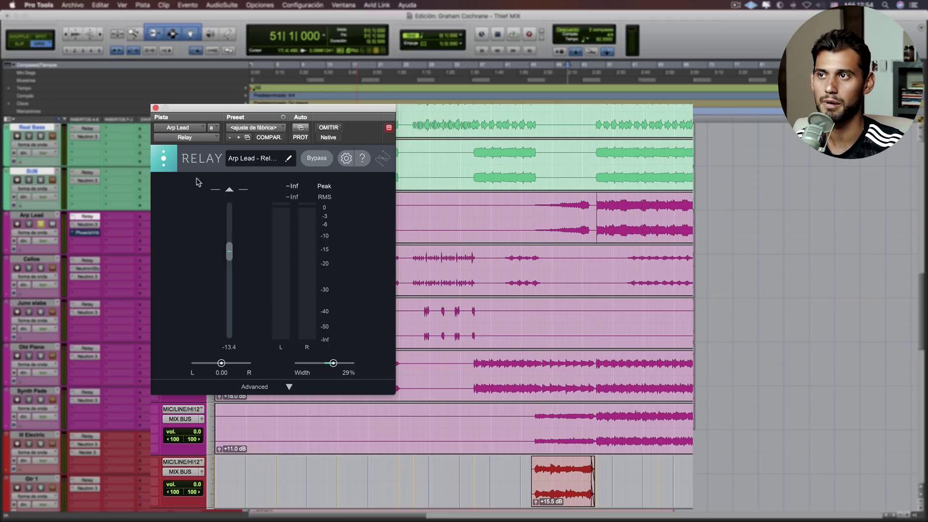
pyautogui.click(155, 108)
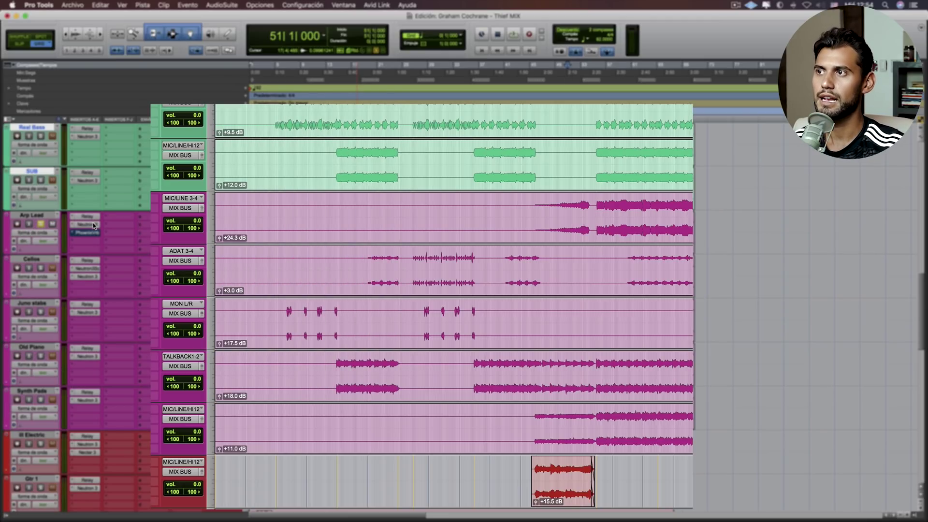
# Review Arp Lead's Neutron 3 equalizer and both compressors, playing the chorus to watch the gain reduction.
pyautogui.click(85, 224)
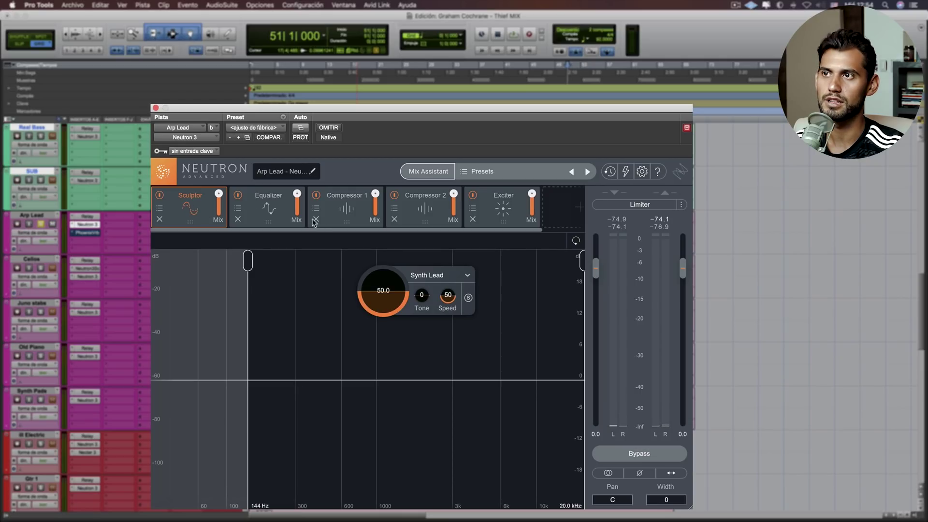
pyautogui.click(266, 212)
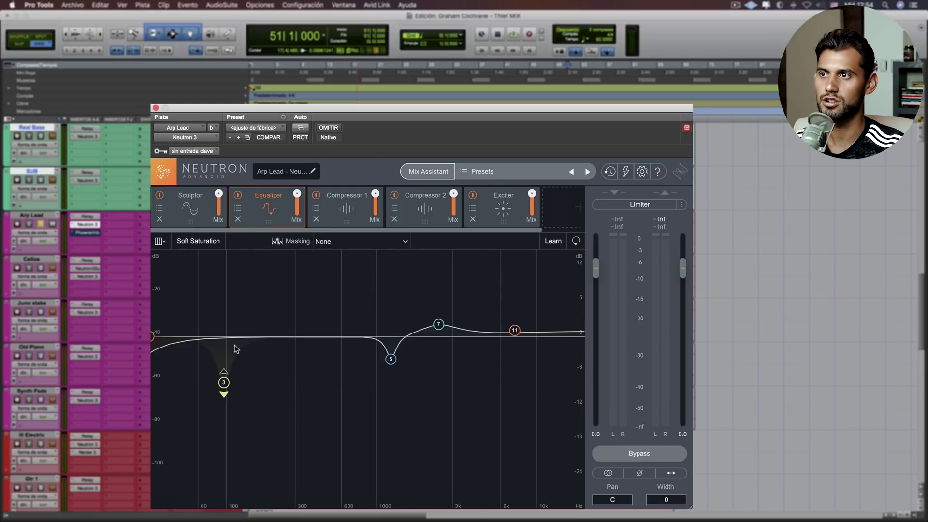
pyautogui.click(332, 202)
pyautogui.press('space')
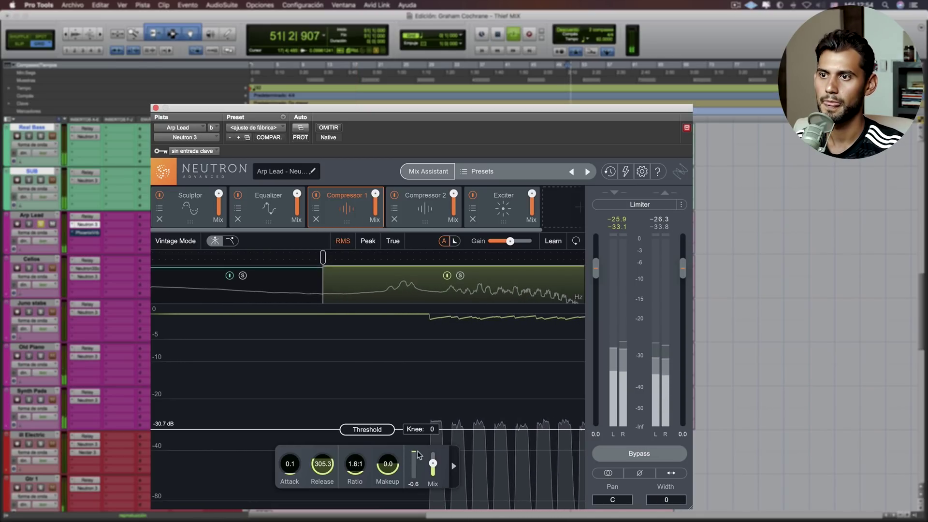
pyautogui.click(421, 208)
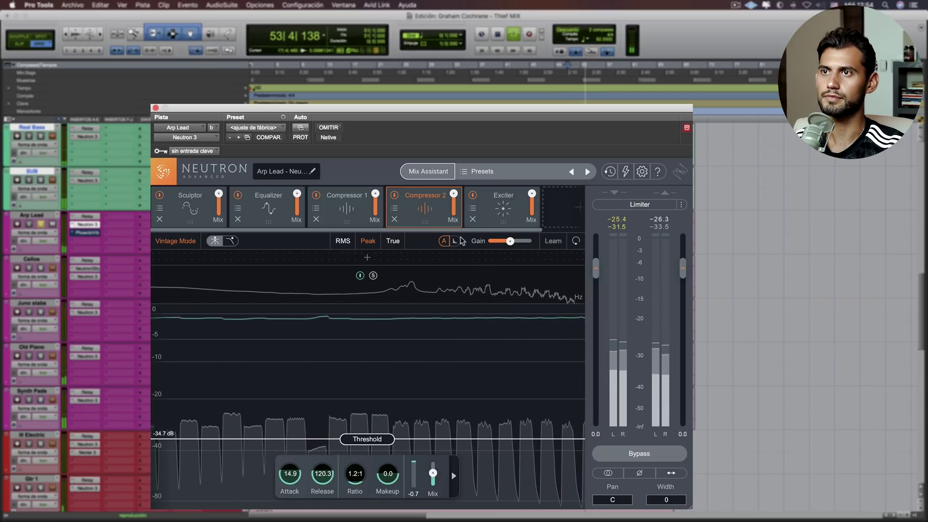
# Raise the ratio of Arp Lead's Compressor 1 high band to 2.3:1 while checking it against the playback.
pyautogui.click(347, 215)
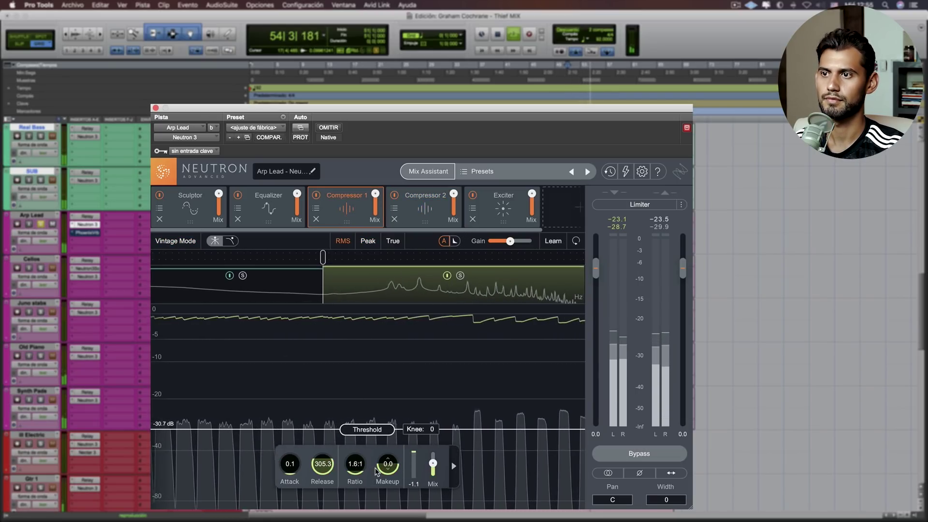
pyautogui.press('space')
pyautogui.scroll(3, 356, 469)
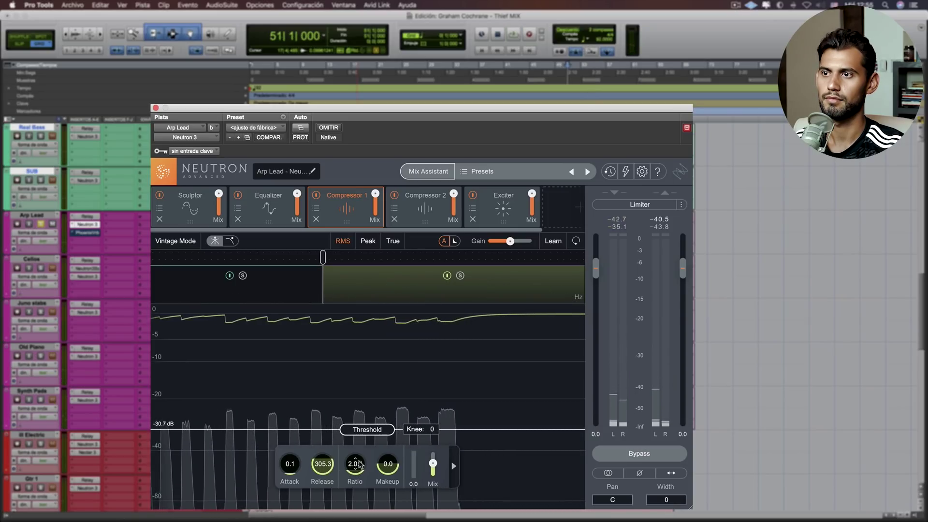
pyautogui.press('space')
pyautogui.scroll(1, 356, 469)
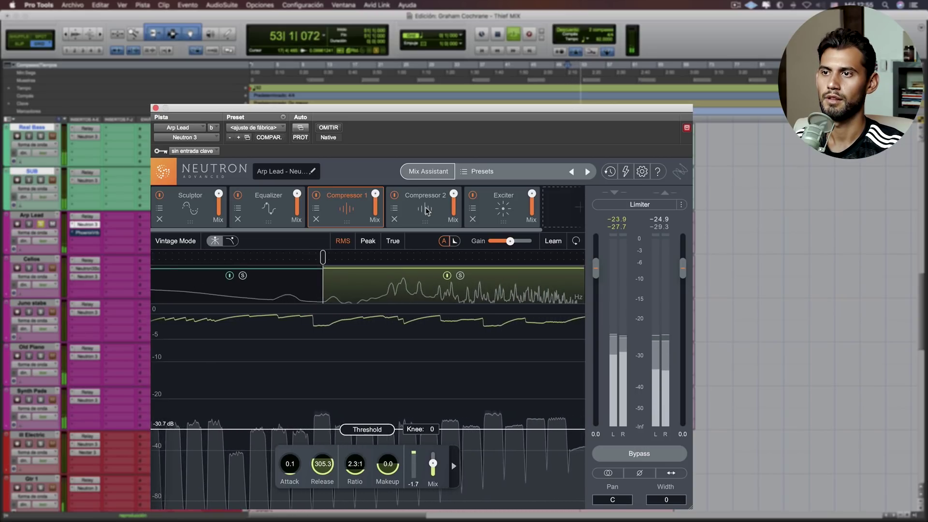
pyautogui.press('space')
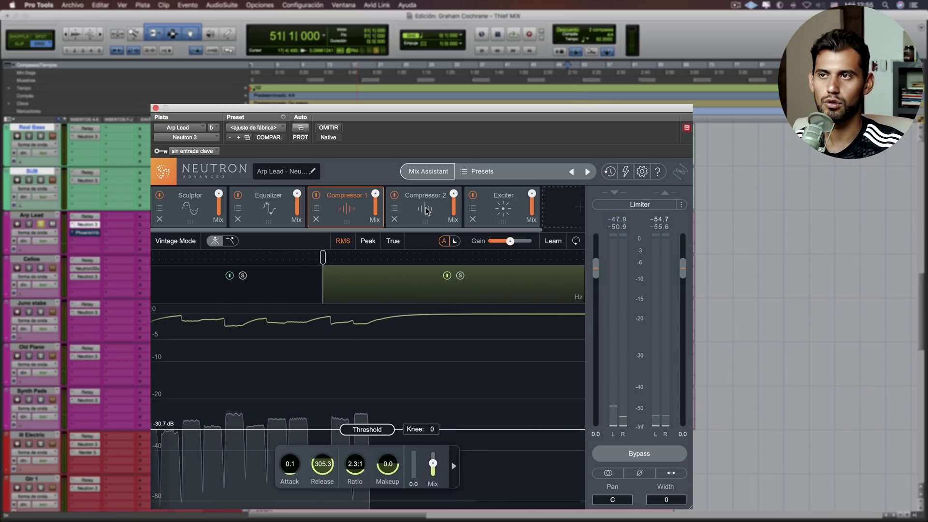
# Raise the ratio of Arp Lead's Compressor 2 to 1.6:1 and play the chorus to hear it.
pyautogui.click(426, 210)
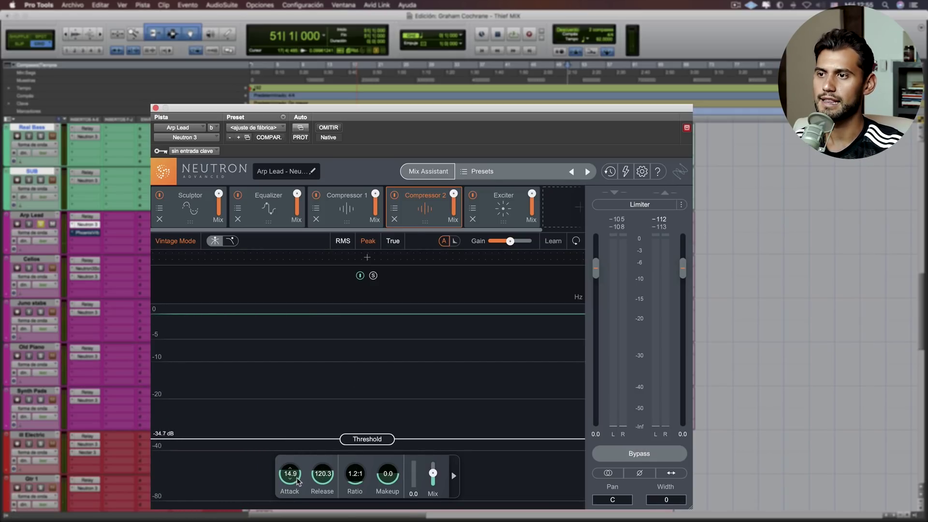
pyautogui.press('space')
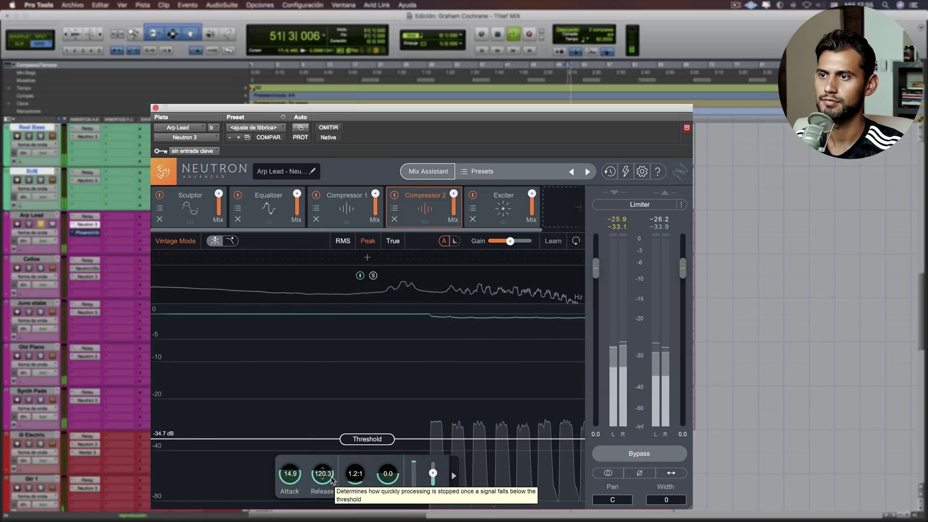
pyautogui.press('space')
pyautogui.scroll(2, 364, 477)
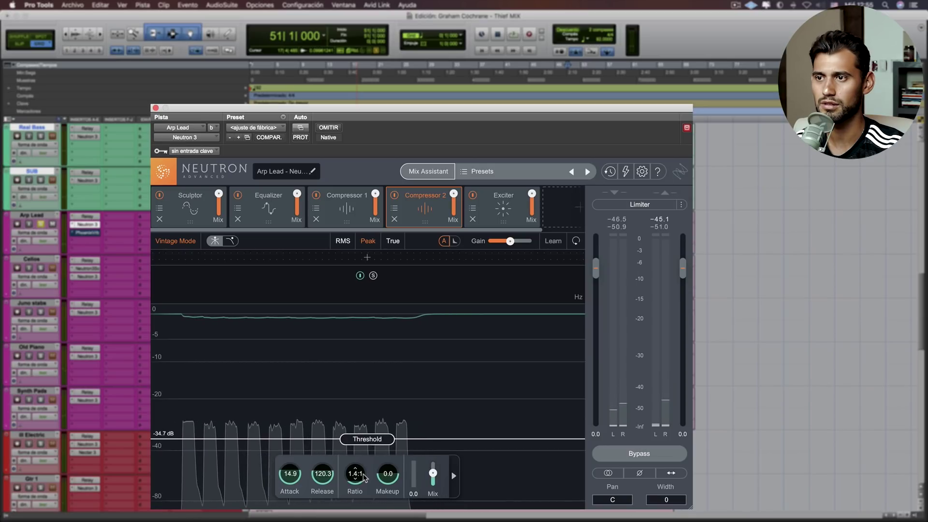
pyautogui.scroll(2, 364, 477)
pyautogui.press('space')
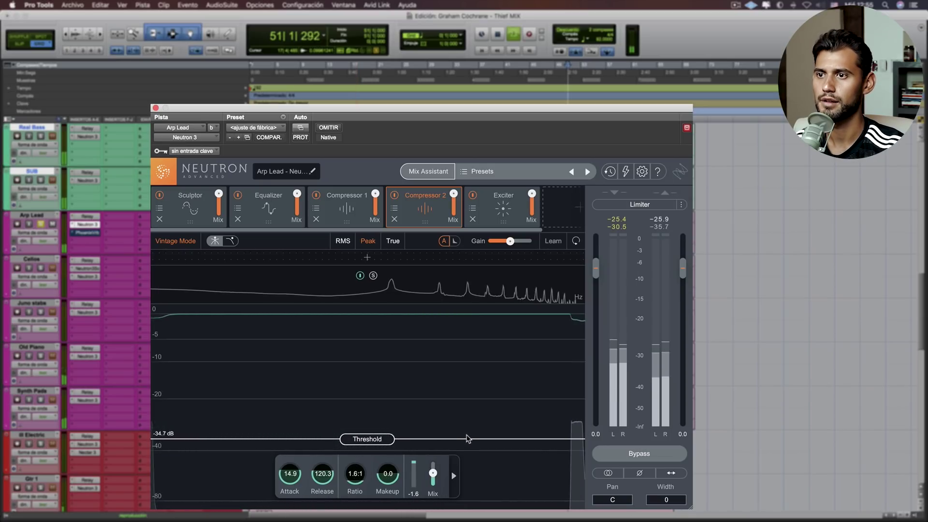
# Compare Arp Lead with the Exciter module switched off and on during playback, leaving it enabled.
pyautogui.click(500, 202)
pyautogui.click(473, 195)
pyautogui.press('space')
pyautogui.press('space')
pyautogui.click(472, 195)
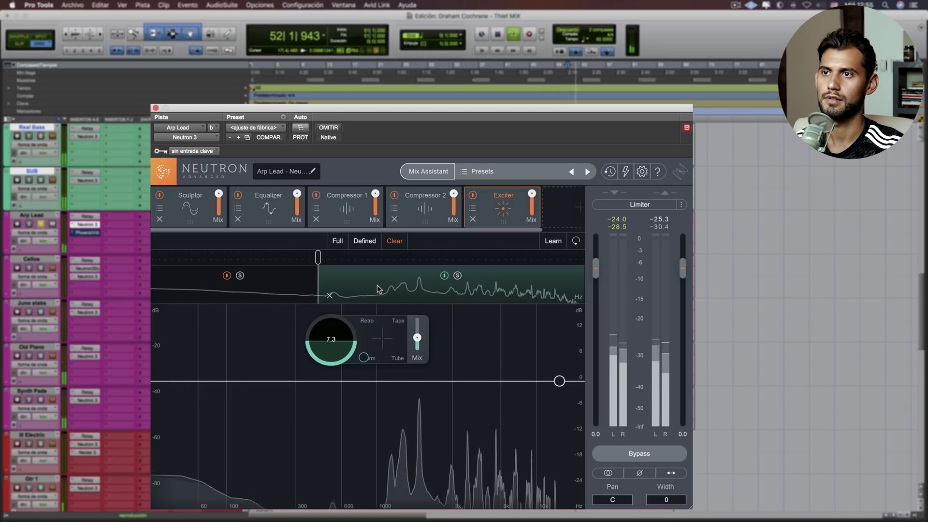
pyautogui.press('space')
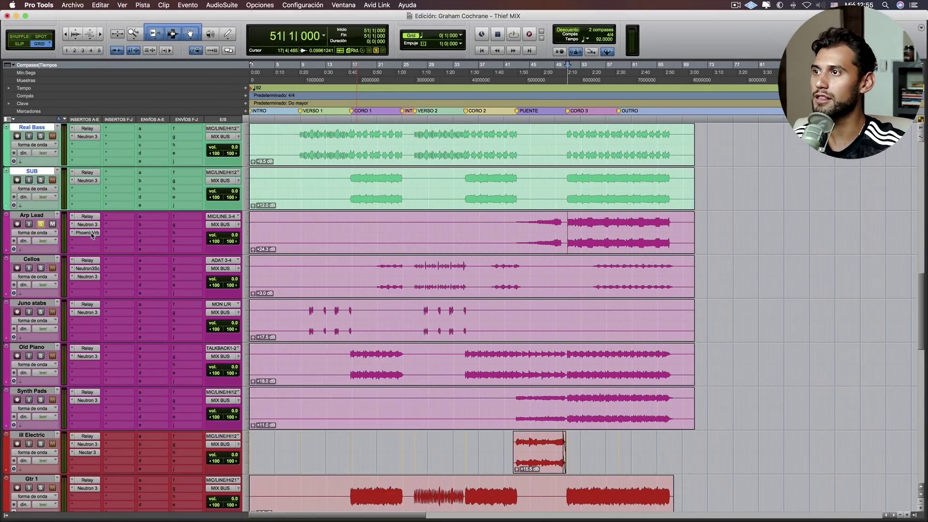
# Review Arp Lead's PhoenixVerb reverb settings while playing the third chorus.
pyautogui.click(91, 234)
pyautogui.moveTo(356, 147); pyautogui.dragTo(392, 178)
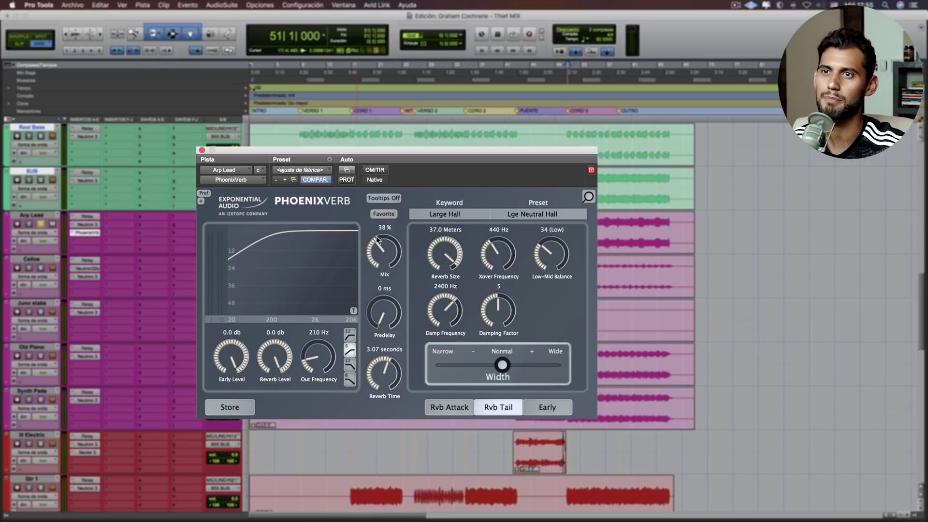
pyautogui.press('space')
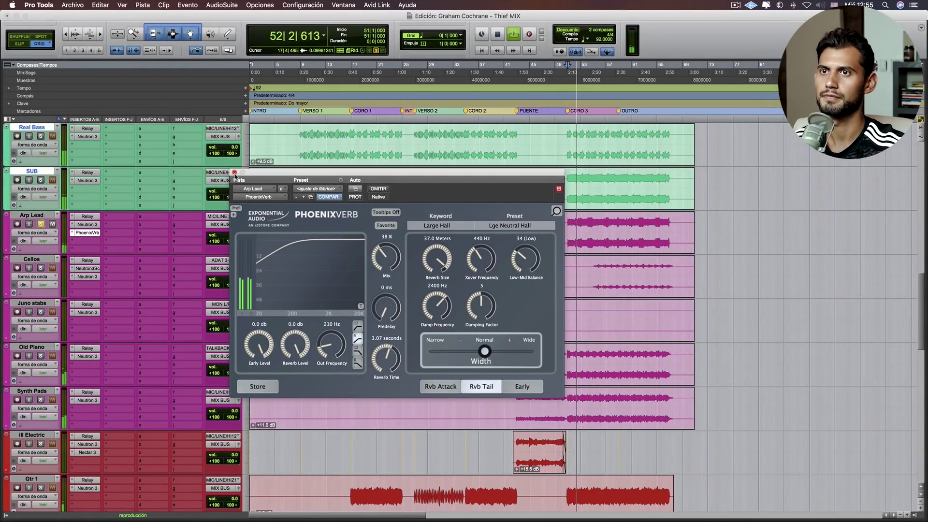
pyautogui.click(202, 151)
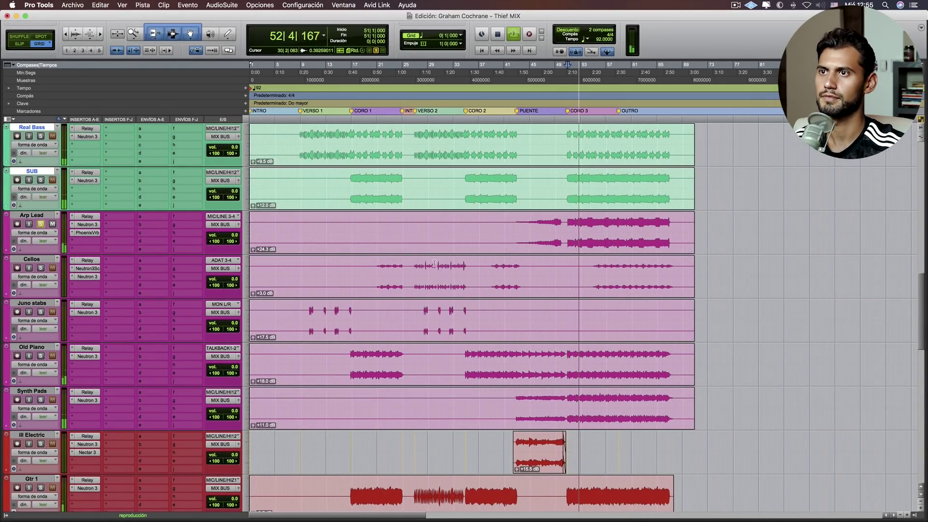
pyautogui.press('space')
# Solo the Cellos track, play it from 55|3|000 and review its Neutron 3 Sculptor curve.
pyautogui.click(595, 268)
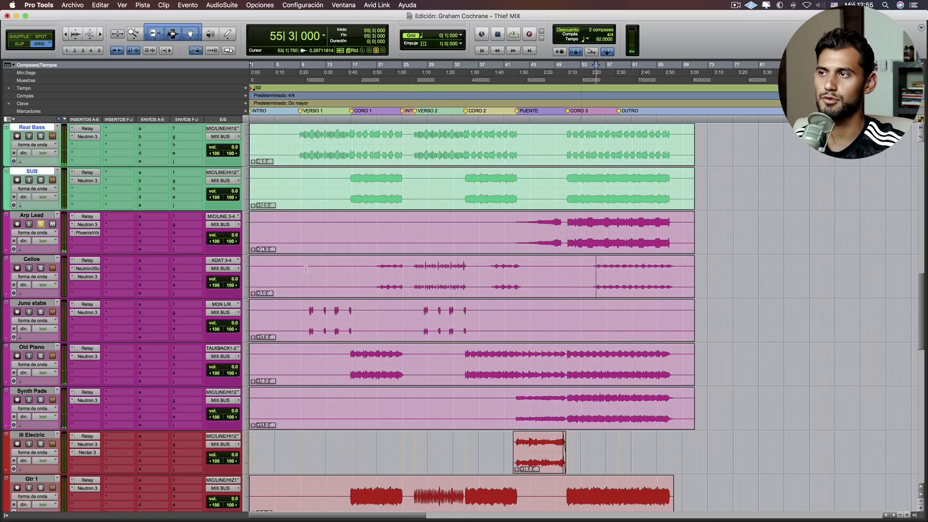
pyautogui.press('space')
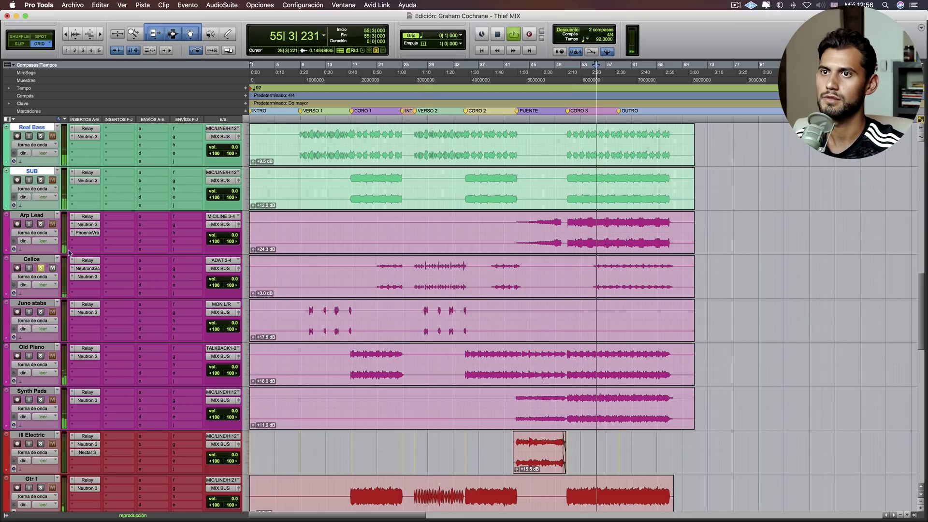
pyautogui.click(96, 269)
pyautogui.click(647, 467)
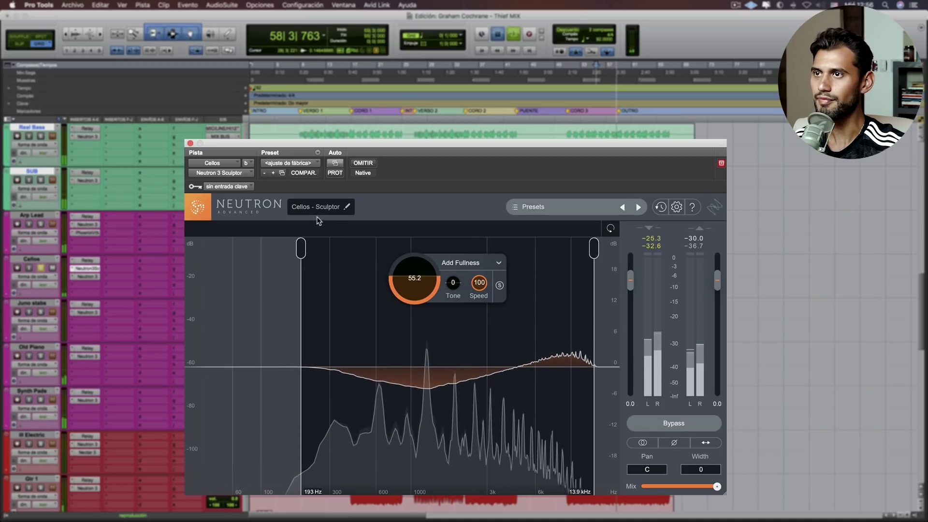
pyautogui.press('space')
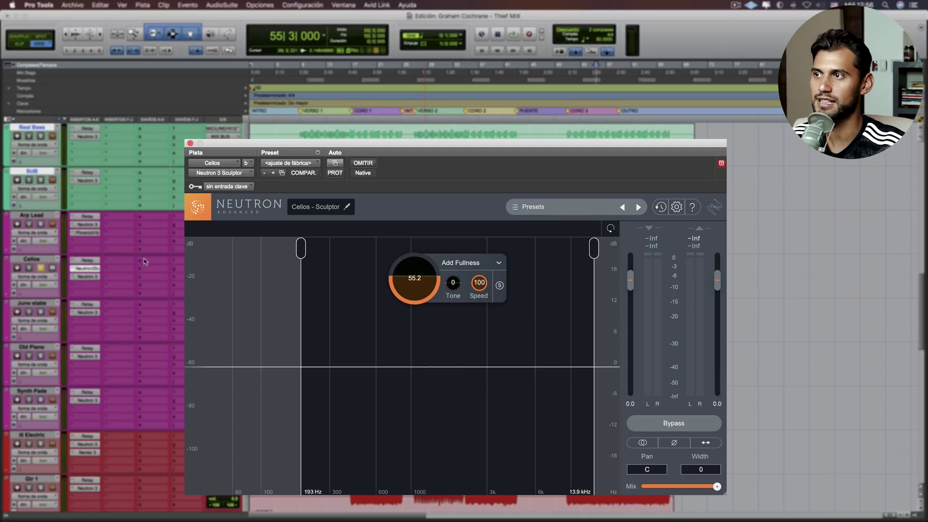
# Bypass both the Sculptor and Neutron 3 inserts on Cellos and play the passage unprocessed.
pyautogui.keyDown('super'); pyautogui.click(90, 270); pyautogui.keyUp('super')
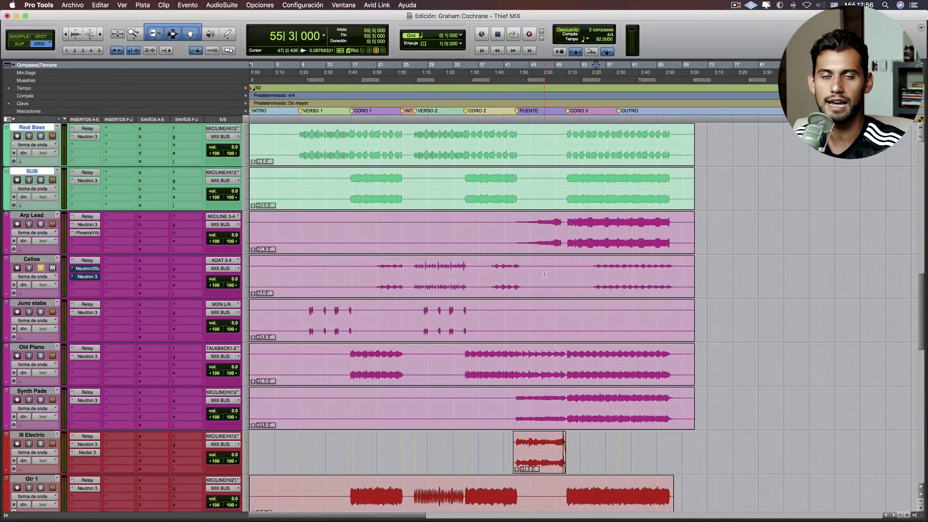
pyautogui.press('space')
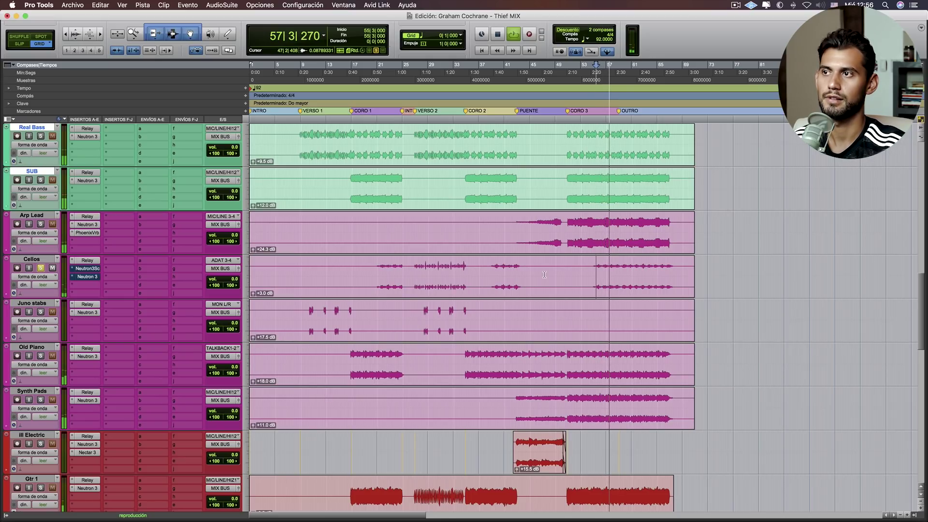
pyautogui.press('space')
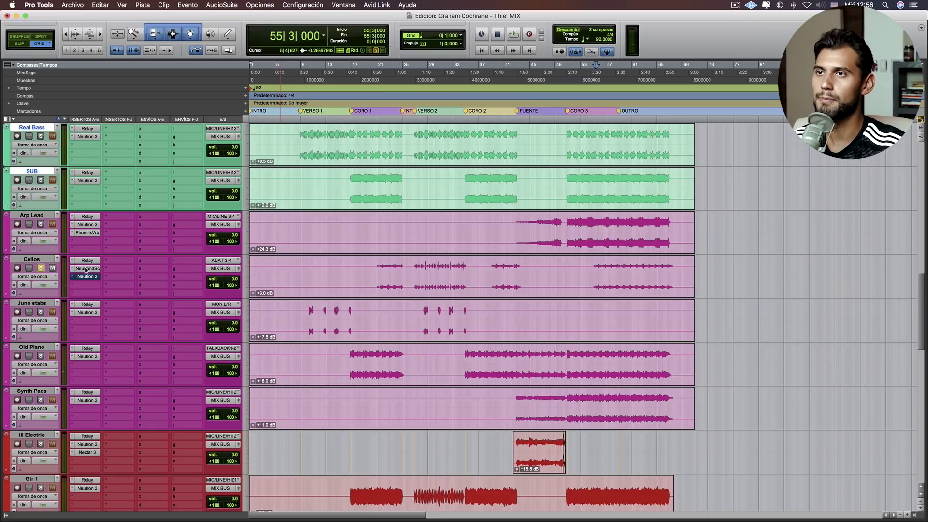
# Reactivate the Cellos Sculptor and compare it bypassed and active during playback, leaving it enabled.
pyautogui.click(86, 269)
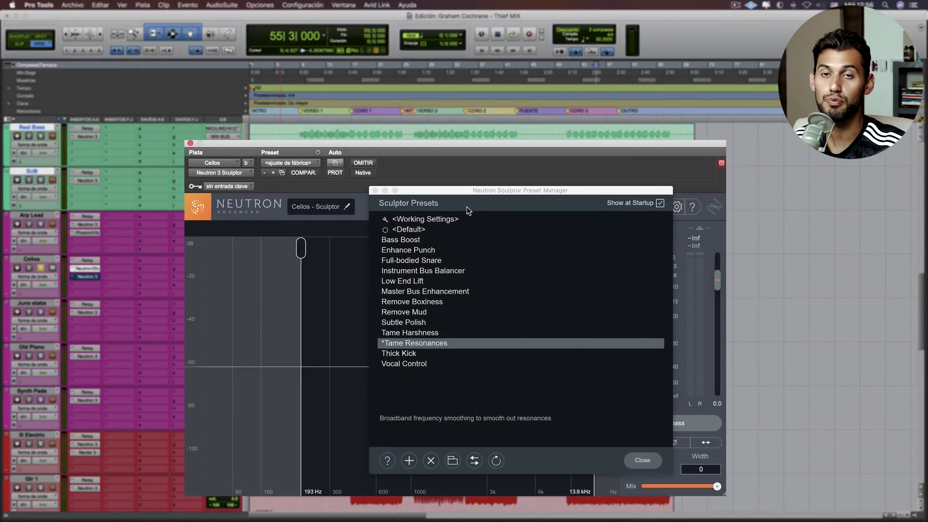
pyautogui.click(650, 462)
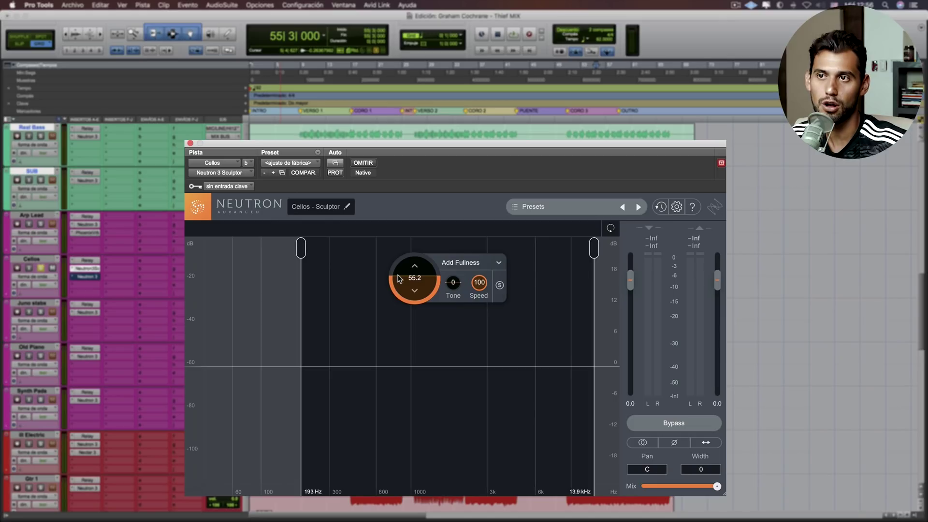
pyautogui.press('space')
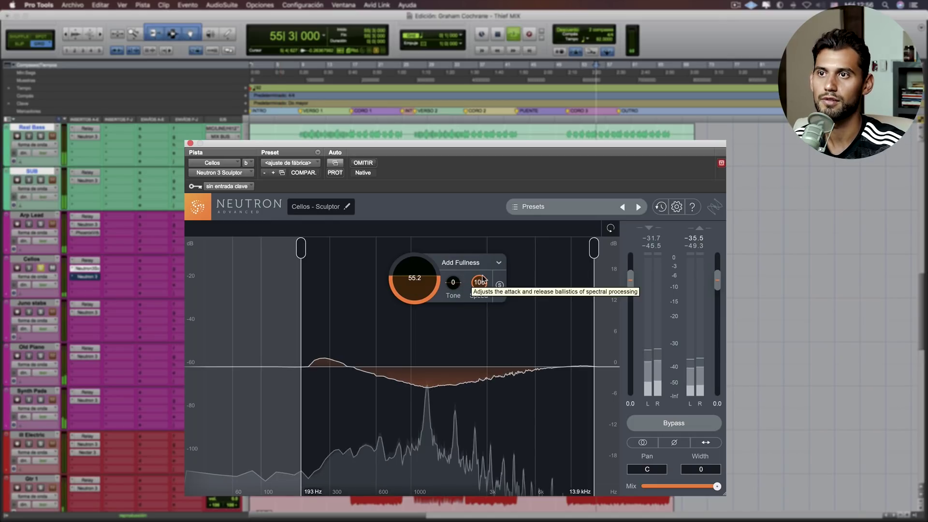
pyautogui.click(364, 162)
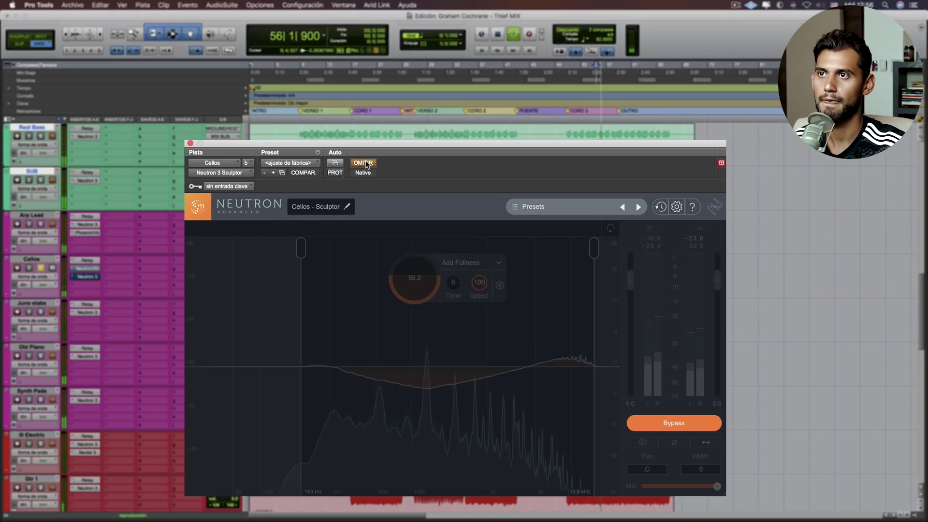
pyautogui.click(365, 163)
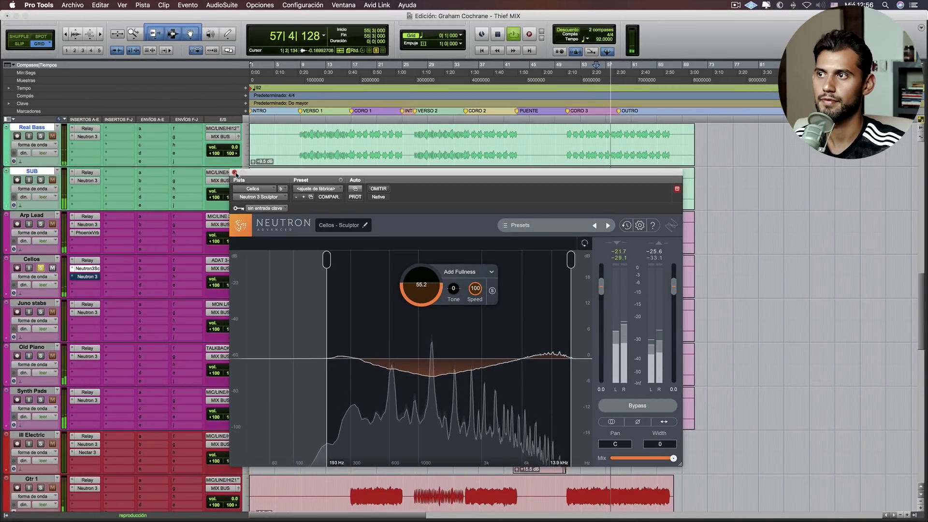
pyautogui.click(234, 173)
pyautogui.press('space')
# Reactivate Neutron 3 on Cellos and examine equalizer band 3 and dynamic band 5 against the playback.
pyautogui.keyDown('super'); pyautogui.click(93, 279); pyautogui.keyUp('super')
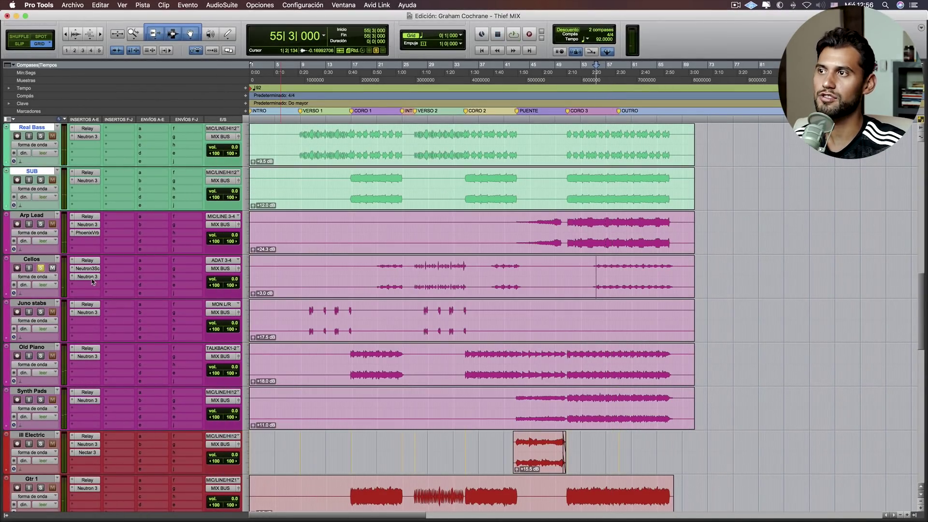
pyautogui.click(93, 279)
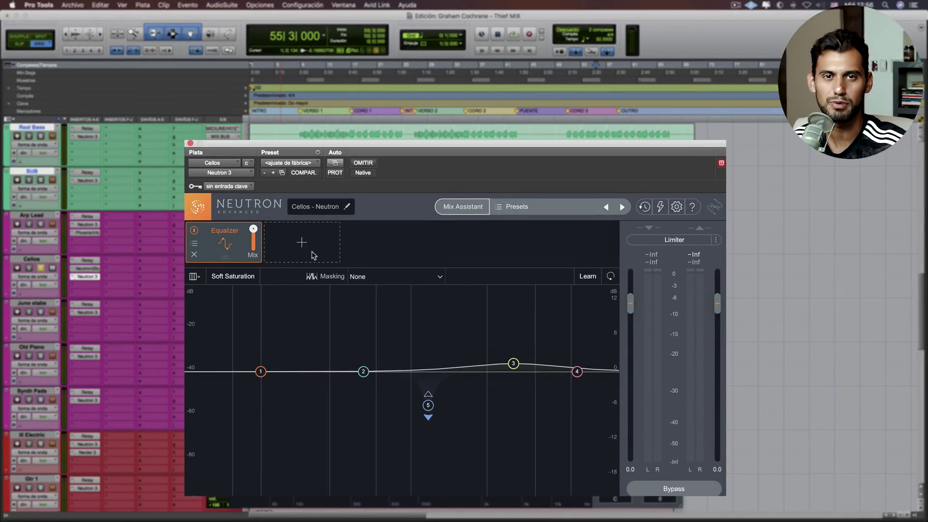
pyautogui.click(514, 364)
pyautogui.press('space')
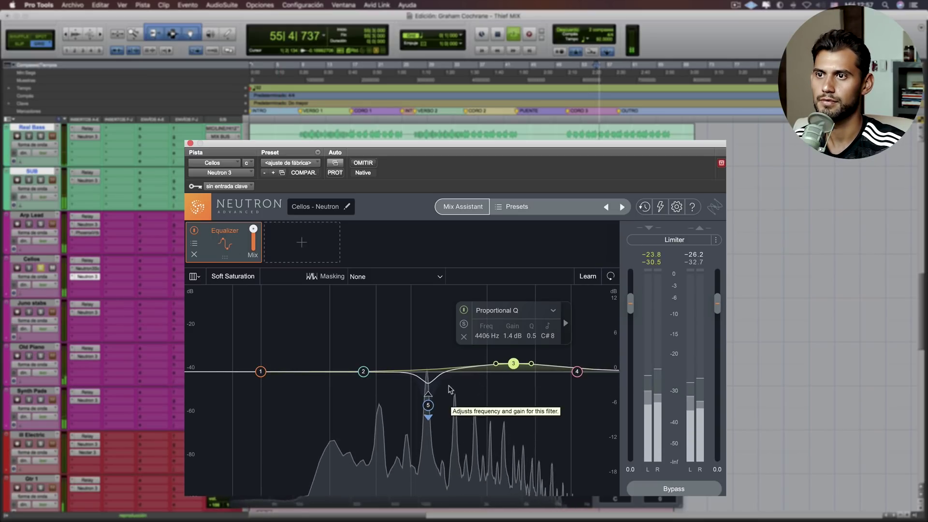
pyautogui.click(428, 405)
pyautogui.press('space')
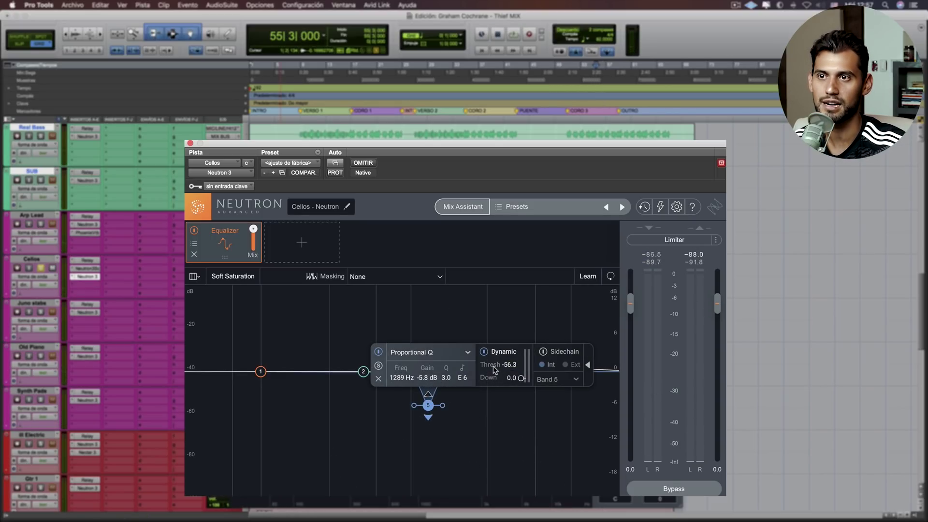
# Compare Cellos with both Neutron inserts bypassed and active during playback, leaving them enabled.
pyautogui.press('space')
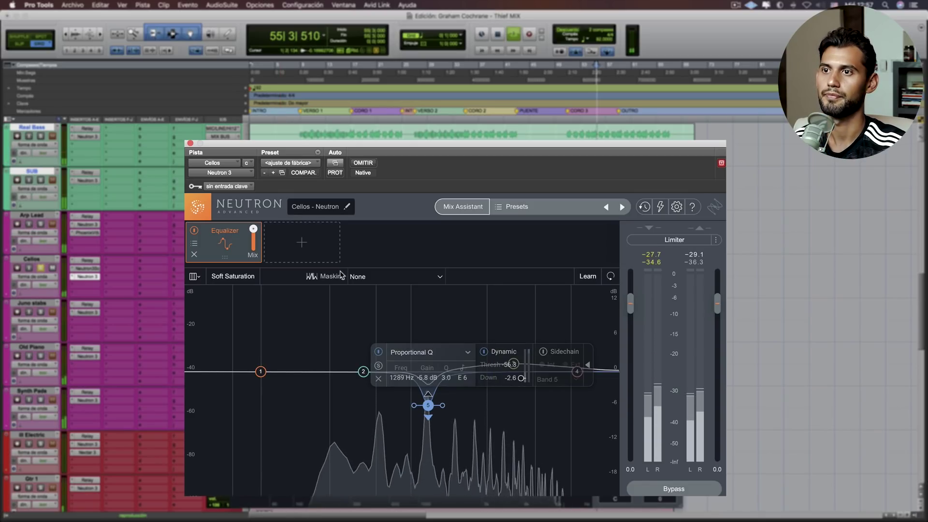
pyautogui.keyDown('super'); pyautogui.click(91, 274); pyautogui.keyUp('super')
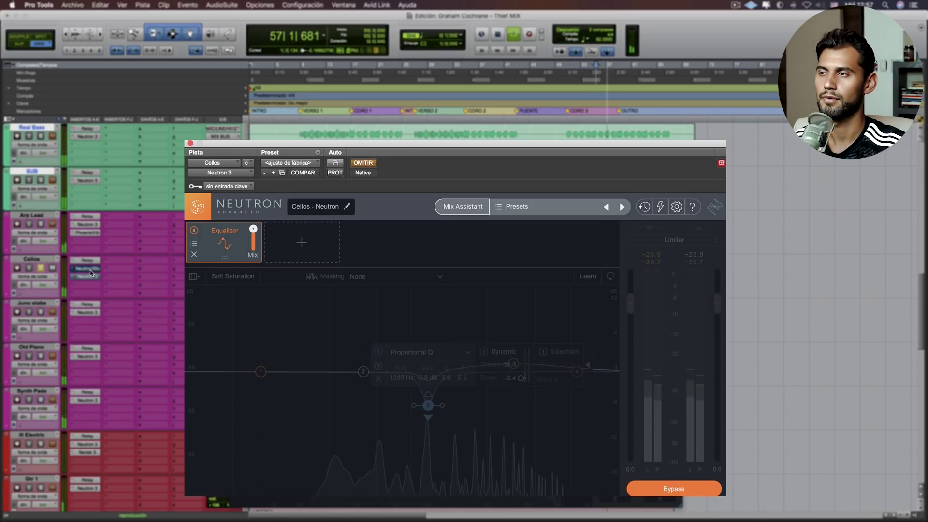
pyautogui.keyDown('super'); pyautogui.click(89, 277); pyautogui.keyUp('super')
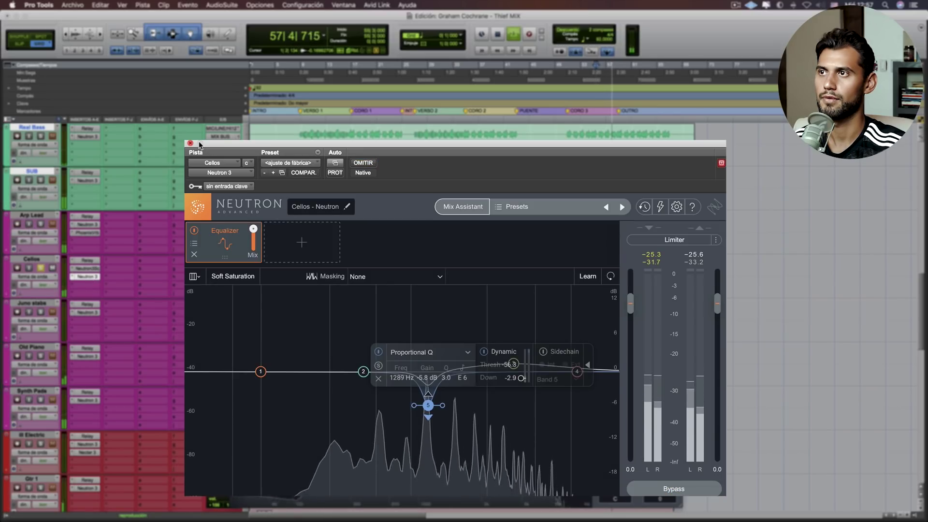
pyautogui.click(89, 276)
pyautogui.press('space')
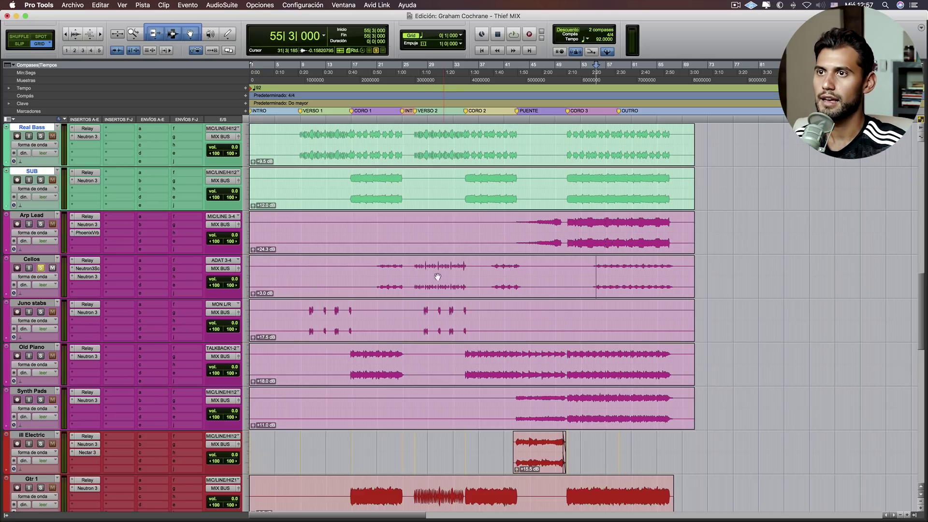
# Switch the solo from Cellos to Juno stabs and play it from 28|2|000.
pyautogui.click(40, 267)
pyautogui.click(41, 312)
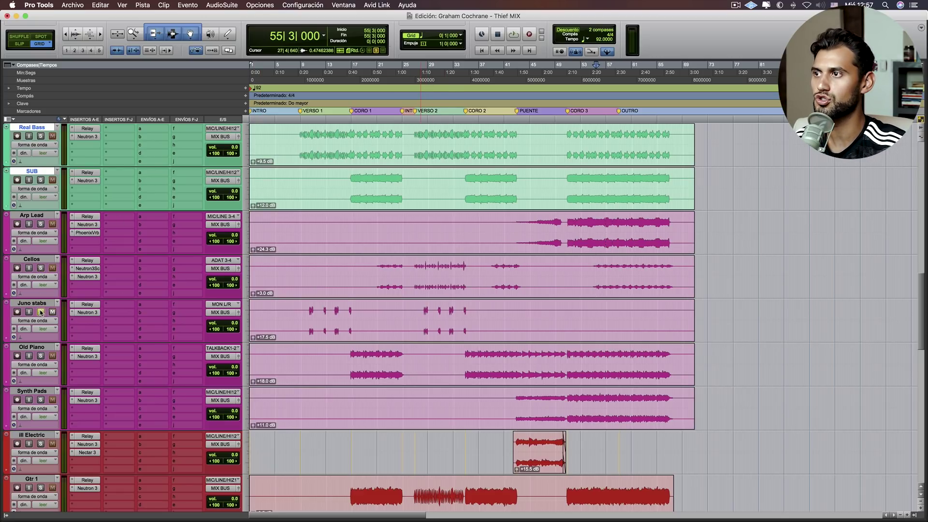
pyautogui.click(422, 316)
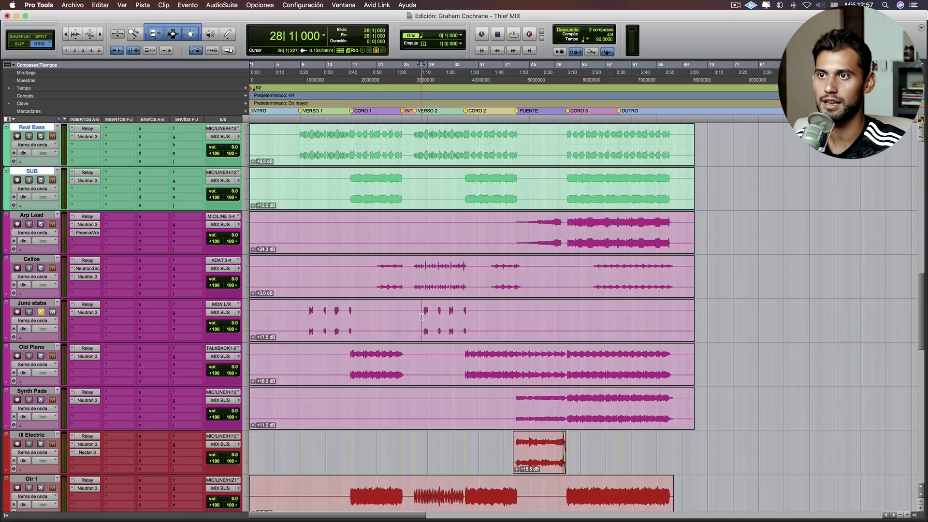
pyautogui.click(423, 315)
pyautogui.press('space')
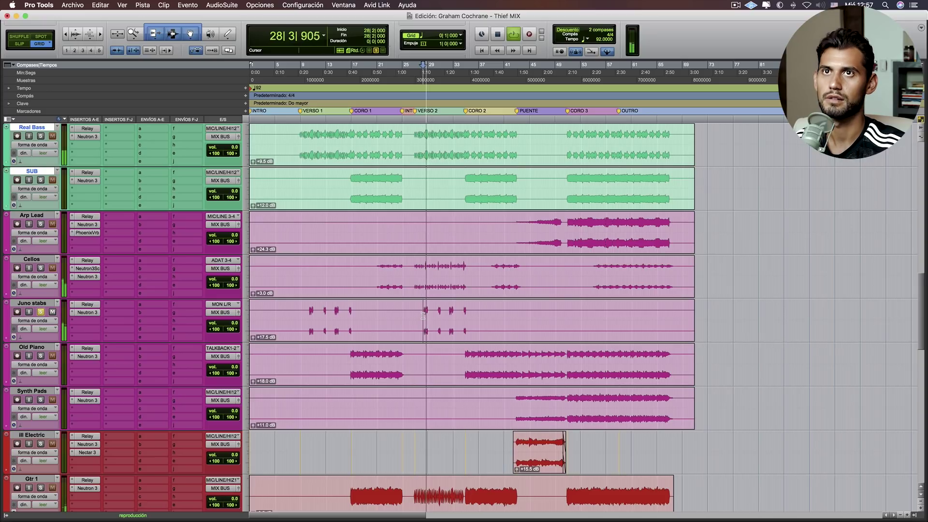
# Play verse 2 with Juno stabs unsoloed to hear it in the full mix, and solo it again.
pyautogui.press('space')
pyautogui.click(40, 312)
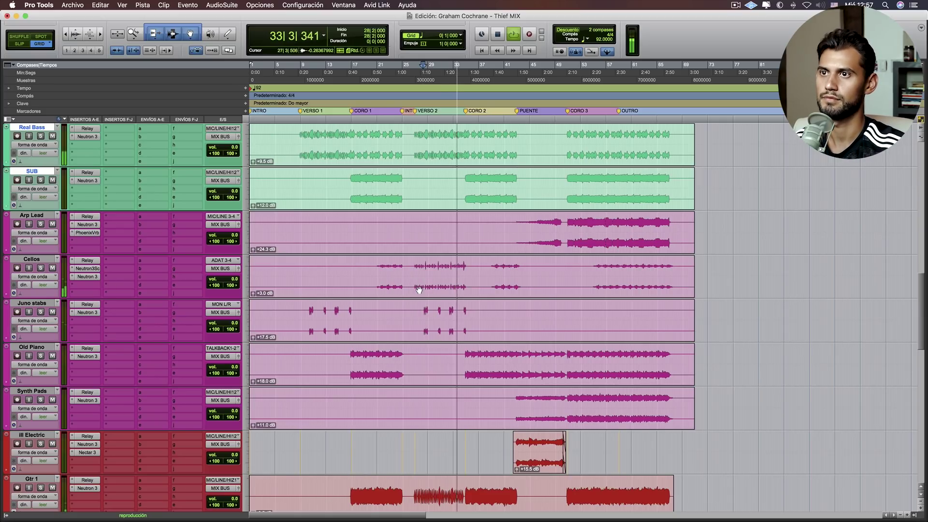
pyautogui.press('space')
pyautogui.click(40, 312)
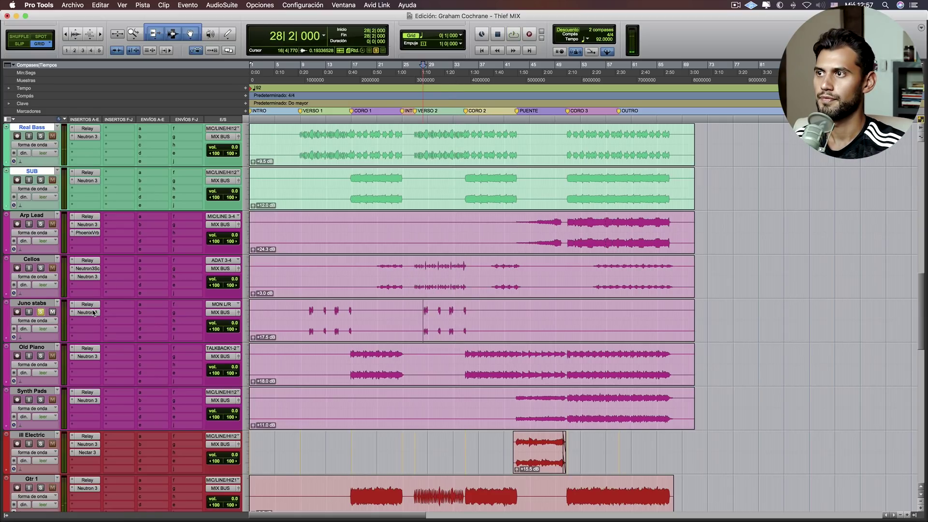
# Open Juno stabs' Neutron 3 and review its Sculptor module during playback.
pyautogui.click(94, 313)
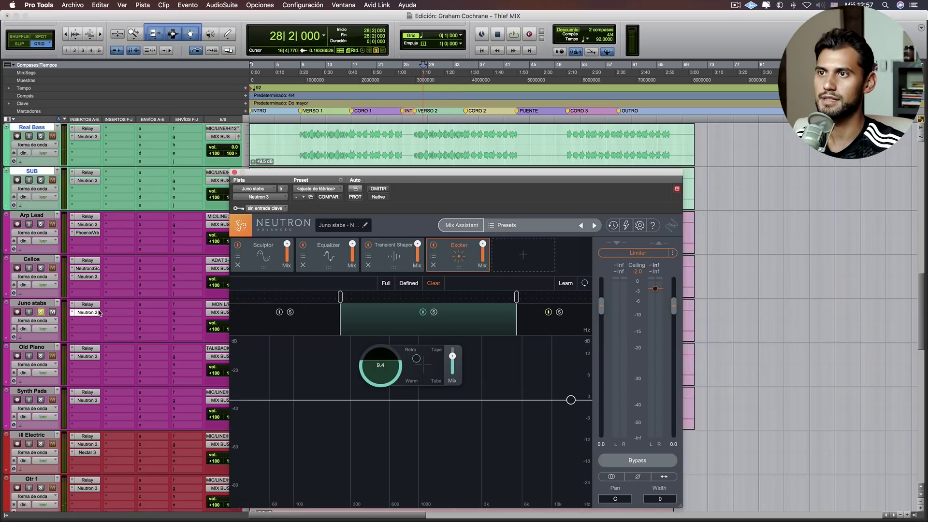
pyautogui.click(278, 262)
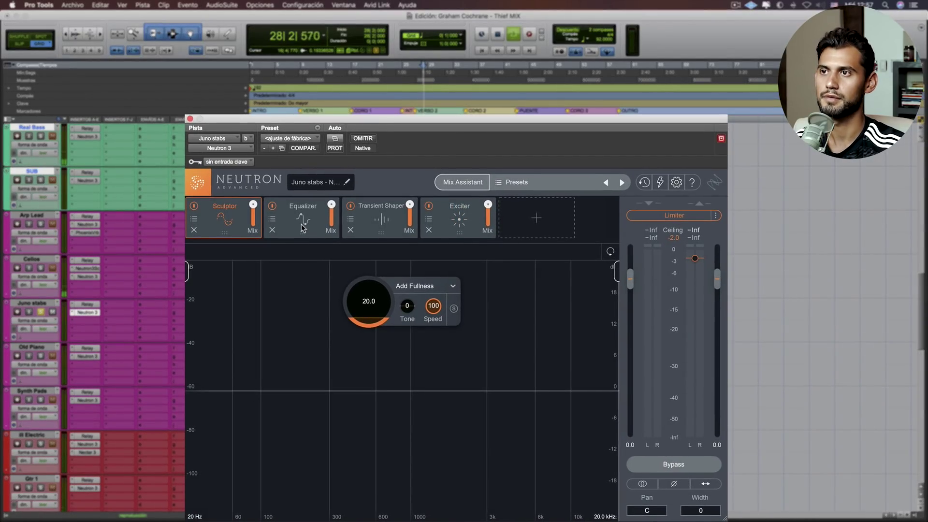
pyautogui.press('space')
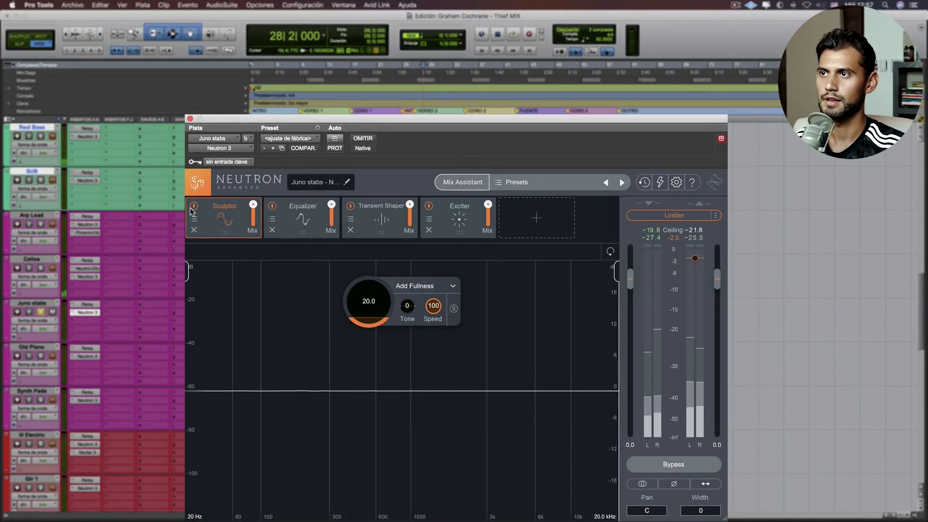
# Disable Juno stabs' Sculptor, Equalizer, Transient Shaper and Exciter modules and play the part unprocessed.
pyautogui.click(193, 206)
pyautogui.click(281, 213)
pyautogui.click(272, 206)
pyautogui.click(351, 206)
pyautogui.click(429, 206)
pyautogui.press('space')
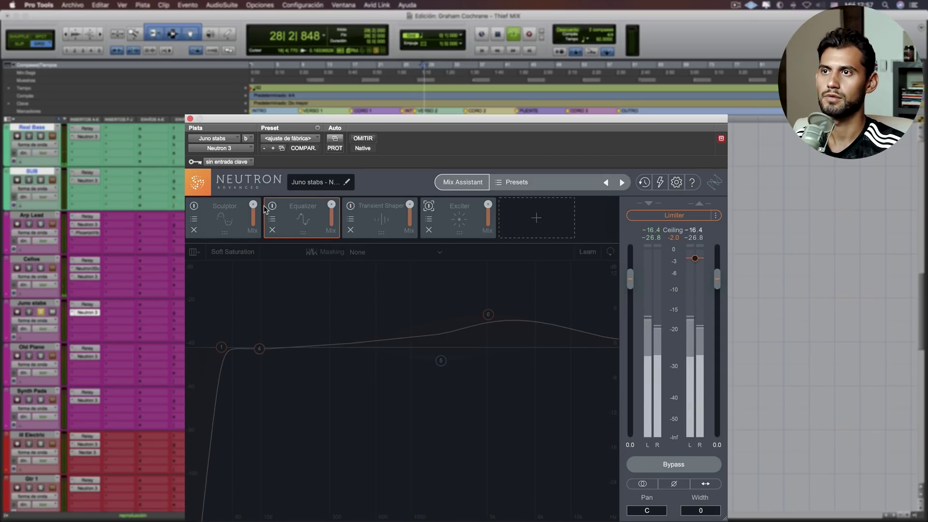
pyautogui.press('space')
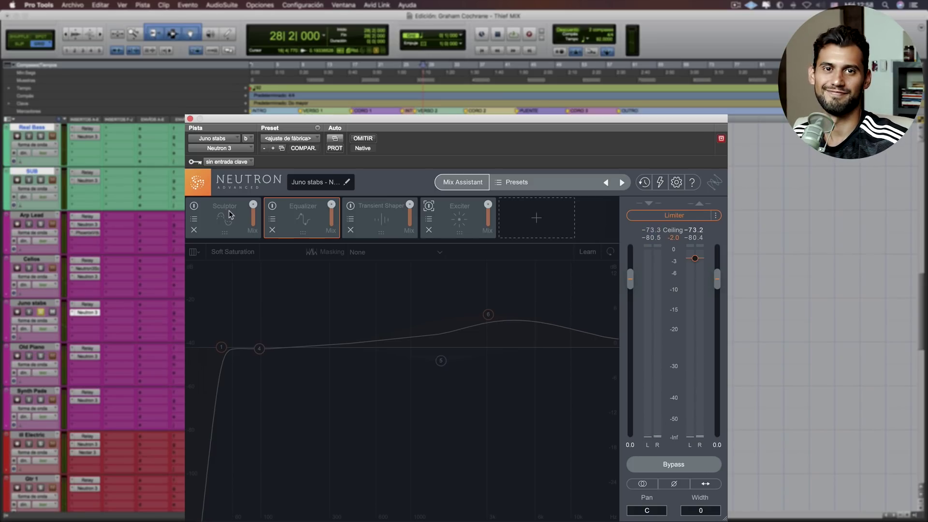
# Re-enable Juno stabs' Sculptor module, open its settings and play the part with only Sculptor active.
pyautogui.click(196, 209)
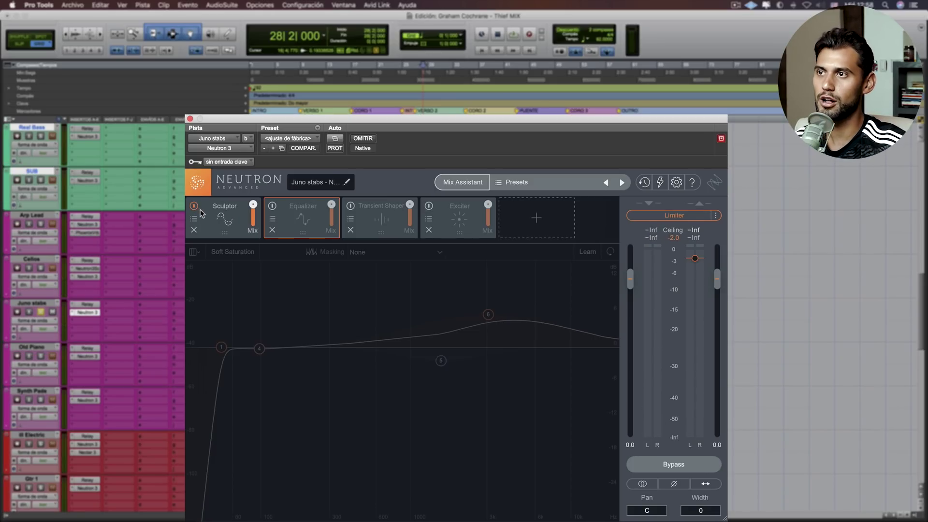
pyautogui.click(225, 217)
pyautogui.press('space')
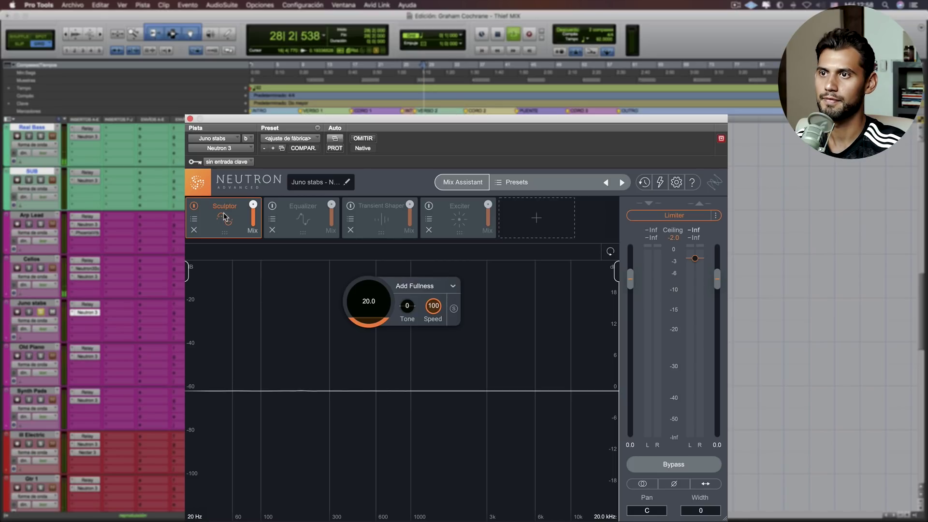
pyautogui.press('space')
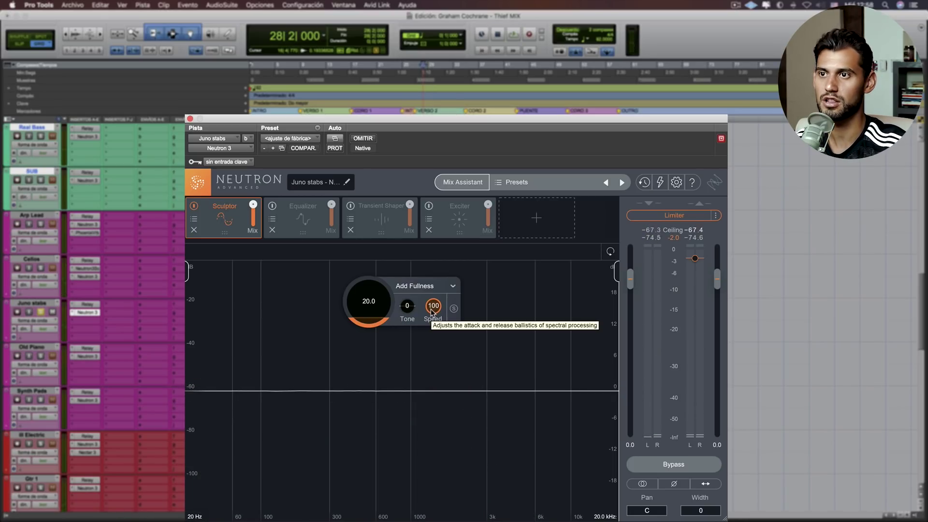
pyautogui.press('space')
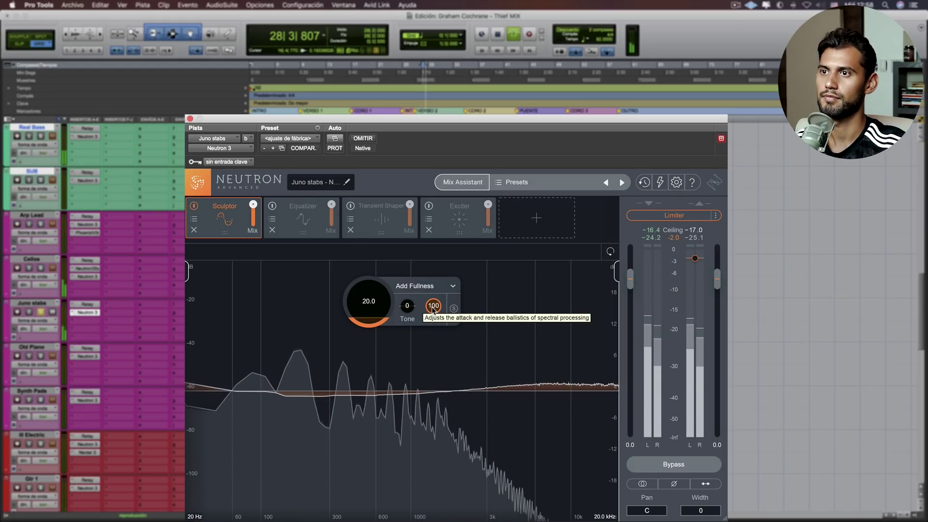
# Set the Sculptor's Tone to 16 on Juno stabs and play the part again.
pyautogui.press('space')
pyautogui.moveTo(408, 307)
pyautogui.mouseDown()
pyautogui.moveTo(418, 293)
pyautogui.moveTo(413, 302)
pyautogui.mouseUp()
pyautogui.press('space')
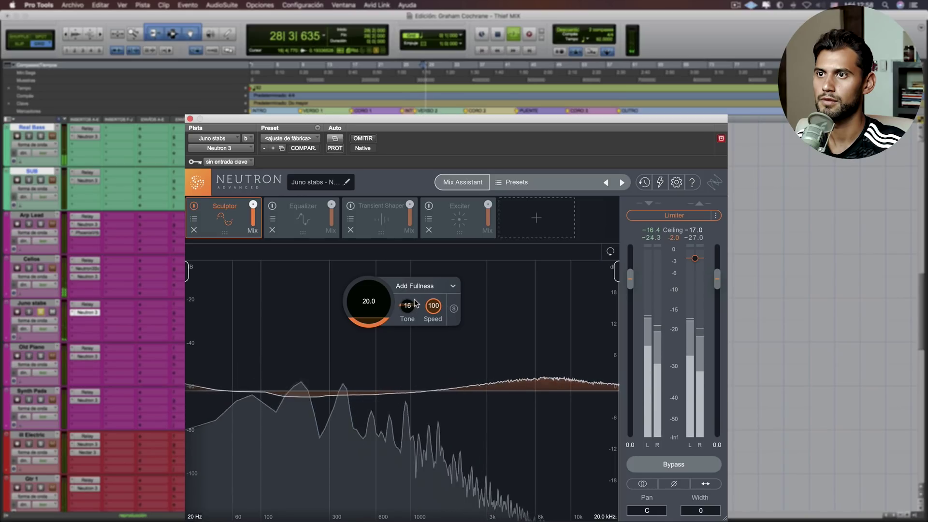
# Re-enable Juno stabs' Equalizer module and play the part with it.
pyautogui.click(273, 210)
pyautogui.press('space')
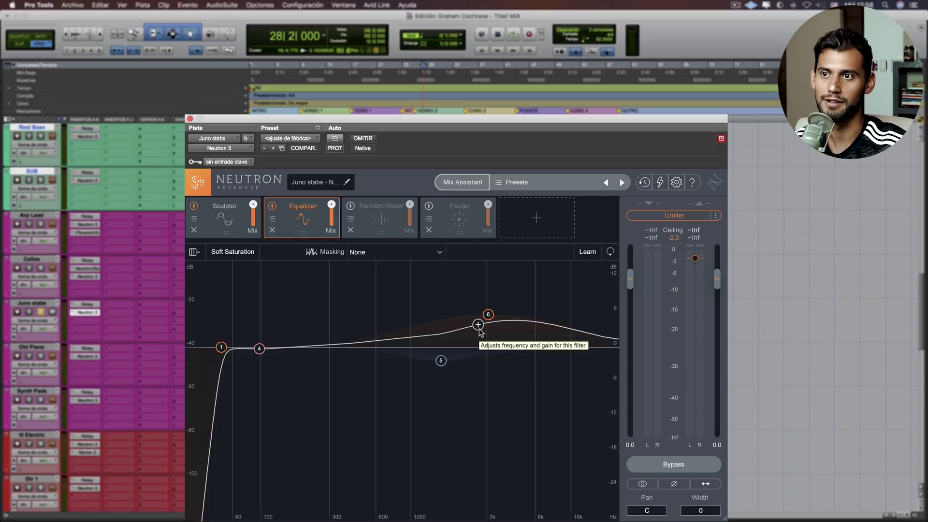
pyautogui.press('space')
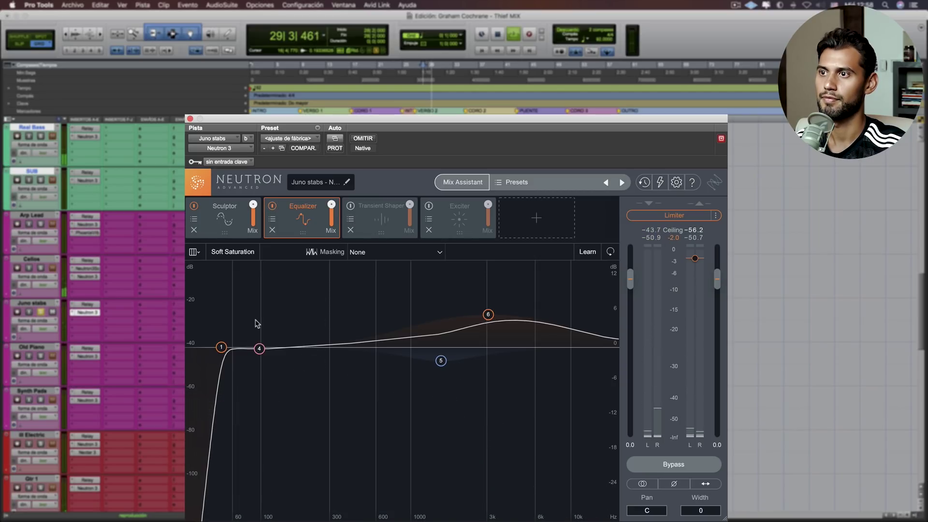
# Re-enable Juno stabs' Transient Shaper module and play the part with it.
pyautogui.click(349, 207)
pyautogui.press('space')
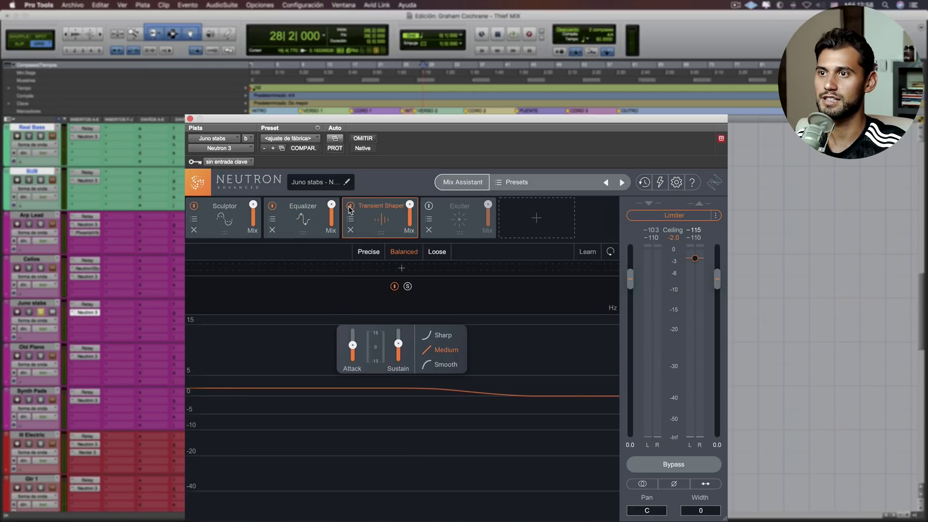
pyautogui.press('space')
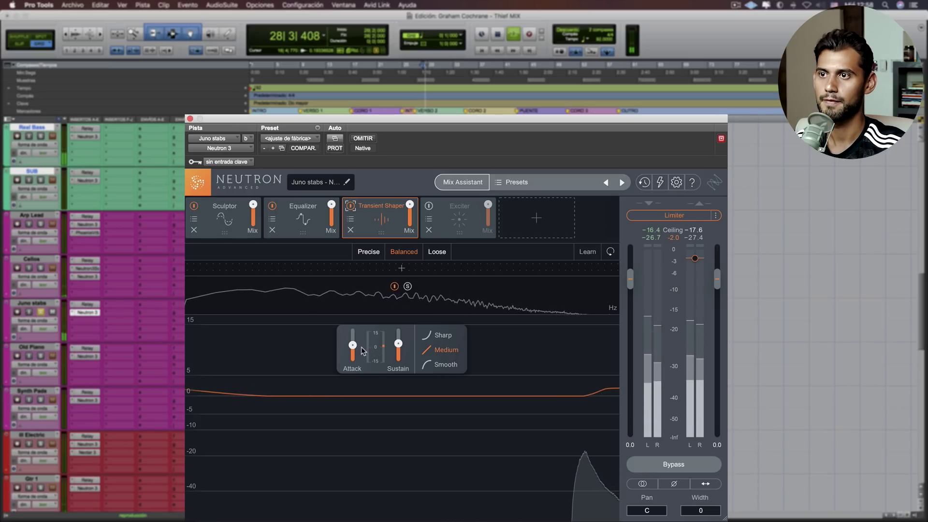
pyautogui.press('space')
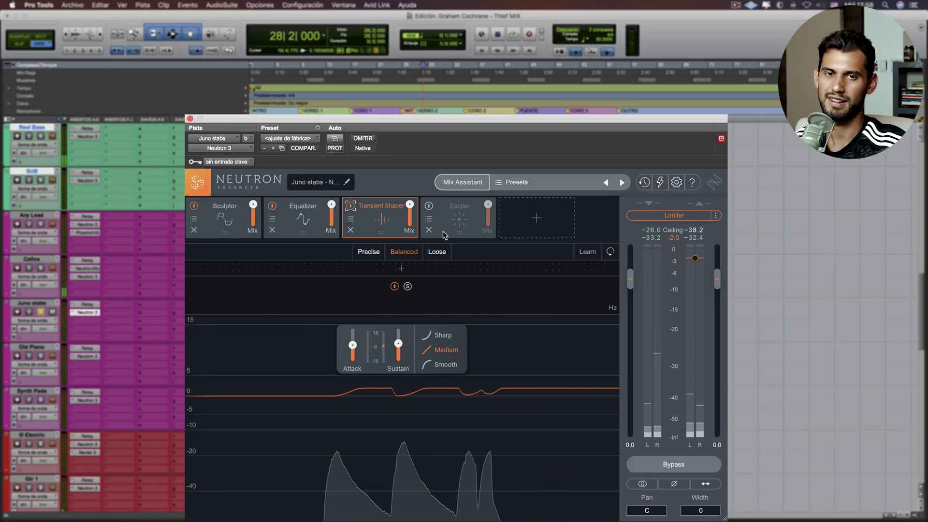
# Re-enable Juno stabs' Exciter module and play the part with all four modules active.
pyautogui.click(436, 237)
pyautogui.click(428, 206)
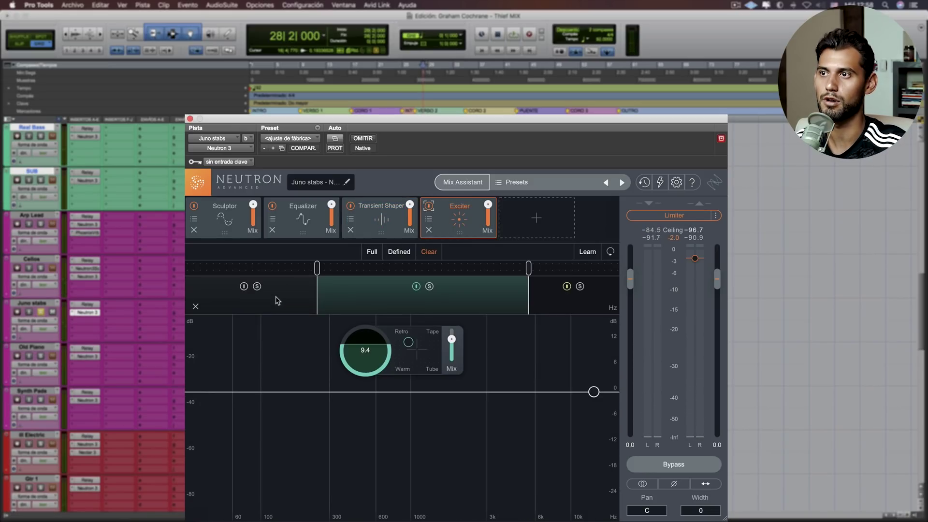
pyautogui.press('space')
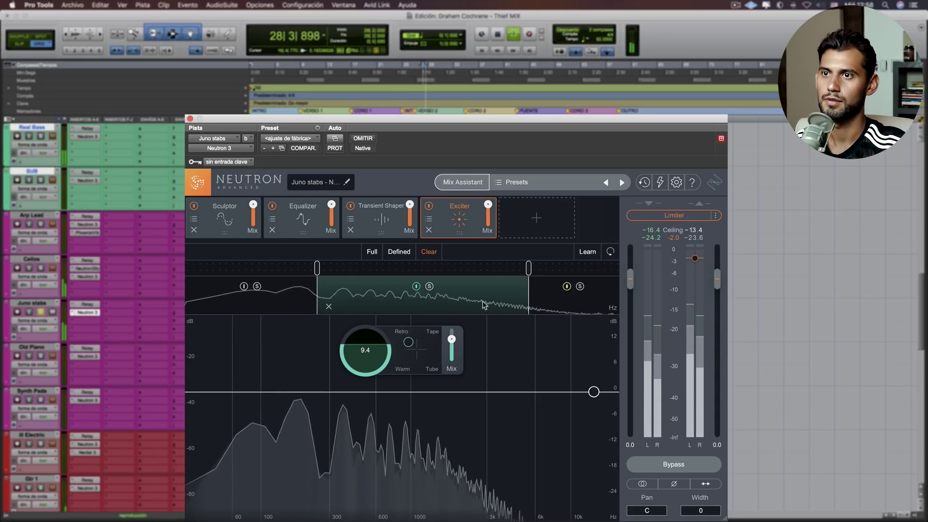
pyautogui.press('space')
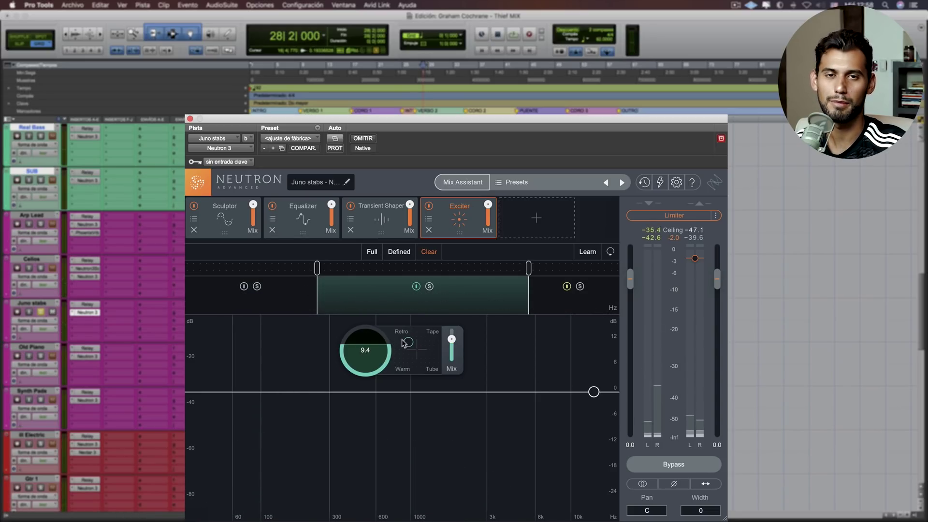
# Review the Exciter's high band, play the part and close Juno stabs' Neutron 3.
pyautogui.click(557, 304)
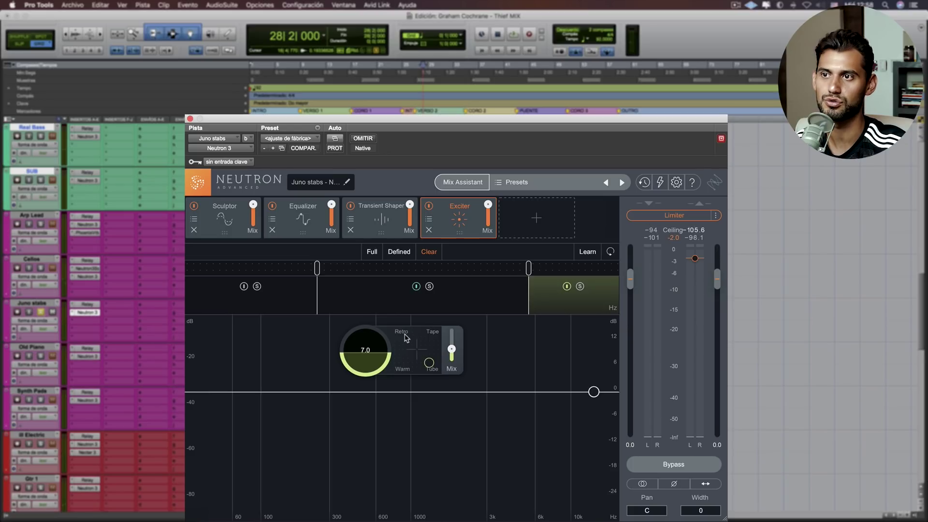
pyautogui.press('space')
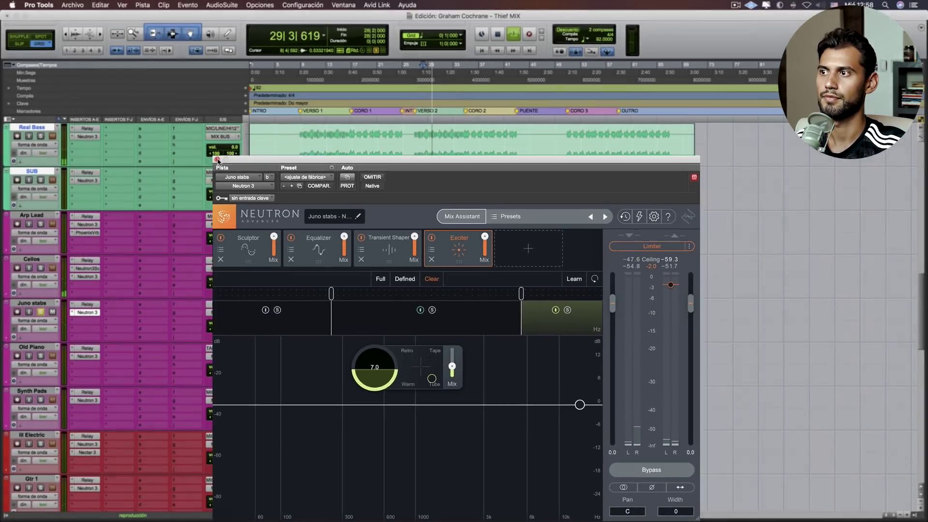
pyautogui.click(216, 160)
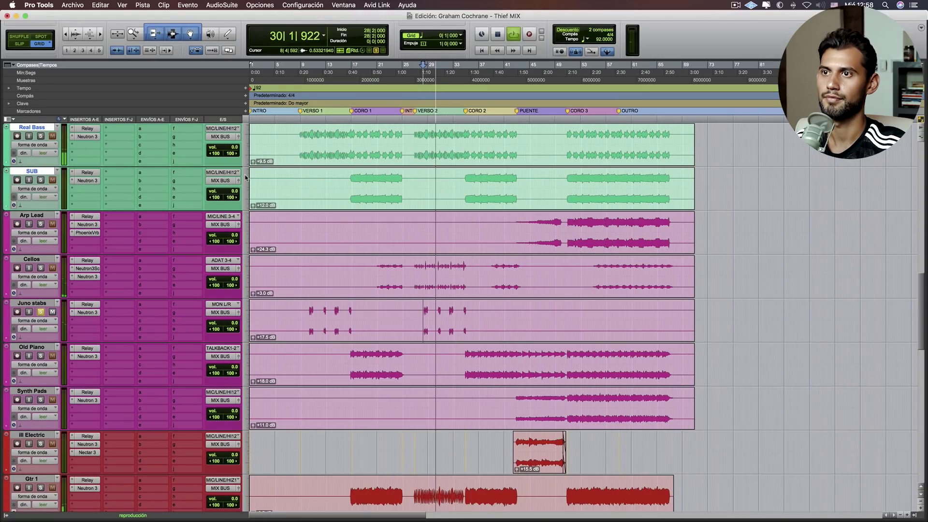
pyautogui.press('space')
# Switch the solo from Juno stabs to Old Piano and play it from 37|3|000.
pyautogui.click(42, 313)
pyautogui.click(40, 355)
pyautogui.click(481, 355)
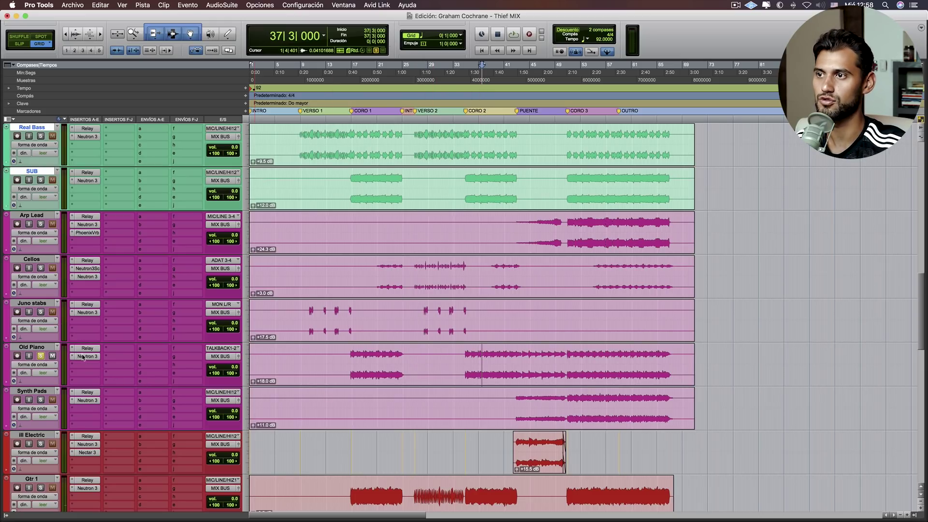
pyautogui.press('space')
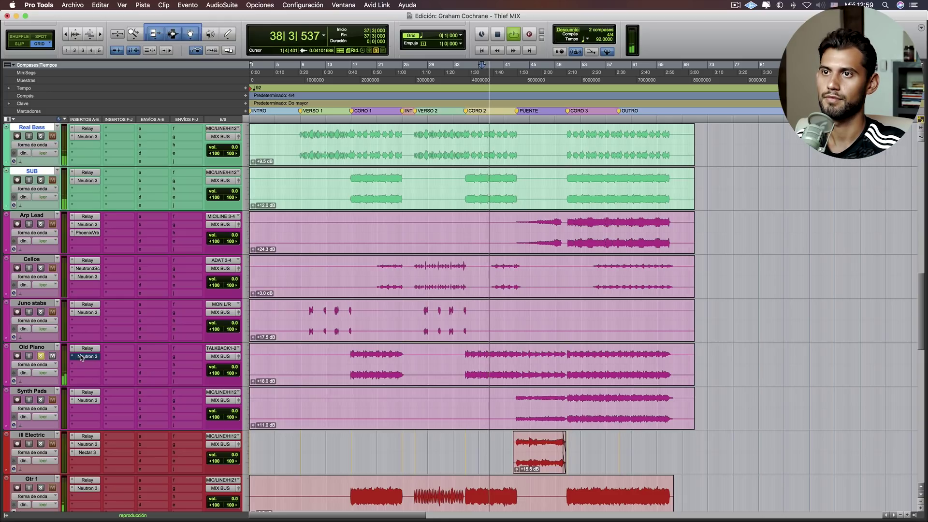
pyautogui.press('space')
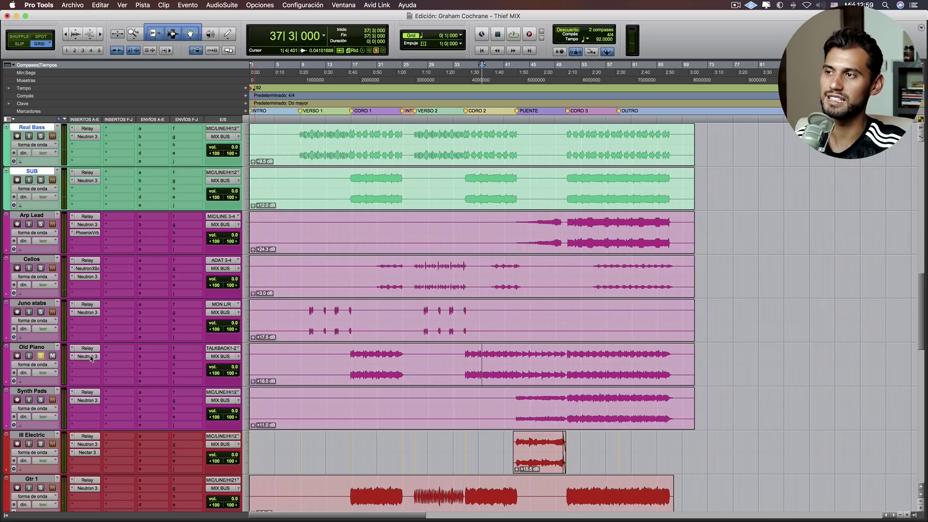
# Open Old Piano's Neutron 3, switch off its Sculptor module and play the part.
pyautogui.click(91, 359)
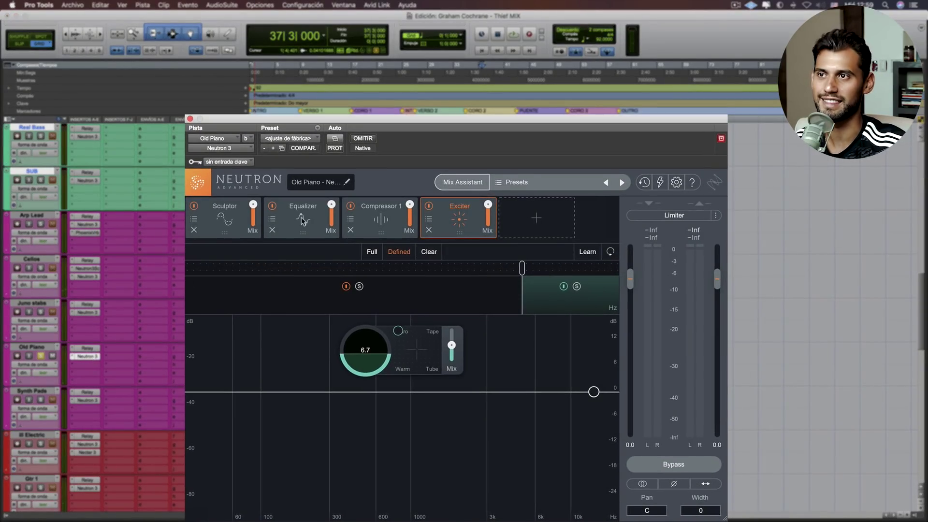
pyautogui.click(193, 207)
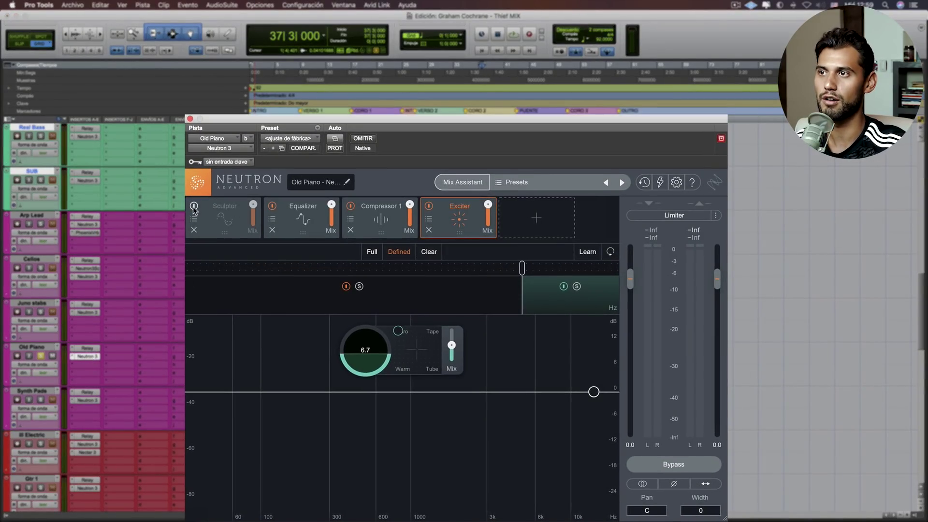
pyautogui.press('space')
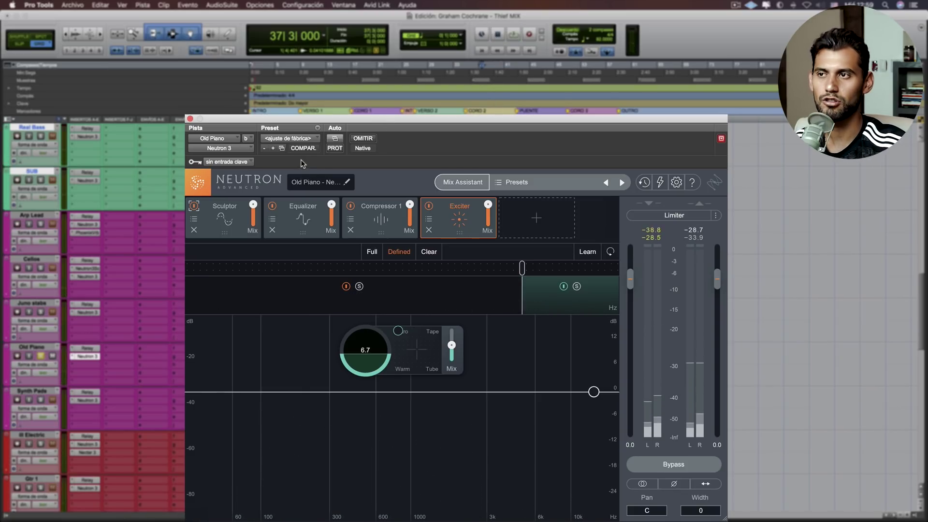
# Disable Old Piano's Equalizer, Compressor 1 and Exciter modules and play the part with only the Sculptor active.
pyautogui.click(226, 231)
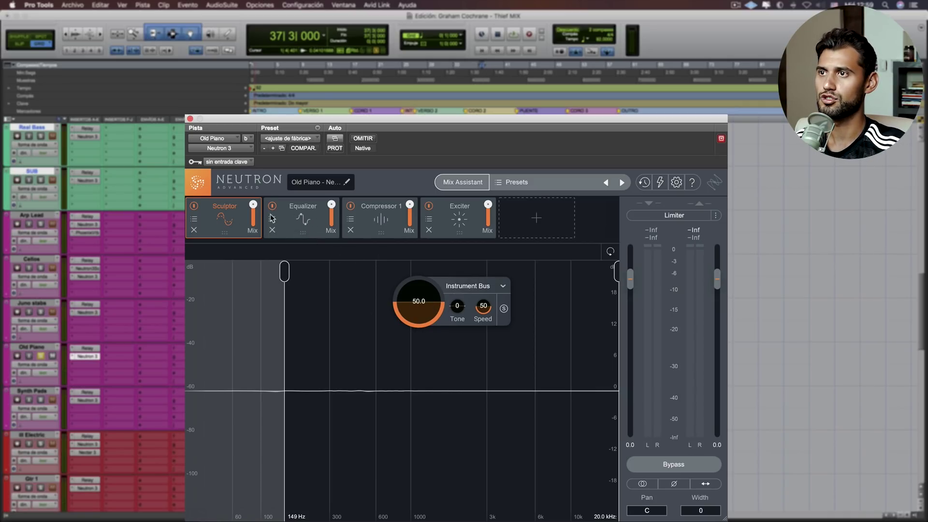
pyautogui.click(429, 207)
pyautogui.press('space')
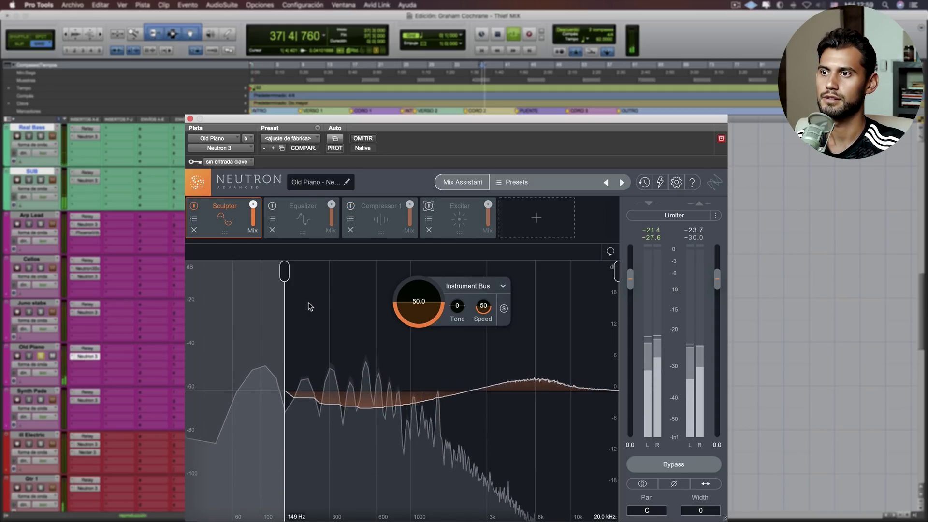
pyautogui.press('space')
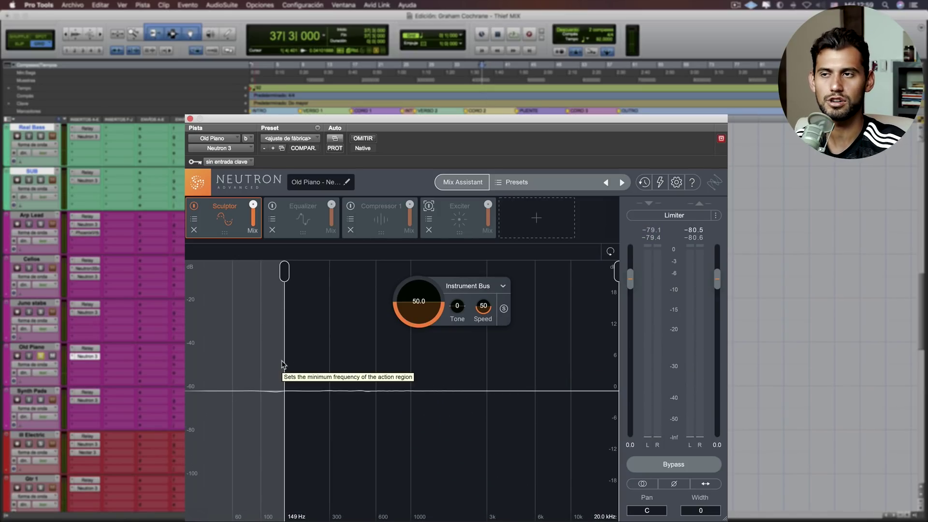
# Re-enable Old Piano's Equalizer, inspect its dynamic band 4 during playback and compare the sound with the Equalizer bypassed.
pyautogui.click(309, 220)
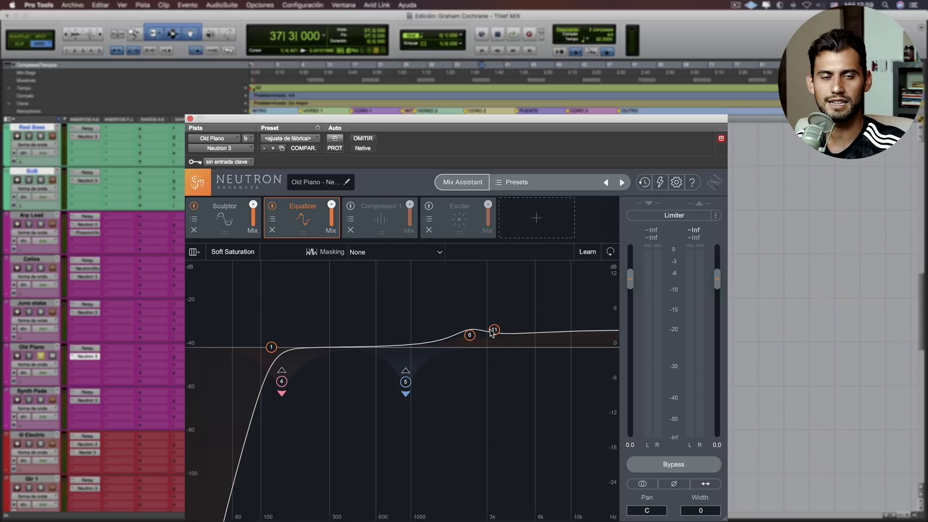
pyautogui.press('space')
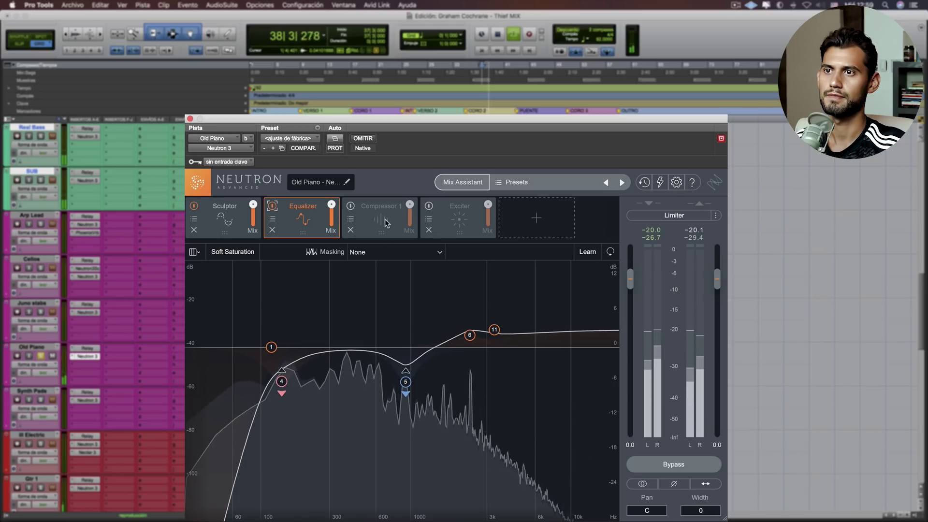
pyautogui.click(281, 381)
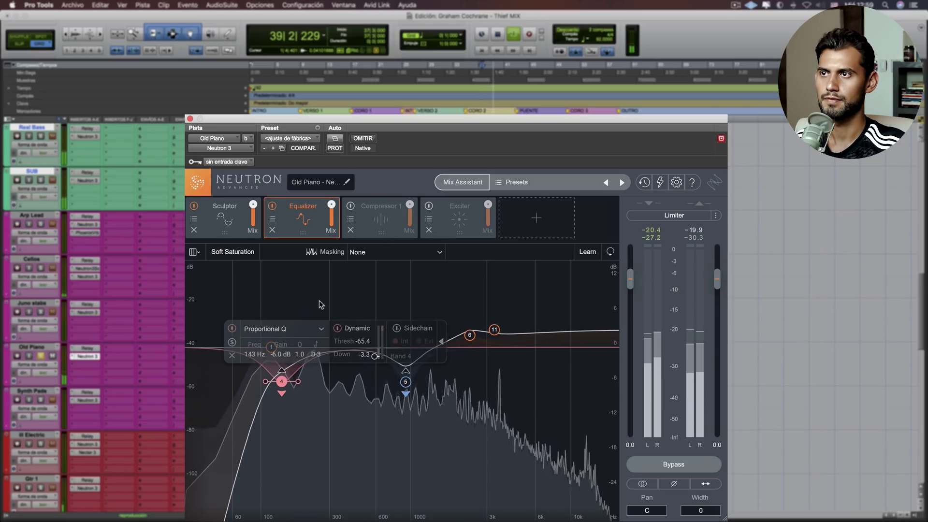
pyautogui.click(272, 206)
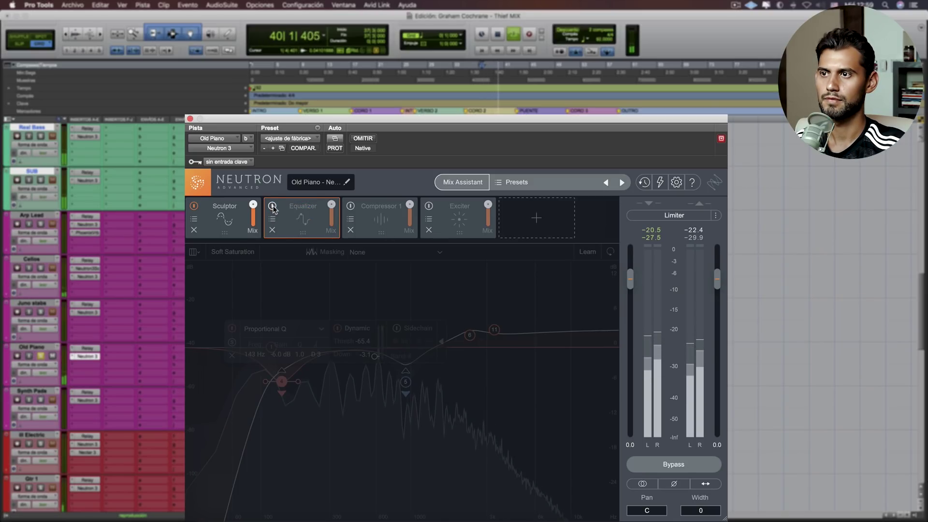
pyautogui.click(272, 206)
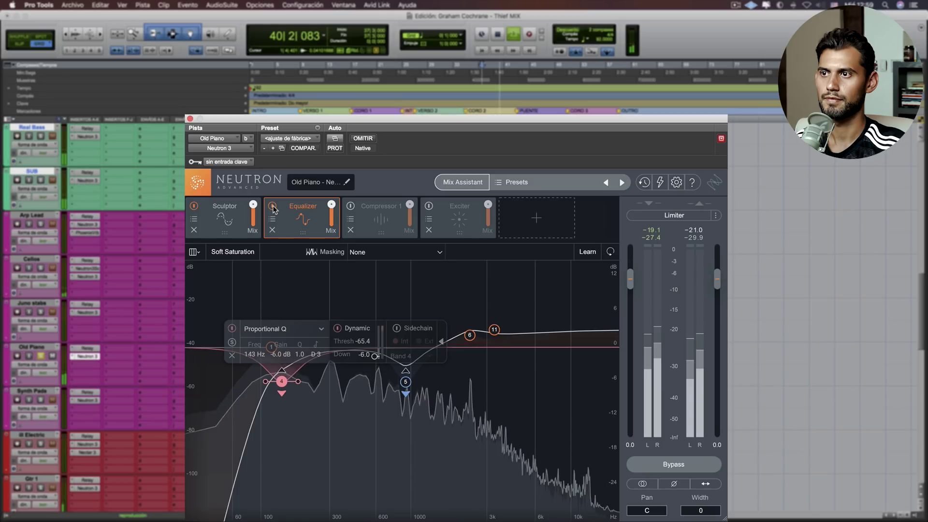
# Re-enable Old Piano's Compressor 1 and review the settings of its low and high bands during playback.
pyautogui.click(385, 221)
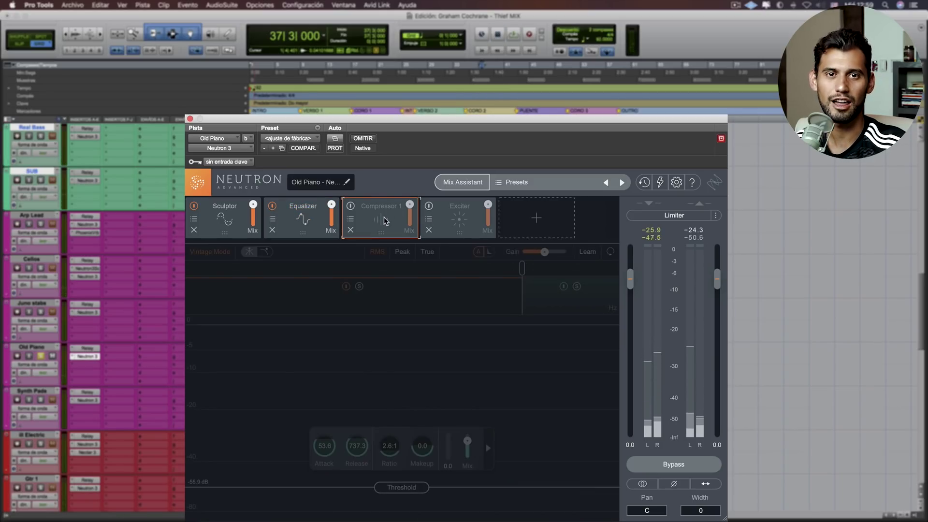
pyautogui.click(350, 206)
pyautogui.click(452, 306)
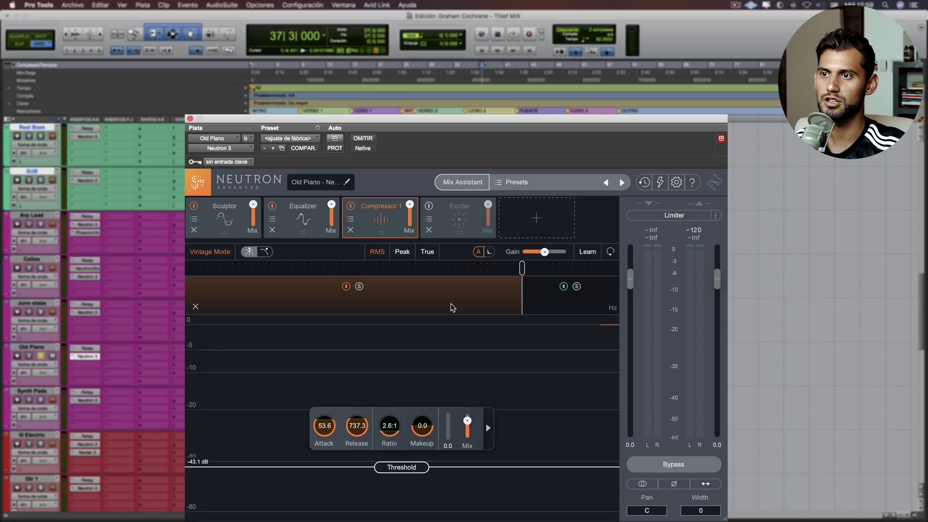
pyautogui.press('space')
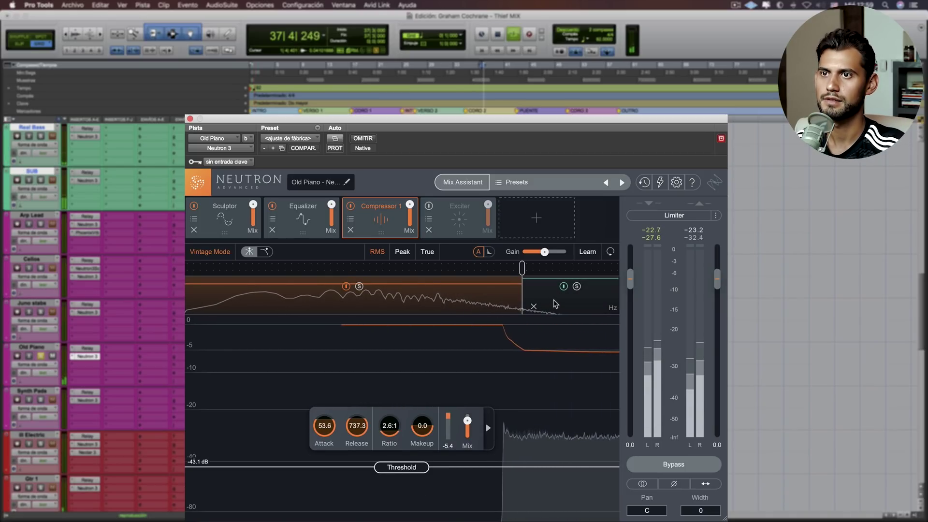
pyautogui.click(575, 308)
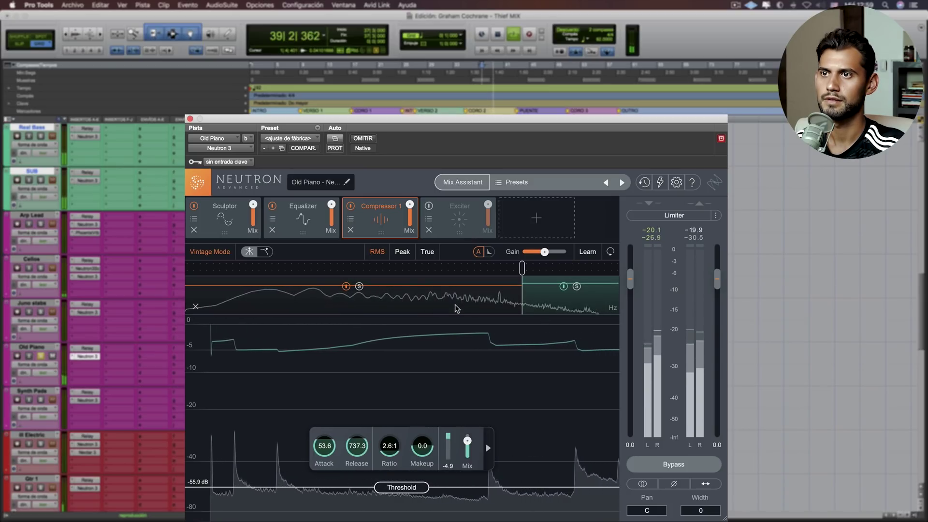
pyautogui.click(456, 306)
pyautogui.click(546, 309)
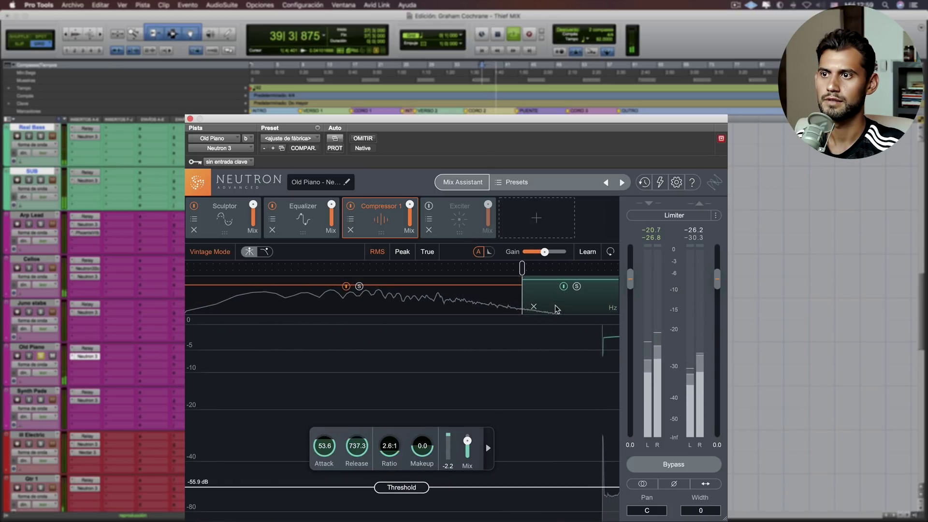
# Re-enable Old Piano's Exciter and review the settings of its low and high bands during playback.
pyautogui.press('space')
pyautogui.click(460, 222)
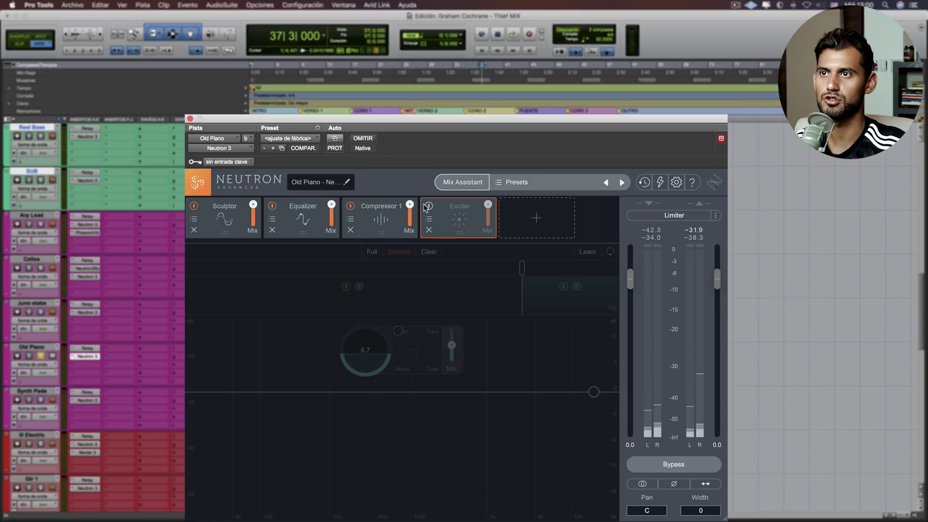
pyautogui.click(429, 206)
pyautogui.press('space')
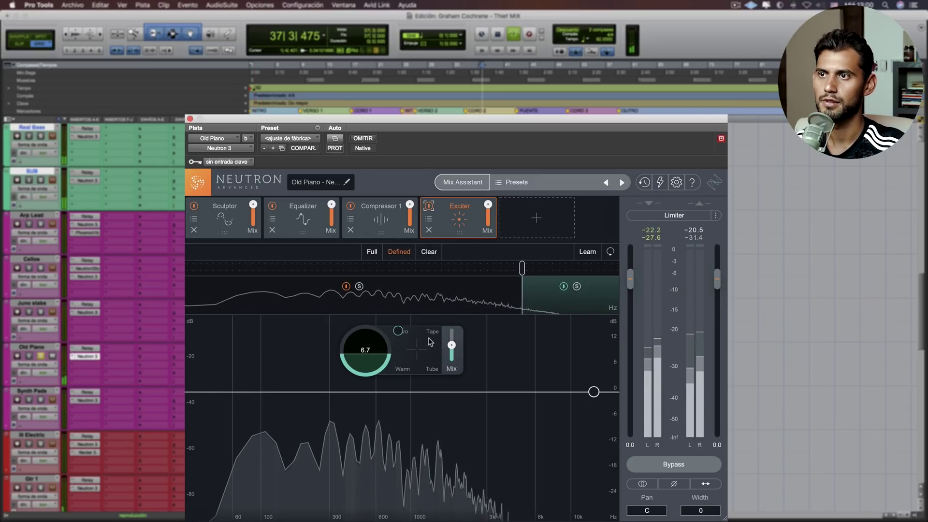
pyautogui.click(459, 307)
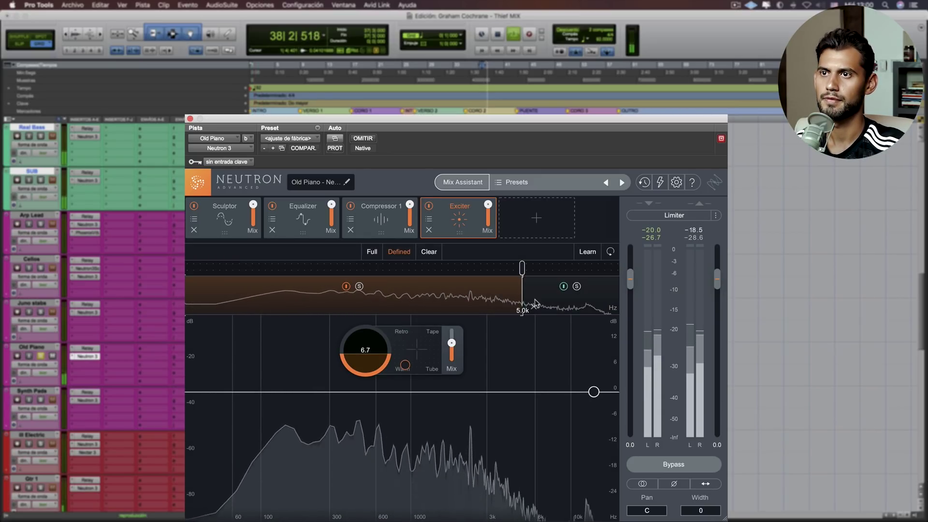
pyautogui.press('space')
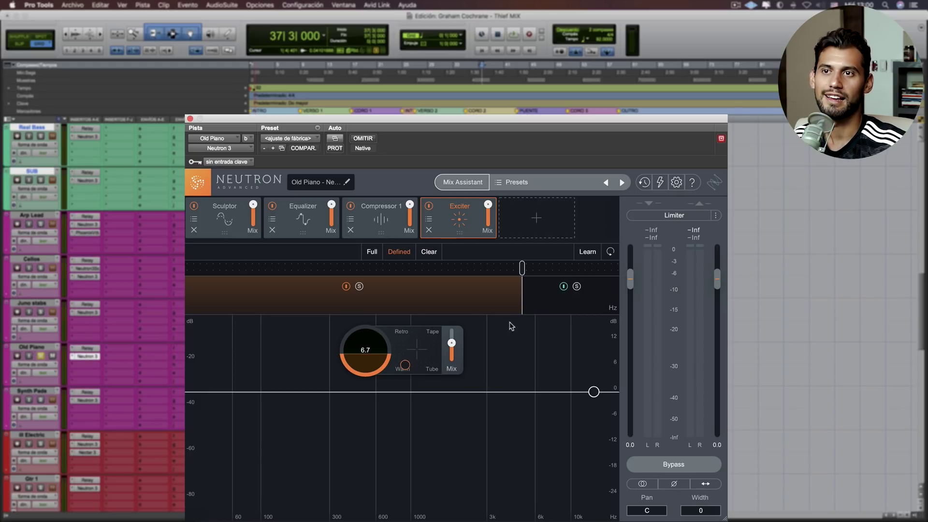
pyautogui.click(593, 314)
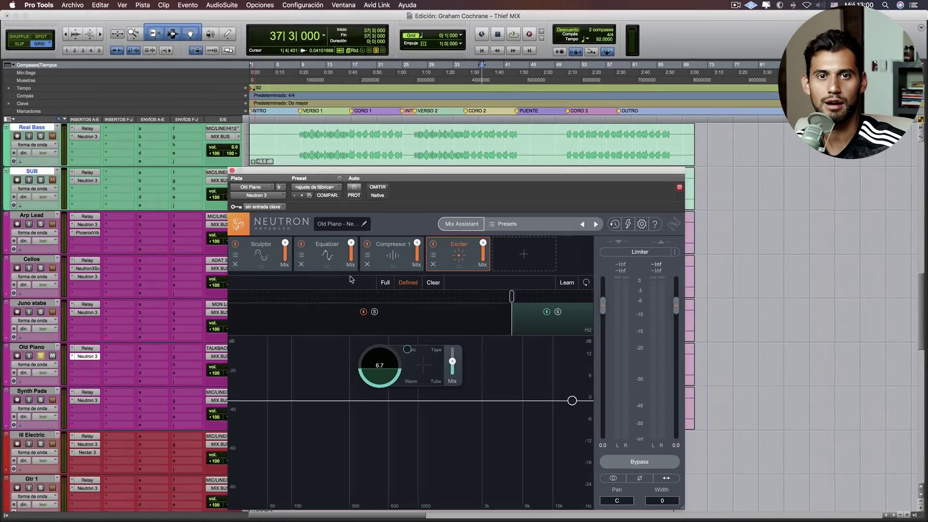
# Close Old Piano's Neutron 3, switch the solo to Synth Pads and play that part from bar 51.
pyautogui.click(234, 173)
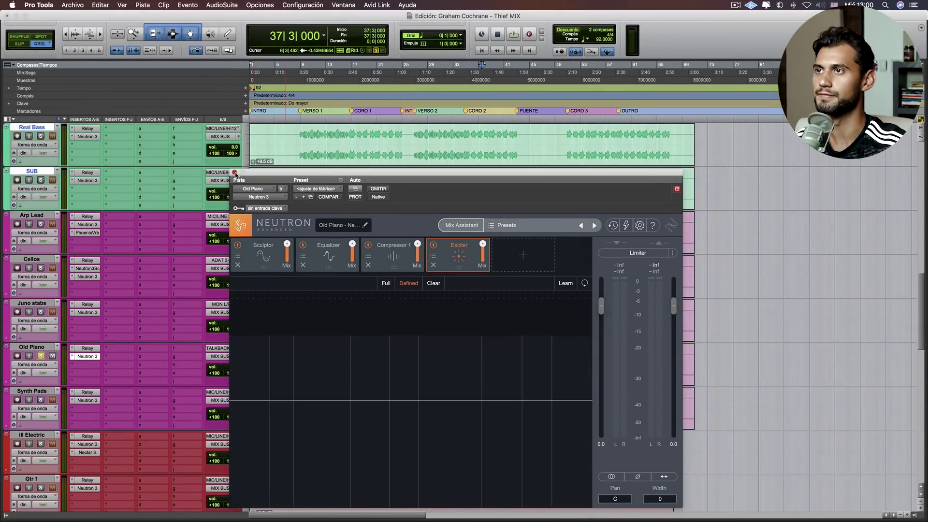
pyautogui.press('space')
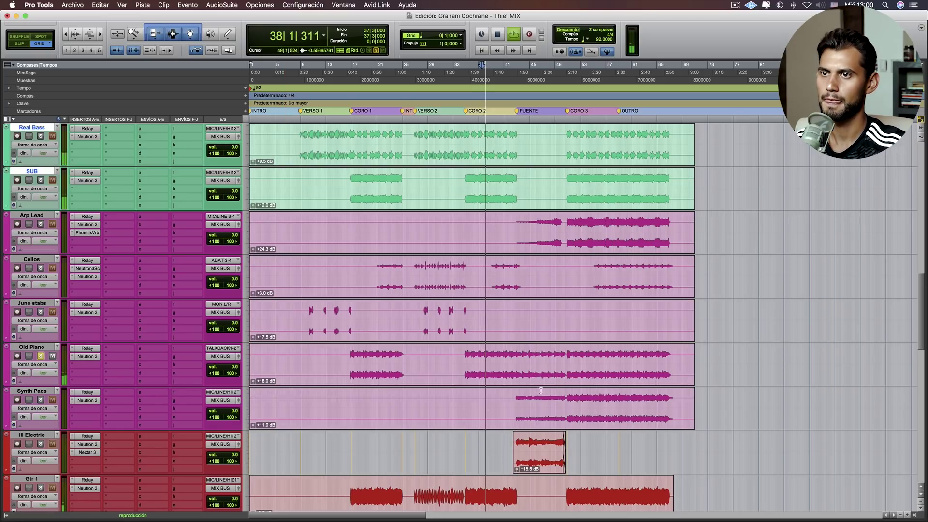
pyautogui.press('space')
pyautogui.click(571, 402)
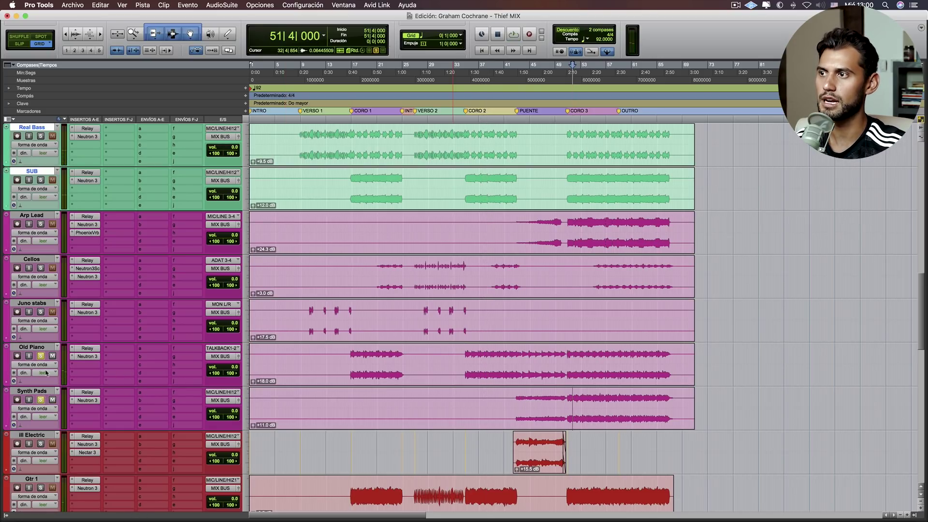
pyautogui.press('space')
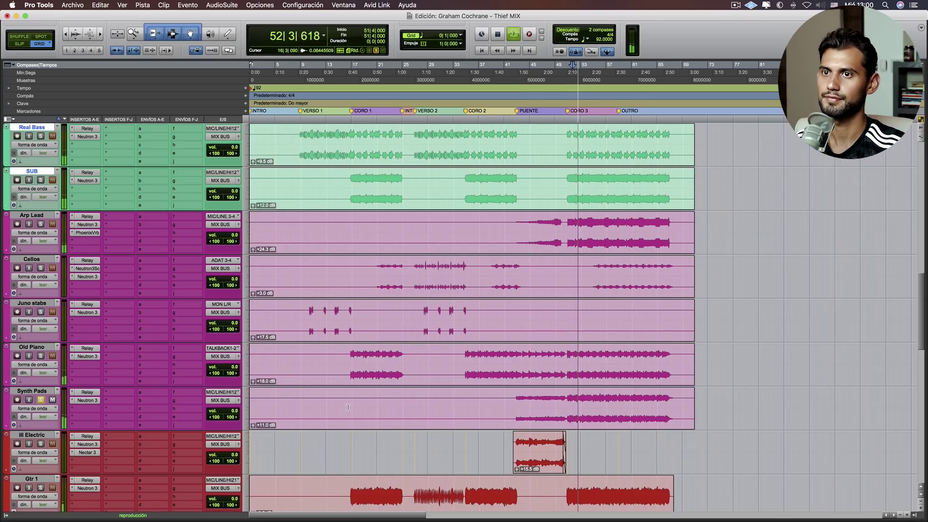
# Open Synth Pads' Neutron 3, disable its Compressor 1, Compressor 2 and Exciter modules and play the part while viewing the Sculptor.
pyautogui.click(89, 402)
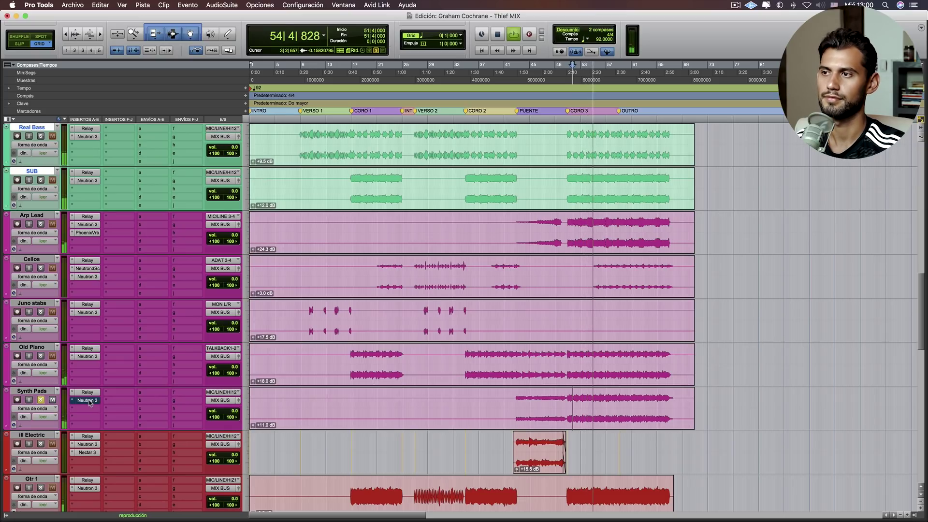
pyautogui.click(90, 401)
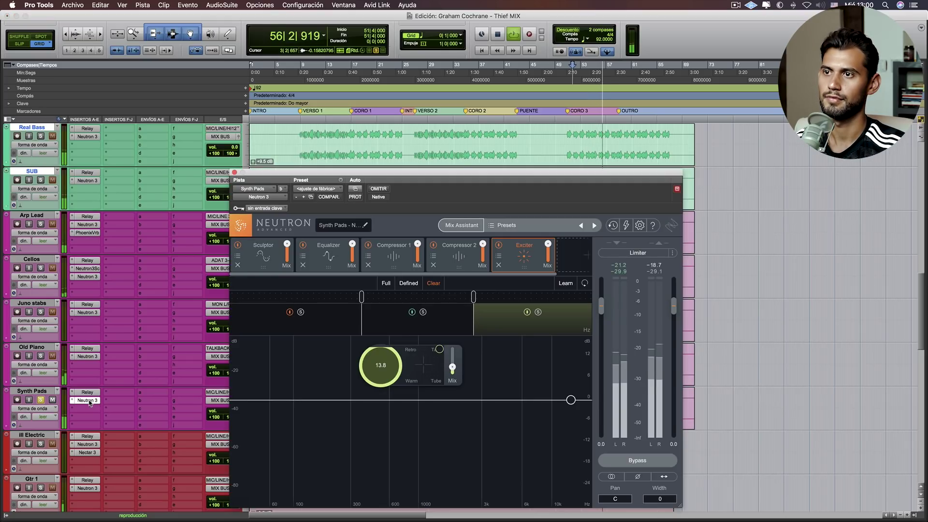
pyautogui.press('space')
pyautogui.click(246, 229)
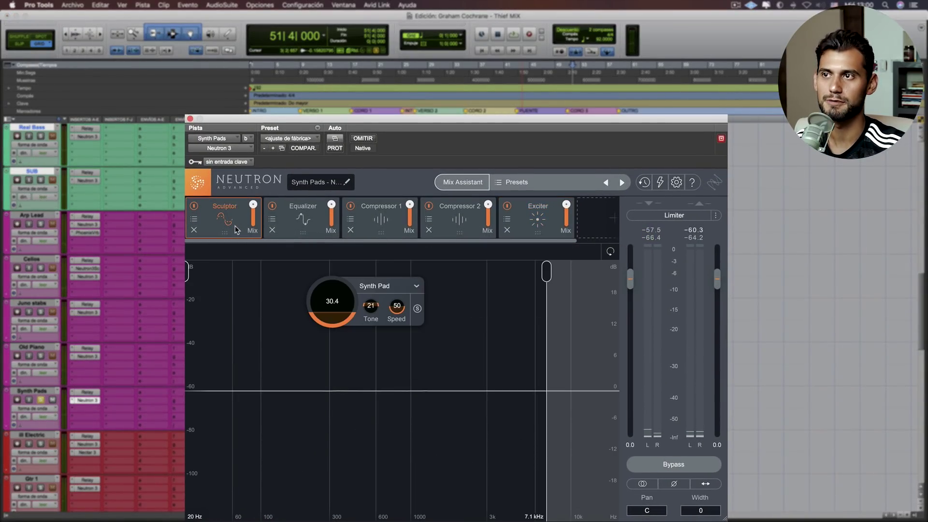
pyautogui.click(288, 218)
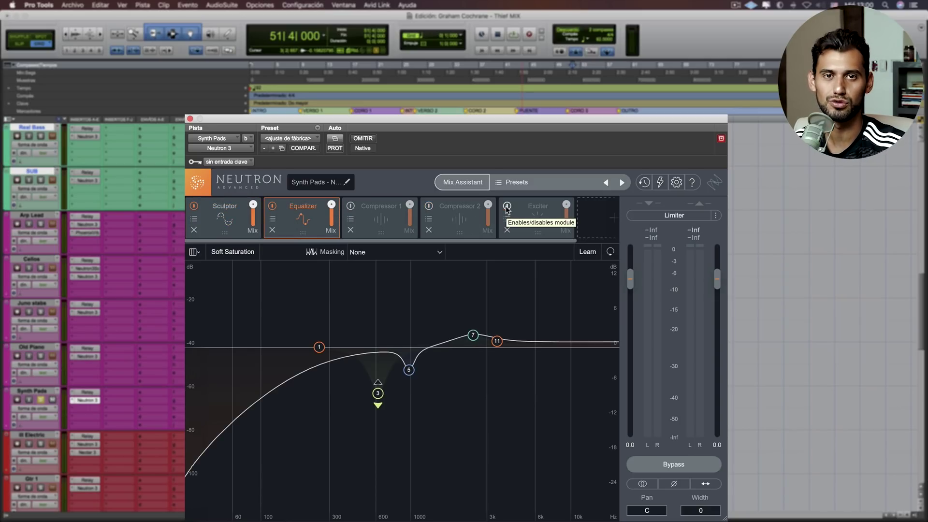
pyautogui.click(211, 231)
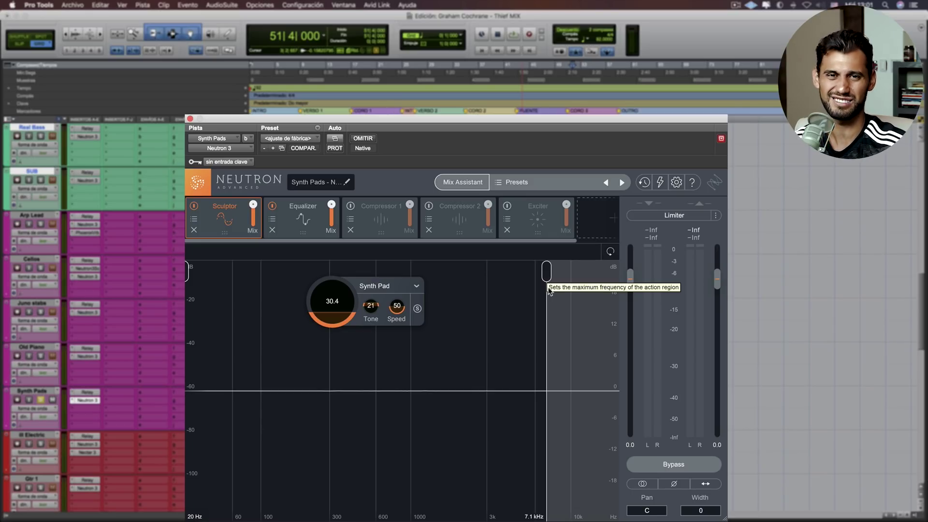
pyautogui.press('space')
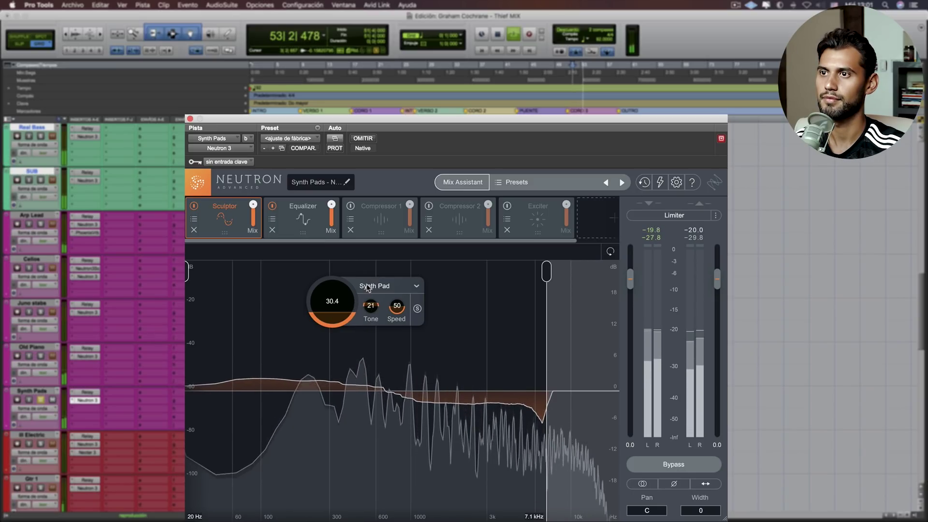
# Inspect dynamic band 3 of Synth Pads' Equalizer during playback and audition its frequency range in solo.
pyautogui.click(306, 220)
pyautogui.press('space')
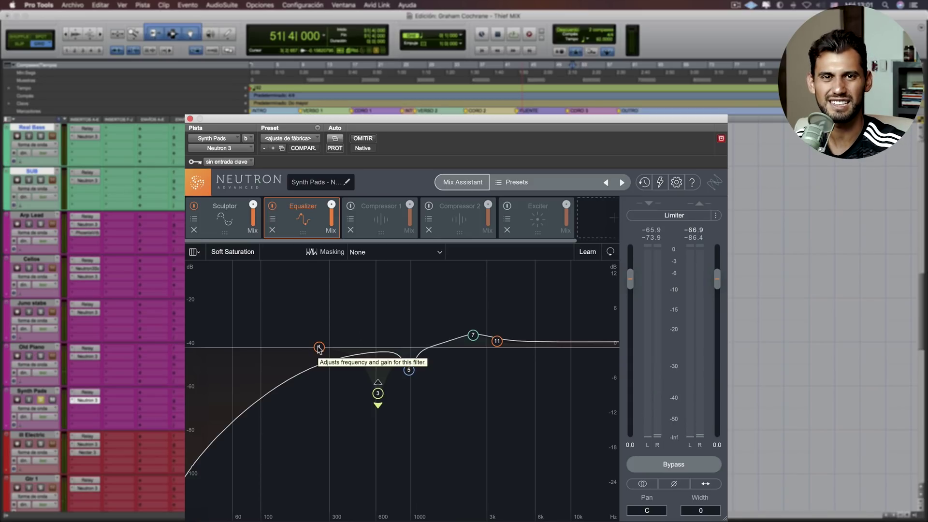
pyautogui.click(379, 392)
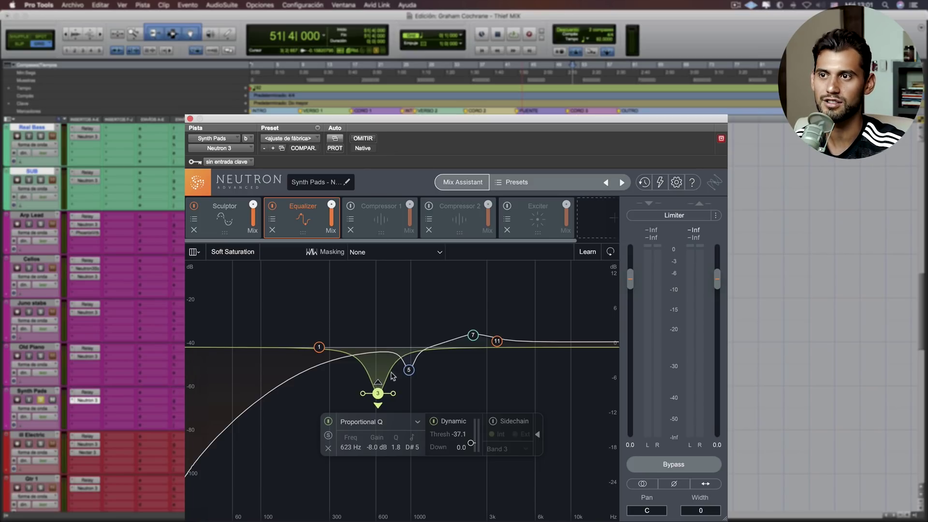
pyautogui.press('space')
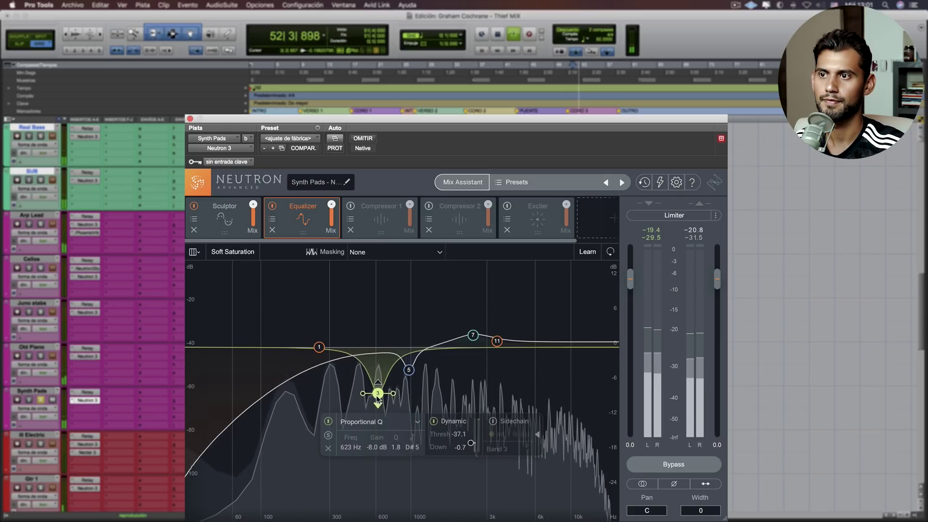
pyautogui.click(328, 435)
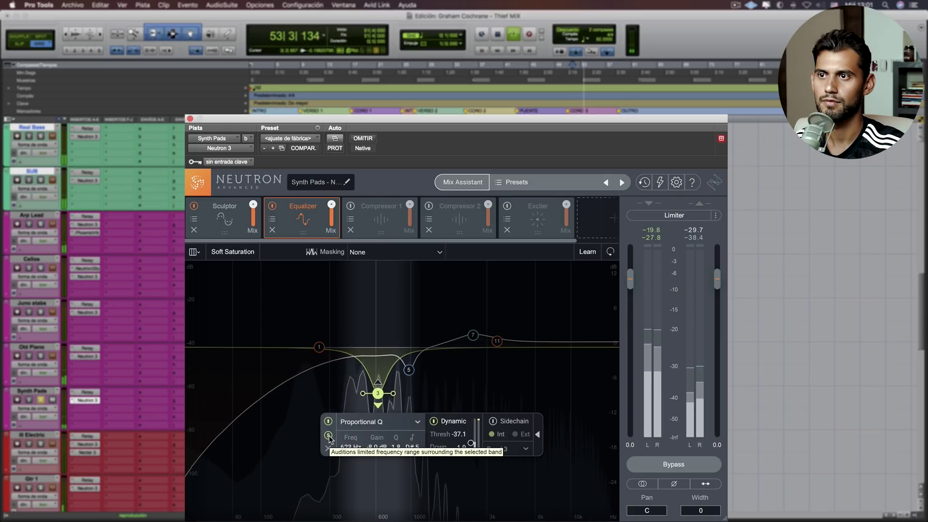
pyautogui.click(328, 435)
pyautogui.press('space')
# Re-enable Synth Pads' Compressor 1 and set the thresholds to -34.9 dB on the low band and -49.7 dB on the high band.
pyautogui.click(379, 216)
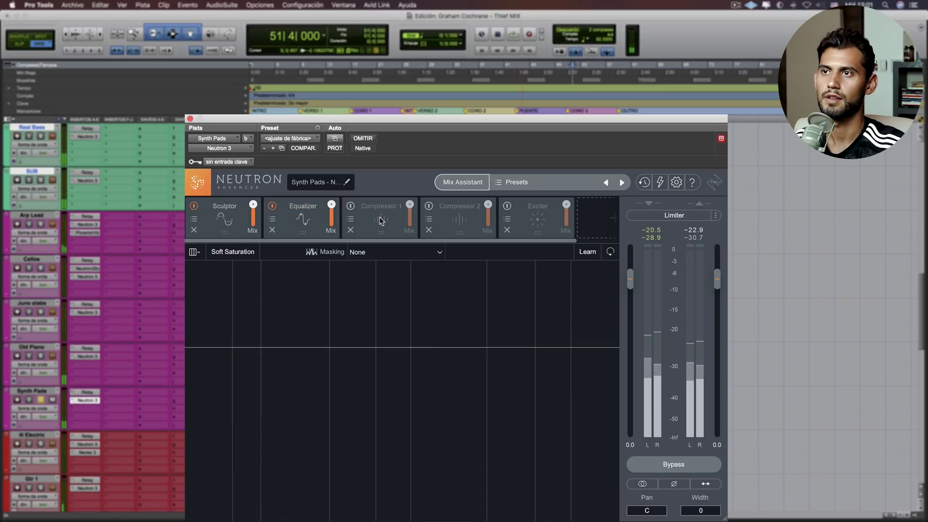
pyautogui.press('space')
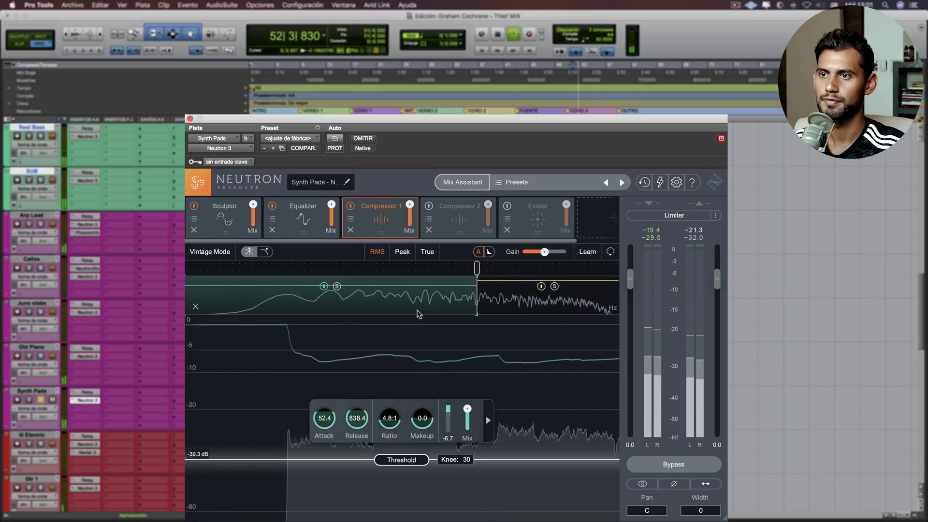
pyautogui.moveTo(409, 459); pyautogui.dragTo(413, 450)
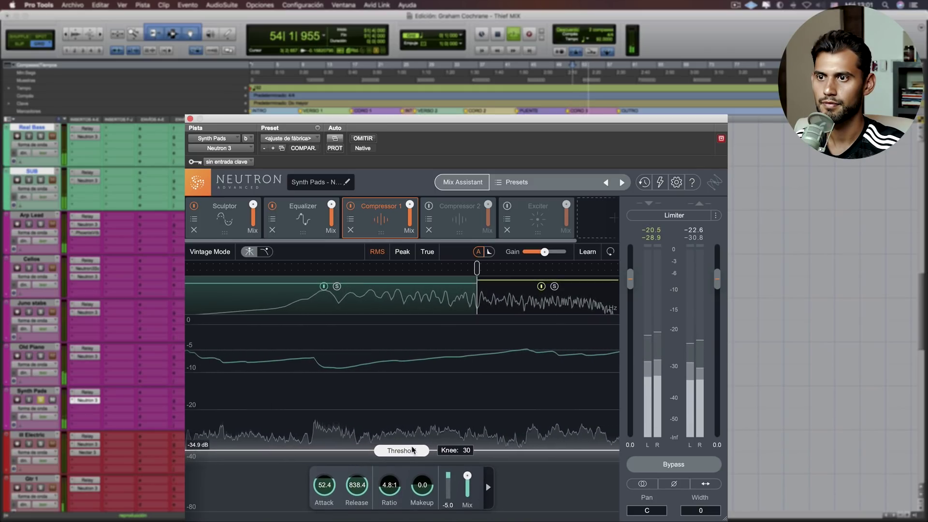
pyautogui.click(528, 307)
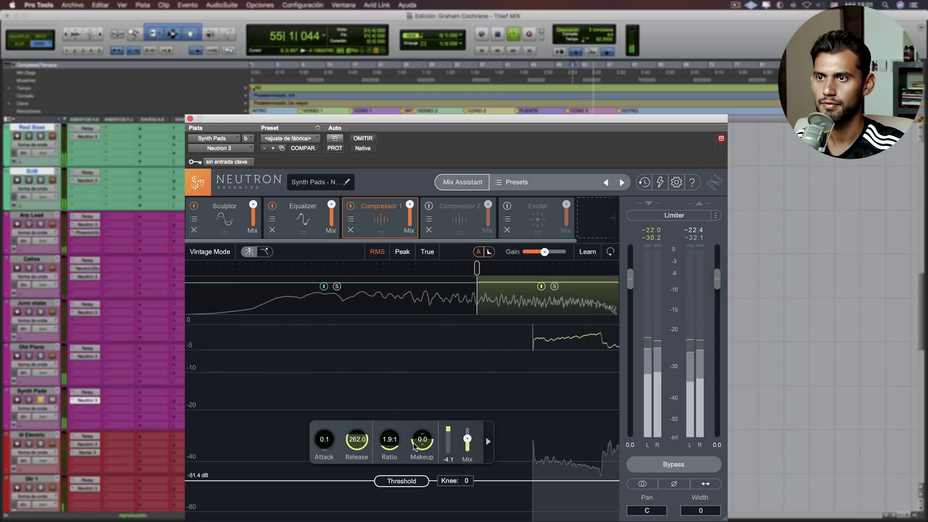
pyautogui.moveTo(402, 481); pyautogui.dragTo(401, 478)
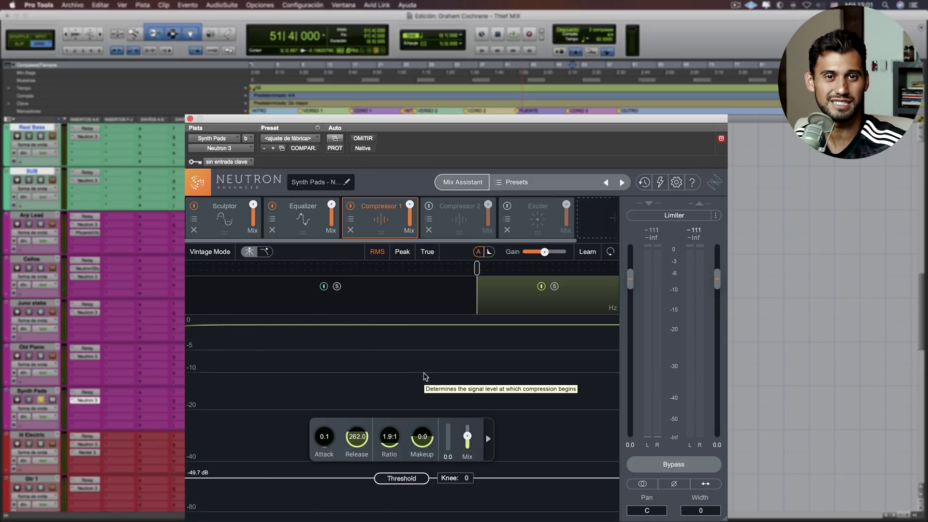
# Re-enable Synth Pads' Compressor 2 and Exciter modules while listening to the part.
pyautogui.click(449, 229)
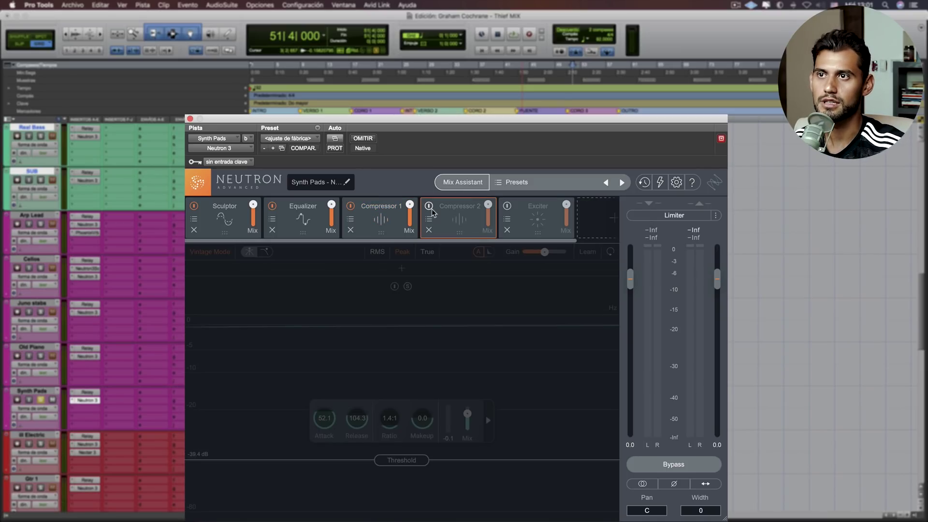
pyautogui.press('space')
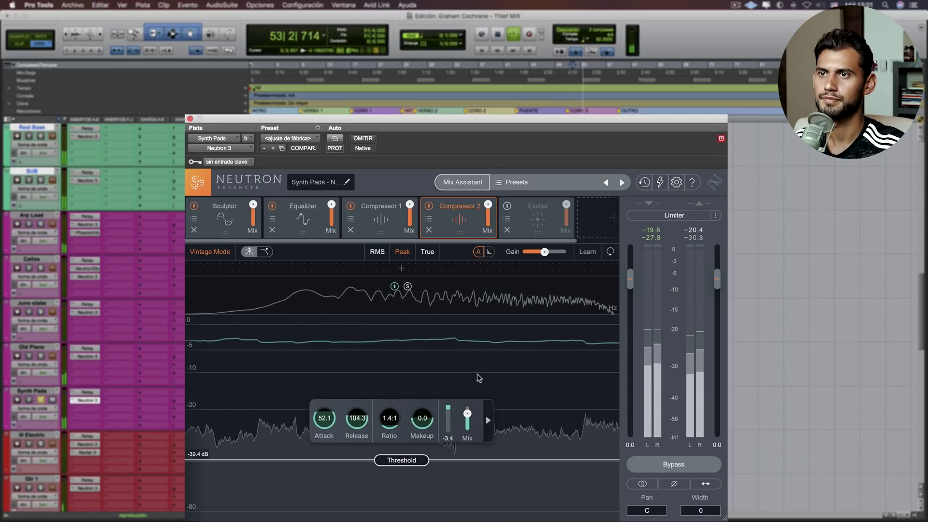
pyautogui.click(511, 213)
pyautogui.click(508, 205)
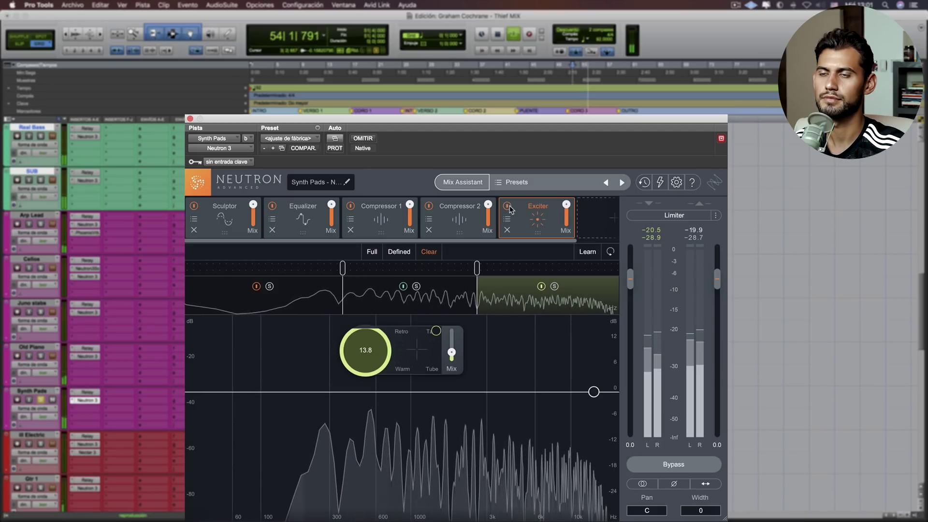
pyautogui.press('space')
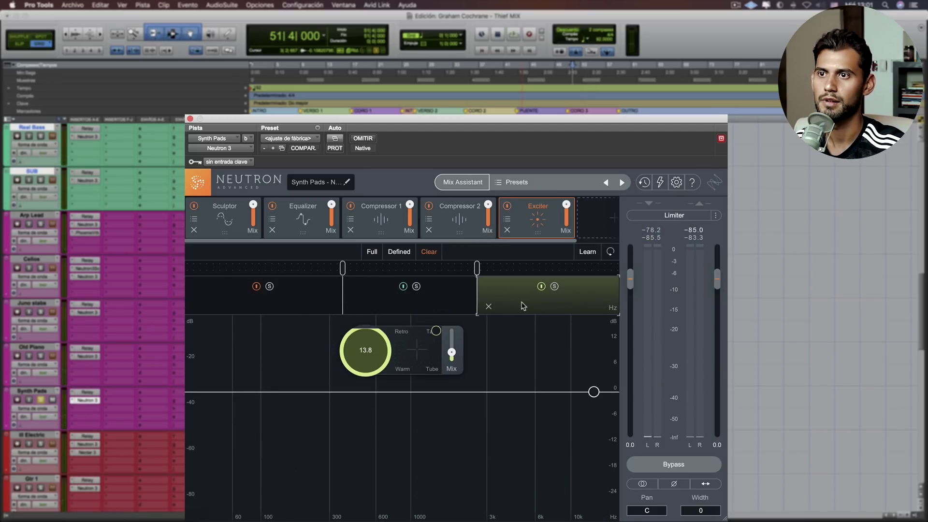
# Audition the Exciter's high band in solo, moving its character to Warm and back towards Tape, and check the middle band.
pyautogui.press('space')
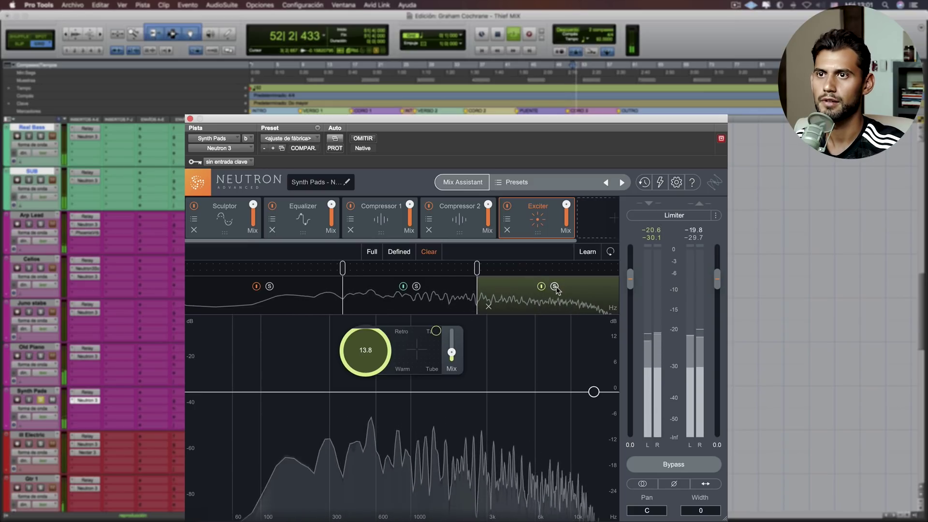
pyautogui.moveTo(435, 331)
pyautogui.mouseDown()
pyautogui.moveTo(436, 365)
pyautogui.moveTo(436, 337)
pyautogui.mouseUp()
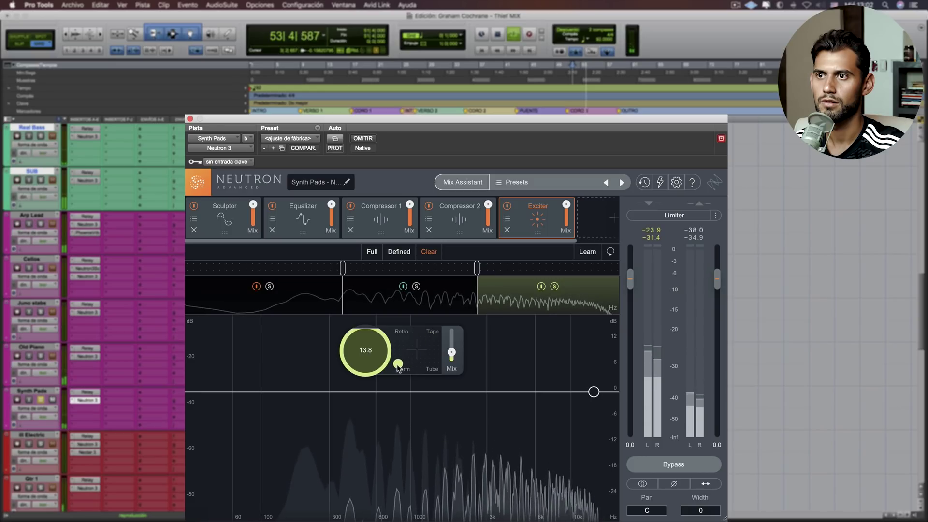
pyautogui.moveTo(397, 367); pyautogui.dragTo(400, 367)
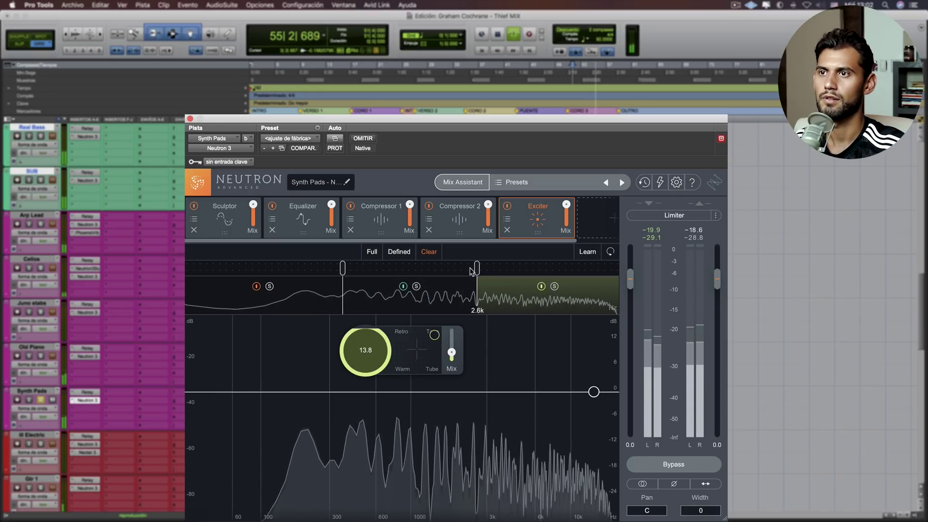
pyautogui.click(433, 308)
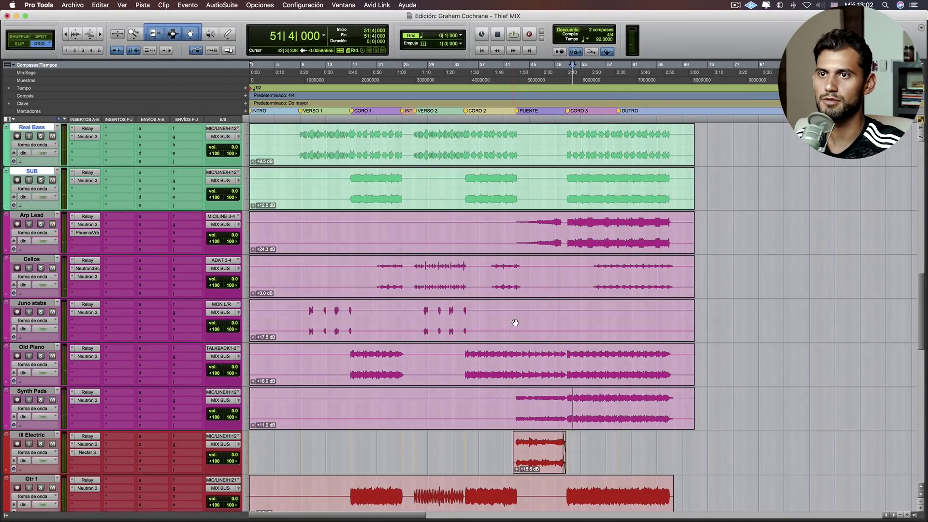
# Close Synth Pads' Neutron 3, unsolo the track and play the full mix from CORO 3, returning to the drum tracks.
pyautogui.press('space')
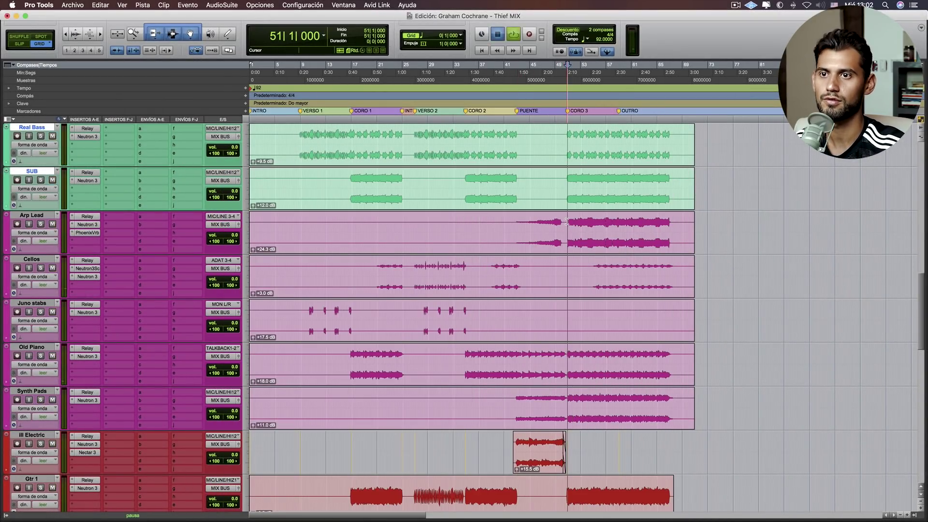
pyautogui.scroll(8, 66, 244)
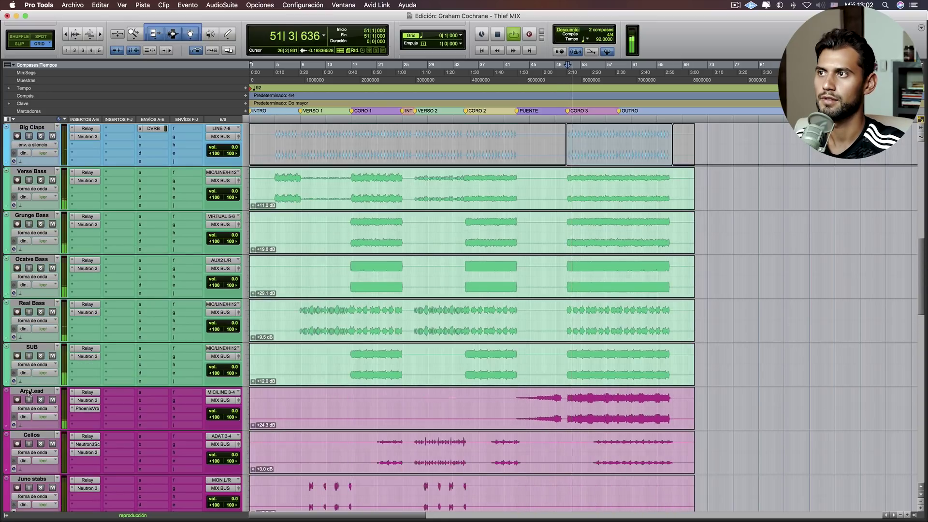
pyautogui.scroll(6, 67, 244)
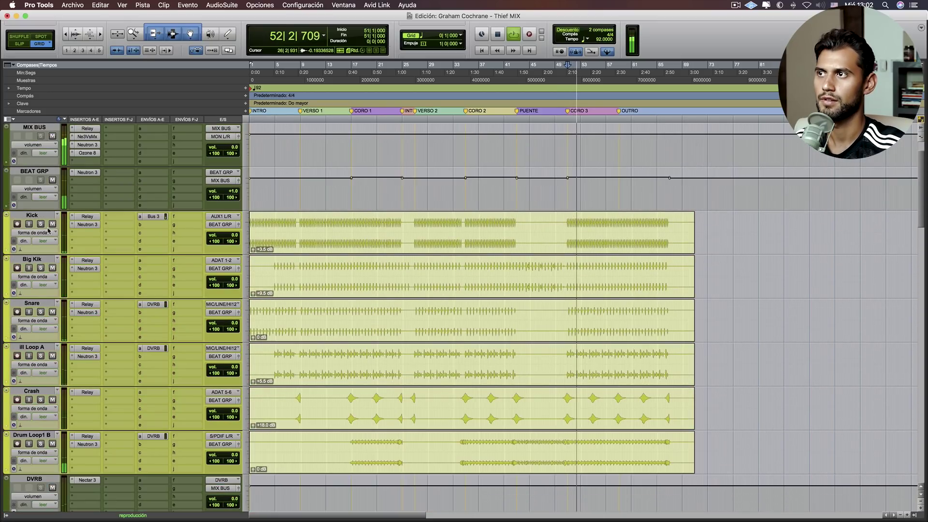
# Select the tracks from Kick down to Synth Pads, solo them together and listen to CORO 3.
pyautogui.keyDown('shift'); pyautogui.click(40, 216); pyautogui.keyUp('shift')
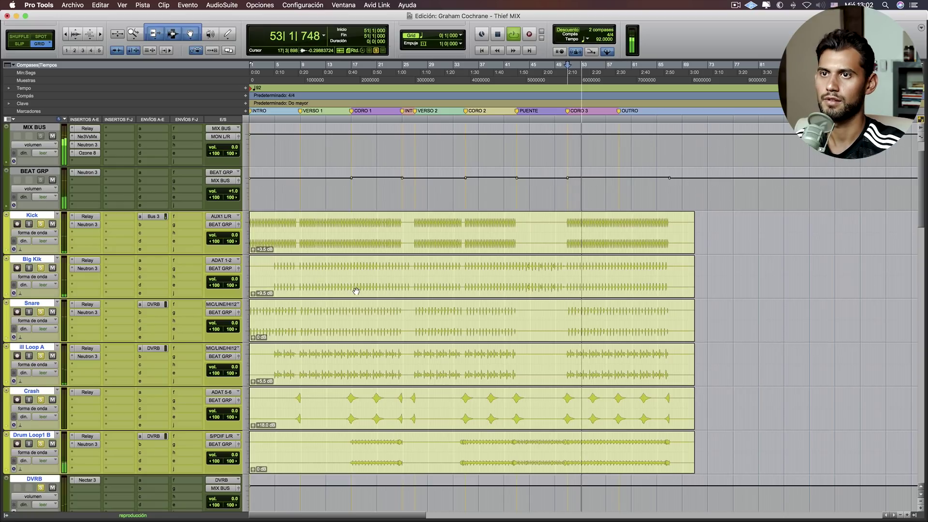
pyautogui.scroll(-10, 356, 289)
pyautogui.scroll(-4, 356, 289)
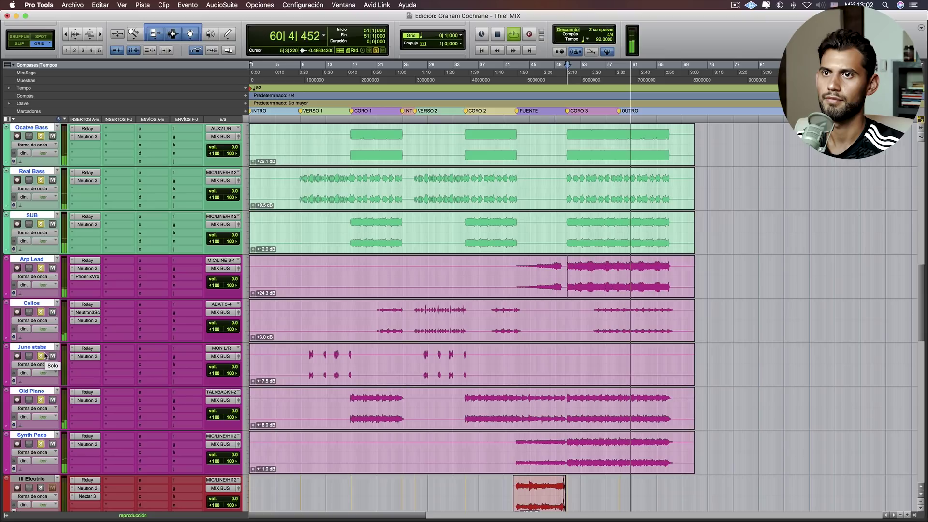
pyautogui.press('space')
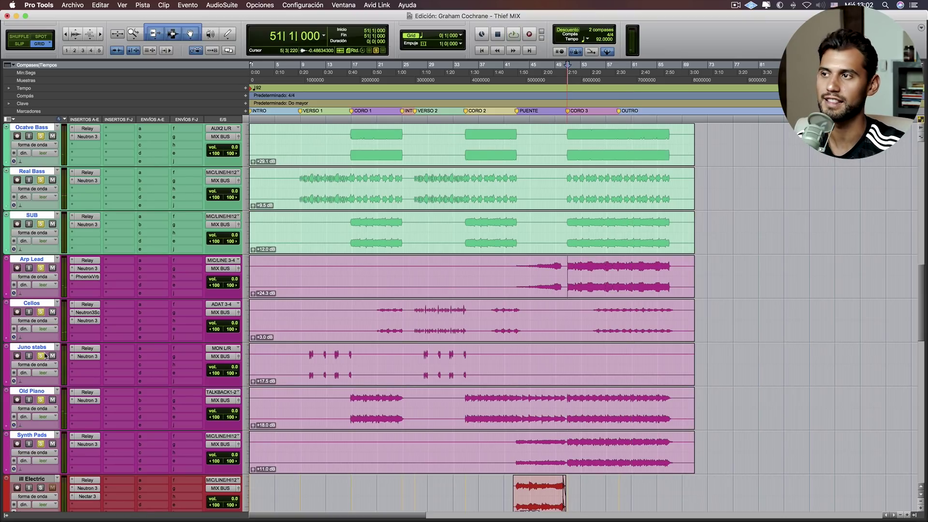
# Turn off ill Electric's solo and play the PUENTE section from bar 43.
pyautogui.scroll(-5, 484, 354)
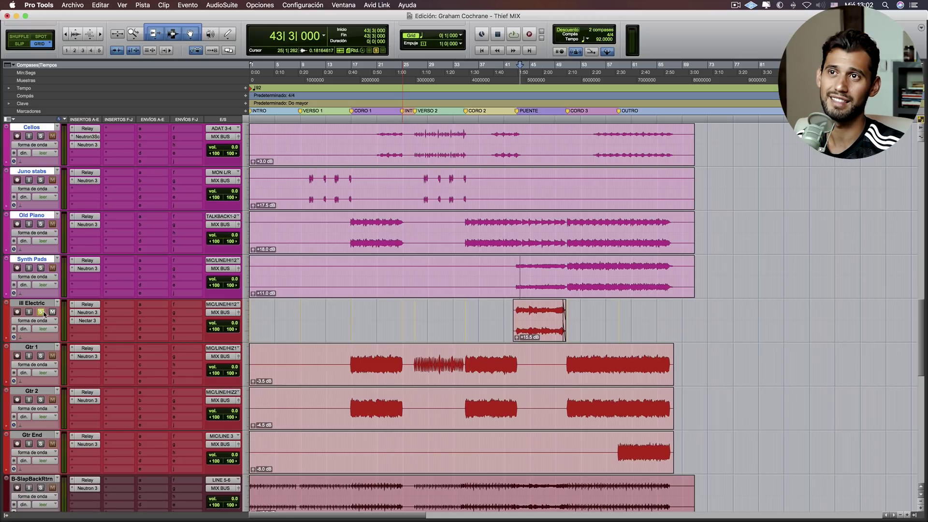
pyautogui.click(42, 312)
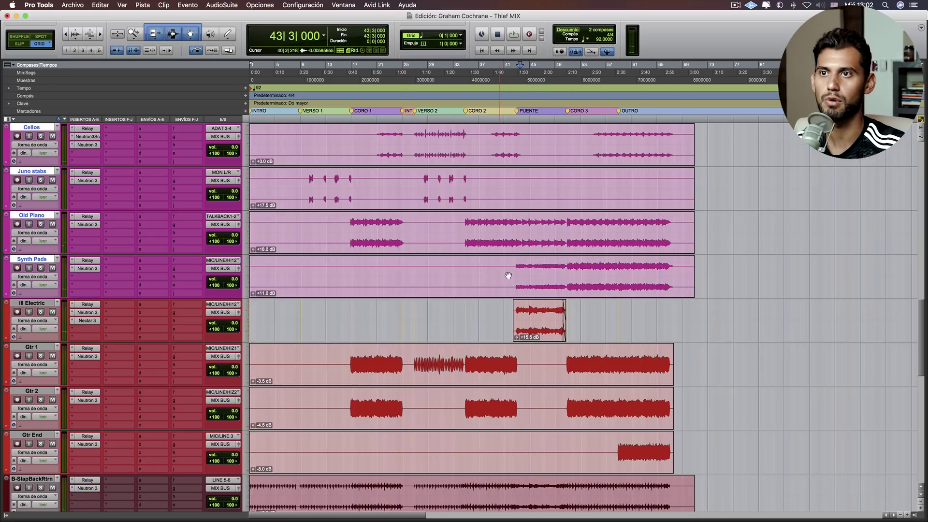
pyautogui.press('space')
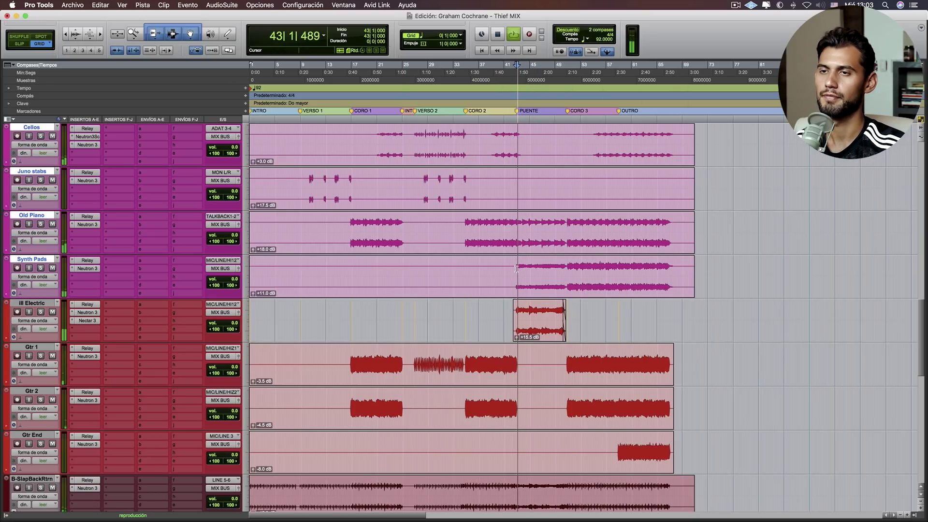
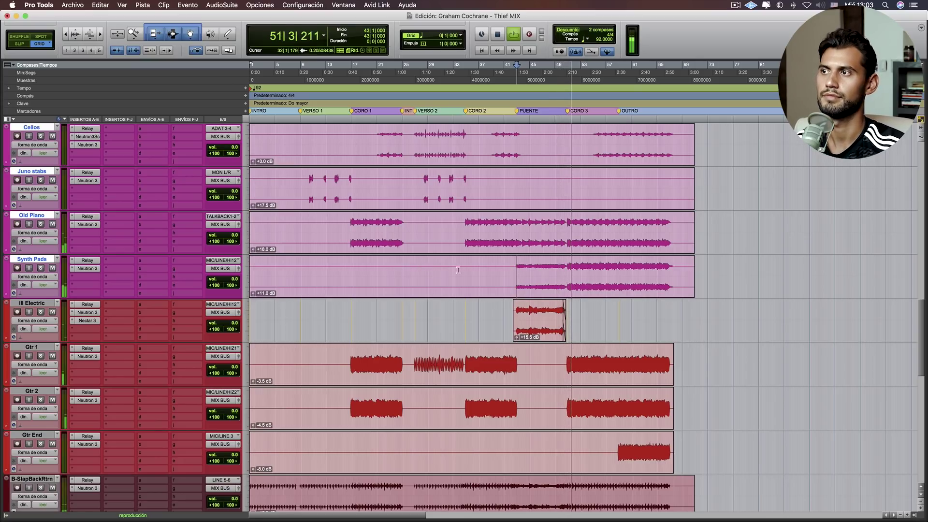
pyautogui.press('space')
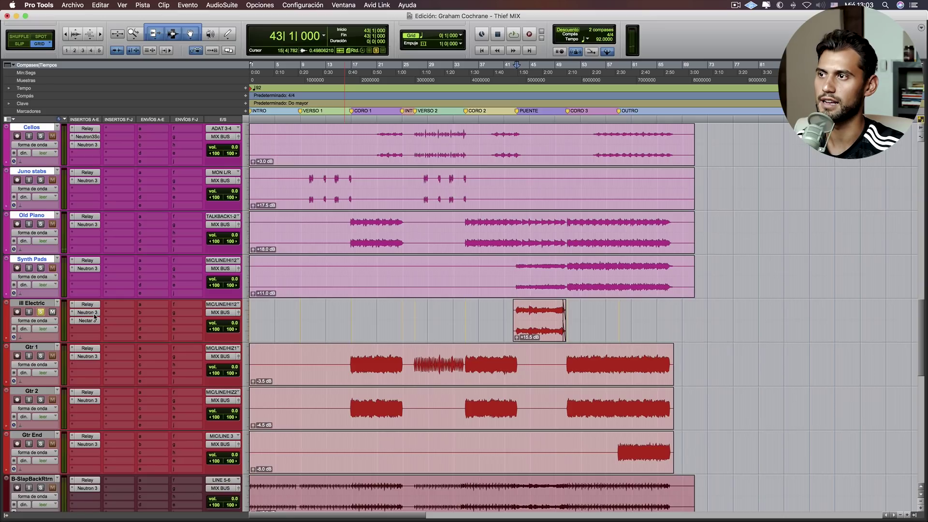
# Play ill Electric in solo with Neutron 3 and Nectar 3 bypassed, and re-enable both plug-ins during playback.
pyautogui.press('space')
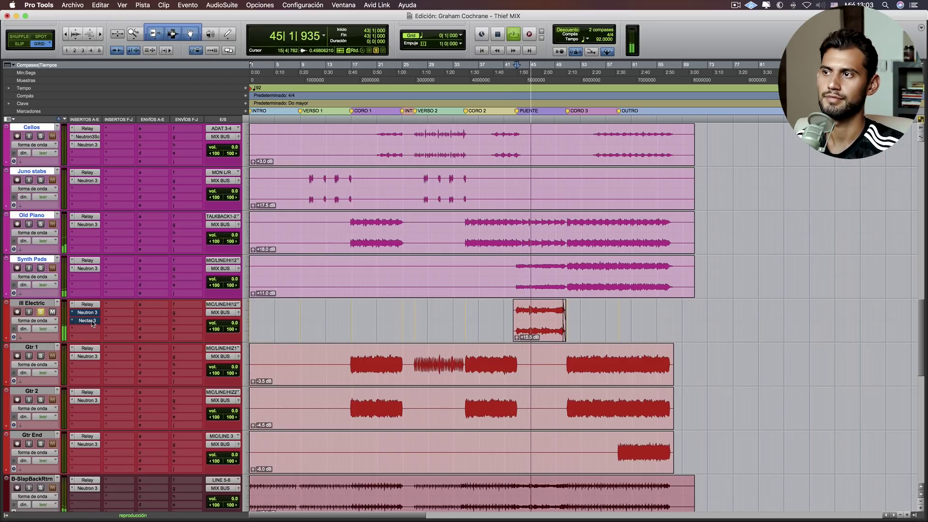
pyautogui.keyDown('super'); pyautogui.click(92, 322); pyautogui.keyUp('super')
pyautogui.keyDown('super'); pyautogui.click(94, 313); pyautogui.keyUp('super')
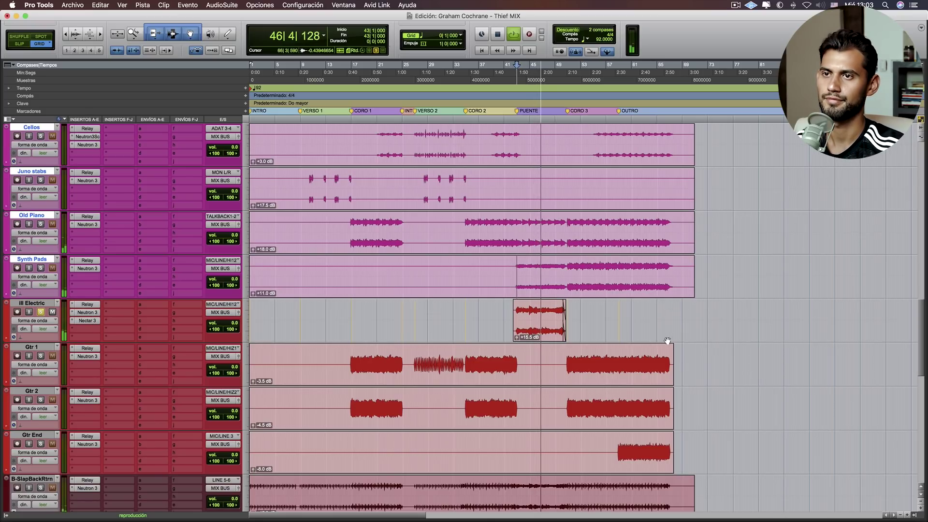
# Stop playback and switch ill Electric's track view to the Relay Width automation across PUENTE.
pyautogui.press('t')
pyautogui.press('t')
pyautogui.press('space')
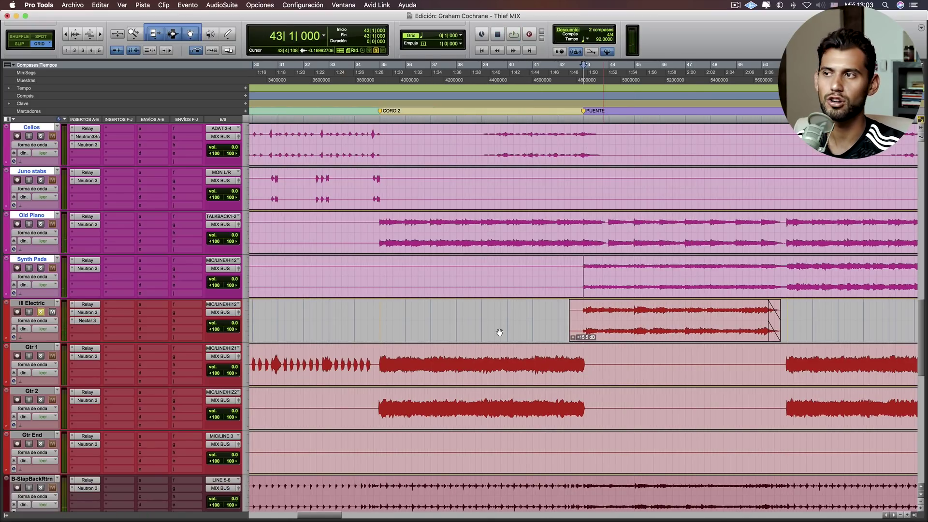
pyautogui.click(48, 321)
pyautogui.moveTo(58, 360)
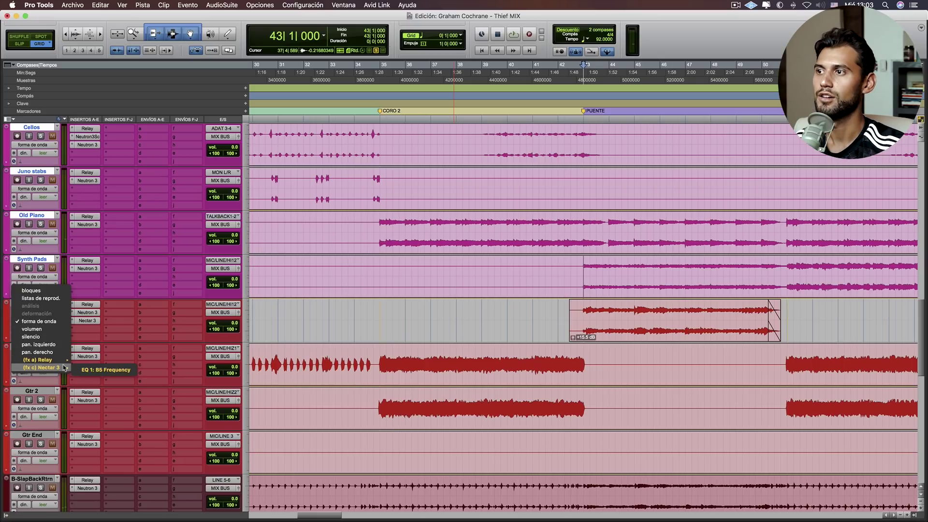
pyautogui.click(89, 362)
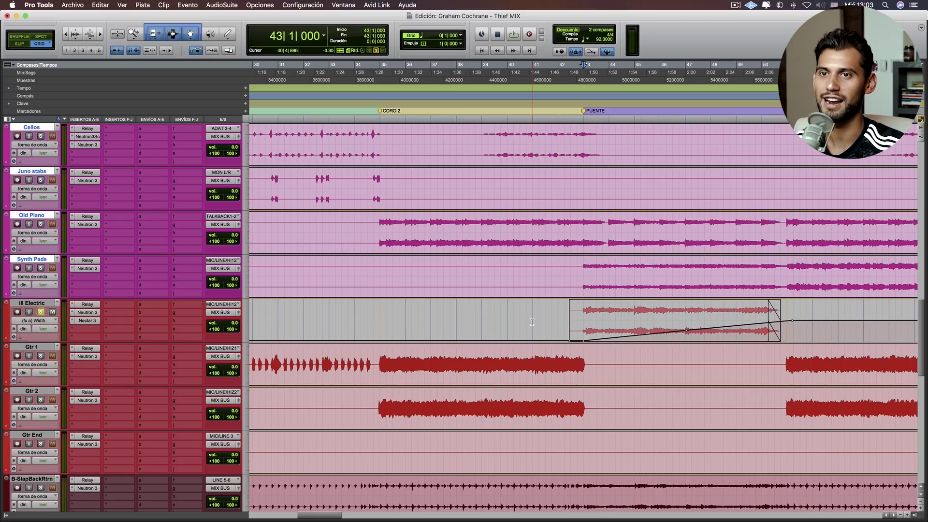
pyautogui.hscroll(3, 532, 322)
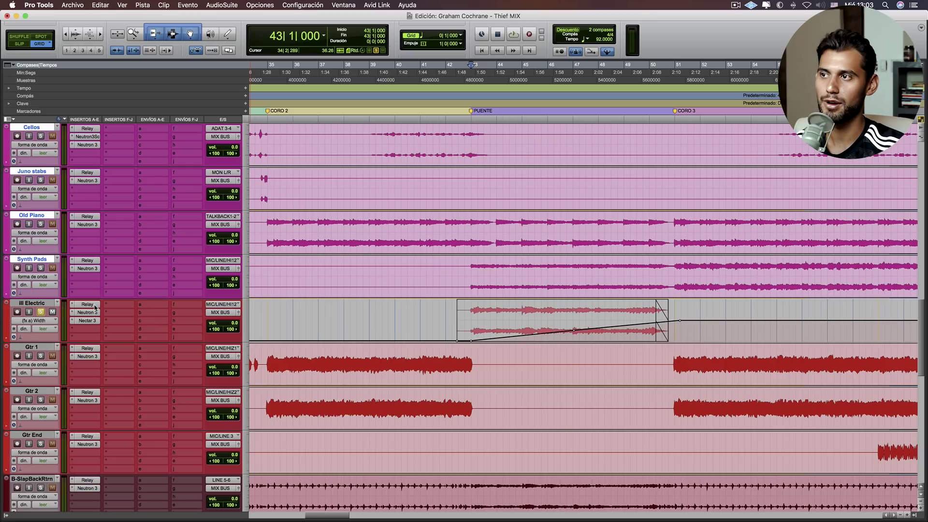
# Open ill Electric's Relay and play PUENTE to watch how the Width automation moves.
pyautogui.click(87, 305)
pyautogui.moveTo(377, 176); pyautogui.dragTo(374, 139)
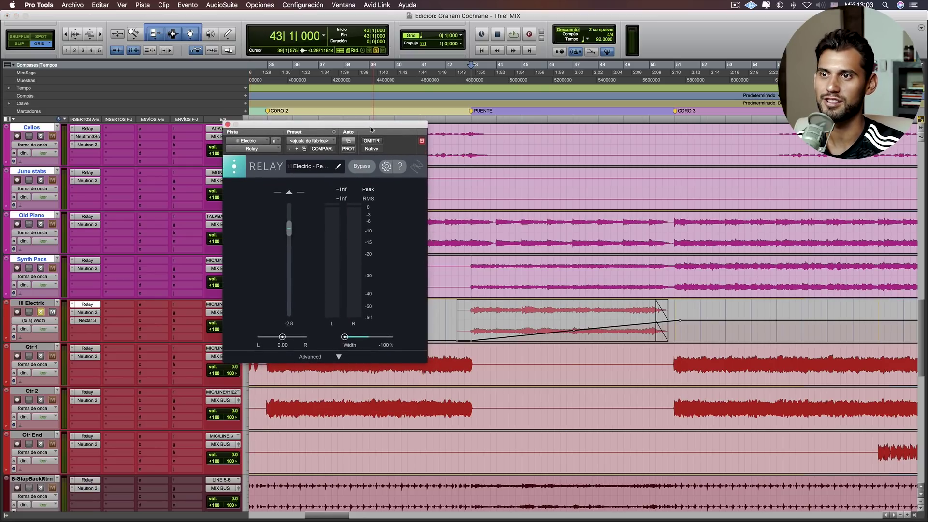
pyautogui.click(464, 270)
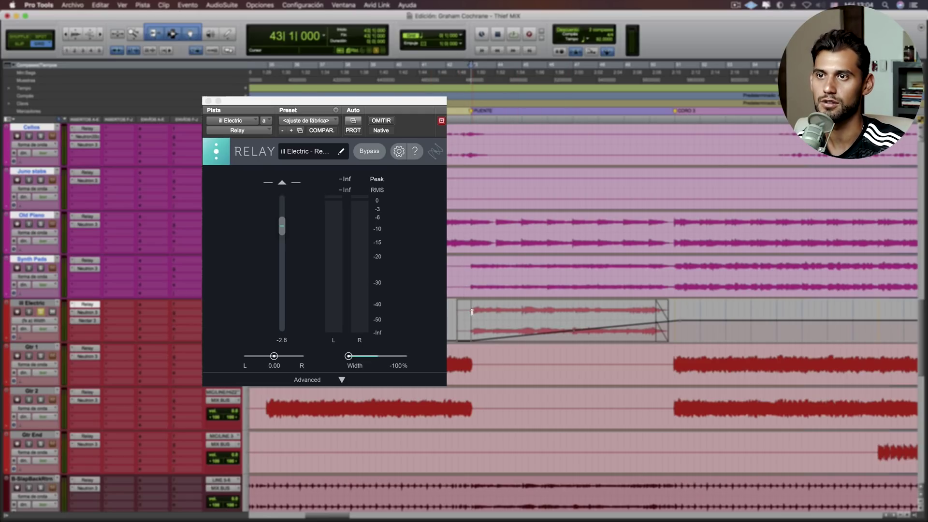
pyautogui.press('space')
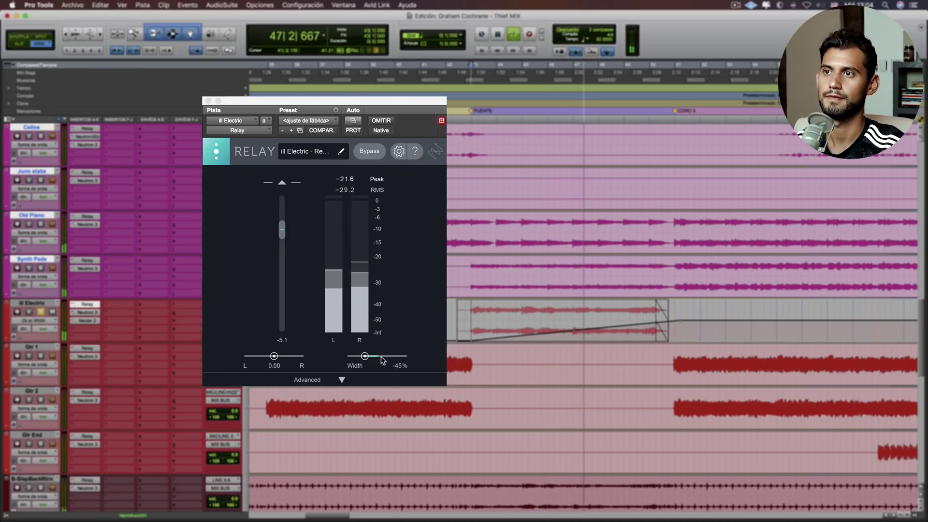
pyautogui.press('space')
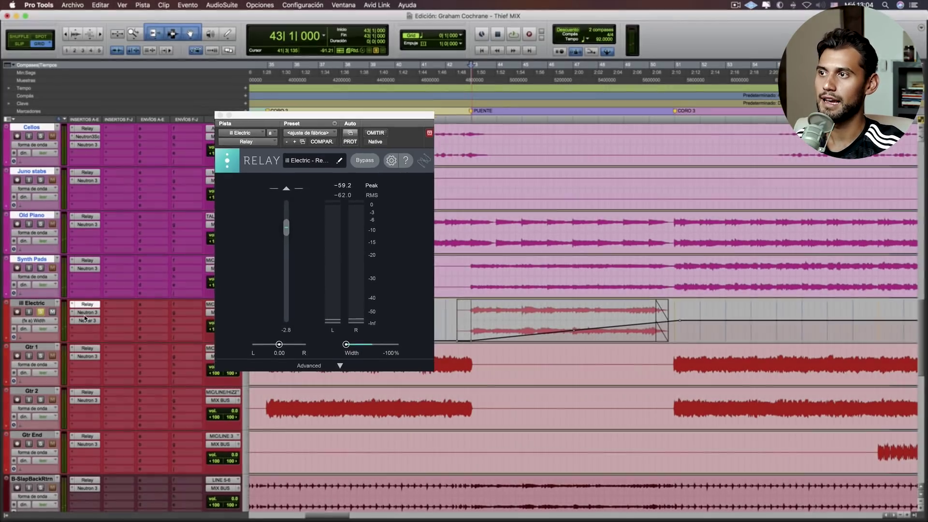
# Open ill Electric's Neutron 3 and set the Sculptor's Tone to 18 while listening to PUENTE.
pyautogui.click(85, 312)
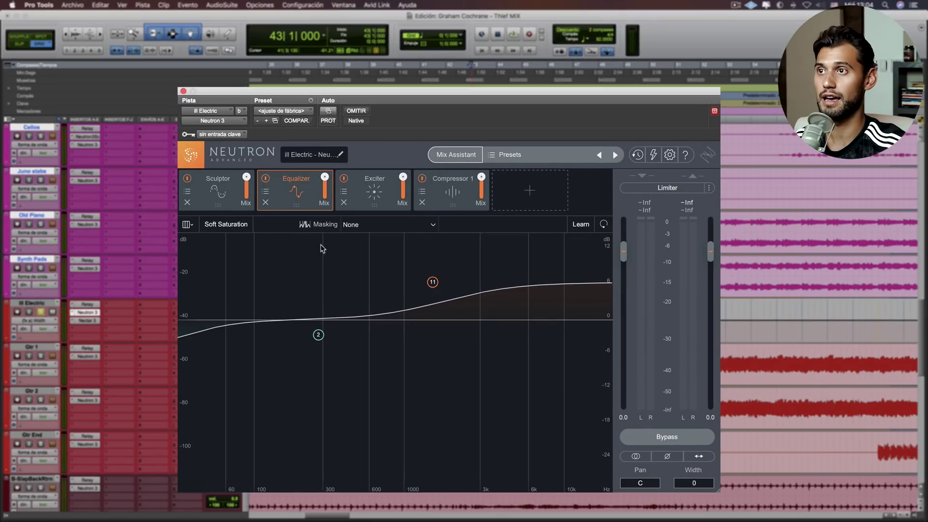
pyautogui.click(200, 200)
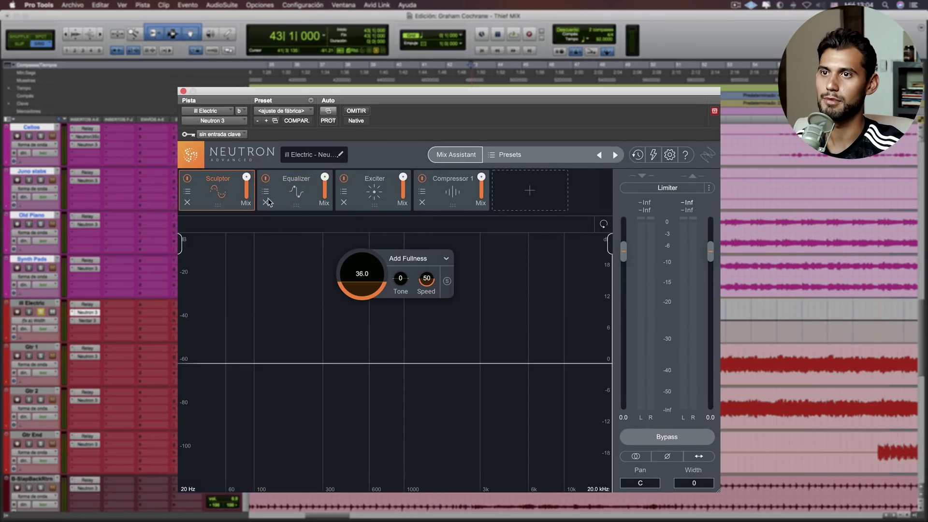
pyautogui.press('space')
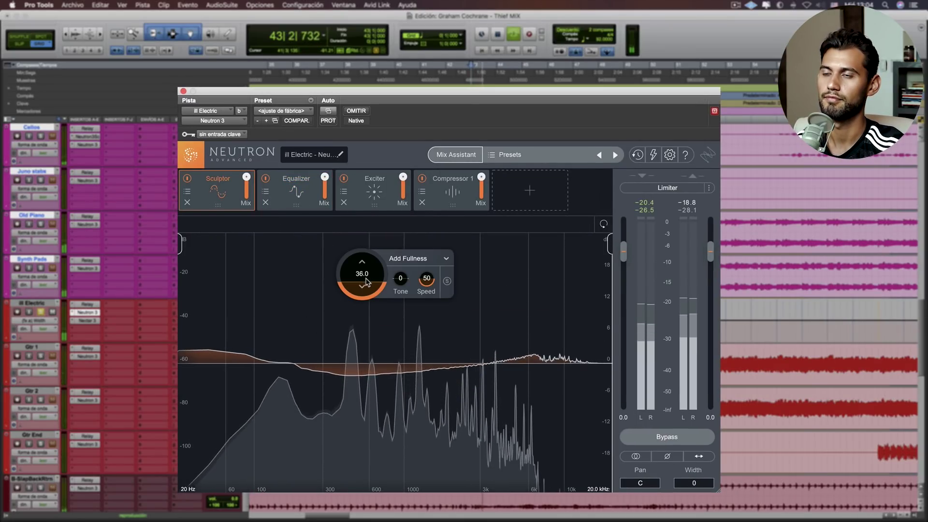
pyautogui.moveTo(397, 283); pyautogui.dragTo(411, 256)
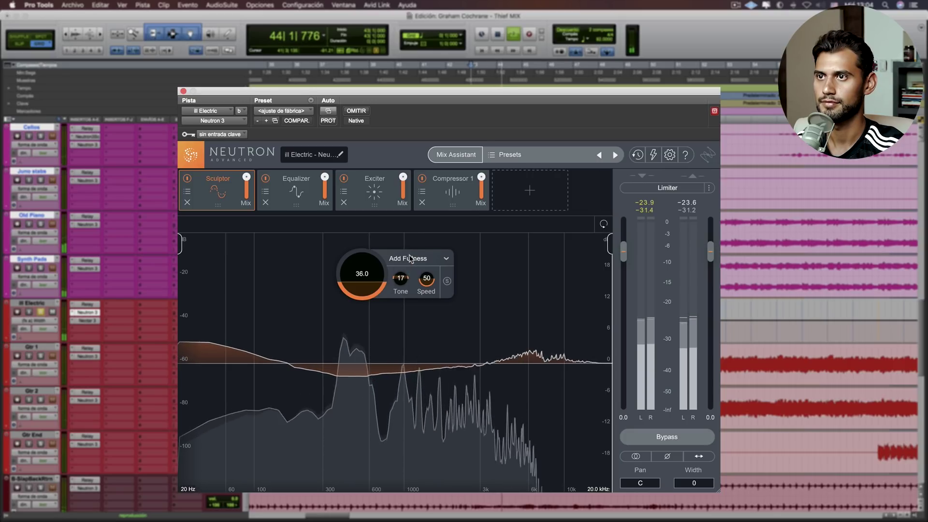
pyautogui.click(290, 195)
pyautogui.click(217, 192)
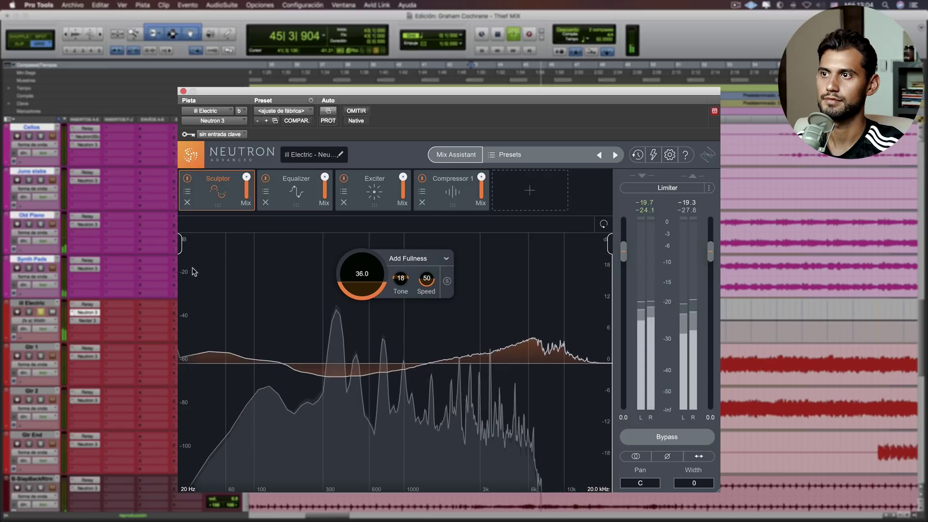
pyautogui.press('space')
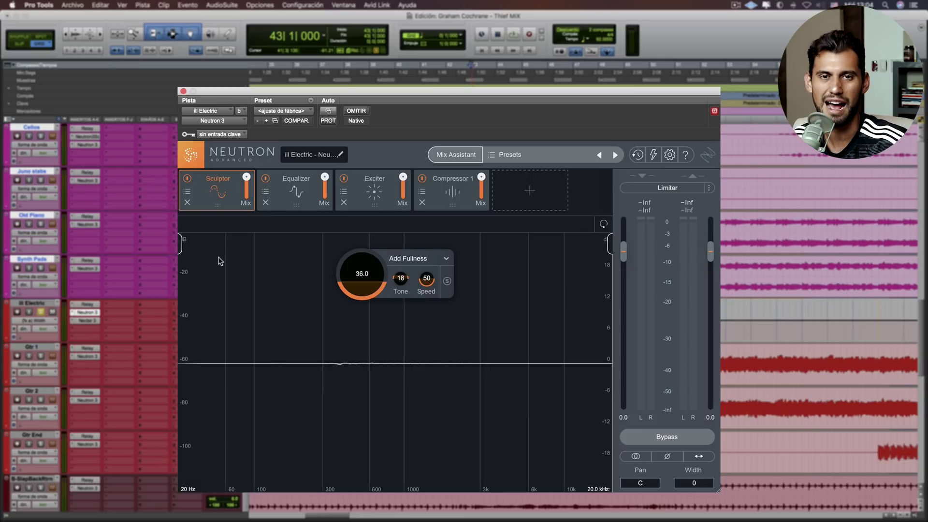
# Check the Equalizer and the Exciter's bands, and move the middle band's character from Tape to between Retro and Tape.
pyautogui.click(290, 202)
pyautogui.click(391, 201)
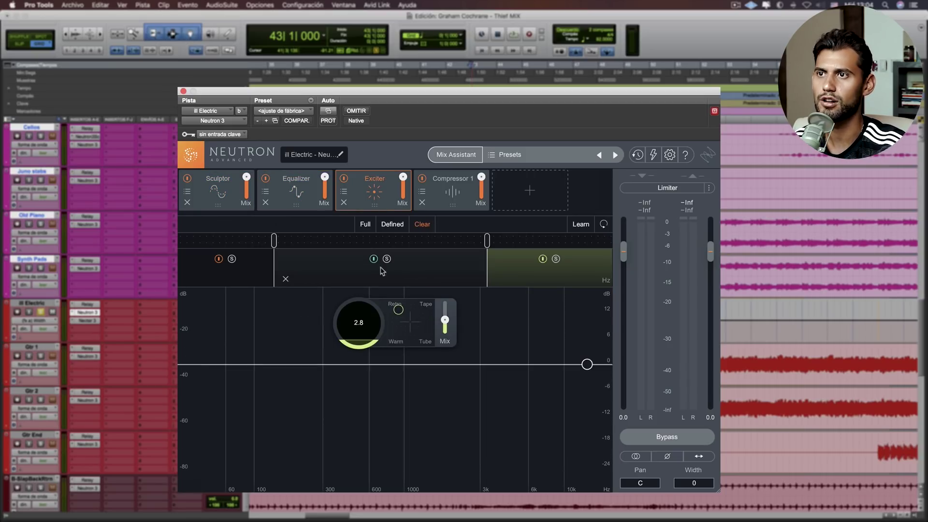
pyautogui.click(234, 275)
pyautogui.click(356, 275)
pyautogui.press('space')
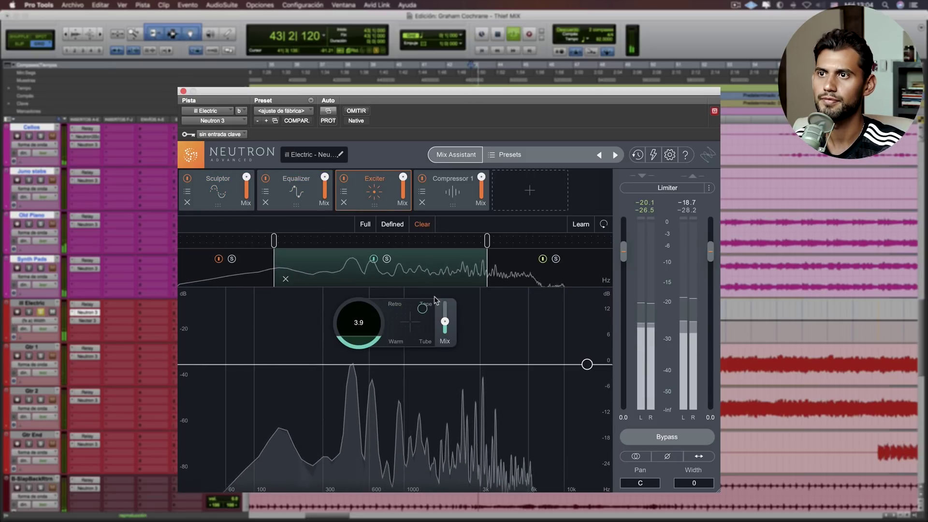
pyautogui.click(513, 276)
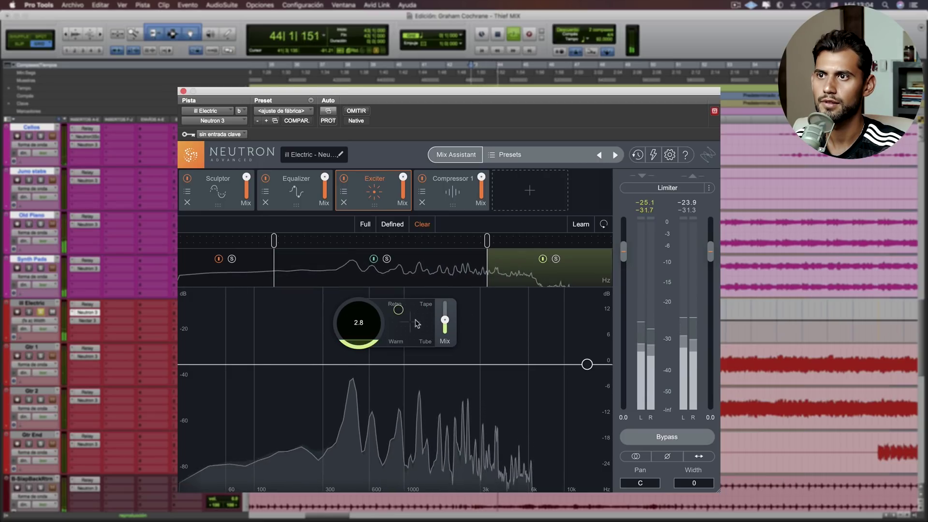
pyautogui.click(383, 281)
pyautogui.moveTo(422, 309); pyautogui.dragTo(406, 312)
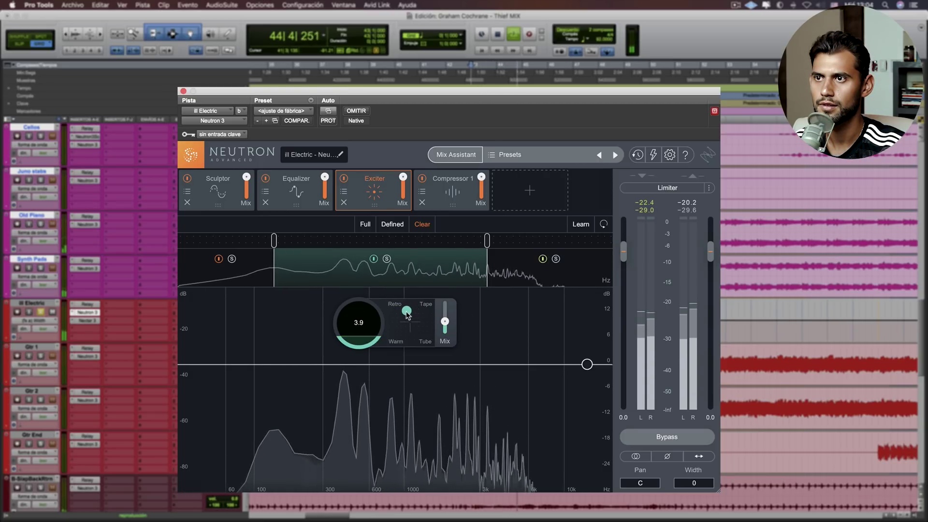
# Audition the Exciter's high band in solo, move its character from Retro to Tape, and recheck the middle band.
pyautogui.click(513, 276)
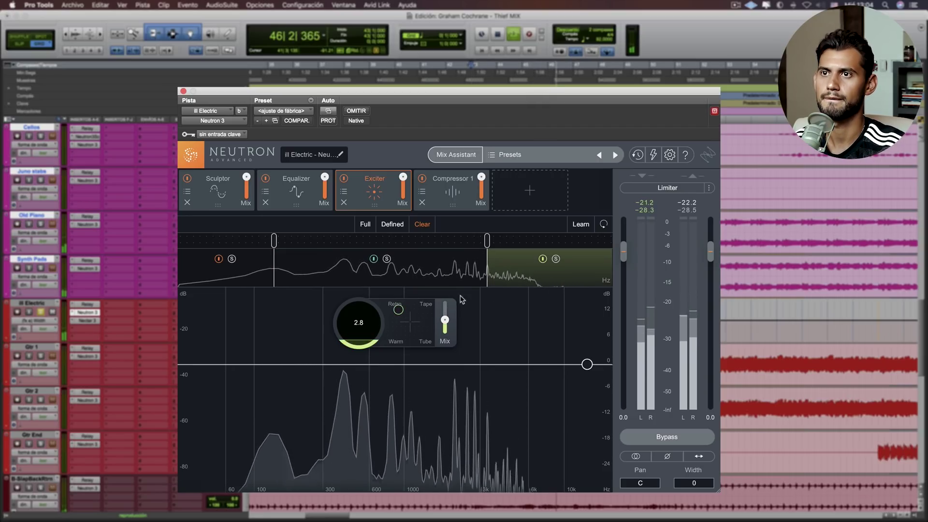
pyautogui.click(555, 260)
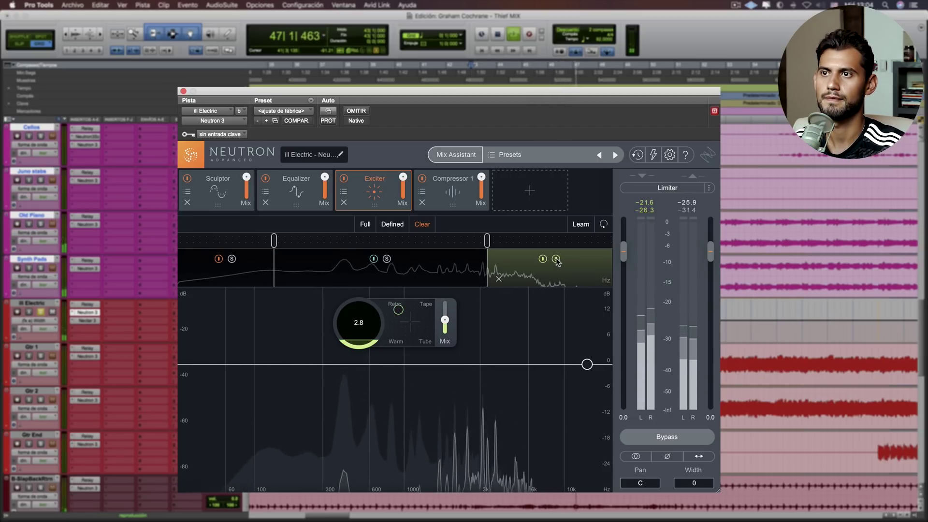
pyautogui.click(555, 259)
pyautogui.moveTo(407, 317); pyautogui.dragTo(423, 308)
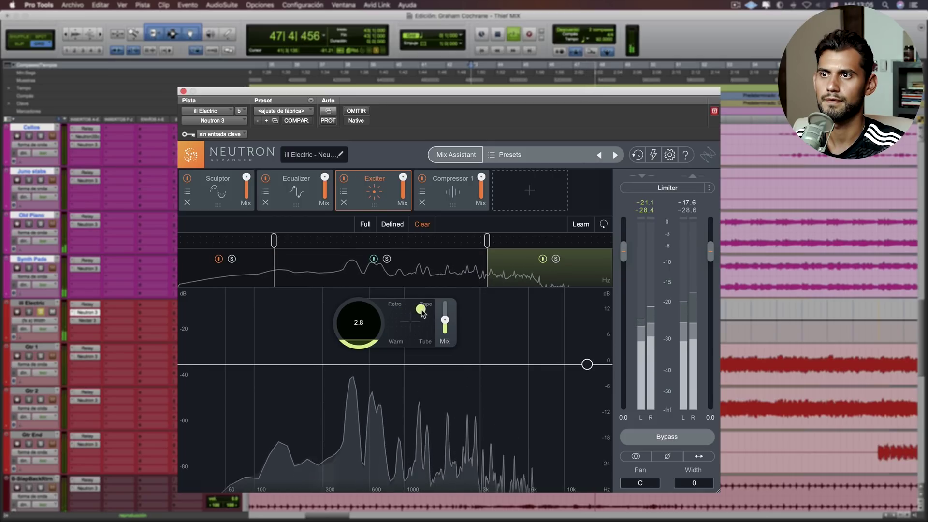
pyautogui.click(556, 259)
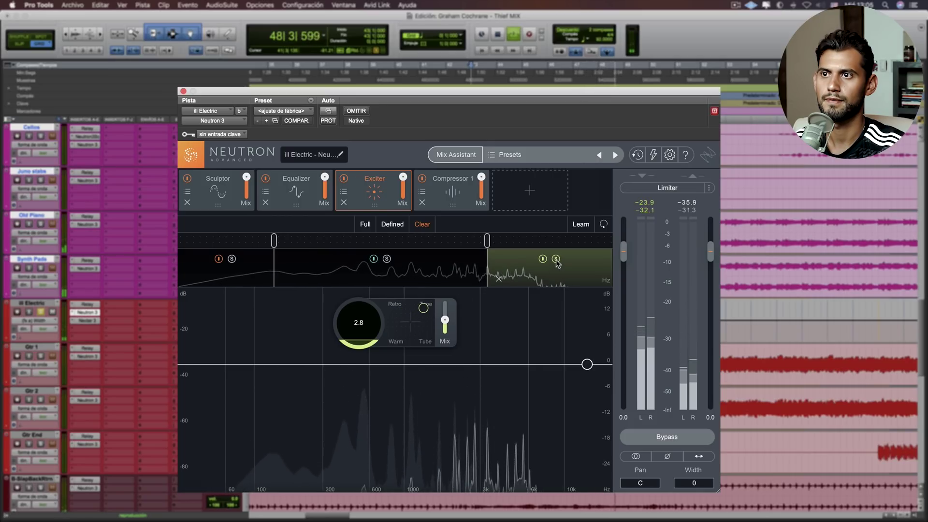
pyautogui.click(556, 260)
pyautogui.click(350, 278)
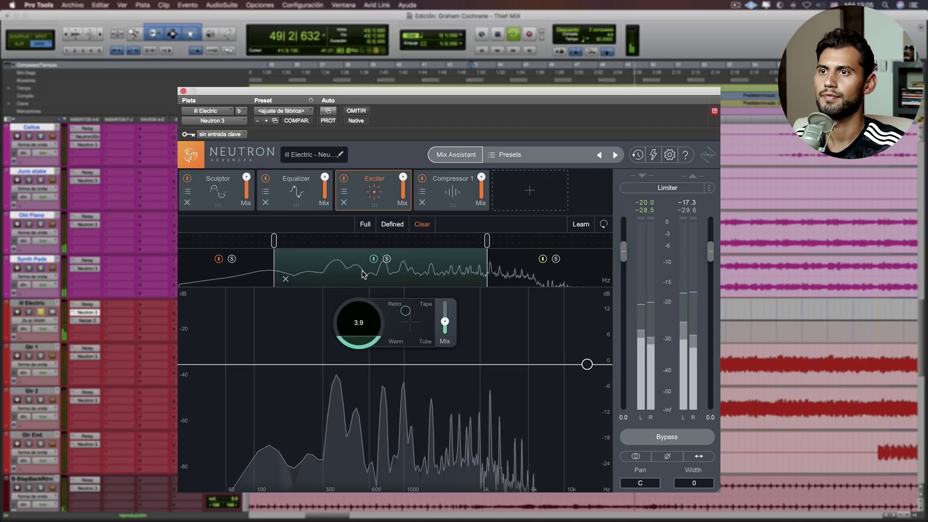
pyautogui.press('space')
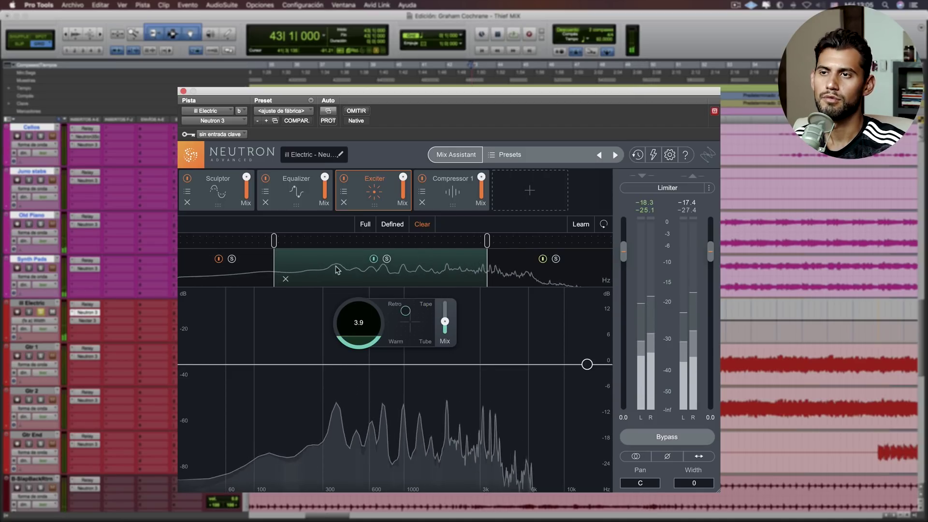
# Play PUENTE with ill Electric's Compressor 1 shown, switch the module off and on to compare, and close Neutron 3.
pyautogui.click(449, 197)
pyautogui.press('space')
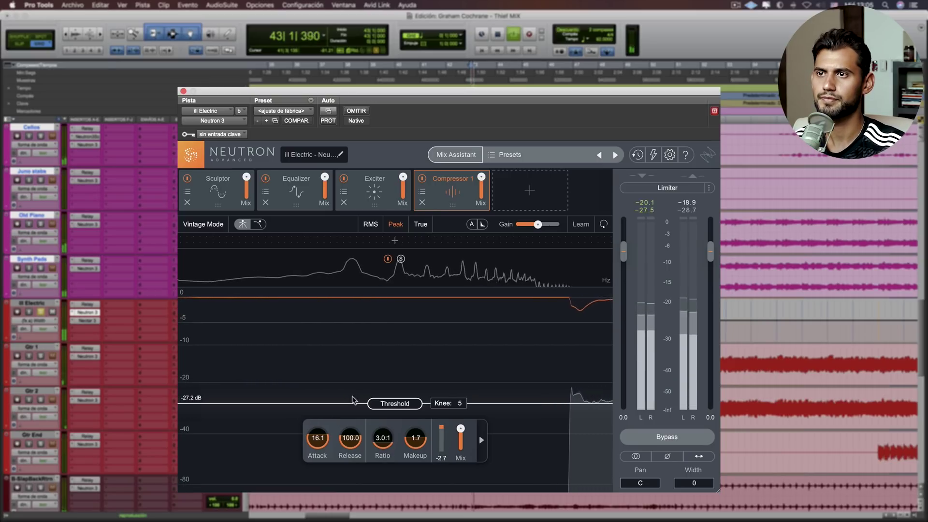
pyautogui.click(422, 179)
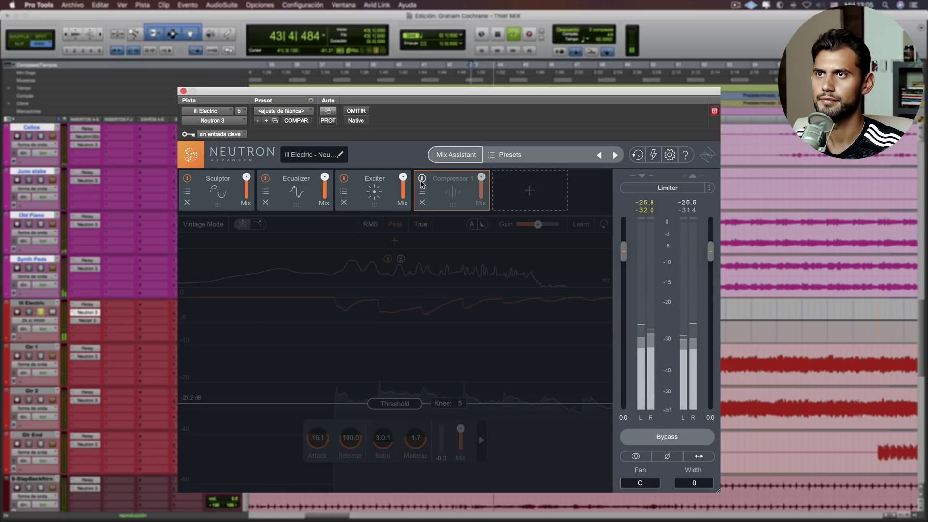
pyautogui.click(421, 179)
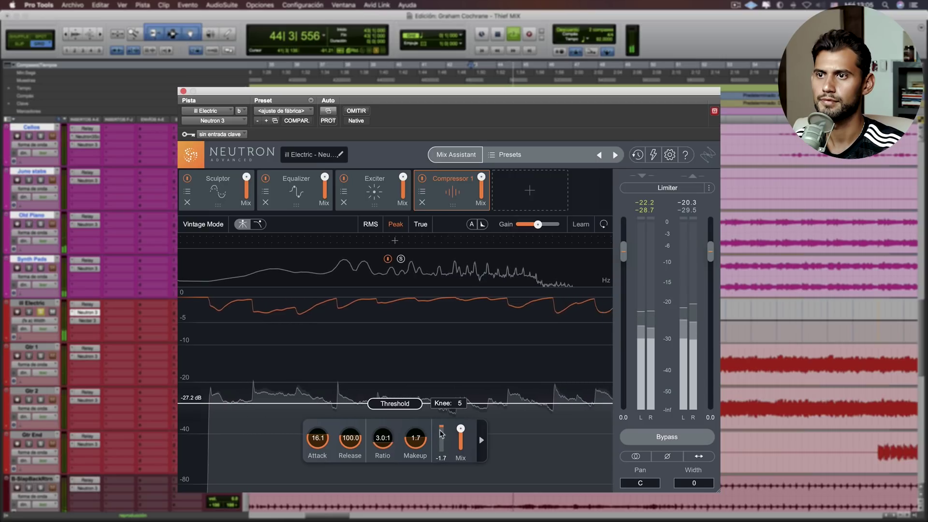
pyautogui.press('space')
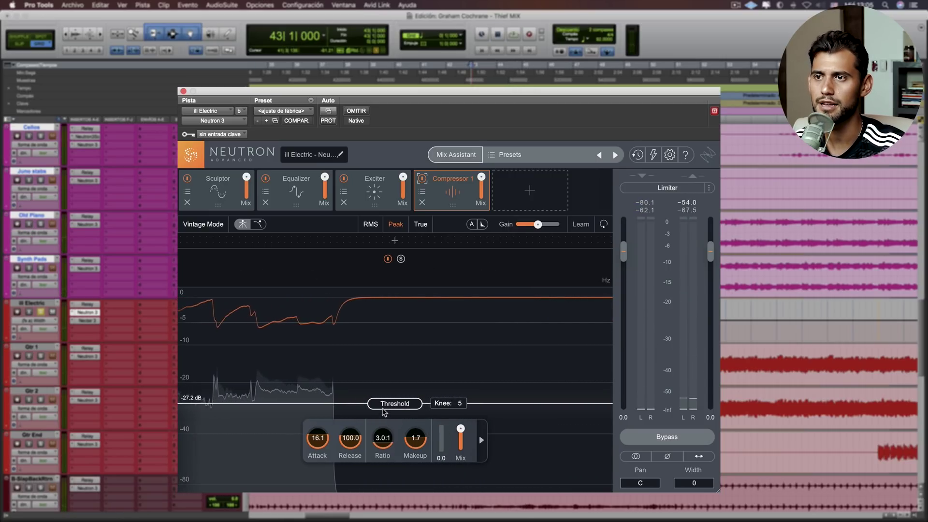
pyautogui.press('space')
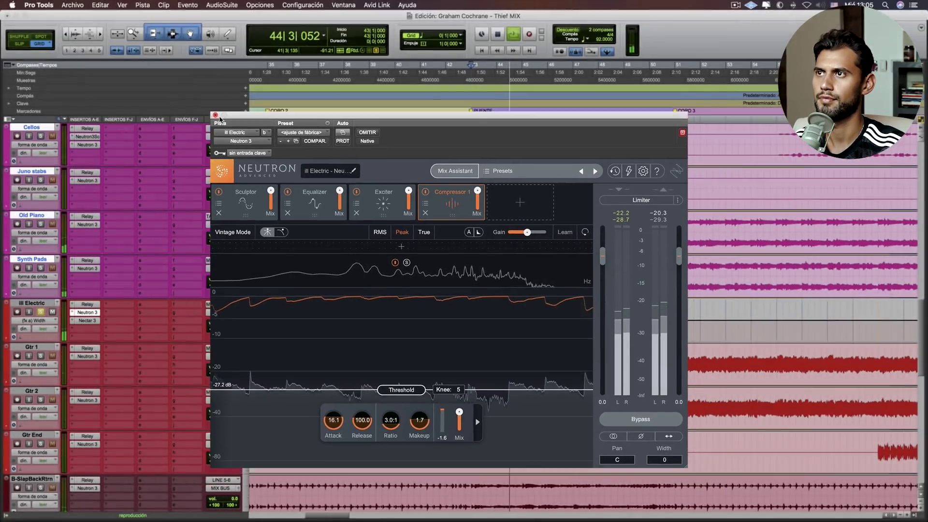
pyautogui.click(183, 91)
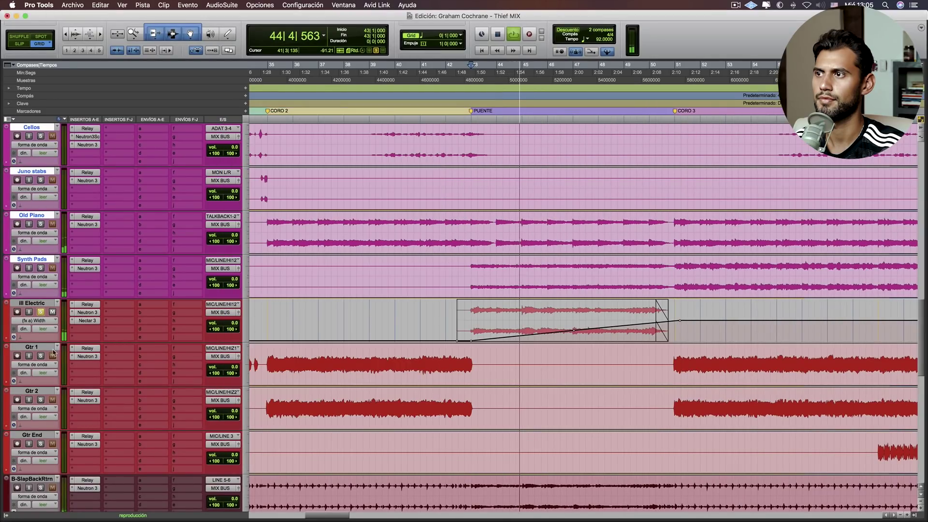
pyautogui.press('space')
# Open ill Electric's Nectar 3 and play PUENTE from its start and from bar 47 to watch EQ 1's high-cut filter movement.
pyautogui.click(93, 321)
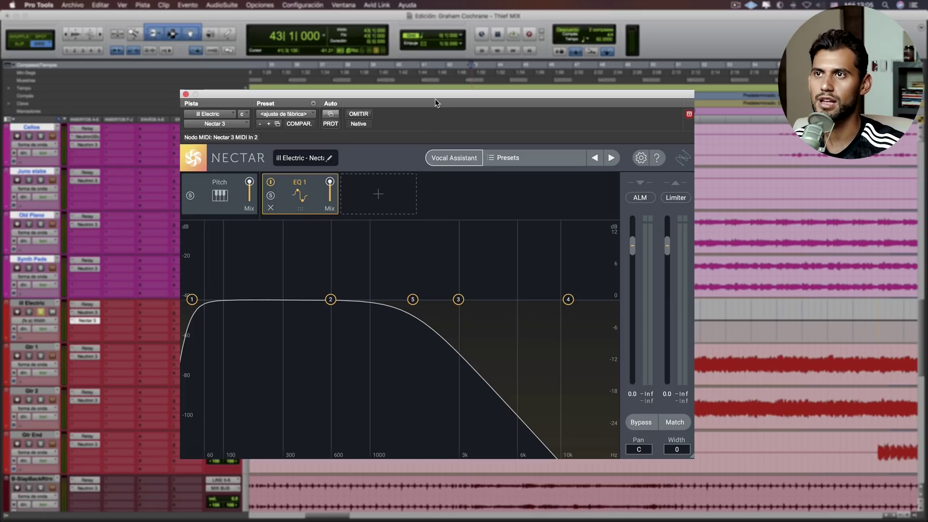
pyautogui.press('space')
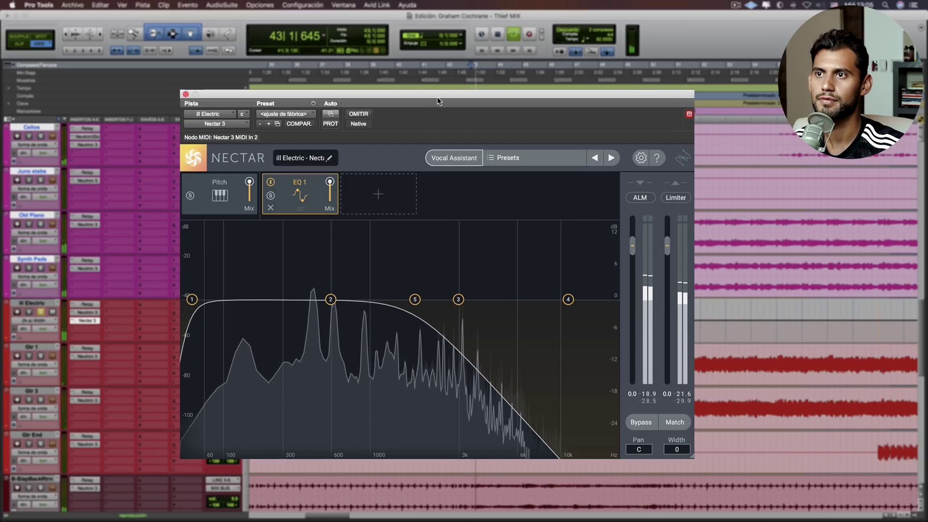
pyautogui.moveTo(412, 299); pyautogui.dragTo(428, 302)
pyautogui.press('space')
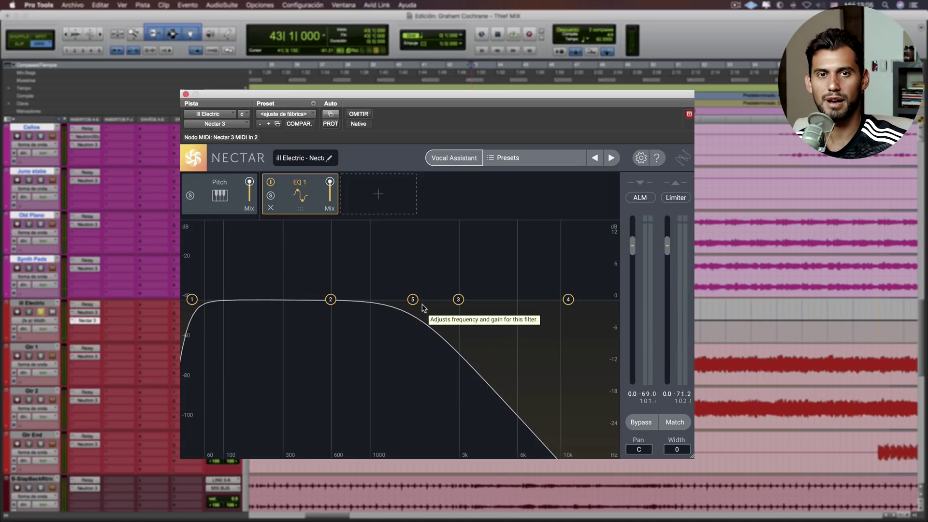
pyautogui.press('space')
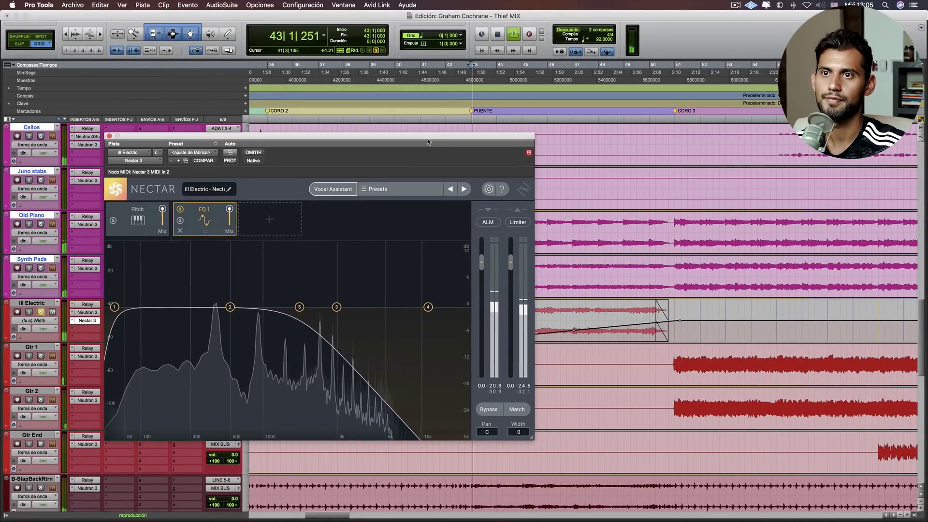
pyautogui.press('space')
pyautogui.click(585, 315)
pyautogui.press('space')
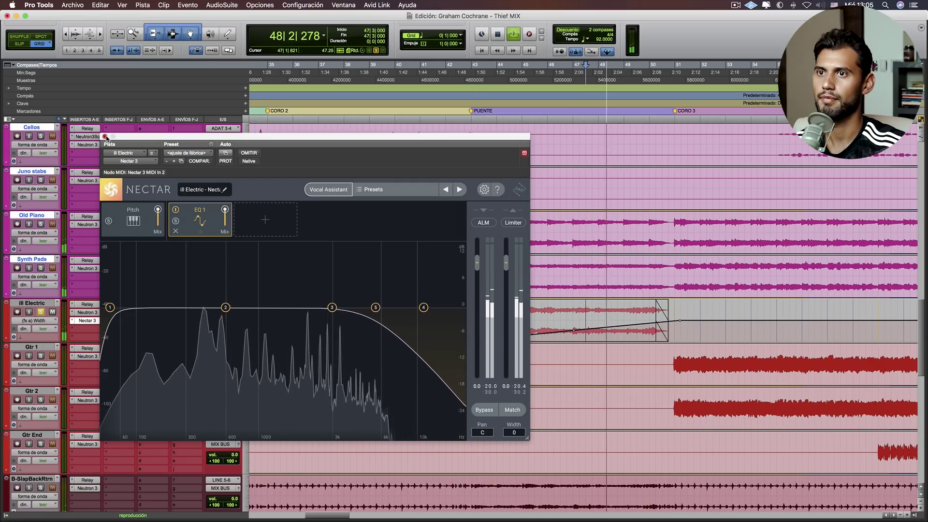
pyautogui.click(105, 138)
# Listen to Gtr 1 and Gtr 2 soloed in CORO 3, comparing their sound with Neutron 3 bypassed and active.
pyautogui.press('space')
pyautogui.press('r')
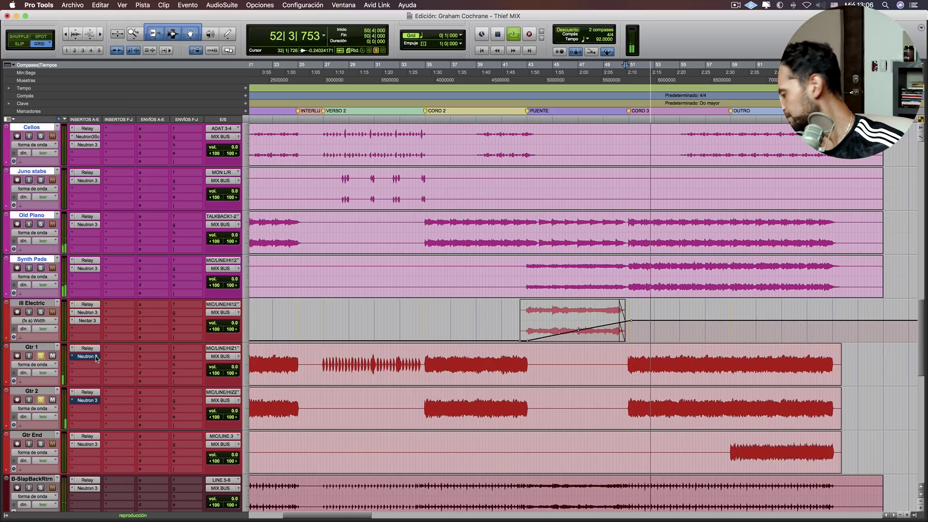
pyautogui.hscroll(2, 104, 362)
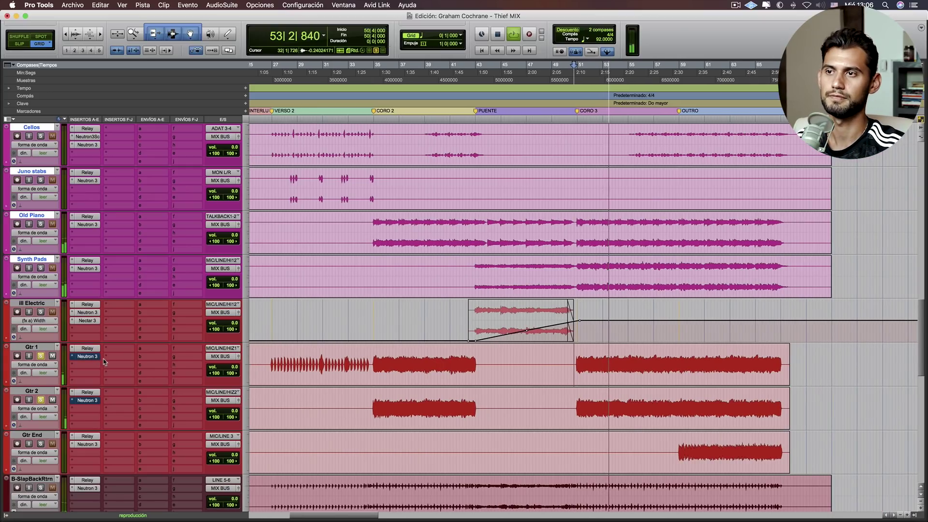
pyautogui.hscroll(2, 103, 362)
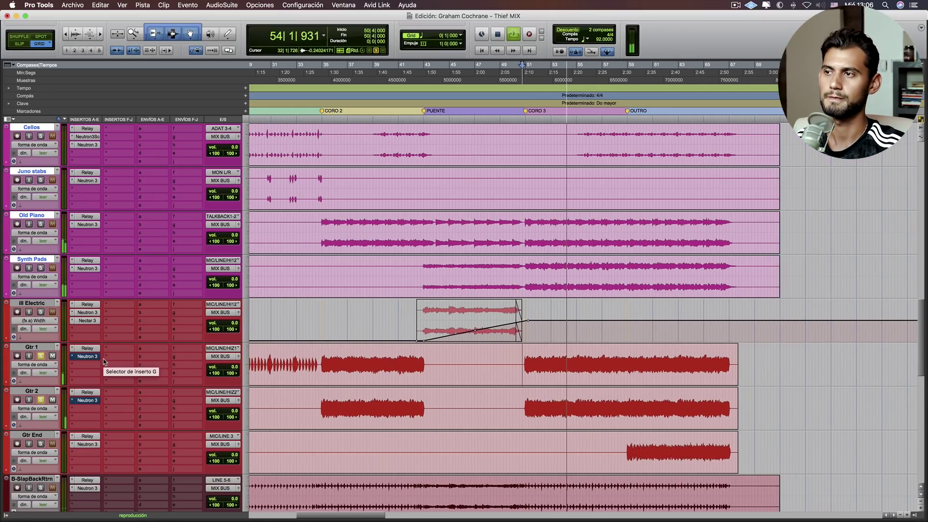
pyautogui.press('space')
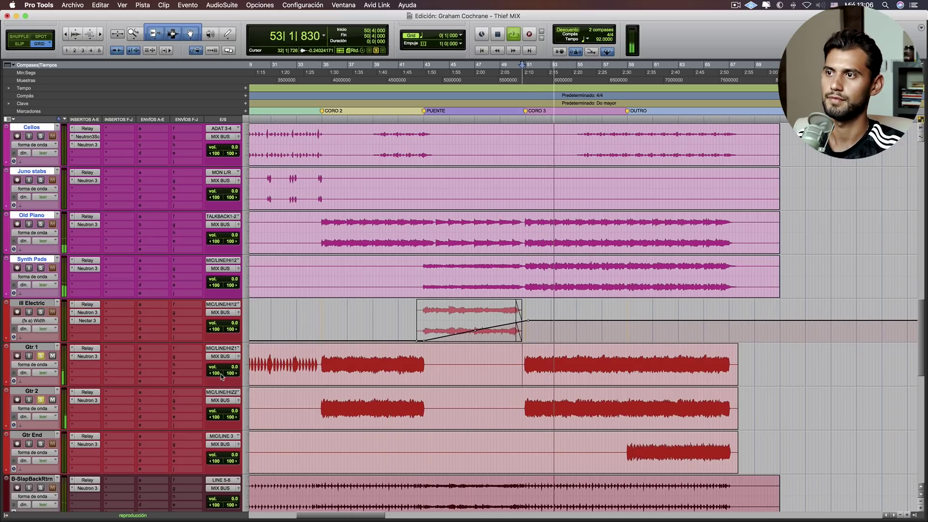
# Stop playback, open the Sculptor module of Gtr 1's Neutron 3 insert, and unsolo Gtr 2 to hear Gtr 1 without it.
pyautogui.press('space')
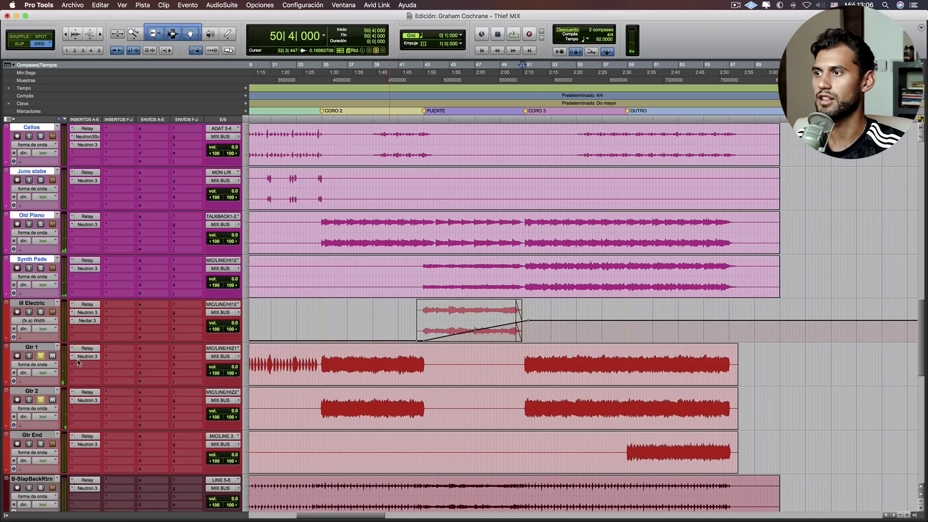
pyautogui.click(78, 360)
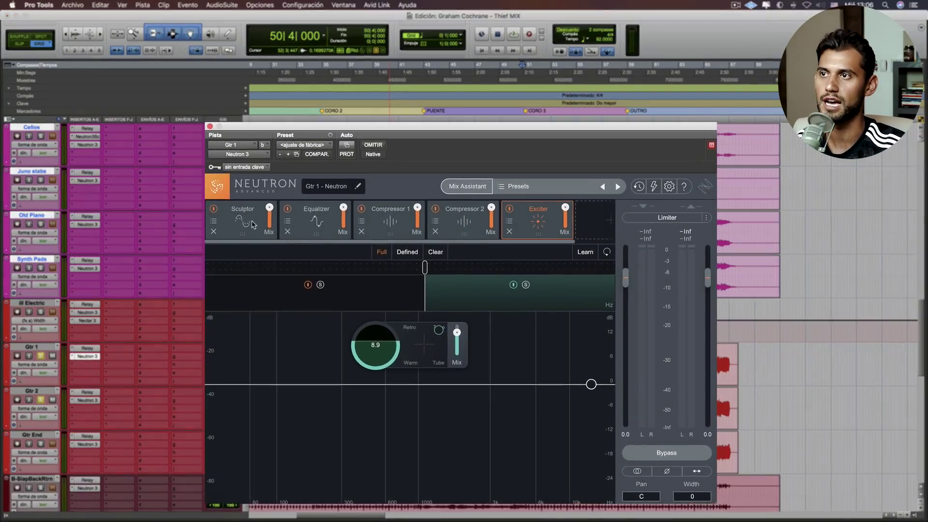
pyautogui.click(250, 222)
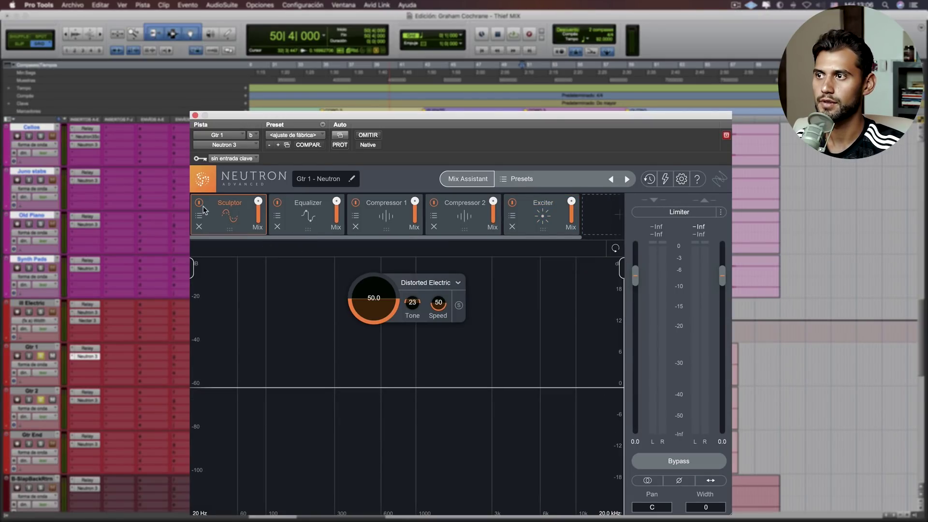
pyautogui.click(39, 400)
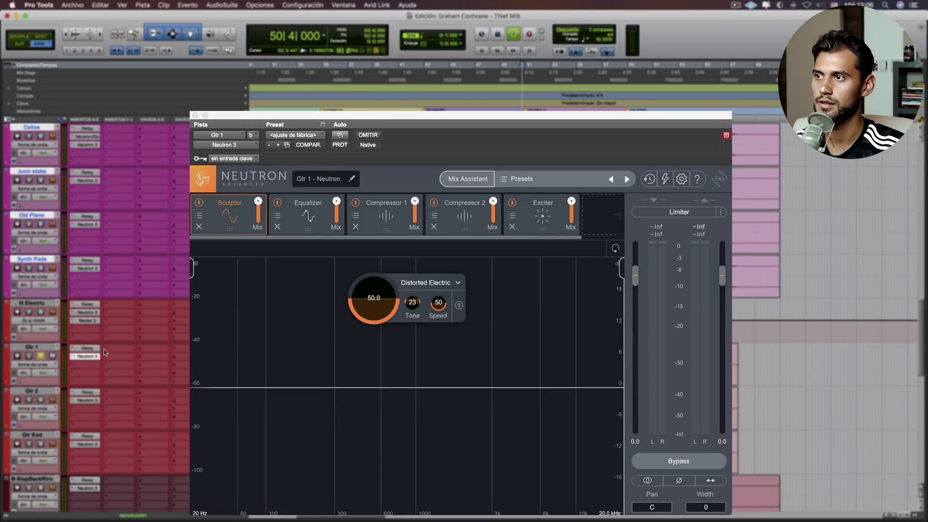
# Bypass all five Neutron modules on Gtr 1 during playback, and re-enable only the Sculptor to audition its effect.
pyautogui.click(198, 203)
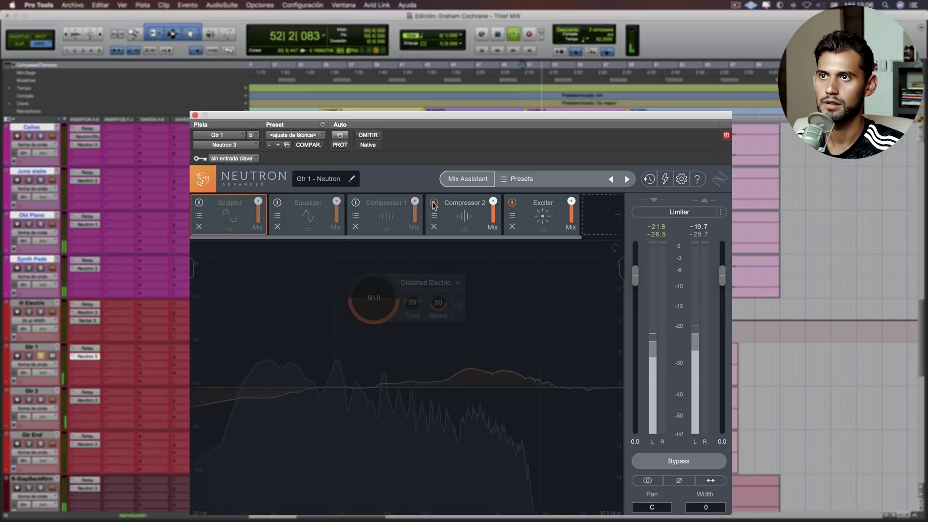
pyautogui.click(198, 203)
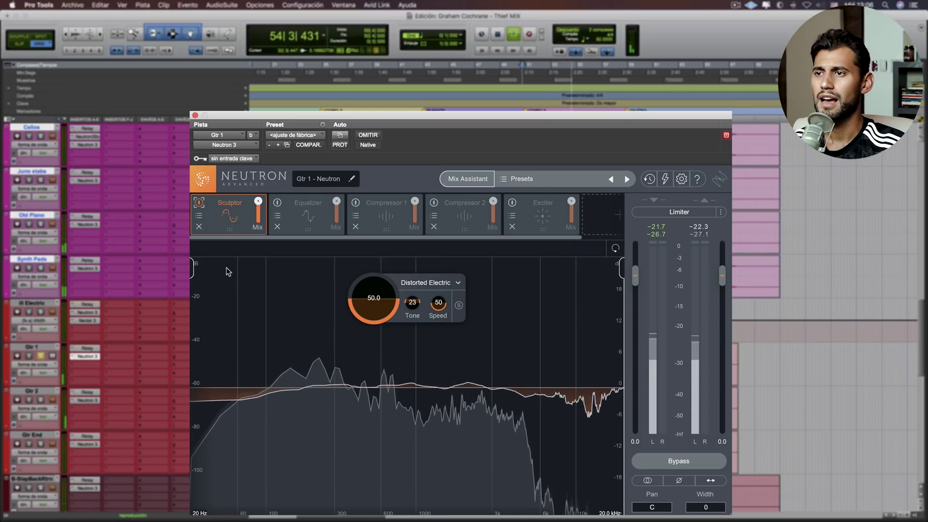
pyautogui.press('space')
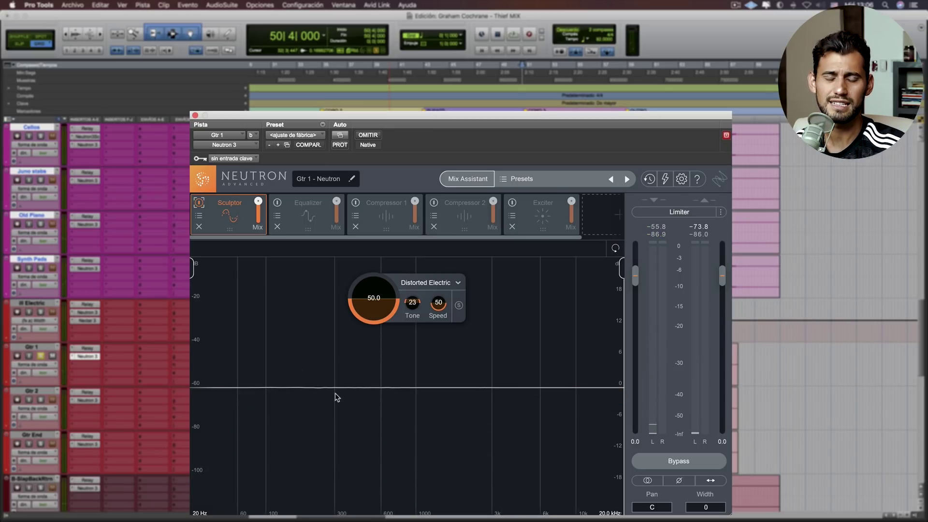
# Re-enable the Equalizer on Gtr 1 and lower the gain of its Analog Low Shelf band during playback.
pyautogui.click(306, 227)
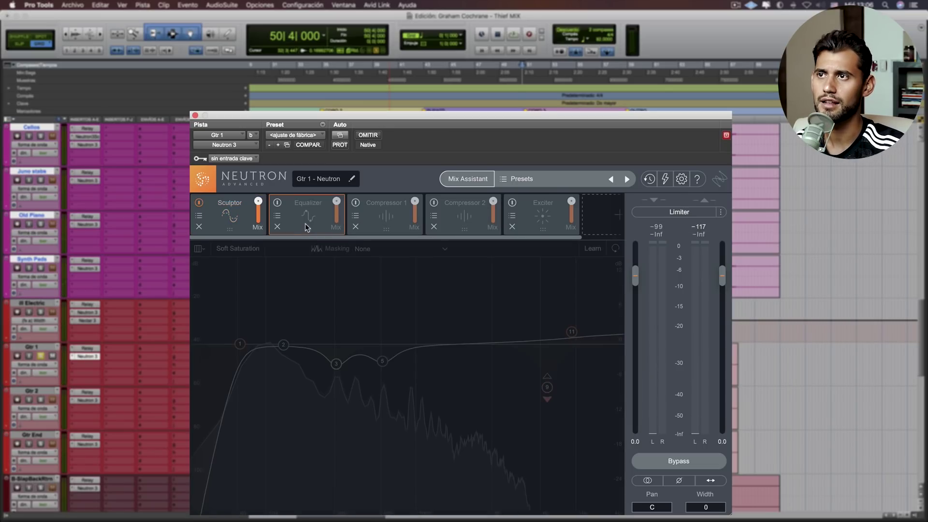
pyautogui.click(277, 203)
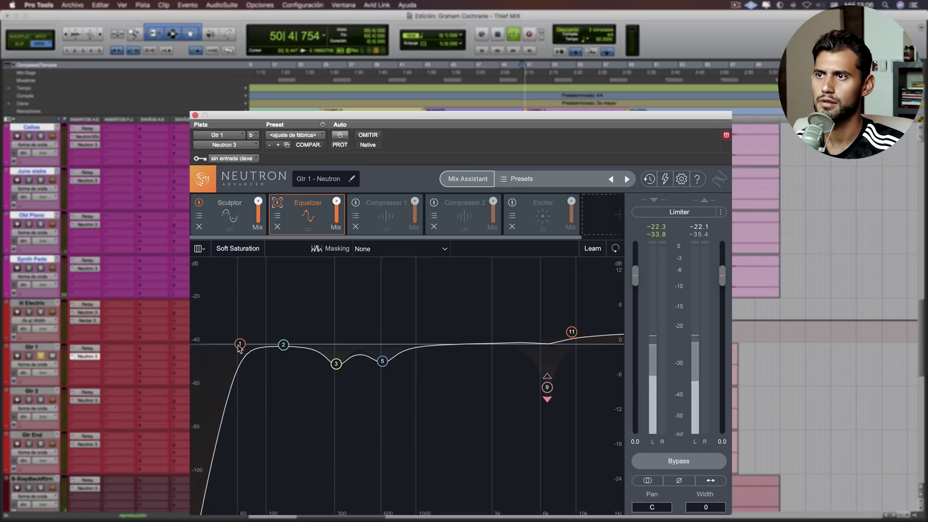
pyautogui.click(283, 345)
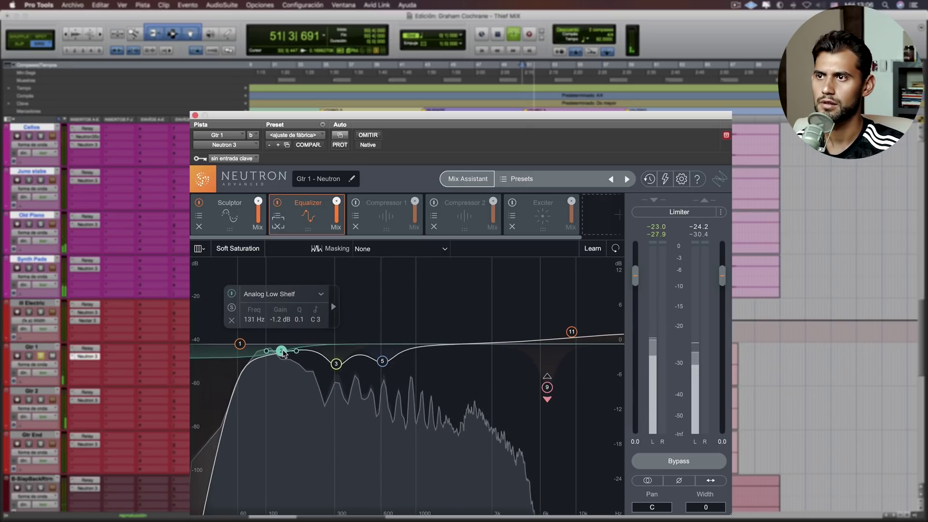
pyautogui.moveTo(284, 346); pyautogui.dragTo(285, 360)
pyautogui.moveTo(266, 306)
pyautogui.click(357, 305)
pyautogui.scroll(-5, 283, 358)
# Re-enable Compressor 1 and Compressor 2 on Gtr 1, and raise Compressor 2's threshold to about -55.2 dB.
pyautogui.click(358, 207)
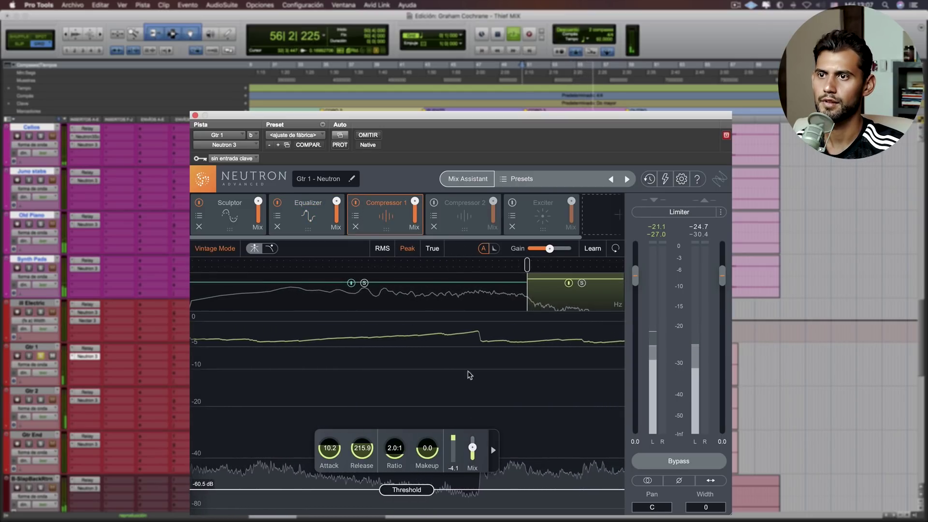
pyautogui.click(448, 207)
pyautogui.press('space')
pyautogui.click(435, 203)
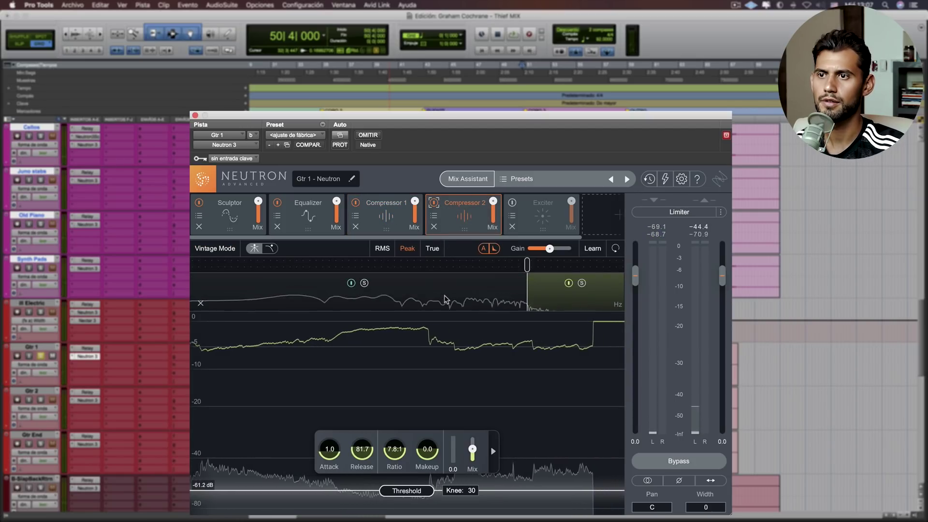
pyautogui.press('space')
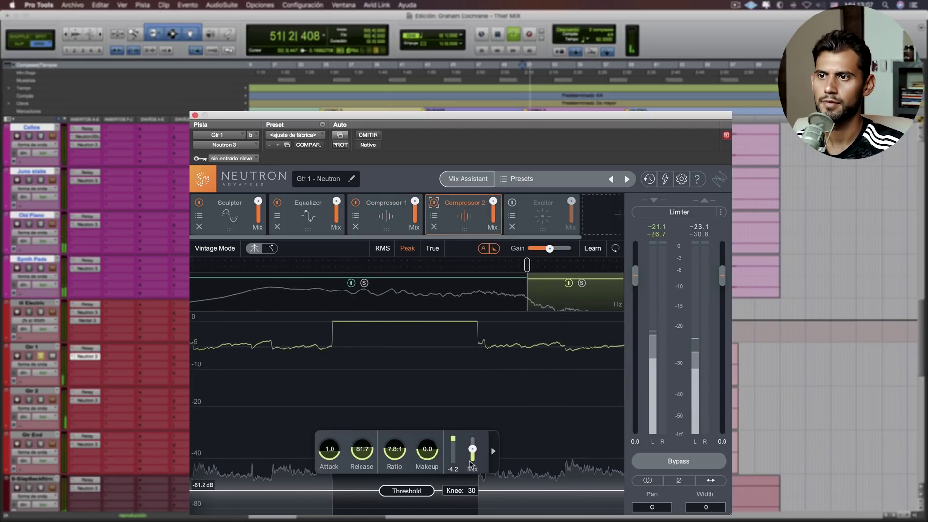
pyautogui.moveTo(414, 493); pyautogui.dragTo(416, 487)
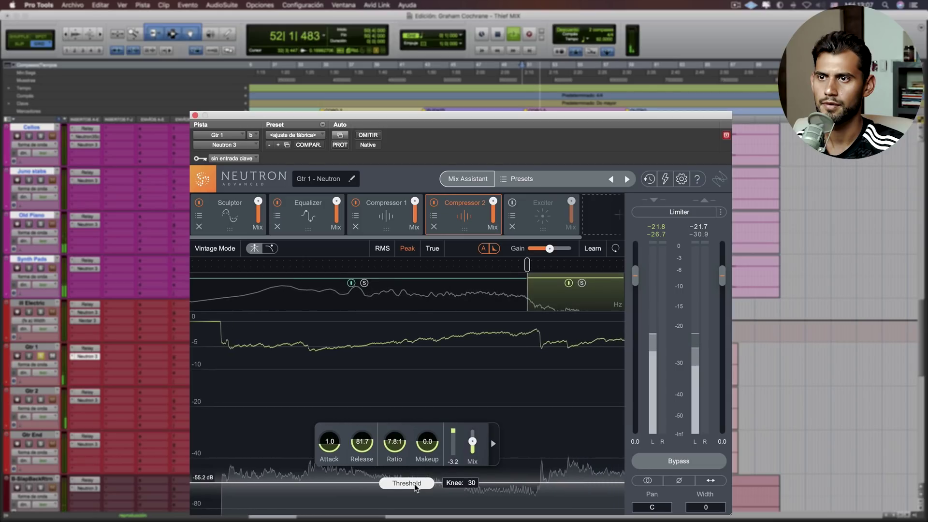
# Re-enable the Exciter on Gtr 1 and check its low and high bands during playback.
pyautogui.click(529, 214)
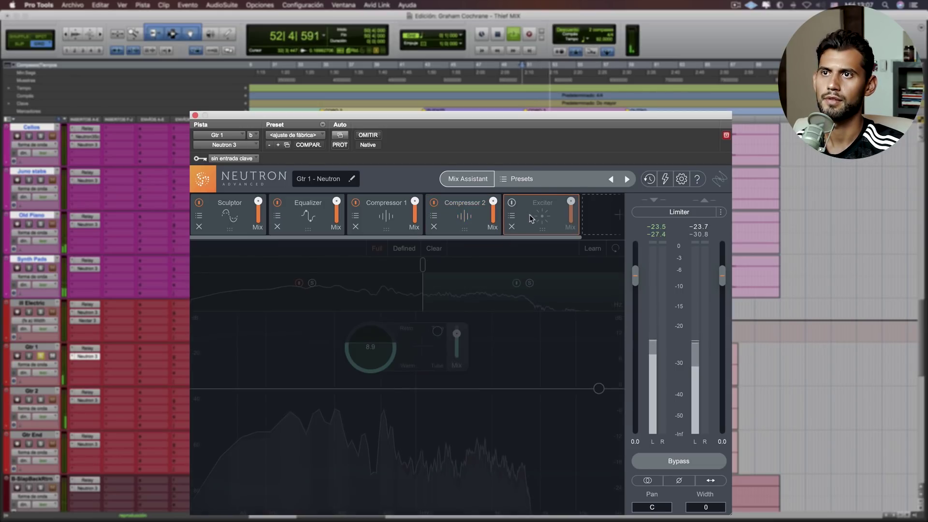
pyautogui.click(512, 202)
pyautogui.press('space')
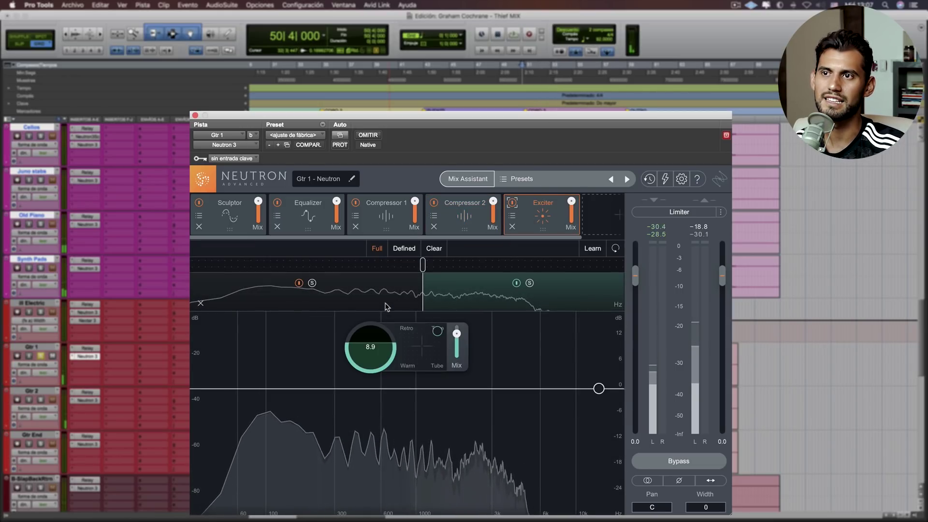
pyautogui.click(357, 293)
pyautogui.press('space')
pyautogui.click(482, 295)
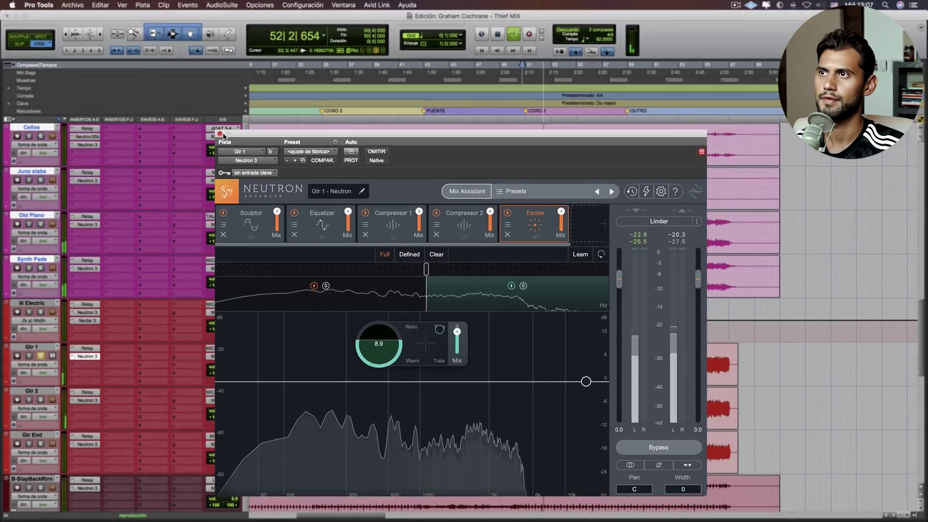
# Close Gtr 1's Neutron 3 and solo Gtr 2 again to hear both guitars together.
pyautogui.click(220, 134)
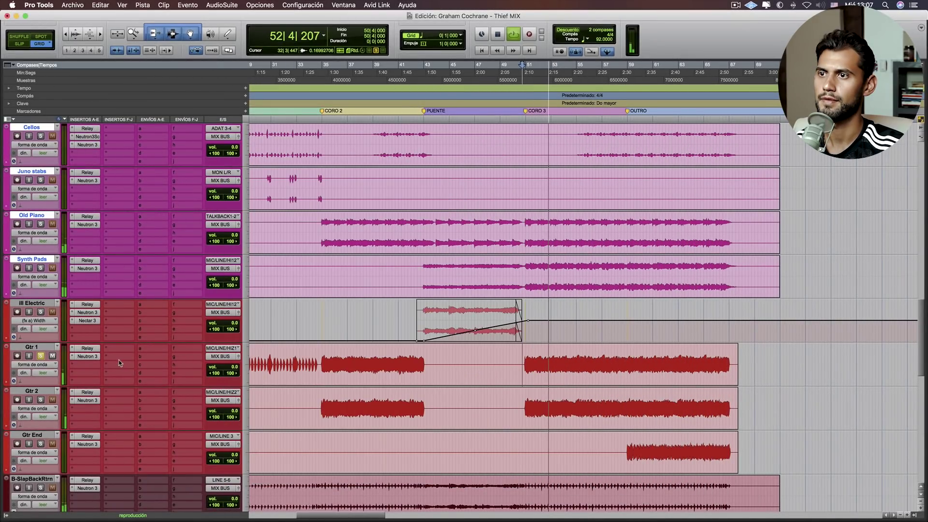
pyautogui.click(42, 399)
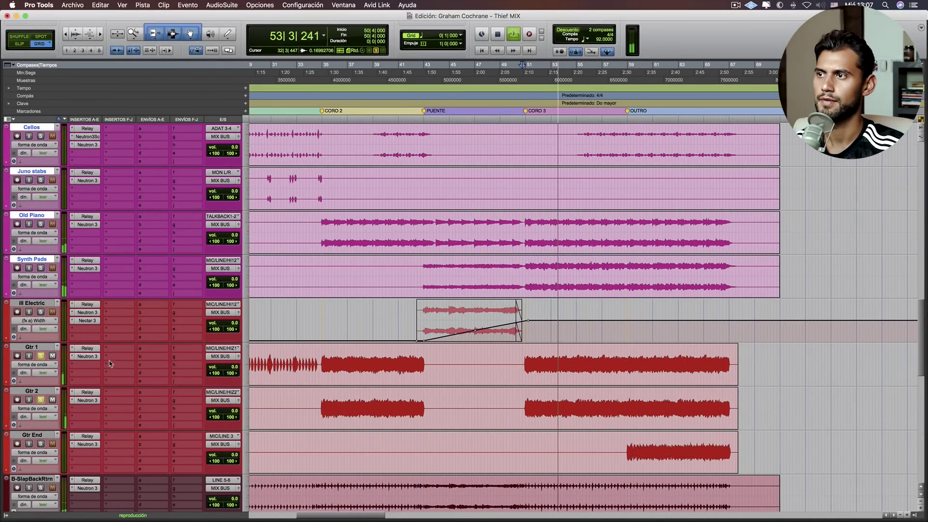
pyautogui.press('space')
# Check the Relay insert on Gtr 1, display the track's Relay Pan automation, and play it from VERSO 2 at bar 27.
pyautogui.click(87, 347)
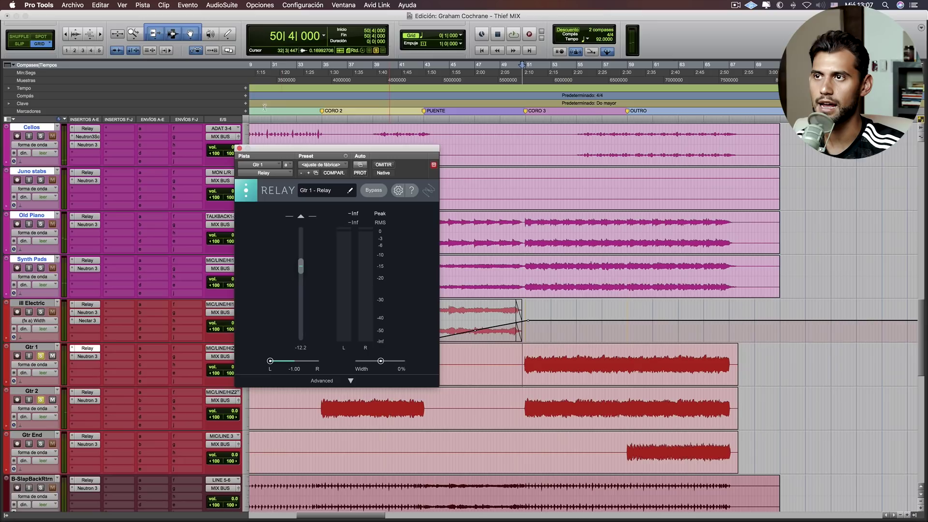
pyautogui.click(239, 148)
pyautogui.hscroll(-5, 308, 362)
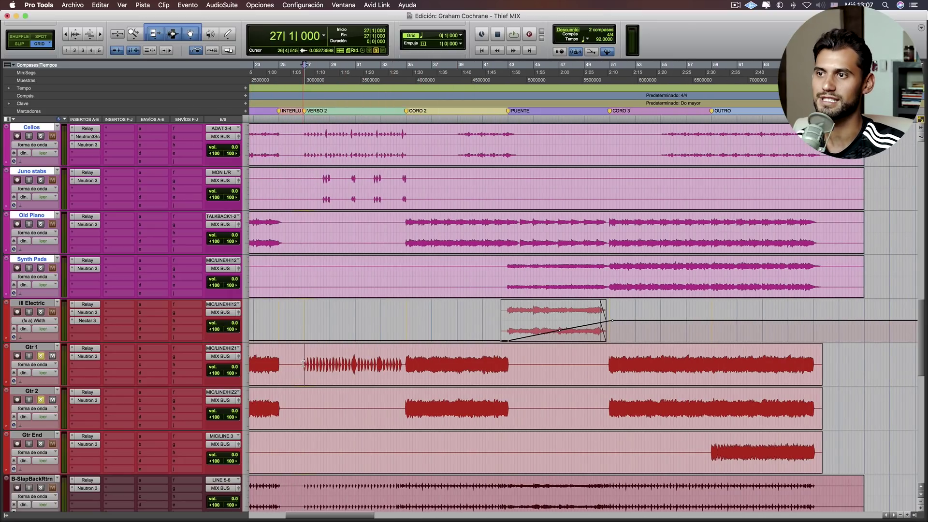
pyautogui.click(47, 365)
pyautogui.moveTo(48, 404)
pyautogui.click(91, 406)
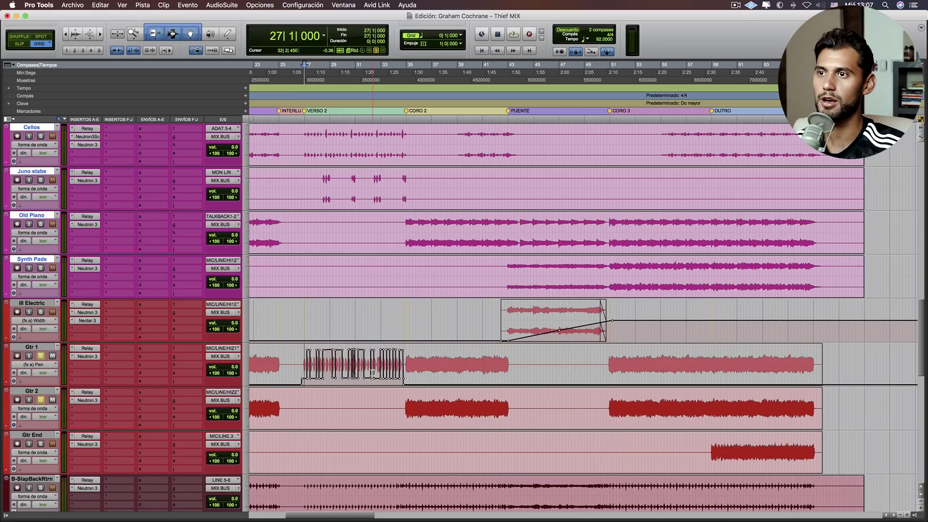
pyautogui.scroll(4, 422, 369)
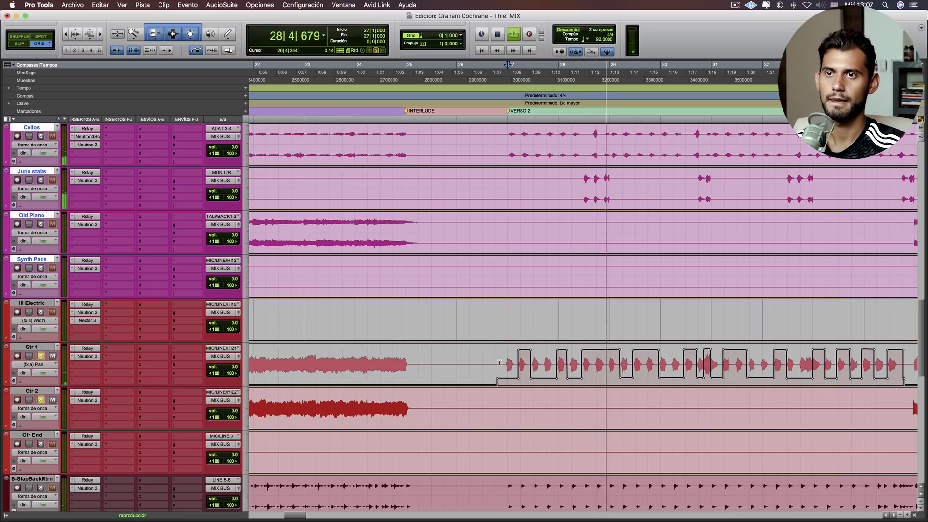
pyautogui.press('space')
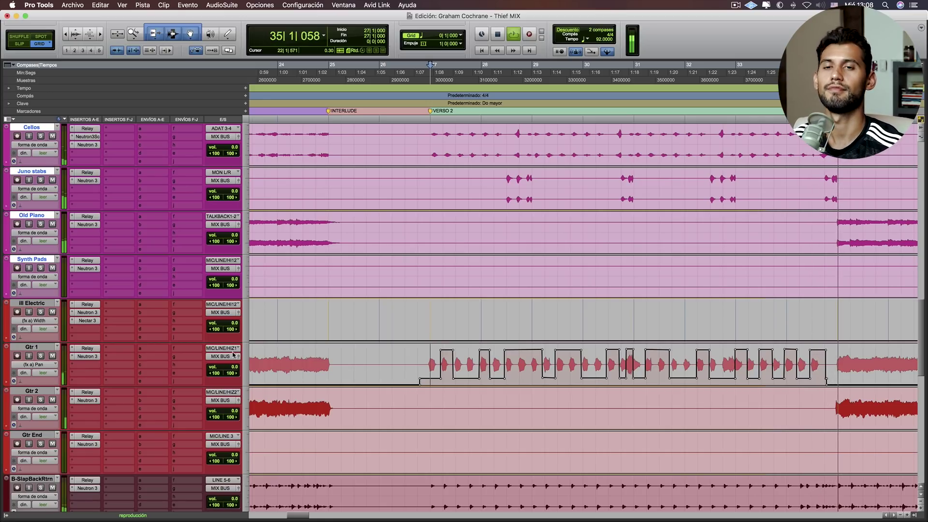
# Solo only the Gtr End track and play it from the OUTRO marker at bar 59.
pyautogui.press('r')
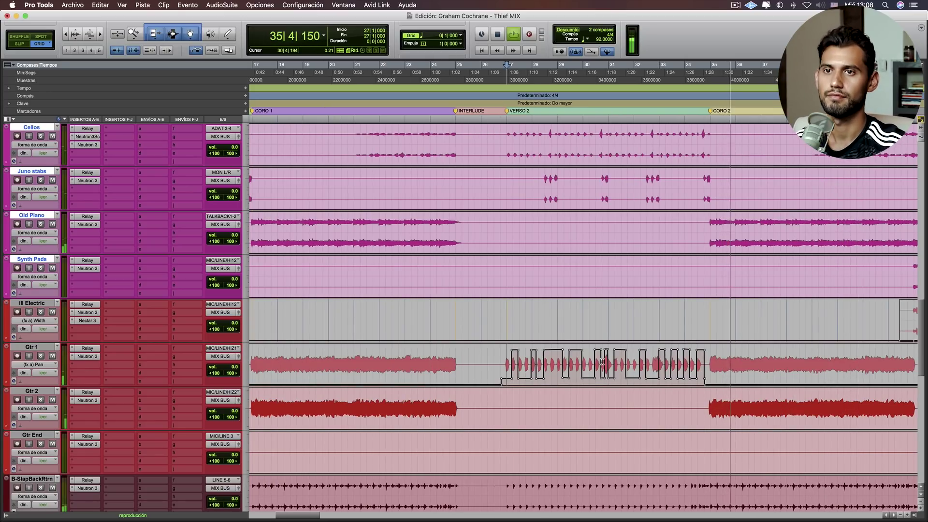
pyautogui.hscroll(8, 770, 432)
pyautogui.press('space')
pyautogui.hscroll(10, 770, 432)
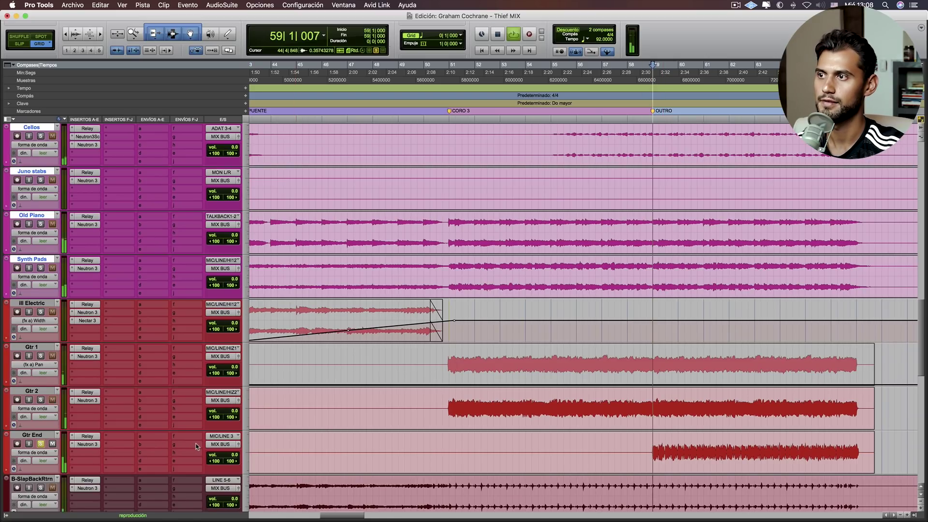
# Inspect the Relay insert on Gtr End and open the track's Neutron 3 insert while it plays.
pyautogui.click(86, 436)
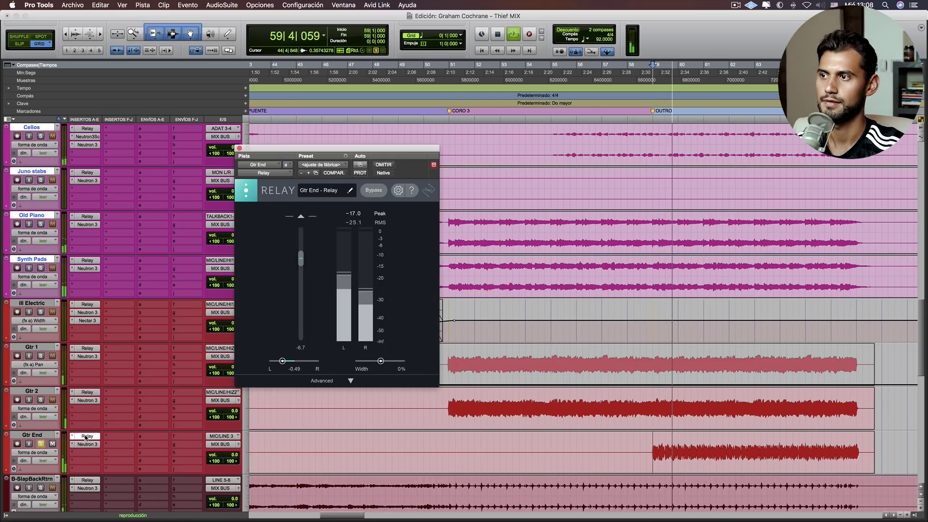
pyautogui.click(86, 444)
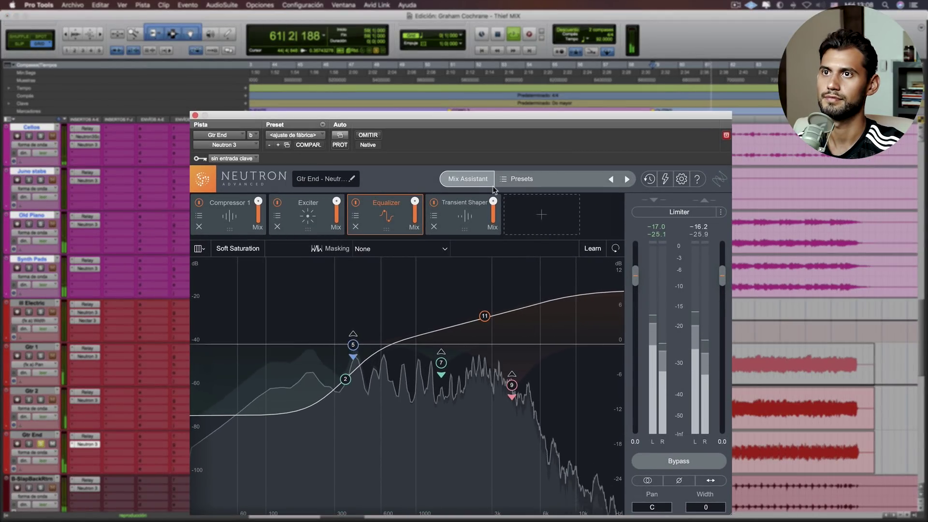
pyautogui.press('space')
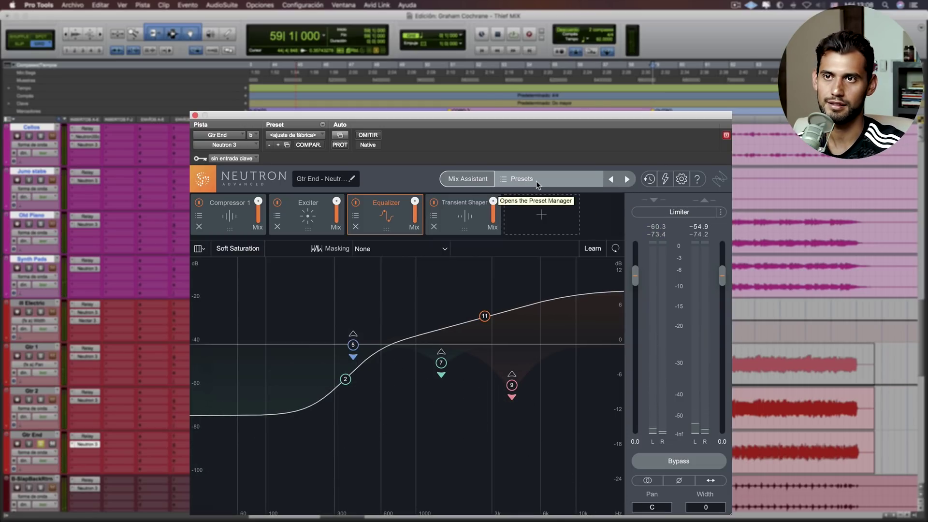
pyautogui.click(537, 185)
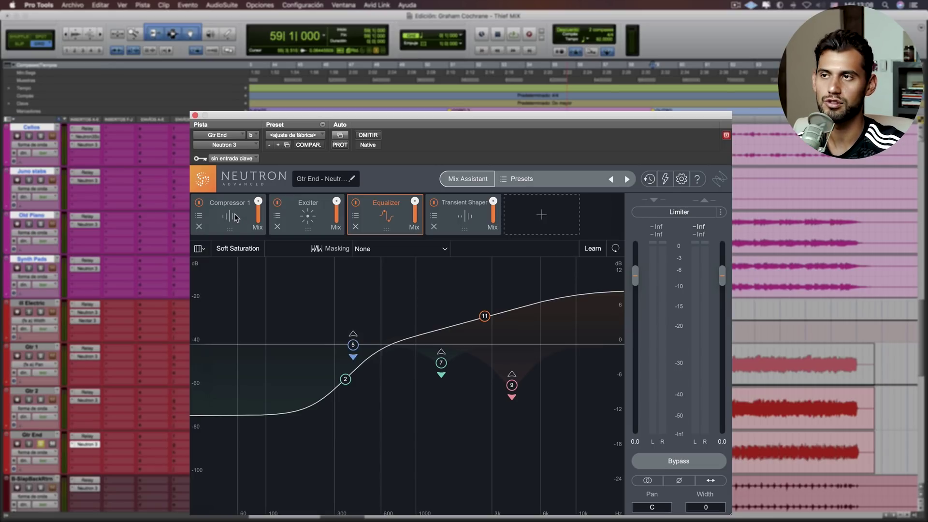
# Review the Compressor 1, Exciter, Equalizer and Transient Shaper settings of Gtr End's Neutron 3 during playback.
pyautogui.click(236, 218)
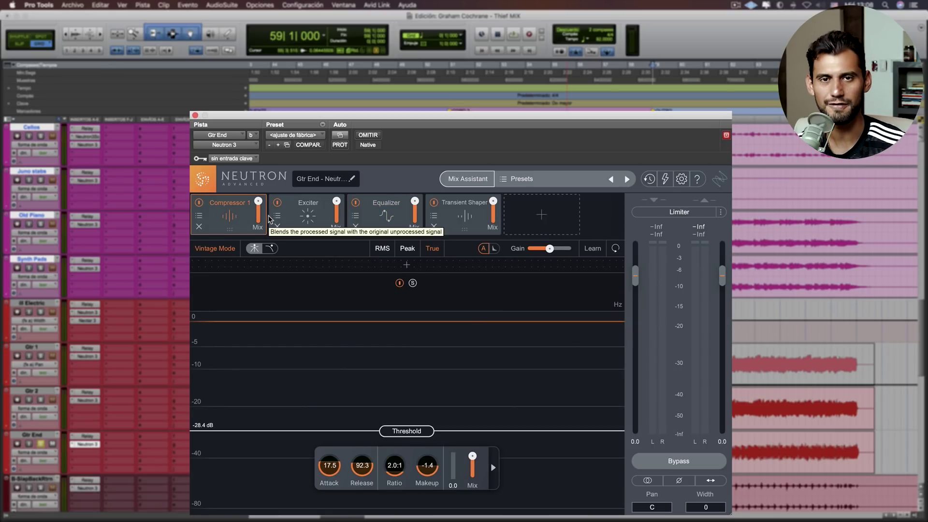
pyautogui.press('space')
pyautogui.click(334, 220)
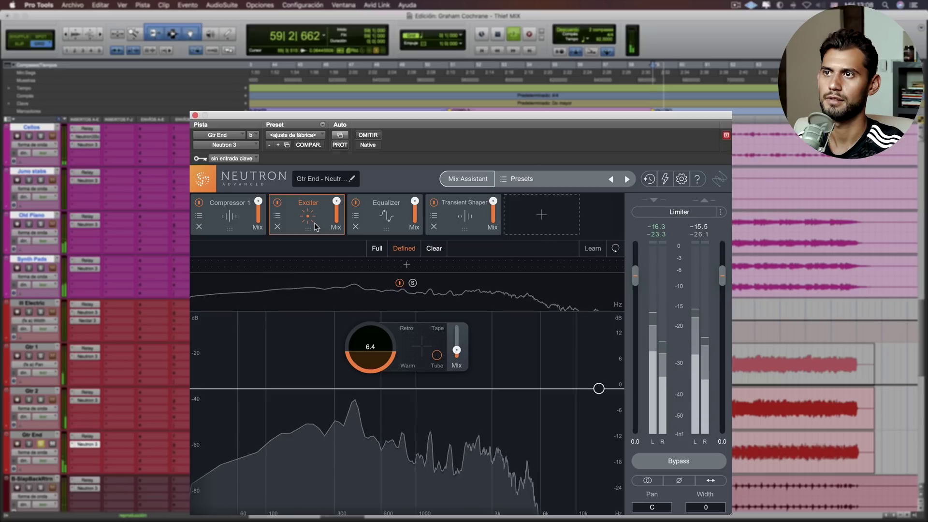
pyautogui.click(389, 223)
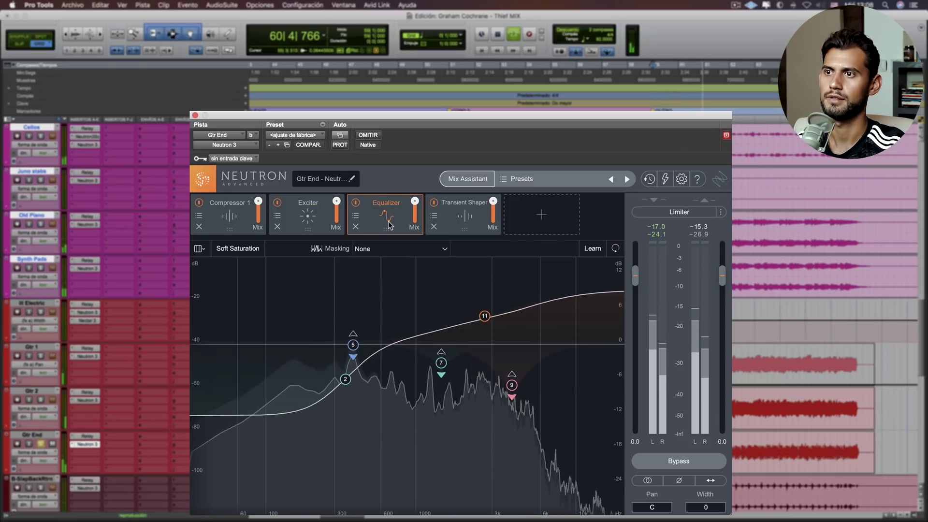
pyautogui.click(440, 226)
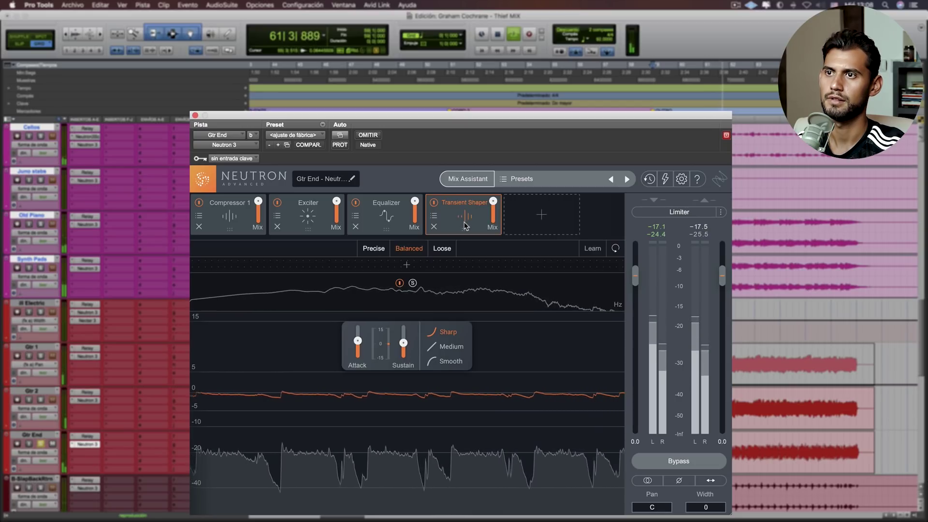
# Show Compressor 1 on Gtr End and bypass all four Neutron modules to hear the unprocessed guitar.
pyautogui.click(218, 221)
pyautogui.click(198, 202)
pyautogui.click(277, 203)
pyautogui.click(356, 202)
pyautogui.click(434, 203)
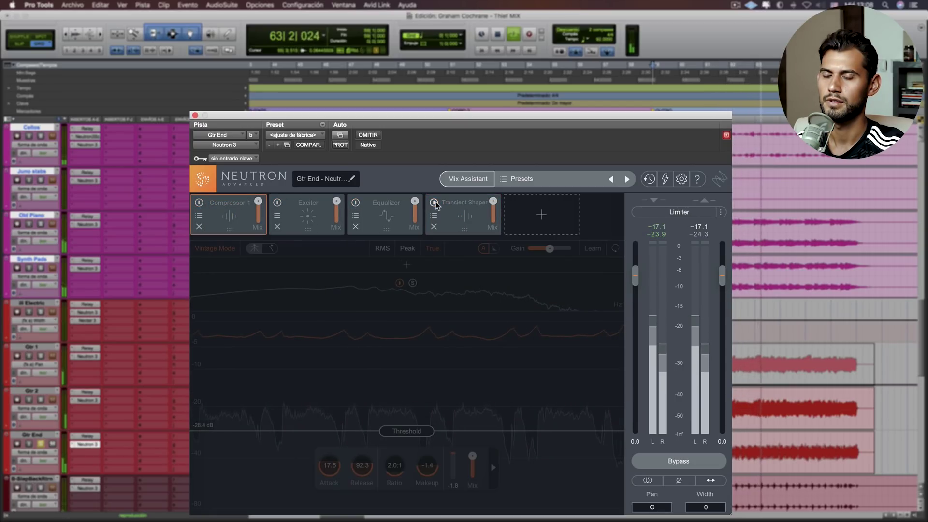
# Re-enable Compressor 1, Exciter, Equalizer and Transient Shaper in Gtr End's Neutron 3 while replaying the outro.
pyautogui.press('space')
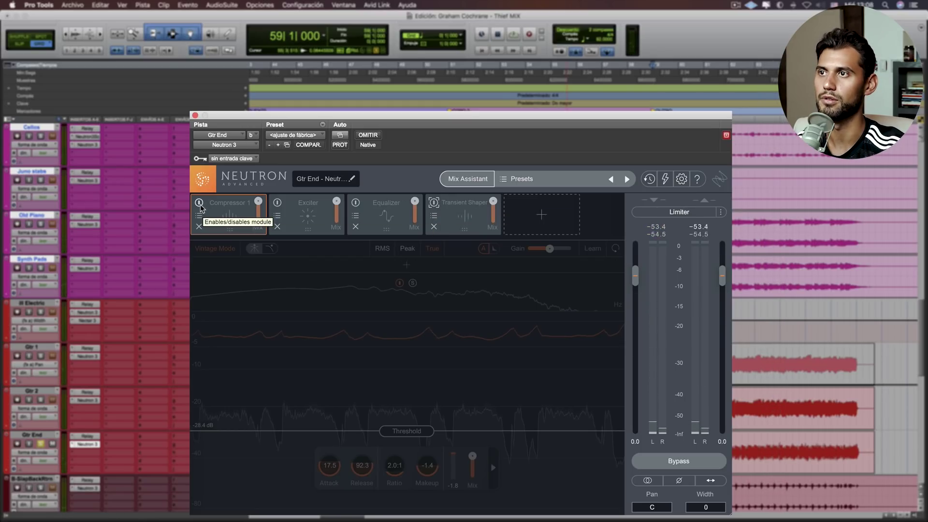
pyautogui.click(199, 203)
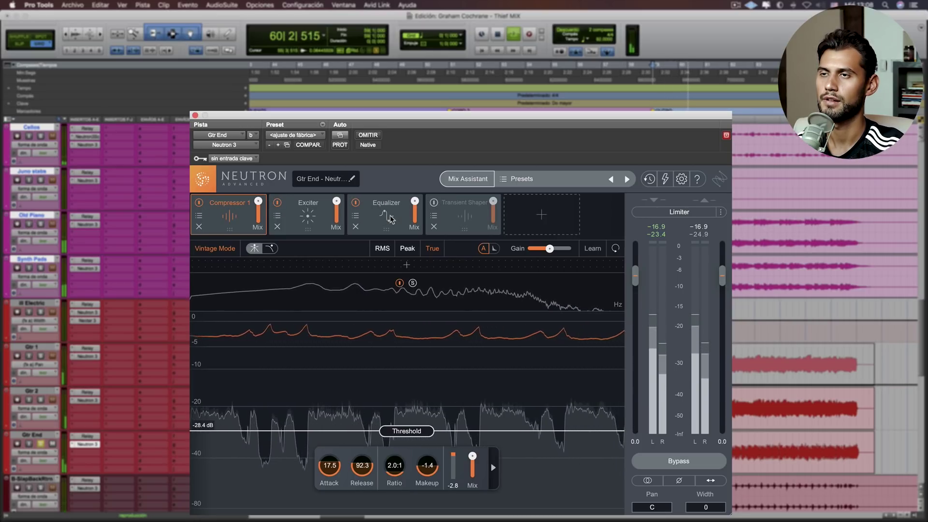
pyautogui.click(356, 203)
pyautogui.press('space')
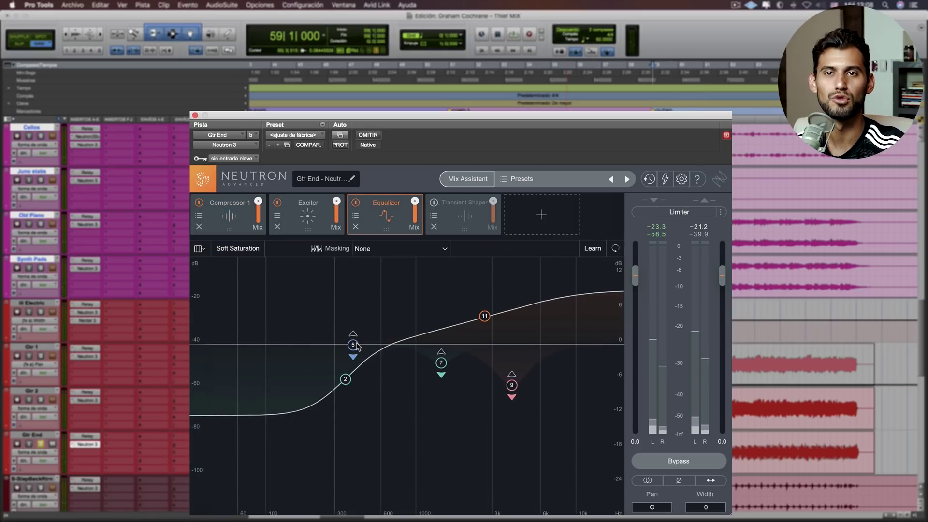
pyautogui.press('space')
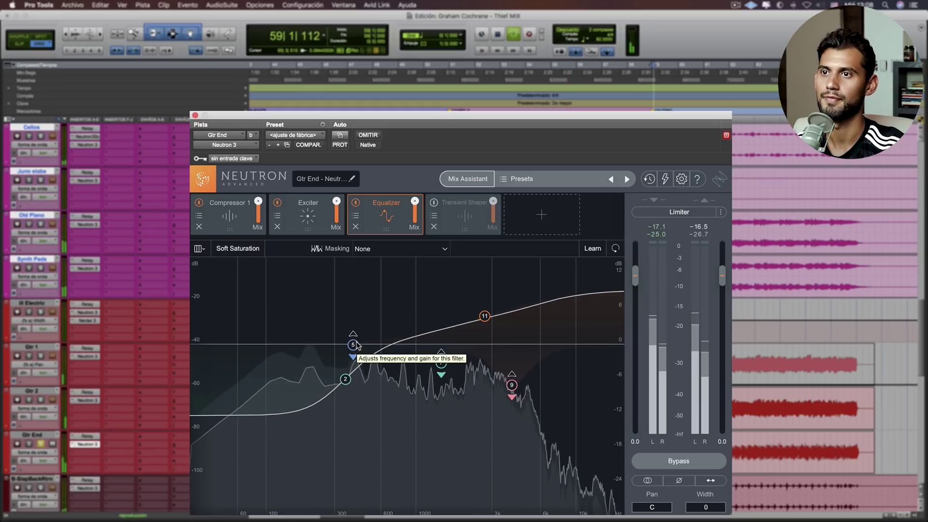
pyautogui.click(468, 220)
pyautogui.click(433, 203)
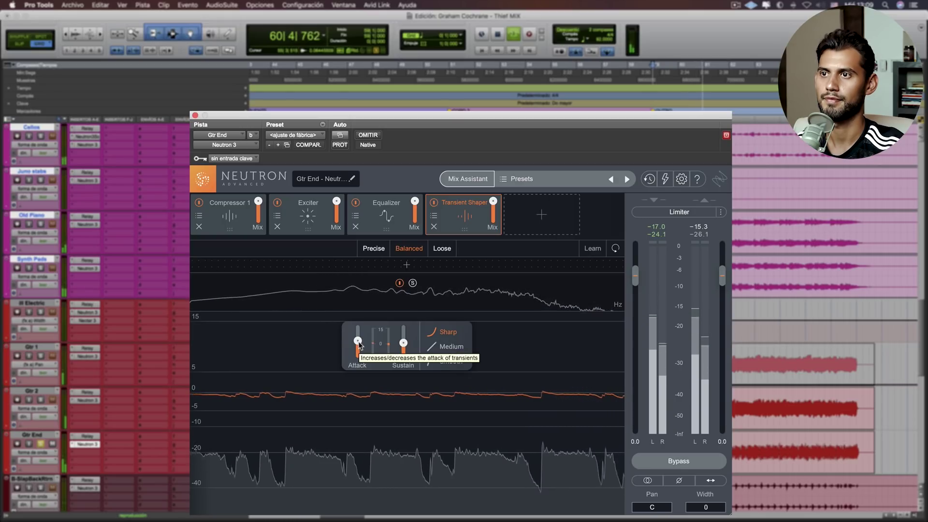
pyautogui.press('space')
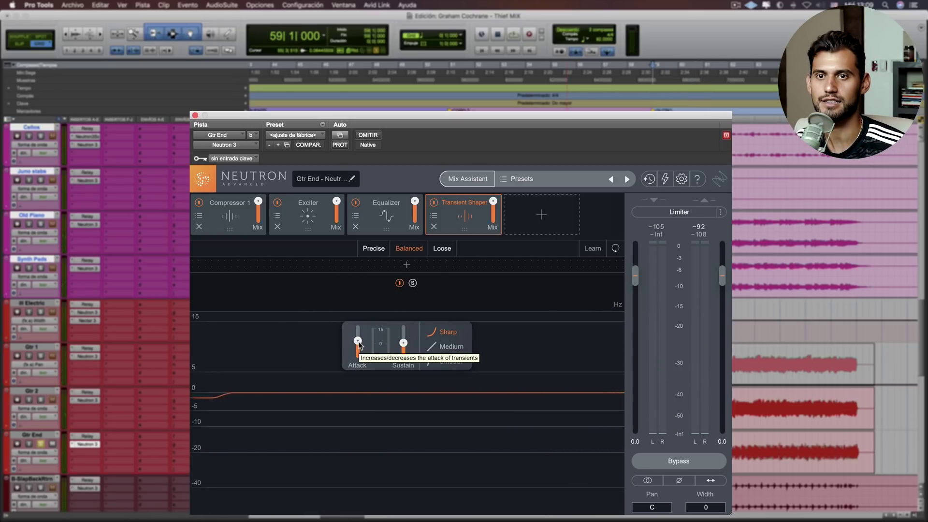
# Play the outro with Gtr 1 and Gtr 2 soloed alongside Gtr End, close Neutron 3 and clear the solos.
pyautogui.press('space')
pyautogui.click(39, 356)
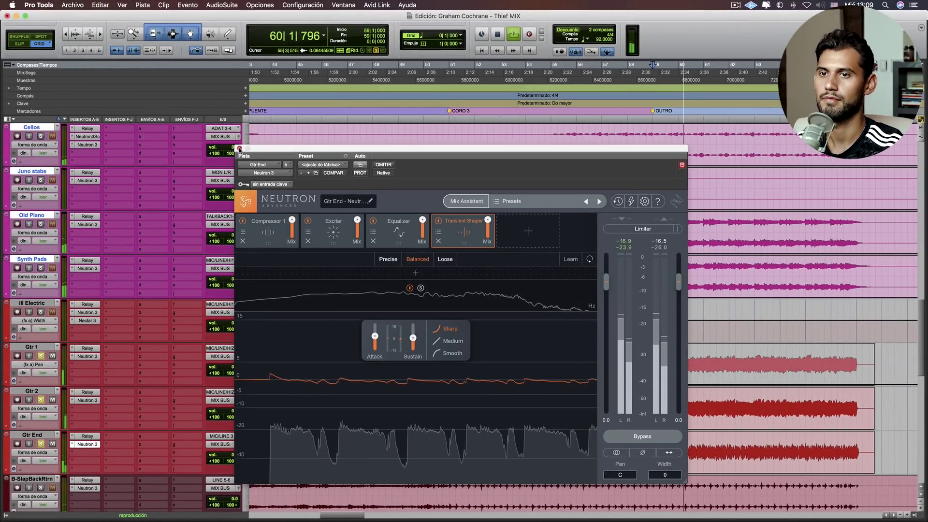
pyautogui.click(239, 151)
pyautogui.click(41, 399)
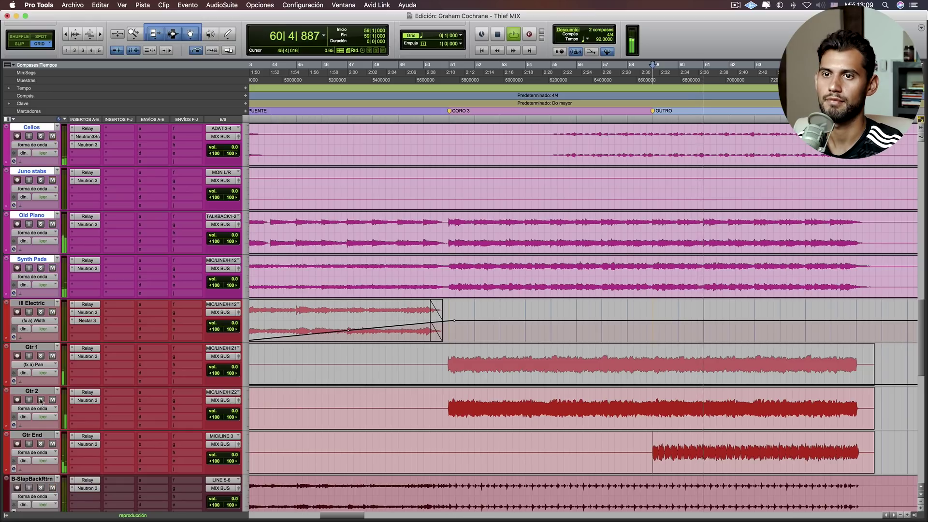
# Play the full mix through the outro while showing the return and Fx tracks below the guitars.
pyautogui.scroll(-1, 425, 442)
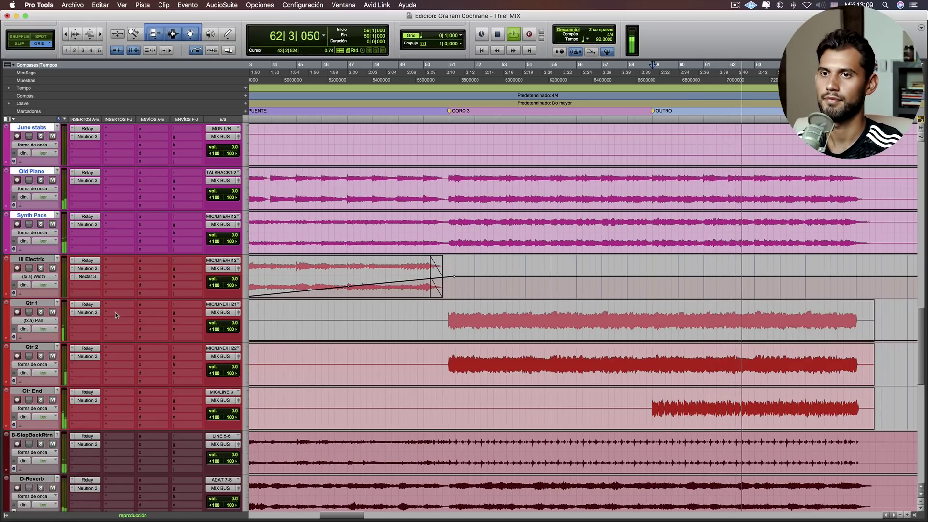
pyautogui.press('r')
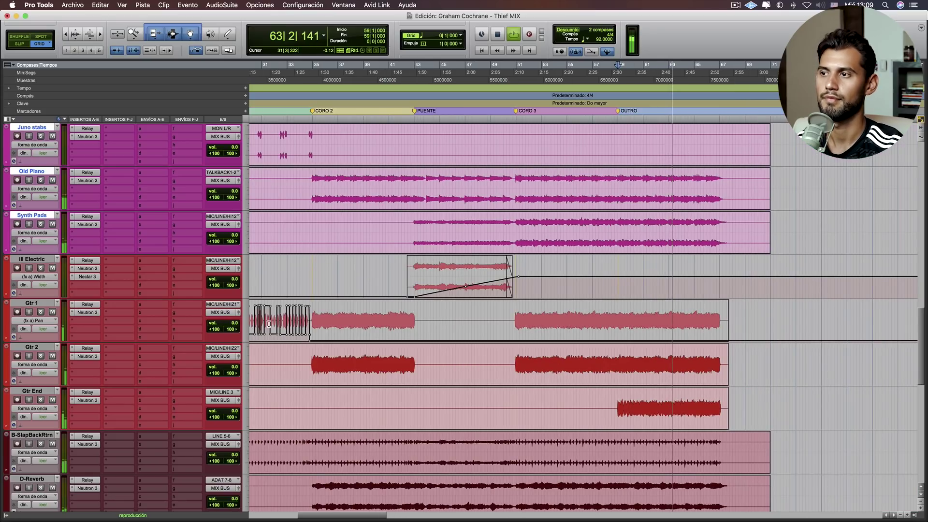
pyautogui.scroll(-5, 269, 323)
pyautogui.scroll(3, 268, 324)
pyautogui.scroll(-1, 269, 324)
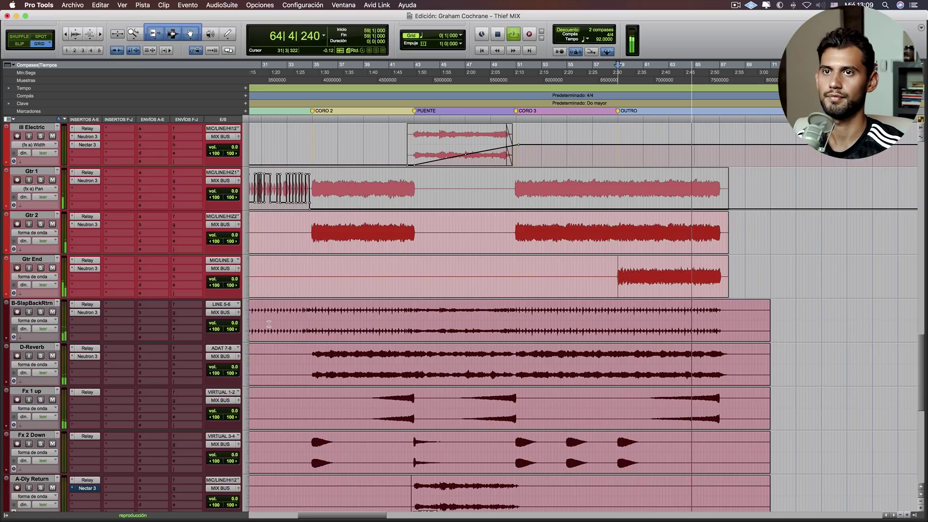
pyautogui.press('space')
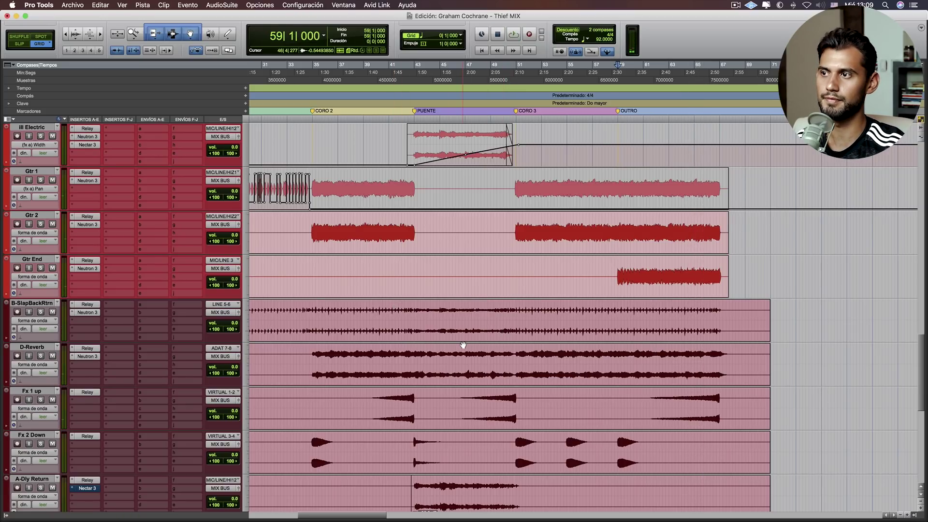
# Solo B-SlapBackRtrn and play it from 50|4, just before CORO 3, while looking over the drum and bass tracks.
pyautogui.scroll(-2, 357, 355)
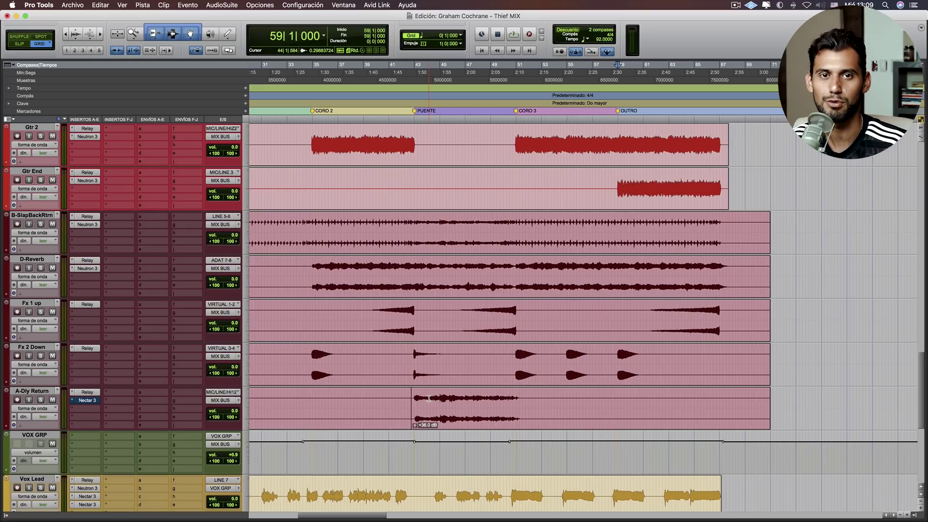
pyautogui.click(502, 224)
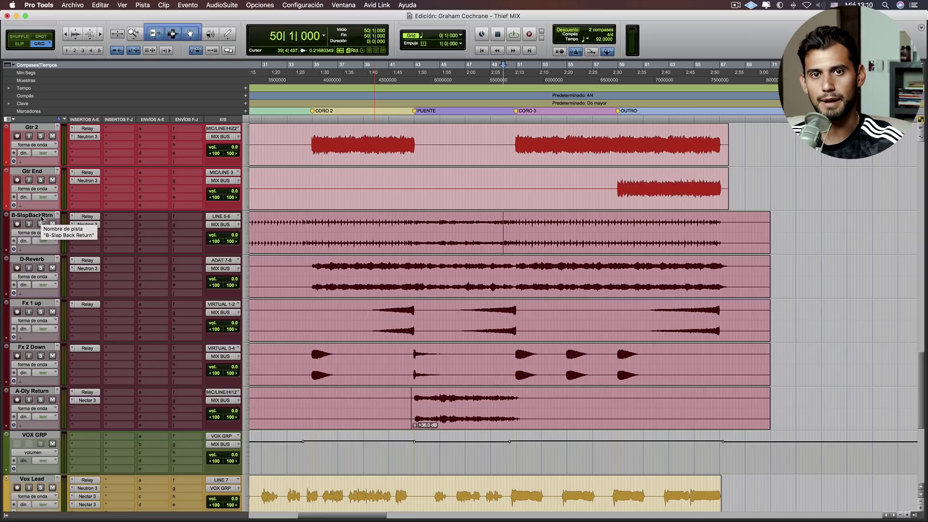
pyautogui.click(513, 227)
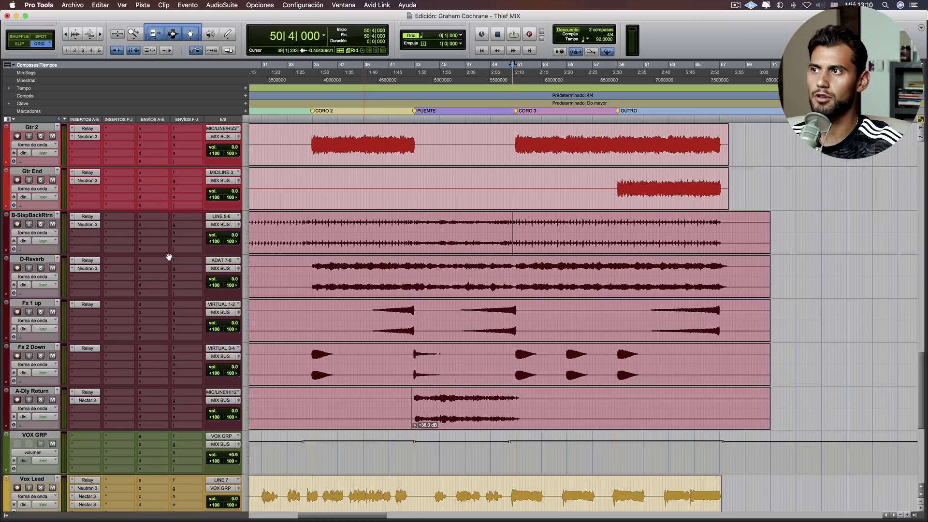
pyautogui.press('space')
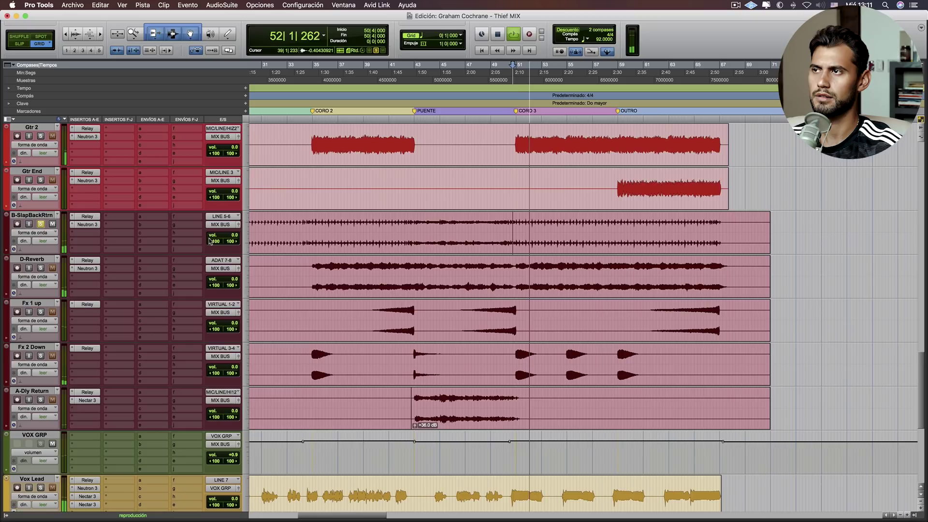
pyautogui.scroll(10, 85, 226)
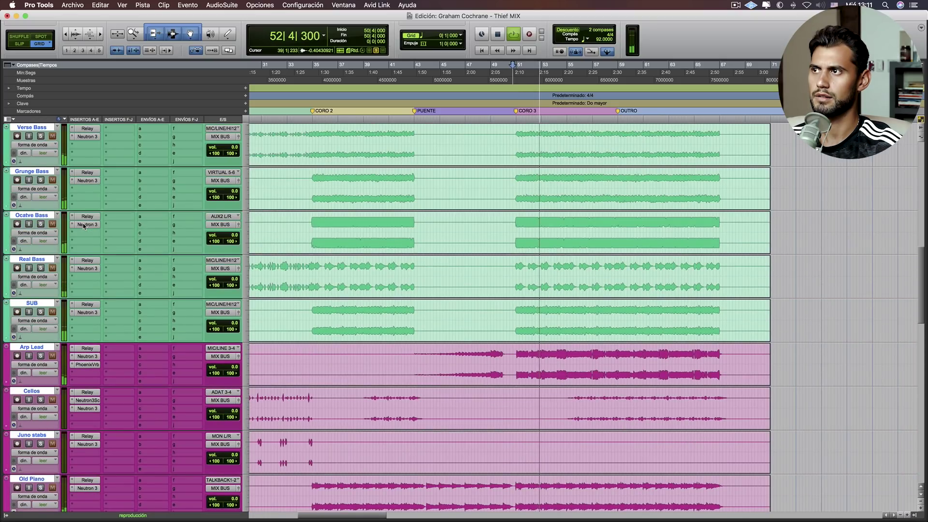
pyautogui.scroll(7, 84, 226)
pyautogui.scroll(-3, 343, 266)
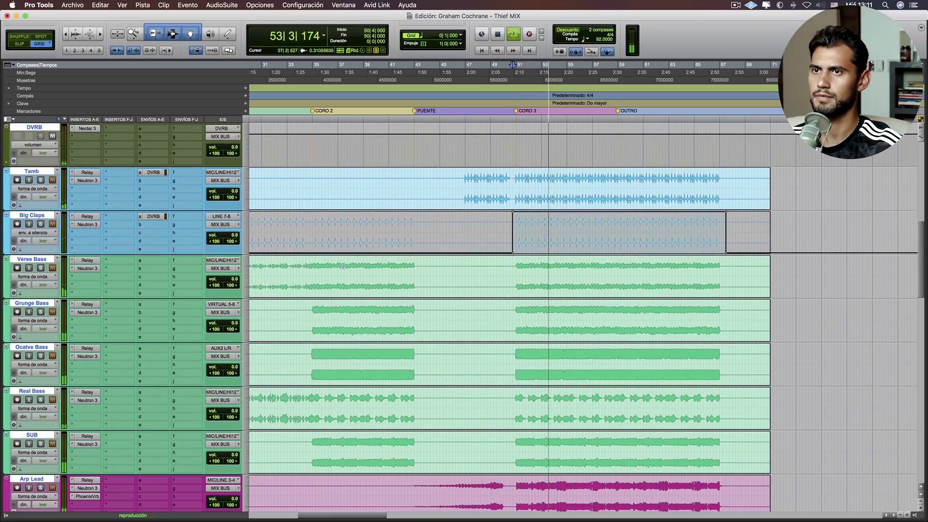
pyautogui.scroll(-20, 343, 267)
pyautogui.press('space')
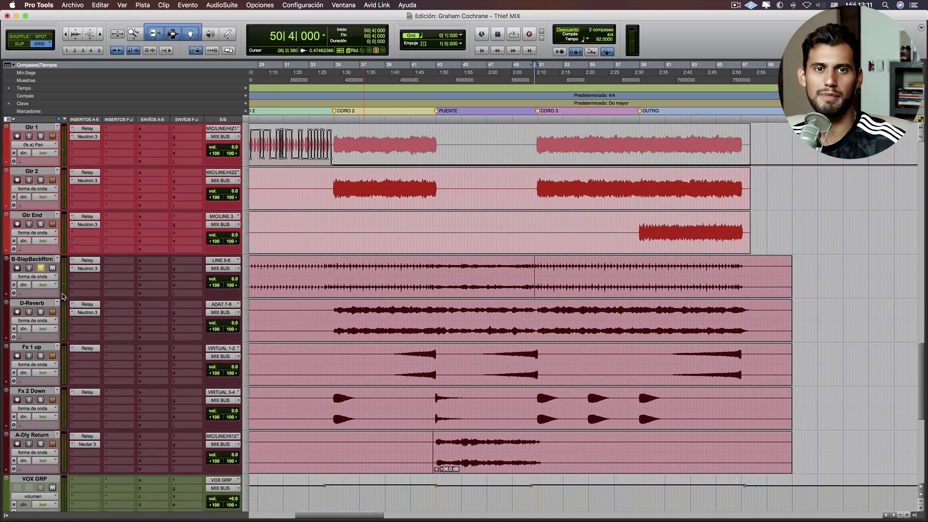
# Open B-SlapBackRtrn's Neutron 3 insert and review its Equalizer, Sculptor and Exciter settings with playback.
pyautogui.click(85, 269)
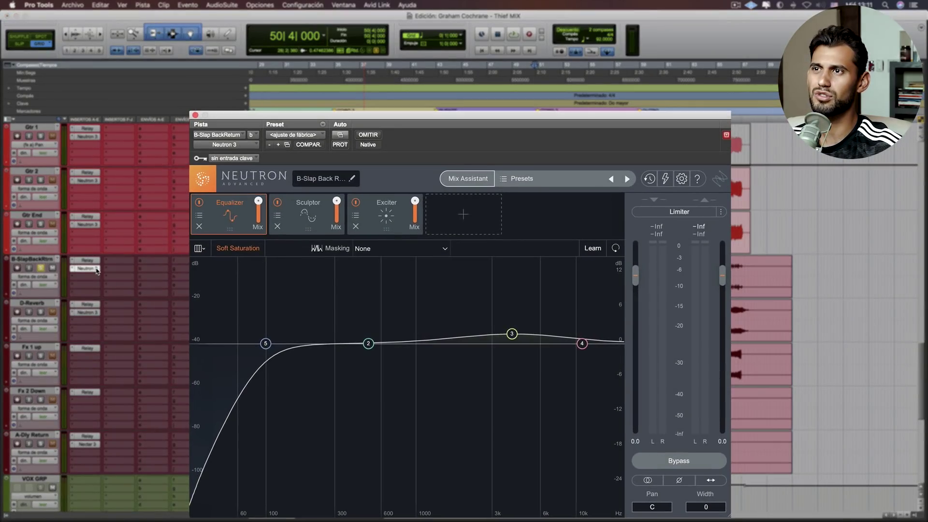
pyautogui.click(306, 225)
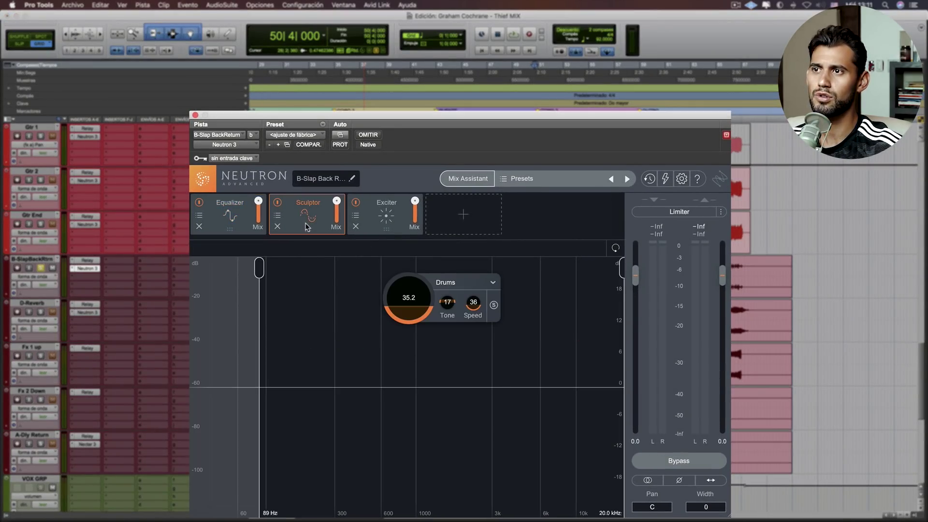
pyautogui.press('space')
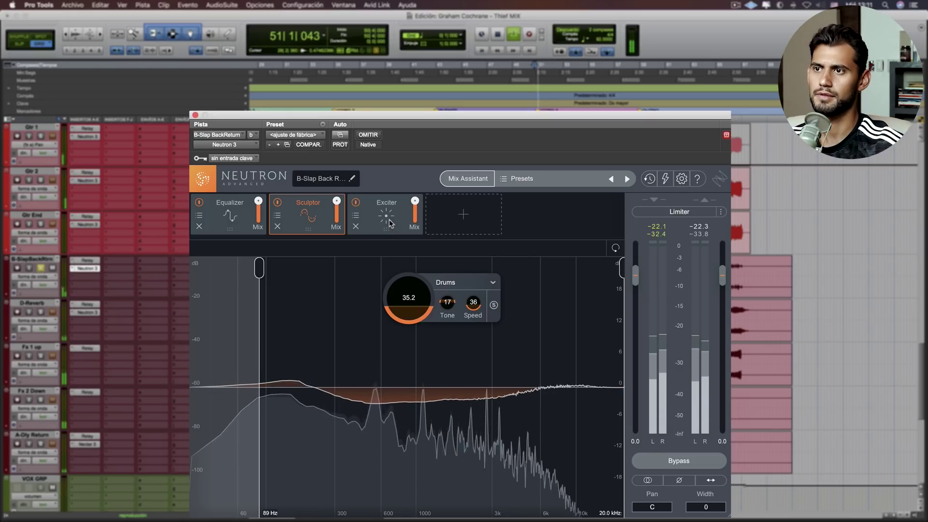
pyautogui.click(392, 224)
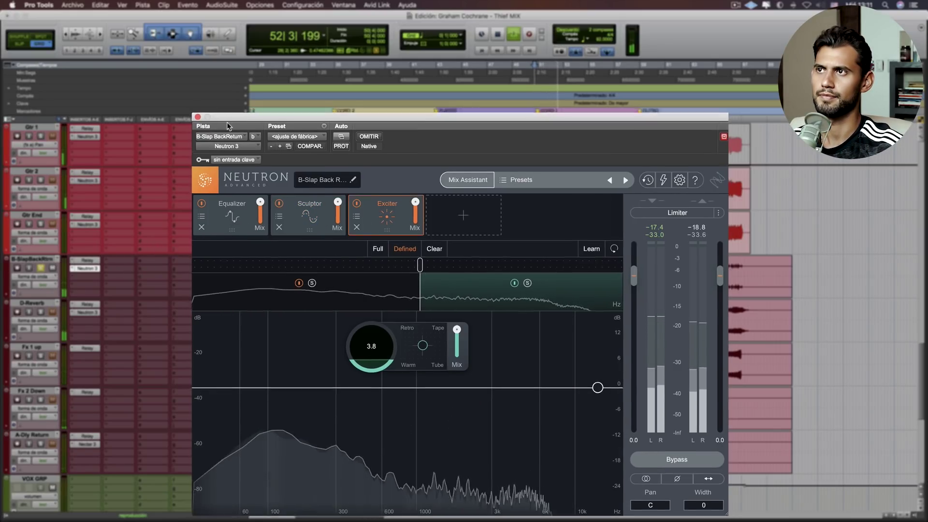
# Compare B-SlapBackRtrn in the full mix and soloed with Neutron 3 bypassed and active, and show its Sculptor.
pyautogui.click(85, 268)
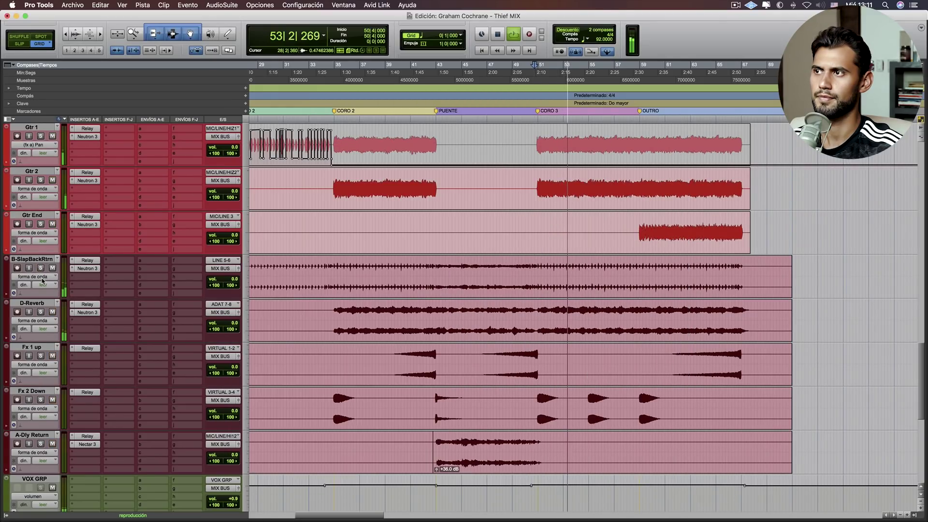
pyautogui.click(91, 270)
pyautogui.press('space')
pyautogui.press('space')
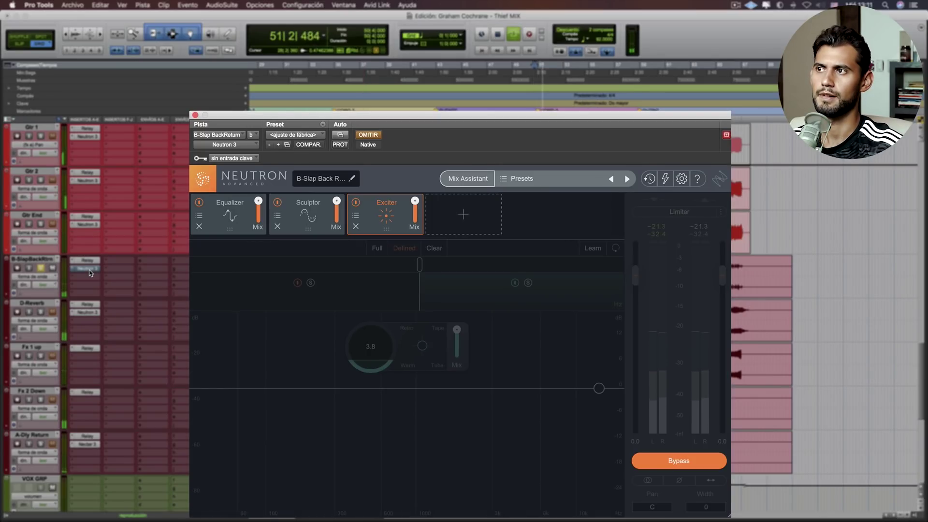
pyautogui.keyDown('super'); pyautogui.click(90, 270); pyautogui.keyUp('super')
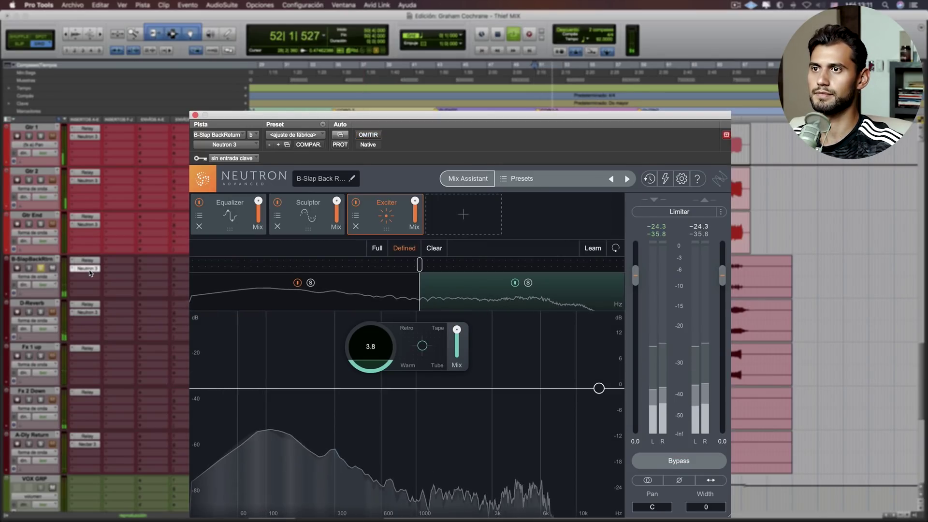
pyautogui.click(323, 217)
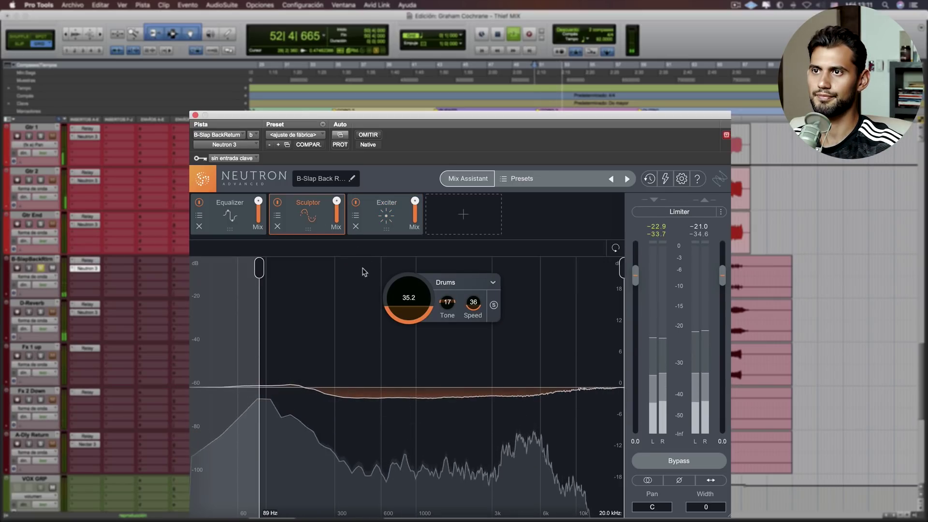
pyautogui.press('space')
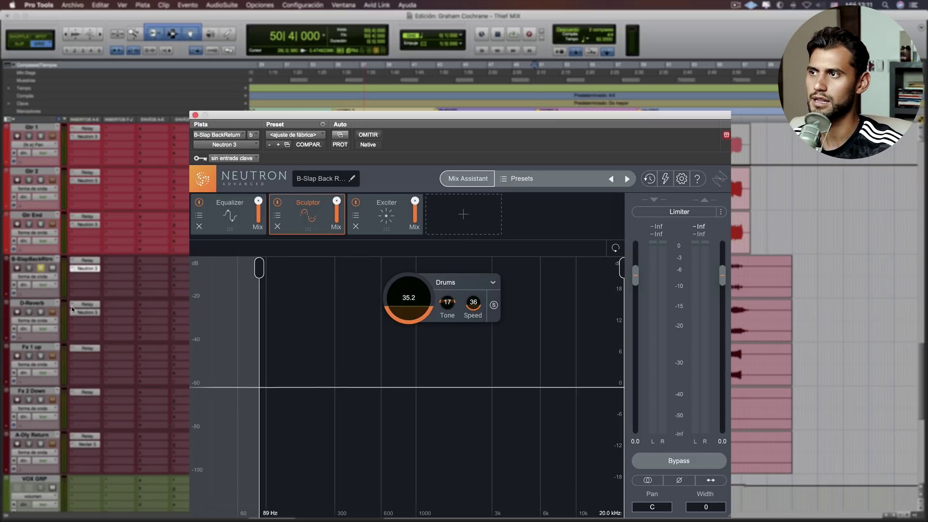
# Solo D-Reverb and play it with its Neutron 3 Equalizer open, then close the plug-in and clear the solo.
pyautogui.click(43, 312)
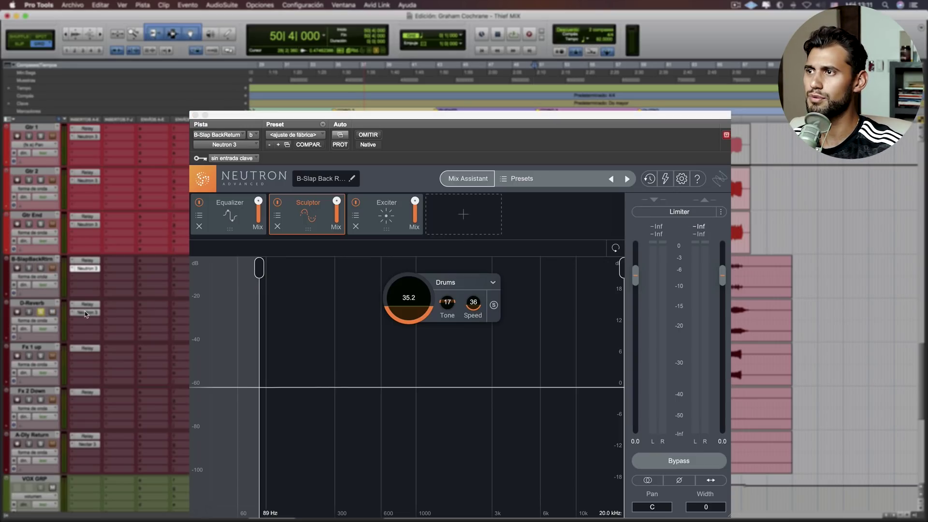
pyautogui.press('space')
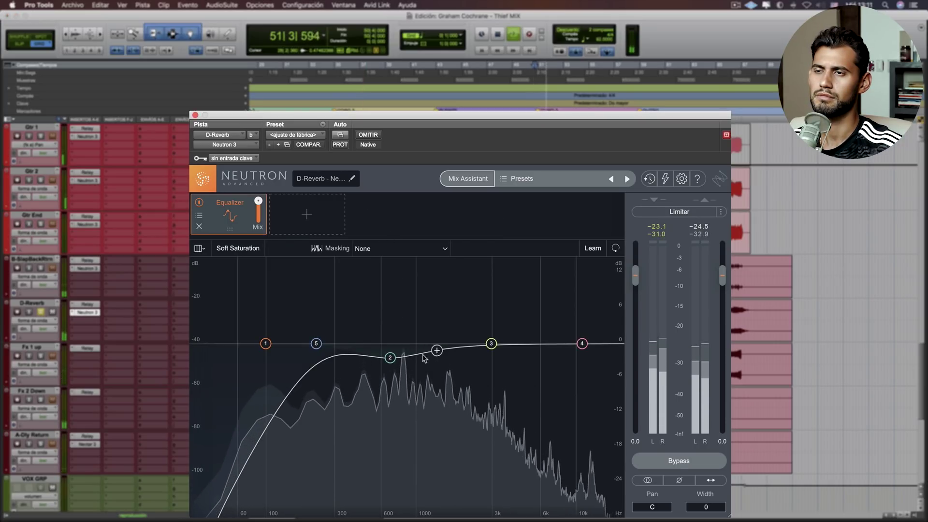
pyautogui.press('super+w')
pyautogui.press('space')
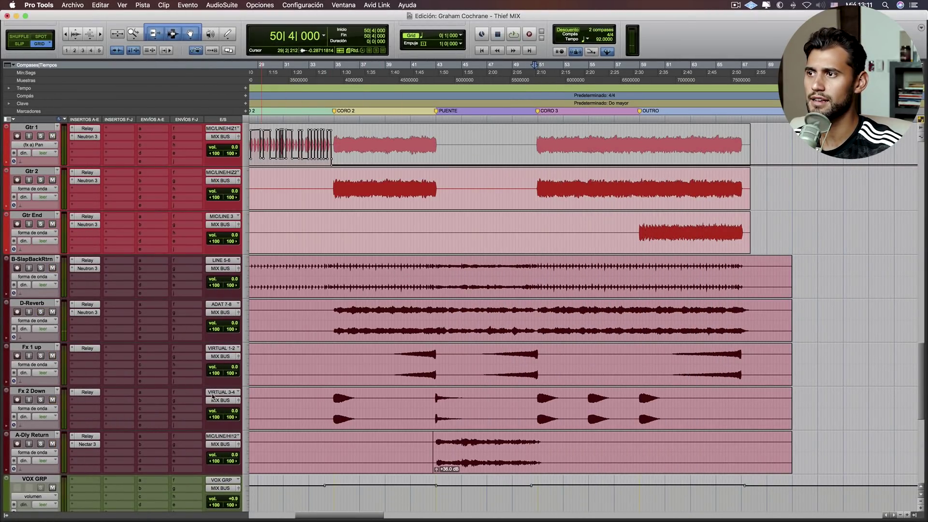
# Solo A-Dly Return, locate its sections across the song and place the playback cursor at the INTERLU marker, bar 25.
pyautogui.click(41, 446)
pyautogui.hscroll(-10, 383, 428)
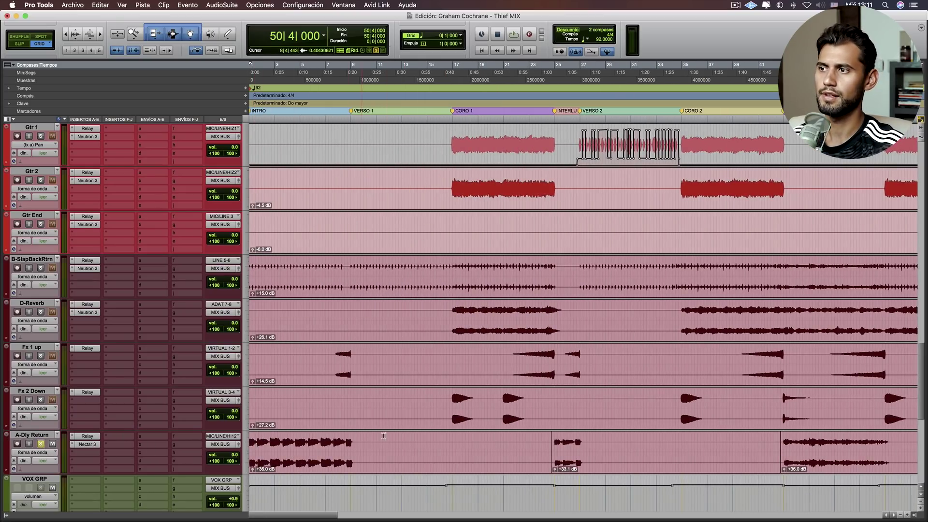
pyautogui.hscroll(4, 375, 436)
pyautogui.click(280, 449)
pyautogui.hscroll(-3, 283, 444)
pyautogui.hscroll(4, 283, 444)
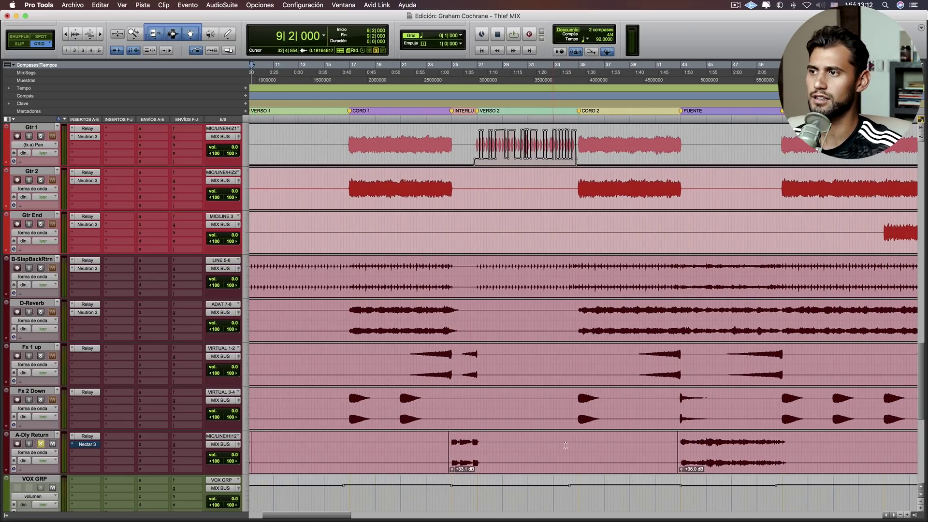
pyautogui.click(696, 441)
pyautogui.hscroll(2, 696, 441)
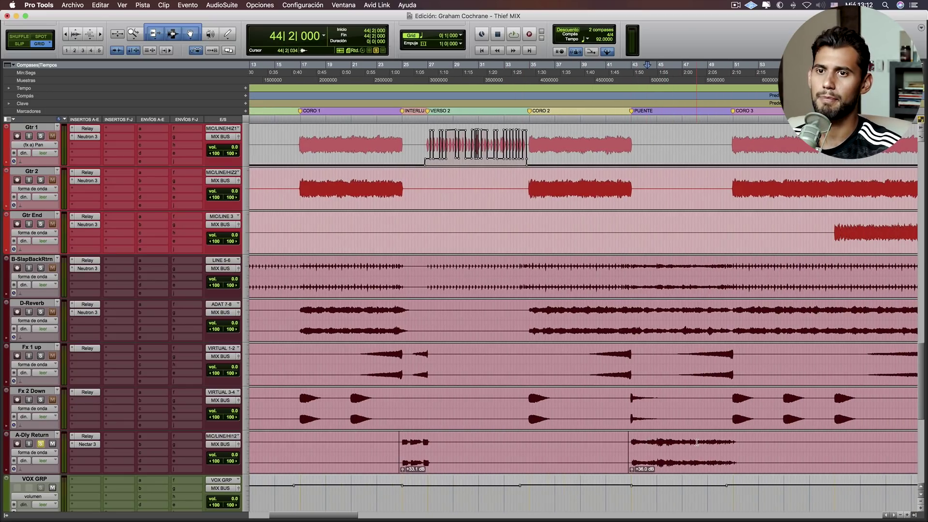
pyautogui.click(402, 399)
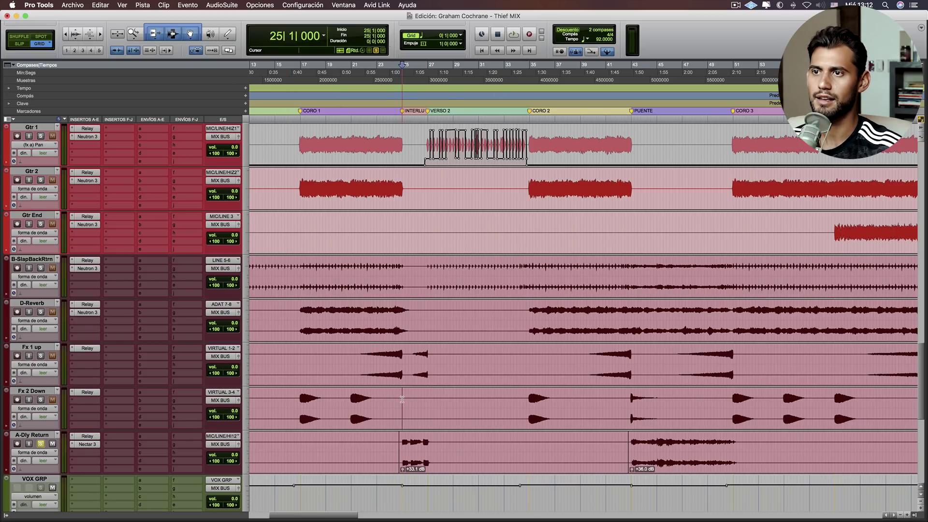
# Play the soloed A-Dly Return from the INTERLU marker, and again from bar 45 in the PUENTE section.
pyautogui.press('space')
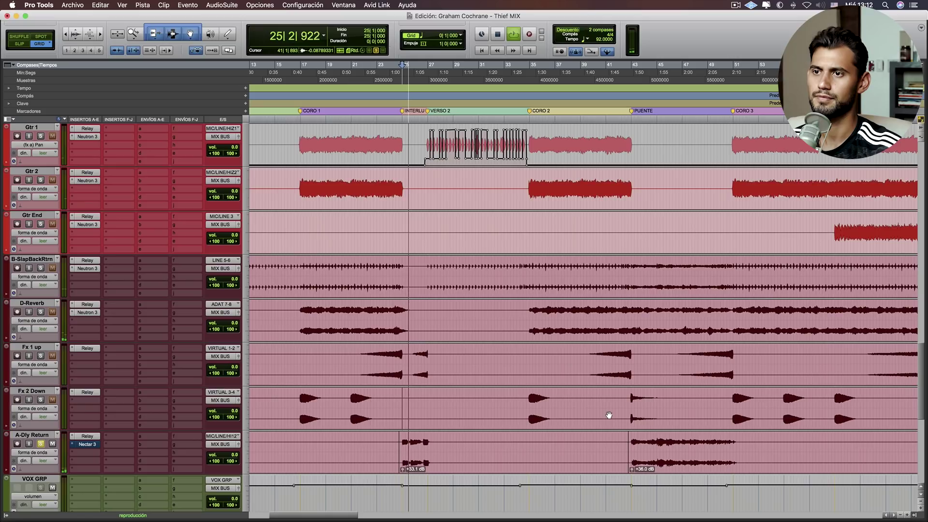
pyautogui.press('space')
pyautogui.click(662, 404)
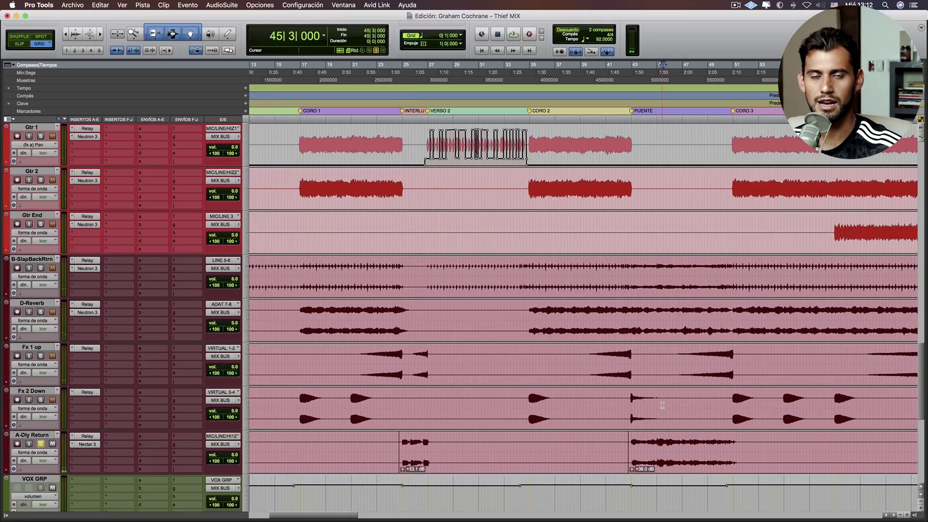
pyautogui.press('space')
pyautogui.scroll(-3, 486, 387)
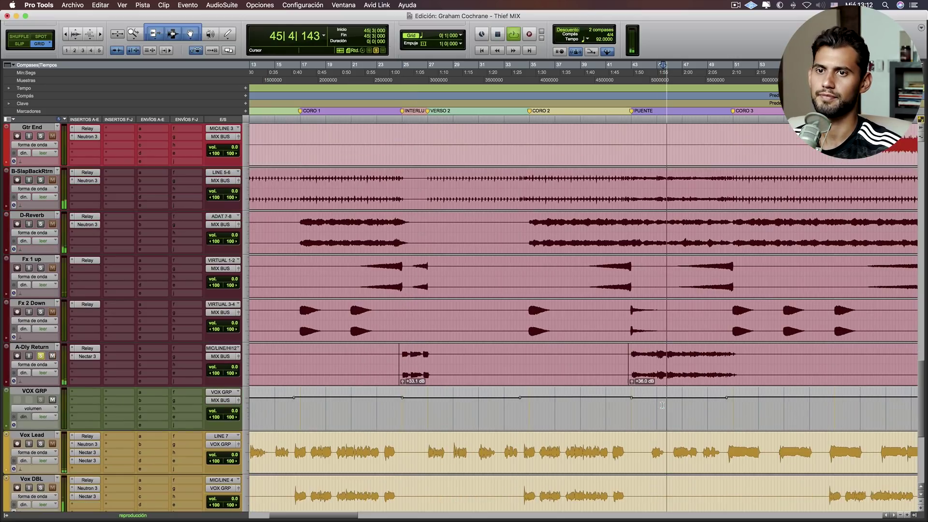
pyautogui.press('space')
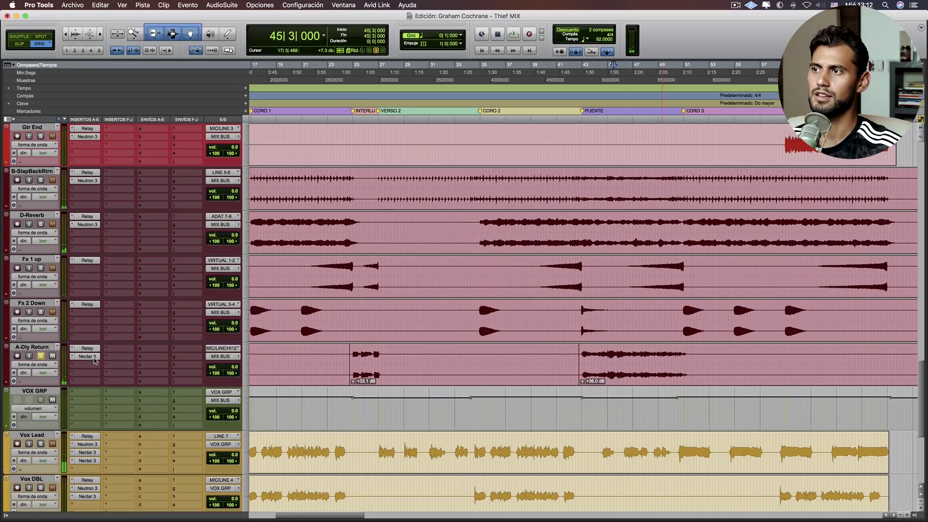
# Open A-Dly Return's Nectar 3 insert and review its Harmony, Saturation and De-esser modules with playback from bar 45.
pyautogui.click(94, 357)
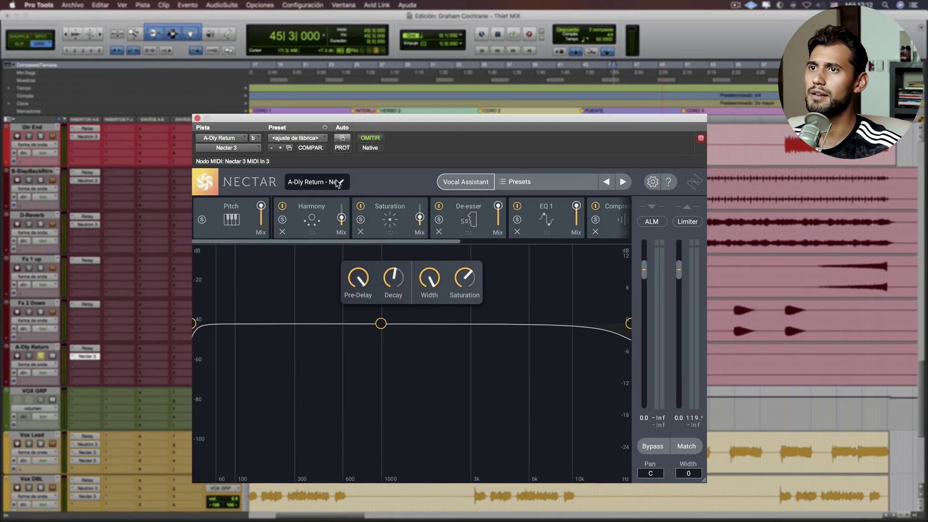
pyautogui.click(317, 232)
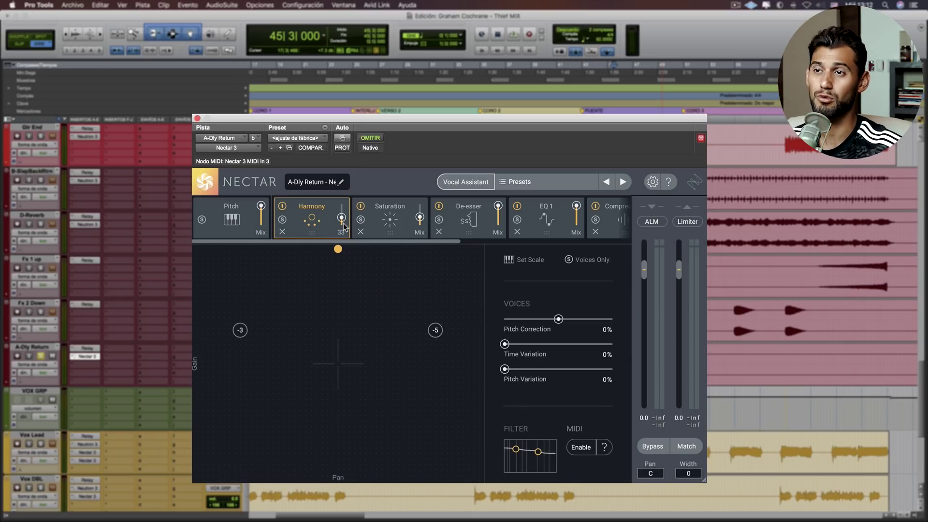
pyautogui.press('space')
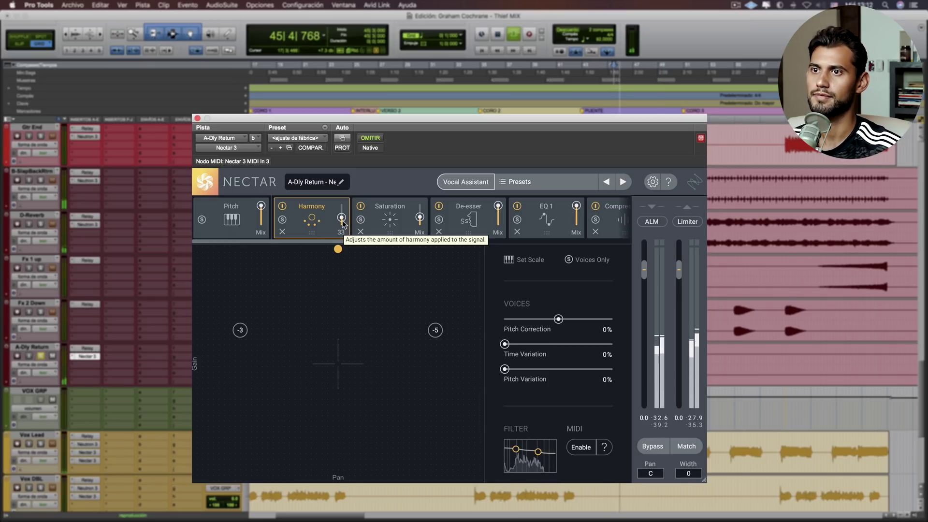
pyautogui.click(404, 223)
pyautogui.click(321, 232)
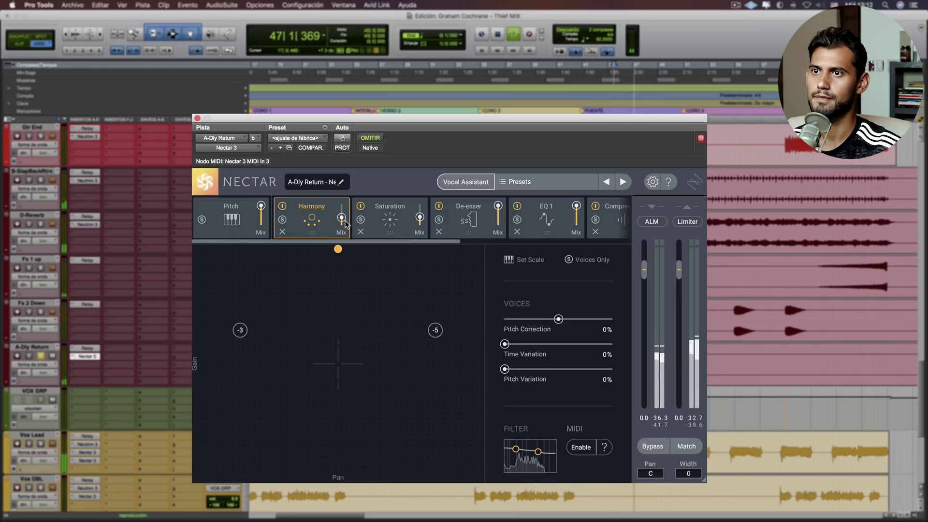
pyautogui.click(400, 225)
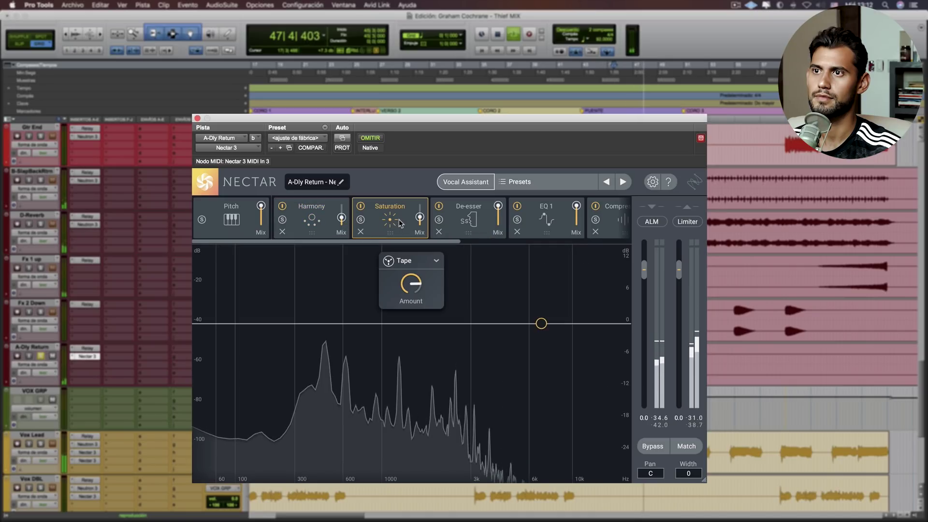
pyautogui.click(450, 221)
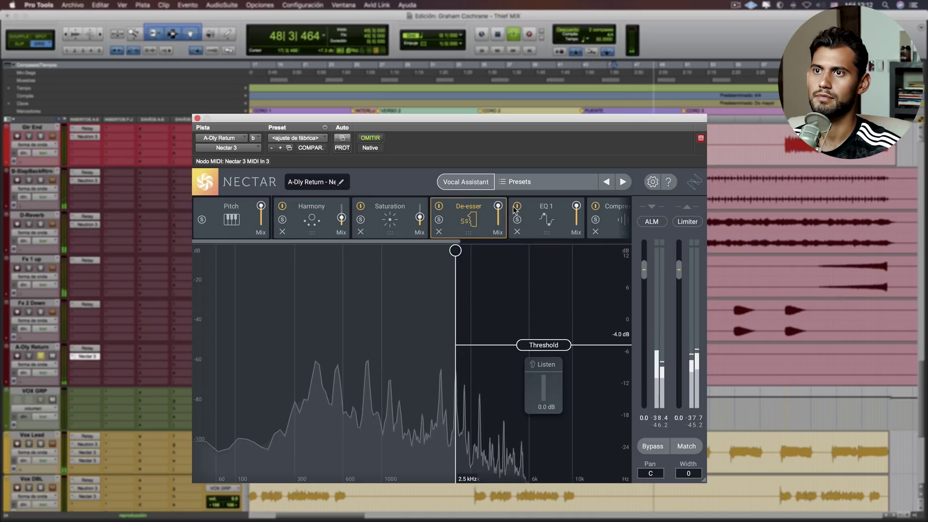
pyautogui.press('space')
# Examine Nectar 3's EQ 1 curve and Compressor 1 settings on A-Dly Return, playing the track with the compressor shown.
pyautogui.click(539, 226)
pyautogui.hscroll(3, 541, 227)
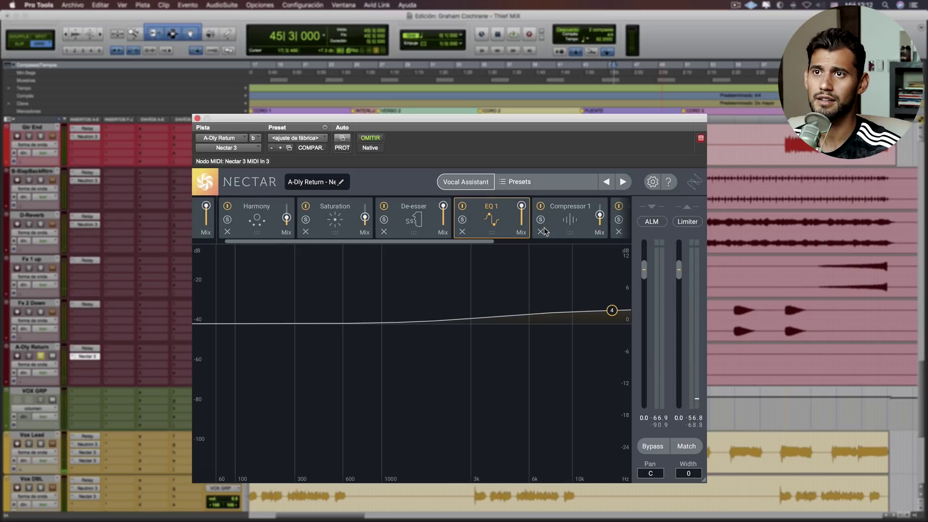
pyautogui.click(561, 226)
pyautogui.hscroll(2, 543, 227)
pyautogui.press('space')
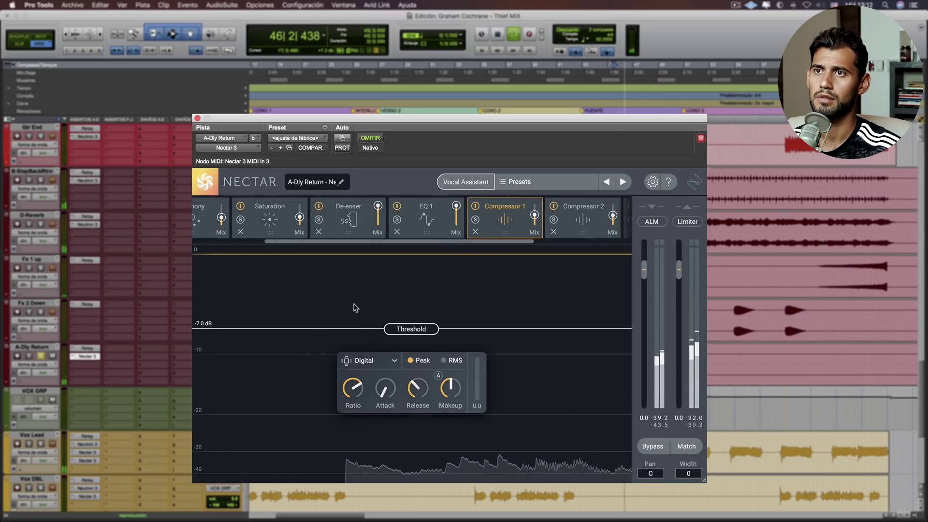
pyautogui.press('space')
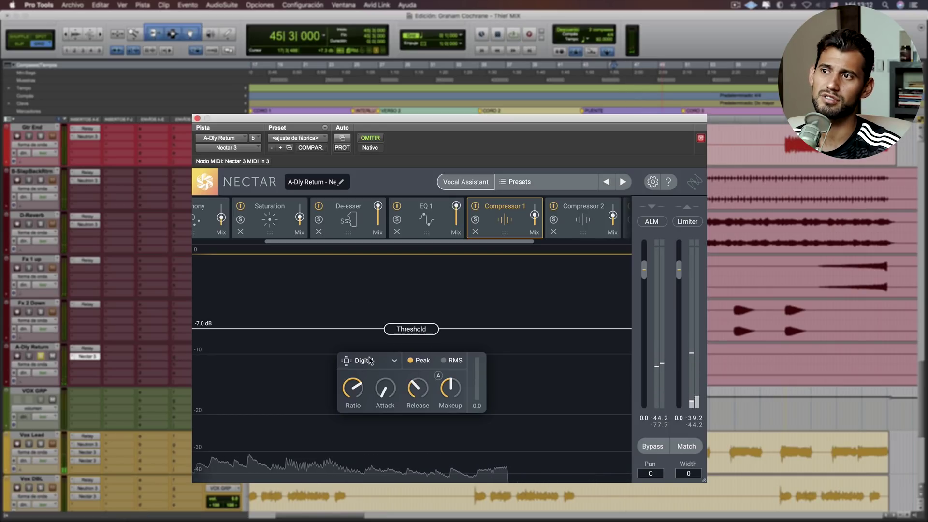
# Review Compressor 2 and the Reverb's decay with playback, and check the loaded preset in Nectar 3's preset browser.
pyautogui.click(572, 222)
pyautogui.press('space')
pyautogui.hscroll(2, 493, 234)
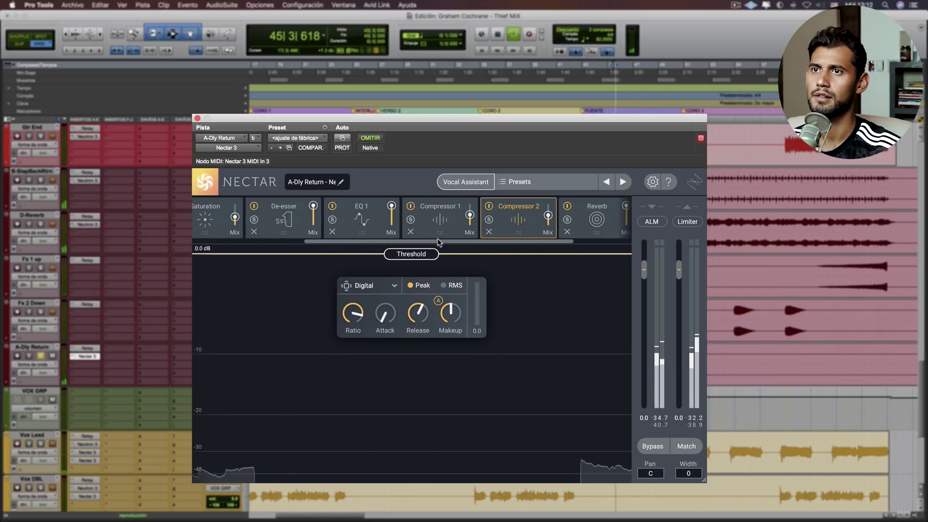
pyautogui.hscroll(2, 494, 235)
pyautogui.click(573, 227)
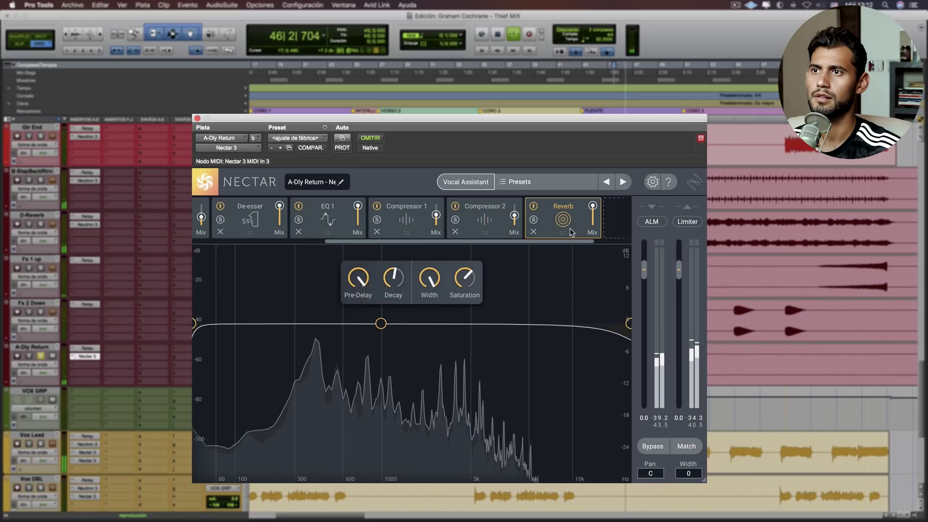
pyautogui.moveTo(404, 288)
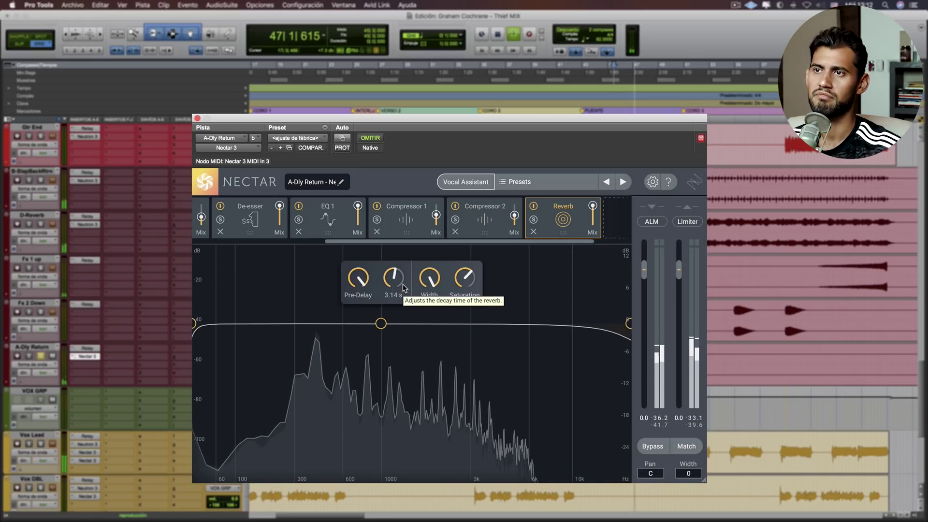
pyautogui.press('space')
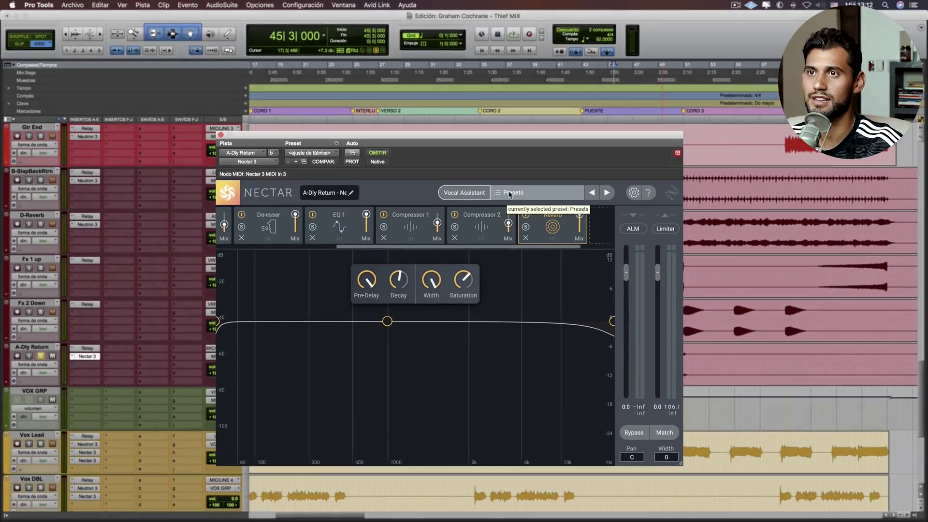
pyautogui.click(517, 182)
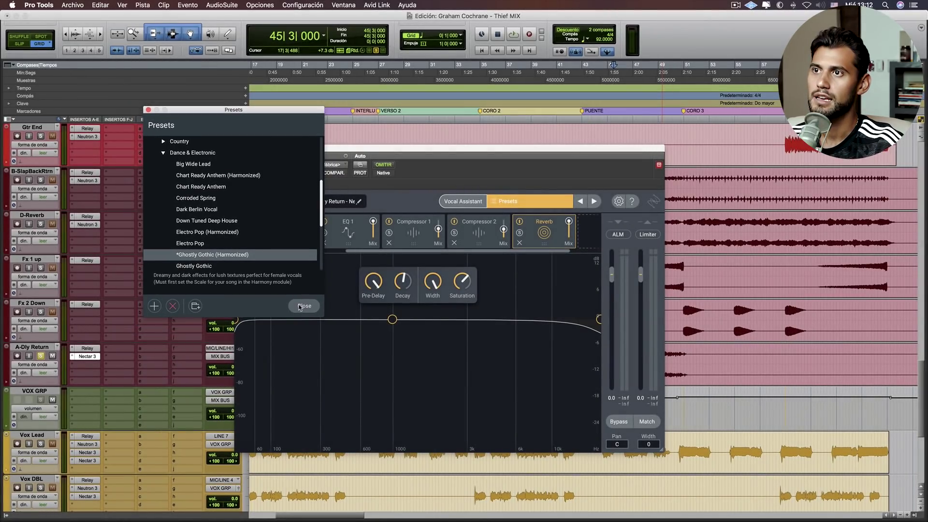
pyautogui.click(318, 324)
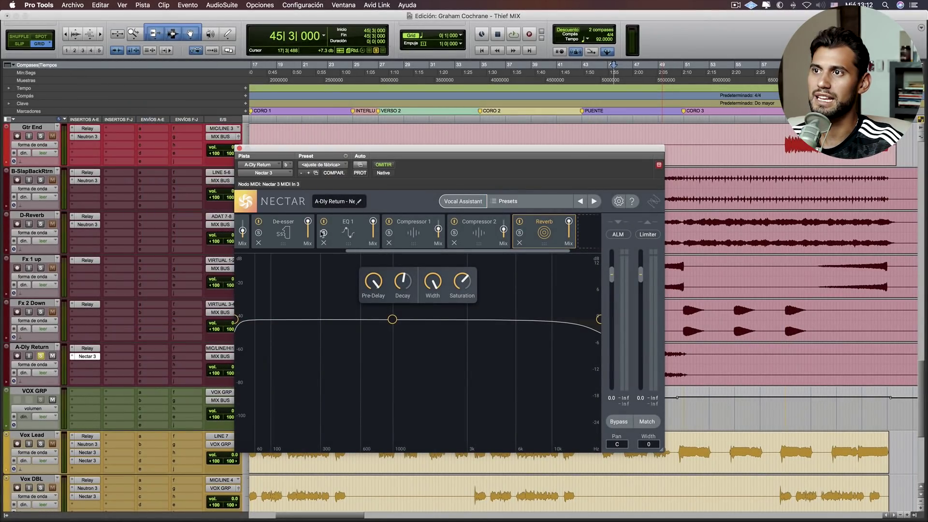
# Audition the Harmony module's mix at 97 and 84 during playback, and bring it back to around its starting level.
pyautogui.hscroll(-5, 296, 218)
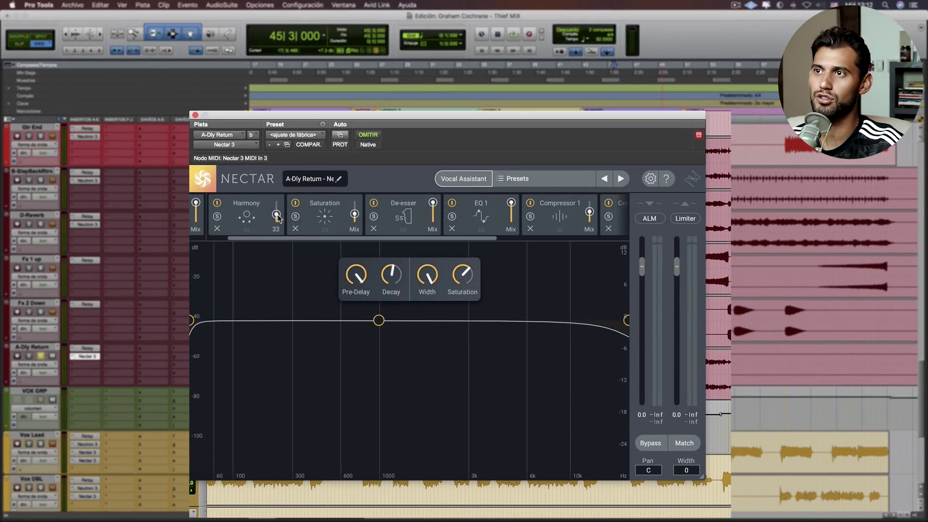
pyautogui.moveTo(278, 218); pyautogui.dragTo(279, 207)
pyautogui.press('space')
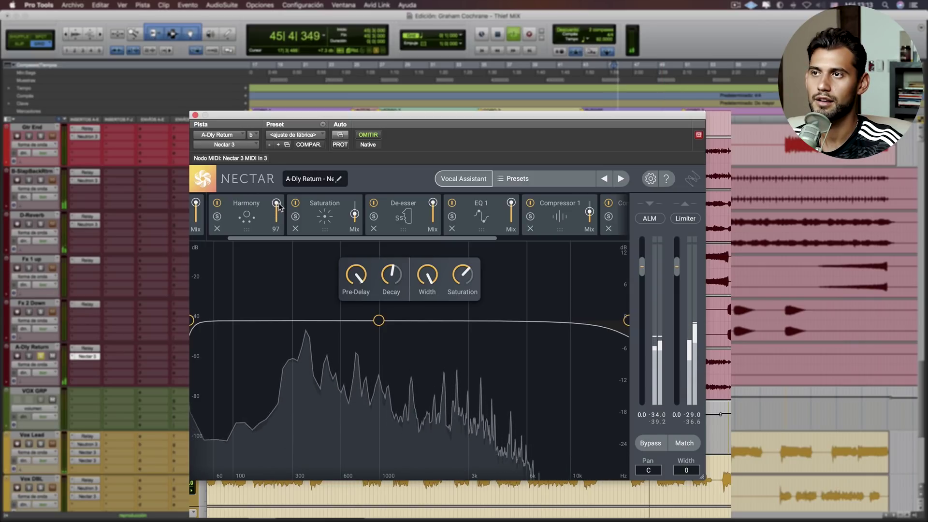
pyautogui.moveTo(278, 204); pyautogui.dragTo(278, 205)
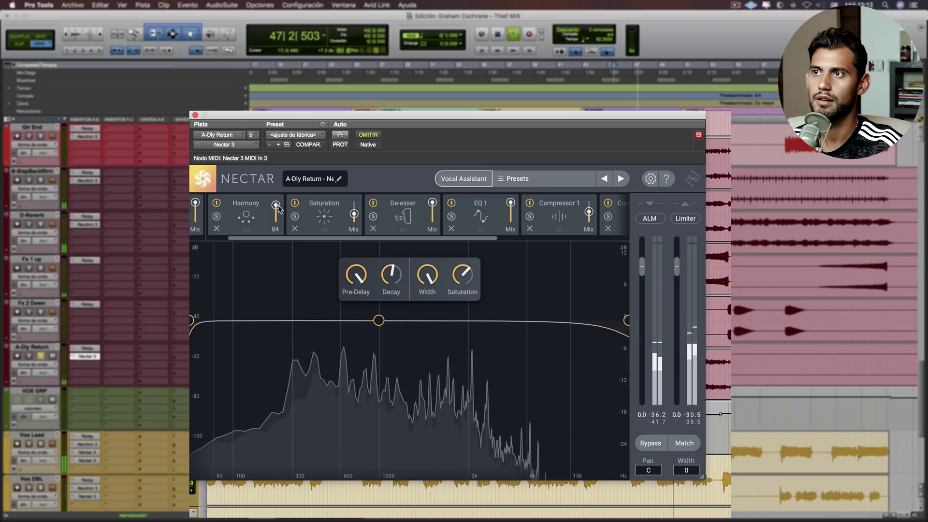
pyautogui.moveTo(279, 209); pyautogui.dragTo(278, 218)
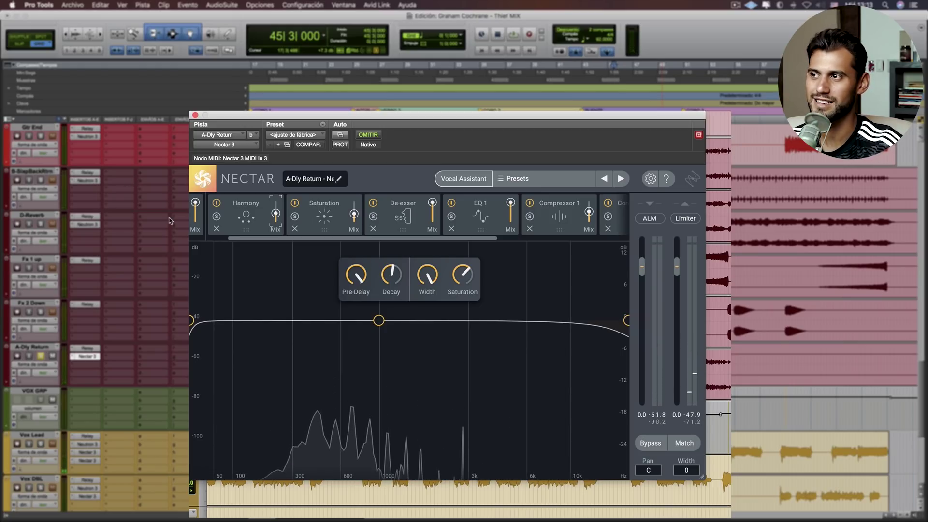
# Solo Ill Electric together with A-Dly Return, close Nectar 3, play both through the PUENTE section and show the whole song's timeline.
pyautogui.click(43, 143)
pyautogui.scroll(2, 45, 178)
pyautogui.scroll(5, 46, 178)
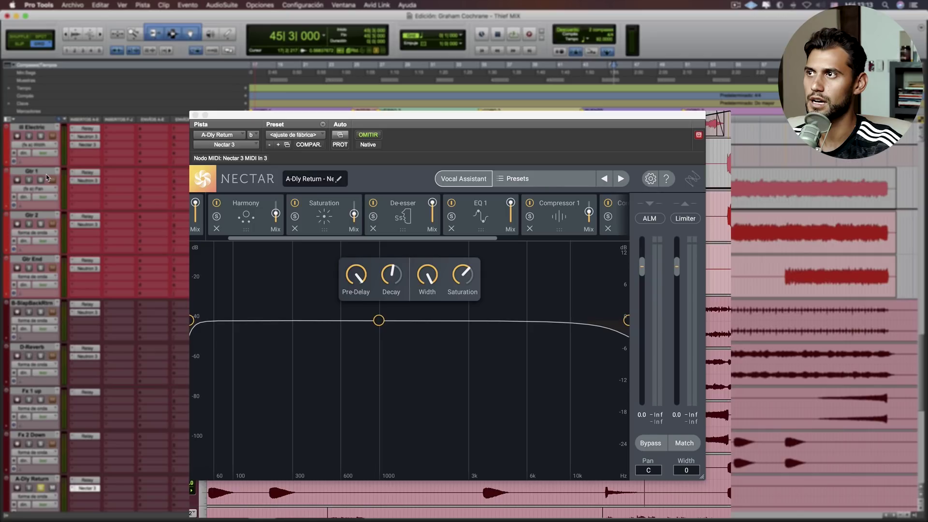
pyautogui.press('space')
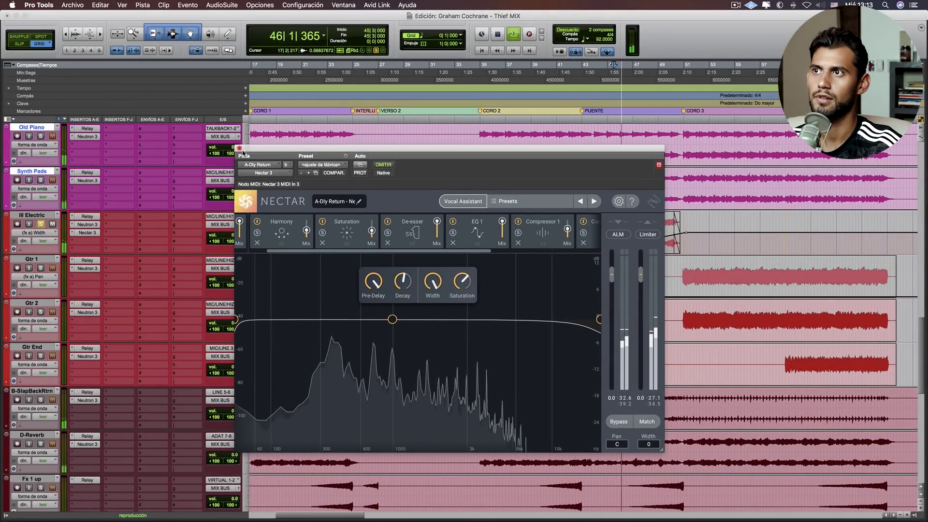
pyautogui.click(239, 148)
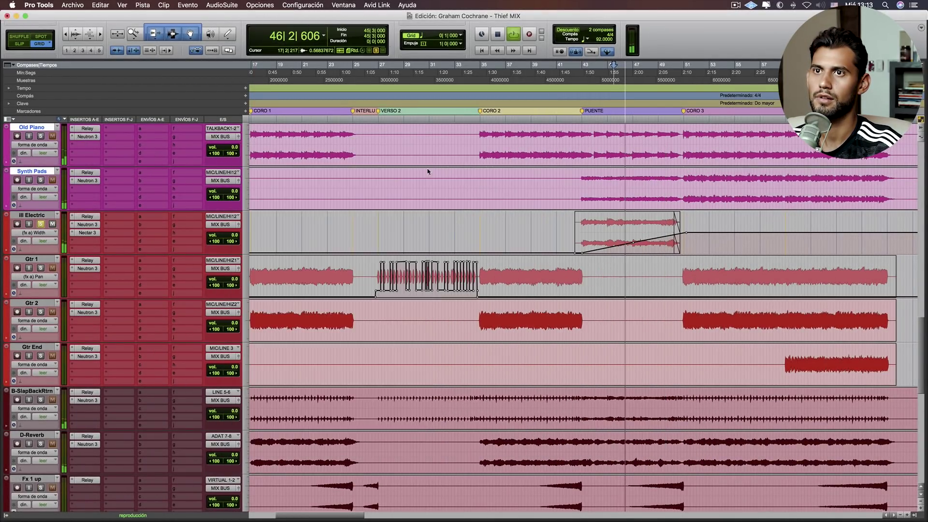
pyautogui.scroll(-4, 435, 169)
pyautogui.scroll(-2, 434, 169)
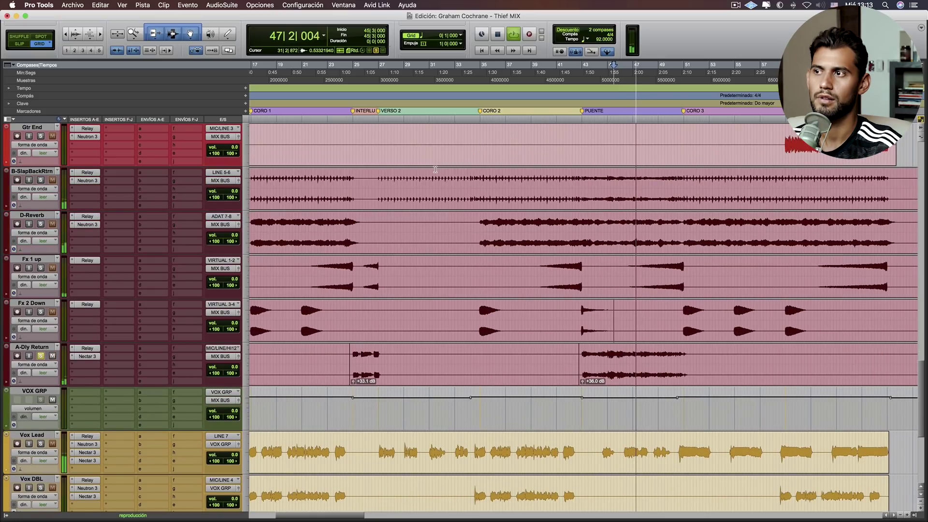
pyautogui.scroll(-2, 435, 169)
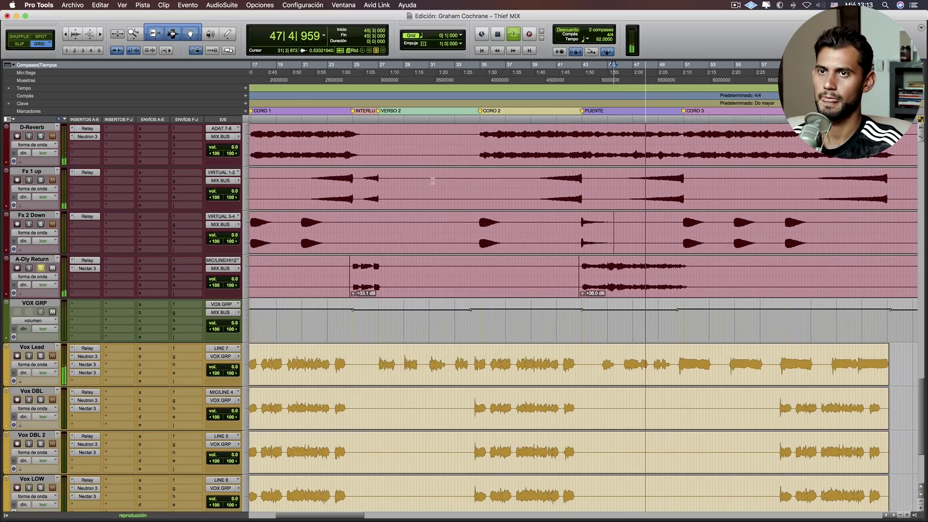
pyautogui.press('super+bracketleft')
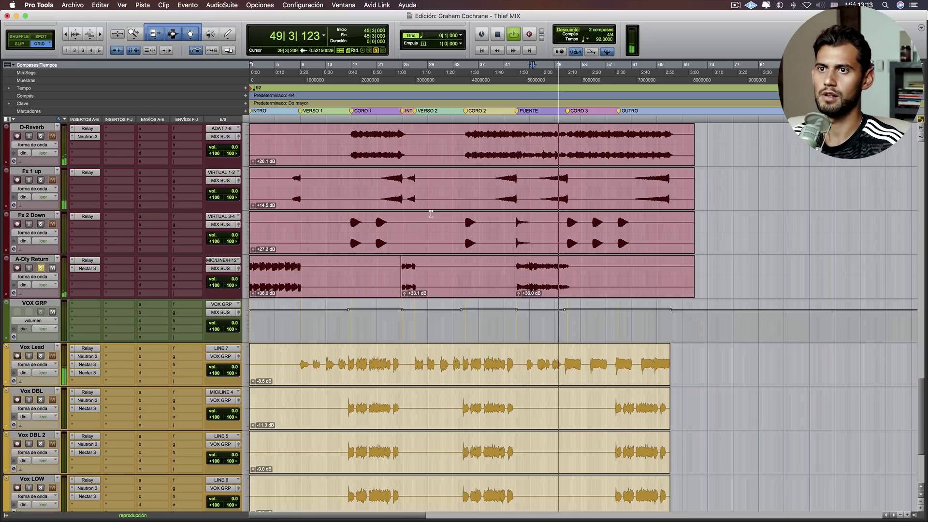
pyautogui.press('space')
# Place the playback cursor at the start of CORO 1, bar 17, zoom in around it and clear the solos.
pyautogui.scroll(-5, 472, 280)
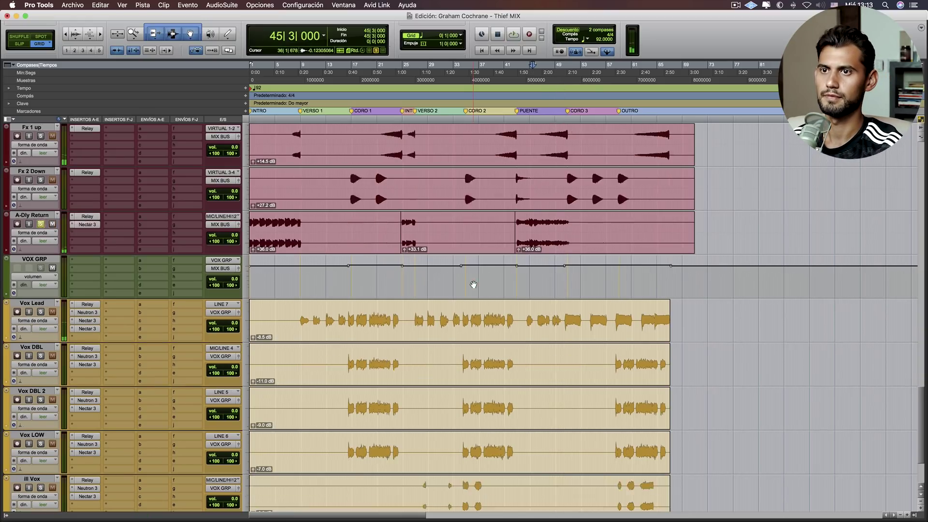
pyautogui.click(351, 212)
pyautogui.press('t')
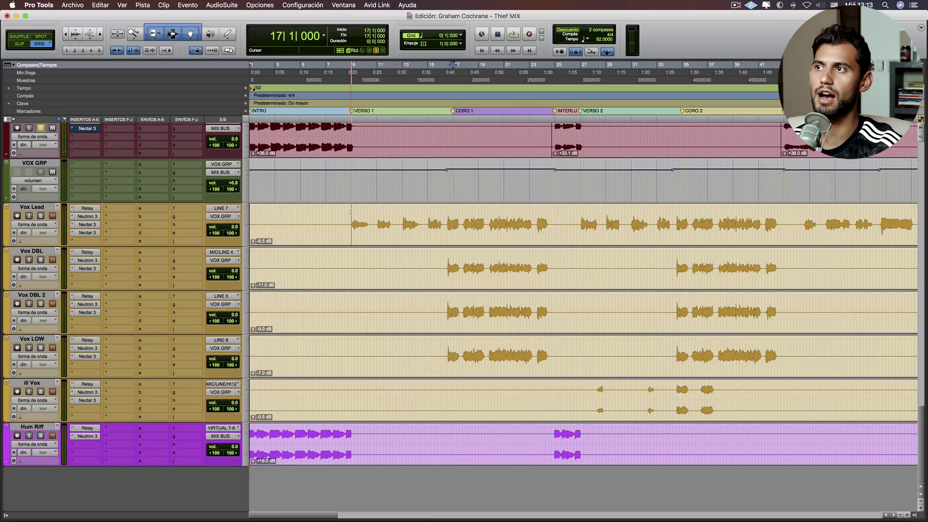
pyautogui.scroll(5, 348, 218)
pyautogui.scroll(-3, 169, 323)
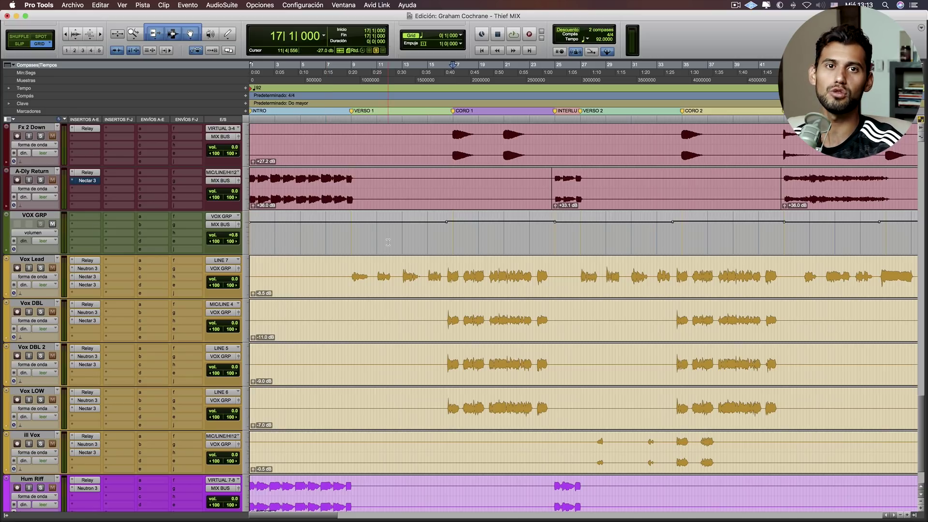
# Look over the vocal tracks across the song and place the playback cursor at bar 16, beat 3 on Vox Lead.
pyautogui.hscroll(5, 387, 242)
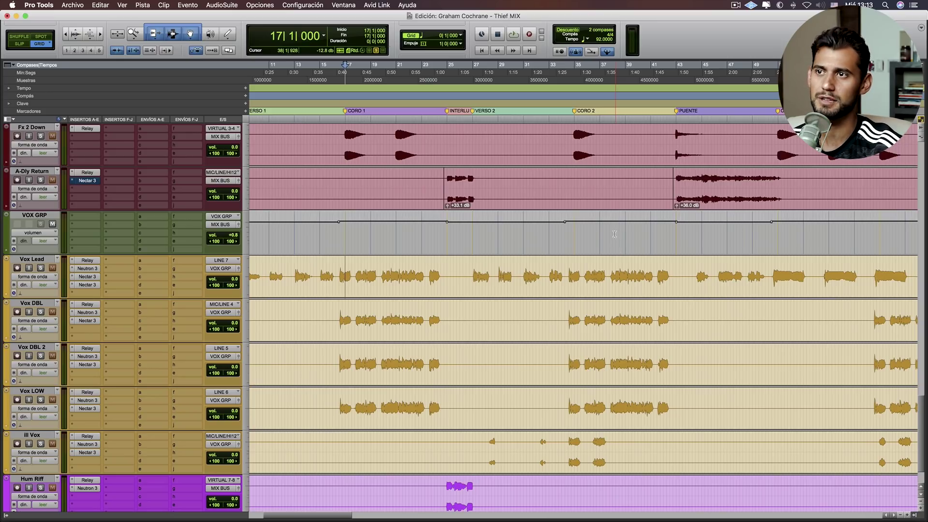
pyautogui.hscroll(-5, 616, 232)
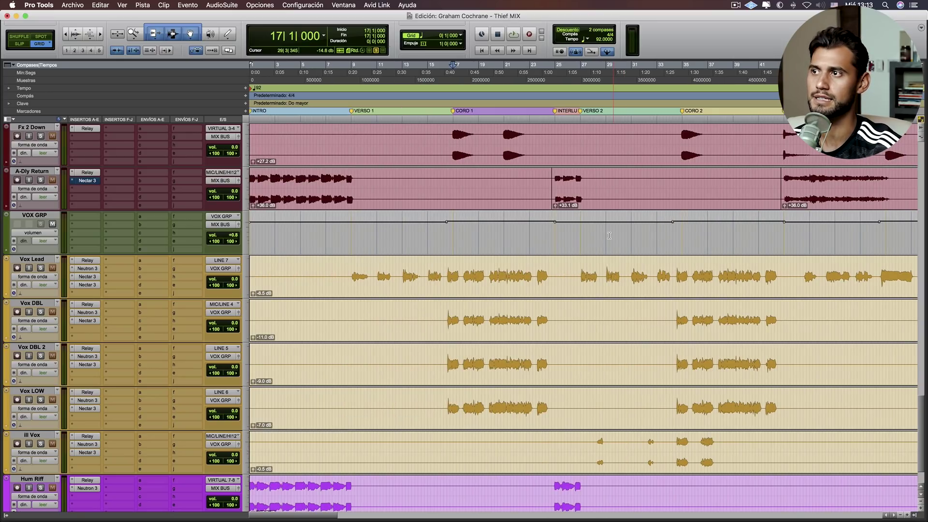
pyautogui.doubleClick(447, 276)
pyautogui.click(446, 273)
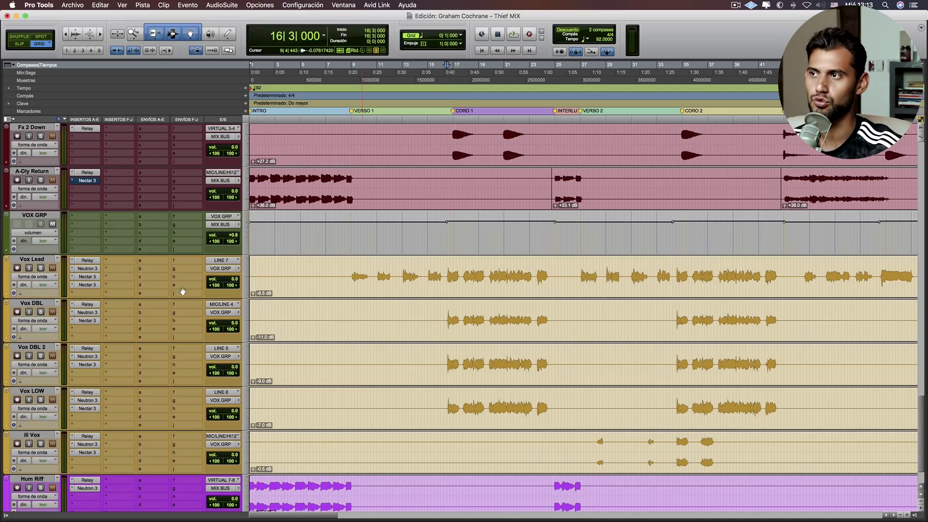
# Bypass Neutron 3 and both Nectar 3 inserts on Vox Lead, solo the track and play it unprocessed from bar 16, beat 3.
pyautogui.click(91, 269)
pyautogui.click(224, 220)
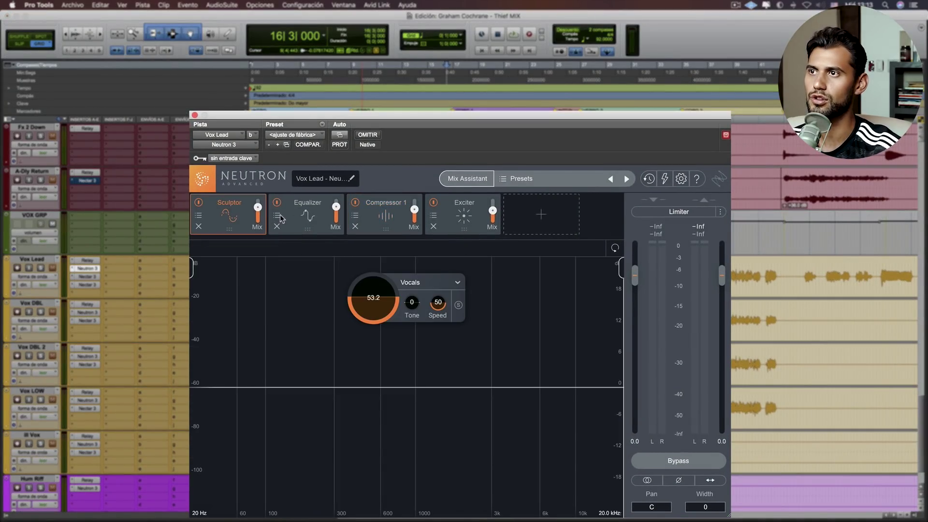
pyautogui.keyDown('super'); pyautogui.click(91, 272); pyautogui.keyUp('super')
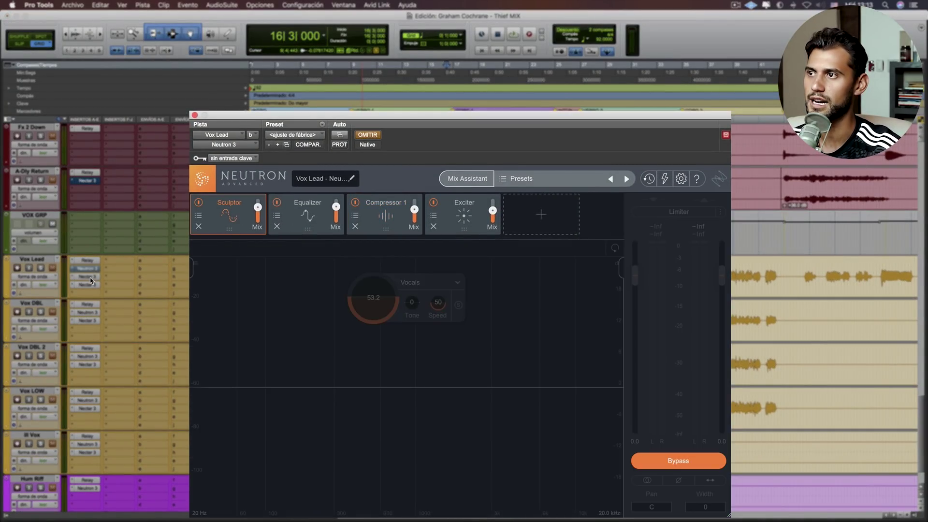
pyautogui.click(40, 269)
pyautogui.press('space')
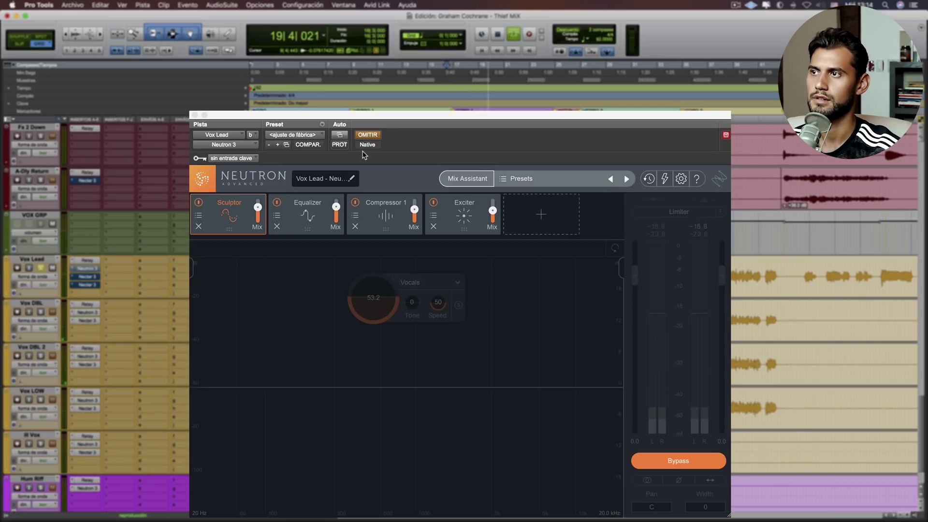
pyautogui.press('space')
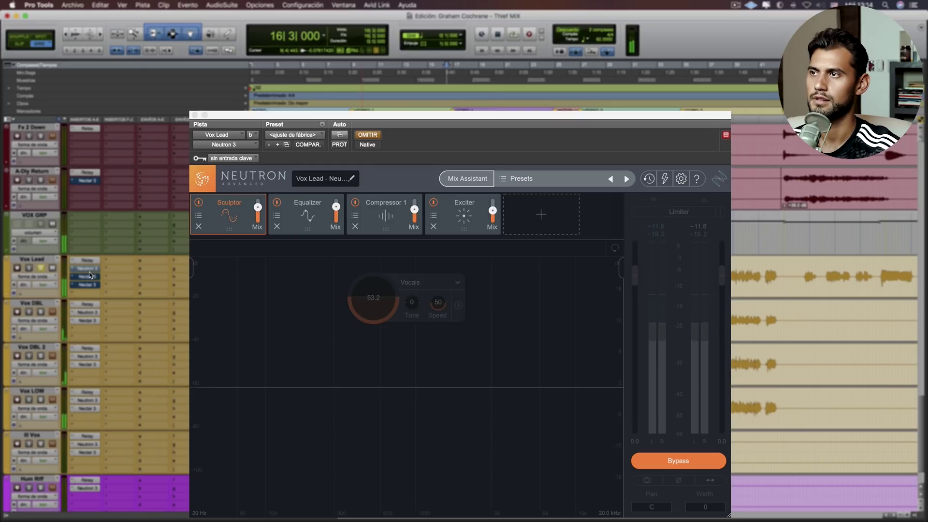
# Reactivate Neutron 3 and both Nectar 3 inserts on Vox Lead and play the same passage with the processing.
pyautogui.keyDown('super'); pyautogui.click(87, 268); pyautogui.keyUp('super')
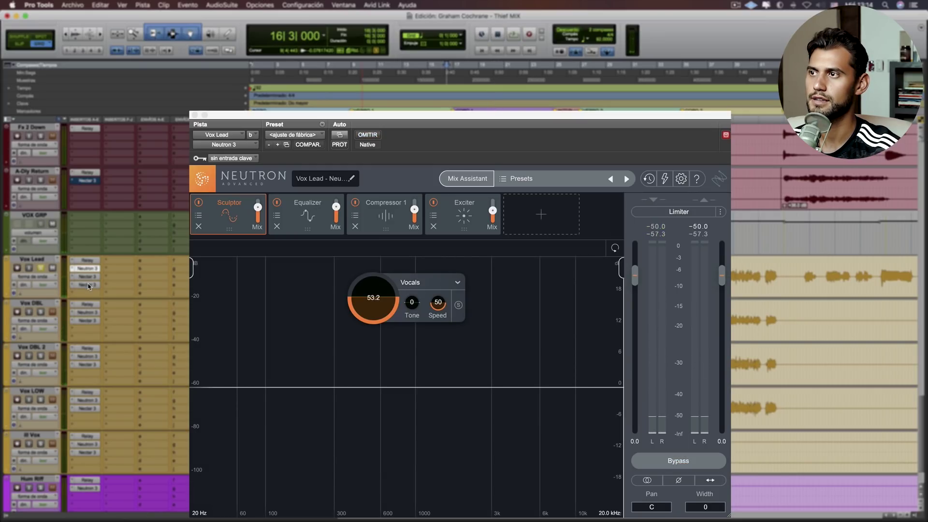
pyautogui.press('space')
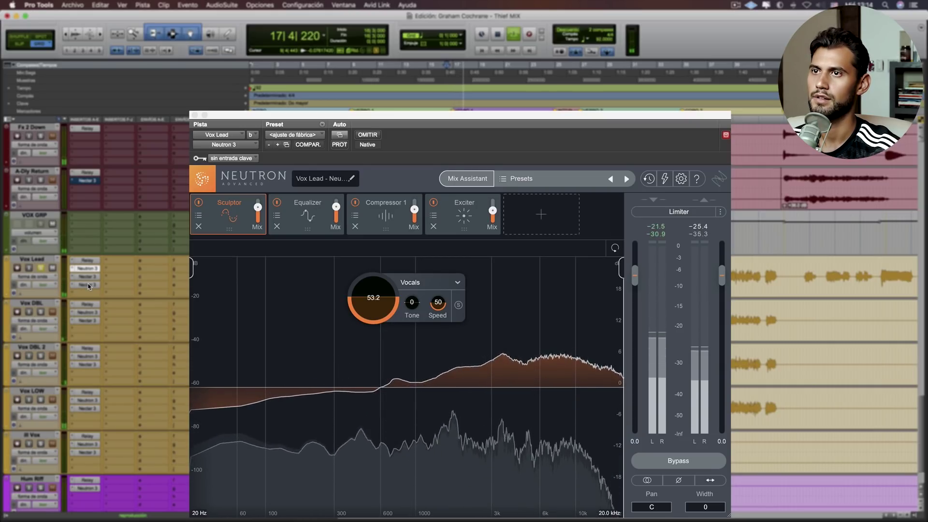
pyautogui.press('space')
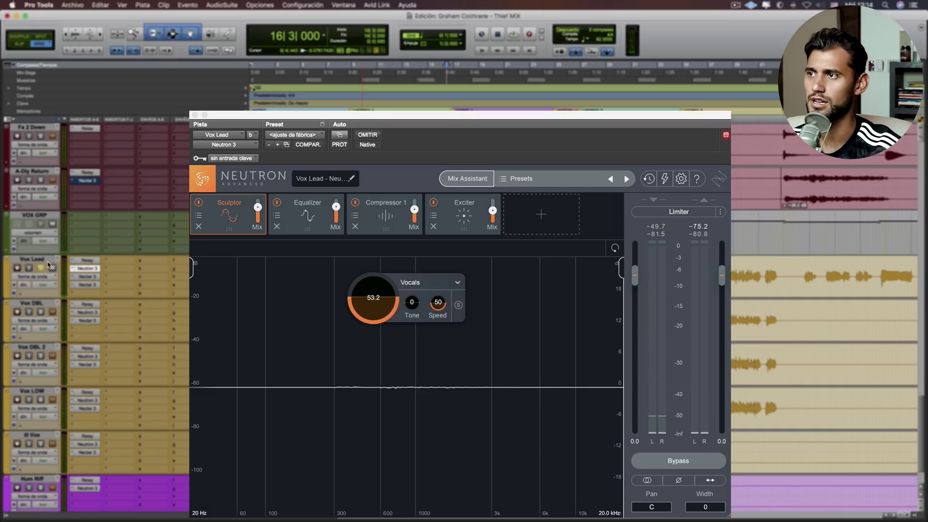
# Play Vox Lead and set the Tone of Neutron 3's Sculptor to 10.
pyautogui.click(88, 276)
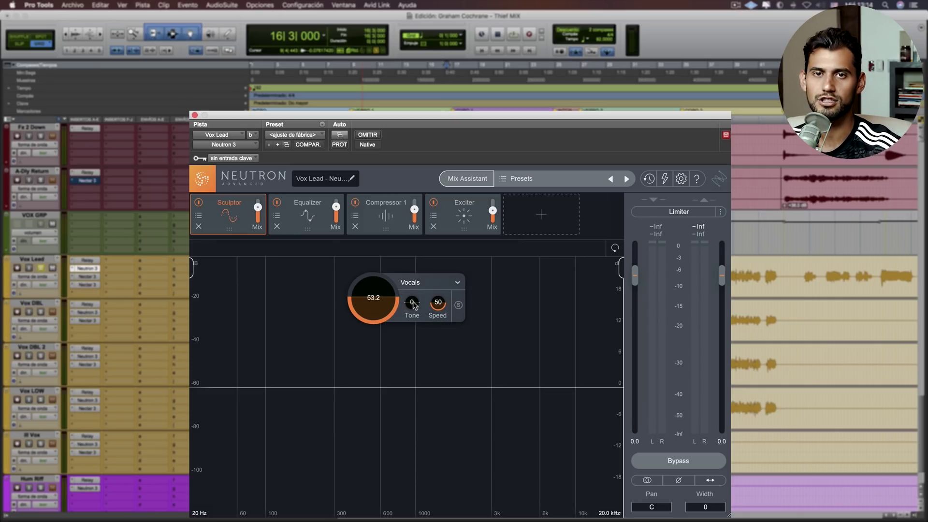
pyautogui.press('space')
pyautogui.moveTo(415, 304); pyautogui.dragTo(419, 295)
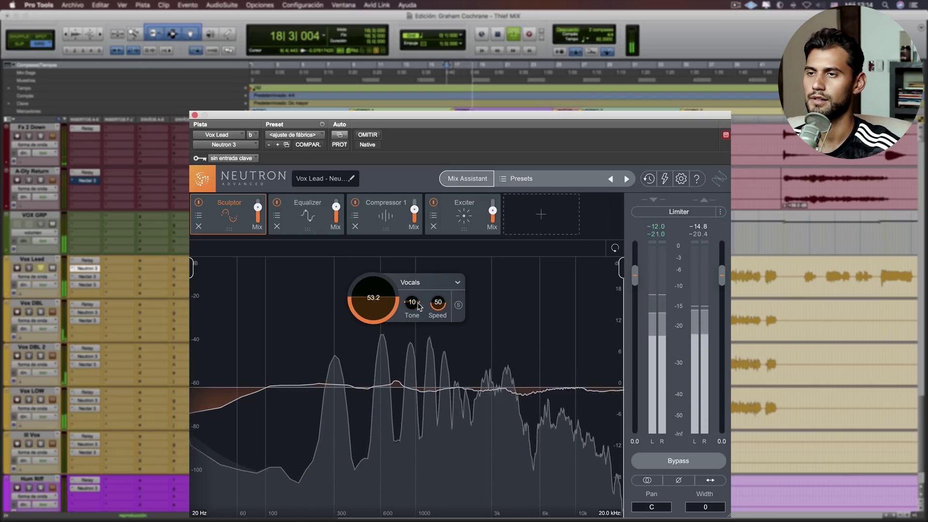
# Examine the Vox Lead Equalizer in Neutron 3, checking its highpass, band 5 dynamic Proportional Q and band 11 high shelf settings.
pyautogui.click(302, 217)
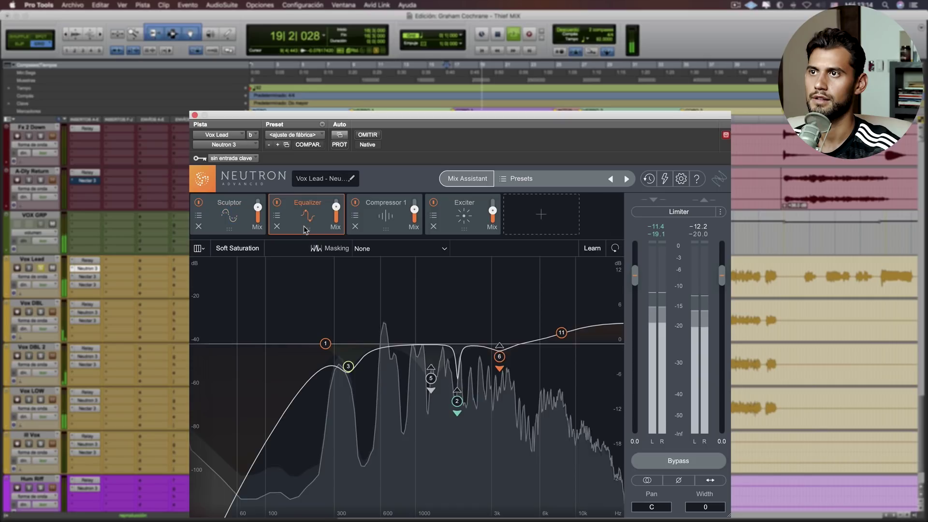
pyautogui.press('space')
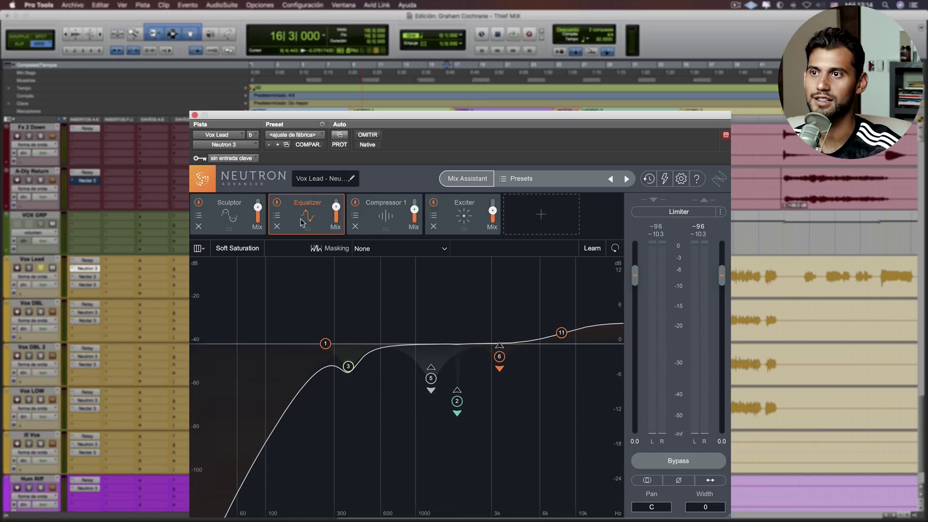
pyautogui.click(326, 346)
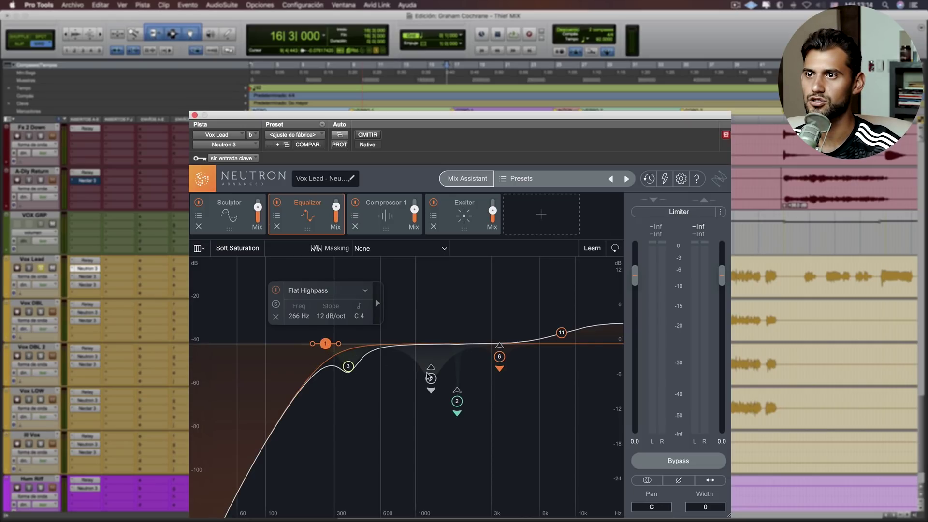
pyautogui.click(431, 378)
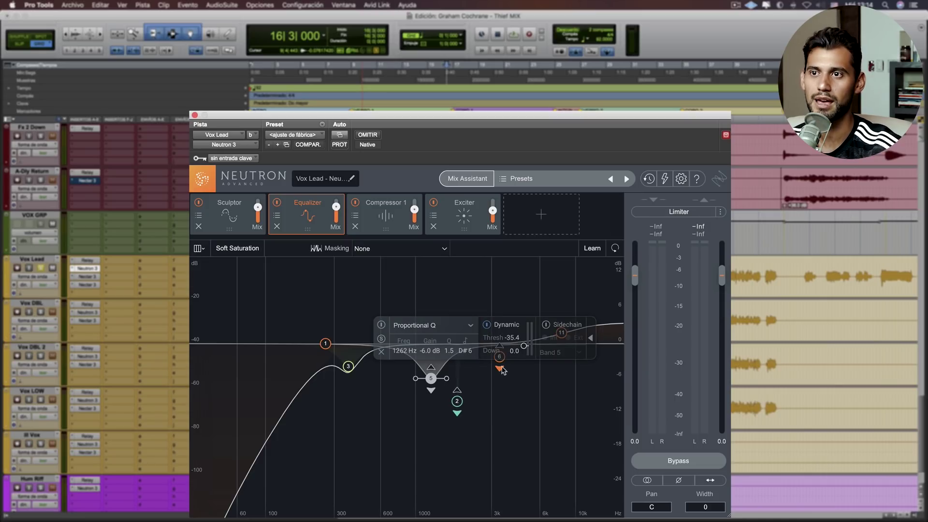
pyautogui.click(497, 404)
pyautogui.click(563, 333)
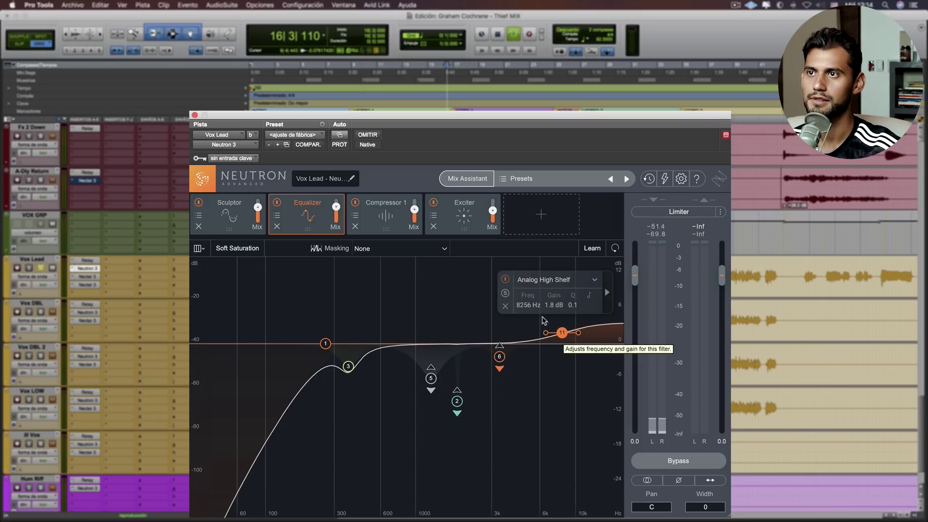
# Compare Vox Lead with the Equalizer off and on during playback and inspect band 5.
pyautogui.click(276, 203)
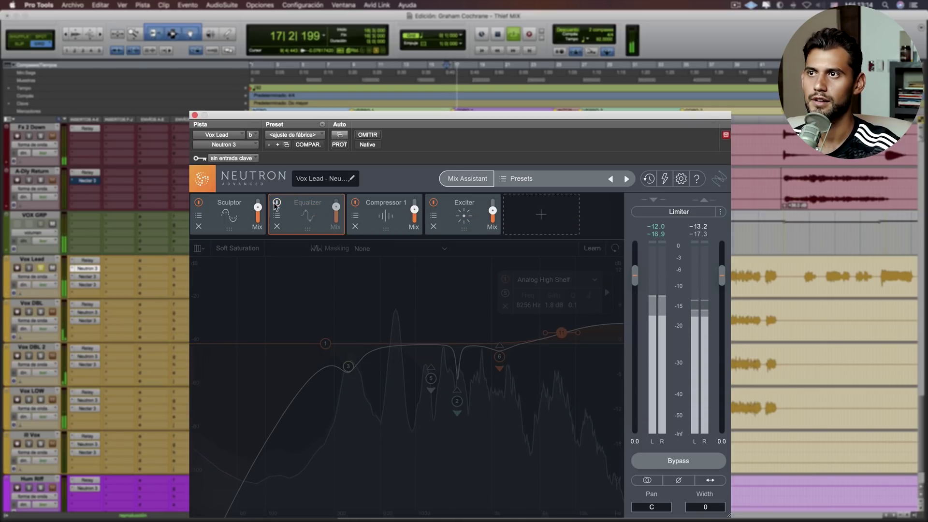
pyautogui.click(277, 204)
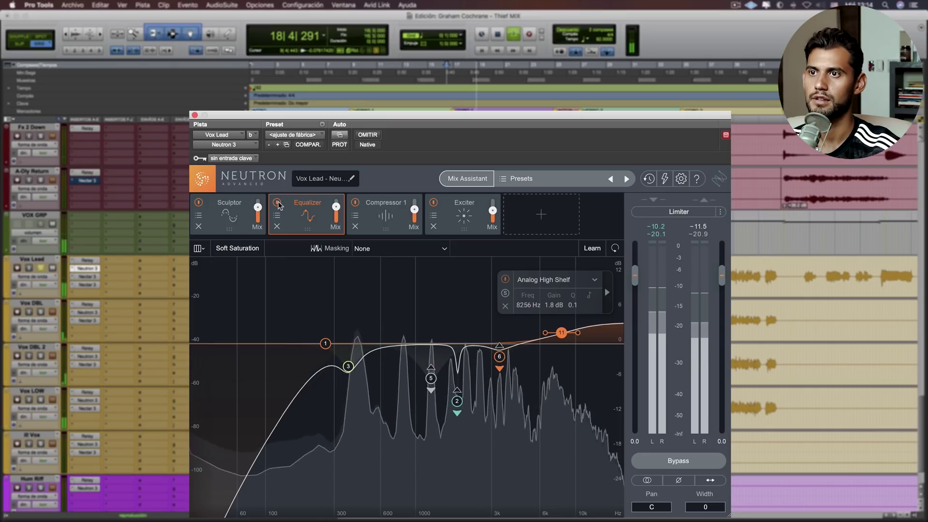
pyautogui.click(430, 377)
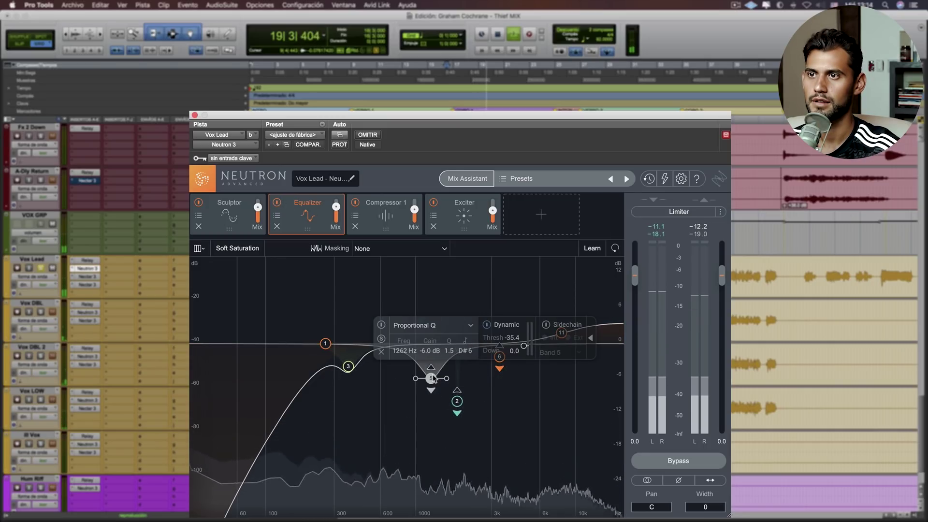
# Open Compressor 1 in Neutron 3 and compare Vox Lead with the compressor off and on during playback.
pyautogui.click(366, 209)
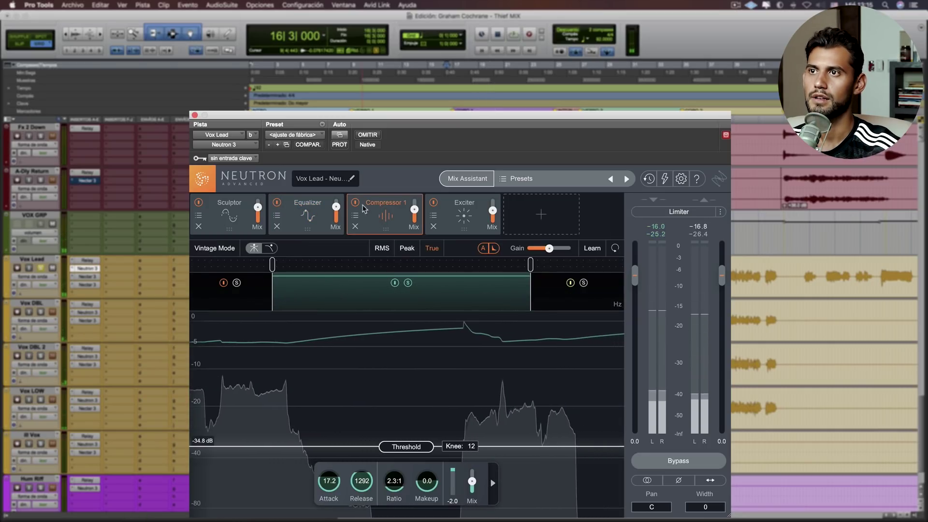
pyautogui.press('space')
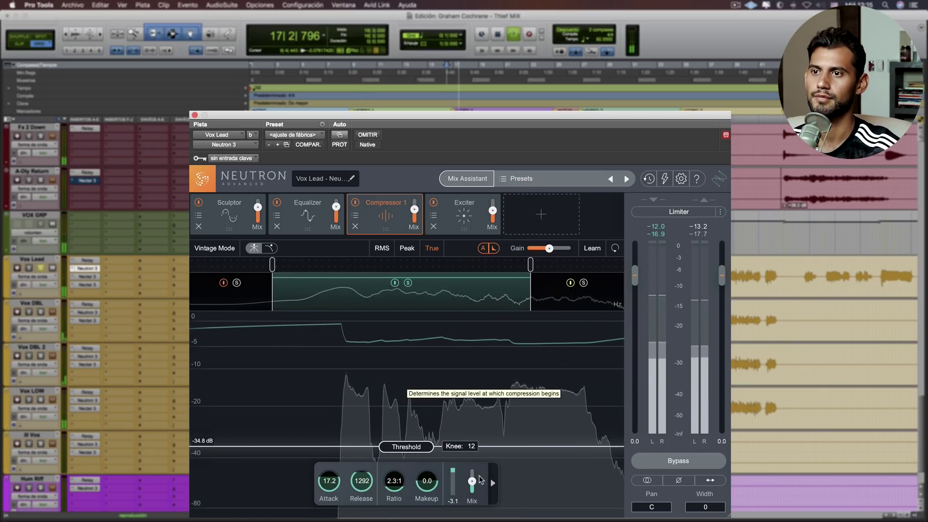
pyautogui.click(355, 202)
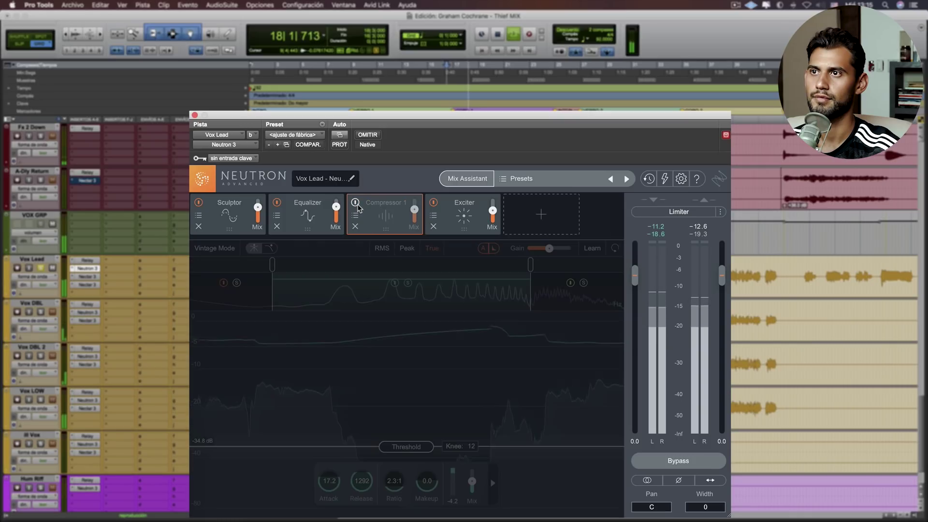
pyautogui.click(356, 205)
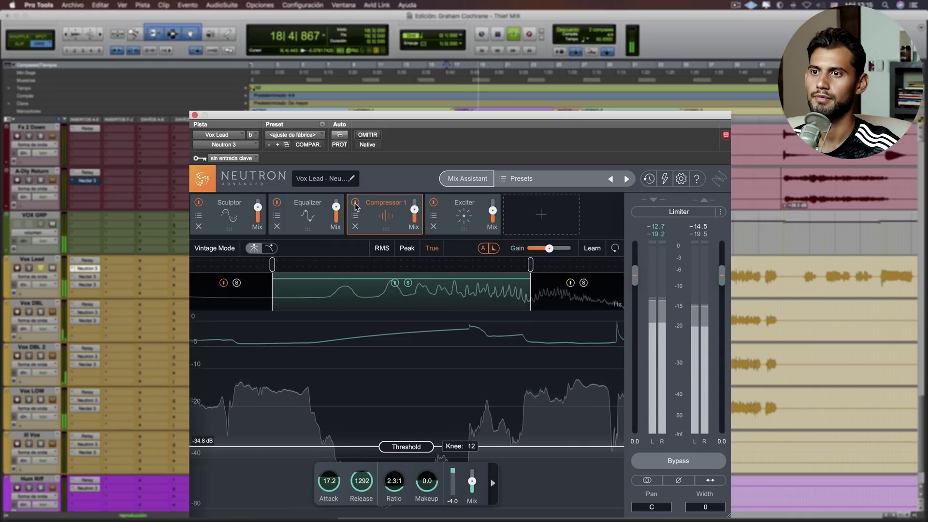
# Set Compressor 1's middle-band mix to 61 and its threshold to -33.6 dB, then stop playback.
pyautogui.moveTo(473, 483); pyautogui.dragTo(475, 485)
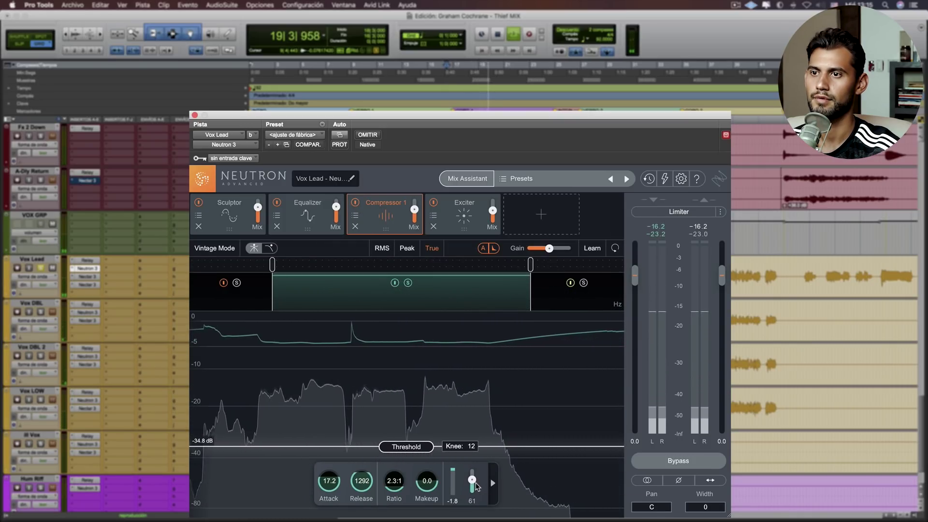
pyautogui.moveTo(416, 449); pyautogui.dragTo(417, 448)
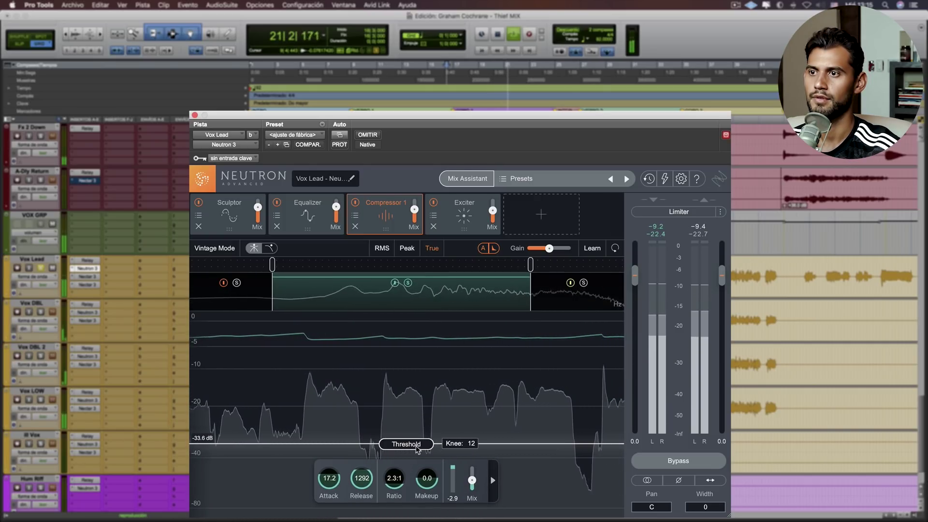
pyautogui.press('space')
# Open Neutron 3's Exciter and examine the settings of its low and high bands.
pyautogui.click(445, 209)
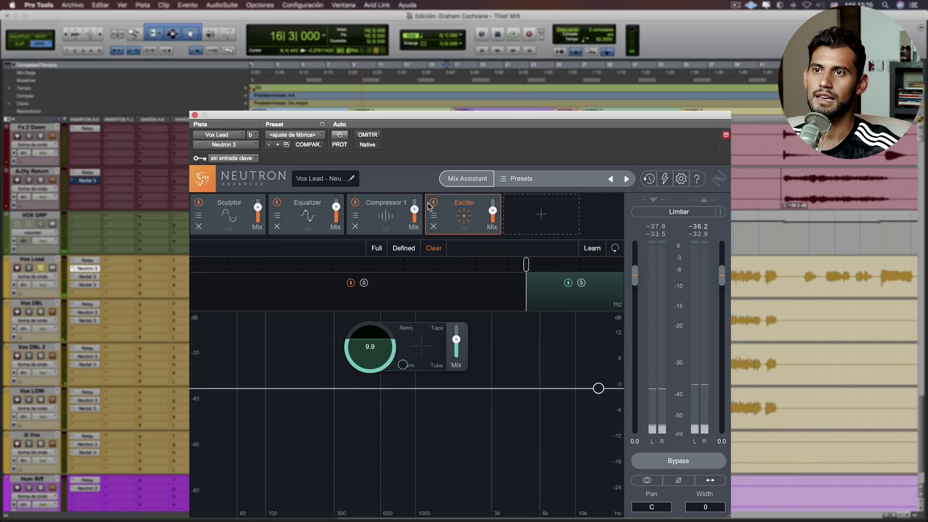
pyautogui.click(437, 300)
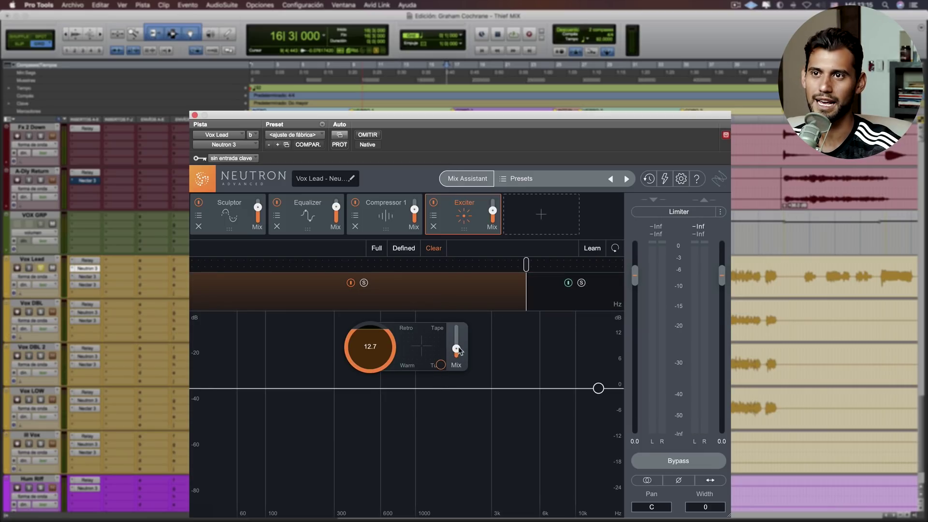
pyautogui.click(561, 301)
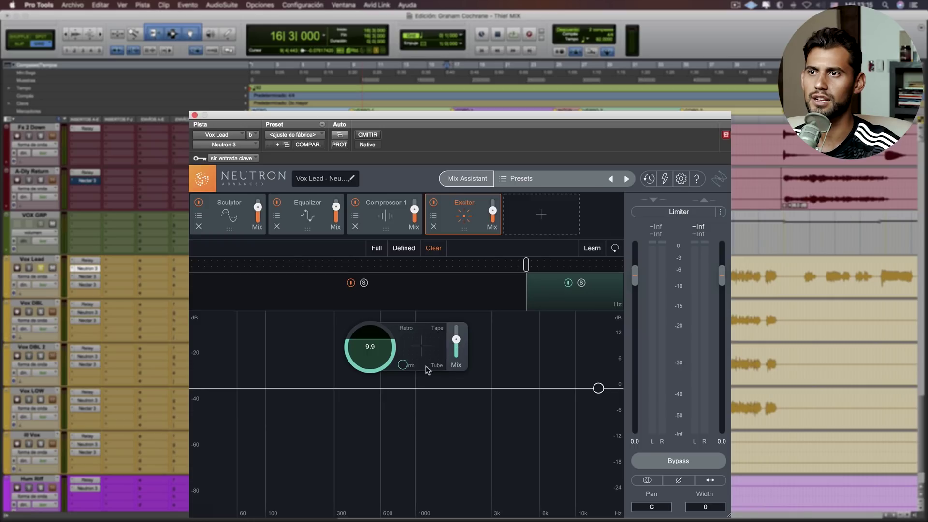
# Shift the Exciter's high-band saturation from Warm to between Warm and Retro during playback, then close Neutron 3.
pyautogui.press('space')
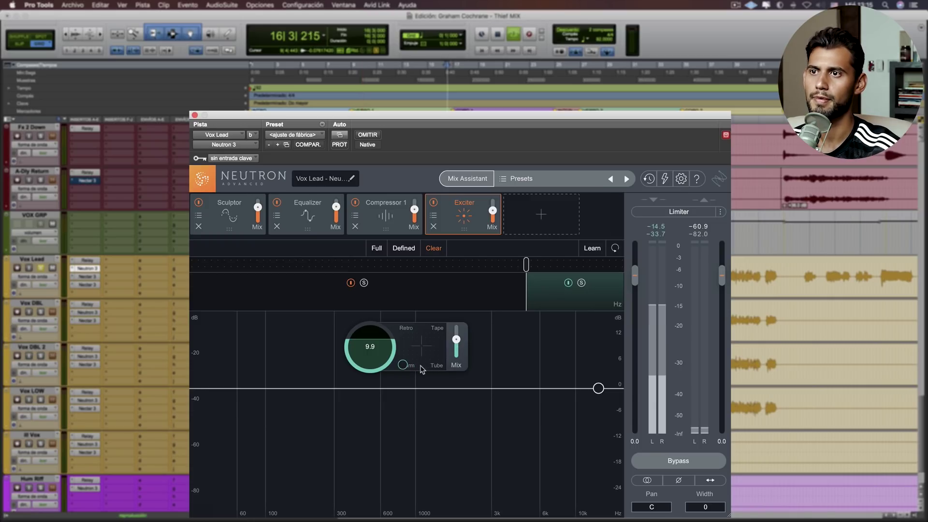
pyautogui.moveTo(414, 367); pyautogui.dragTo(412, 354)
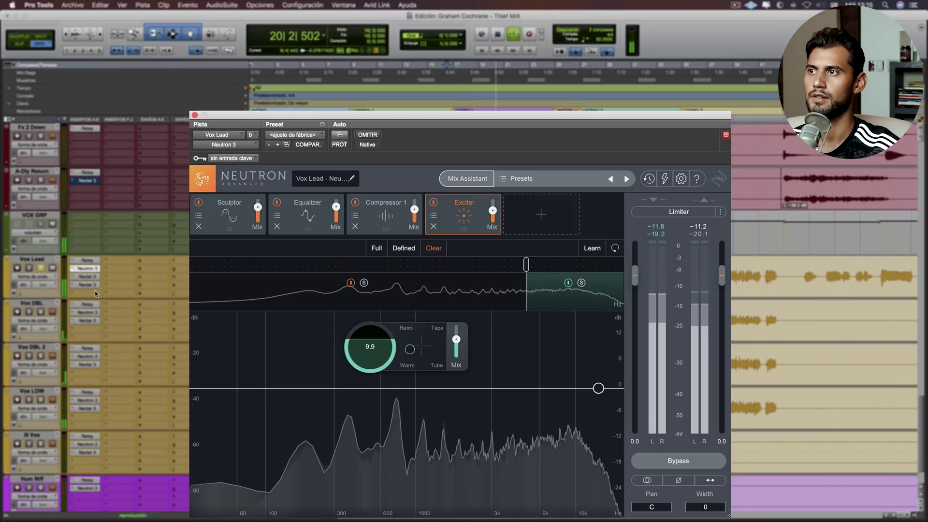
pyautogui.press('space')
pyautogui.click(239, 148)
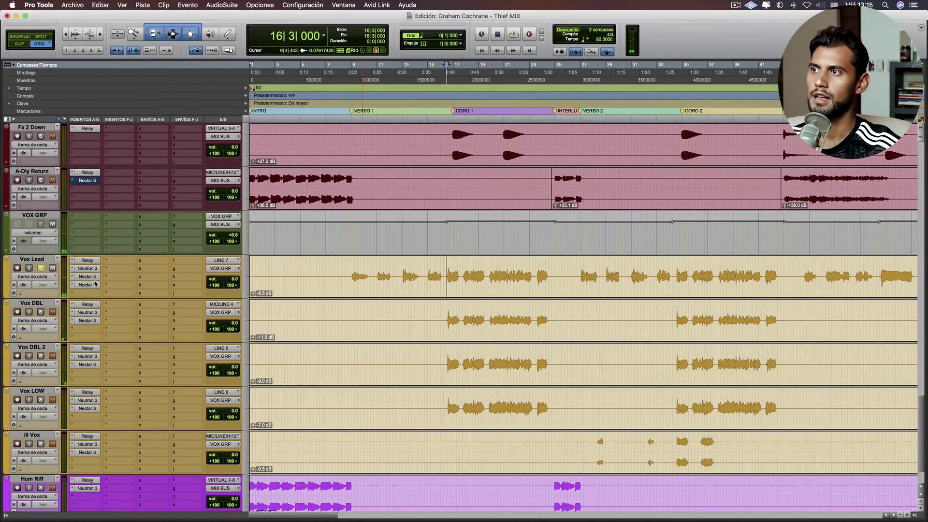
# Review the Delay and Reverb modules of Vox Lead's first Nectar 3 insert during playback, then close the plug-in.
pyautogui.click(94, 278)
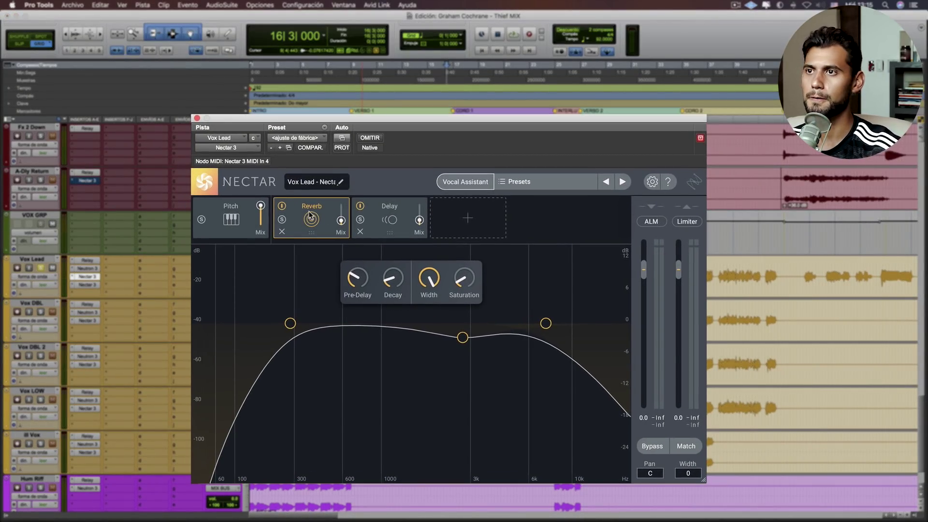
pyautogui.click(384, 215)
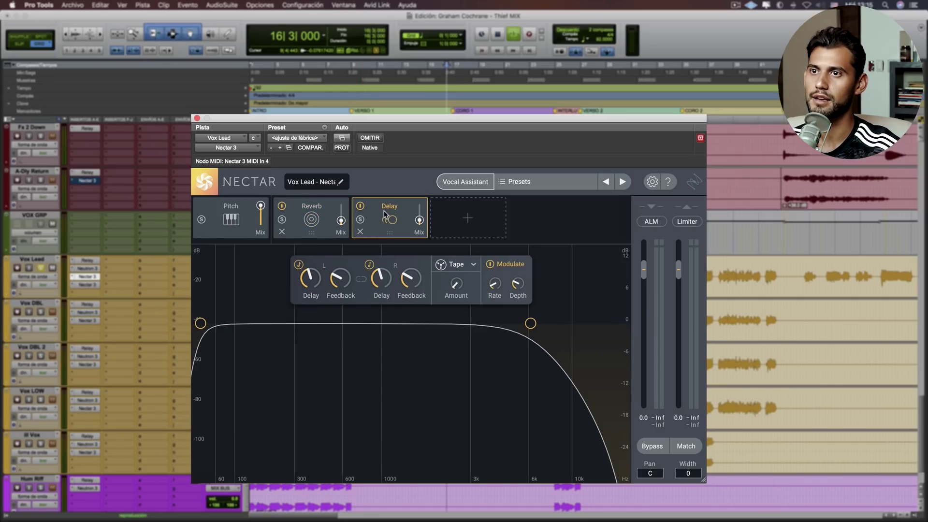
pyautogui.press('space')
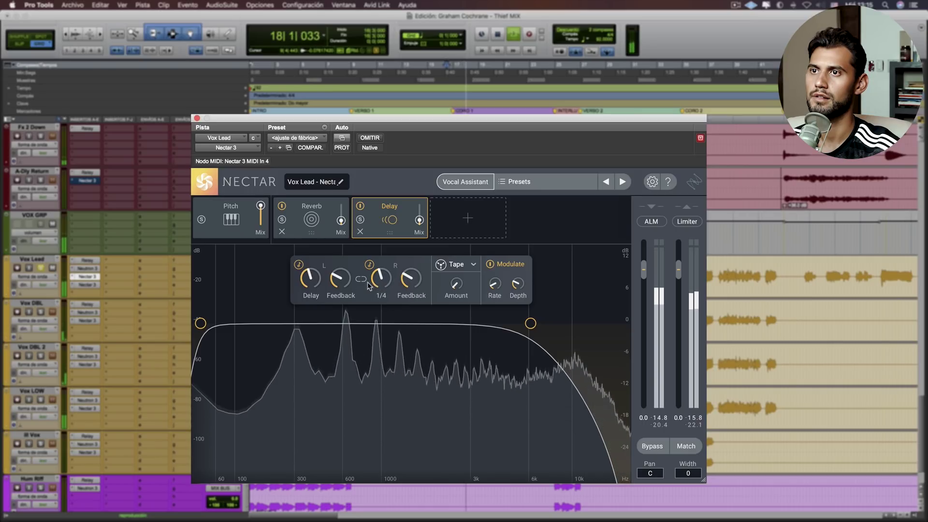
pyautogui.click(311, 212)
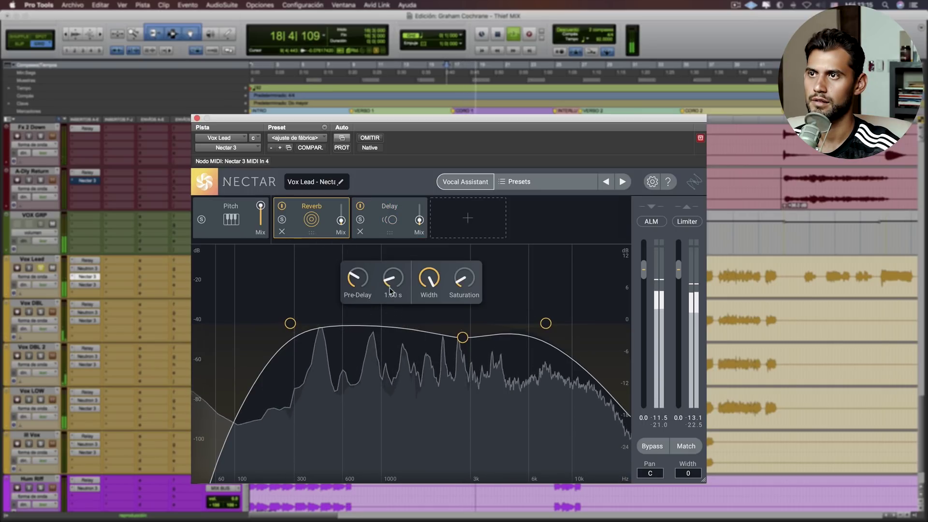
pyautogui.press('space')
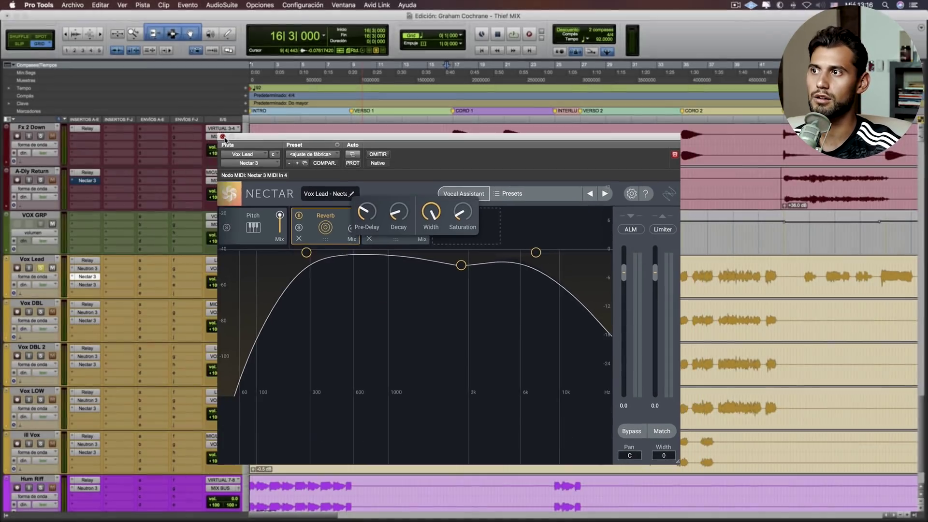
pyautogui.click(196, 118)
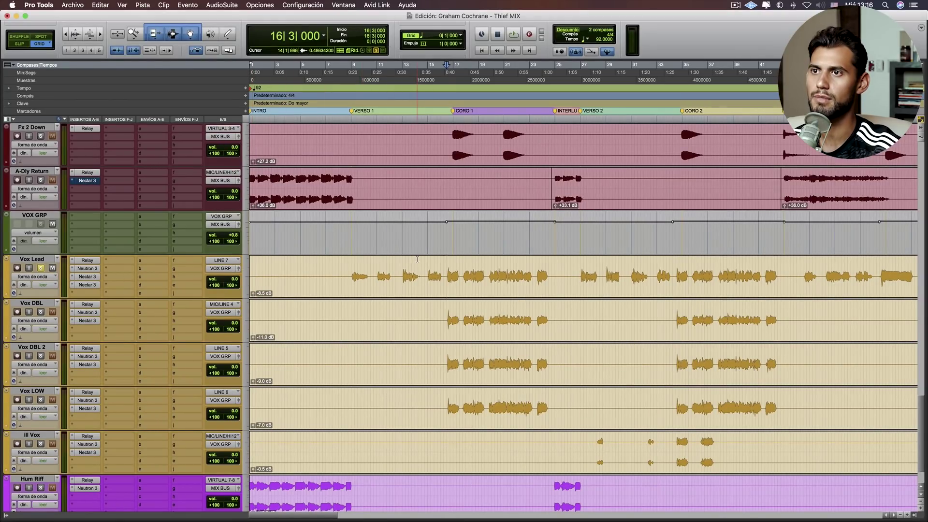
# Check the Delay module of Vox Lead's second Nectar 3 insert at chorus 1 and at the start of verse 1, then close the plug-in.
pyautogui.press('space')
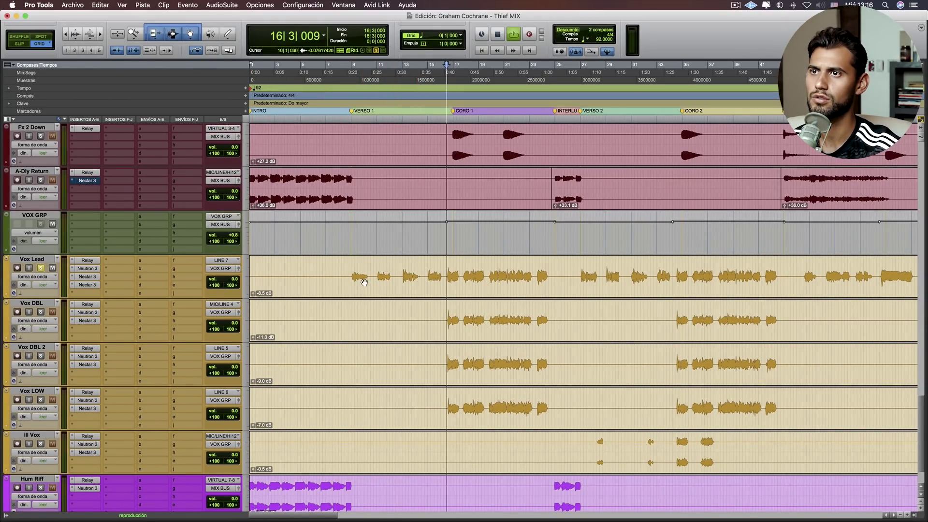
pyautogui.click(90, 285)
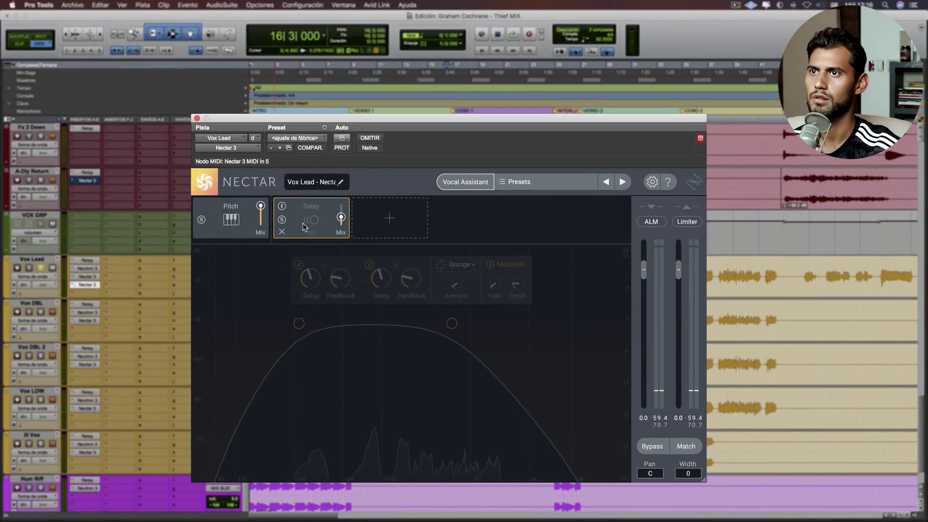
pyautogui.click(197, 118)
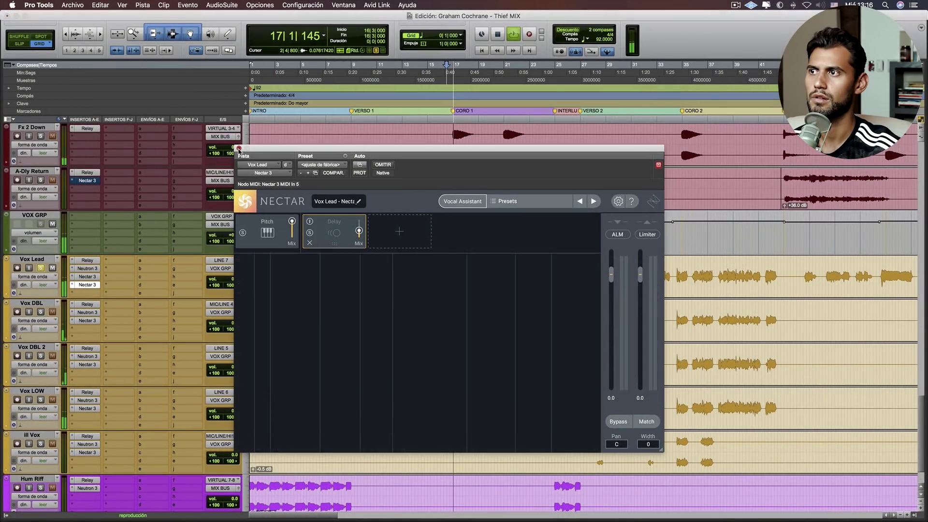
pyautogui.press('space')
pyautogui.click(350, 271)
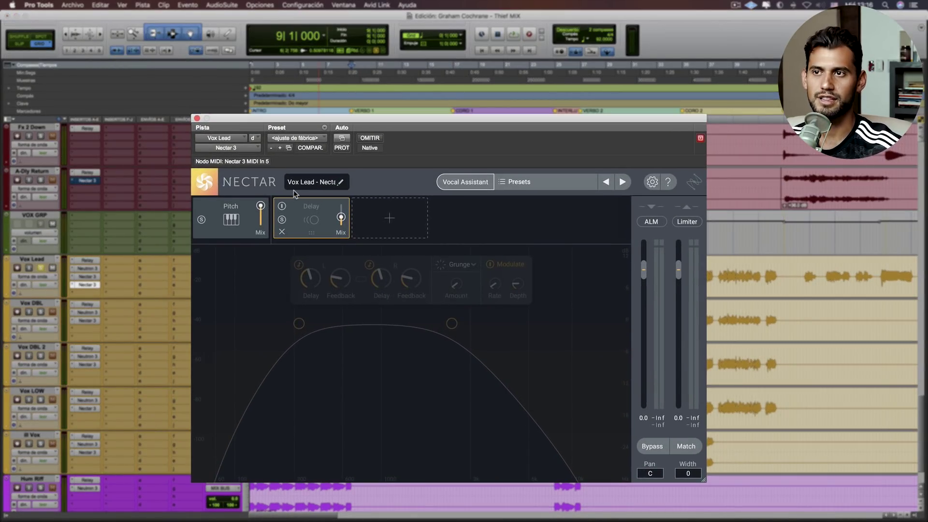
pyautogui.click(197, 118)
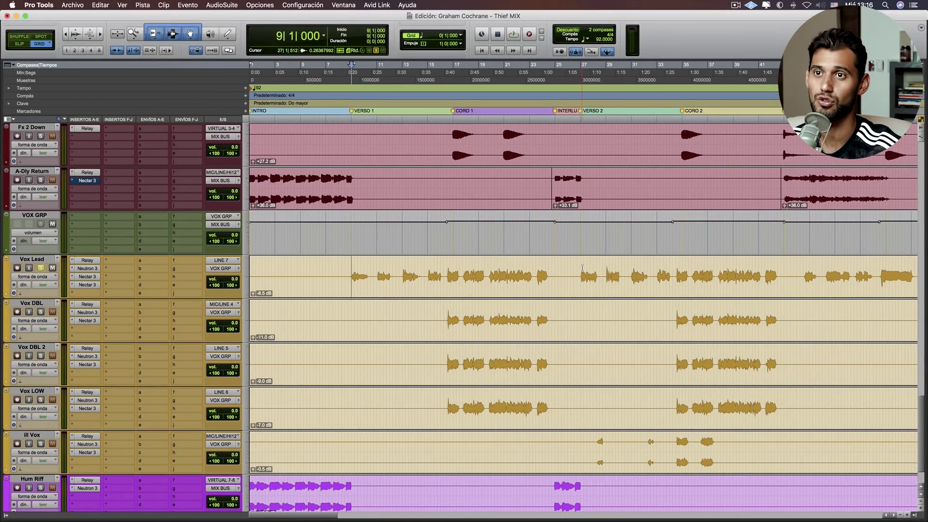
# Play Vox Lead from verse 2 and toggle the Delay module of its second Nectar 3 insert, then close the plug-in.
pyautogui.press('space')
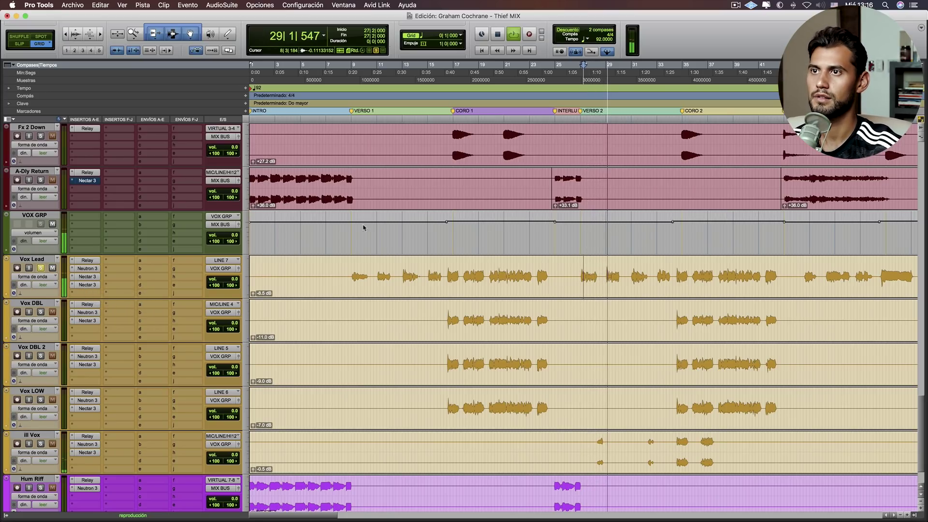
pyautogui.click(87, 284)
pyautogui.click(298, 208)
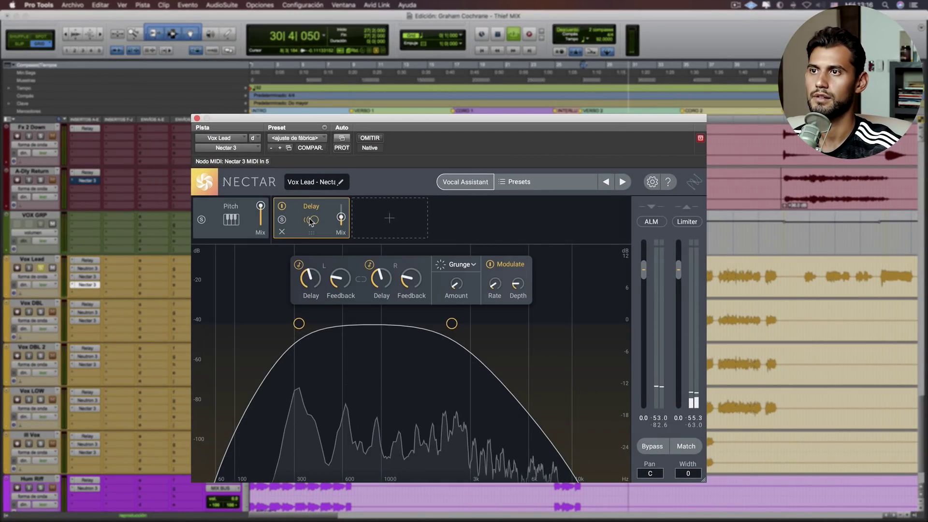
pyautogui.click(282, 206)
pyautogui.click(197, 118)
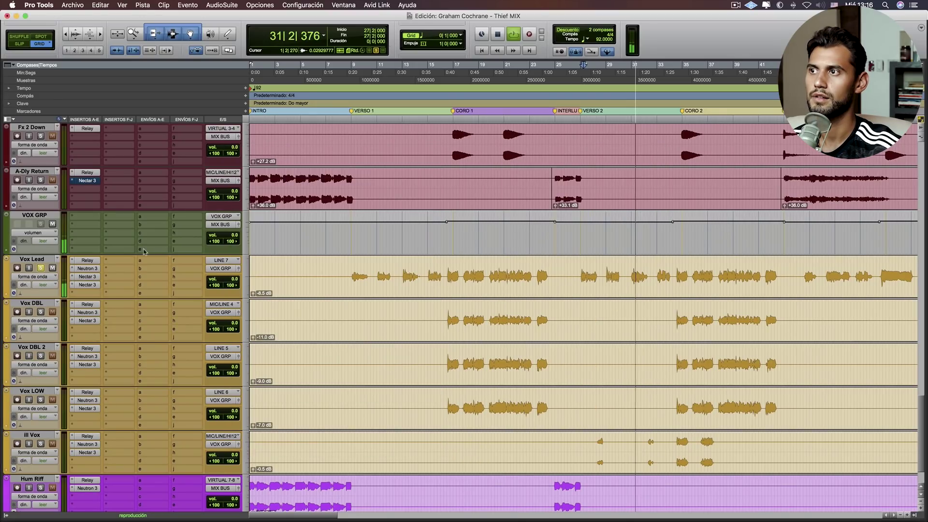
# Inspect the Reverb and Delay modules of Vox Lead's first Nectar 3 insert, stop playback and close the plug-in.
pyautogui.click(96, 276)
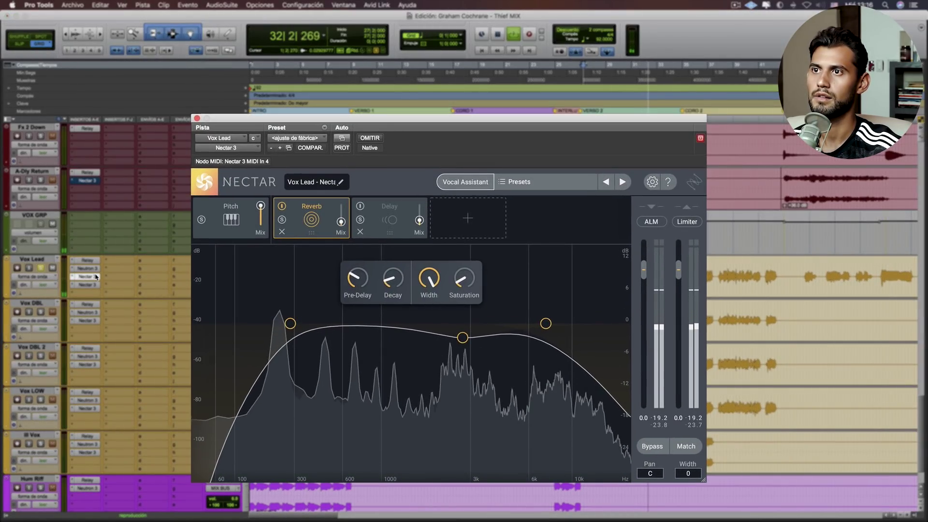
pyautogui.press('space')
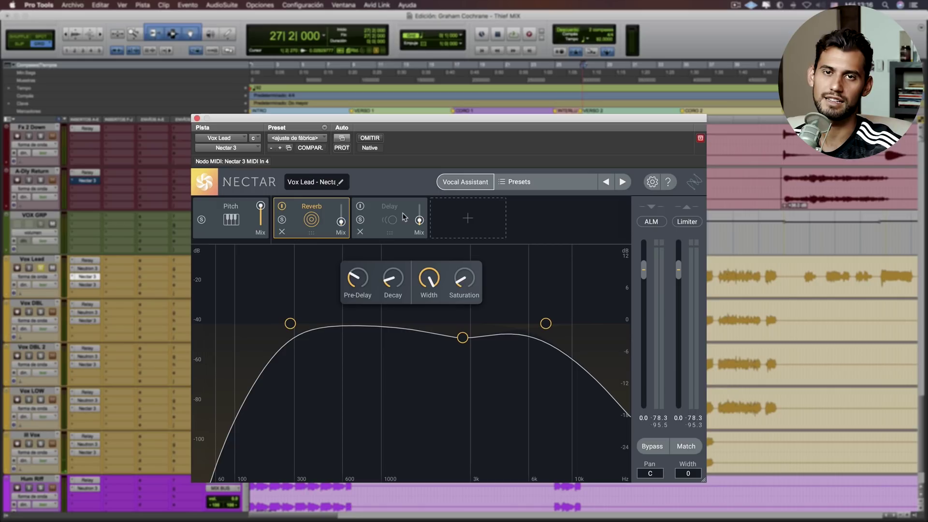
pyautogui.click(197, 118)
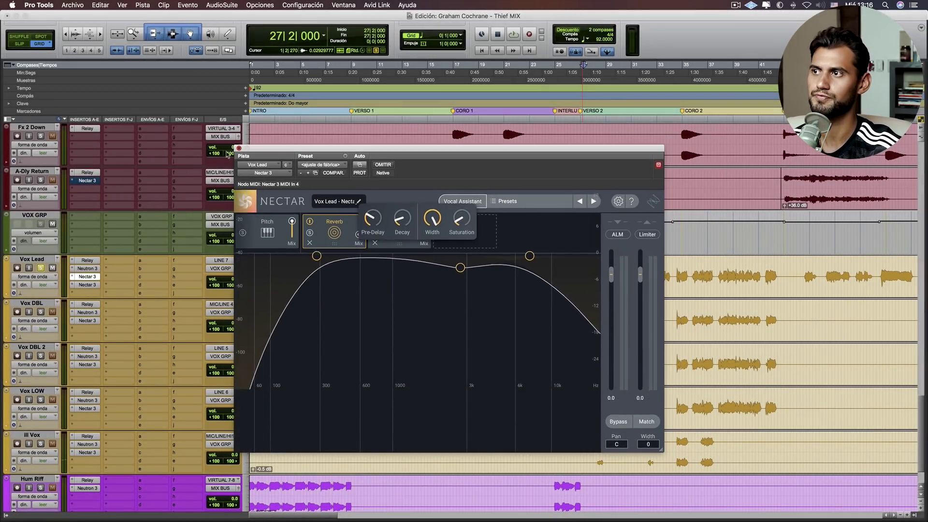
# Unsolo Vox Lead and play the full mix from verse 2.
pyautogui.press('space')
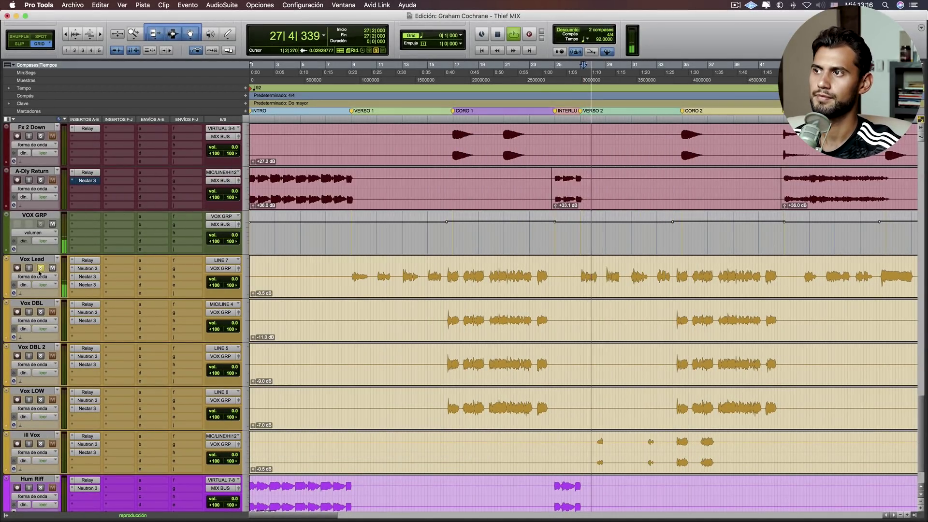
pyautogui.press('space')
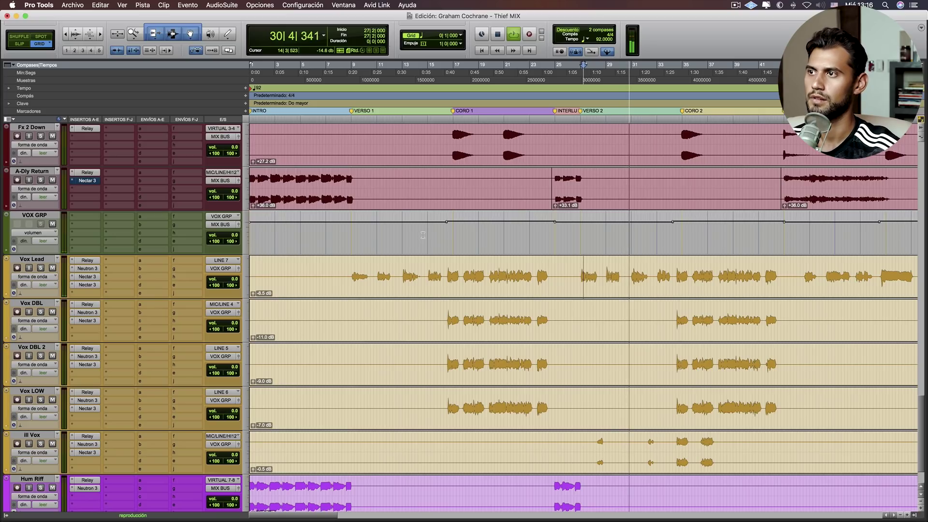
pyautogui.hscroll(1, 137, 313)
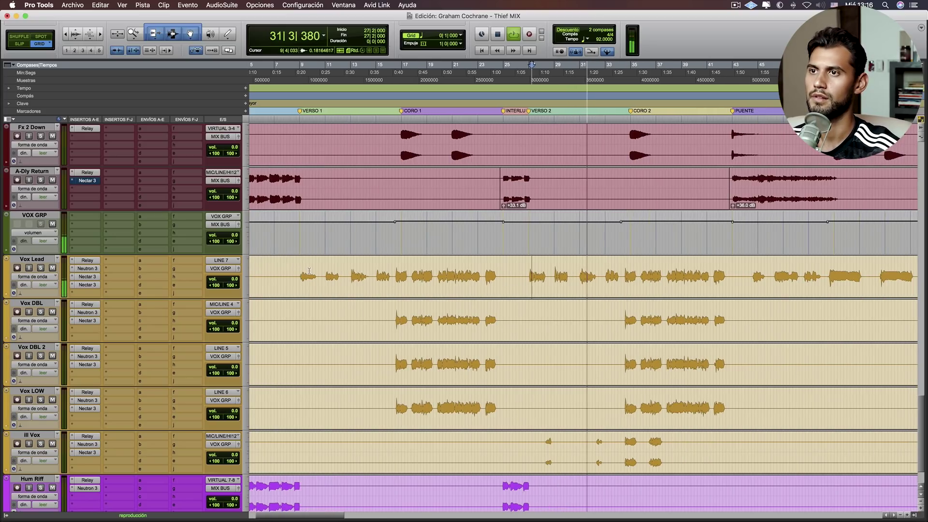
# Solo Vox DBL and Vox DBL 2 for playback from chorus 1 and examine both Exciter bands in Vox DBL's Neutron 3.
pyautogui.press('space')
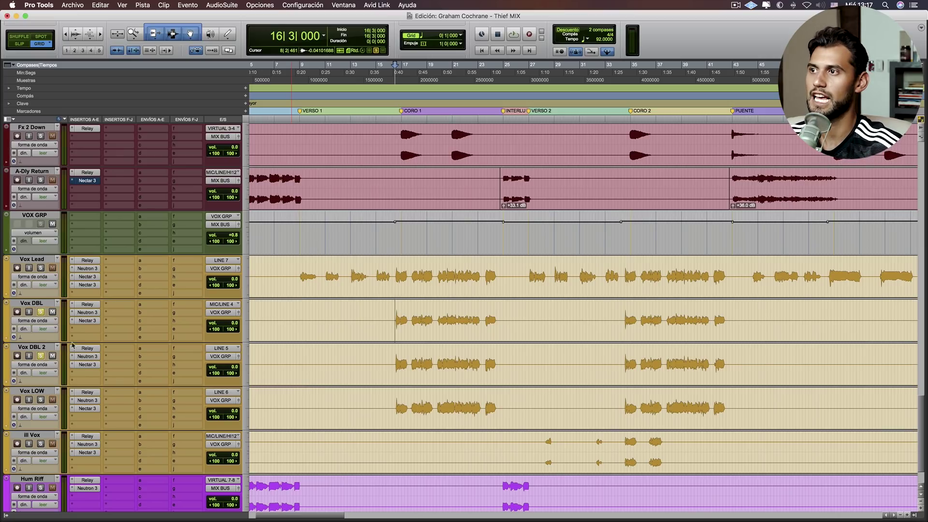
pyautogui.press('space')
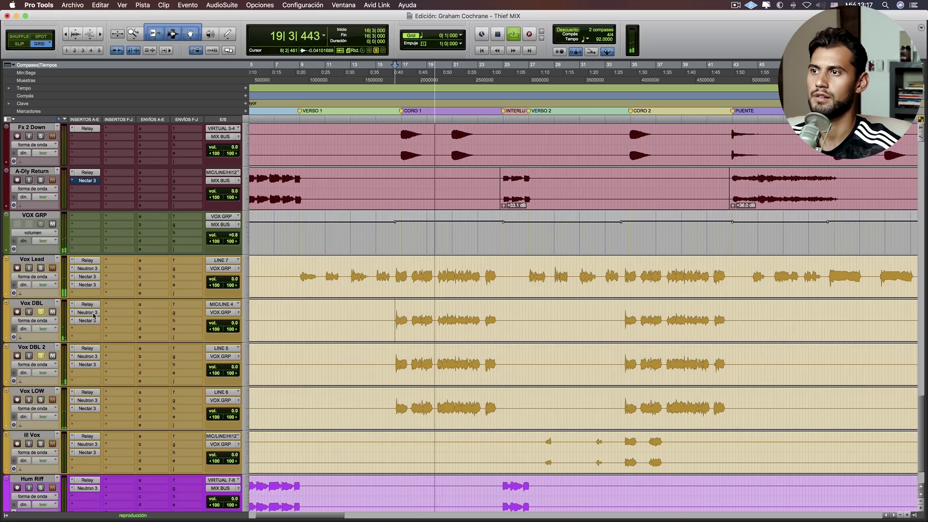
pyautogui.click(94, 315)
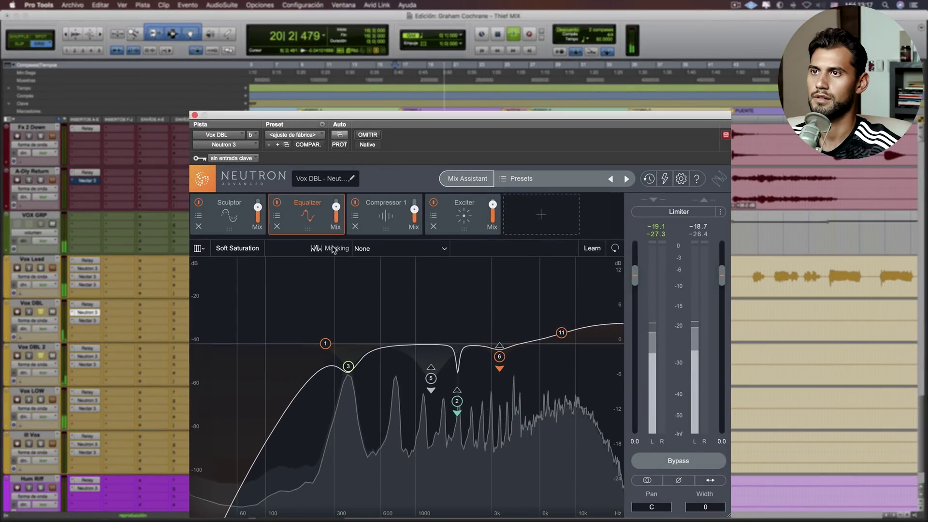
pyautogui.click(443, 224)
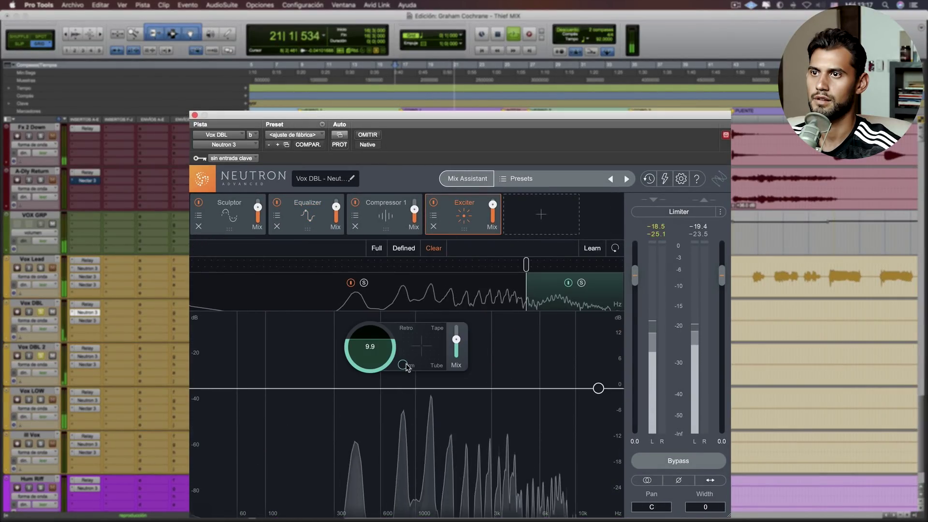
pyautogui.click(469, 298)
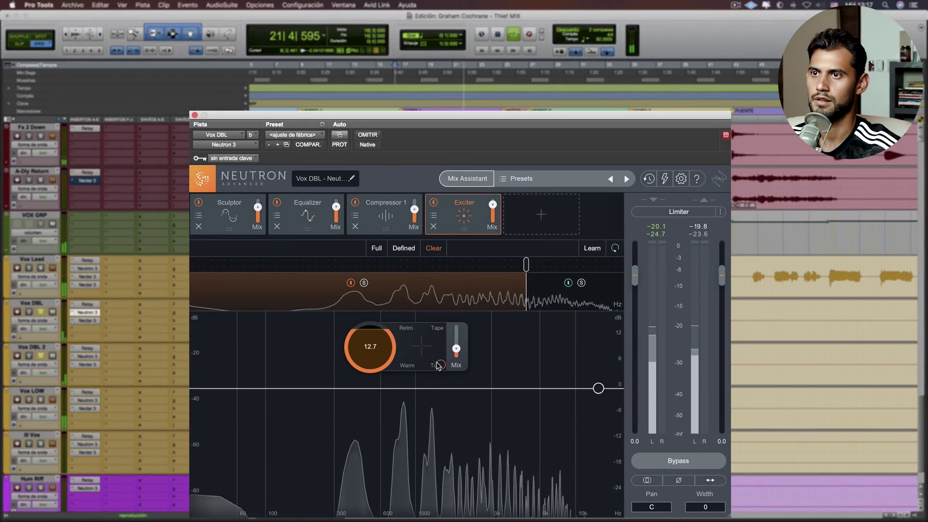
pyautogui.click(585, 296)
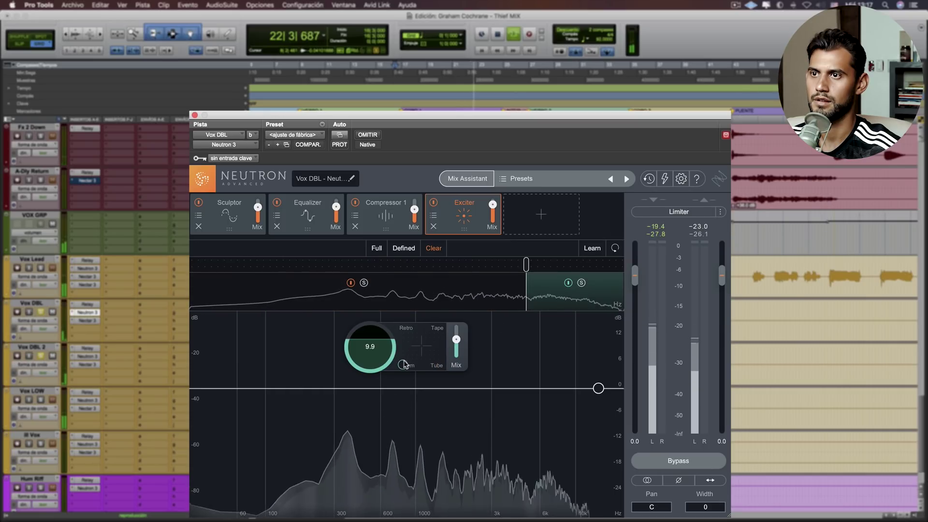
# Examine the Exciter's high-band settings in Vox DBL 2's Neutron 3, then replay chorus 1 and close the plug-in.
pyautogui.click(99, 356)
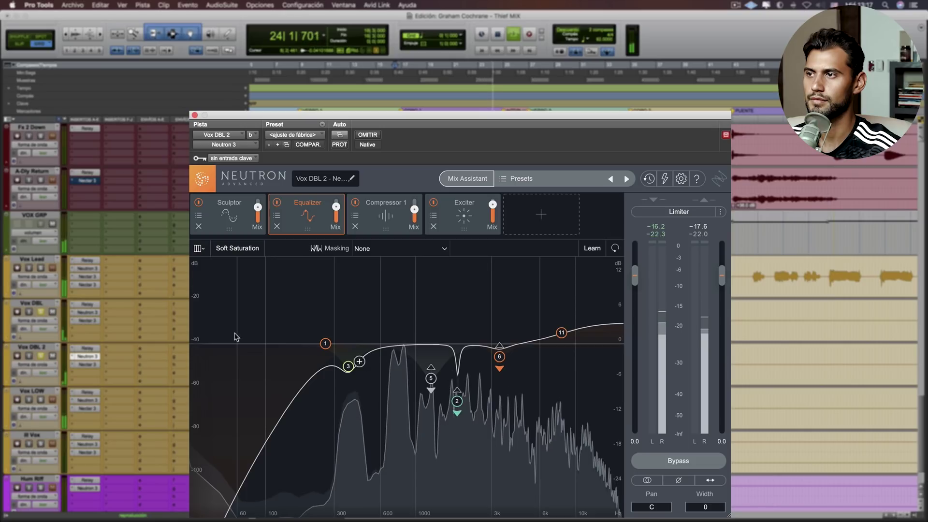
pyautogui.click(455, 229)
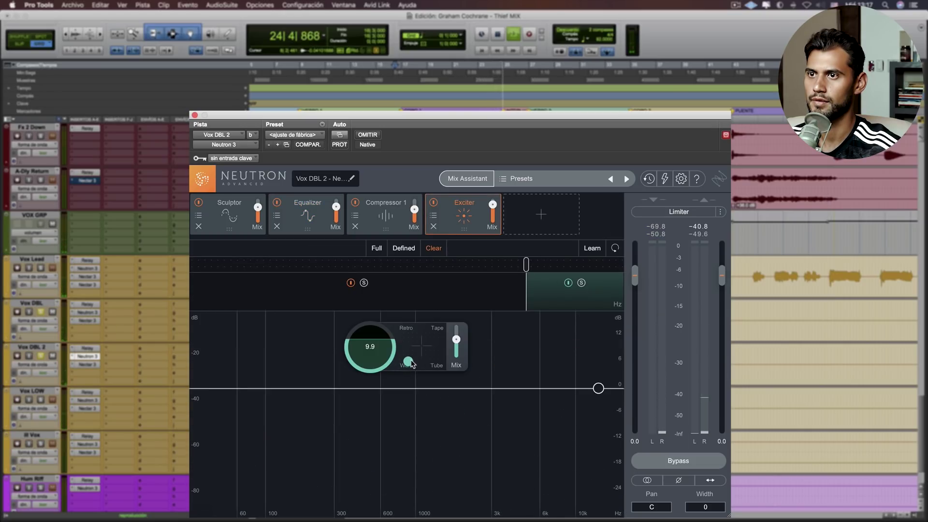
pyautogui.press('space')
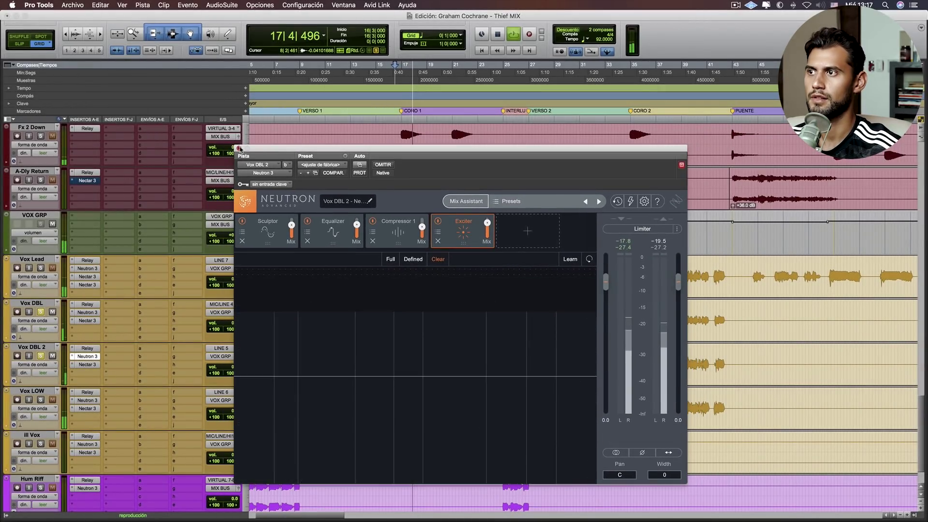
pyautogui.click(202, 120)
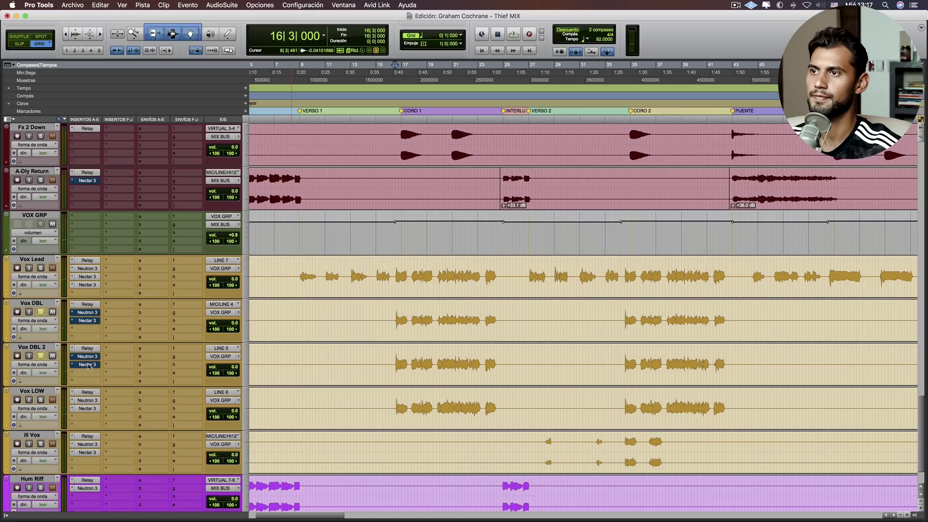
# Listen to Vox DBL and Vox DBL 2 in chorus 1 with Neutron 3 and Nectar 3 bypassed, then re-enable the inserts.
pyautogui.press('space')
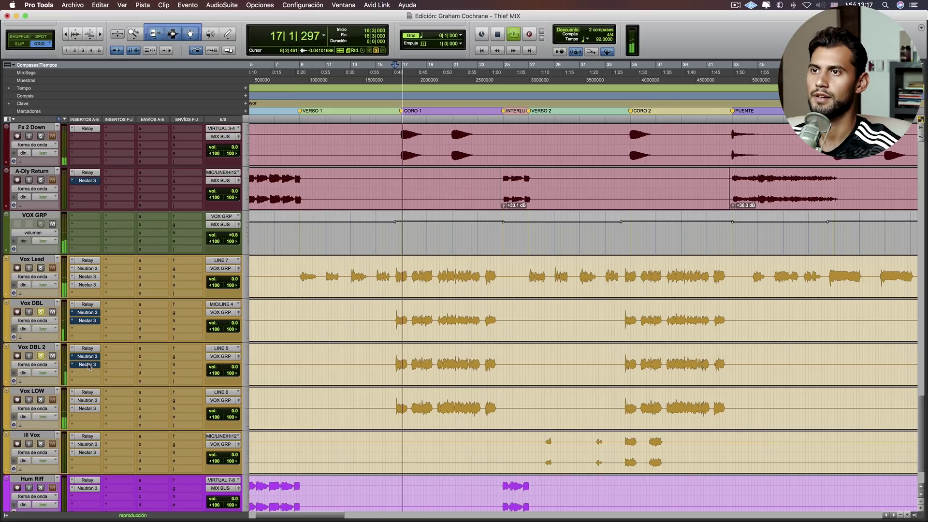
pyautogui.press('space')
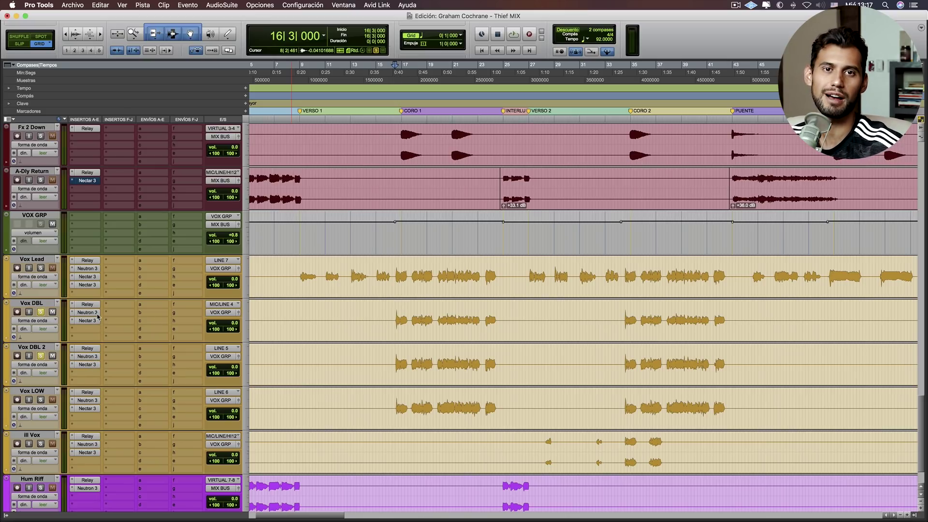
# Solo Vox Lead together with the two vocal doubles and play them from chorus 1, then stop playback.
pyautogui.press('space')
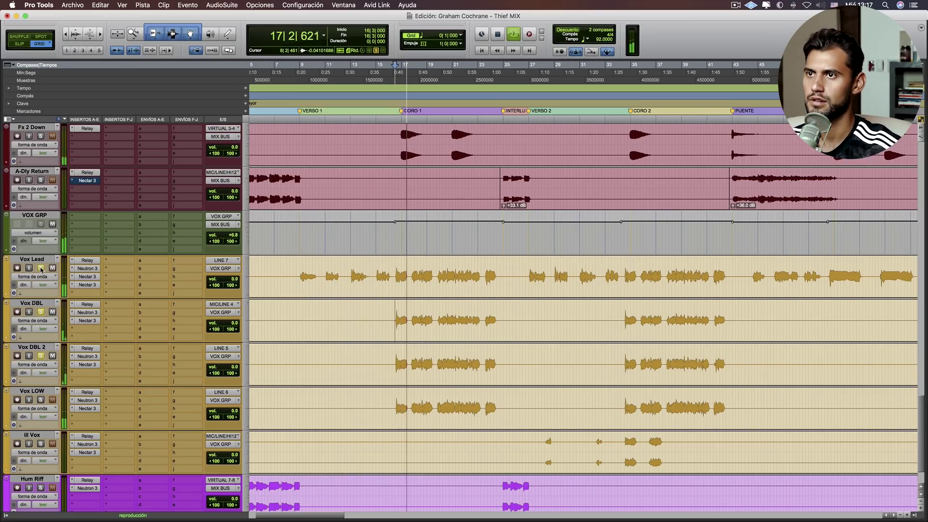
pyautogui.click(41, 269)
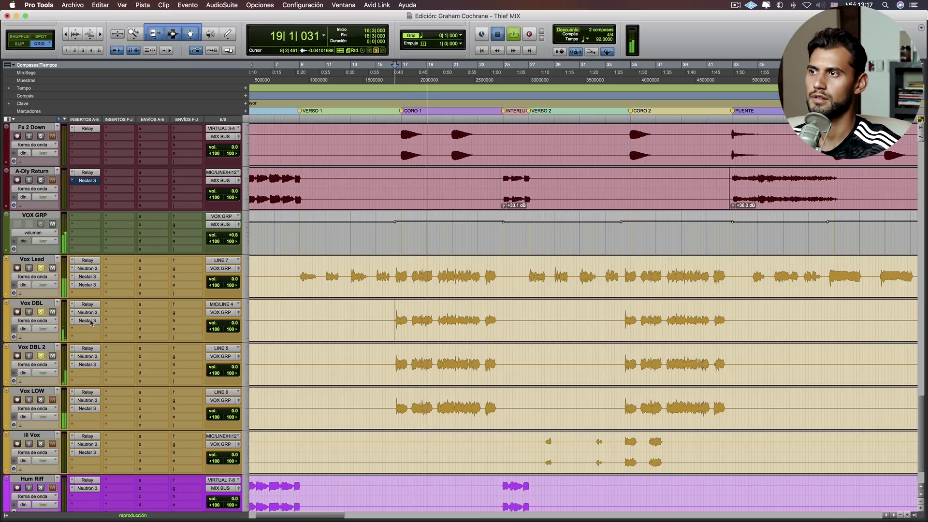
pyautogui.press('space')
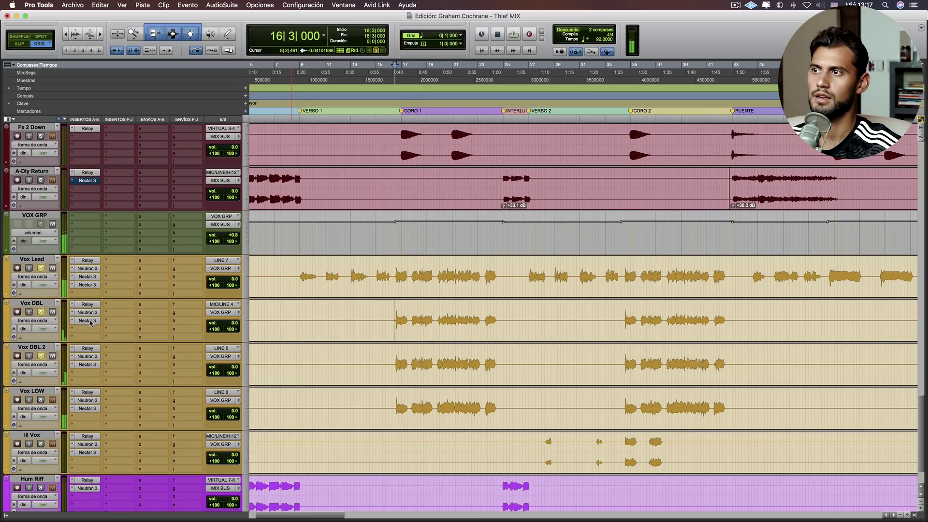
# Review the Reverb and Delay modules of Vox DBL's Nectar 3, start playback from chorus 1 and close the plug-in.
pyautogui.click(86, 320)
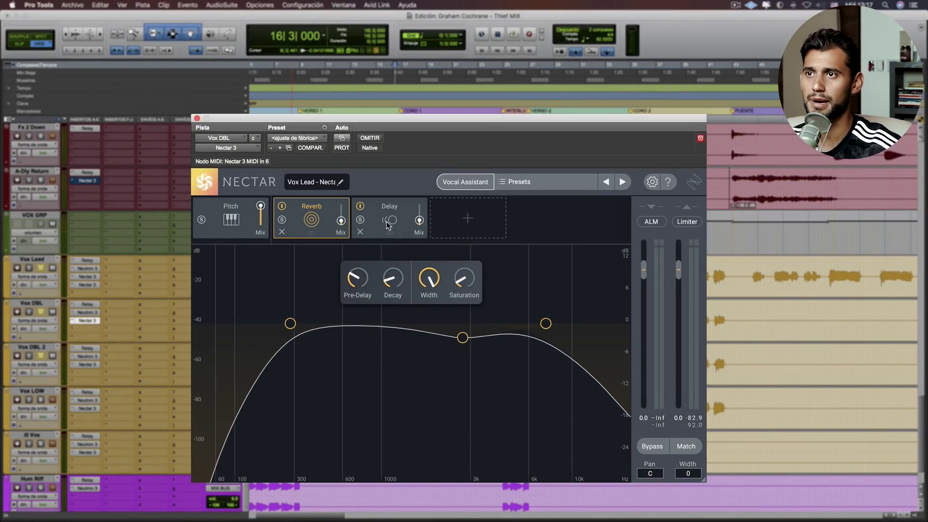
pyautogui.click(388, 225)
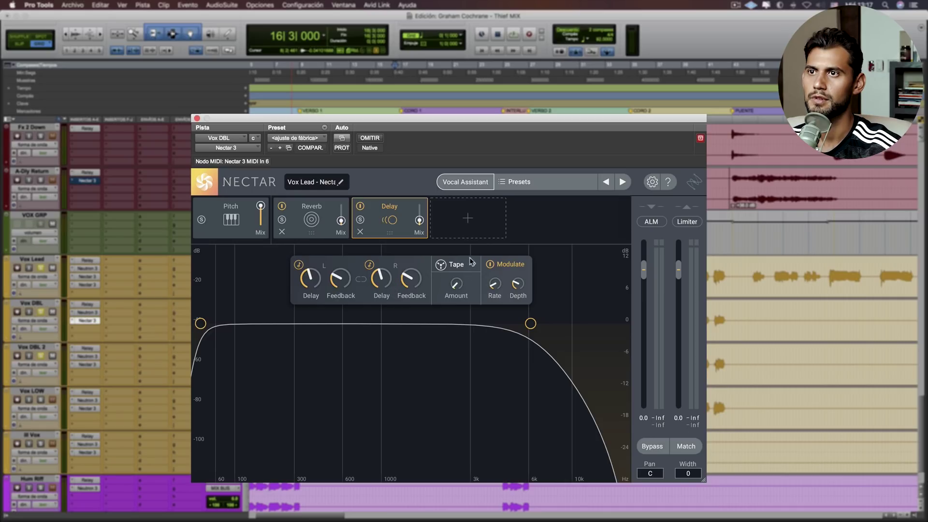
pyautogui.press('space')
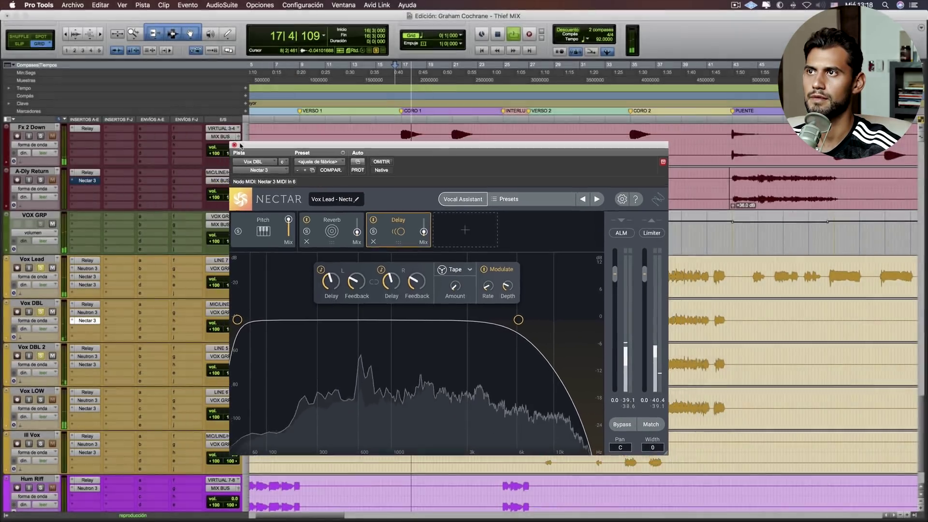
pyautogui.click(238, 148)
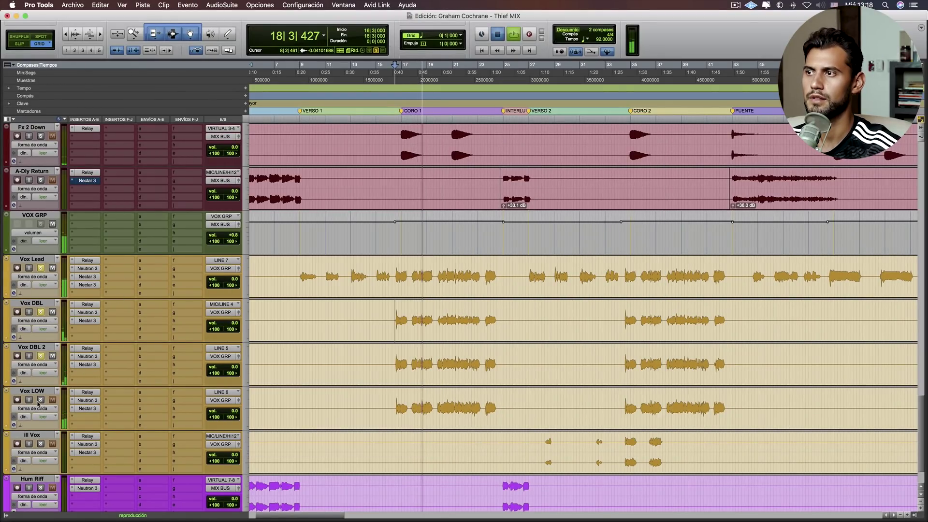
# Play Vox LOW in solo from chorus 1, check the low-shelf band in its Neutron 3 Equalizer, and stop playback.
pyautogui.press('space')
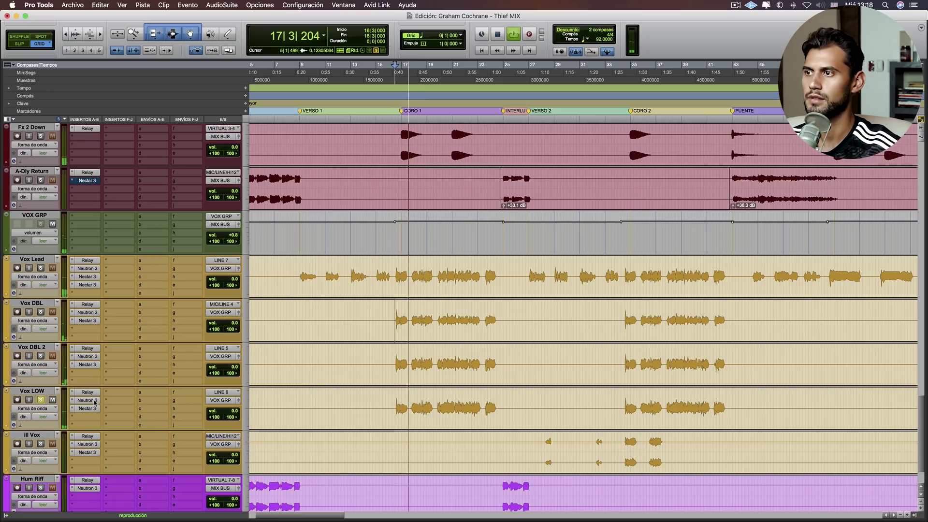
pyautogui.click(87, 400)
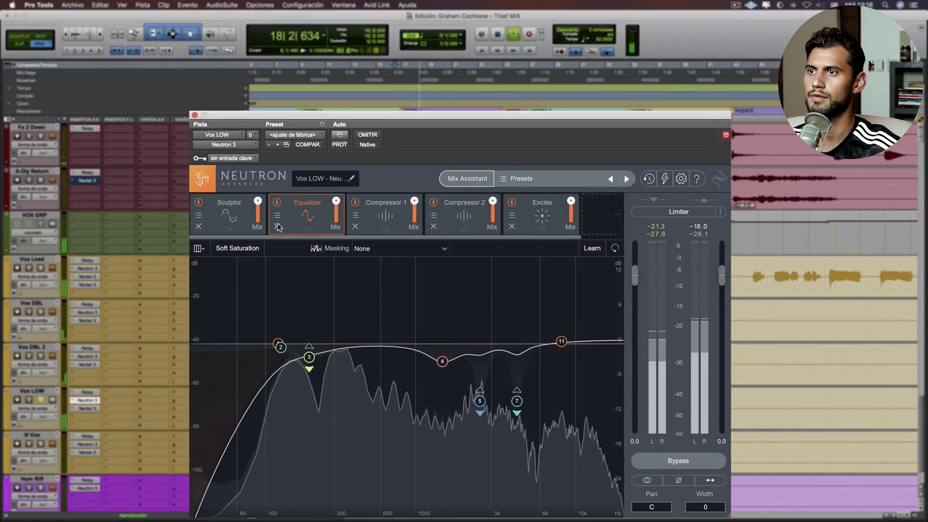
pyautogui.click(280, 347)
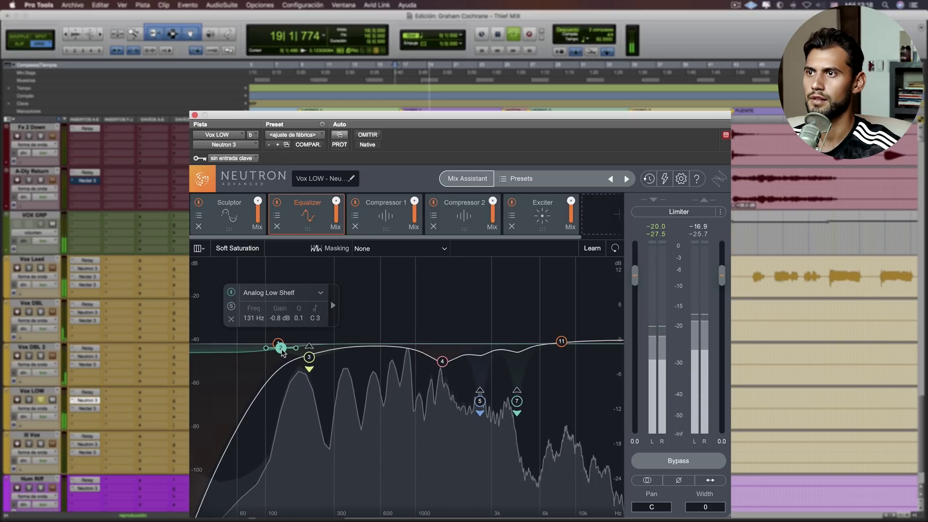
pyautogui.press('space')
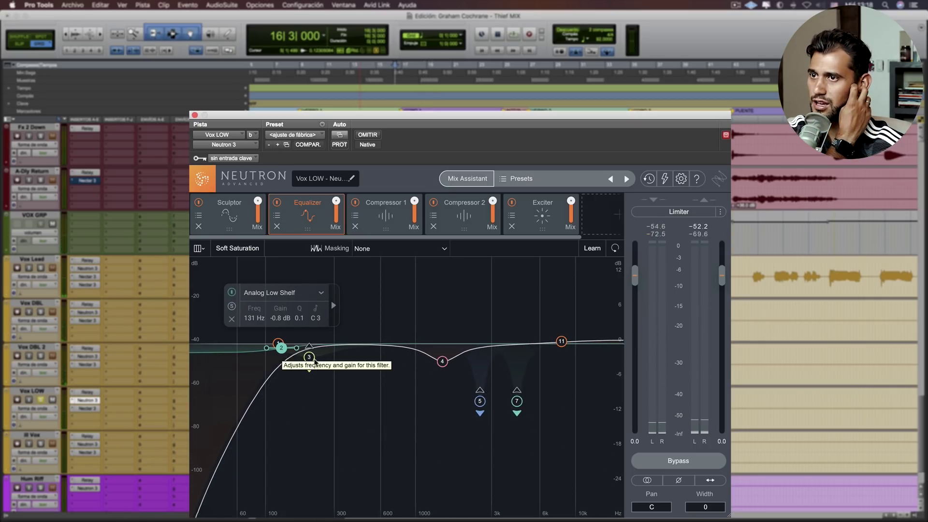
# Examine equalizer bands 3, 4, 5 and 7 on Vox LOW, then play the chorus briefly to watch the dynamic bands.
pyautogui.click(308, 357)
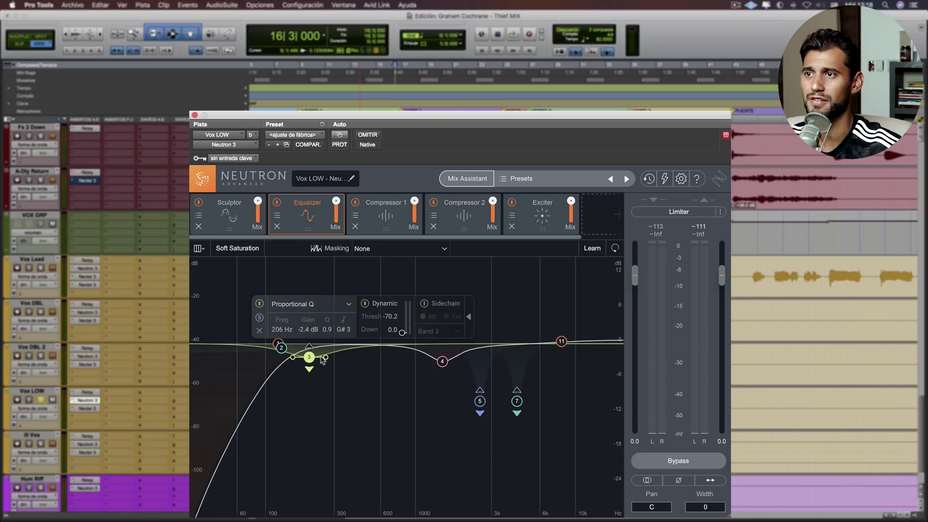
pyautogui.click(441, 362)
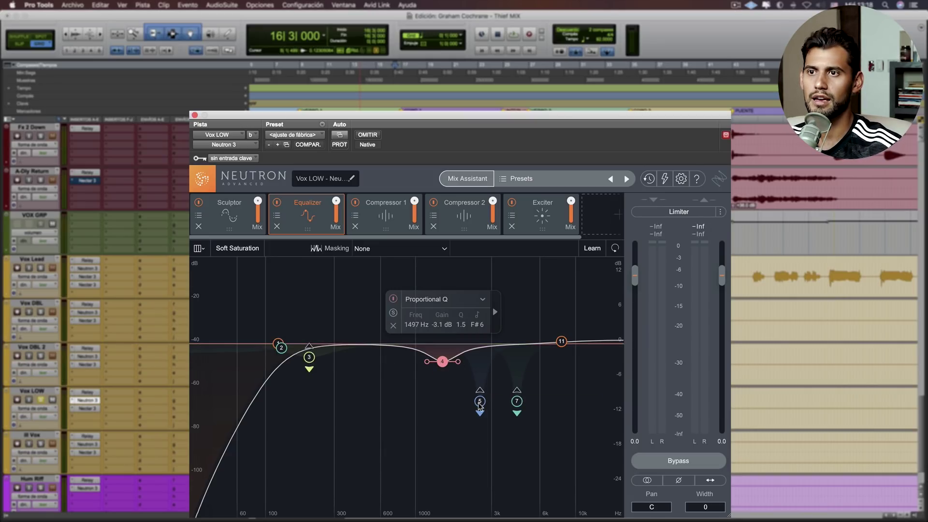
pyautogui.click(480, 402)
pyautogui.click(516, 402)
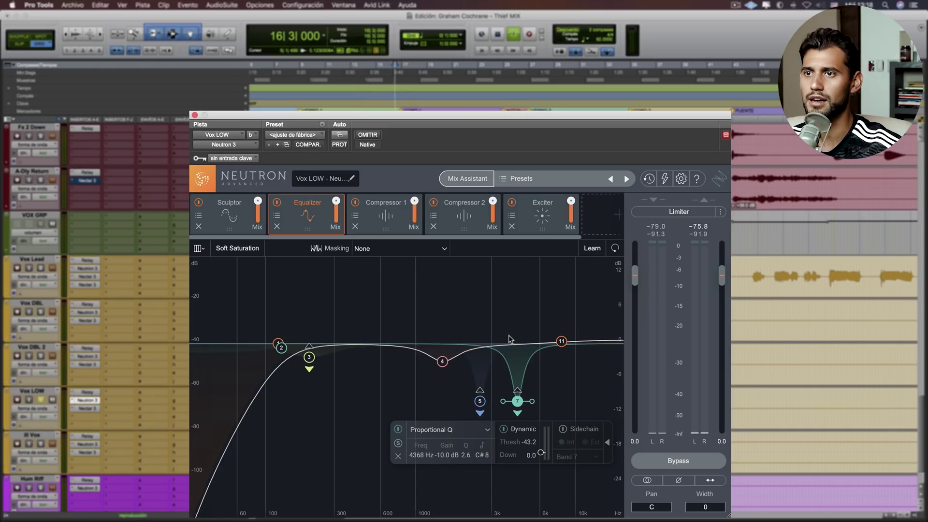
pyautogui.press('space')
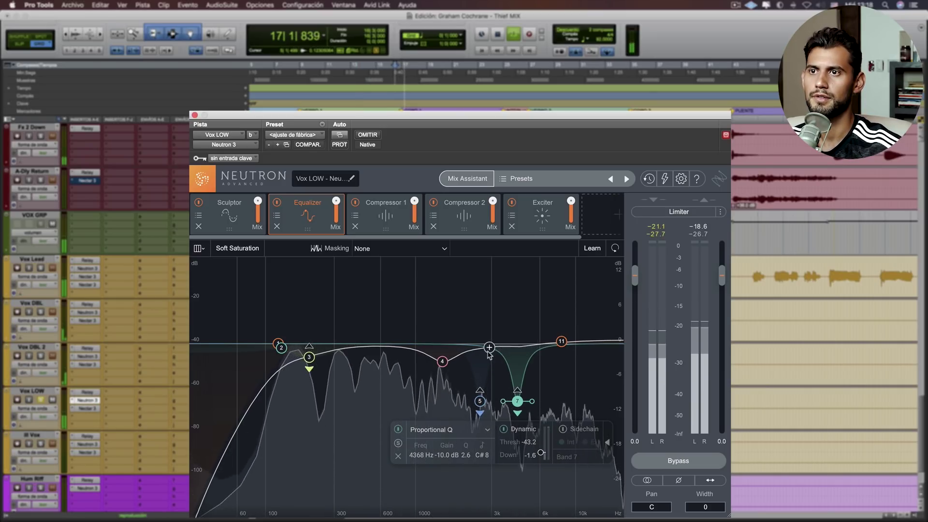
pyautogui.press('space')
# Check Vox LOW's Compressor 1 during playback and set Compressor 2's threshold to -30.5 dB.
pyautogui.click(375, 226)
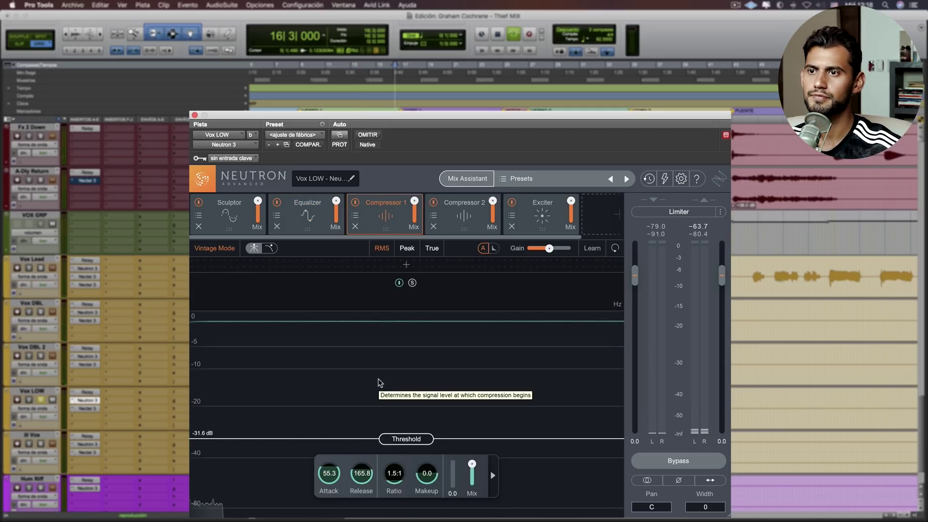
pyautogui.press('space')
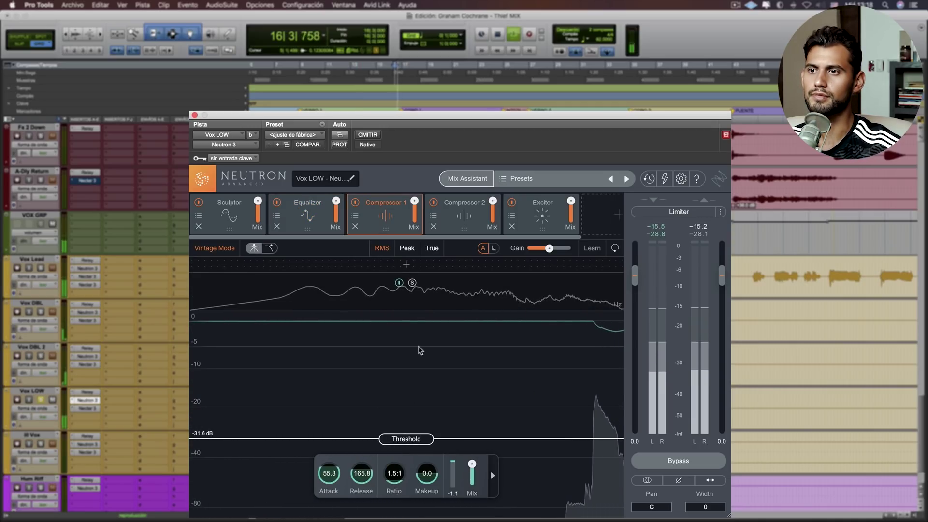
pyautogui.click(466, 220)
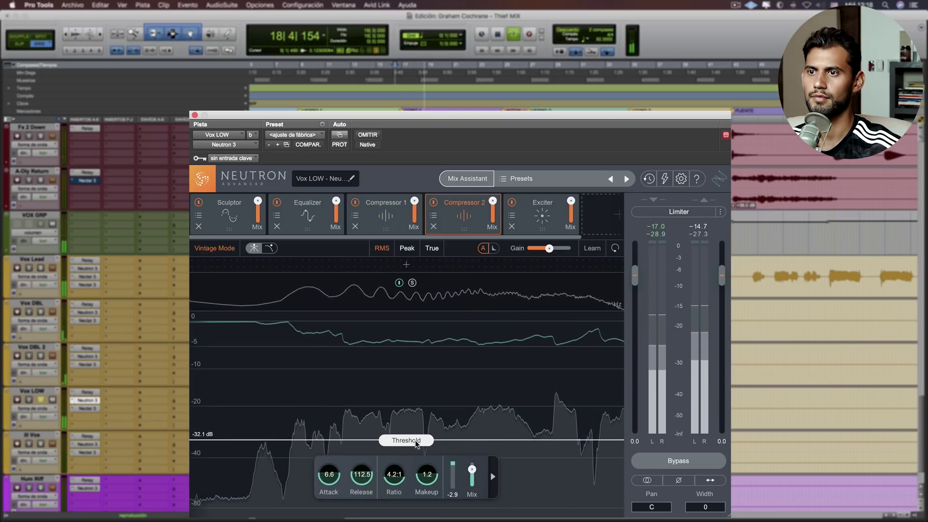
pyautogui.moveTo(415, 442); pyautogui.dragTo(416, 438)
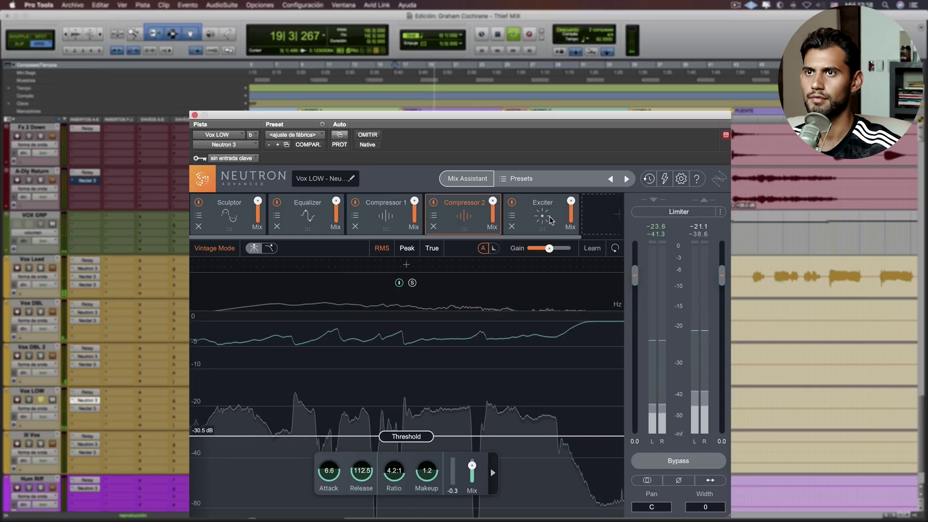
# Examine the high and low bands of Vox LOW's Exciter while chorus 1 plays, then stop playback.
pyautogui.click(551, 222)
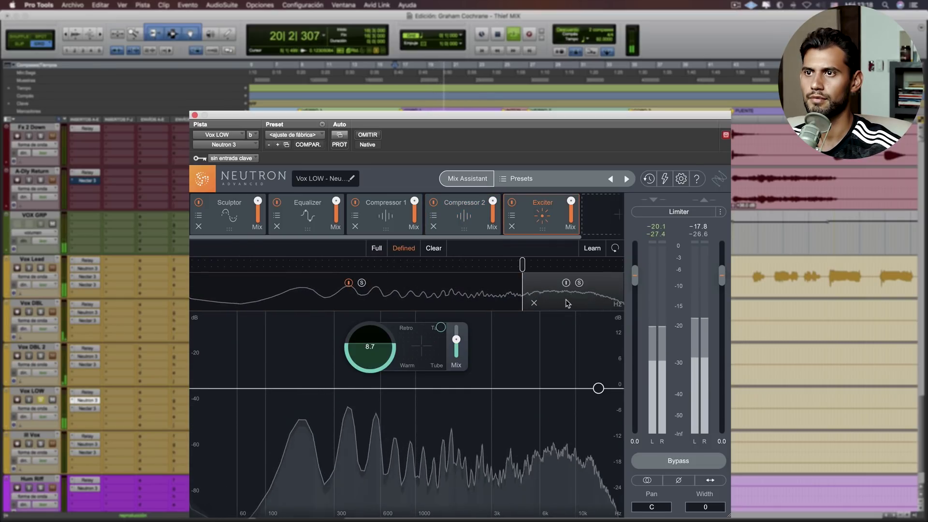
pyautogui.click(447, 296)
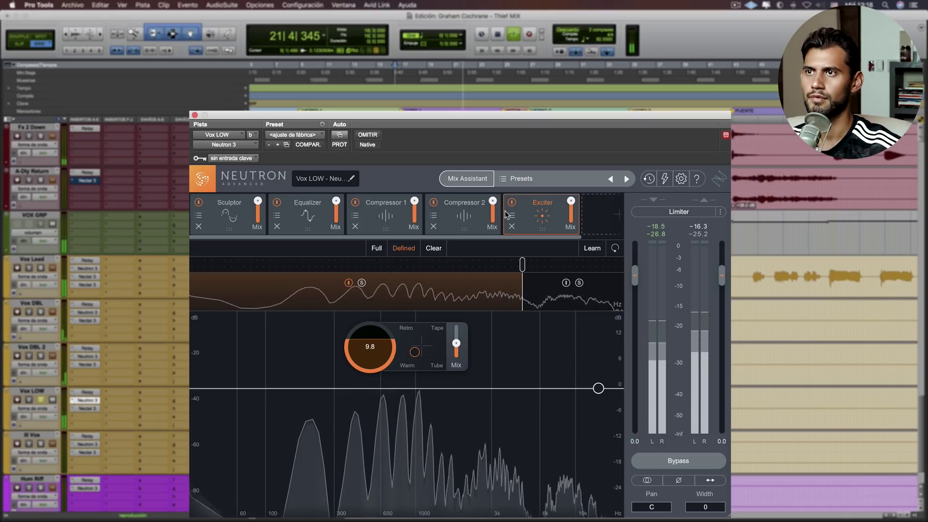
pyautogui.press('space')
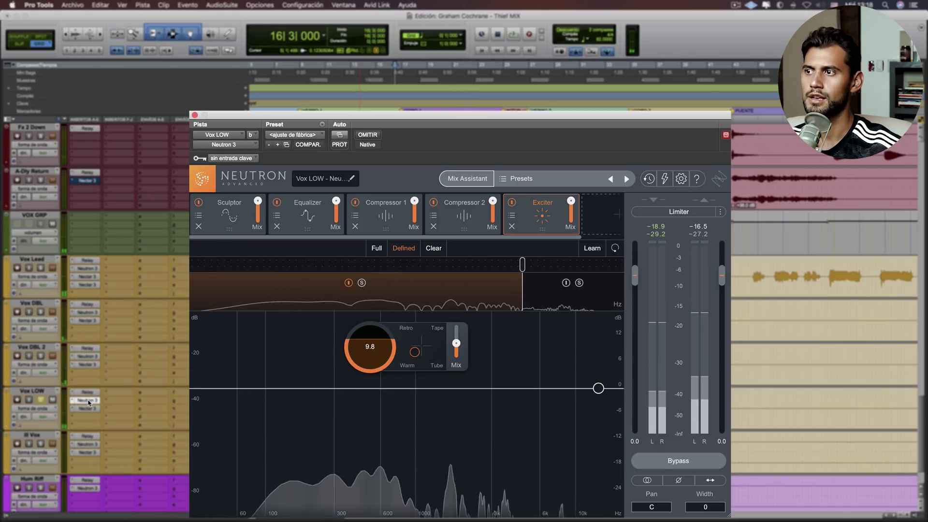
# Compare Vox LOW with Neutron 3 bypassed and re-enabled during chorus 1, then stop playback.
pyautogui.keyDown('super'); pyautogui.click(88, 401); pyautogui.keyUp('super')
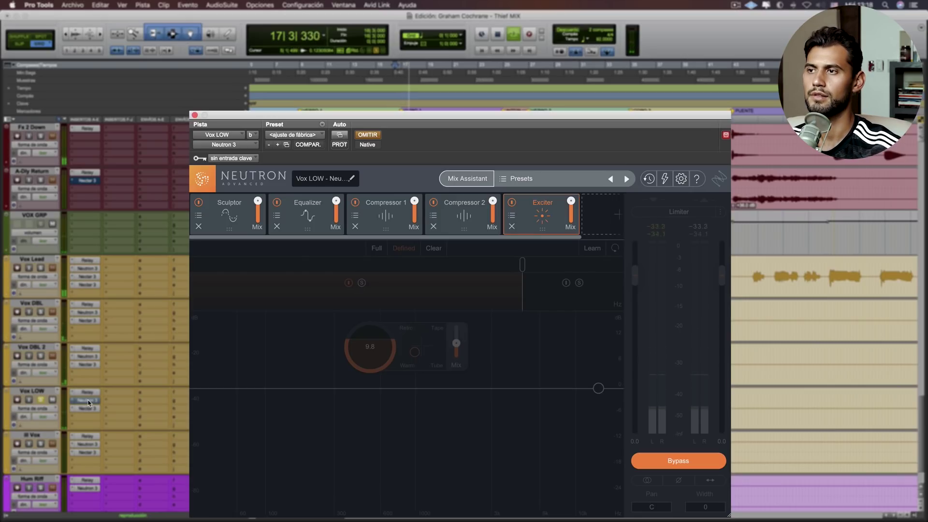
pyautogui.keyDown('super'); pyautogui.click(88, 401); pyautogui.keyUp('super')
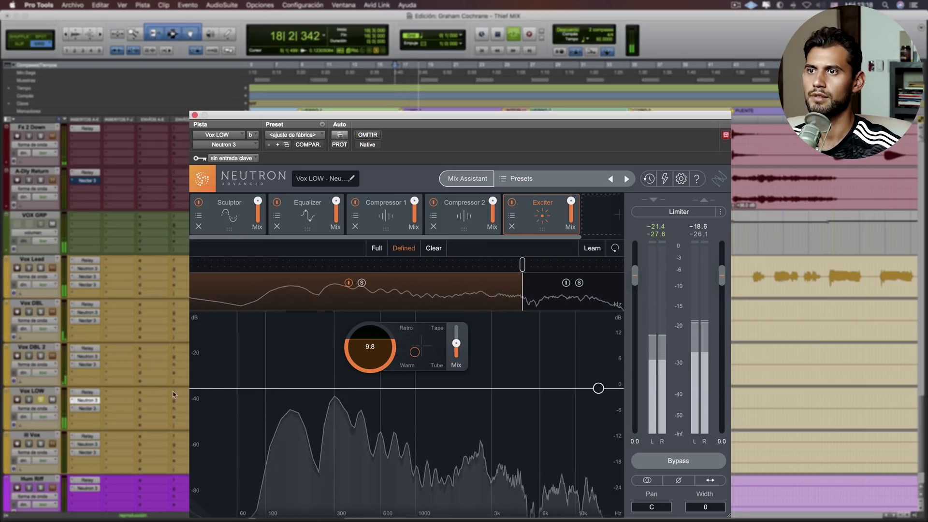
pyautogui.press('space')
# Review Vox LOW's Nectar 3 Reverb and its Neutron 3 Equalizer, close both plug-ins and replay chorus 1.
pyautogui.click(87, 409)
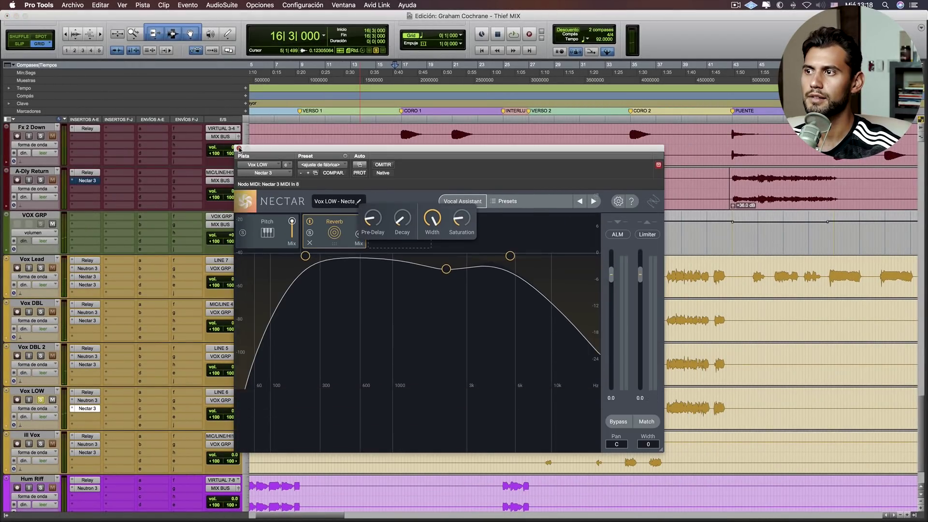
pyautogui.click(238, 149)
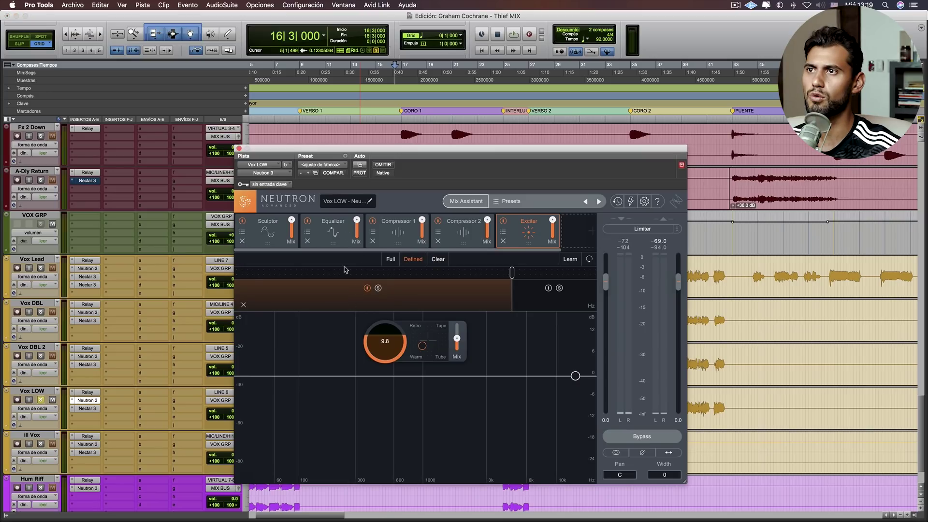
pyautogui.click(332, 232)
pyautogui.click(238, 148)
pyautogui.press('space')
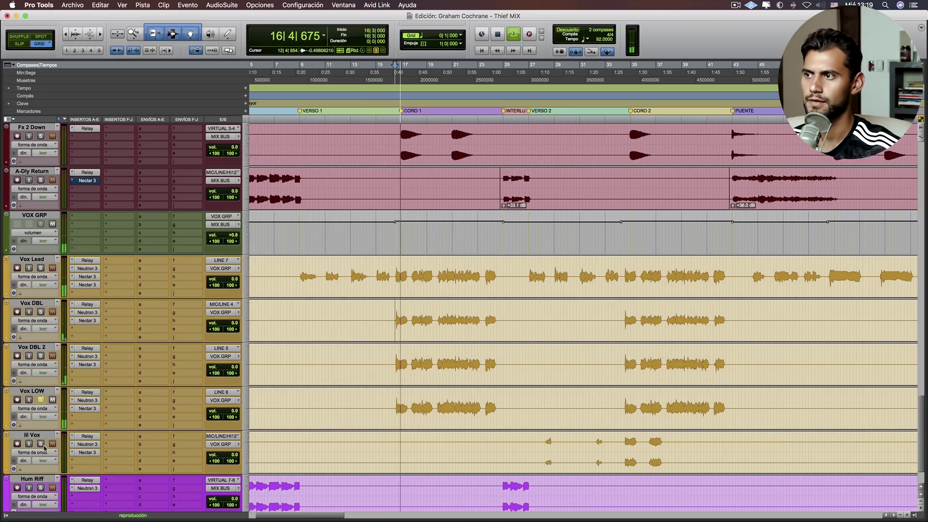
# Solo the ill Vox track and play it from just before chorus 2, at bar 34|4.
pyautogui.press('space')
pyautogui.click(627, 451)
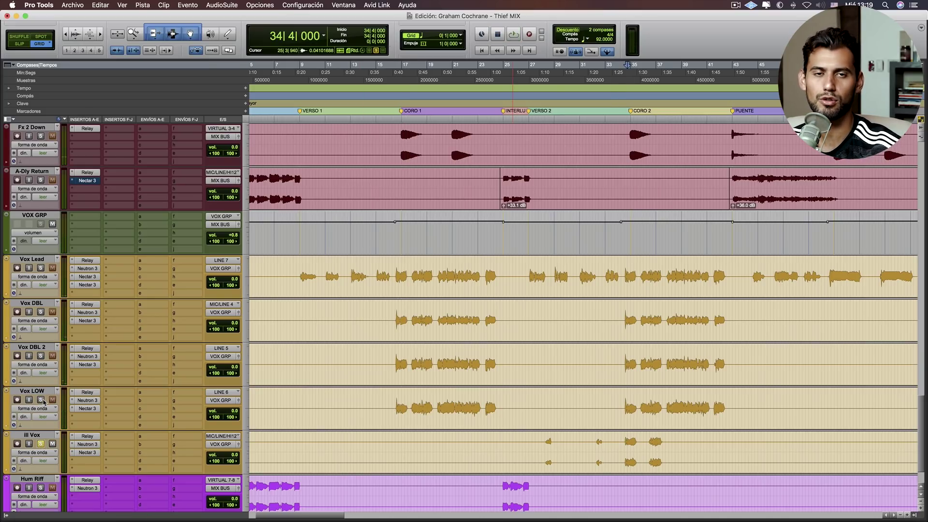
pyautogui.press('space')
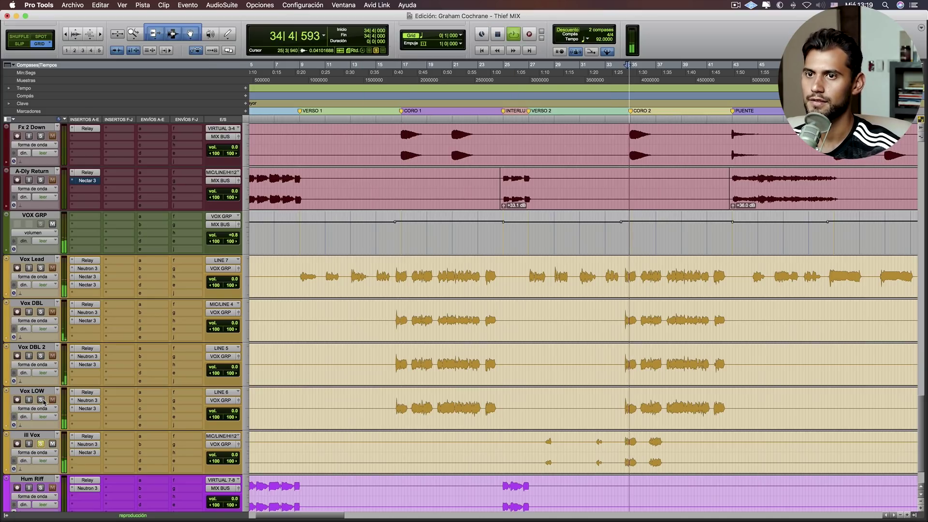
# Inspect ill Vox's Neutron 3 Equalizer with masking against Vox LOW, checking bands 6 and 7 after stopping playback.
pyautogui.click(89, 444)
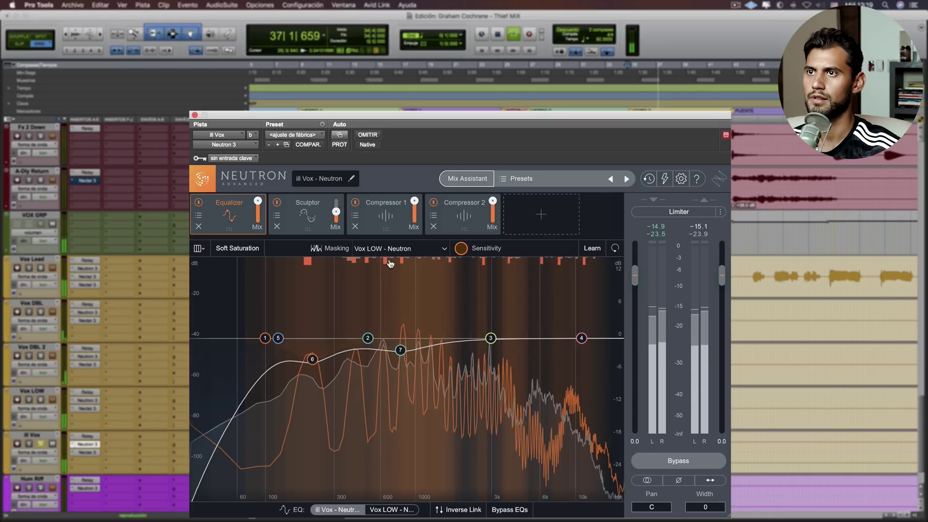
pyautogui.press('space')
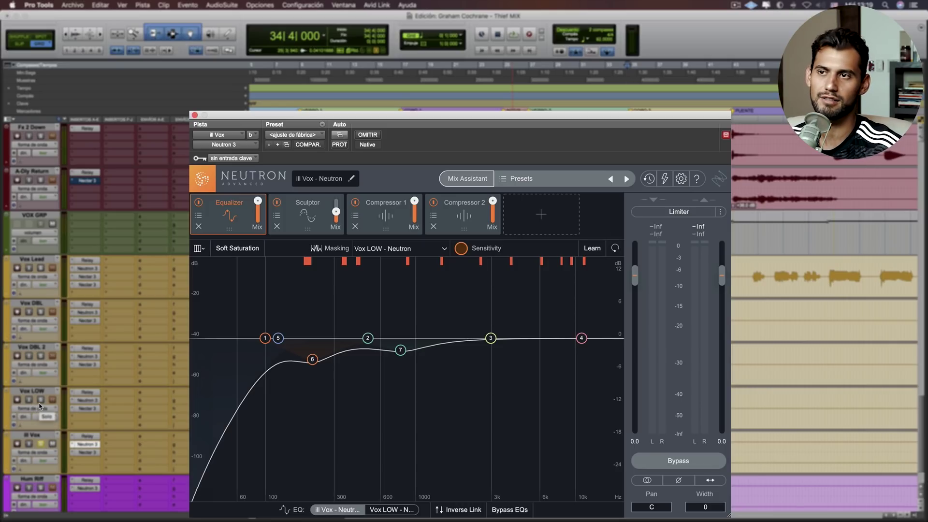
pyautogui.click(312, 359)
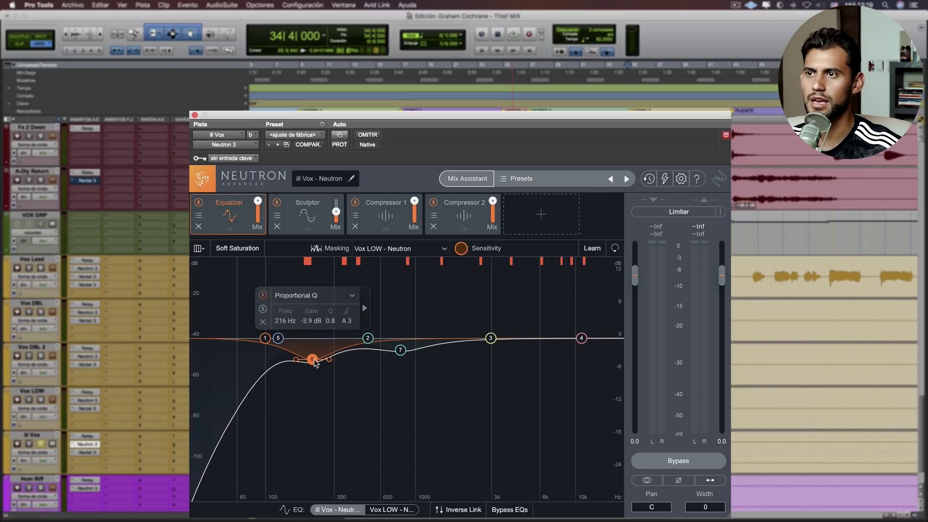
pyautogui.click(400, 351)
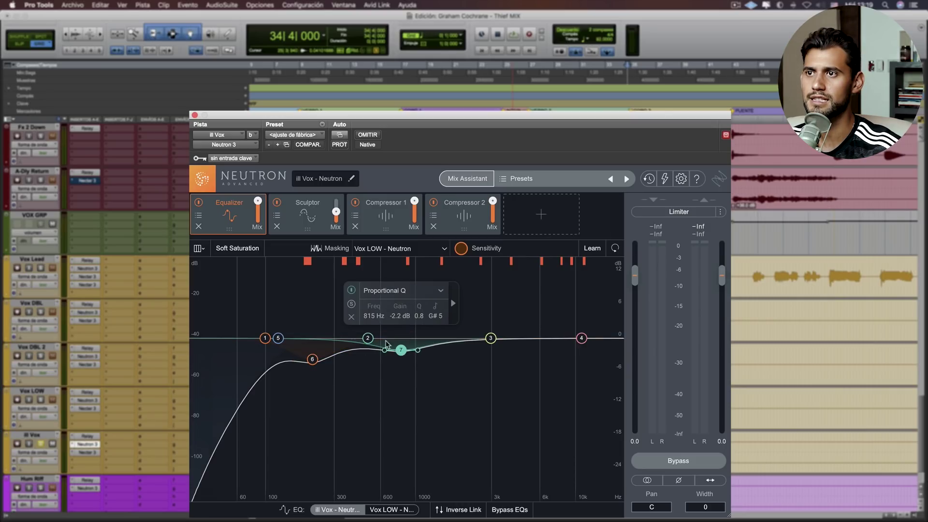
# Examine the Sculptor and Compressor 1 settings on ill Vox while chorus 2 plays, then stop playback.
pyautogui.click(302, 217)
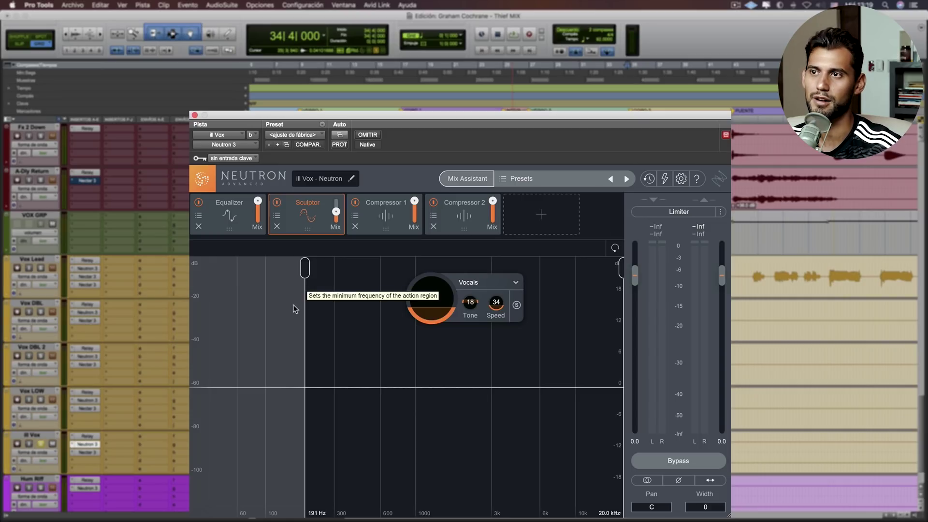
pyautogui.press('space')
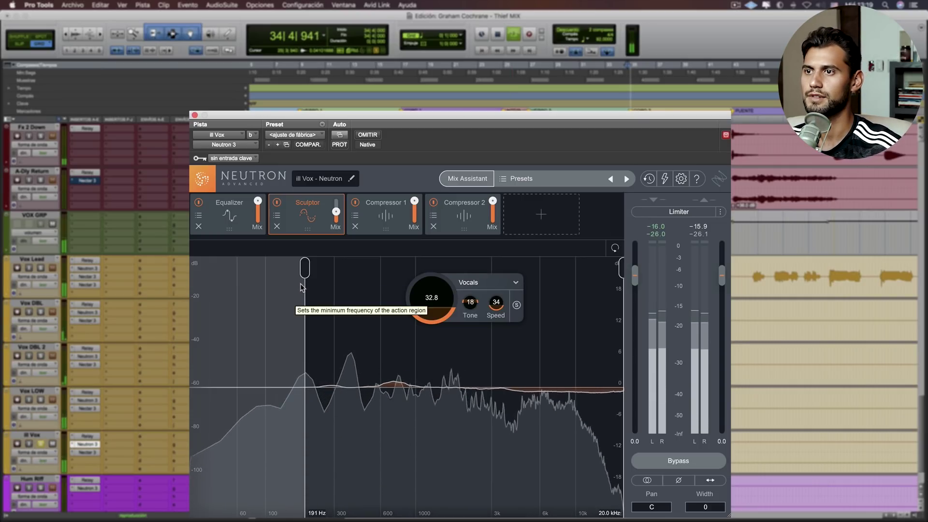
pyautogui.click(394, 225)
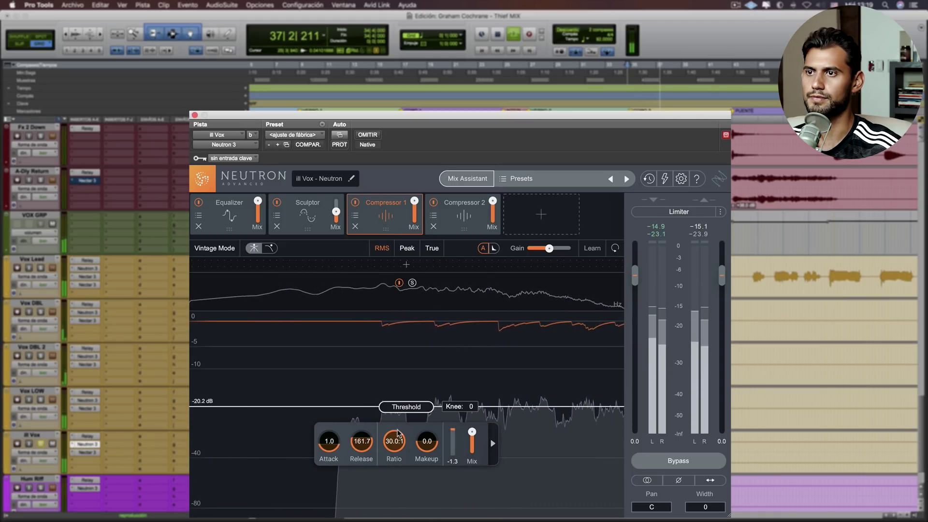
pyautogui.press('space')
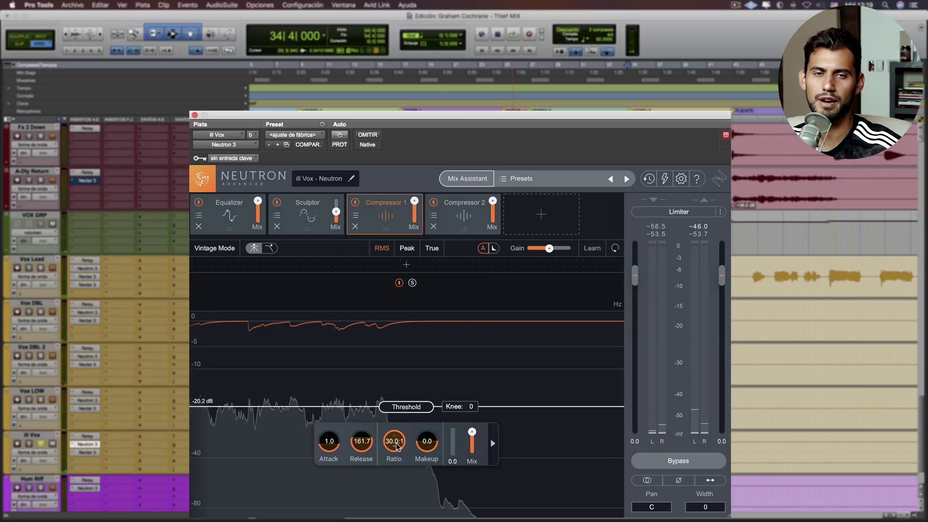
# Review Compressor 2 on ill Vox, play chorus 2, close Neutron 3 and stop playback.
pyautogui.click(462, 216)
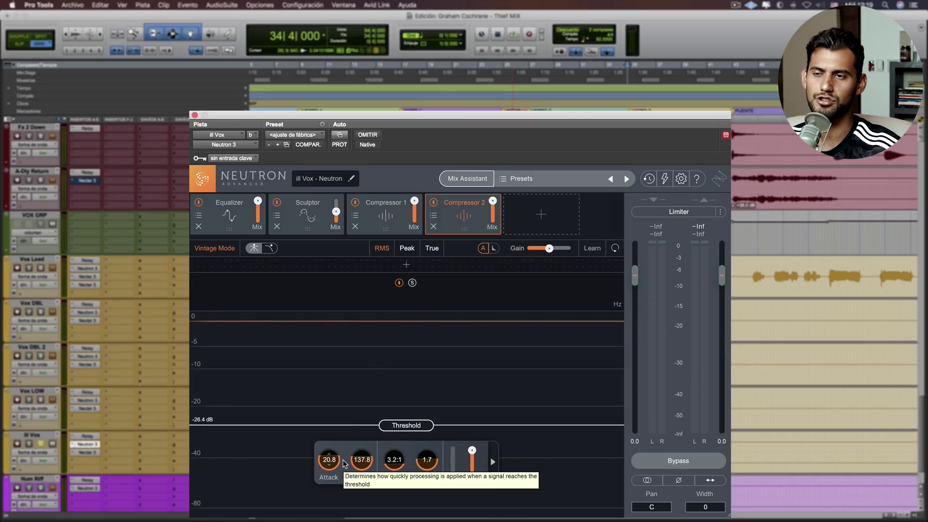
pyautogui.press('space')
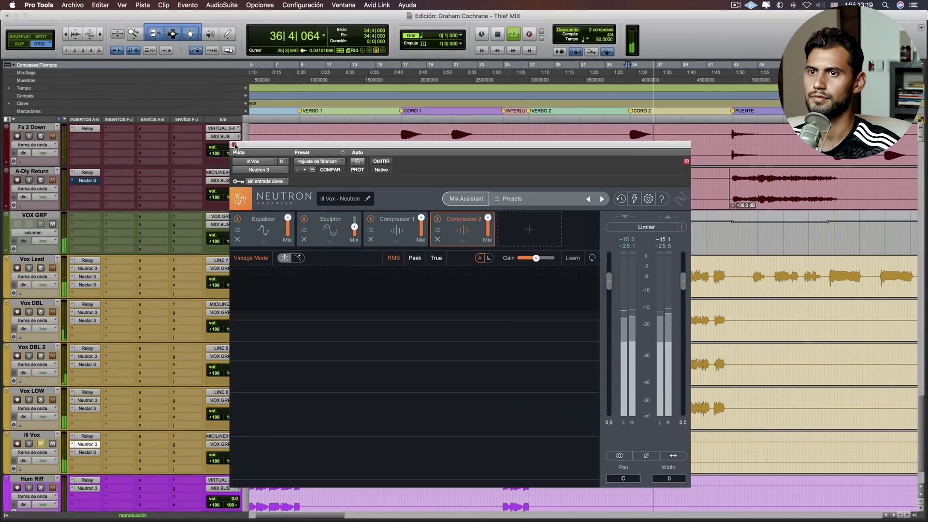
pyautogui.click(195, 115)
pyautogui.press('space')
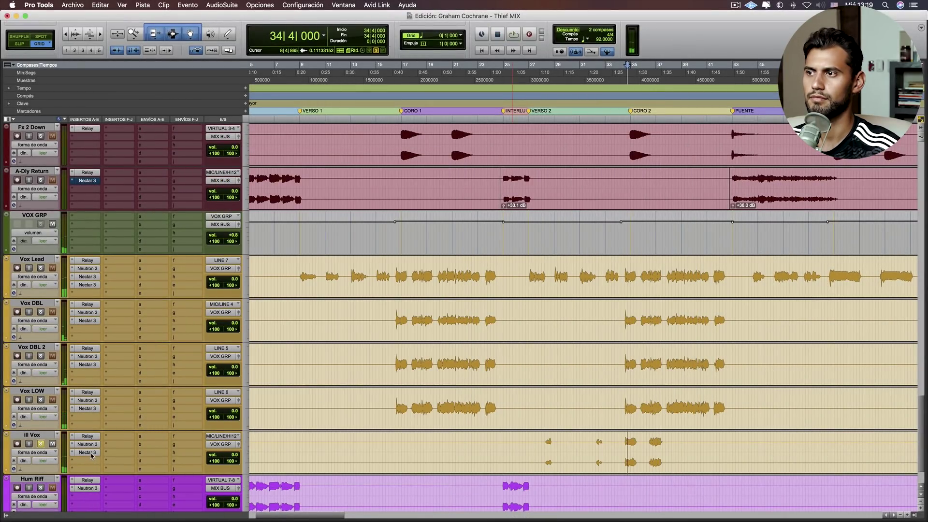
# Open ill Vox's Nectar 3 and look over its Reverb and Delay modules.
pyautogui.click(88, 452)
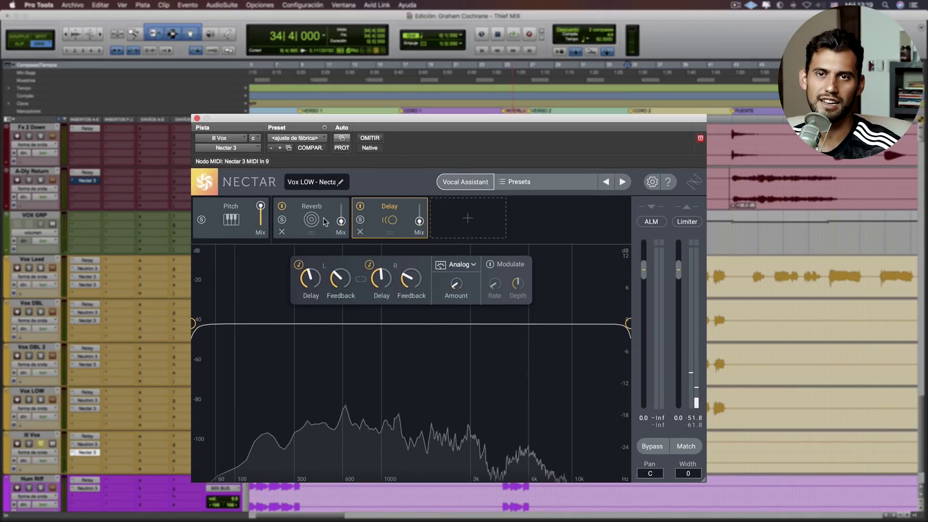
pyautogui.click(345, 234)
pyautogui.click(386, 215)
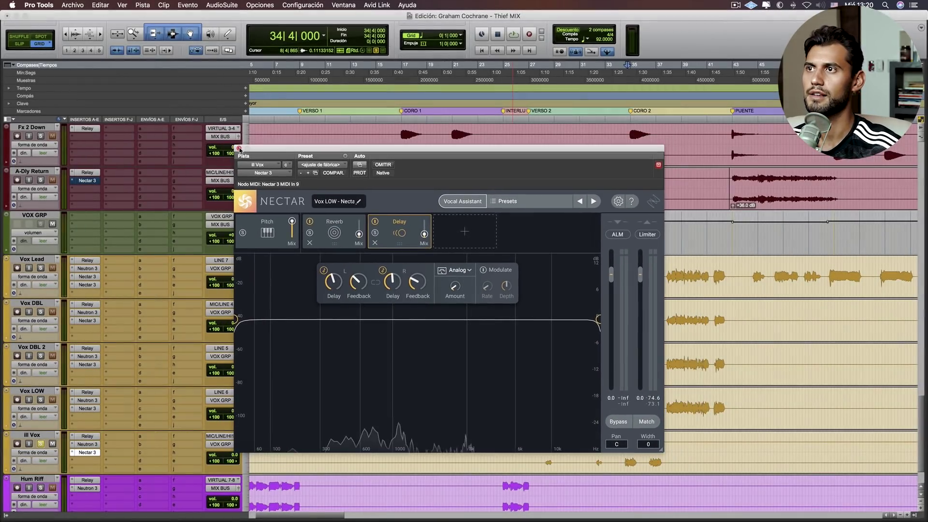
# Close Nectar 3, unsolo ill Vox and play the interlude where Hum Riff sounds.
pyautogui.click(196, 118)
pyautogui.scroll(-3, 502, 441)
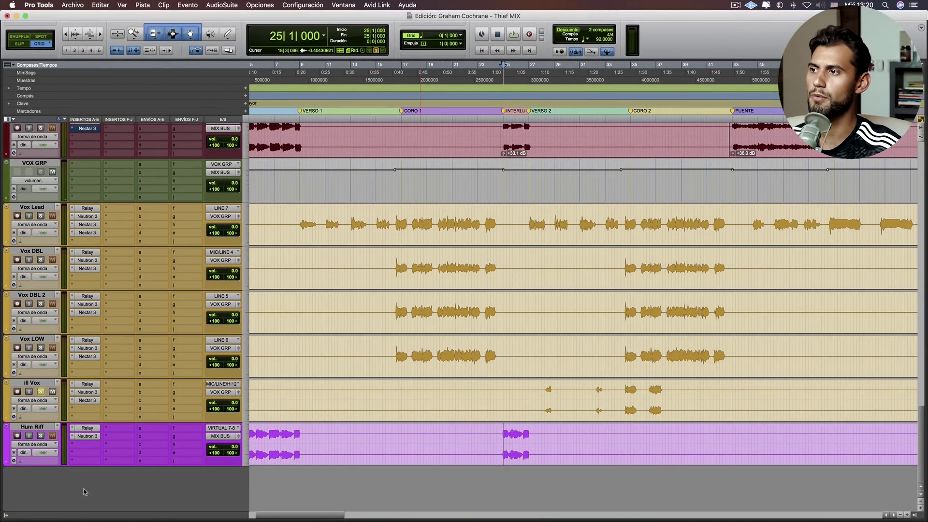
pyautogui.click(41, 391)
pyautogui.press('space')
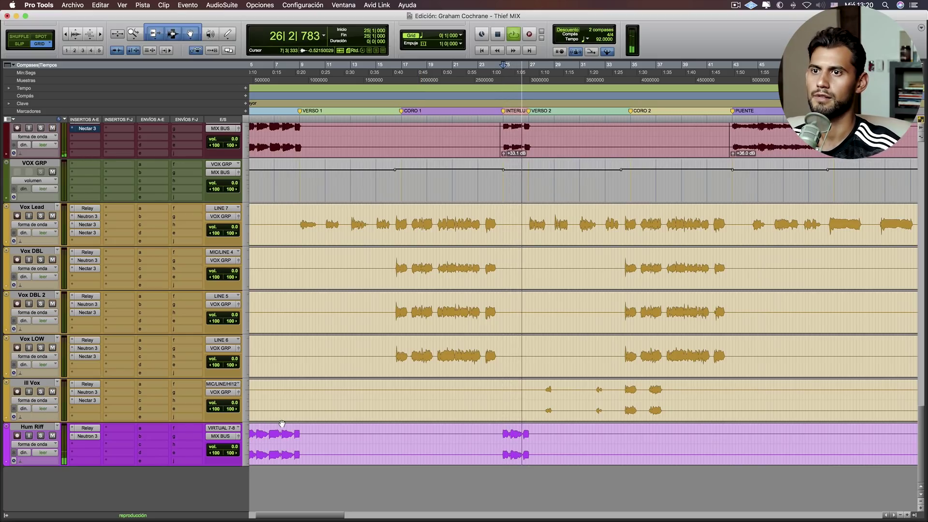
# Glance at Hum Riff's Neutron 3, audition Hum Riff together with A-Dly Return in solo, and unsolo A-Dly Return.
pyautogui.click(94, 438)
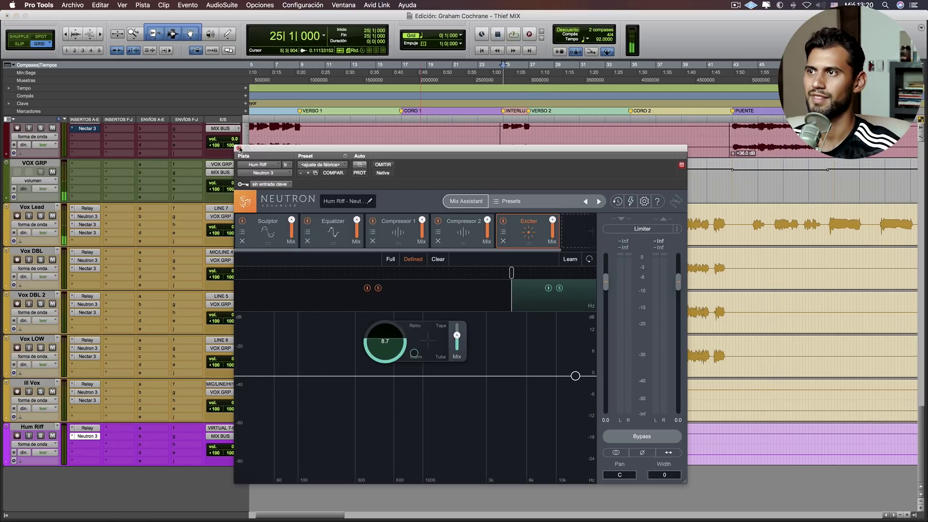
pyautogui.click(238, 148)
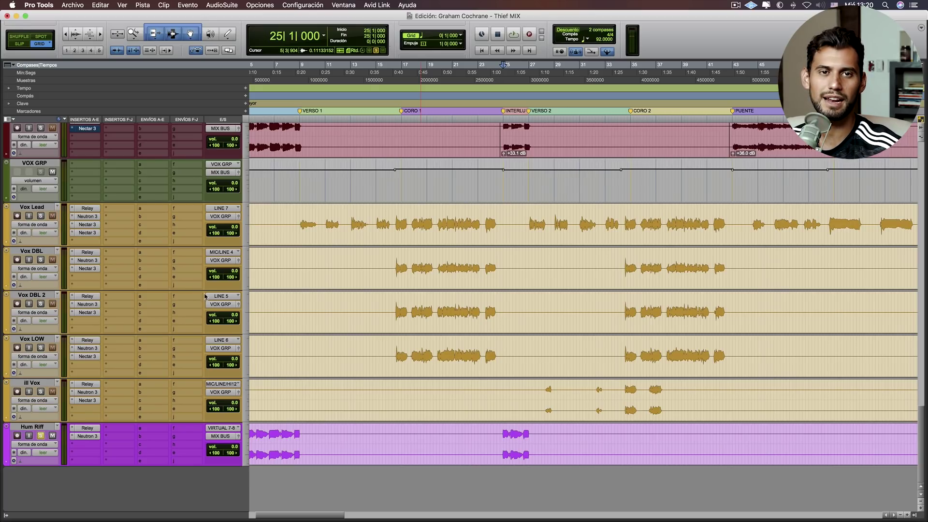
pyautogui.scroll(1, 345, 280)
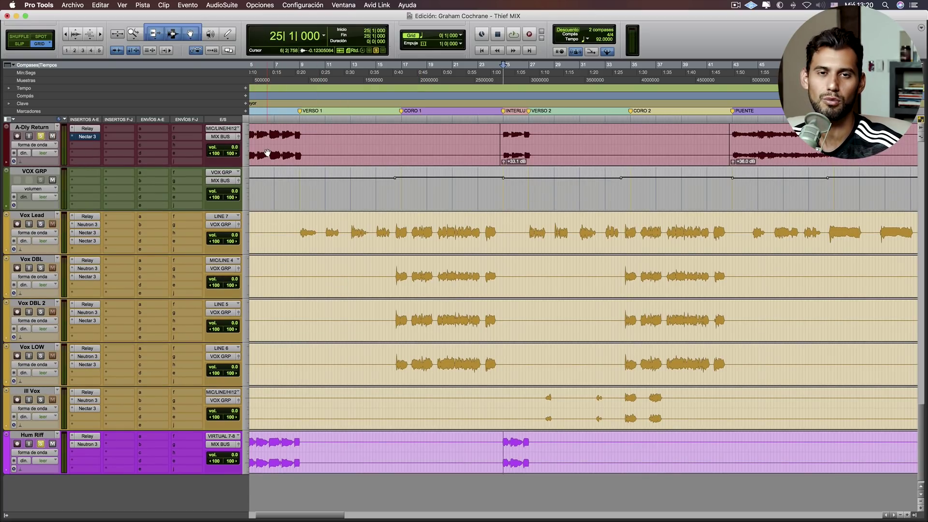
pyautogui.press('space')
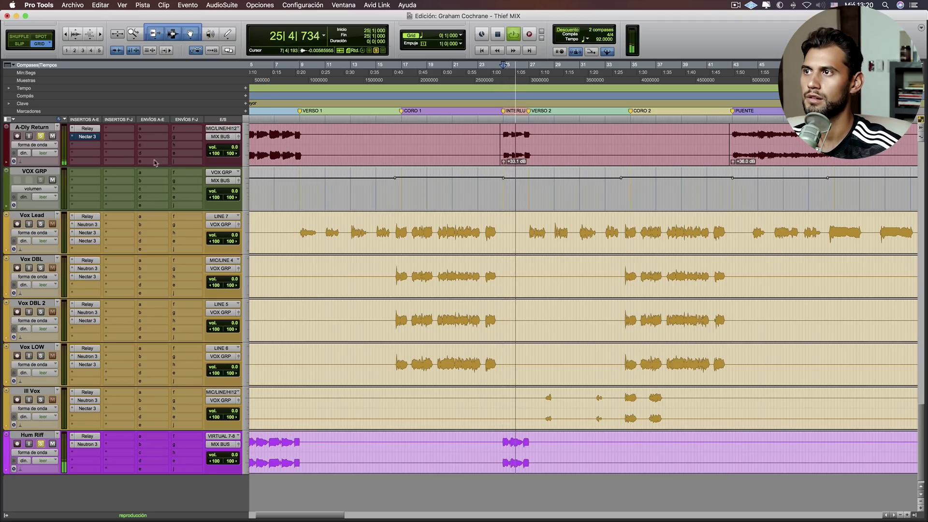
pyautogui.press('space')
pyautogui.click(41, 135)
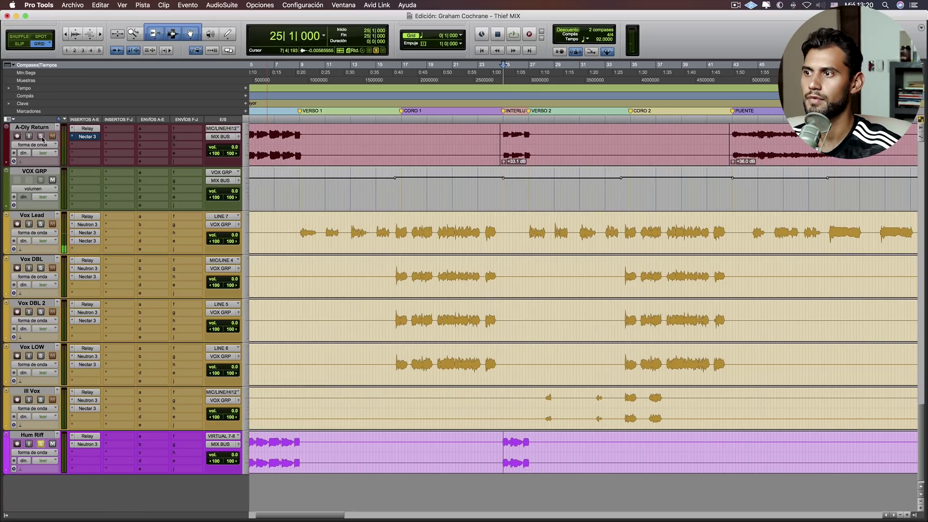
# Open Hum Riff's Neutron 3, play the interlude with it bypassed, and re-enable it after stopping playback.
pyautogui.click(87, 444)
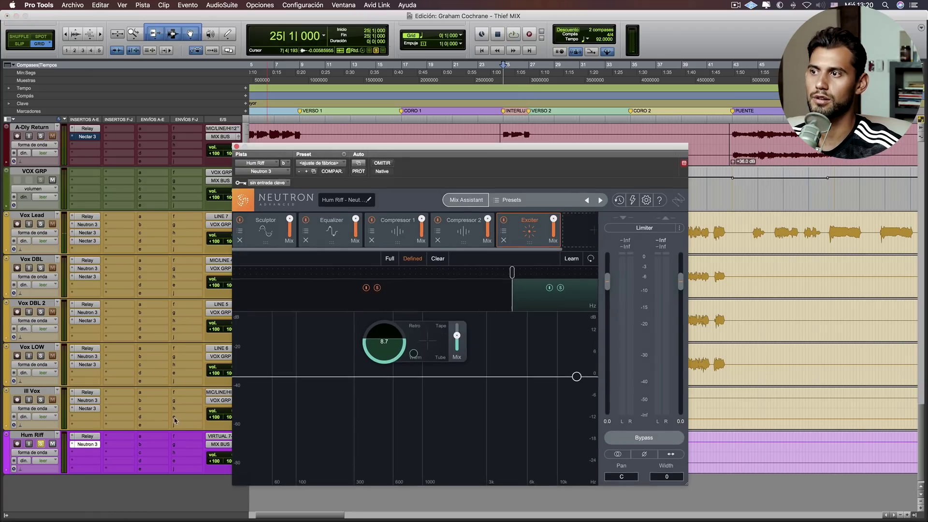
pyautogui.keyDown('super'); pyautogui.click(86, 445); pyautogui.keyUp('super')
pyautogui.press('space')
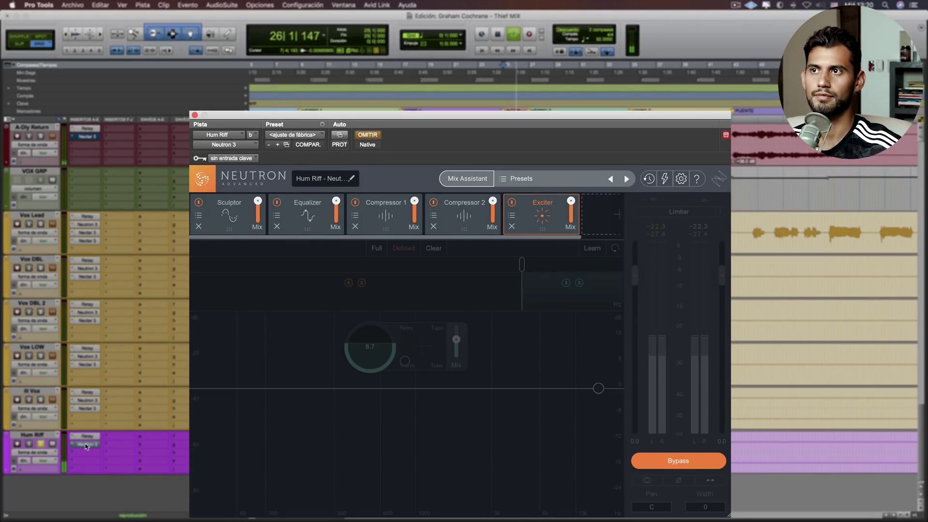
pyautogui.press('space')
pyautogui.keyDown('super'); pyautogui.click(87, 445); pyautogui.keyUp('super')
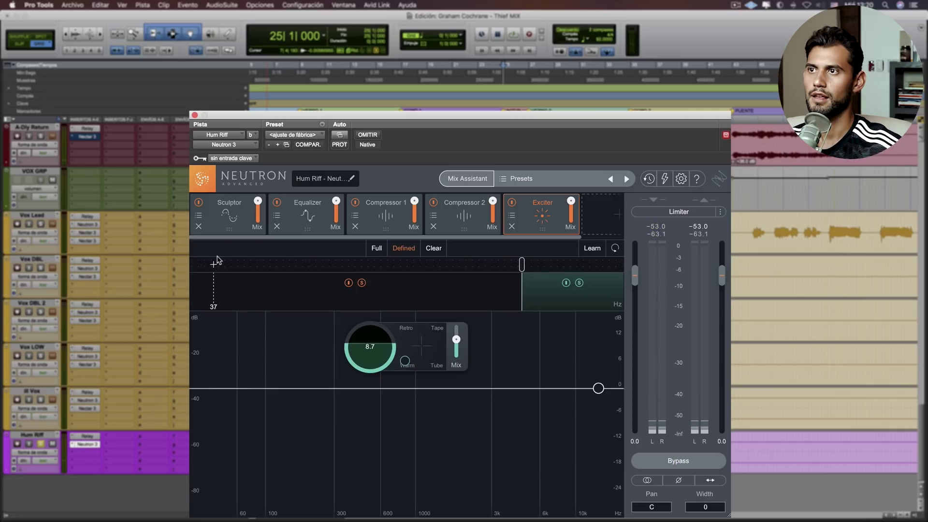
# Look over Hum Riff's Sculptor and set the gain of Equalizer band 3 to -2.8 dB at 420 Hz.
pyautogui.click(233, 225)
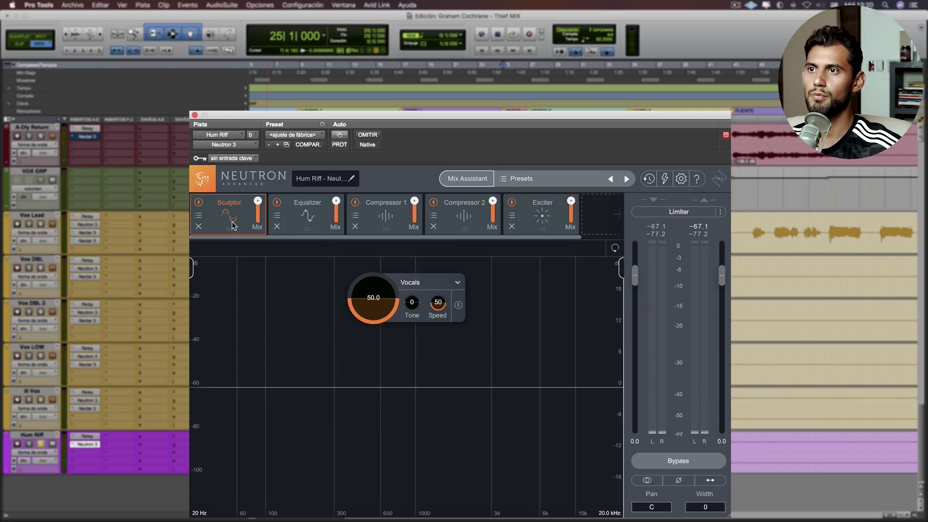
pyautogui.click(314, 223)
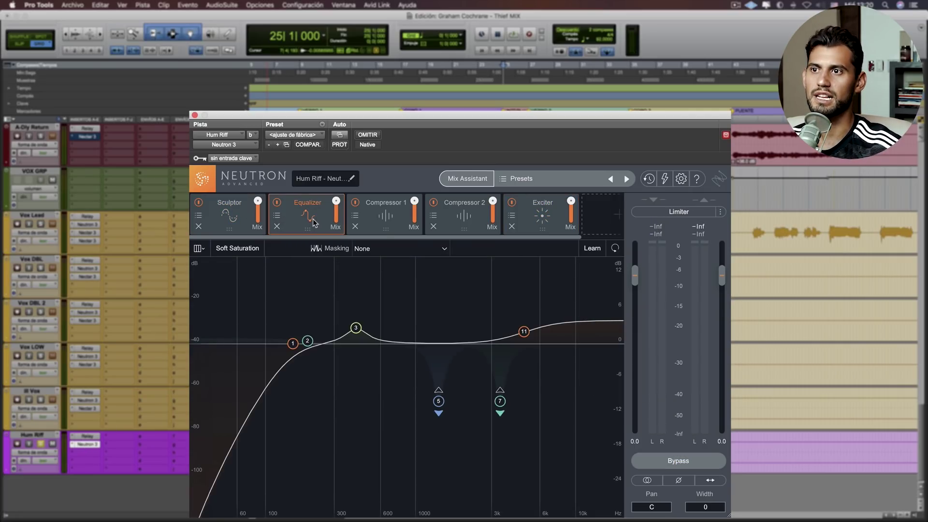
pyautogui.click(355, 328)
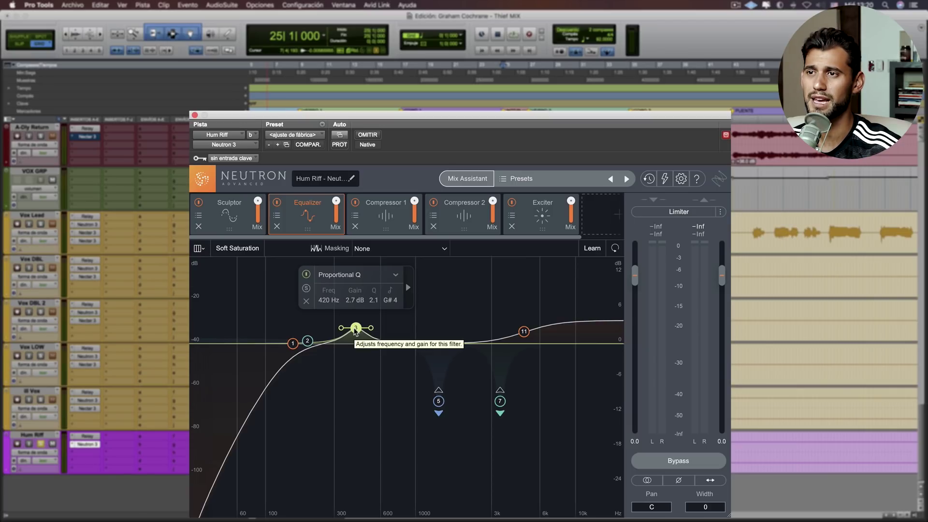
pyautogui.press('space')
pyautogui.moveTo(355, 330); pyautogui.dragTo(373, 361)
pyautogui.press('space')
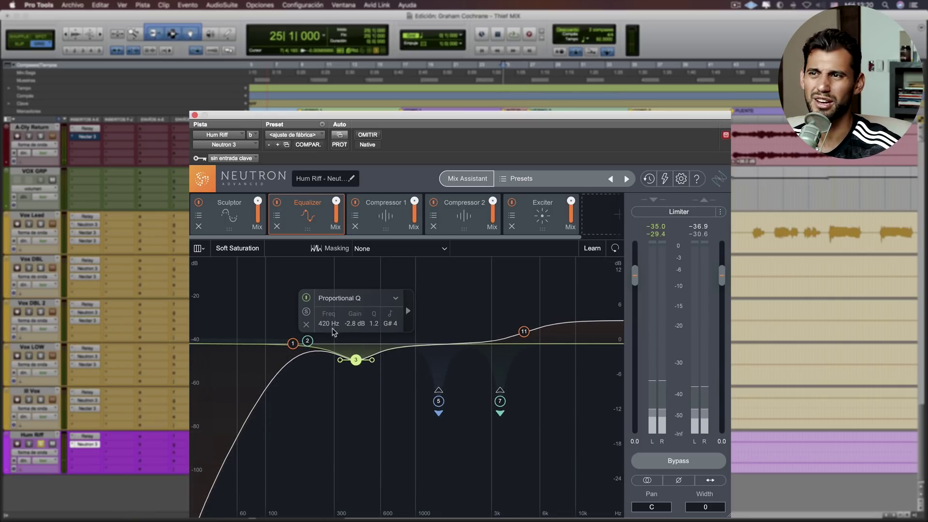
# Audition Equalizer band 3 soloed and then unsoloed on Hum Riff during the interlude, and stop playback.
pyautogui.click(305, 312)
pyautogui.press('space')
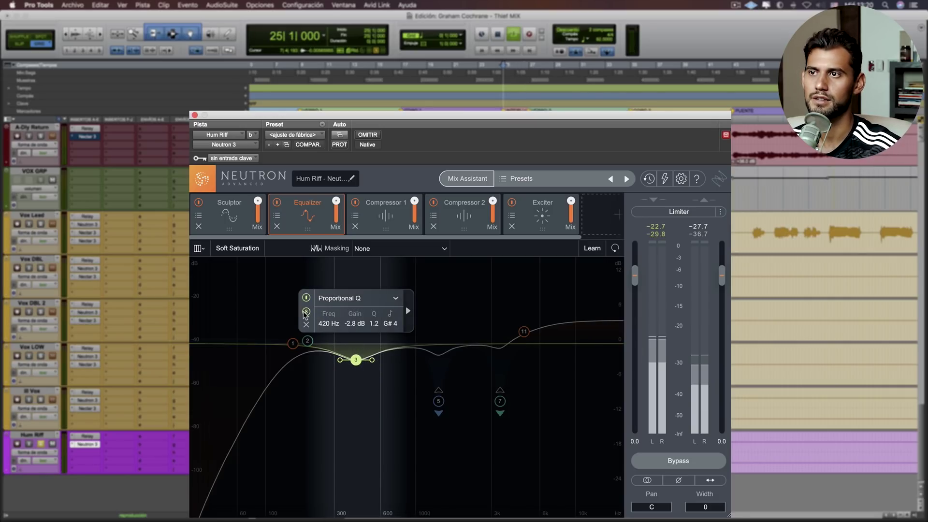
pyautogui.click(305, 312)
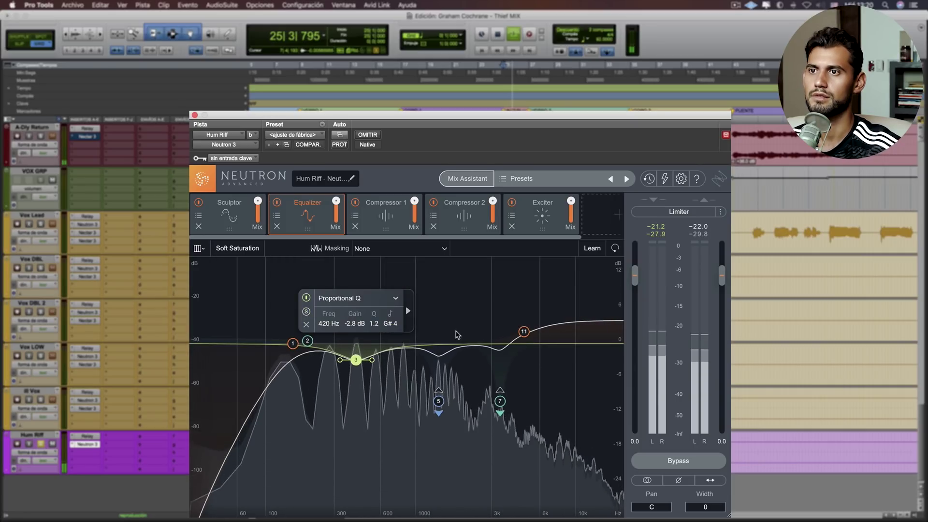
pyautogui.press('space')
# Check Hum Riff's Analog High Shelf band and compare the interlude with the Equalizer bypassed and re-enabled.
pyautogui.click(524, 331)
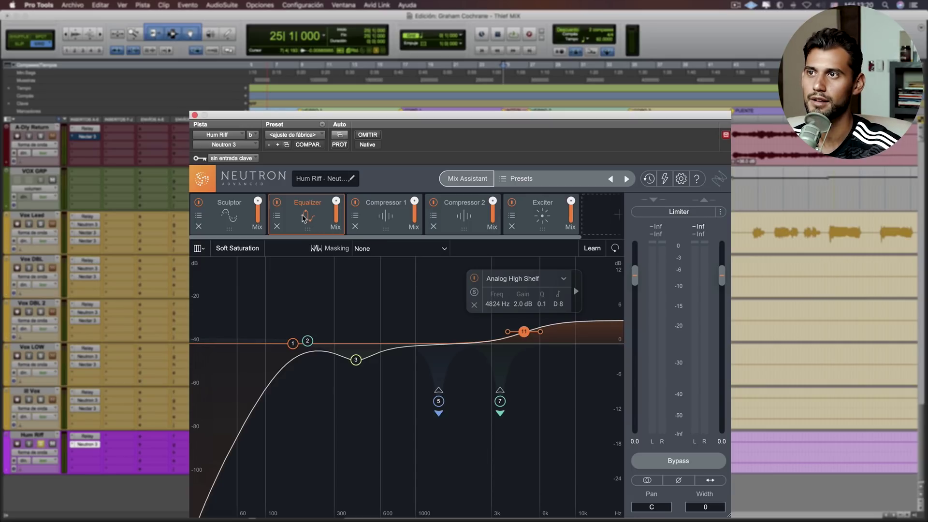
pyautogui.click(276, 203)
pyautogui.press('space')
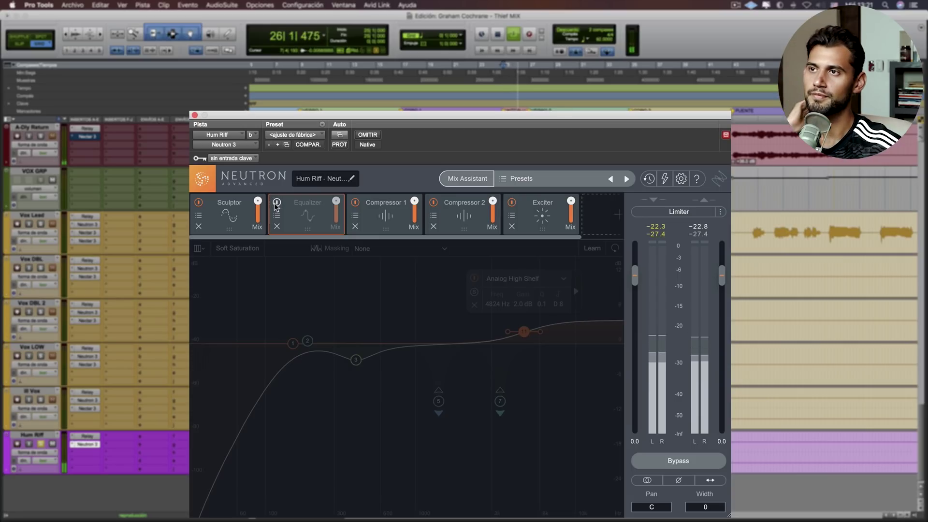
pyautogui.click(276, 202)
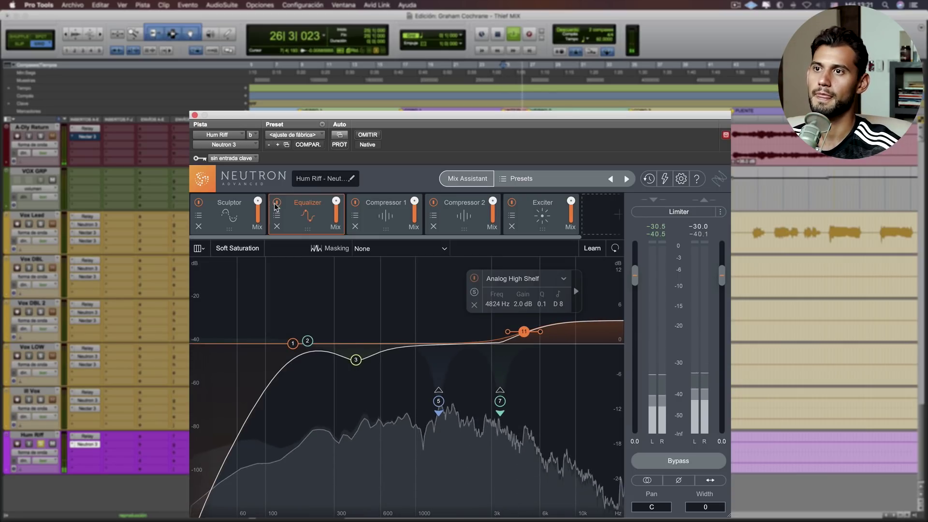
# Review Hum Riff's Compressor 1, comparing it bypassed and enabled while the interlude plays, and stop playback.
pyautogui.click(386, 216)
pyautogui.press('space')
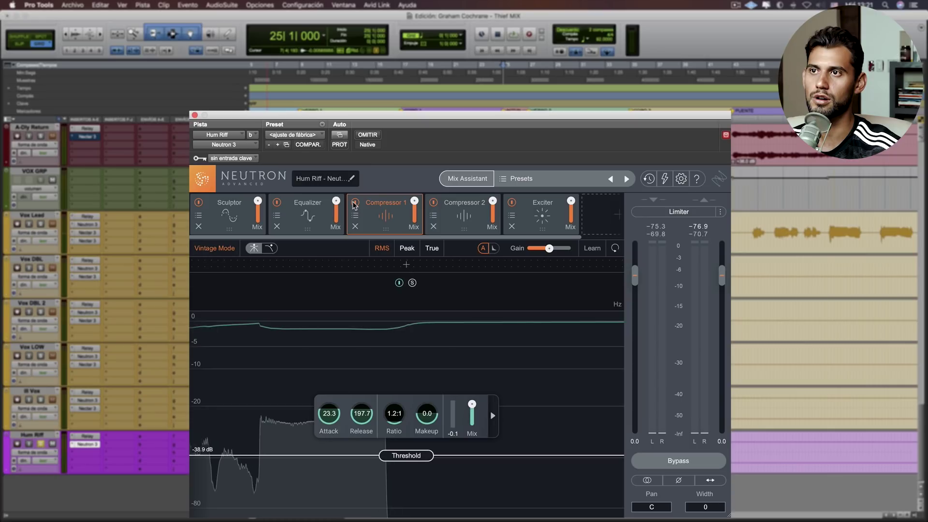
pyautogui.press('space')
pyautogui.click(354, 202)
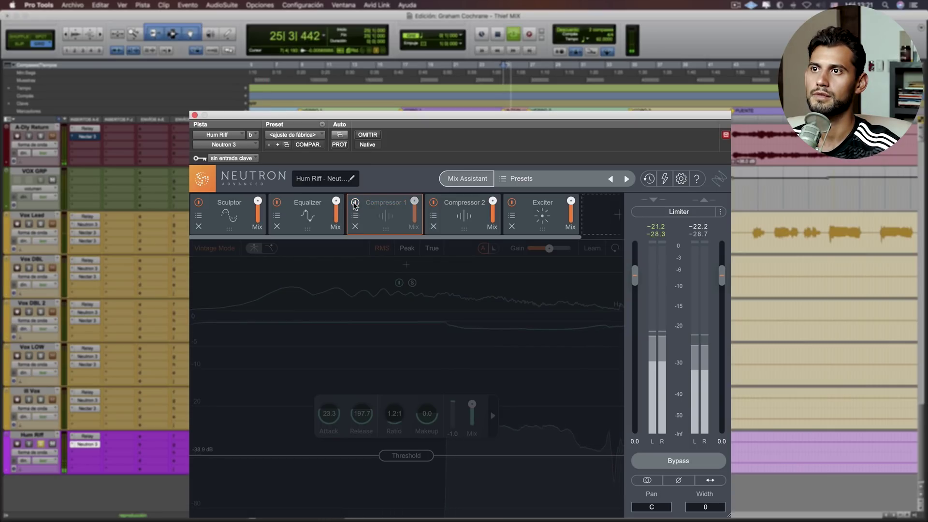
pyautogui.click(355, 202)
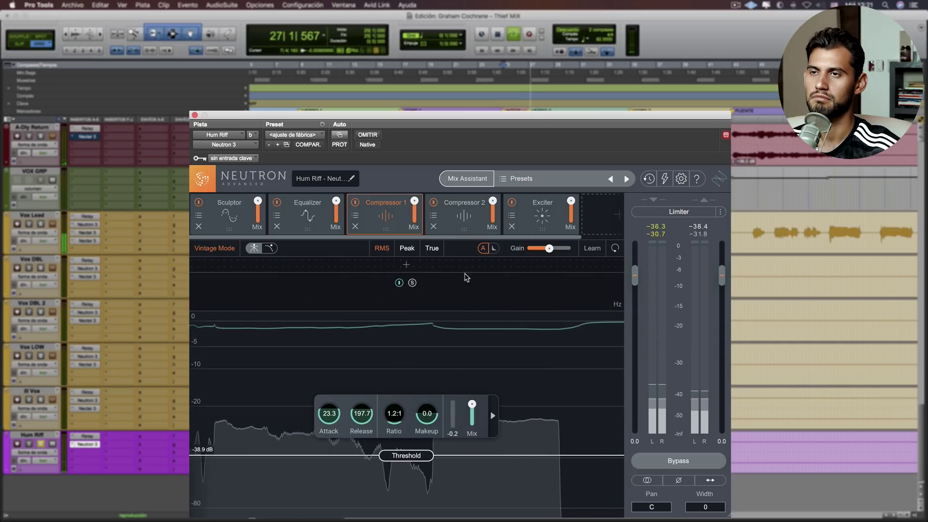
pyautogui.press('space')
# Examine Hum Riff's Compressor 2 settings and gain reduction during the interlude, and stop playback.
pyautogui.click(456, 222)
pyautogui.press('space')
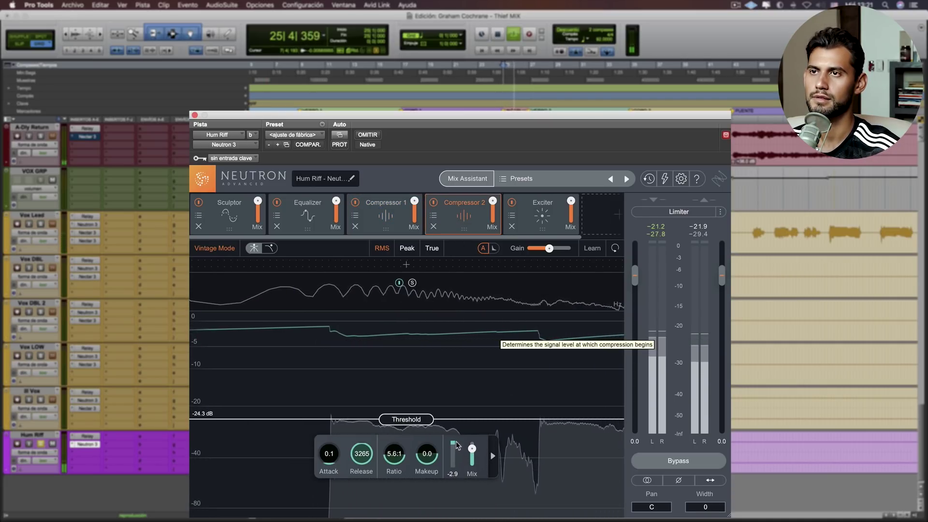
pyautogui.press('space')
# Try Compressor 2 ahead of Compressor 1 on Hum Riff during playback, then restore the original order and stop playback.
pyautogui.moveTo(463, 228); pyautogui.dragTo(392, 227)
pyautogui.press('space')
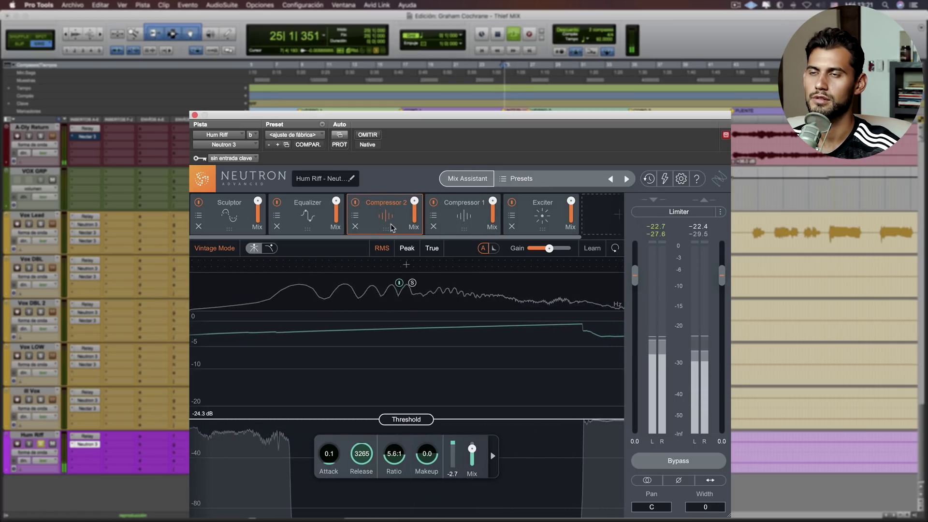
pyautogui.moveTo(465, 219)
pyautogui.mouseDown()
pyautogui.moveTo(382, 220)
pyautogui.moveTo(454, 220)
pyautogui.mouseUp()
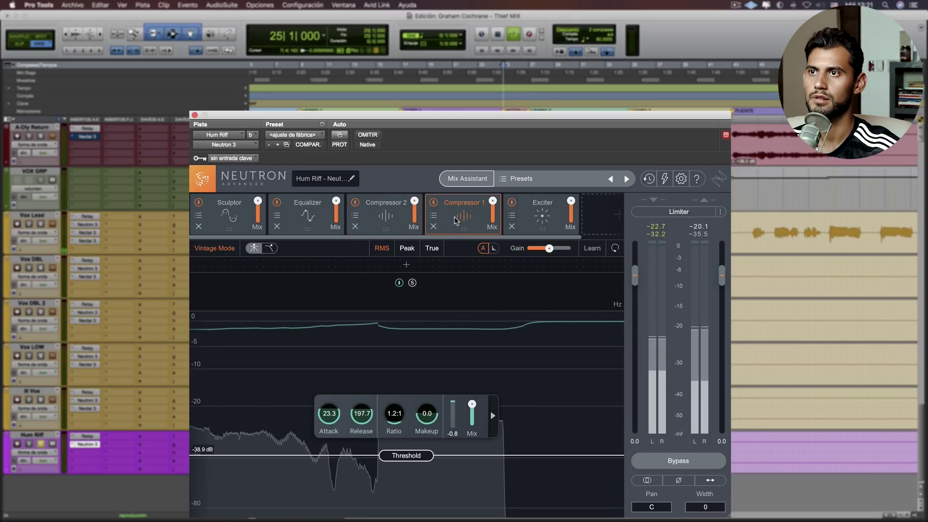
pyautogui.click(403, 218)
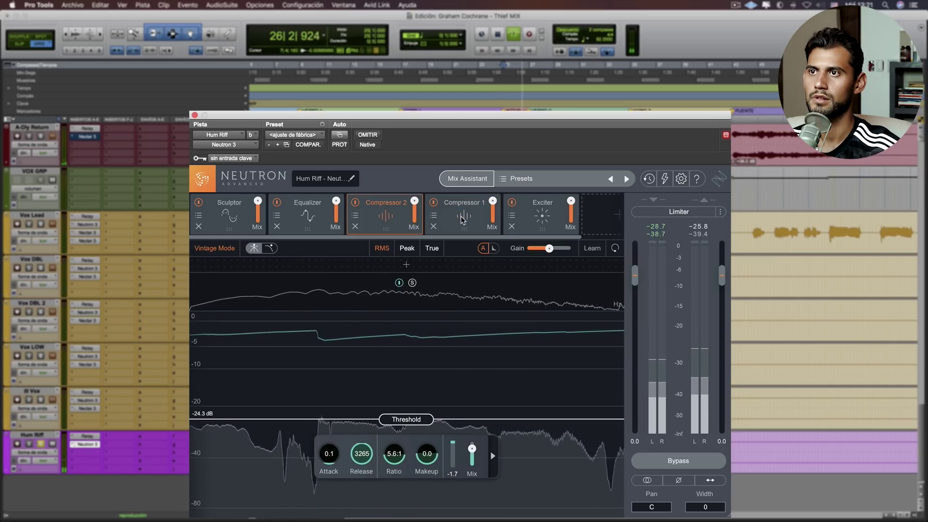
pyautogui.moveTo(463, 220); pyautogui.dragTo(383, 222)
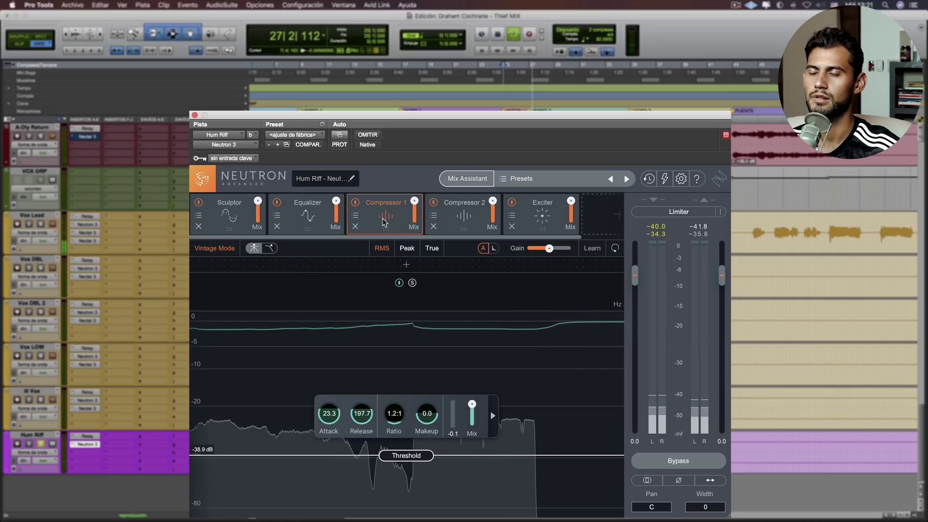
pyautogui.press('space')
# Place Compressor 1 after Compressor 2 in Hum Riff's Neutron 3 chain during playback, stop, and display Compressor 2.
pyautogui.press('space')
pyautogui.moveTo(383, 222); pyautogui.dragTo(428, 222)
pyautogui.press('space')
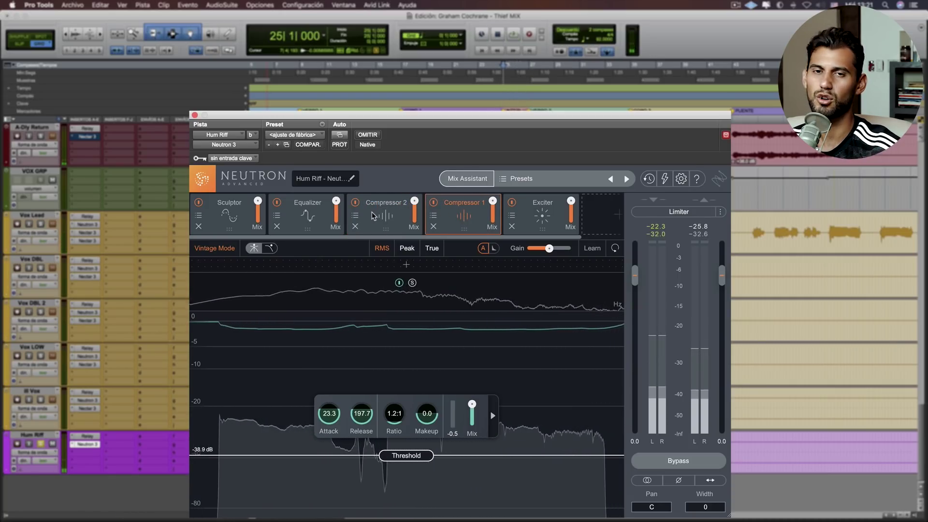
pyautogui.click(373, 215)
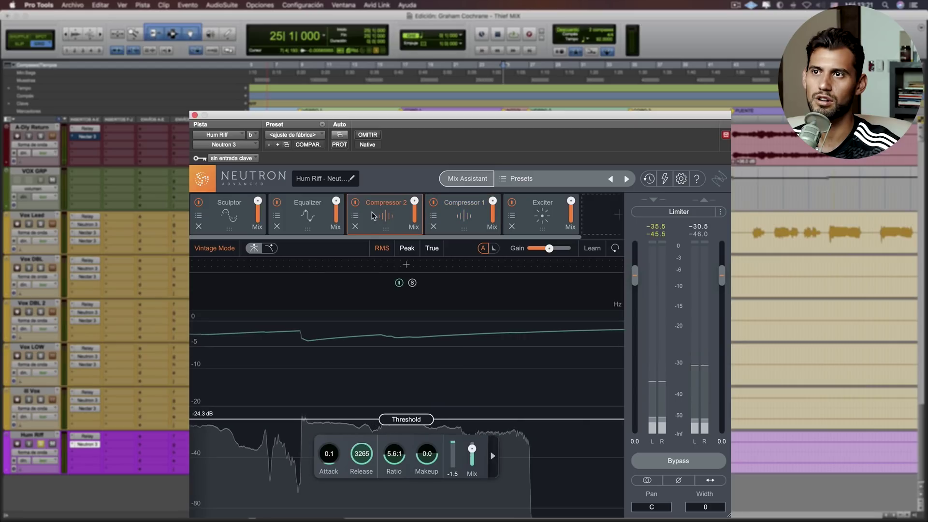
# Inspect the low and high bands of Hum Riff's Exciter during the interlude, close Neutron 3 and stop playback.
pyautogui.click(526, 220)
pyautogui.press('space')
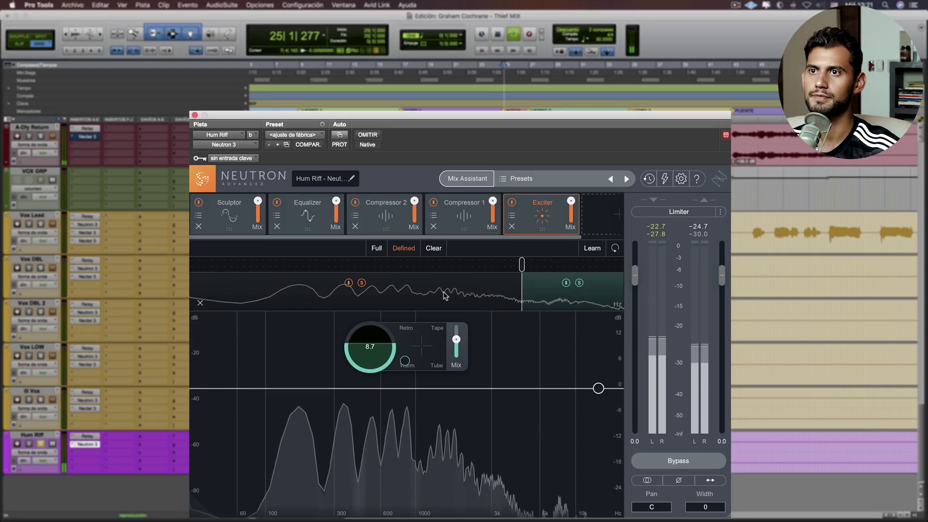
pyautogui.click(475, 294)
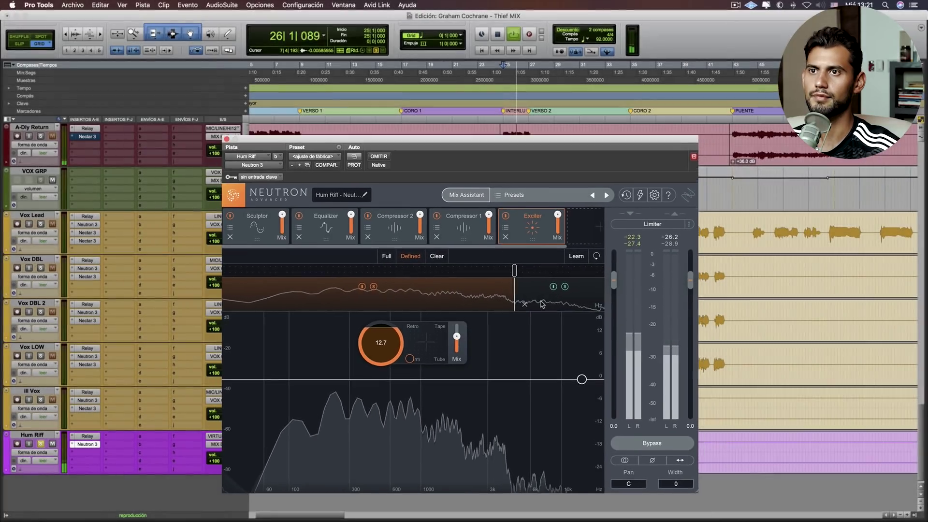
pyautogui.click(551, 297)
pyautogui.click(240, 149)
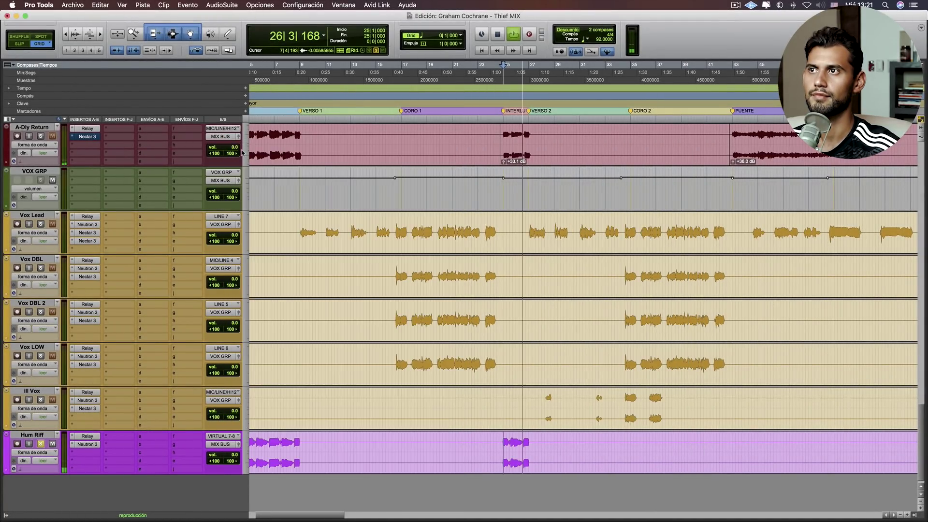
pyautogui.press('space')
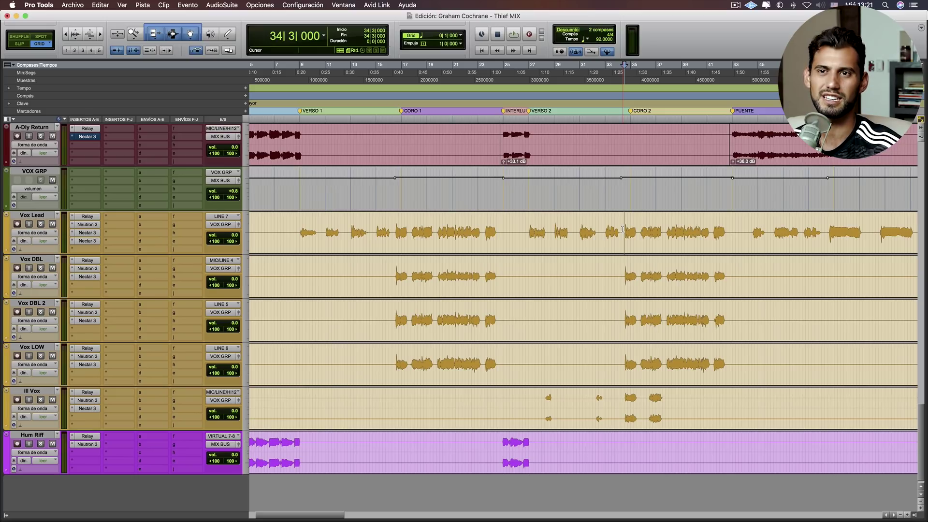
# Play the full mix from bar 34 into chorus 2 with no tracks soloed.
pyautogui.press('space')
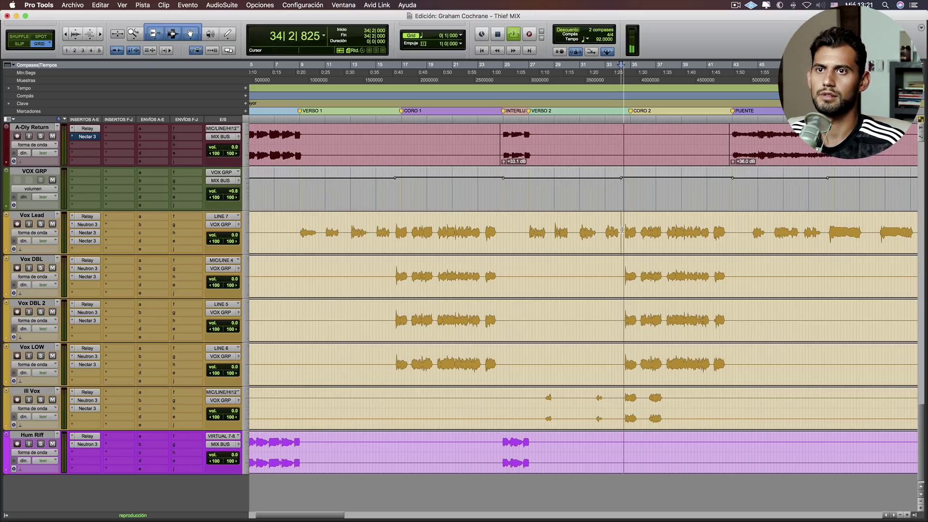
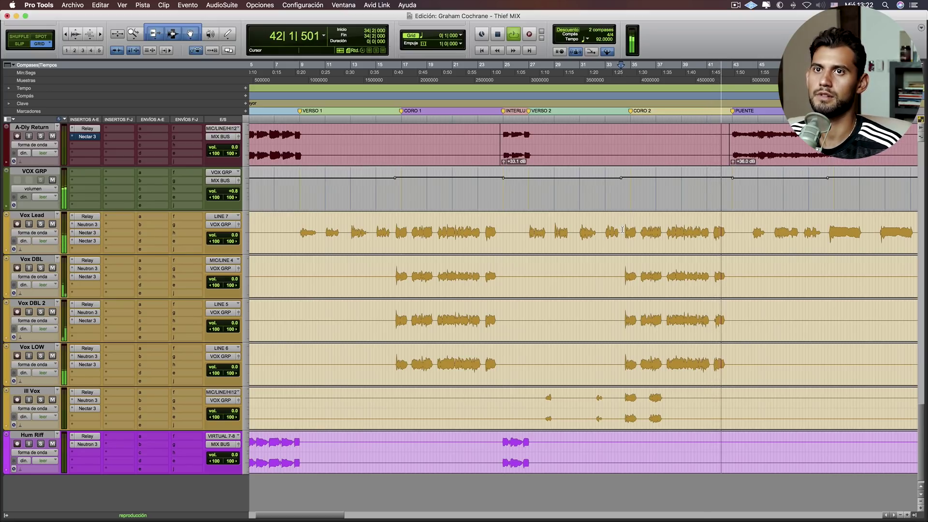
# Stop playback and fit the whole song in the edit timeline.
pyautogui.scroll(-10, 521, 315)
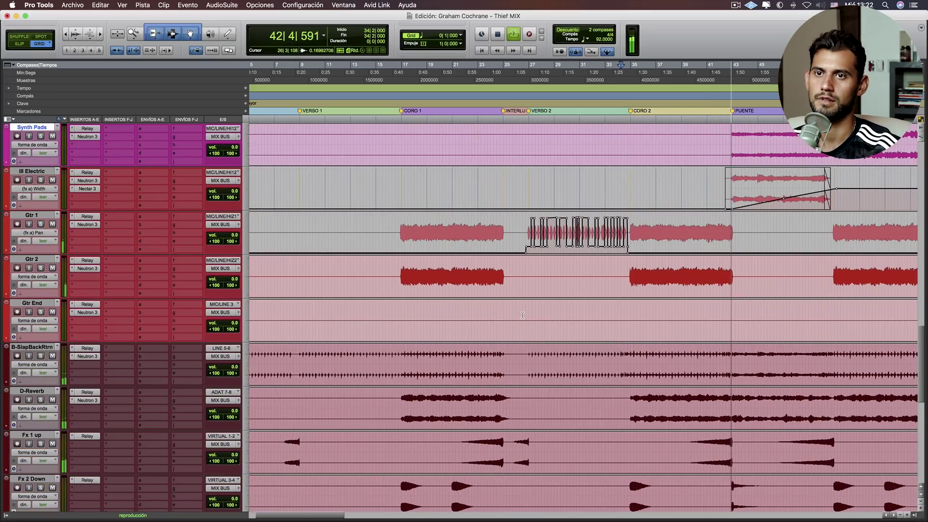
pyautogui.scroll(8, 520, 315)
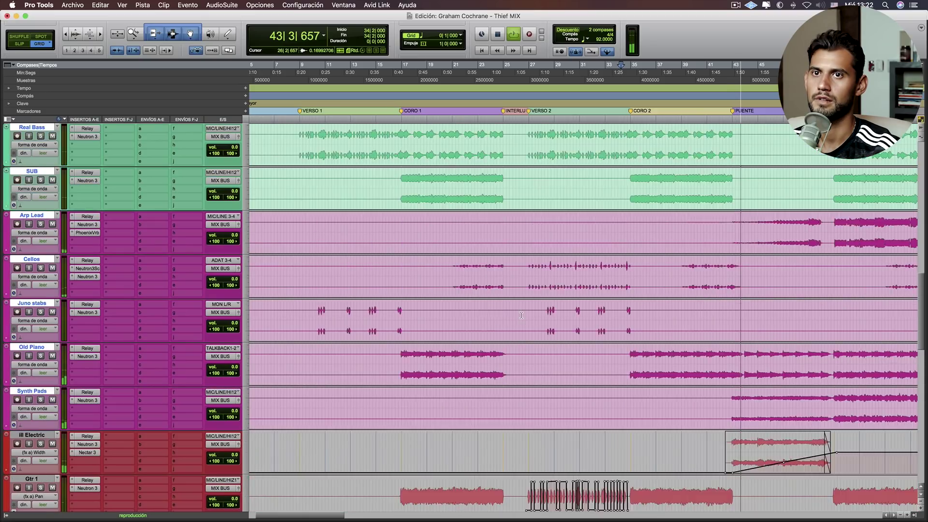
pyautogui.press('space')
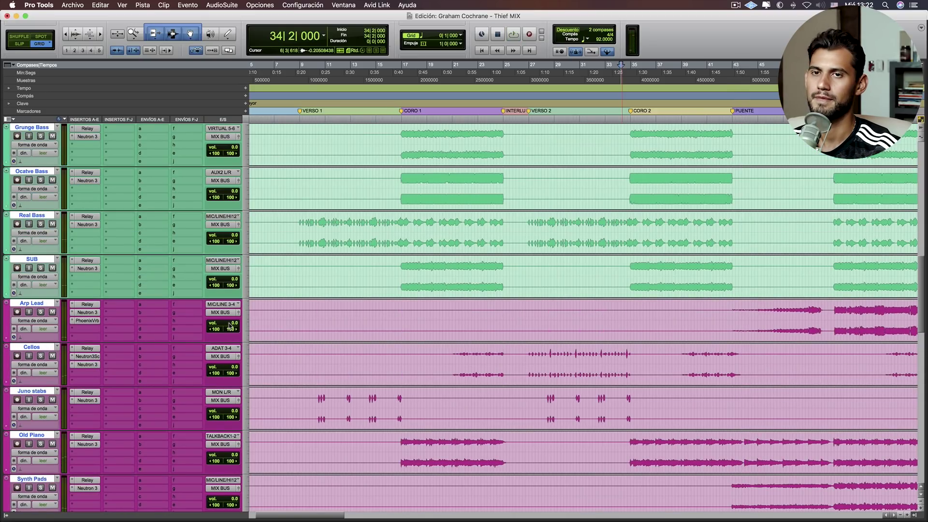
pyautogui.hscroll(5, 230, 325)
pyautogui.hotkey('alt', 'a')
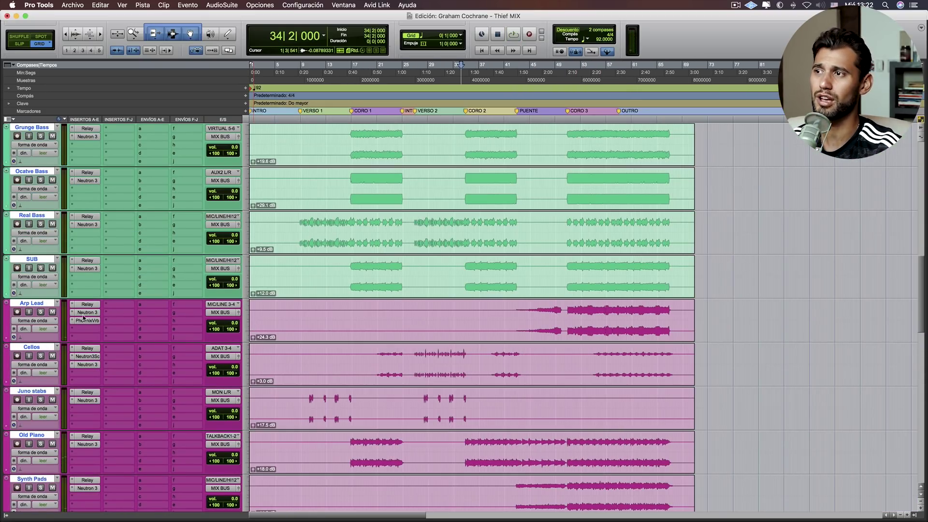
# Display the Equalizer of MIX BUS's Neutron 3, play the mix from bar 34 to examine its bands, and stop playback.
pyautogui.click(41, 321)
pyautogui.click(761, 319)
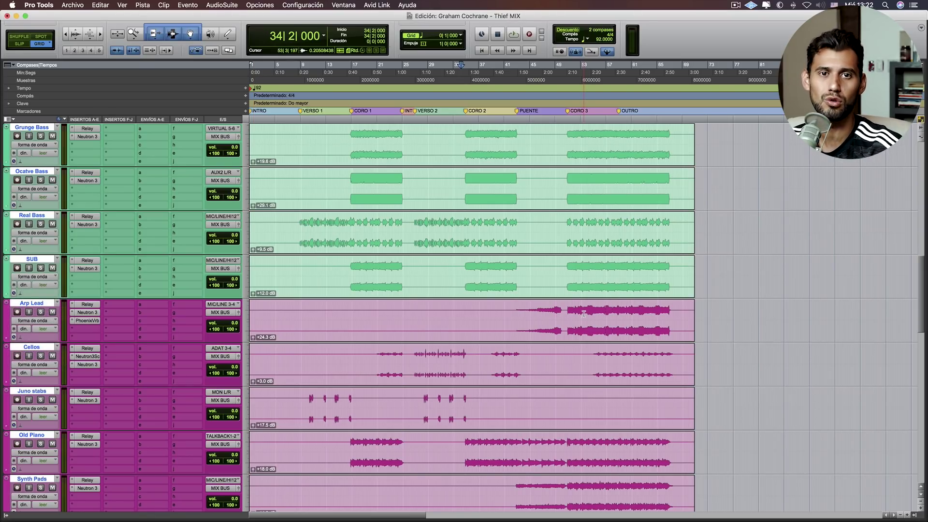
pyautogui.scroll(3, 450, 309)
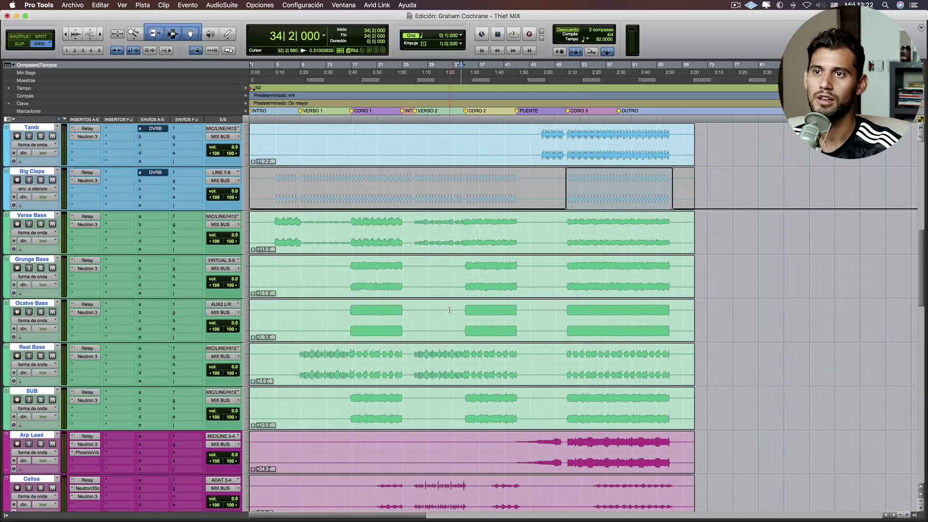
pyautogui.scroll(9, 449, 309)
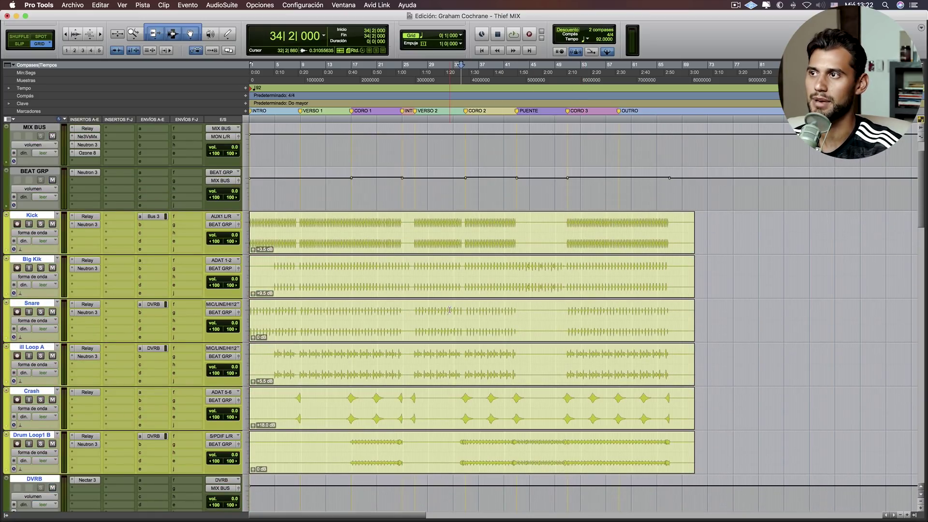
pyautogui.scroll(1, 79, 250)
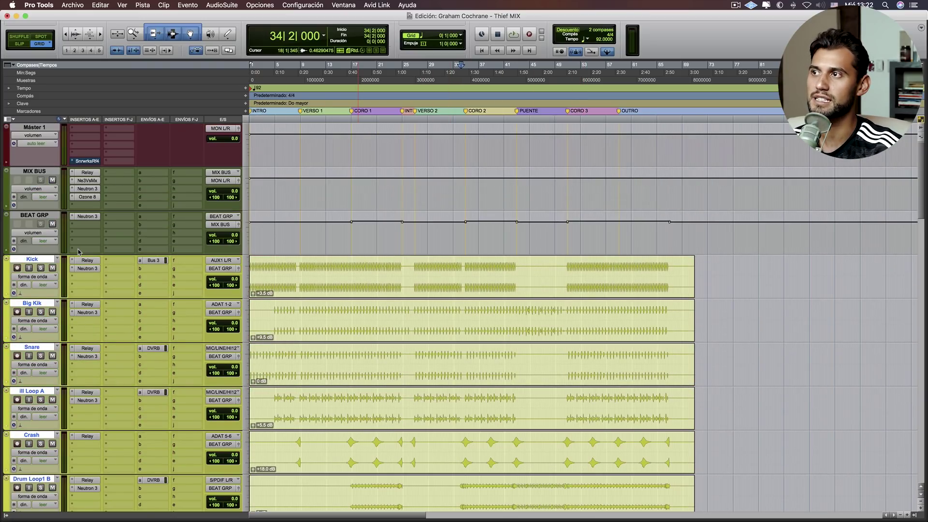
pyautogui.click(93, 189)
pyautogui.click(225, 228)
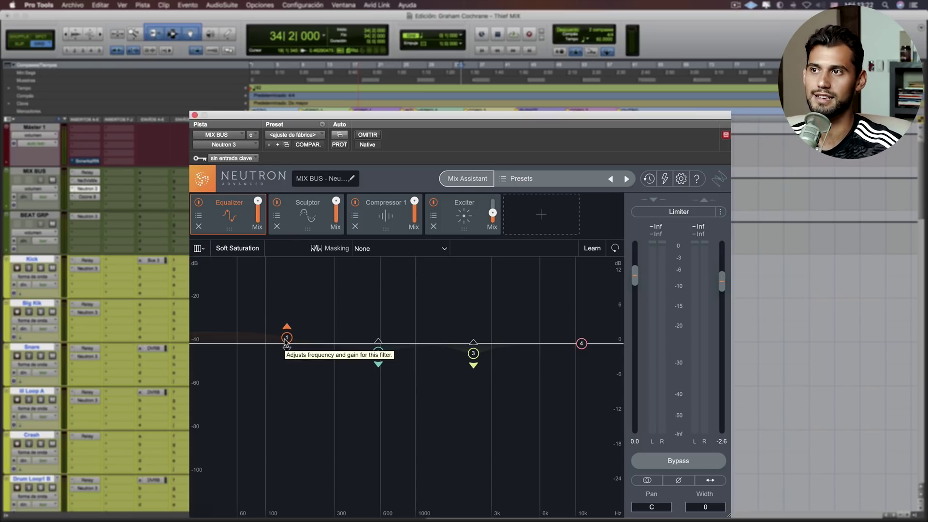
pyautogui.press('space')
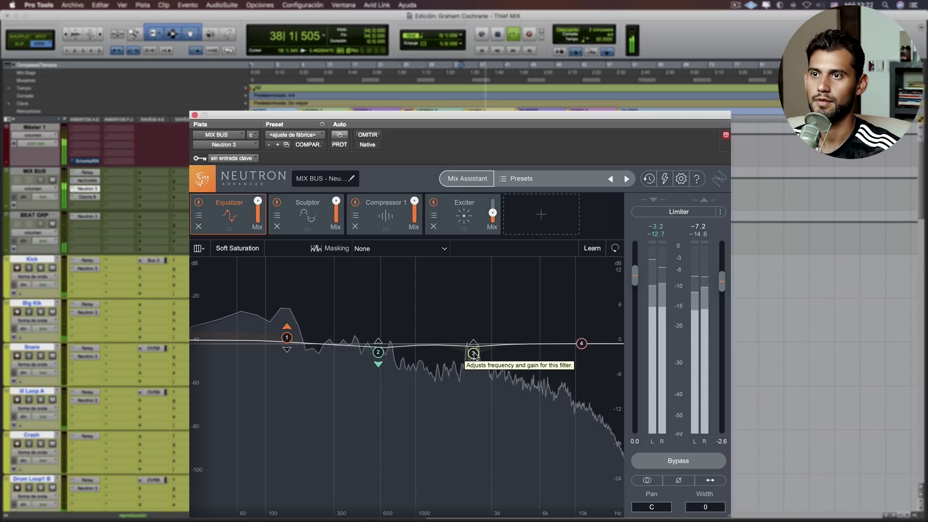
pyautogui.press('space')
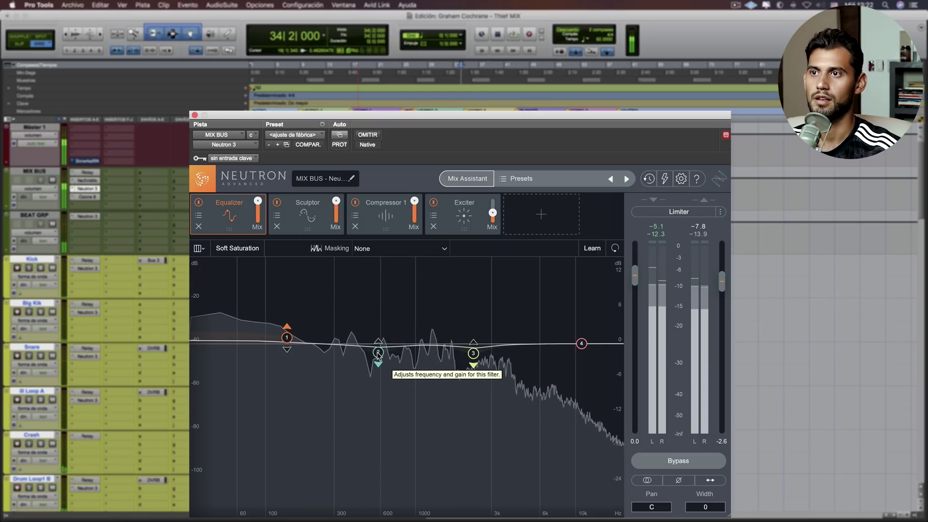
# Audition the MIX BUS Equalizer's band 2 alone during playback, restore the full signal and stop playback.
pyautogui.click(378, 353)
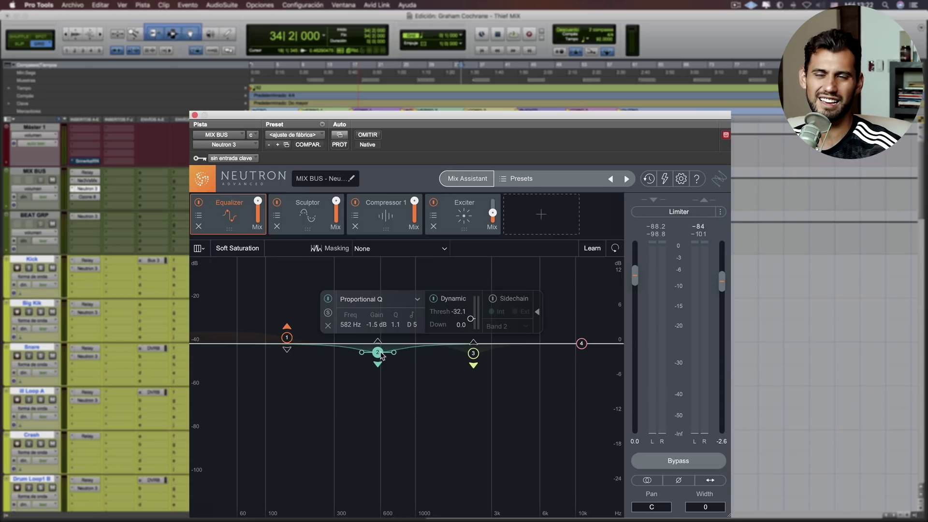
pyautogui.click(328, 313)
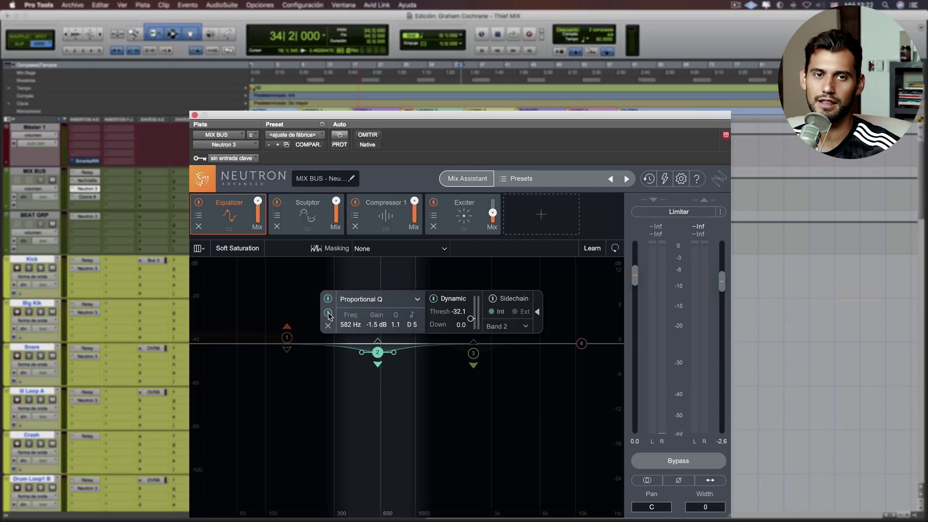
pyautogui.press('space')
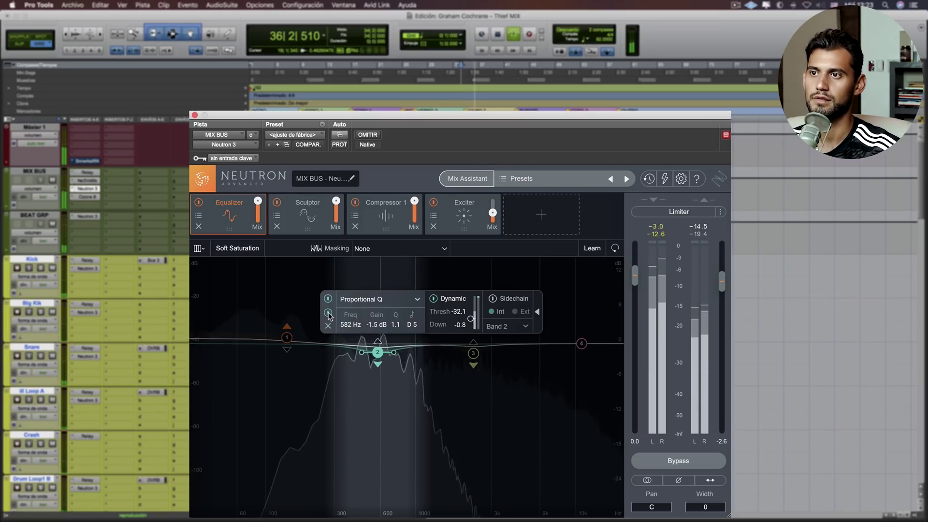
pyautogui.click(328, 315)
pyautogui.press('space')
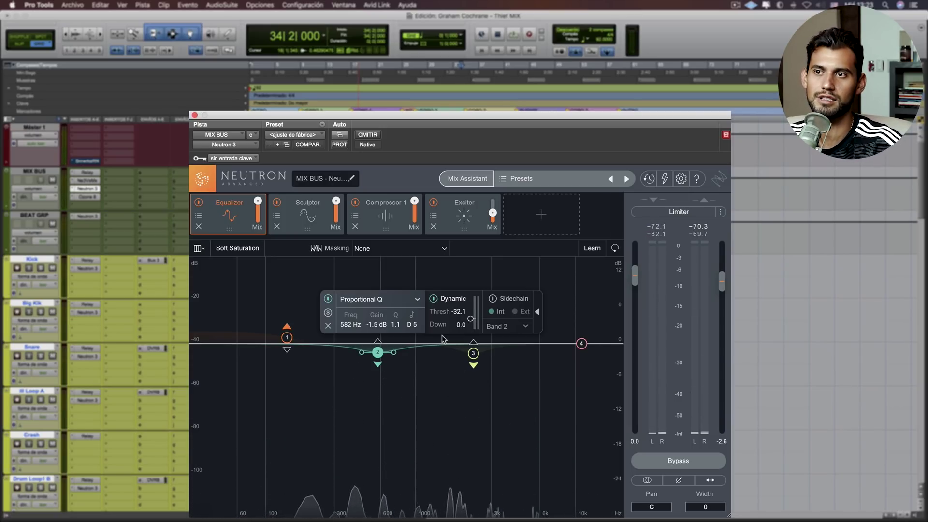
# Audition the MIX BUS Equalizer's band 3 alone during playback, then restore the full signal.
pyautogui.click(471, 356)
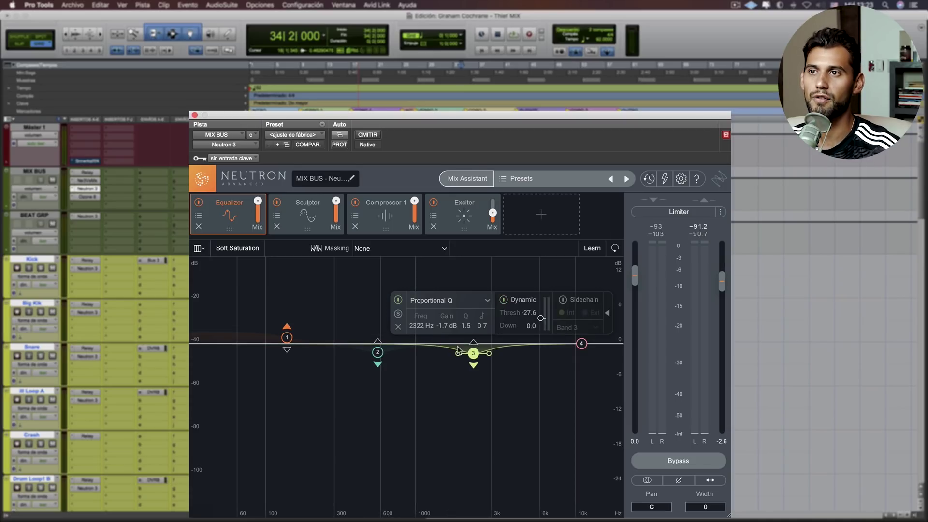
pyautogui.click(399, 314)
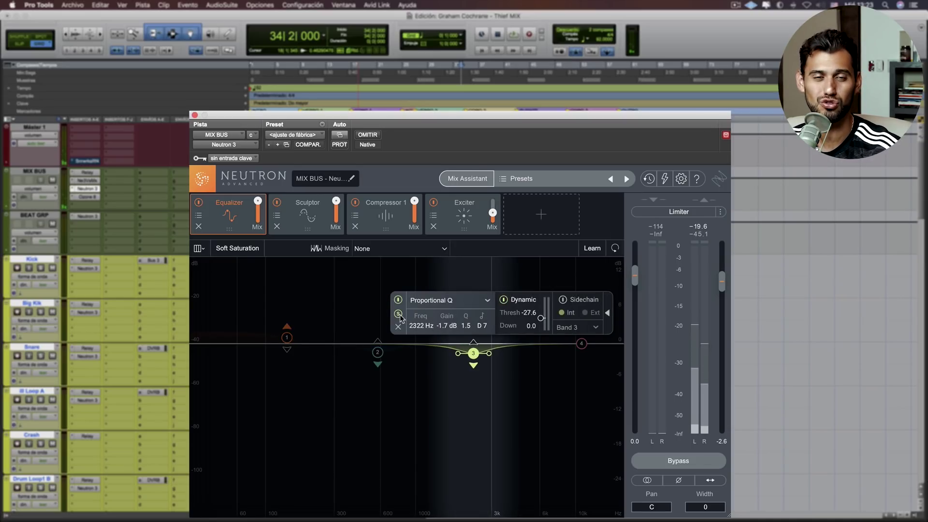
pyautogui.press('space')
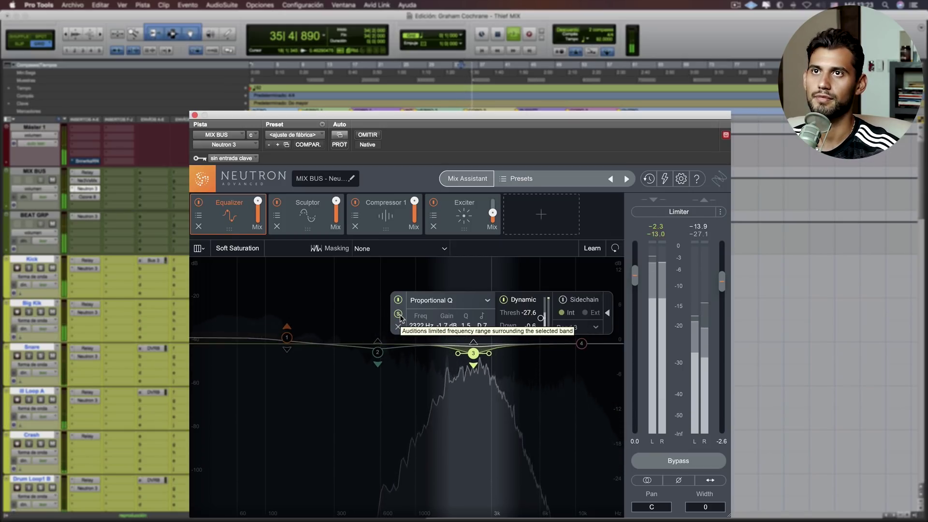
pyautogui.click(399, 315)
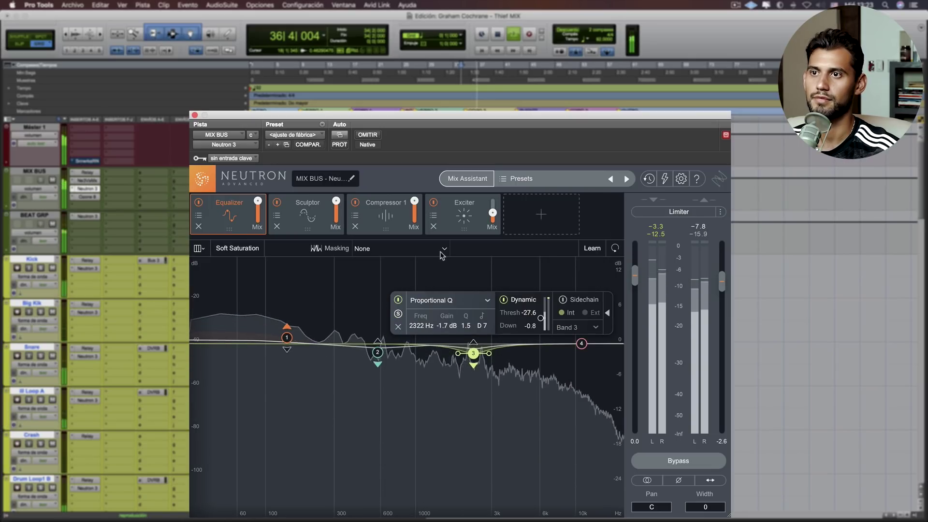
# Review the low band of the MIX BUS Exciter and move the high band's saturation character toward Tape.
pyautogui.click(460, 227)
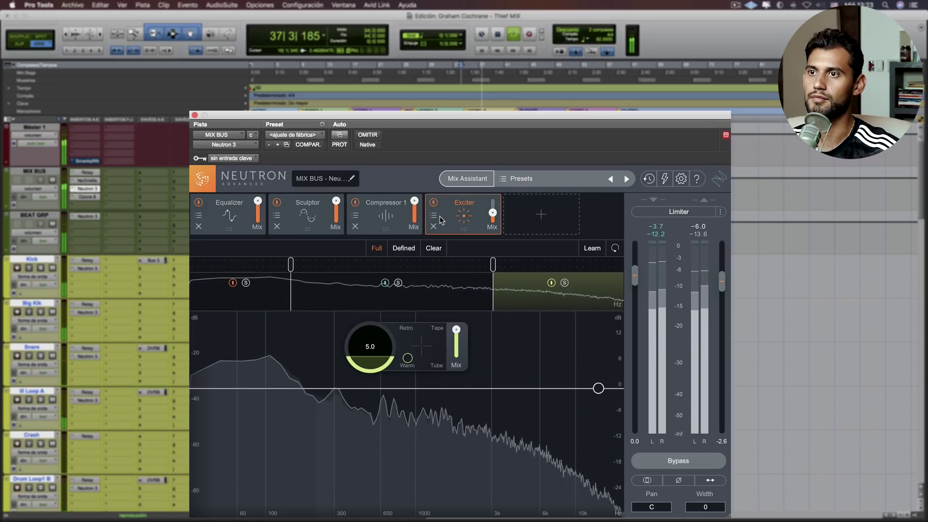
pyautogui.press('space')
pyautogui.click(261, 305)
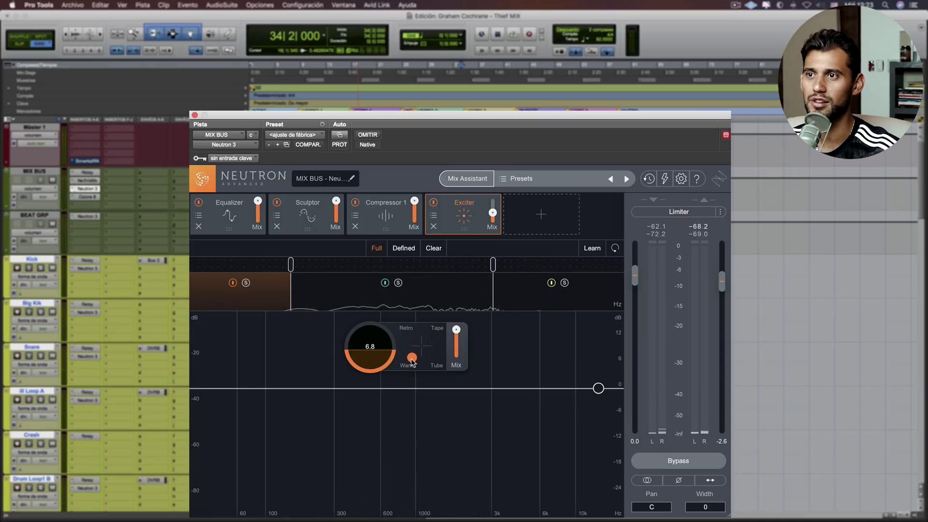
pyautogui.press('space')
pyautogui.moveTo(412, 361); pyautogui.dragTo(408, 362)
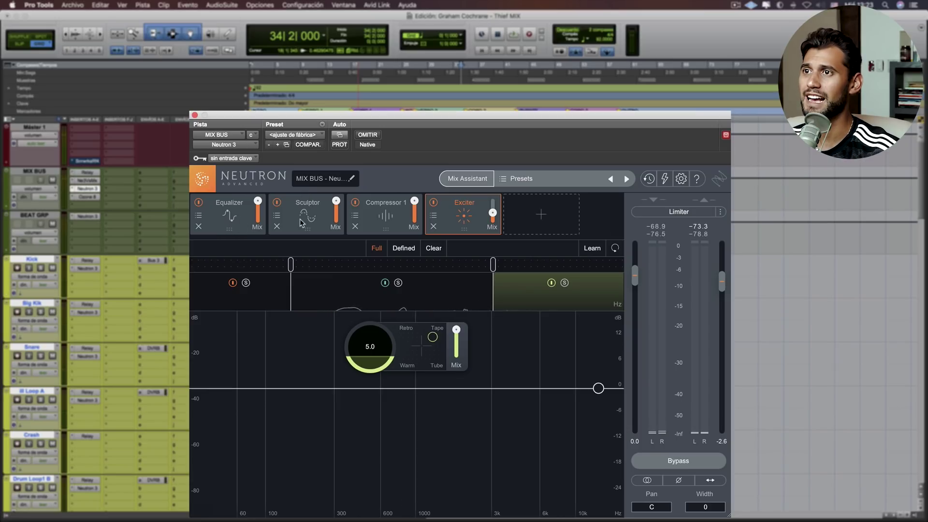
# Review the MIX BUS Sculptor's all-purpose target curves, play the mix with Add Punch kept, stop, and close Neutron 3.
pyautogui.click(300, 218)
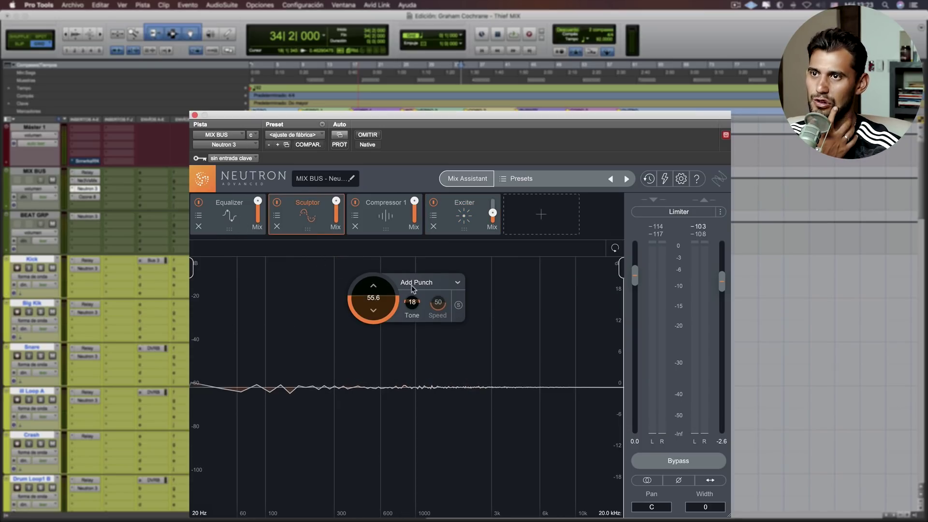
pyautogui.click(448, 283)
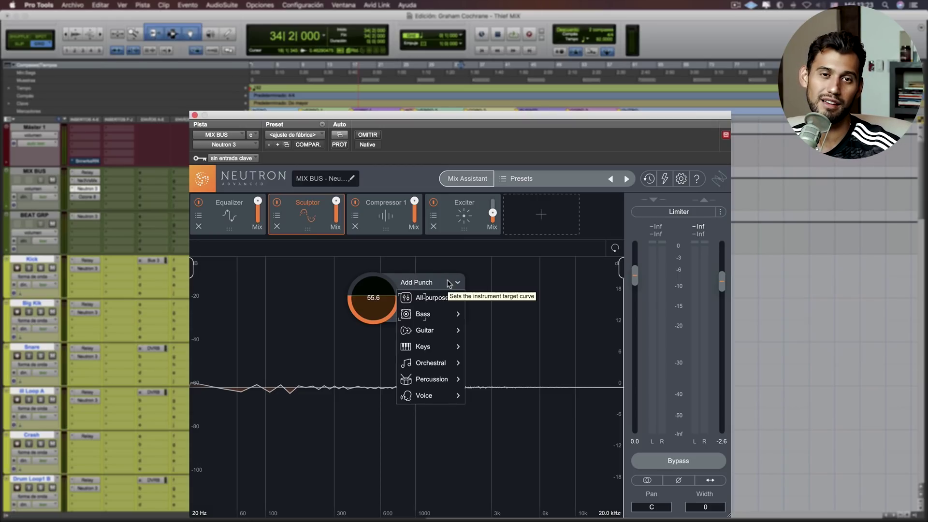
pyautogui.moveTo(437, 301)
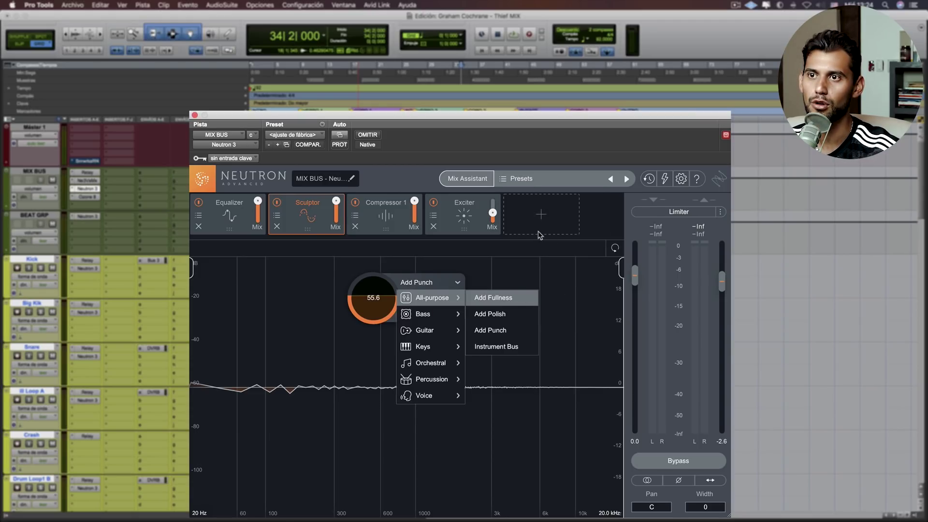
pyautogui.click(597, 208)
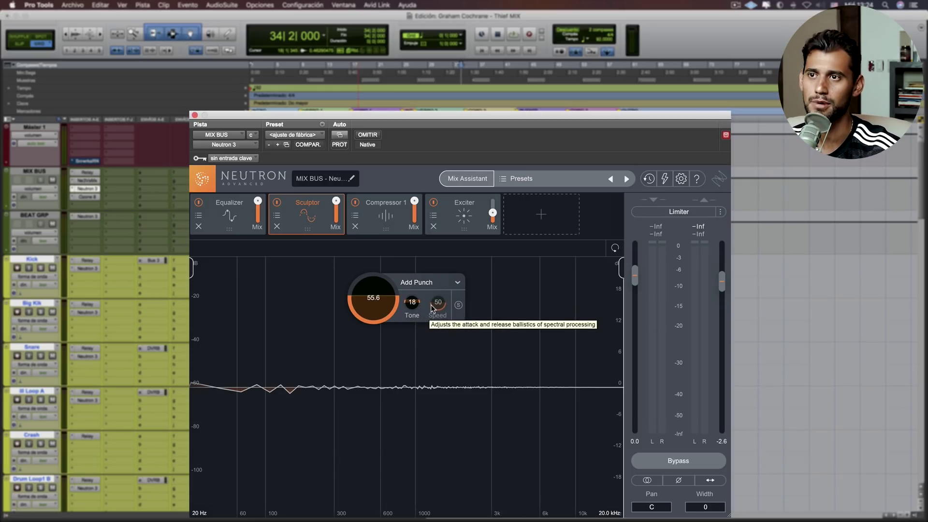
pyautogui.press('space')
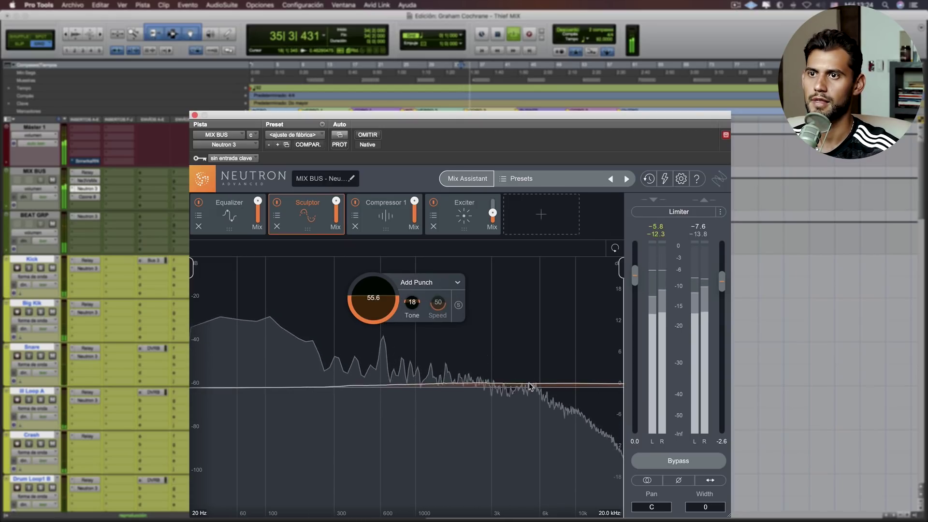
pyautogui.press('space')
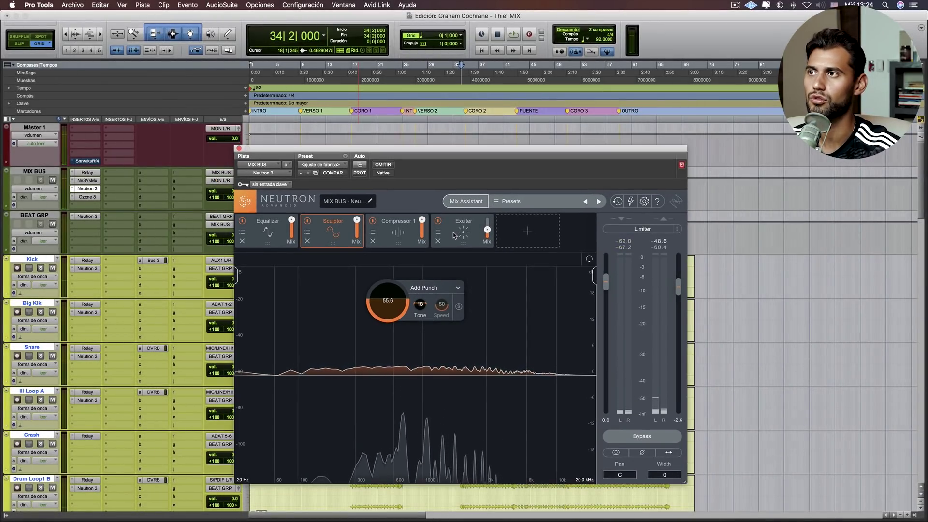
pyautogui.click(239, 149)
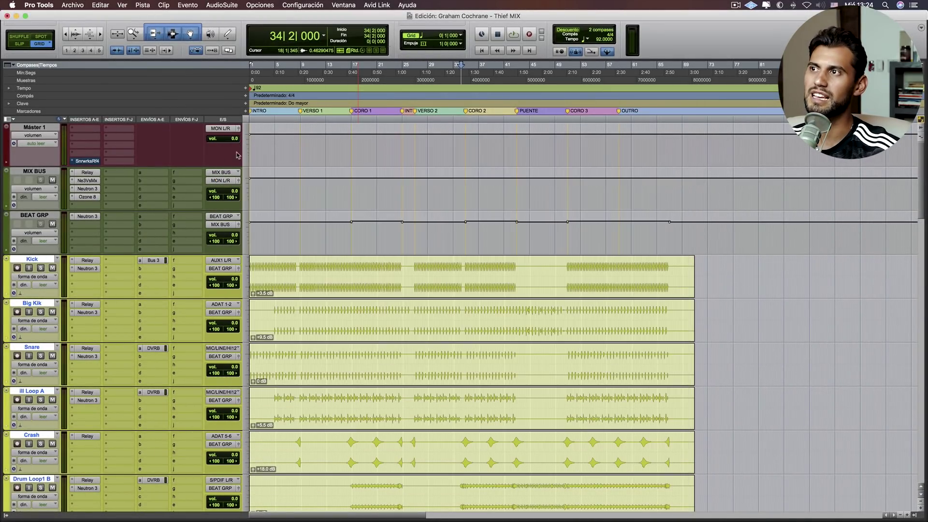
# Open Ozone 8 on MIX BUS, dismiss the updater, and bypass the Dynamics, Vintage Tape and Vintage Limiter modules.
pyautogui.click(92, 197)
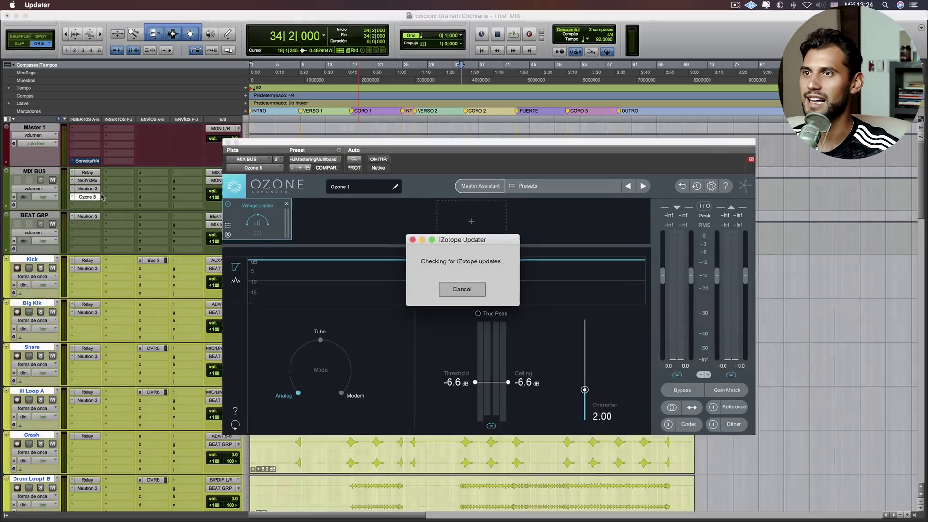
pyautogui.click(458, 362)
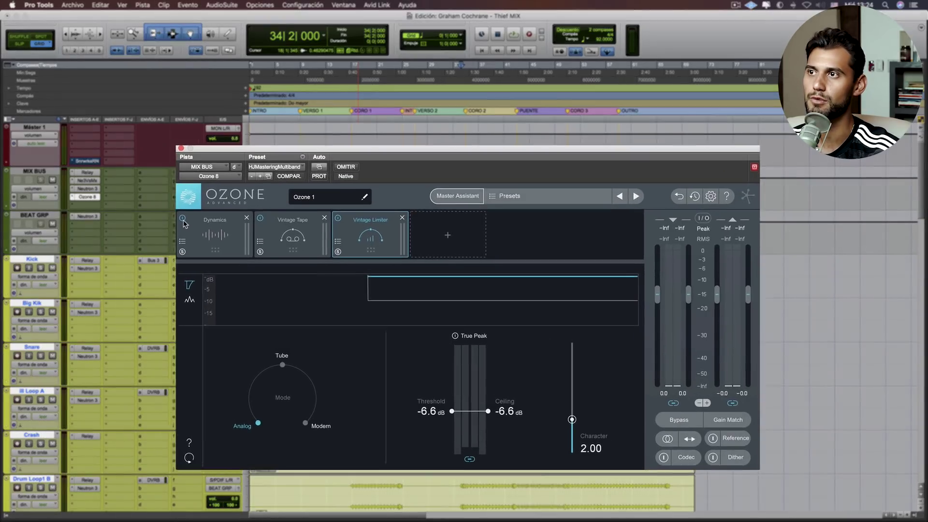
pyautogui.click(218, 230)
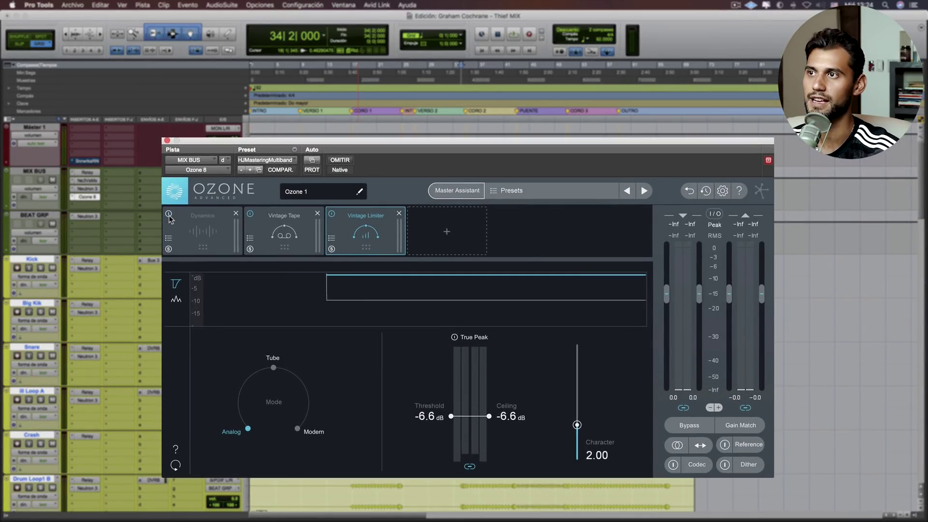
pyautogui.click(332, 214)
# Play the mix and re-enable the bypassed Dynamics, Vintage Tape and Vintage Limiter modules one after another, then stop playback.
pyautogui.press('space')
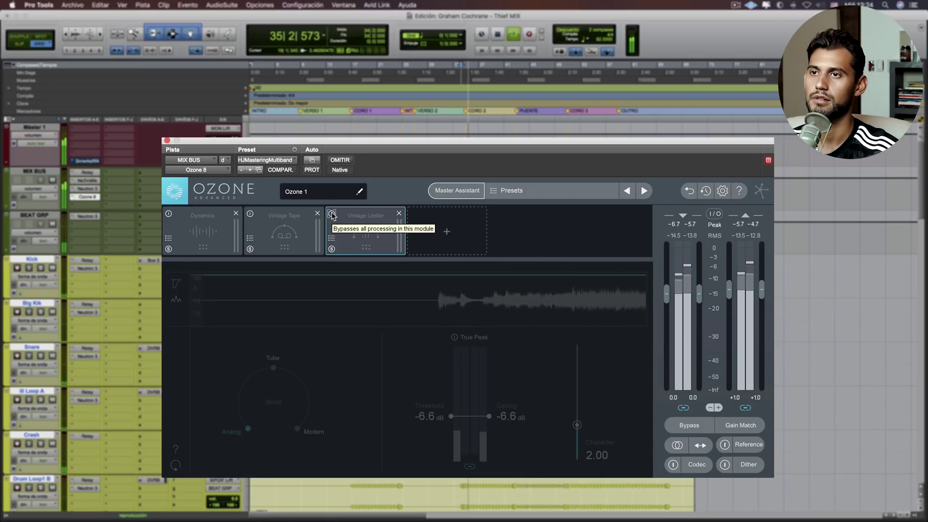
pyautogui.click(169, 215)
pyautogui.click(252, 215)
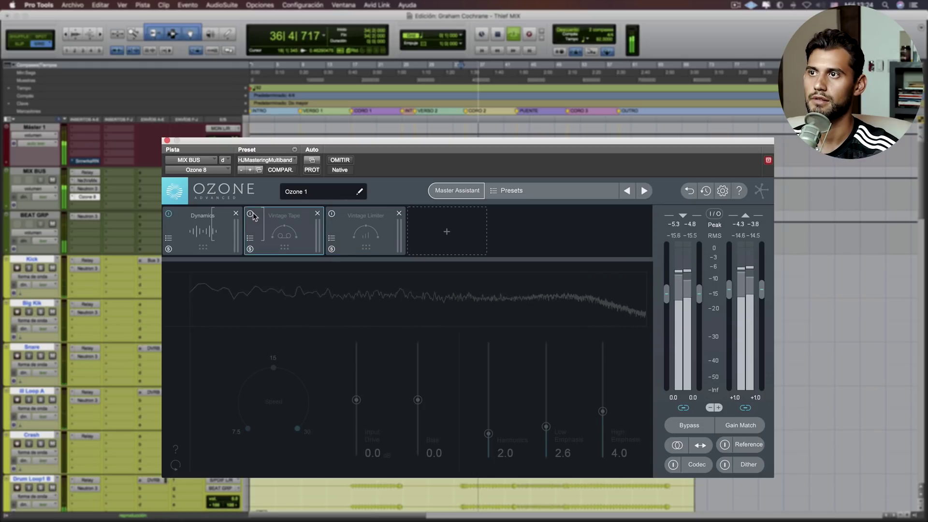
pyautogui.click(250, 214)
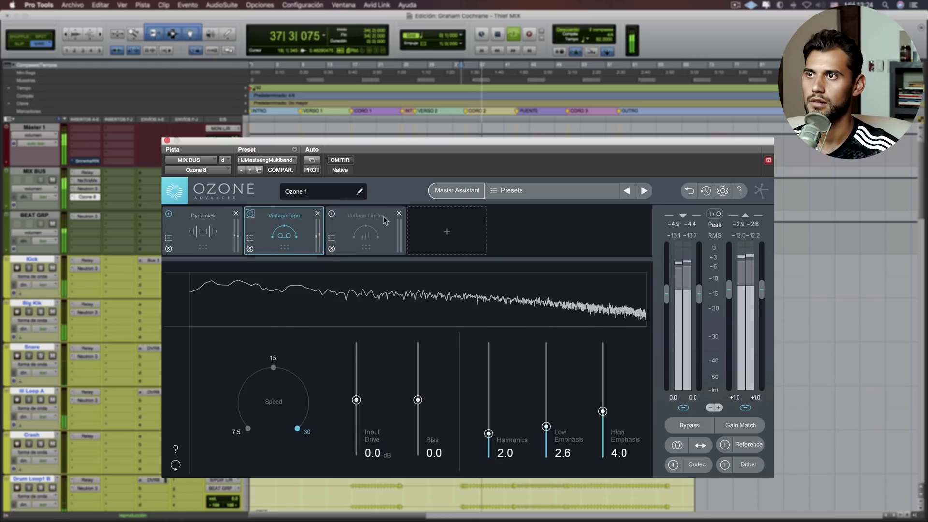
pyautogui.click(332, 214)
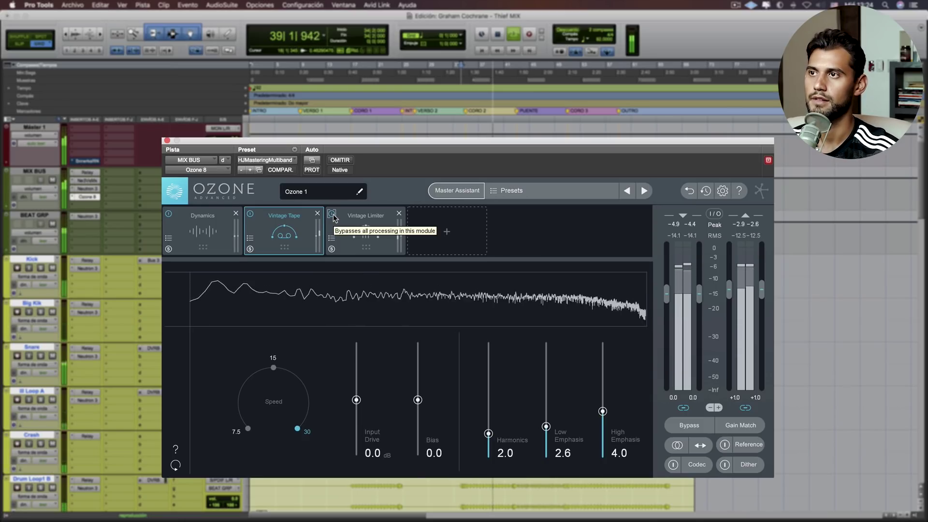
pyautogui.press('space')
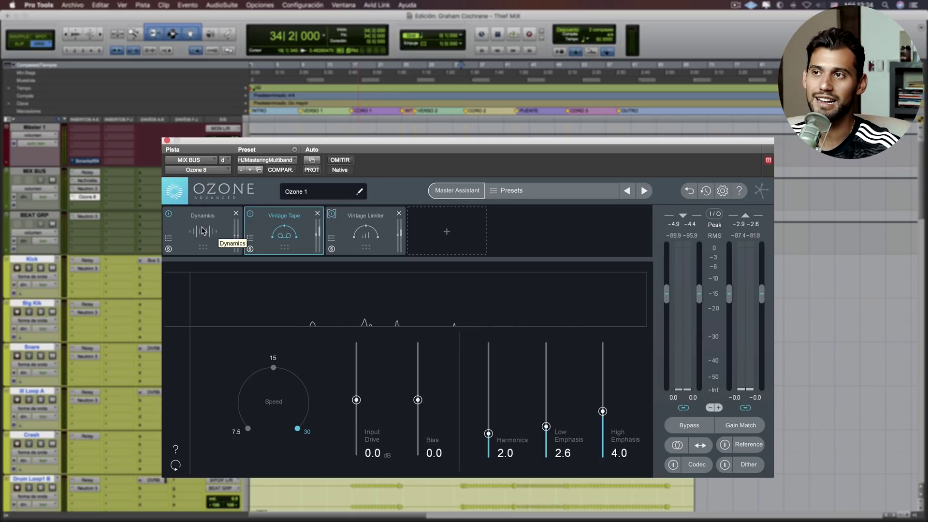
# Review the multiband compression thresholds in Ozone 8's Dynamics module and watch its gain reduction during a short playback.
pyautogui.click(193, 230)
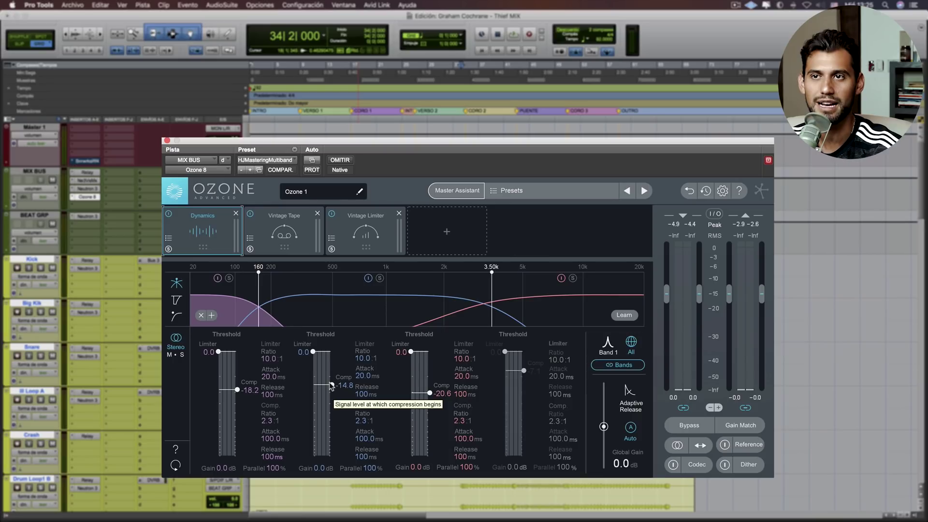
pyautogui.press('space')
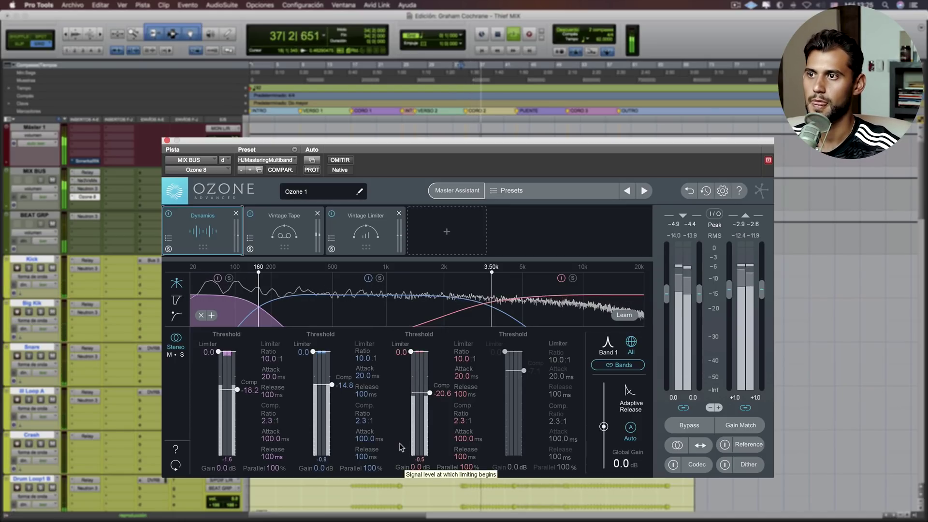
pyautogui.press('space')
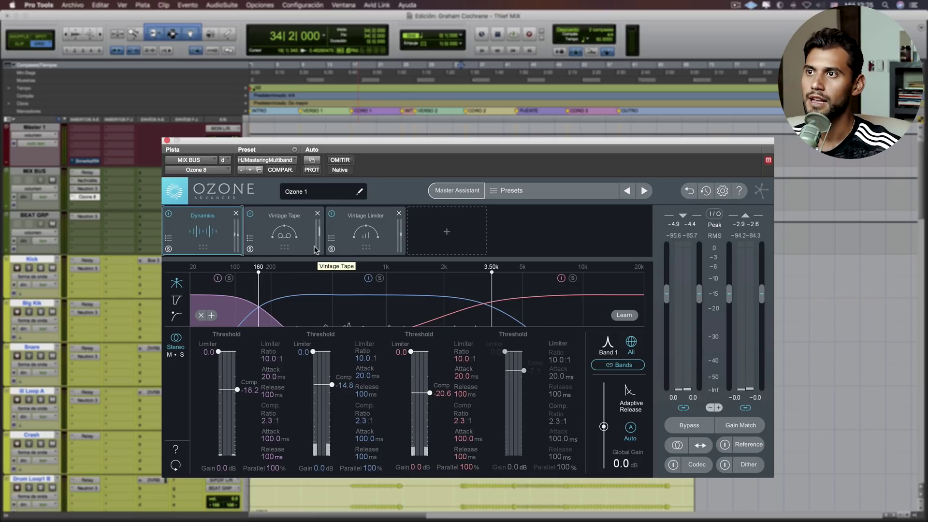
# Review the Vintage Tape settings and compare the playing mix with the module bypassed and re-enabled.
pyautogui.click(293, 233)
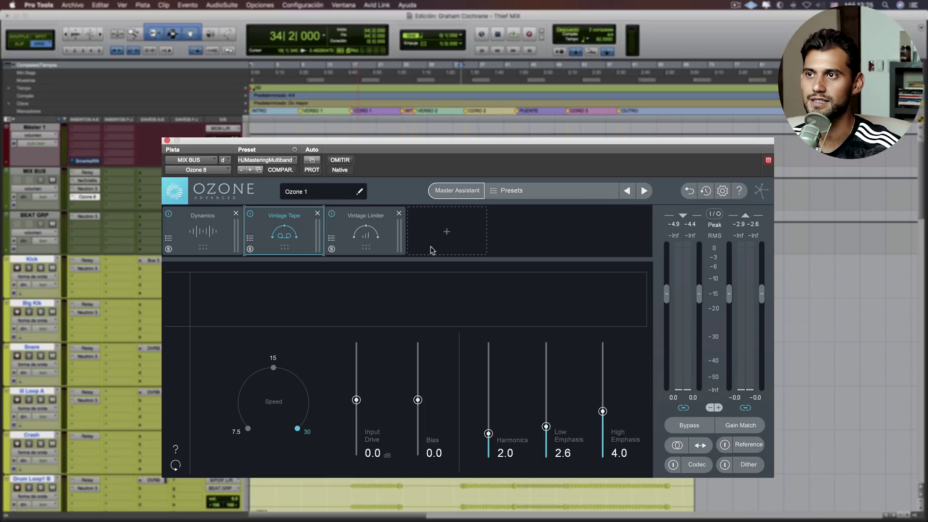
pyautogui.click(250, 213)
pyautogui.press('space')
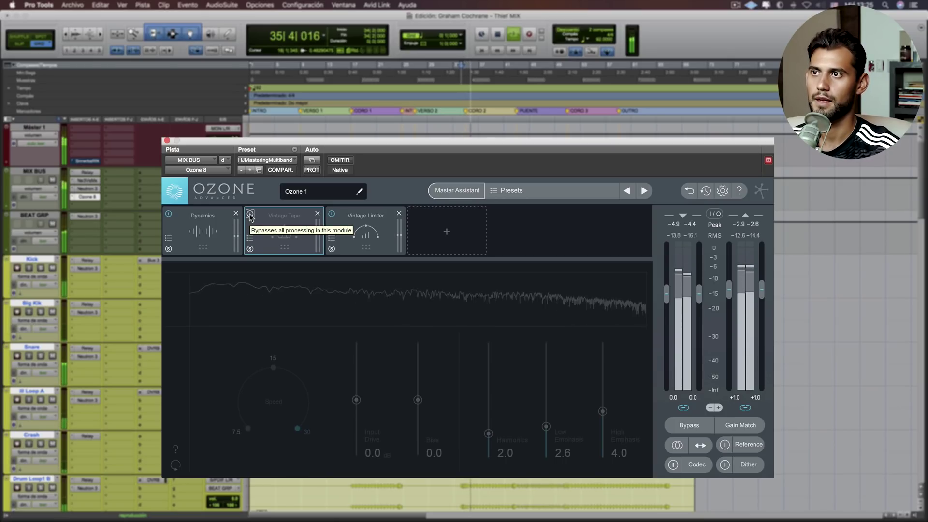
pyautogui.click(250, 214)
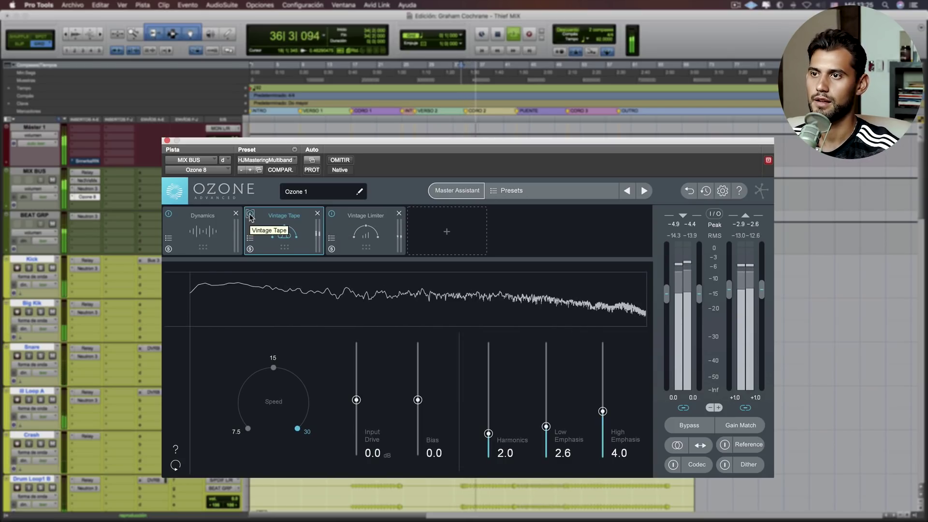
# Review the Vintage Limiter while auditioning the full Ozone 8 chain, then close the plug-in and stop playback.
pyautogui.click(361, 234)
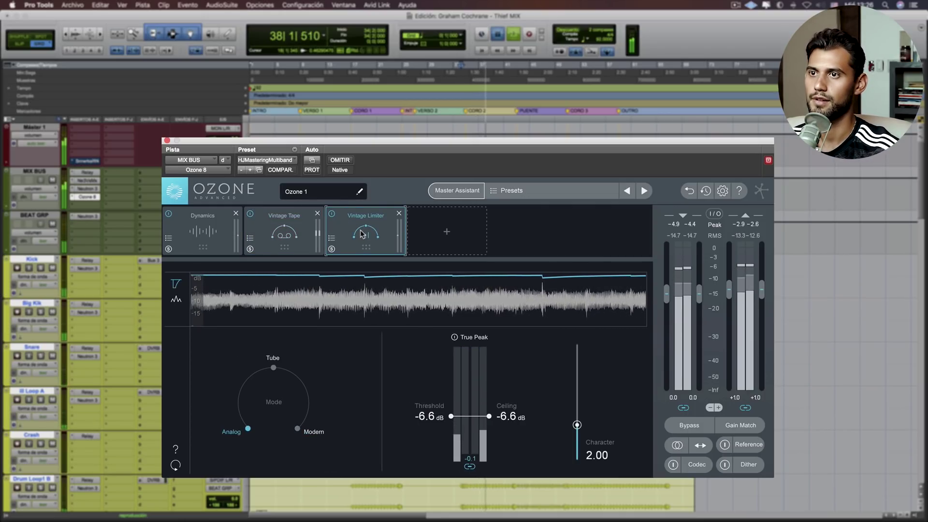
pyautogui.press('space')
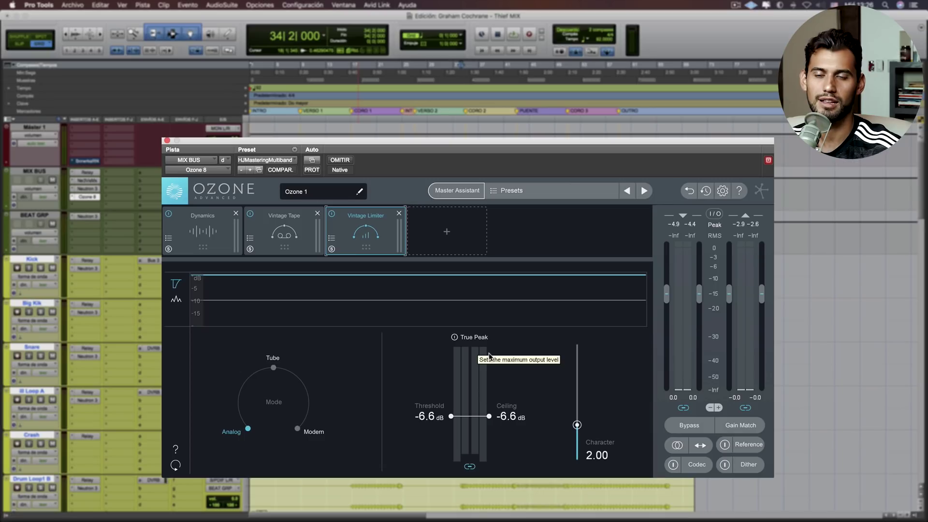
pyautogui.press('space')
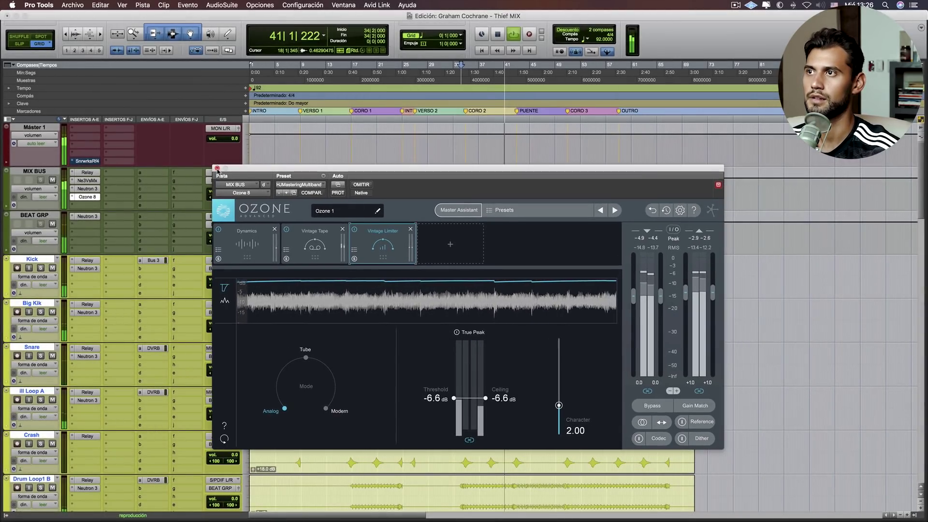
pyautogui.click(217, 169)
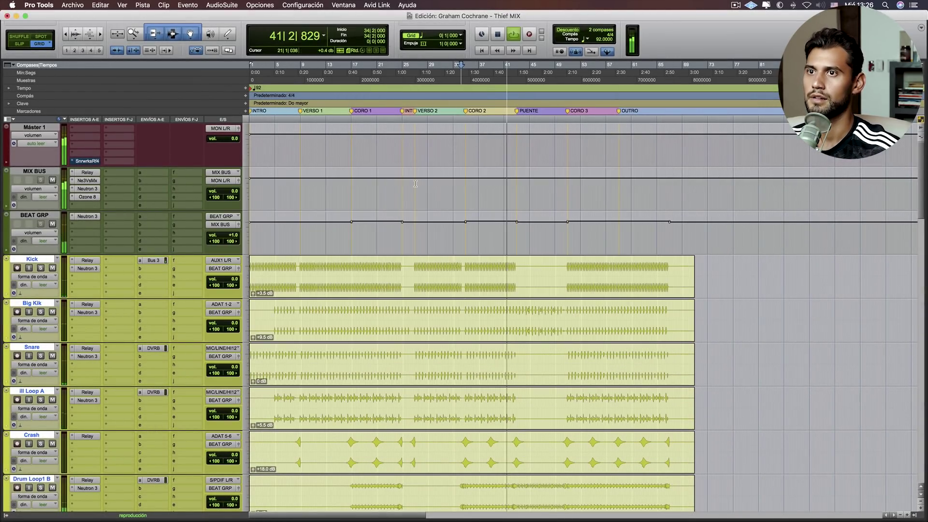
pyautogui.press('space')
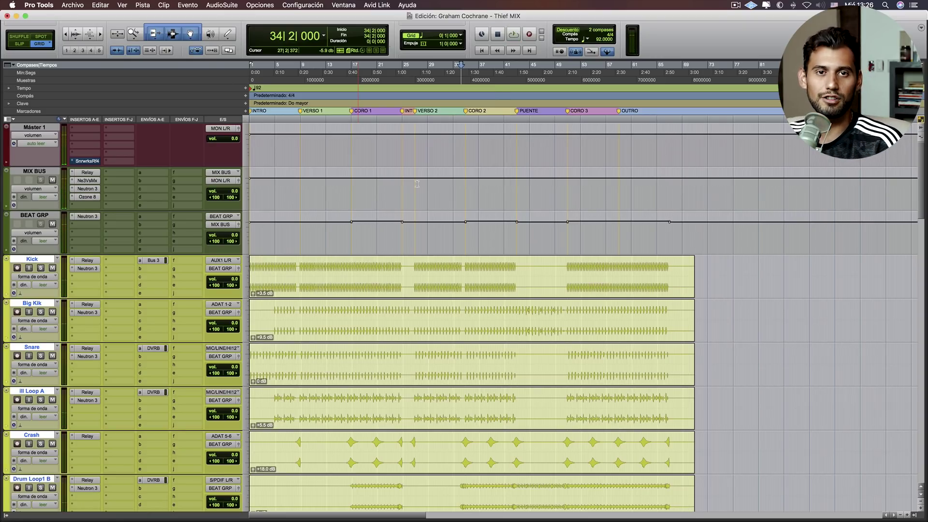